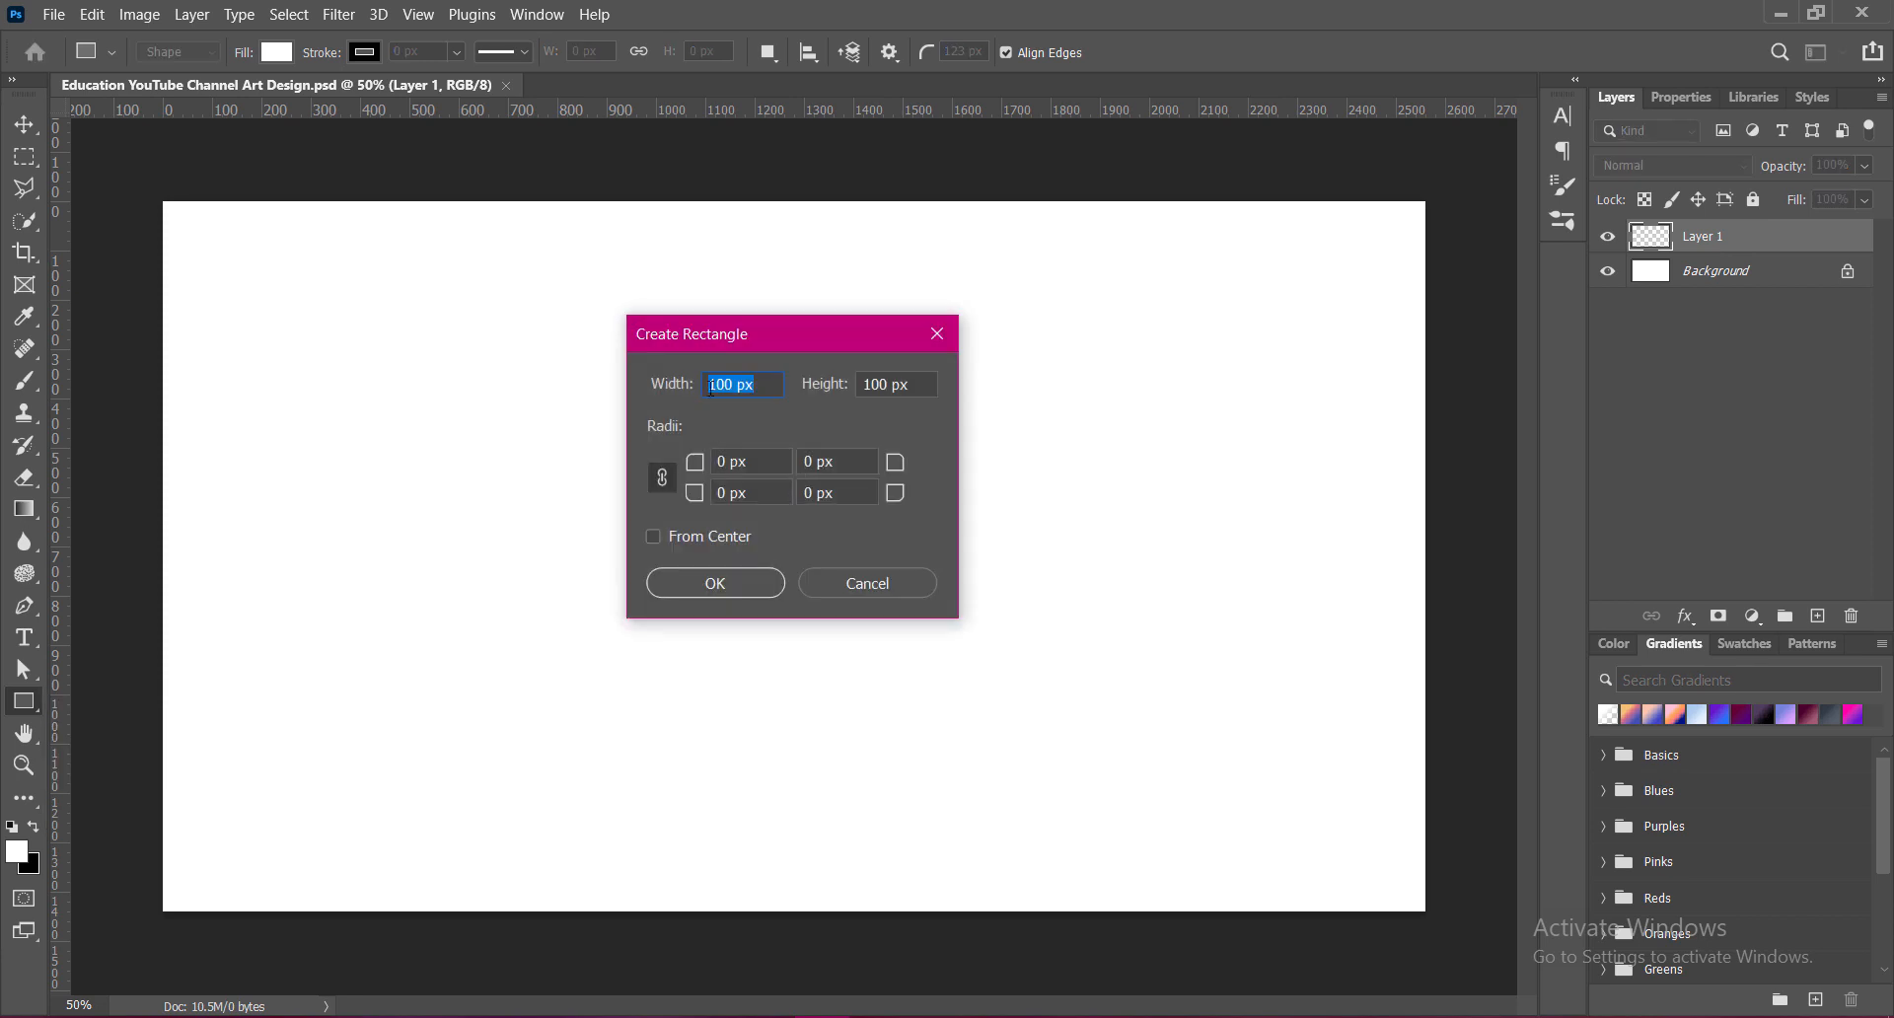
Step: Create a rectangle 2560 px wide and 423 px high
type("2560")
left_click_drag(885, 384, 844, 384)
type("423")
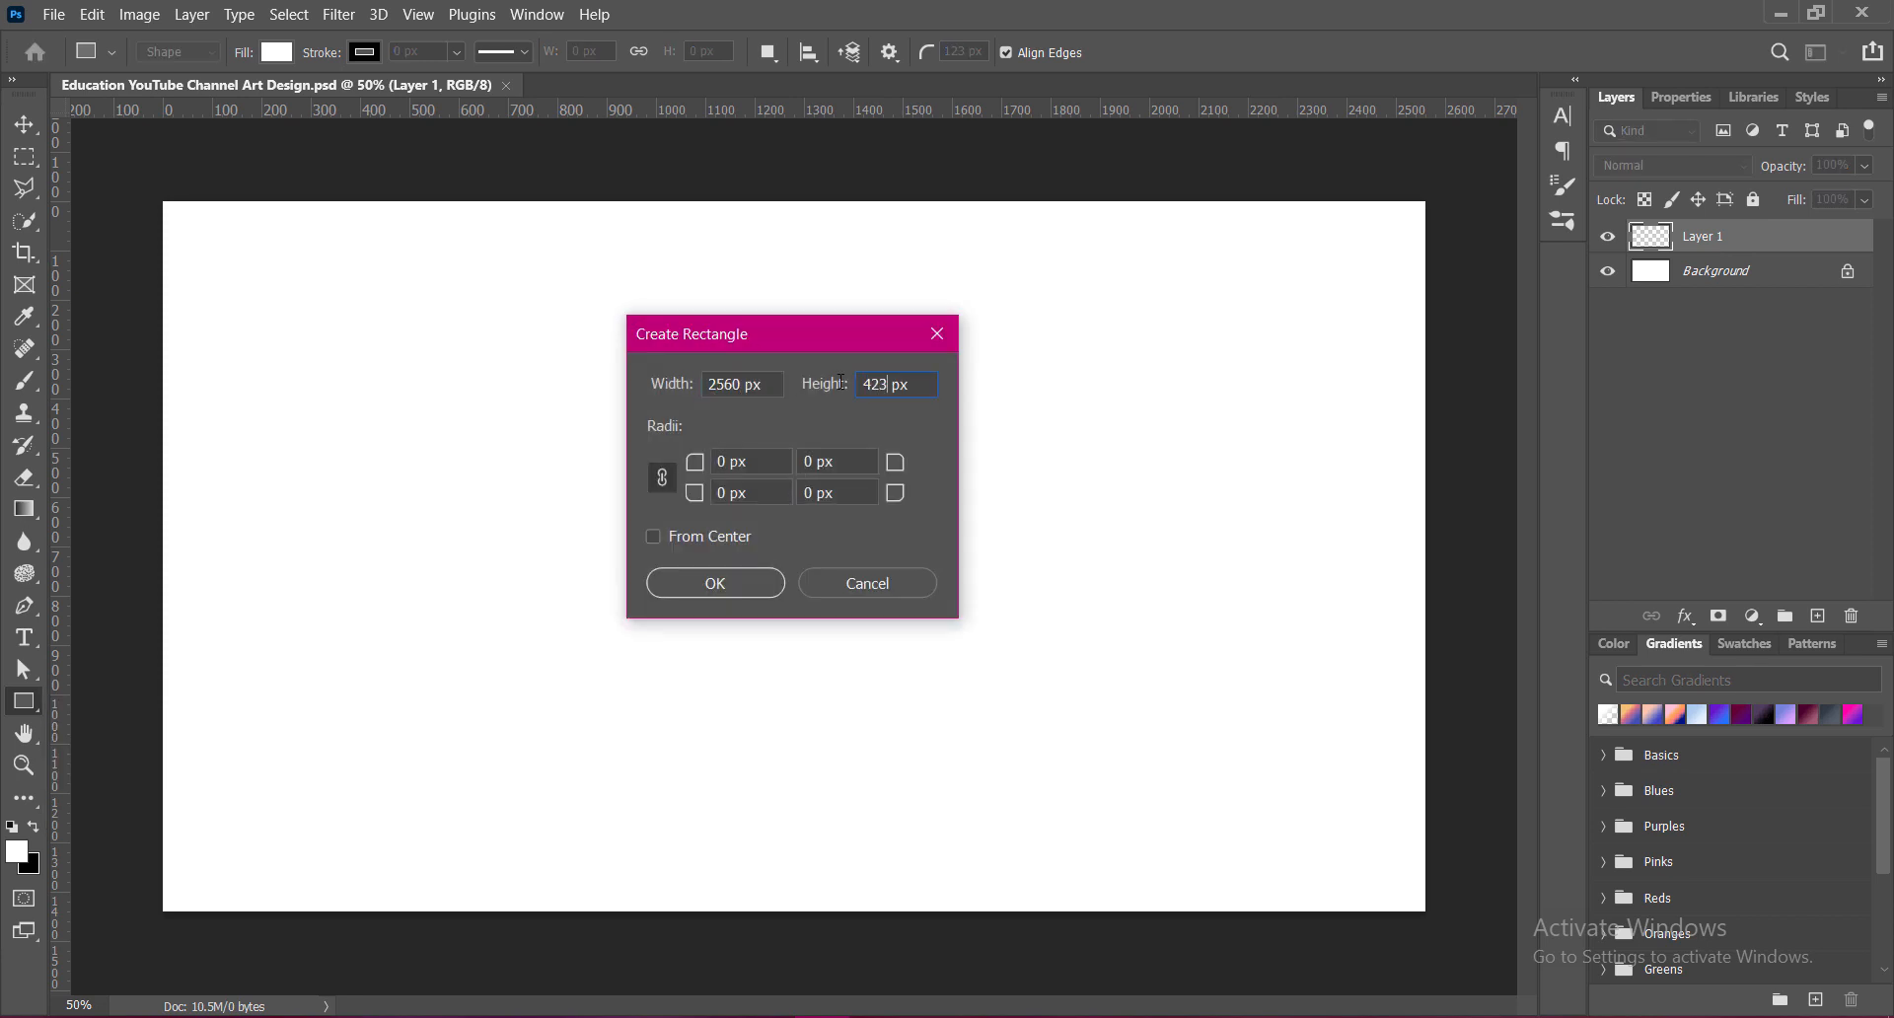
left_click(732, 584)
Step: Centre the rectangle horizontally and vertically relative to the canvas
left_click(815, 59)
left_click(881, 274)
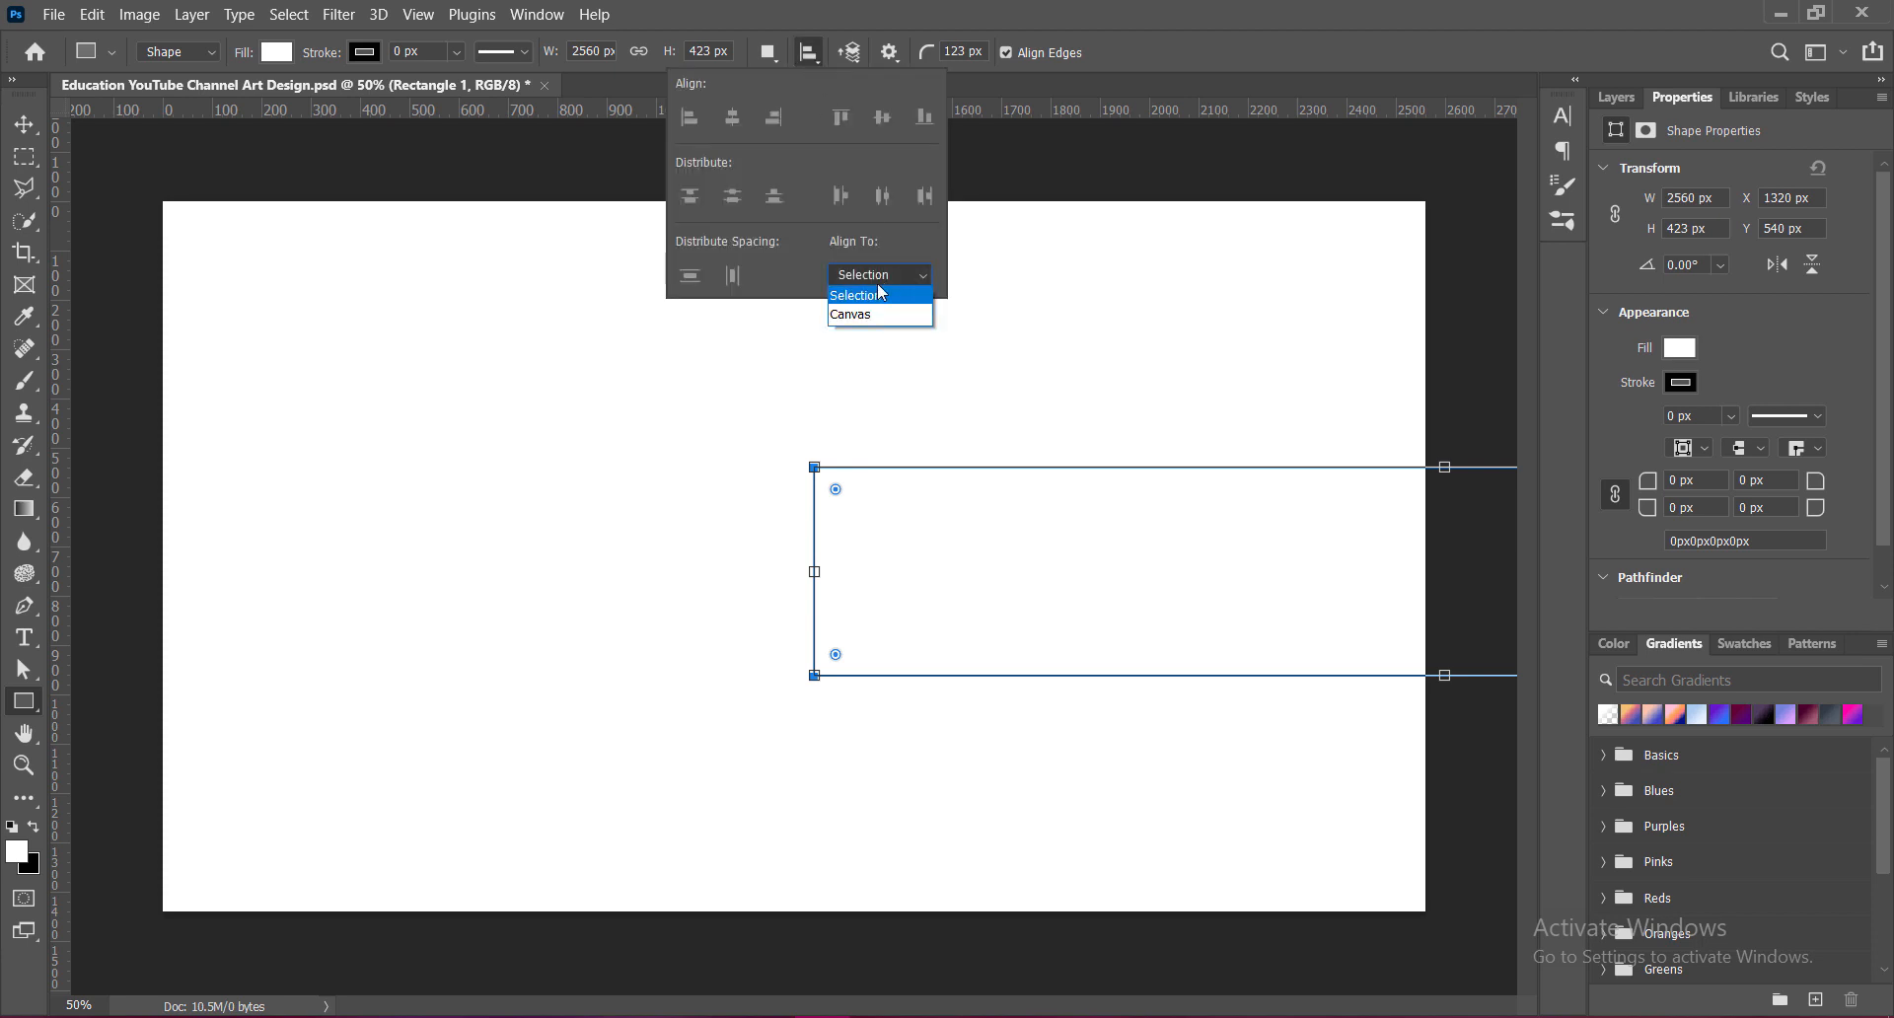
left_click(868, 308)
left_click(733, 117)
left_click(882, 117)
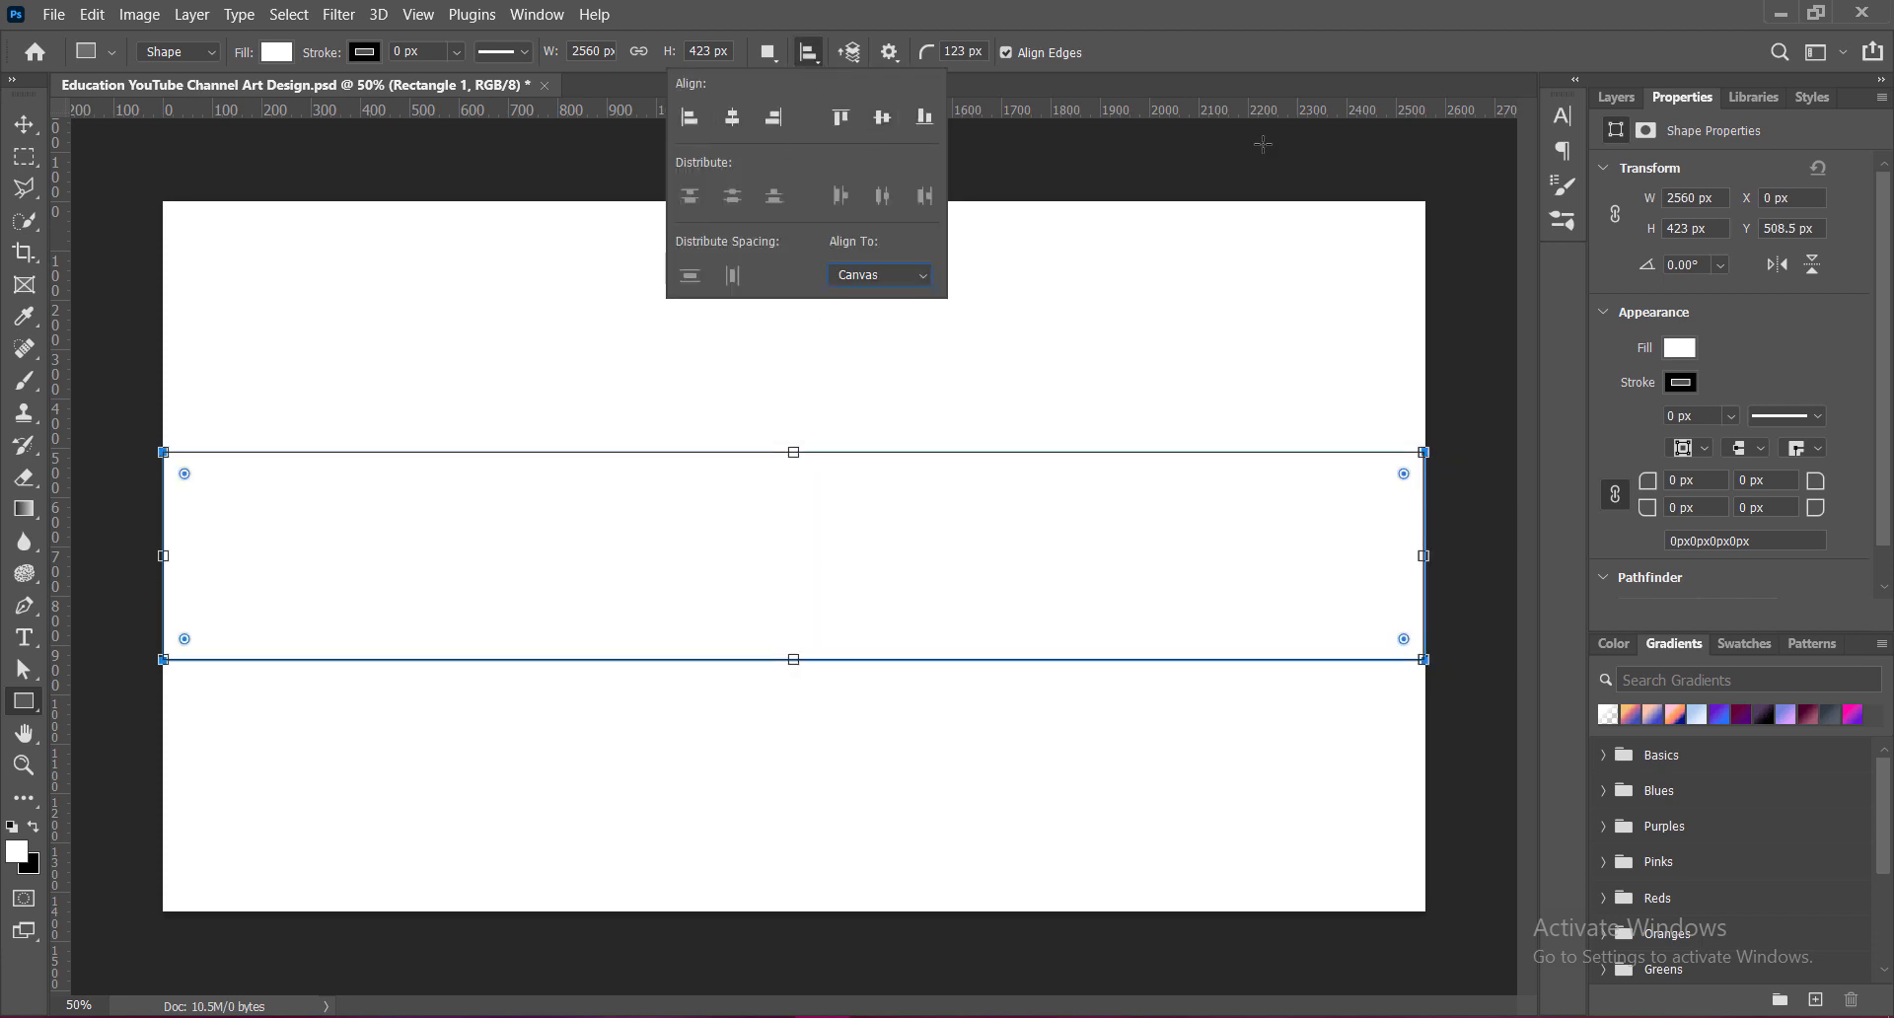
Step: Fill the rectangle with black (000000) and place horizontal guides along its top and bottom edges
left_click(25, 121)
left_click(1617, 100)
double_click(1644, 237)
type("000000")
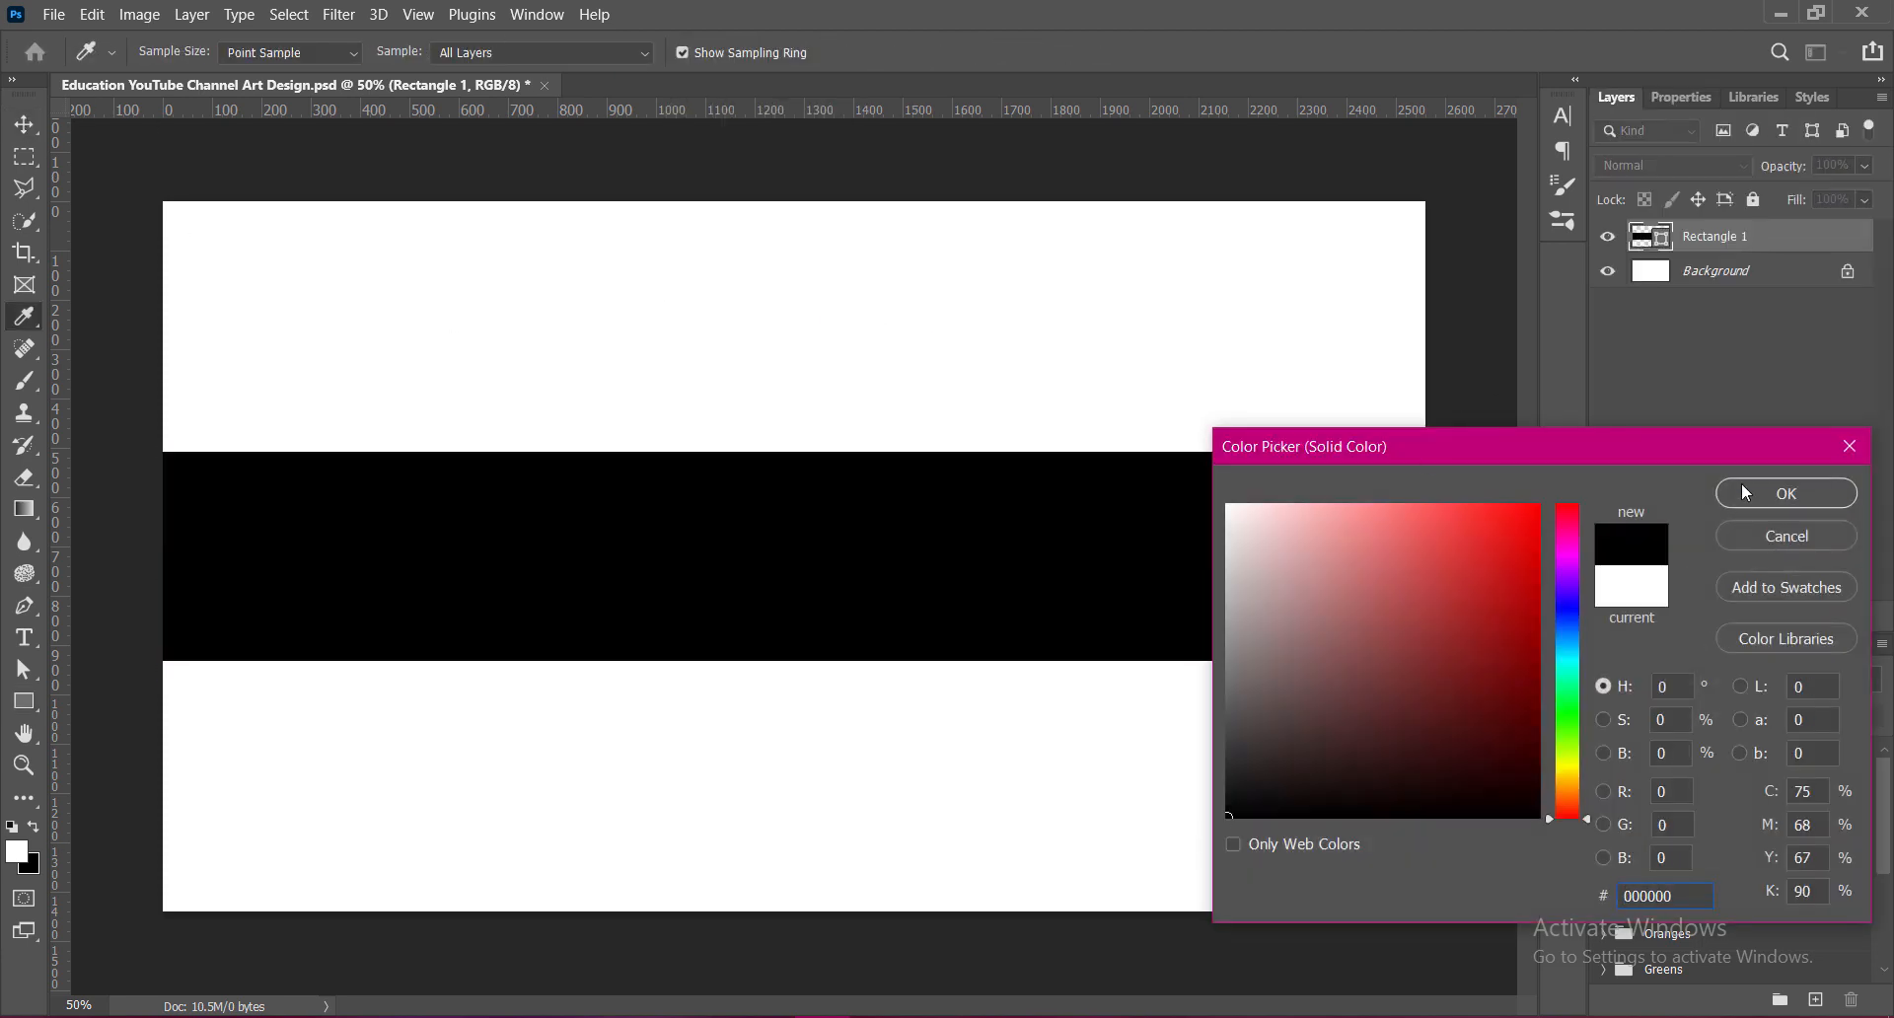
left_click(1746, 491)
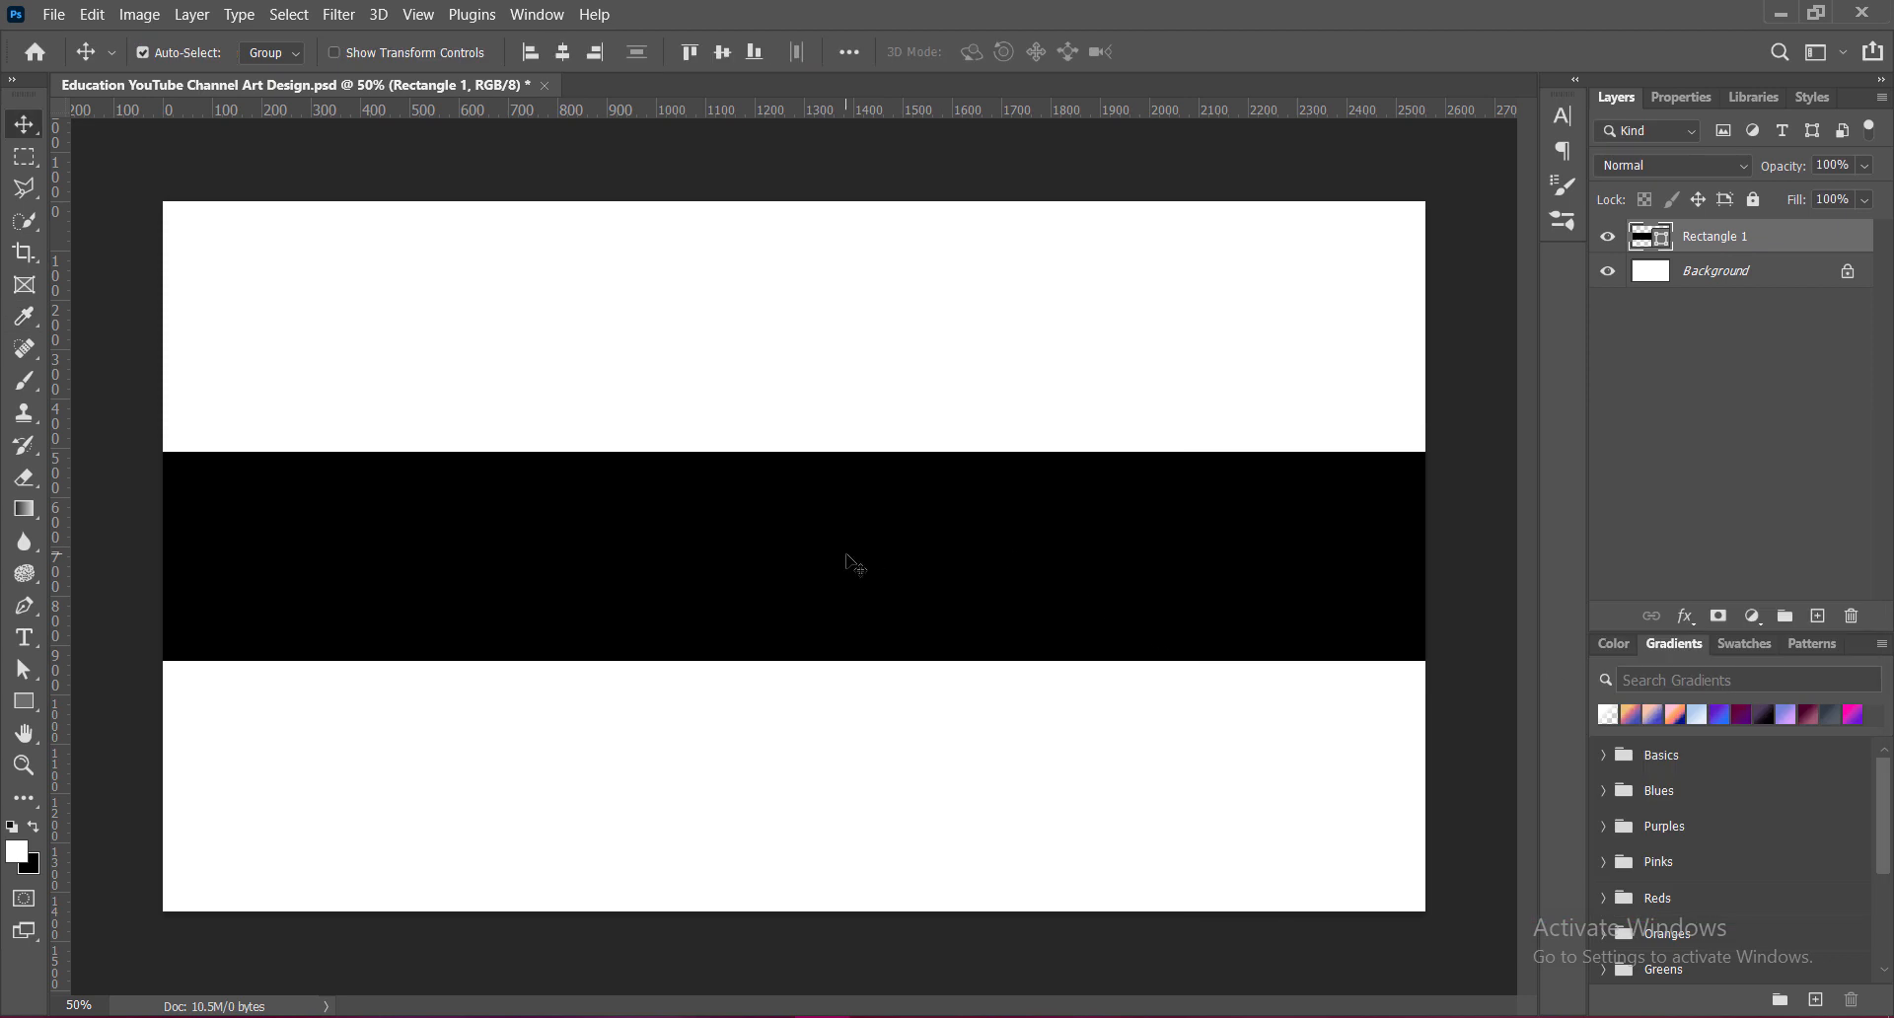
left_click_drag(831, 110, 828, 451)
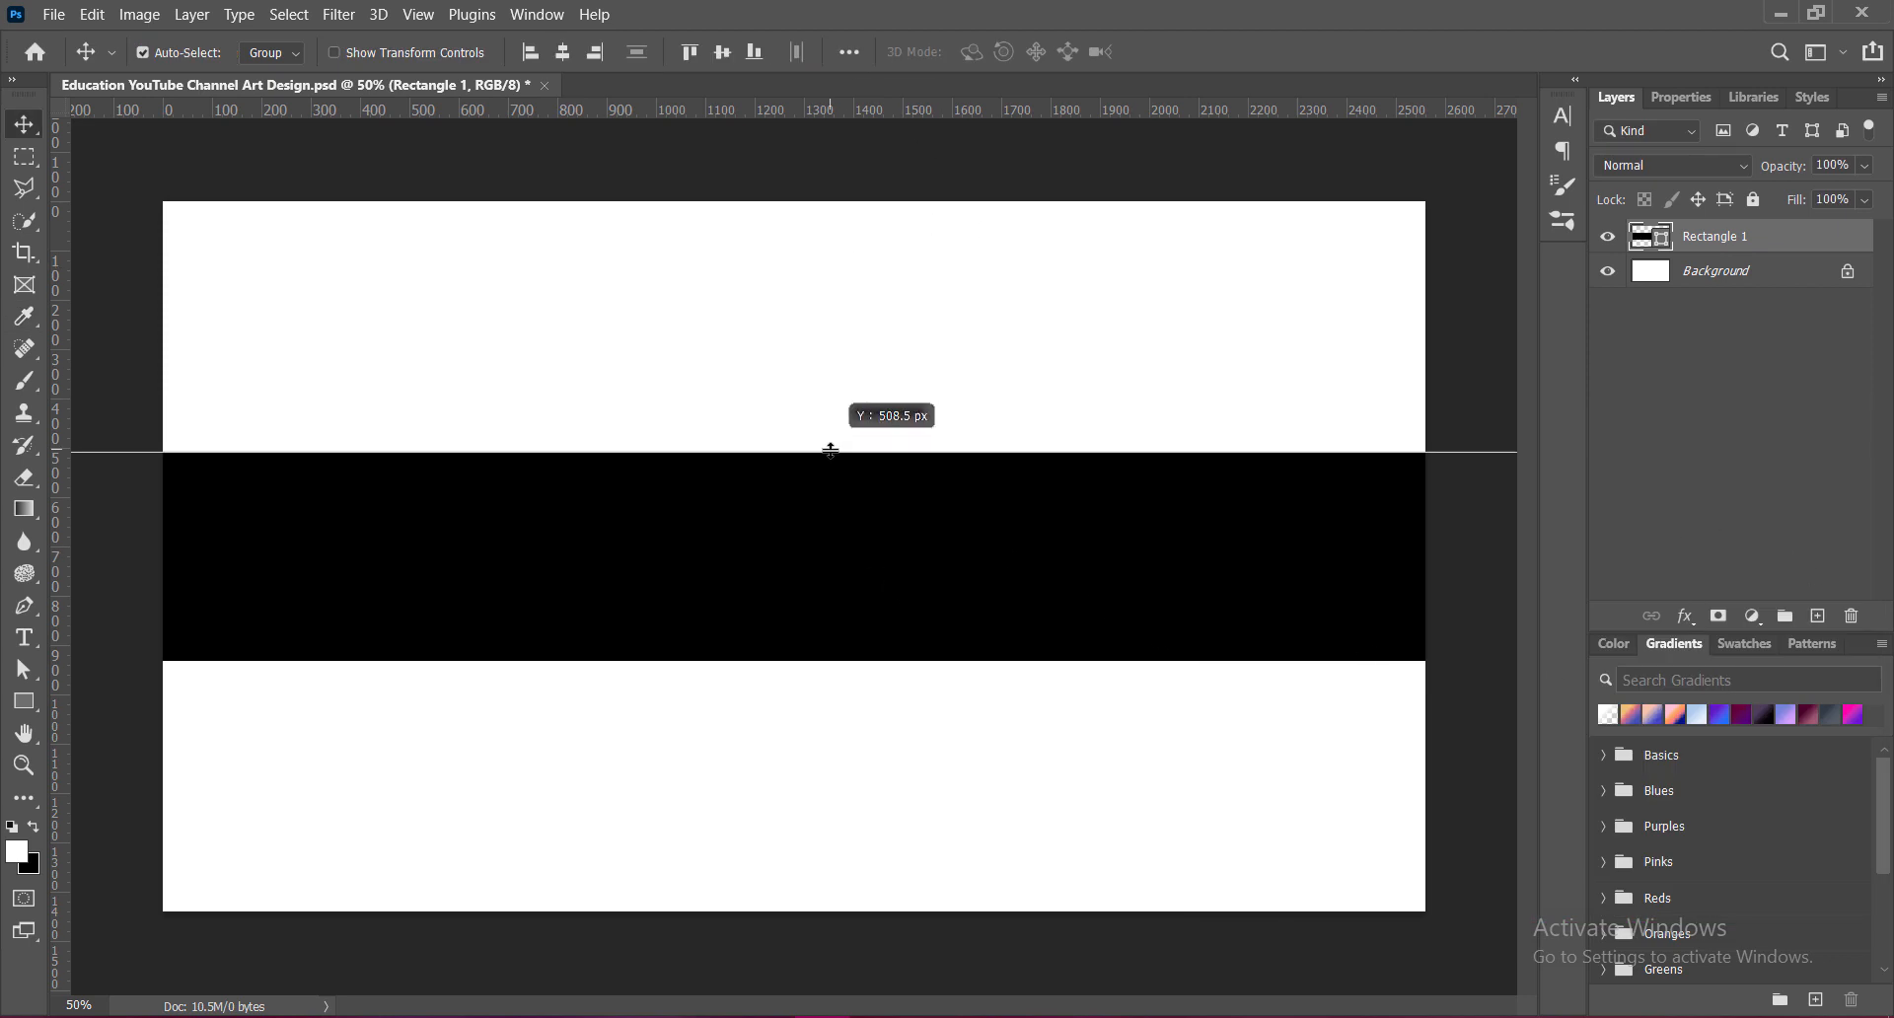
left_click_drag(817, 117, 819, 661)
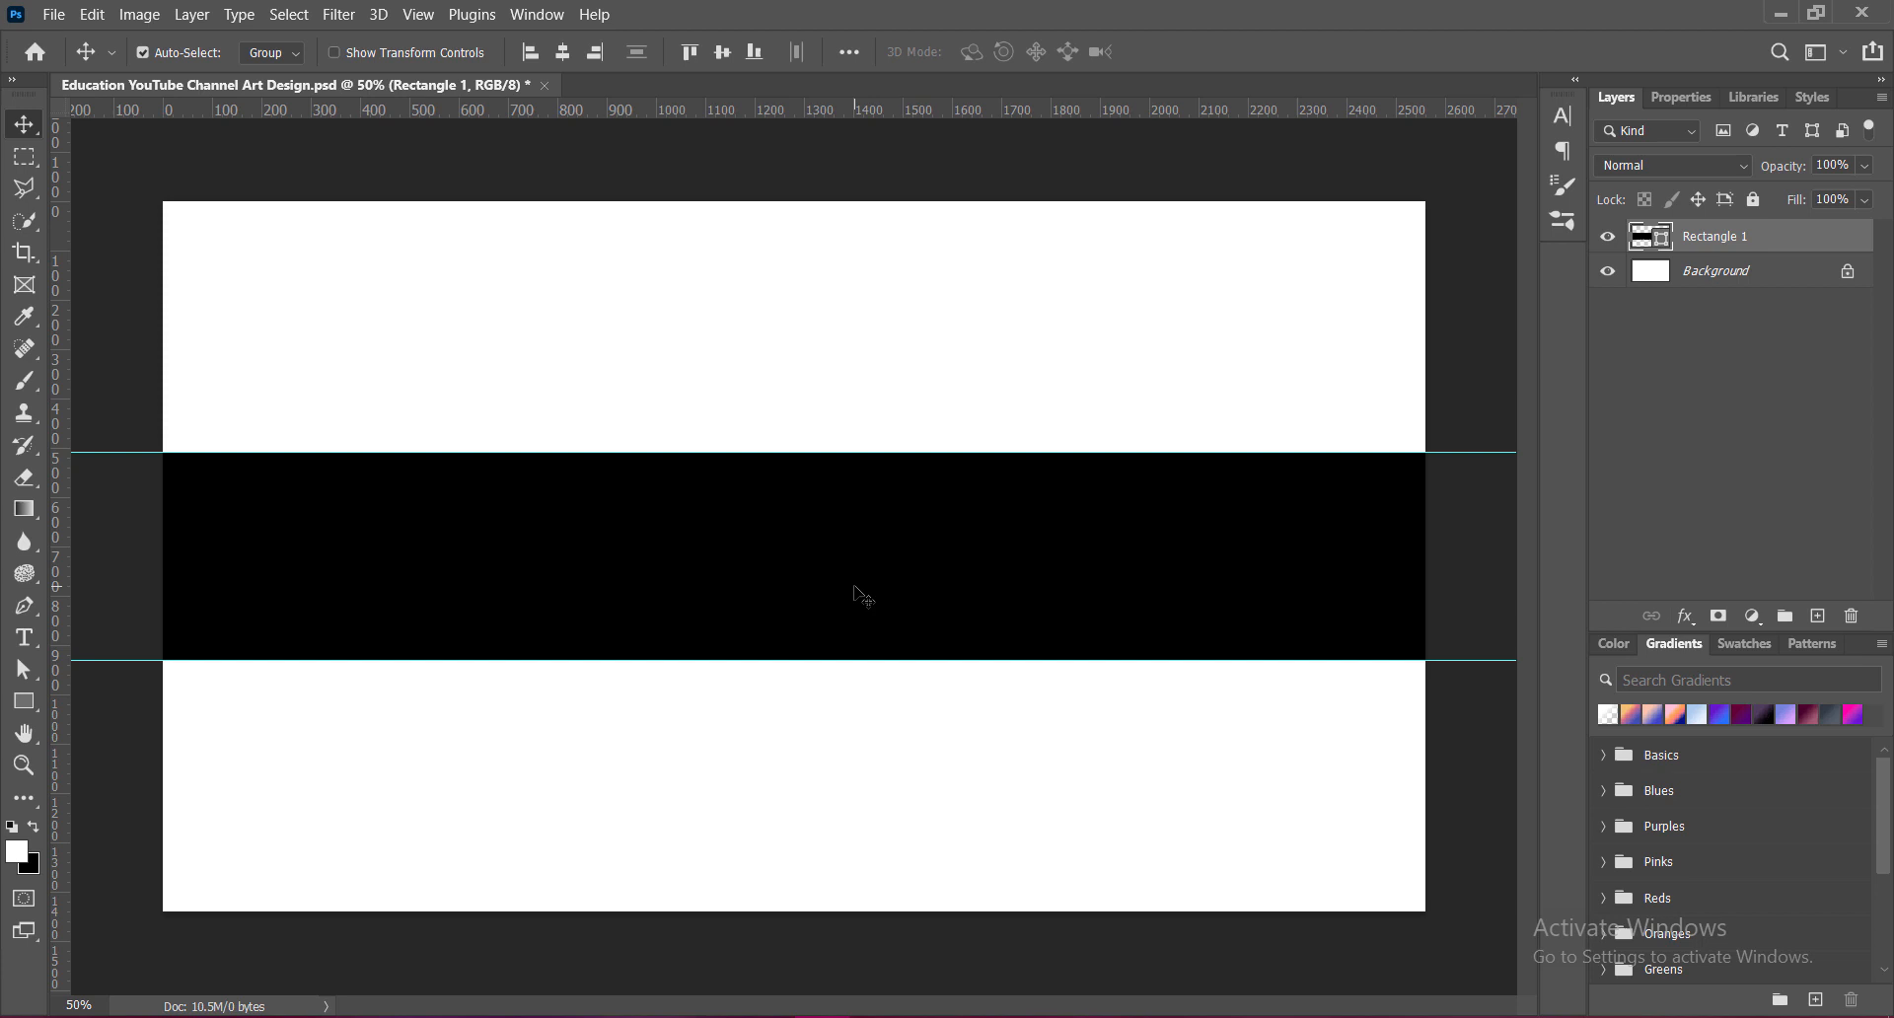
Step: Set the black rectangle's width to 1546 px and centre it on the canvas
left_click(1687, 97)
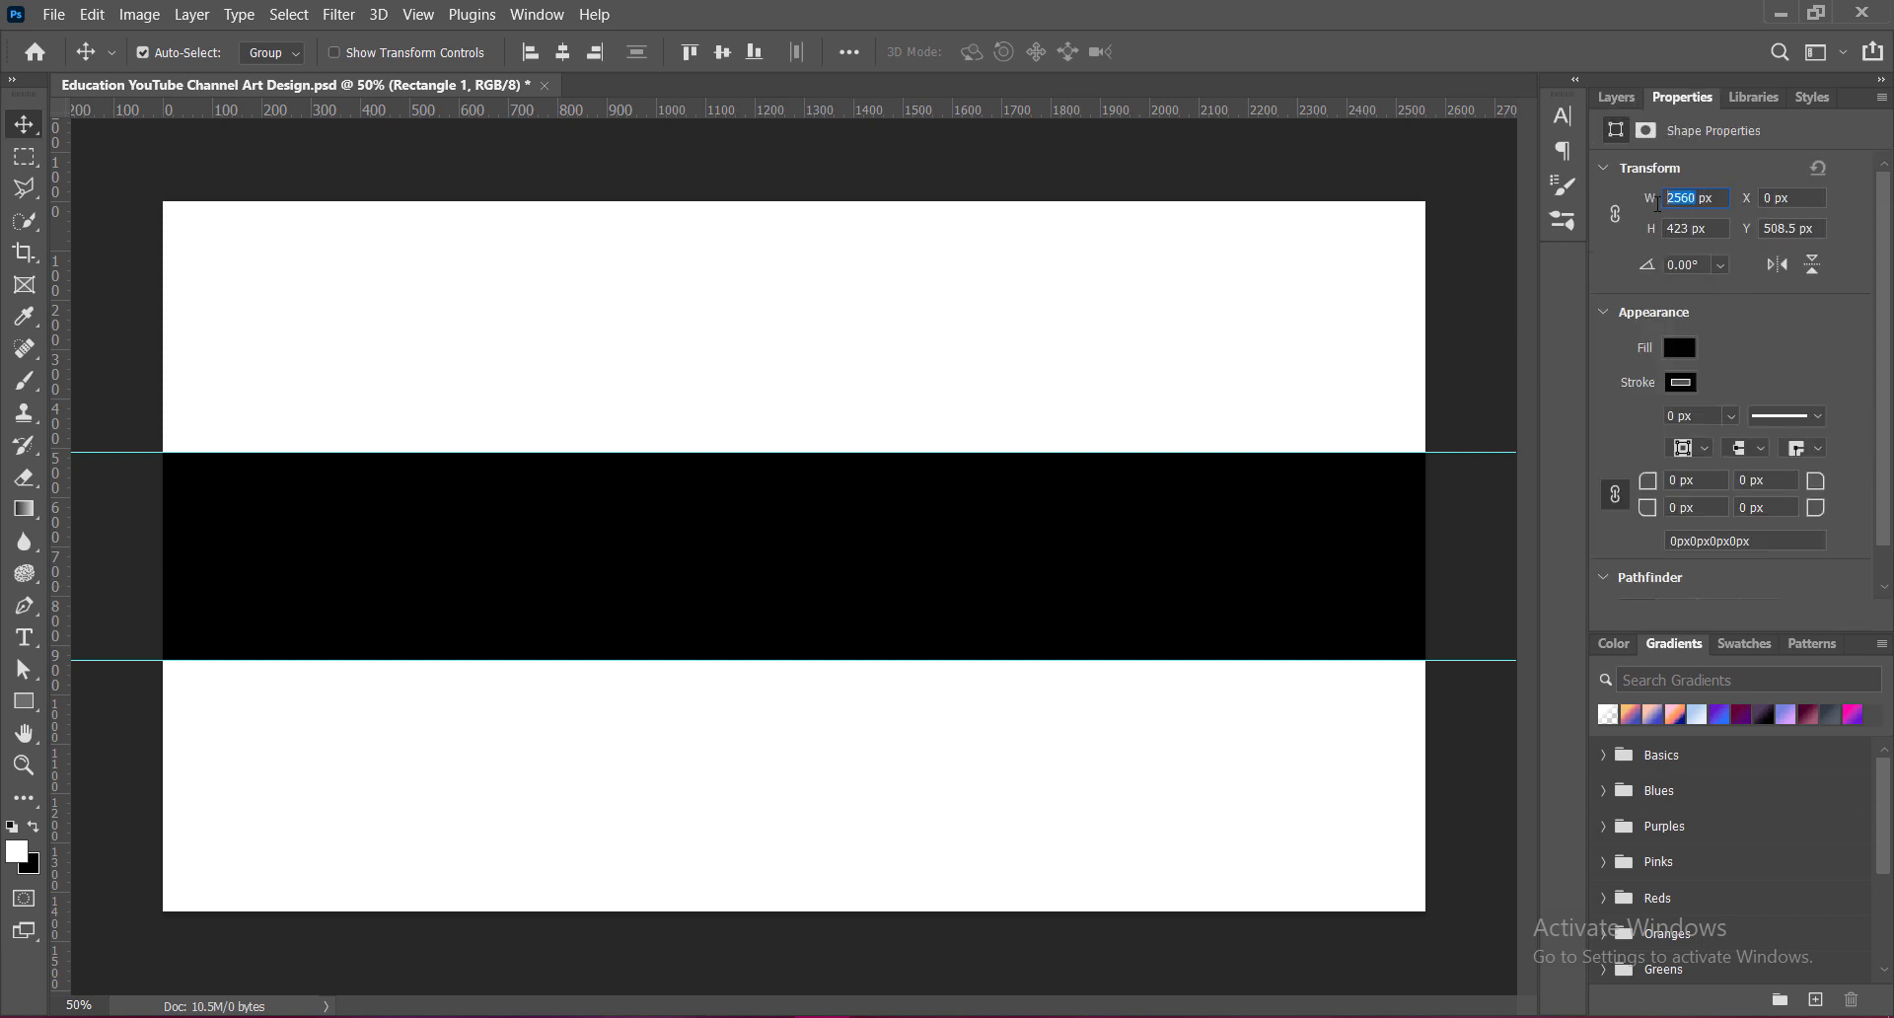
type("1546")
key("Return")
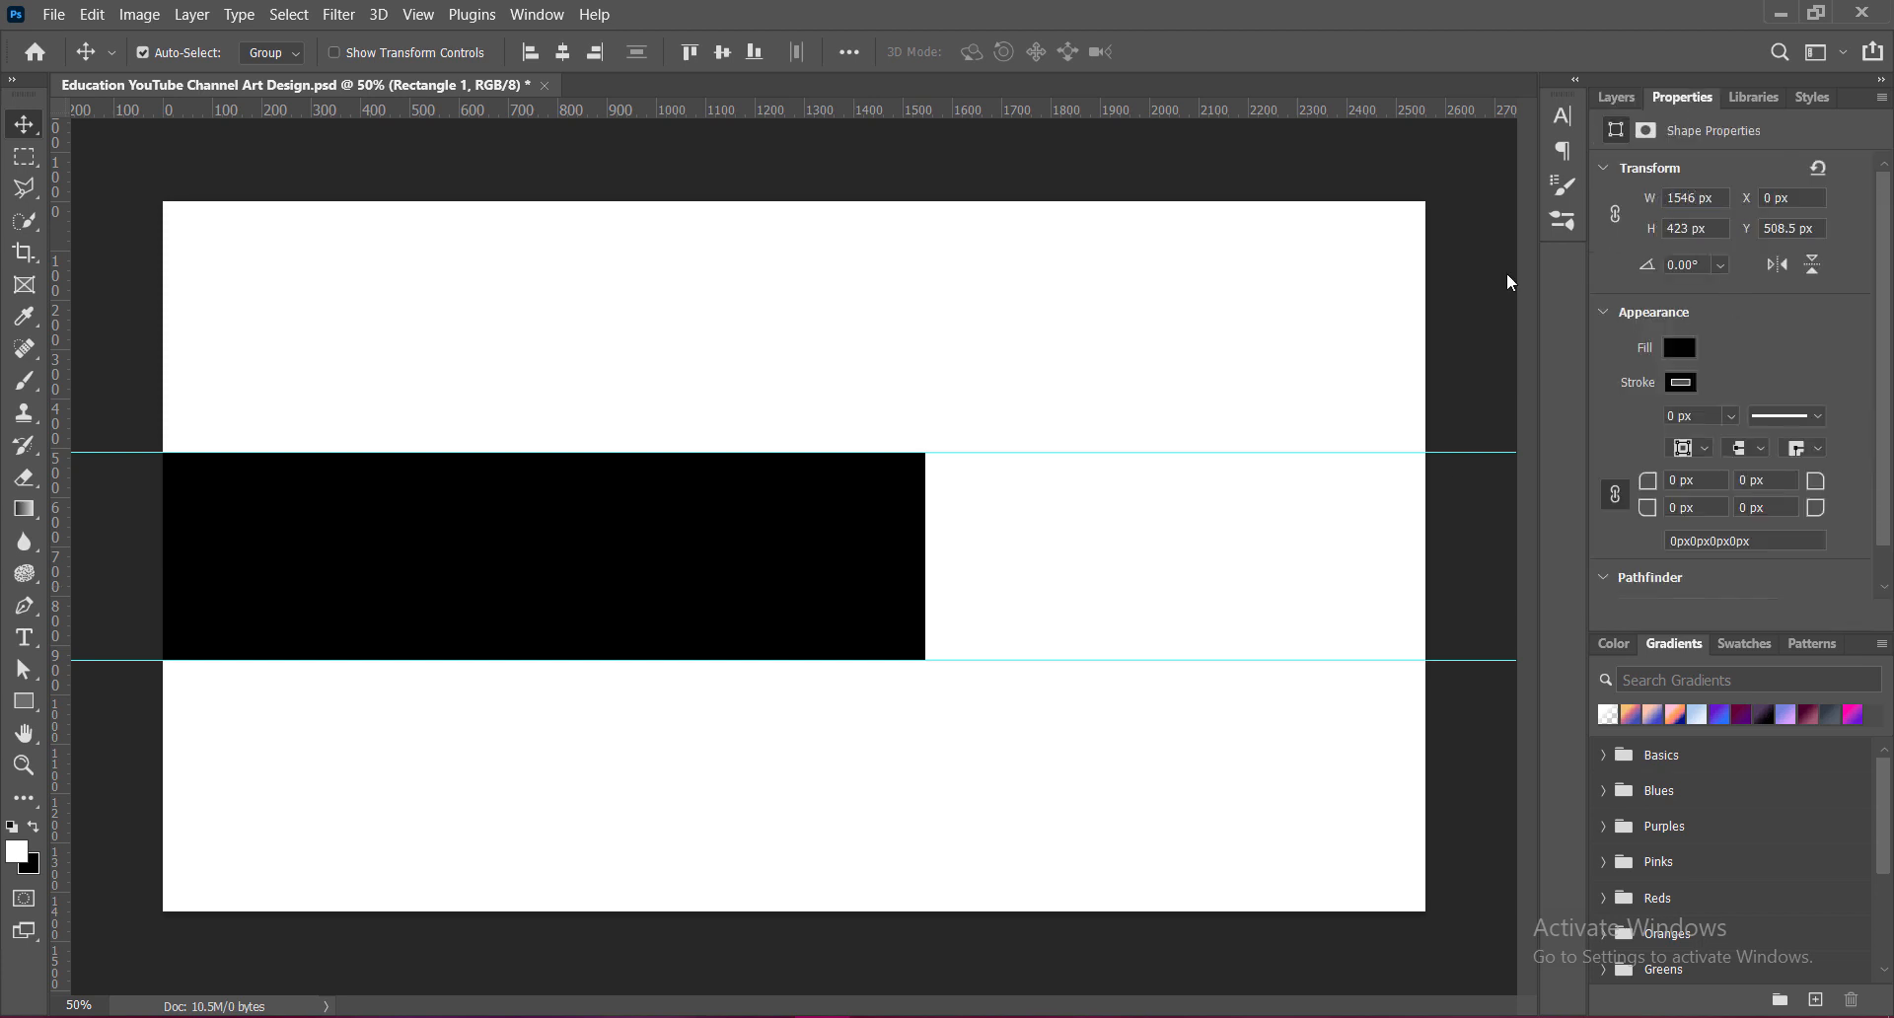
left_click(724, 53)
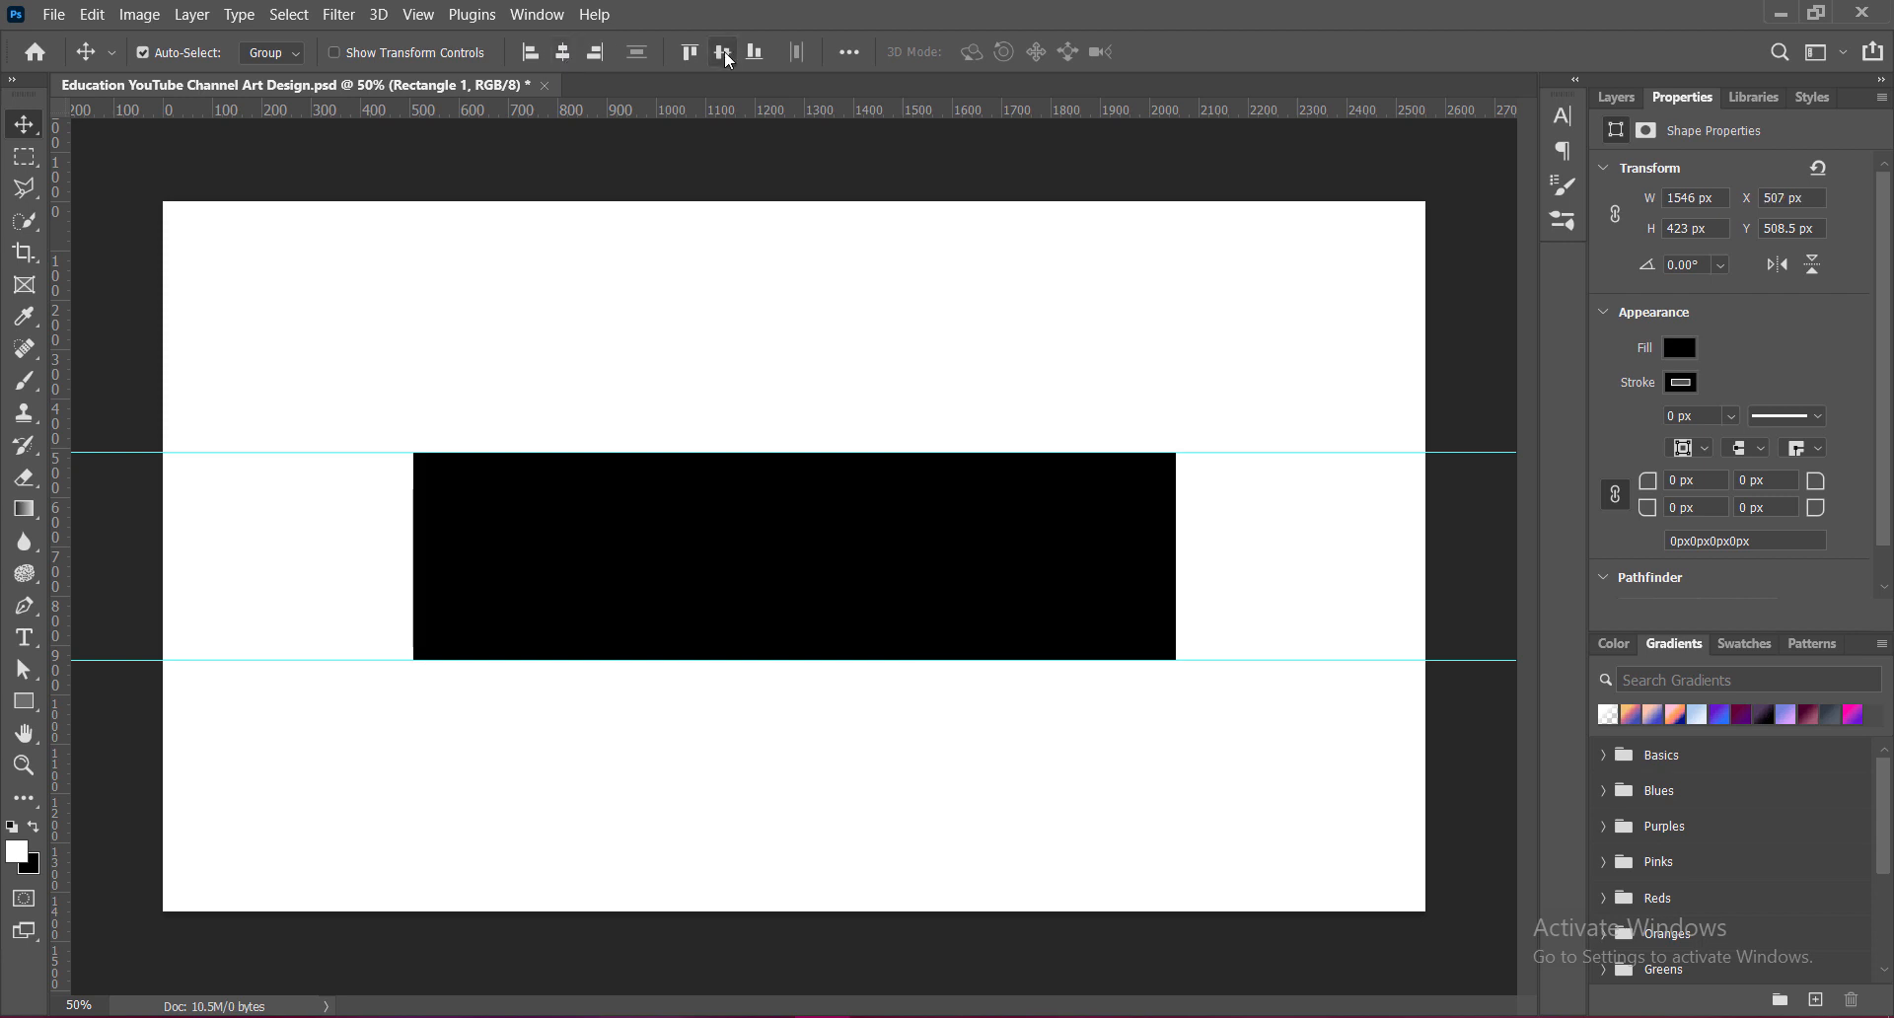
Step: Place vertical guides along the black rectangle's left and right edges and delete the rectangle
left_click_drag(74, 414, 413, 414)
left_click_drag(71, 487, 1181, 495)
key("Delete")
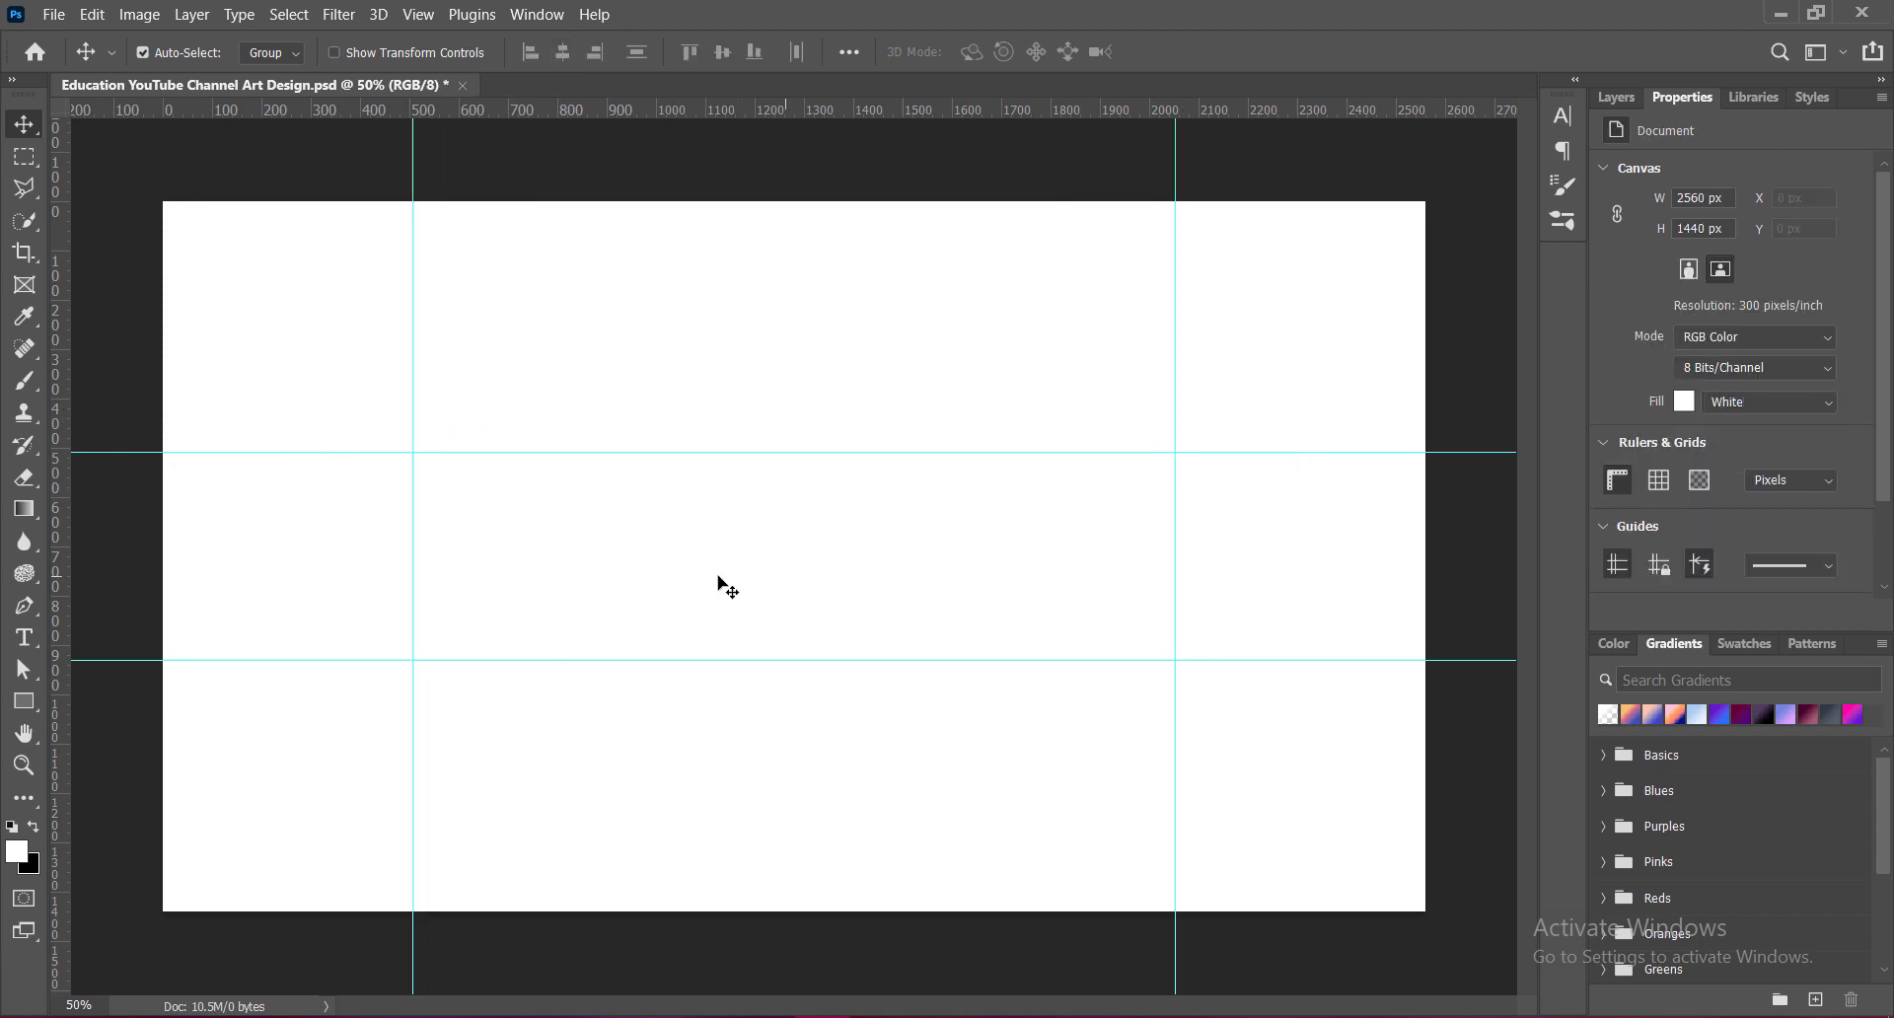
Step: Add a new layer and draw a white rectangle about 2715 by 1565 px covering the whole canvas
left_click(1617, 97)
left_click(1817, 616)
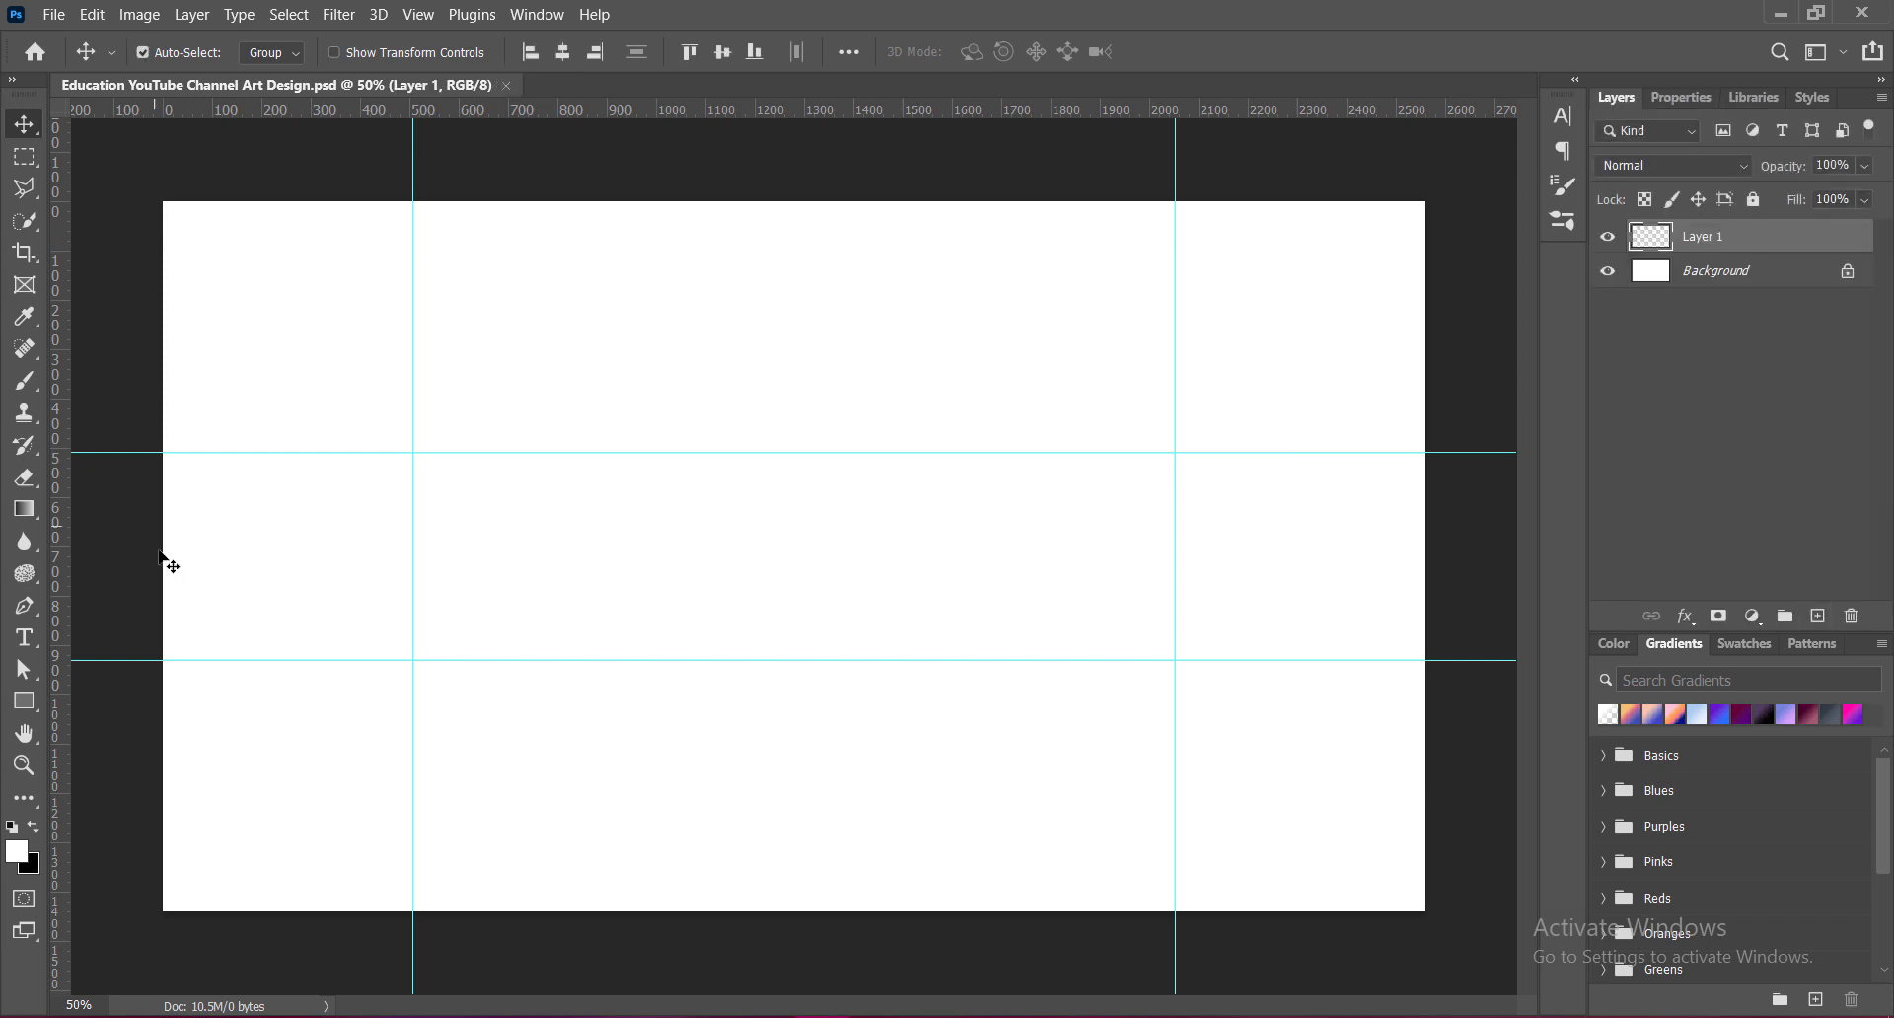
right_click(23, 704)
left_click(97, 710)
mouse_move(120, 169)
left_mouse_down()
mouse_move(612, 938)
mouse_move(1459, 939)
left_mouse_up()
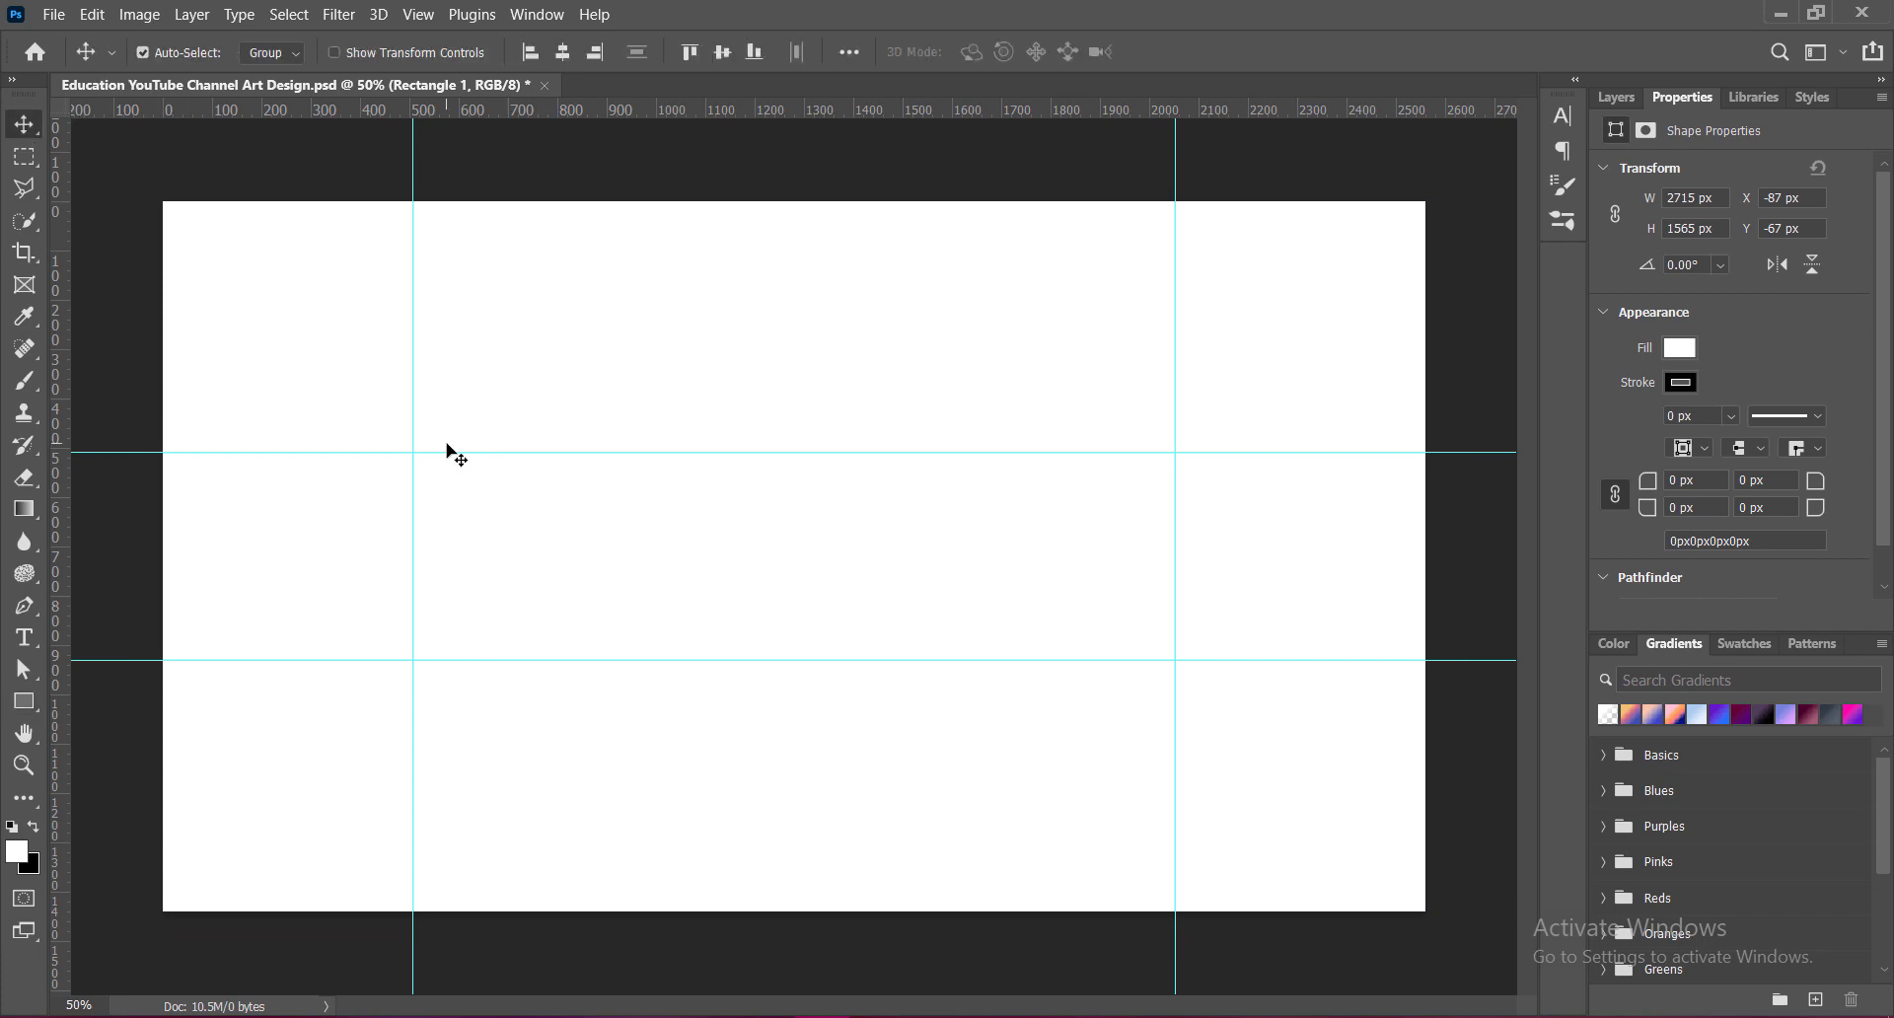
Step: Move the large white rectangle so that it is centred over the canvas
key("ctrl+t")
left_click_drag(499, 490, 614, 516)
key("Return")
Step: Add a Gradient Overlay effect to the large rectangle's layer
left_click(1616, 97)
right_click(1678, 236)
left_click(1638, 245)
left_click(946, 399)
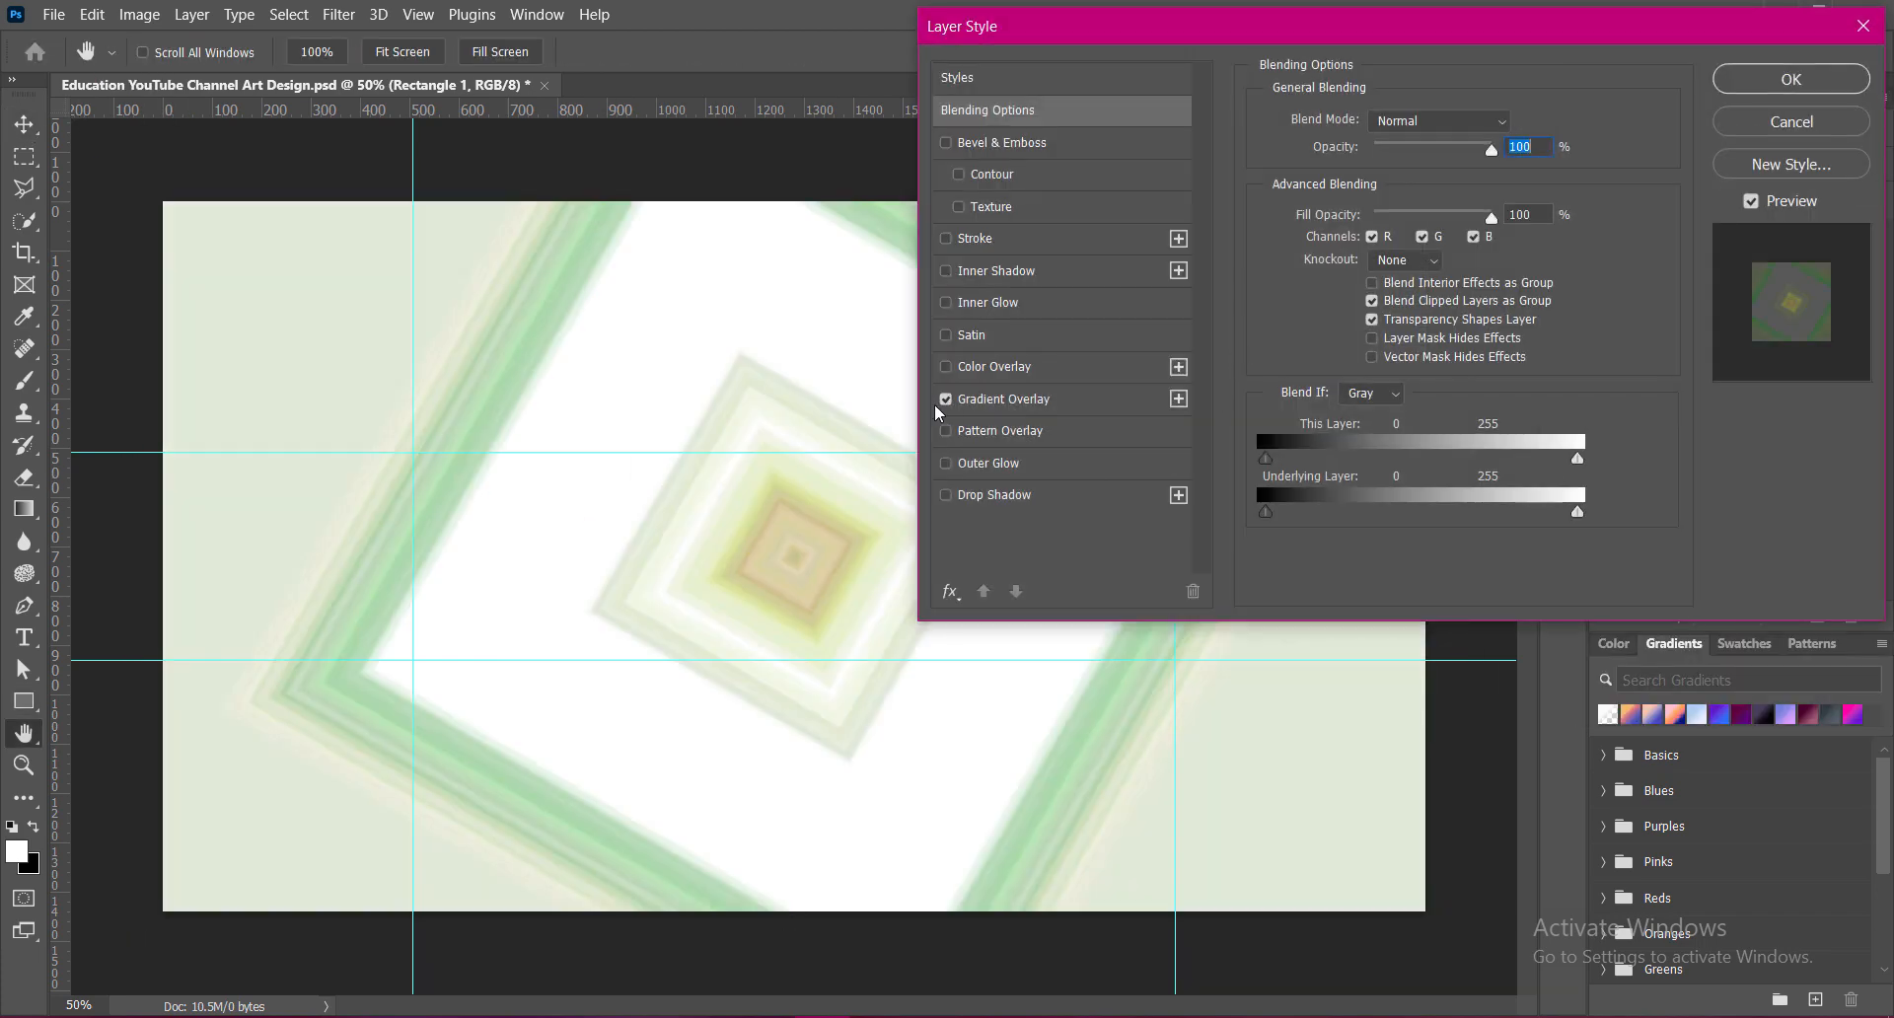
left_click(1011, 402)
Step: Restrict the colors of the overlay's noise gradient and set its roughness to 60%
left_click(1439, 182)
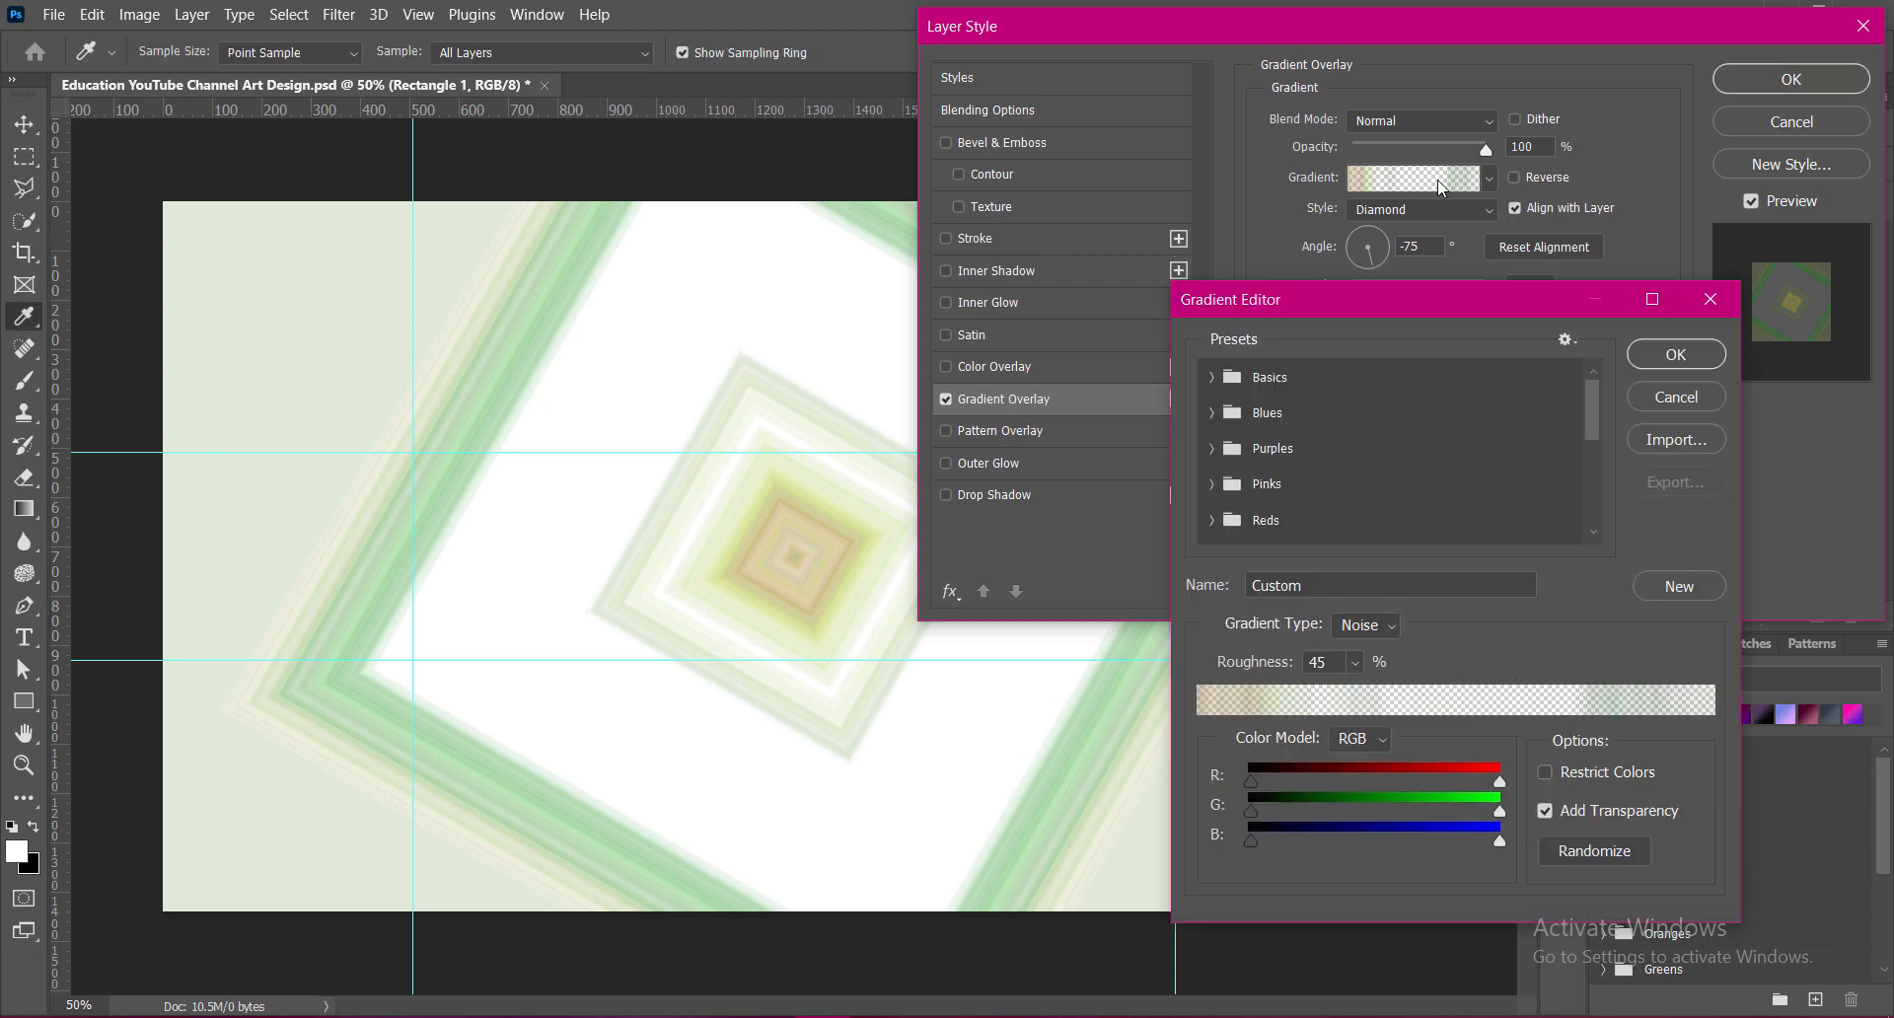
left_click(1546, 772)
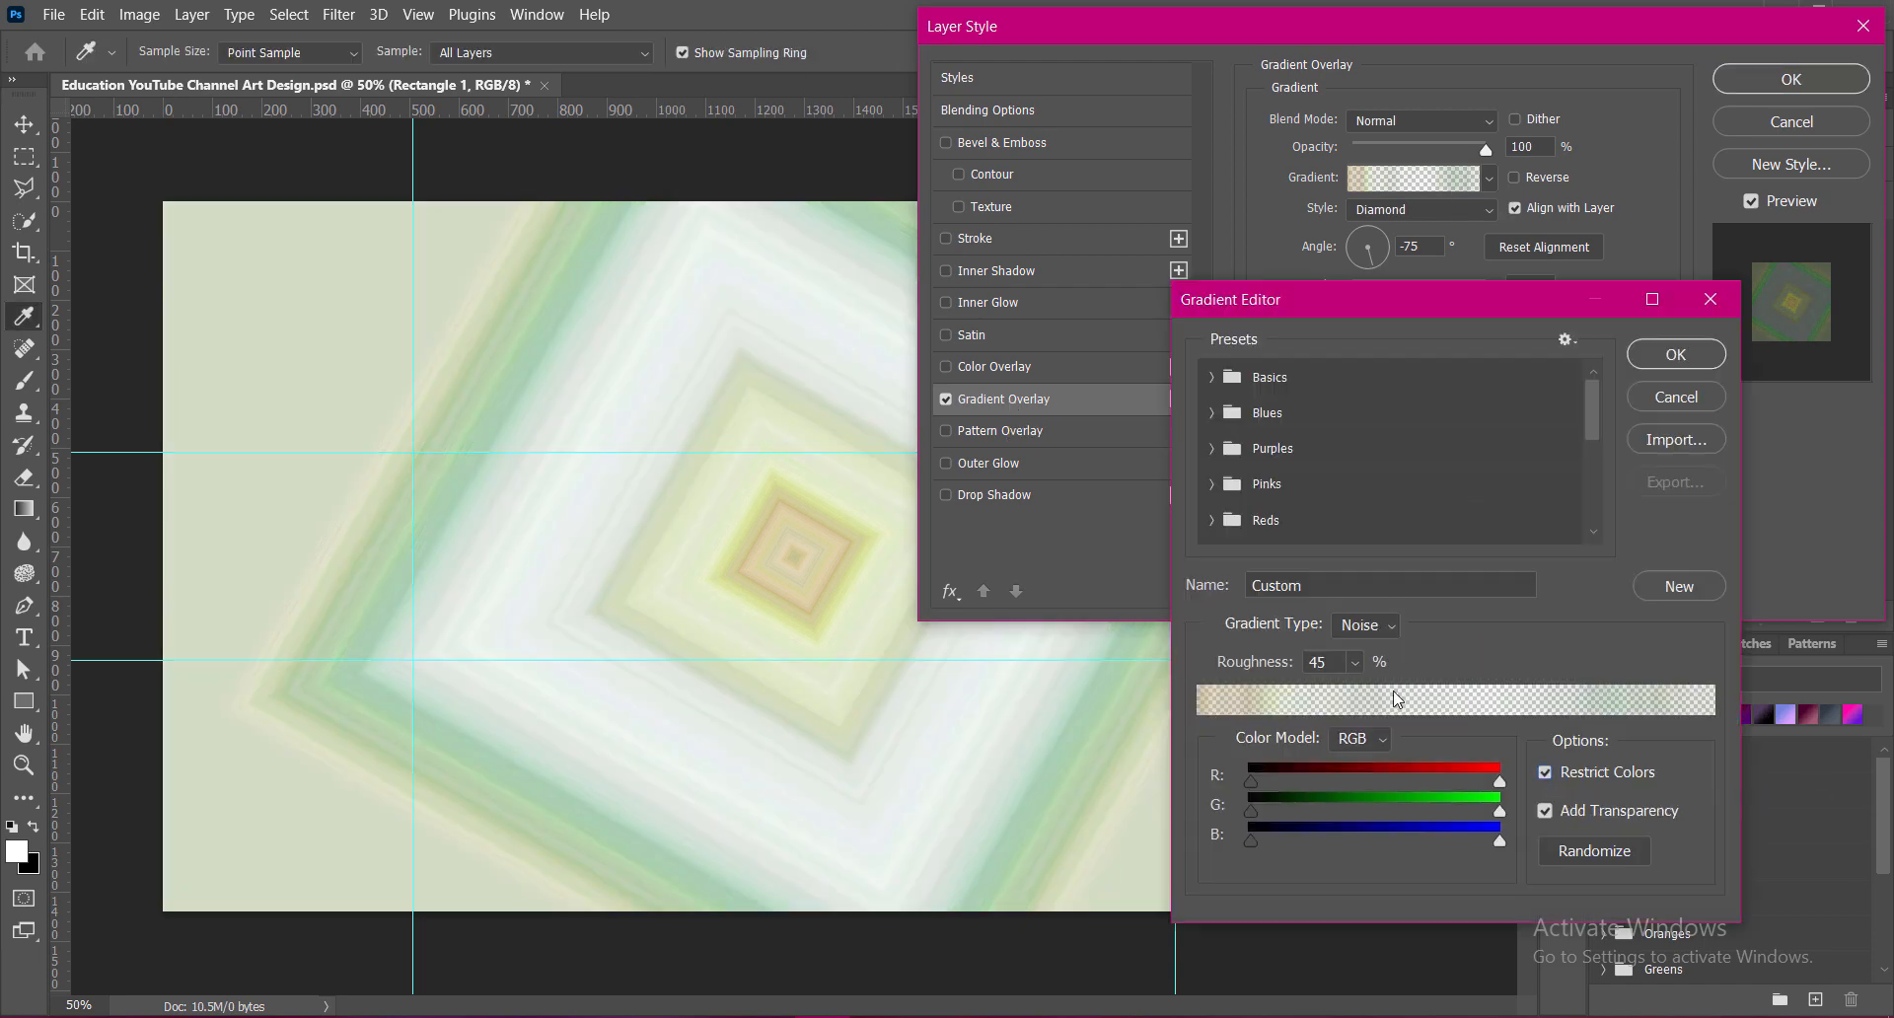
left_click(1296, 661)
type("60")
Step: Randomize the noise gradient until it gives a pale pink and grey-green pattern, and set its roughness to 75%
left_click(1633, 852)
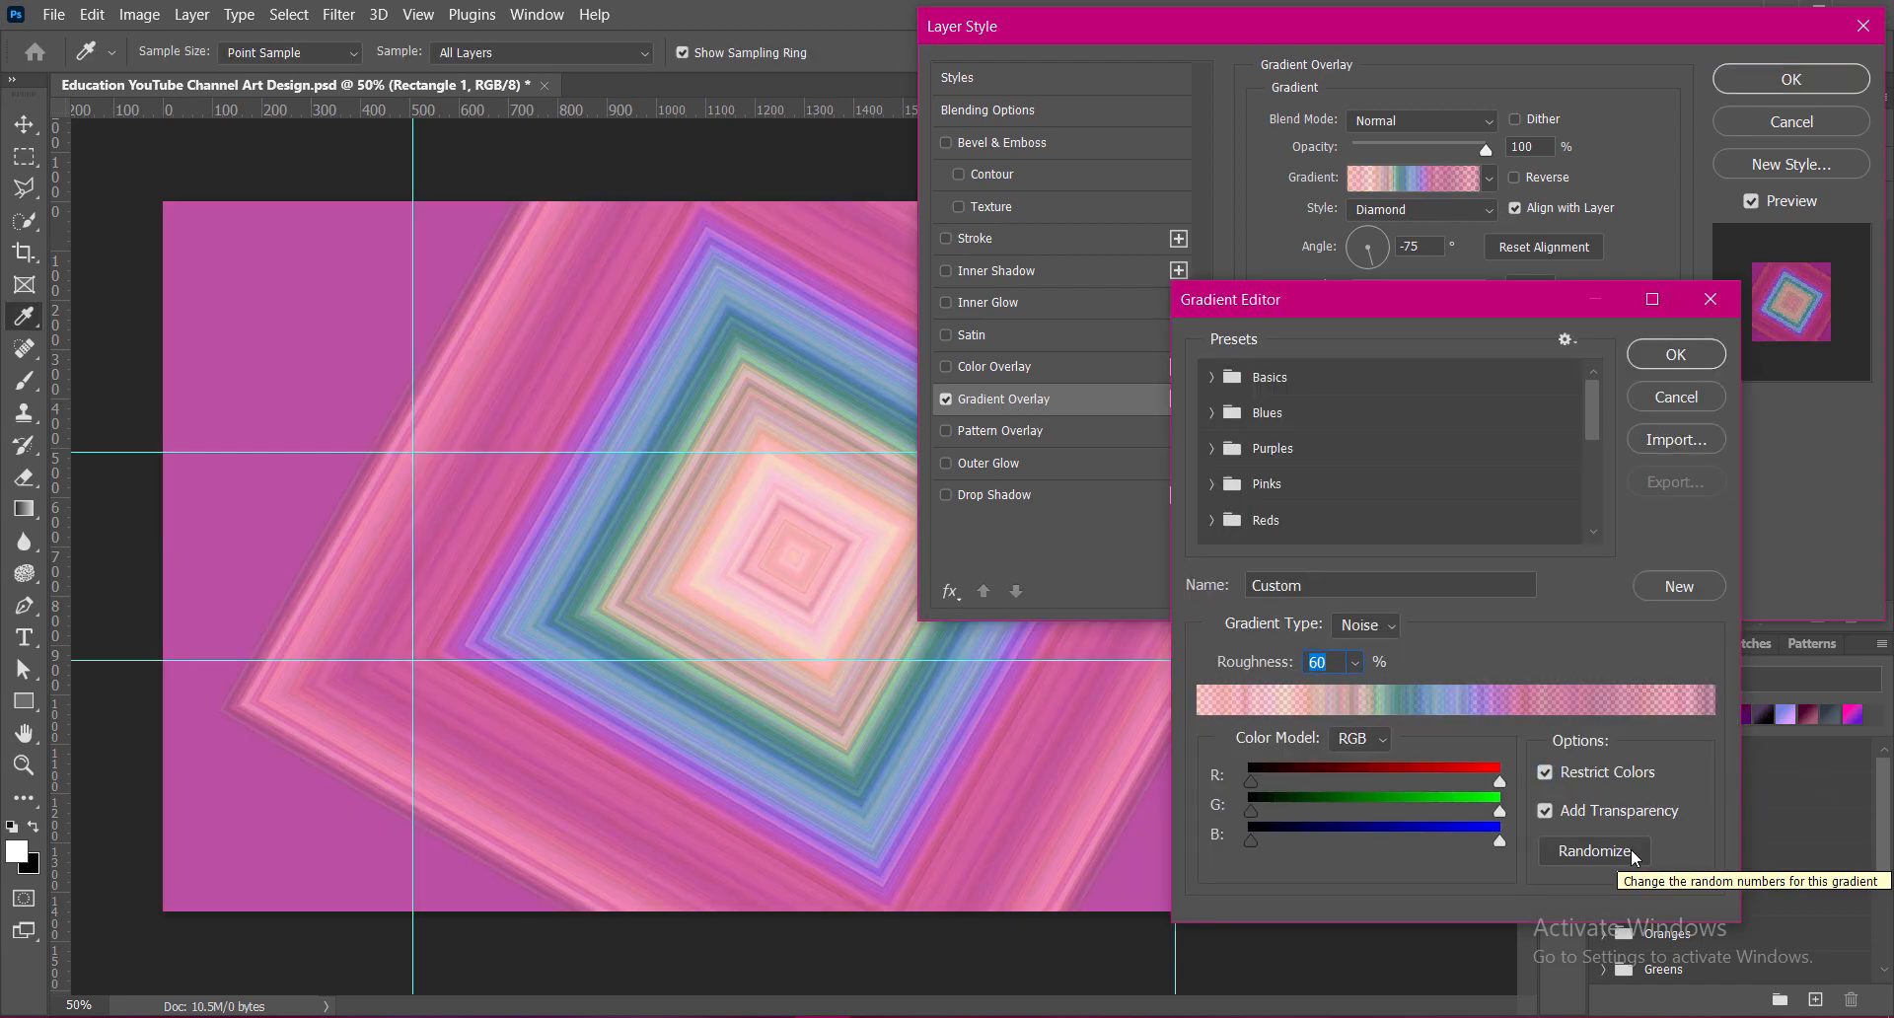
left_click(1633, 853)
left_click(1633, 853)
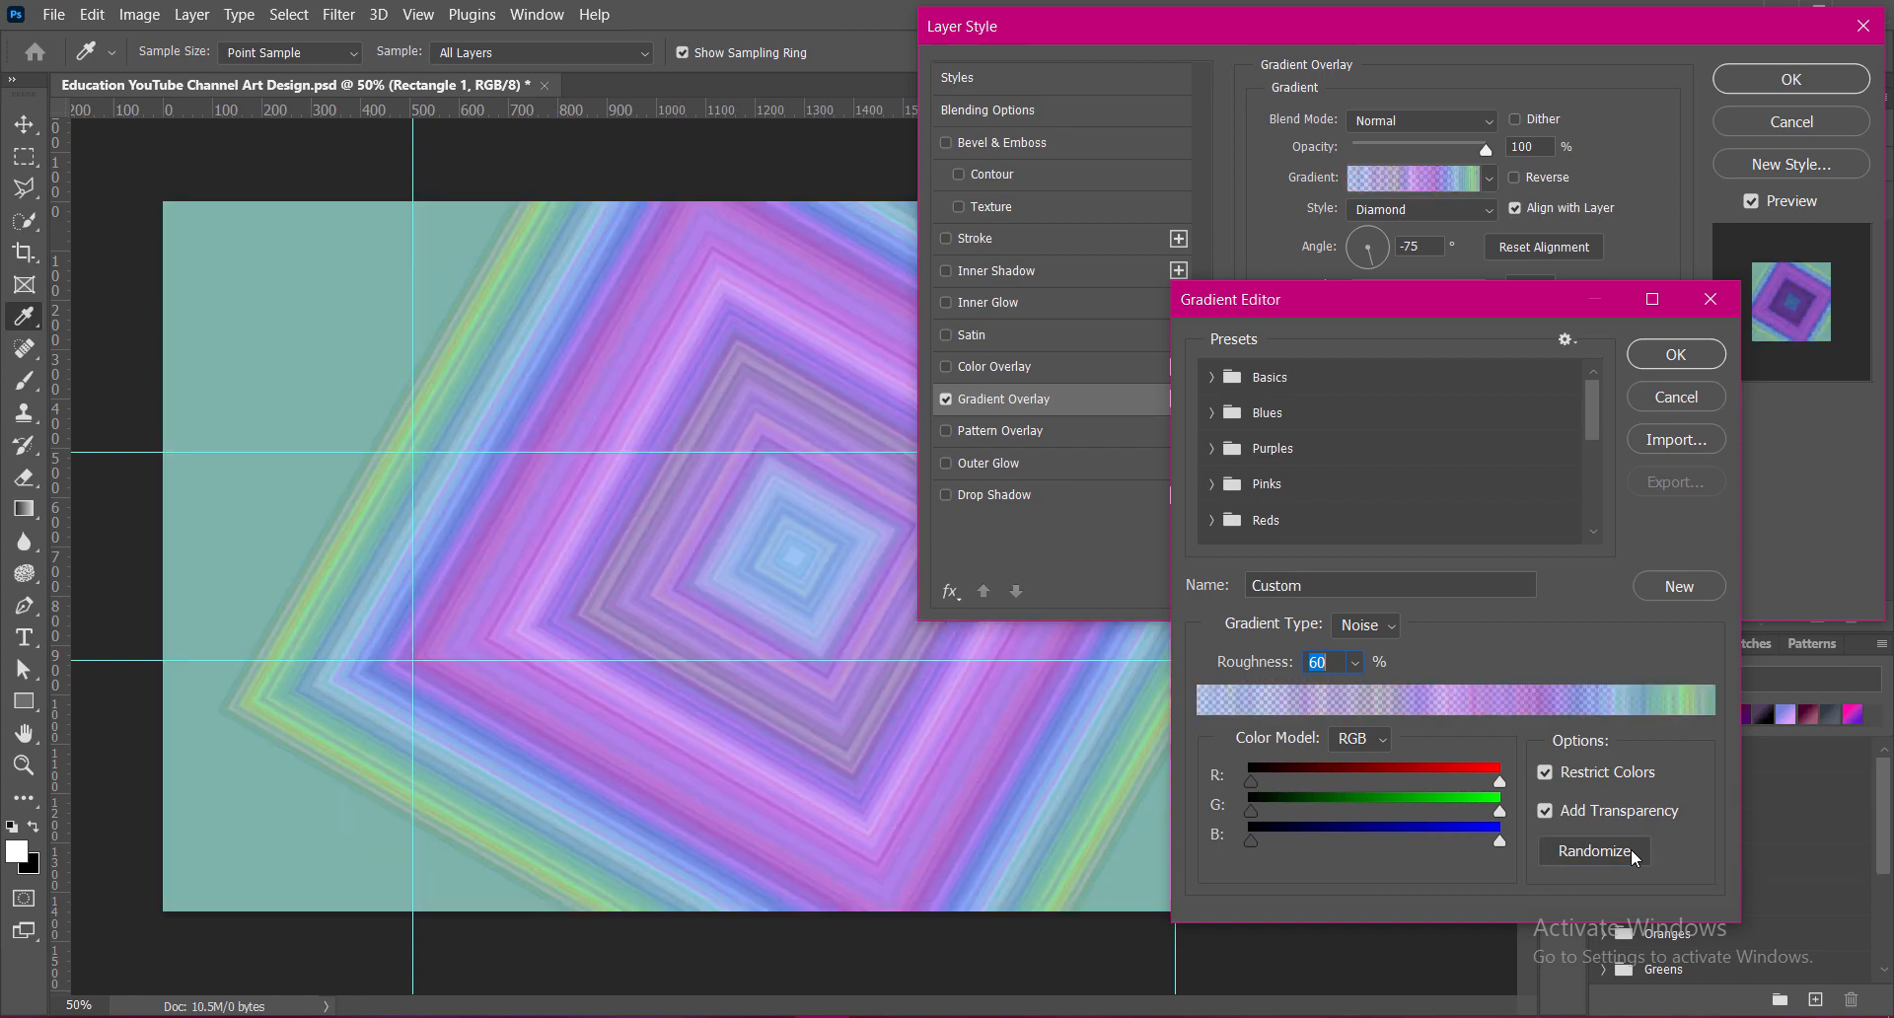
left_click(1633, 852)
left_click(1631, 849)
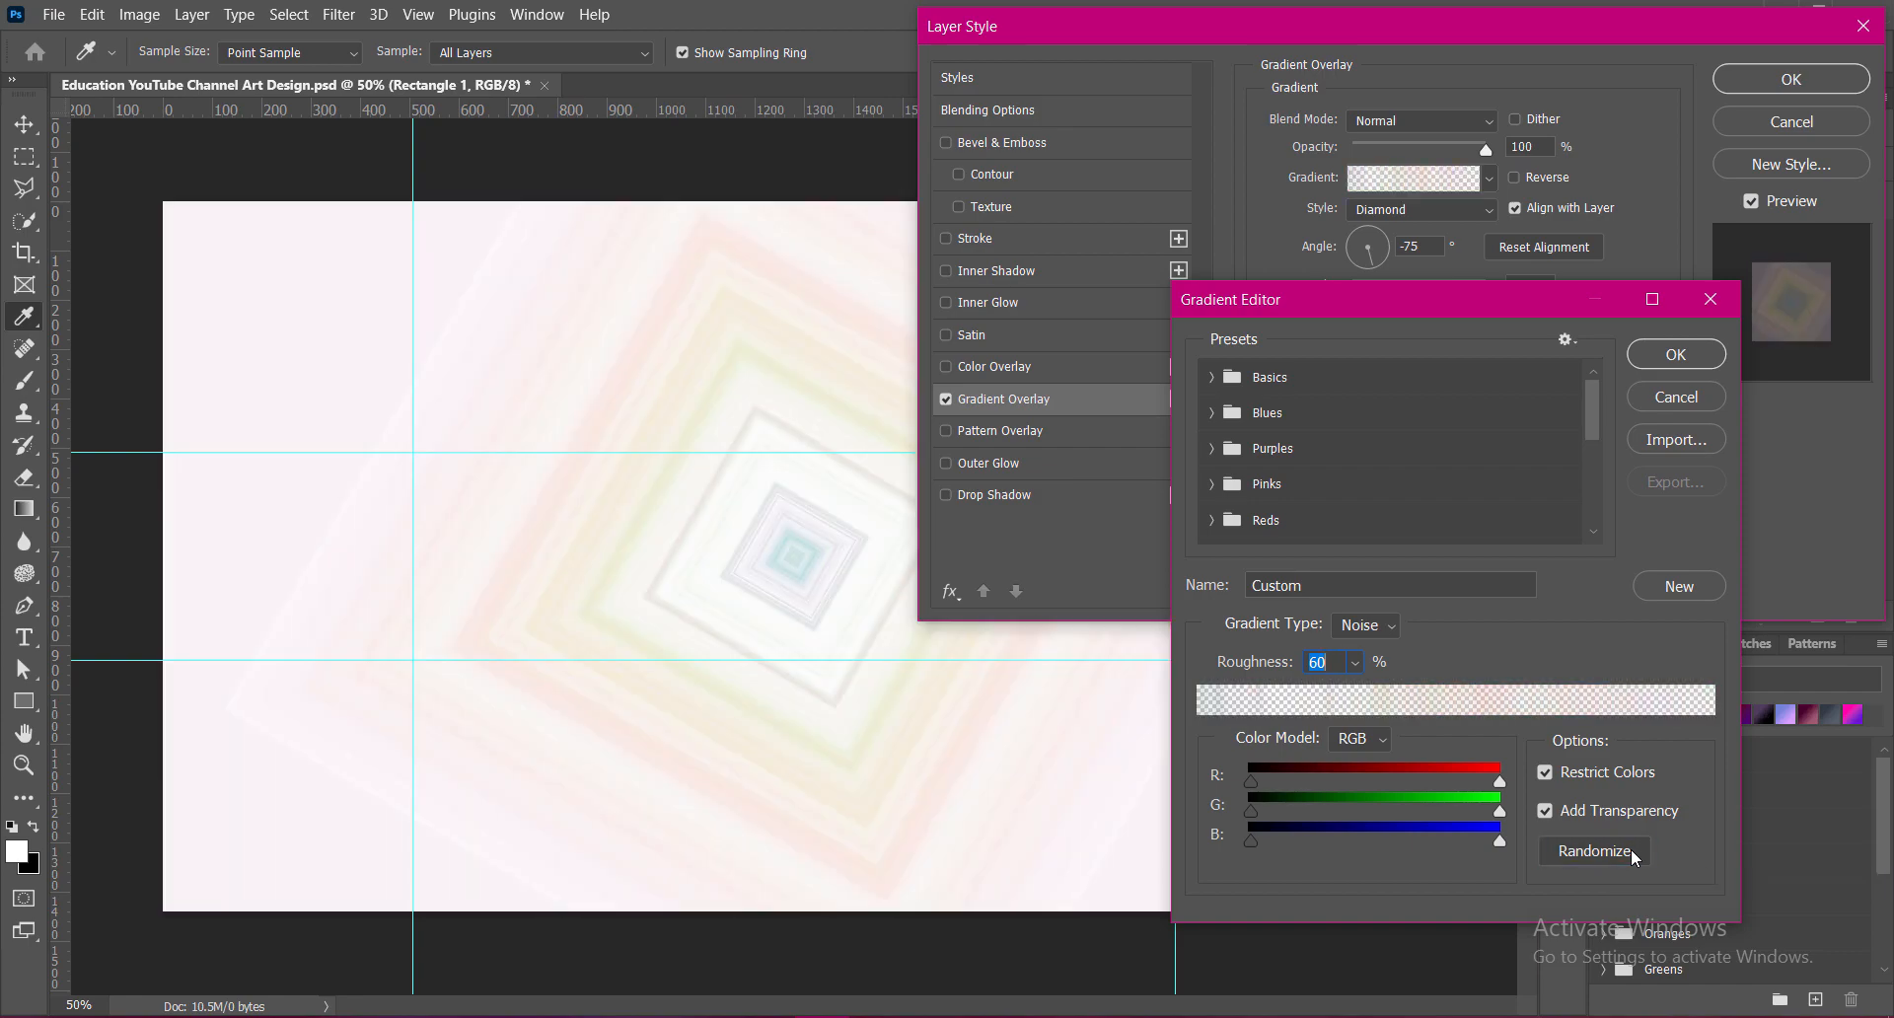
left_click(1631, 849)
left_click(1631, 848)
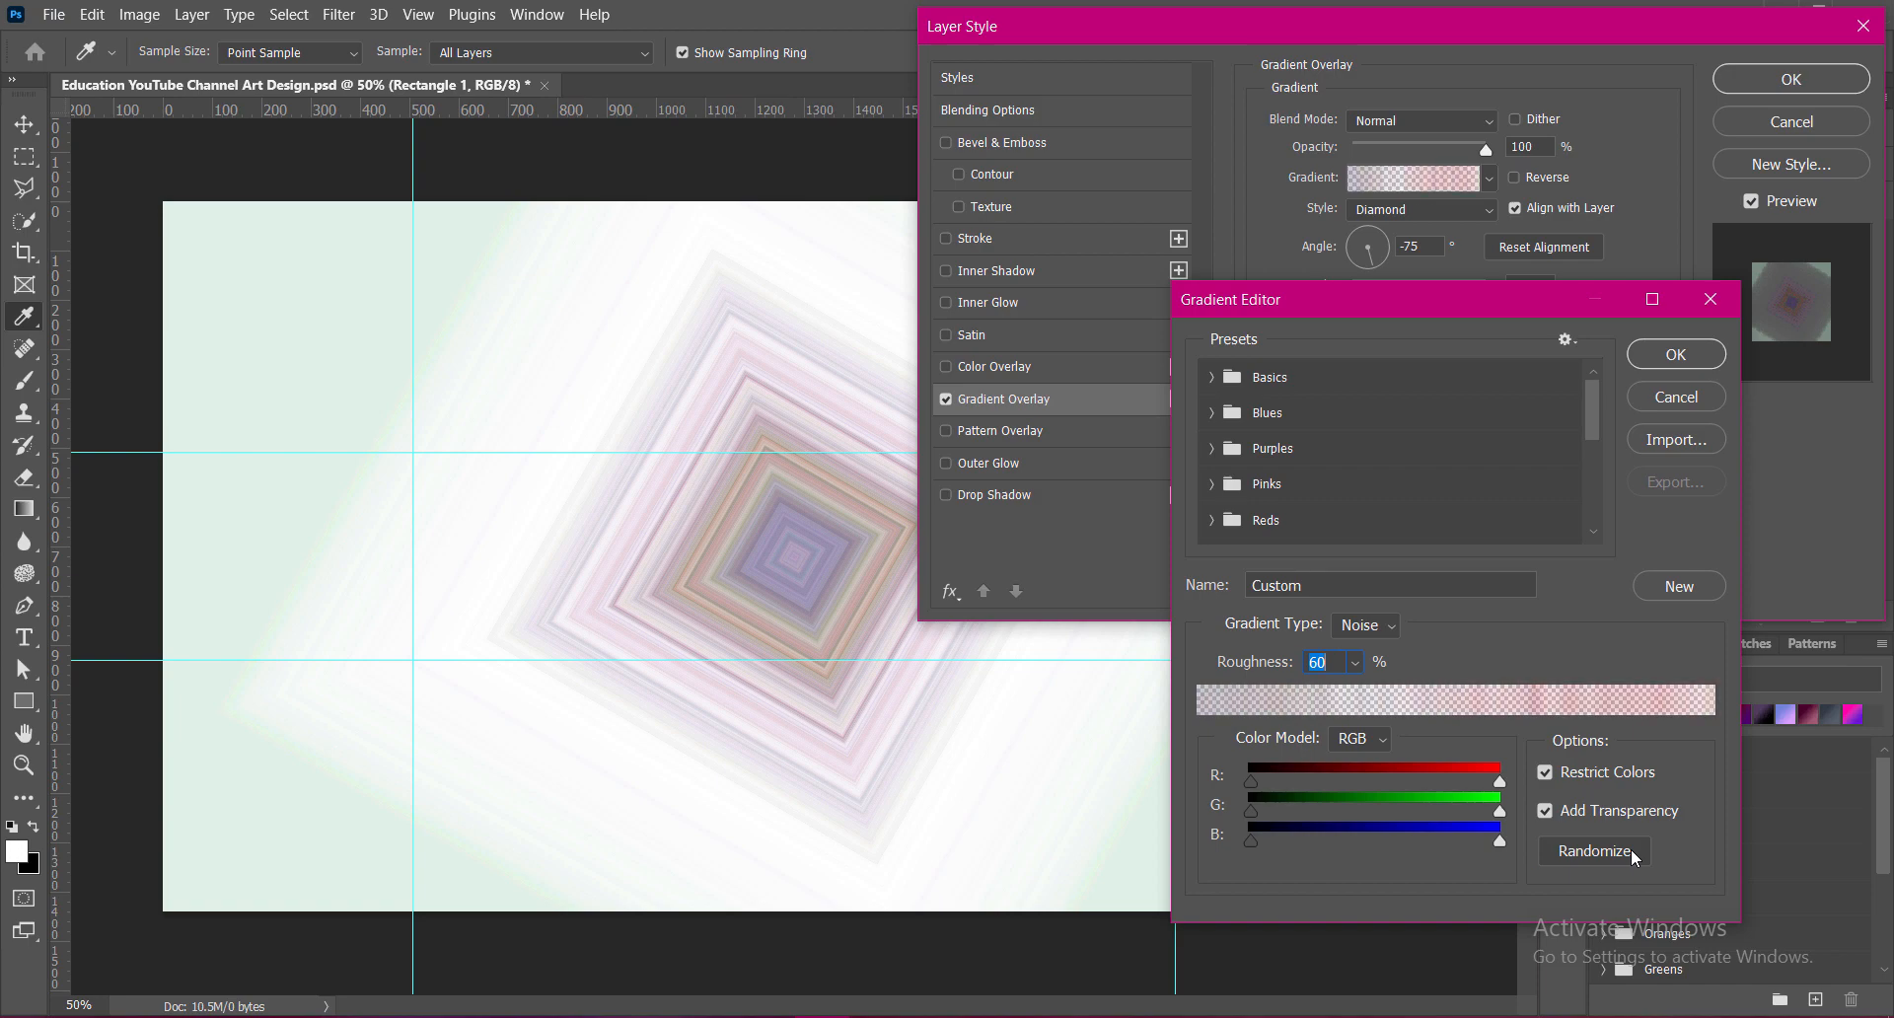
left_click(1631, 848)
left_click(1631, 849)
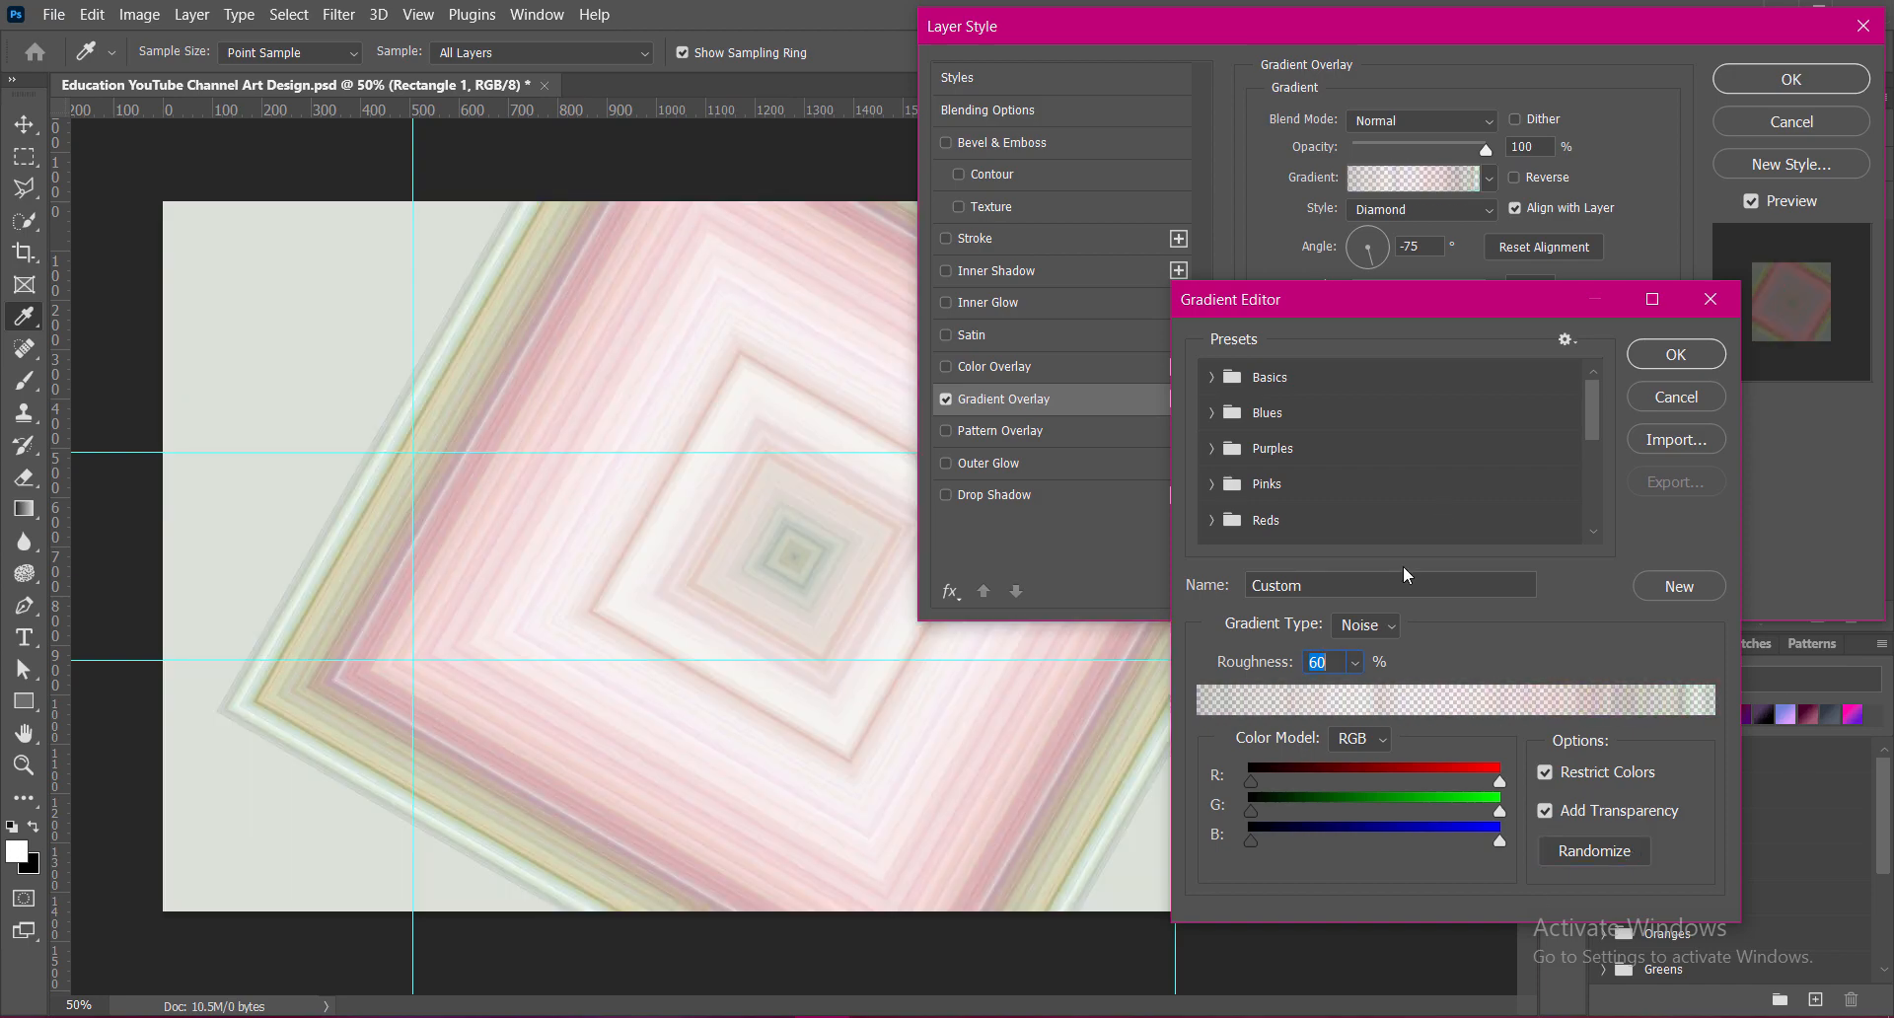
type("75")
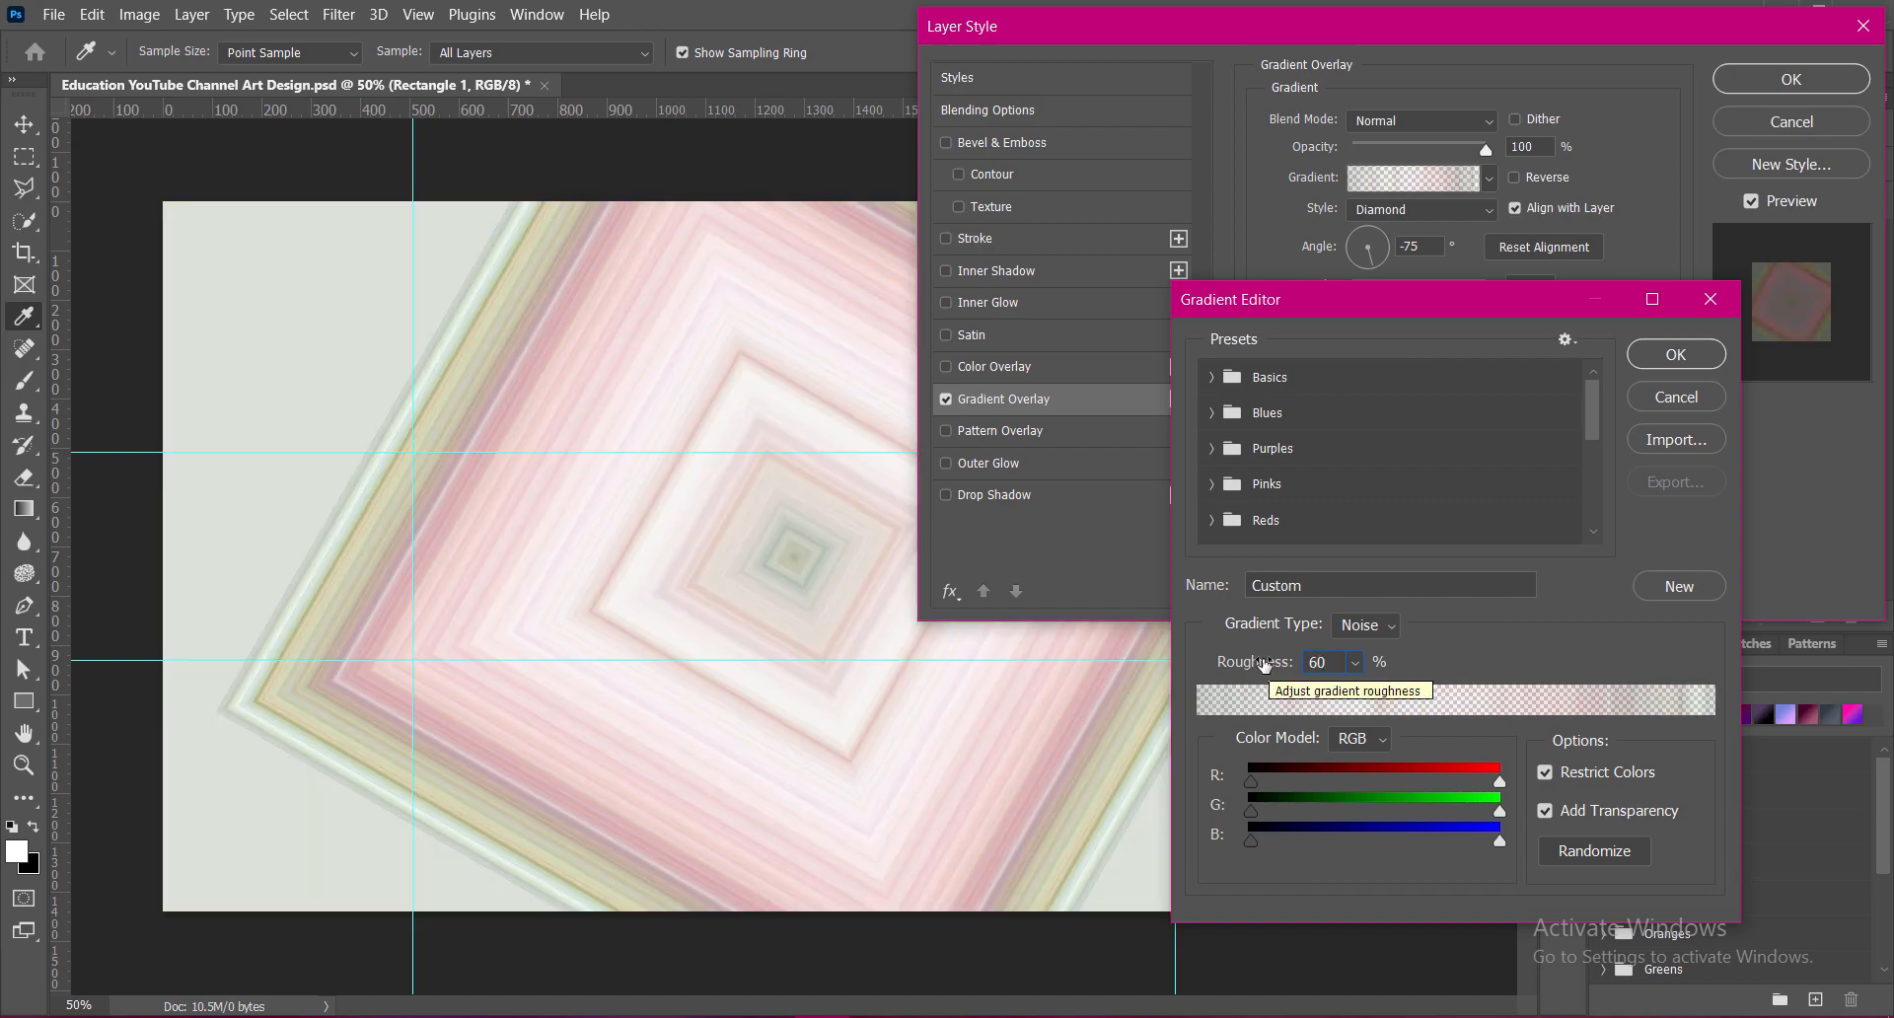
left_click(1677, 358)
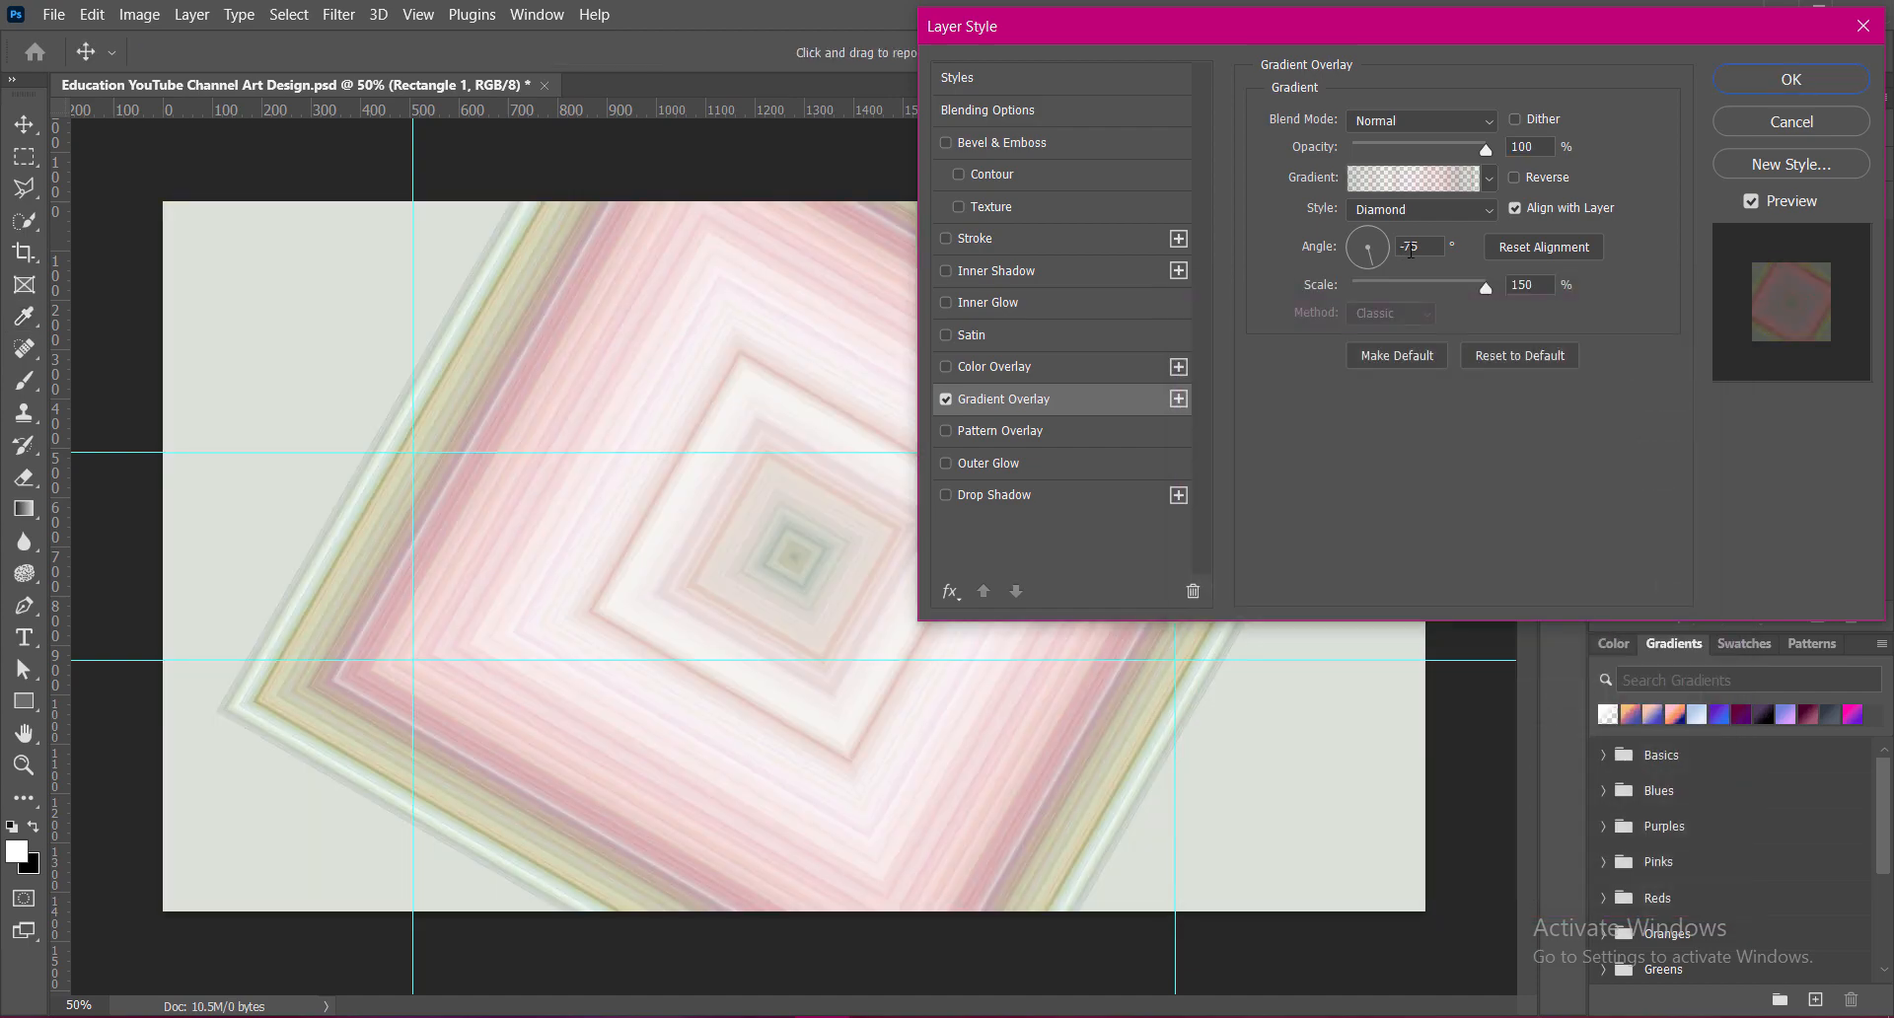
Step: Reverse the diamond gradient overlay, set its angle to -69°, and apply the layer style
left_click_drag(1422, 245, 1355, 255)
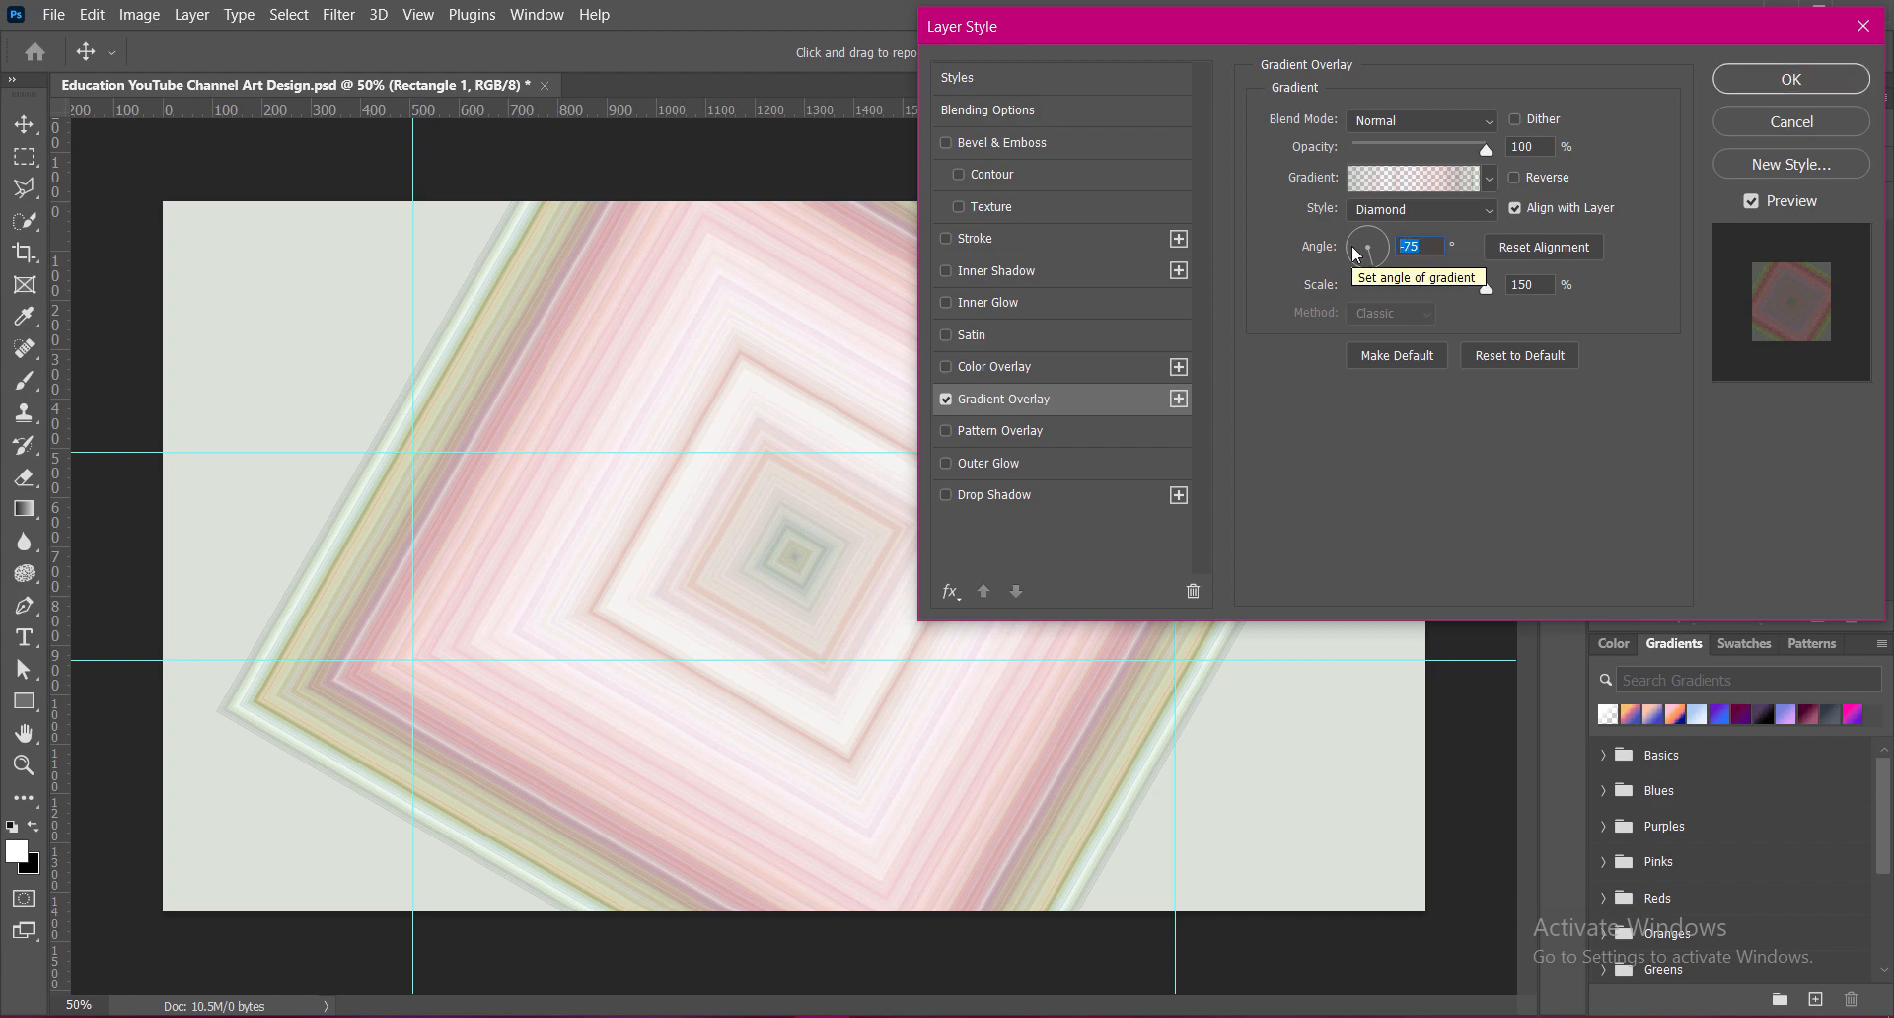
type("69")
left_click(1516, 179)
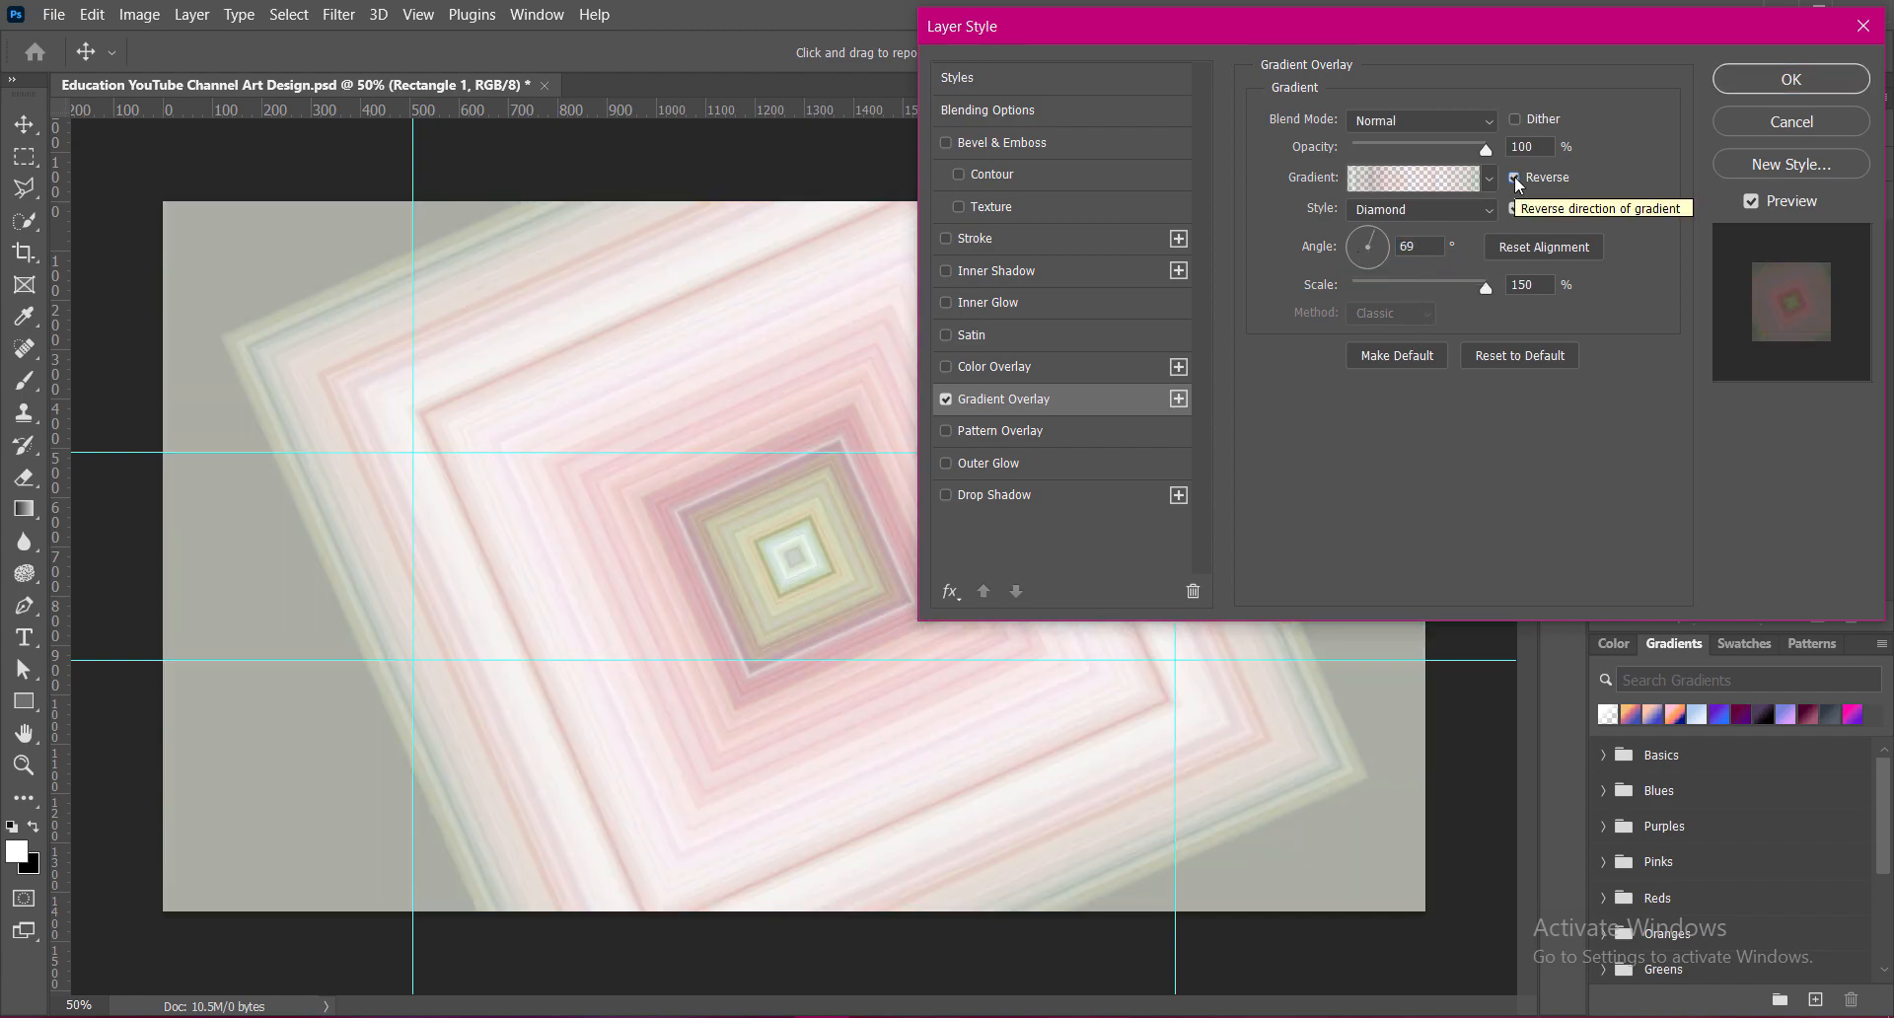
left_click(1515, 178)
left_click(1516, 178)
left_click(1401, 249)
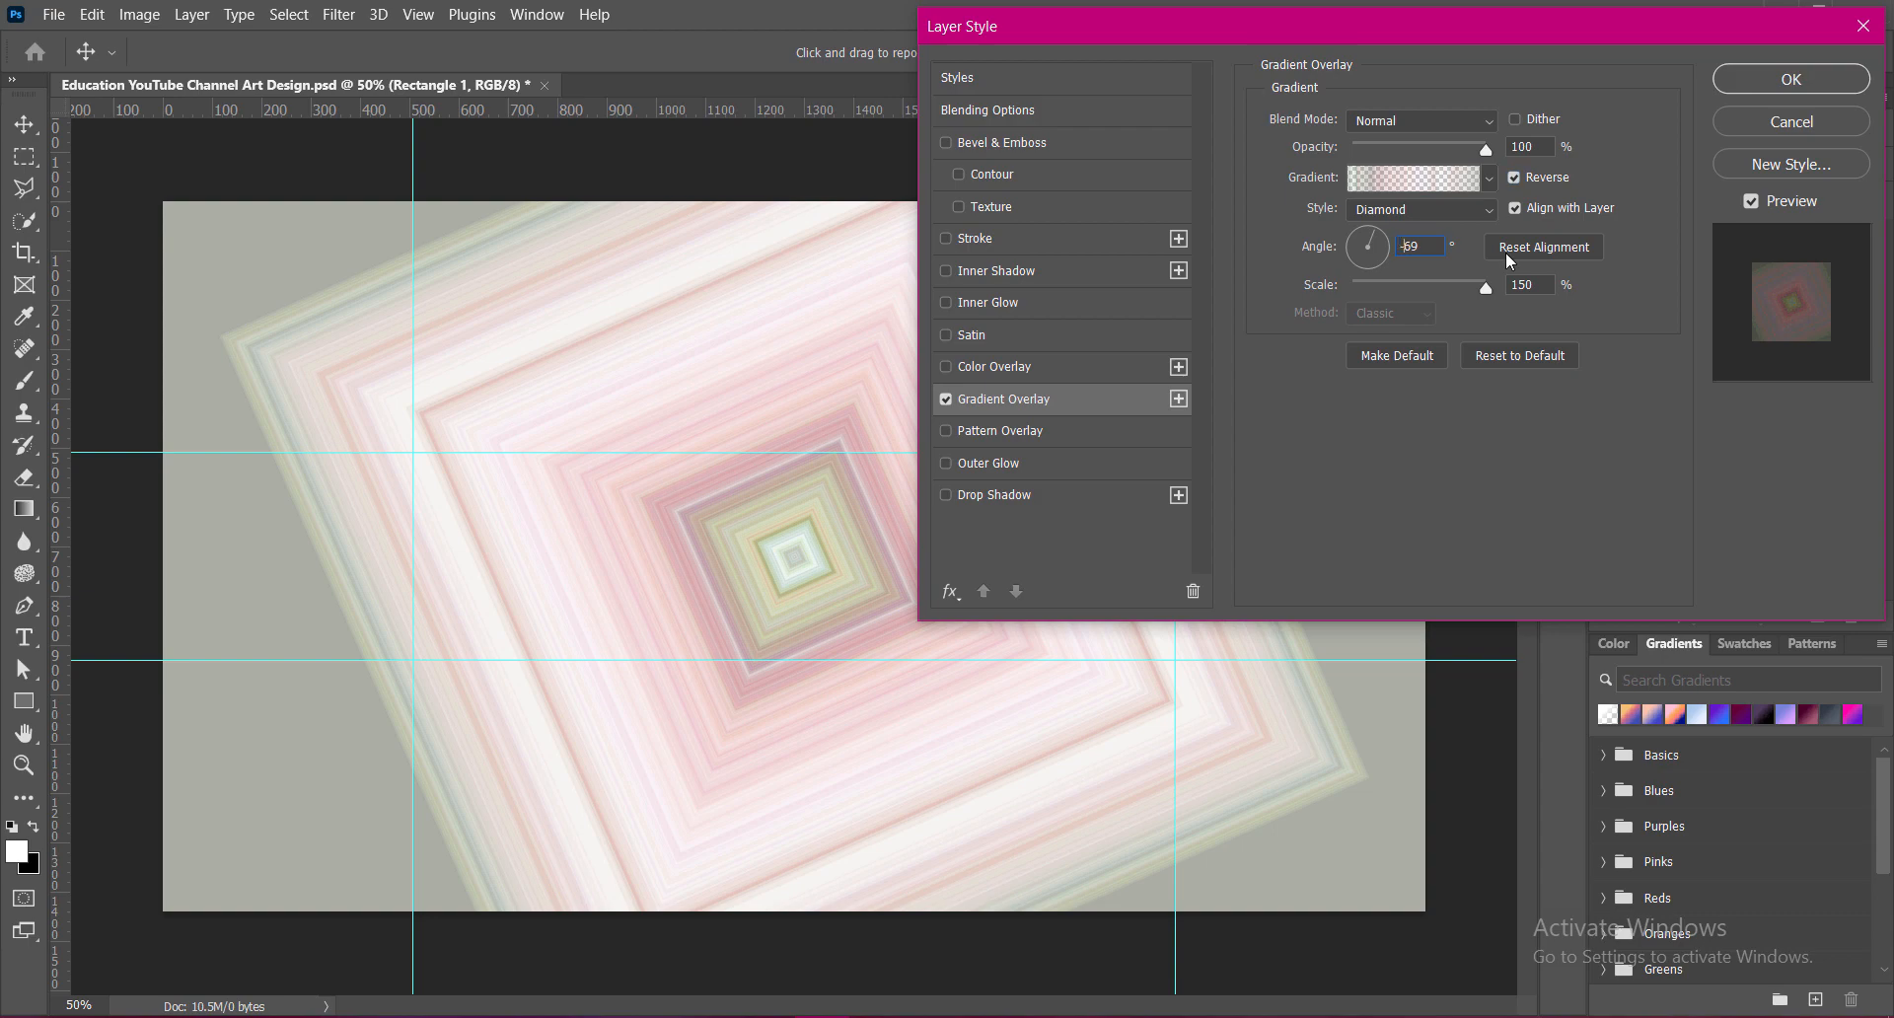
type("-")
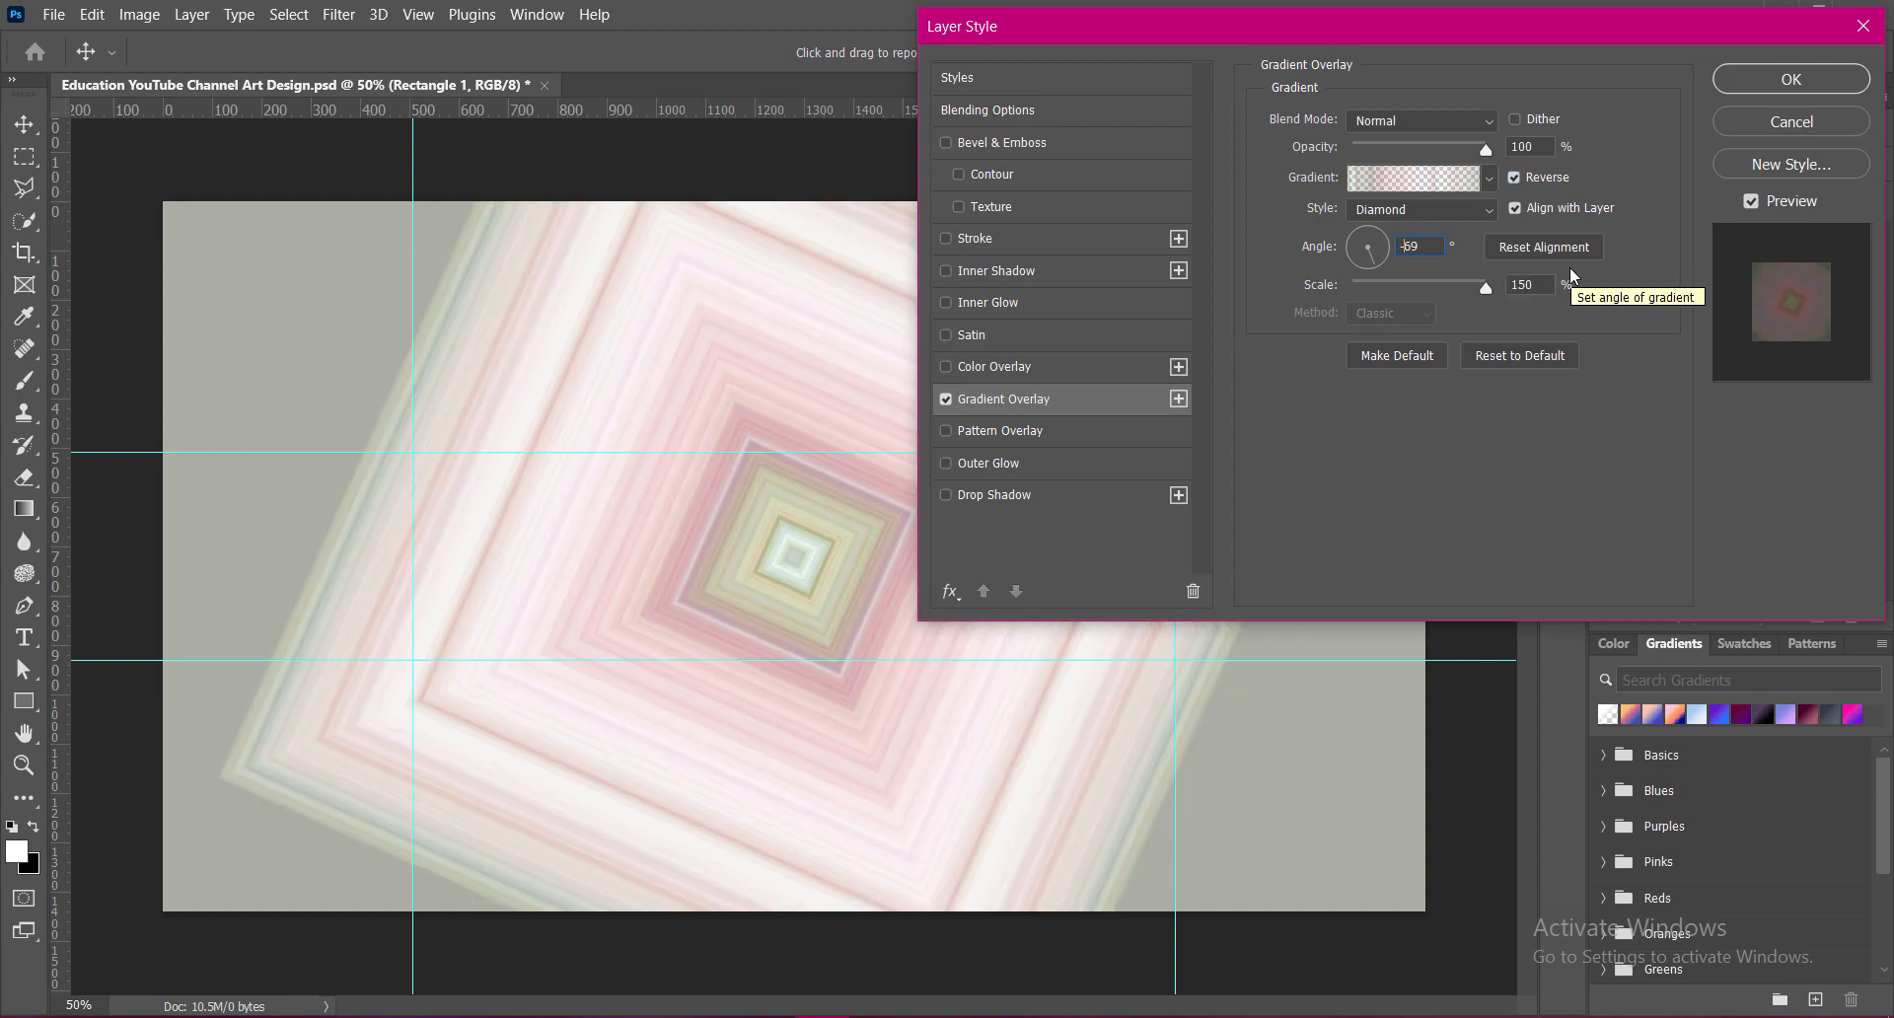
left_click(1784, 79)
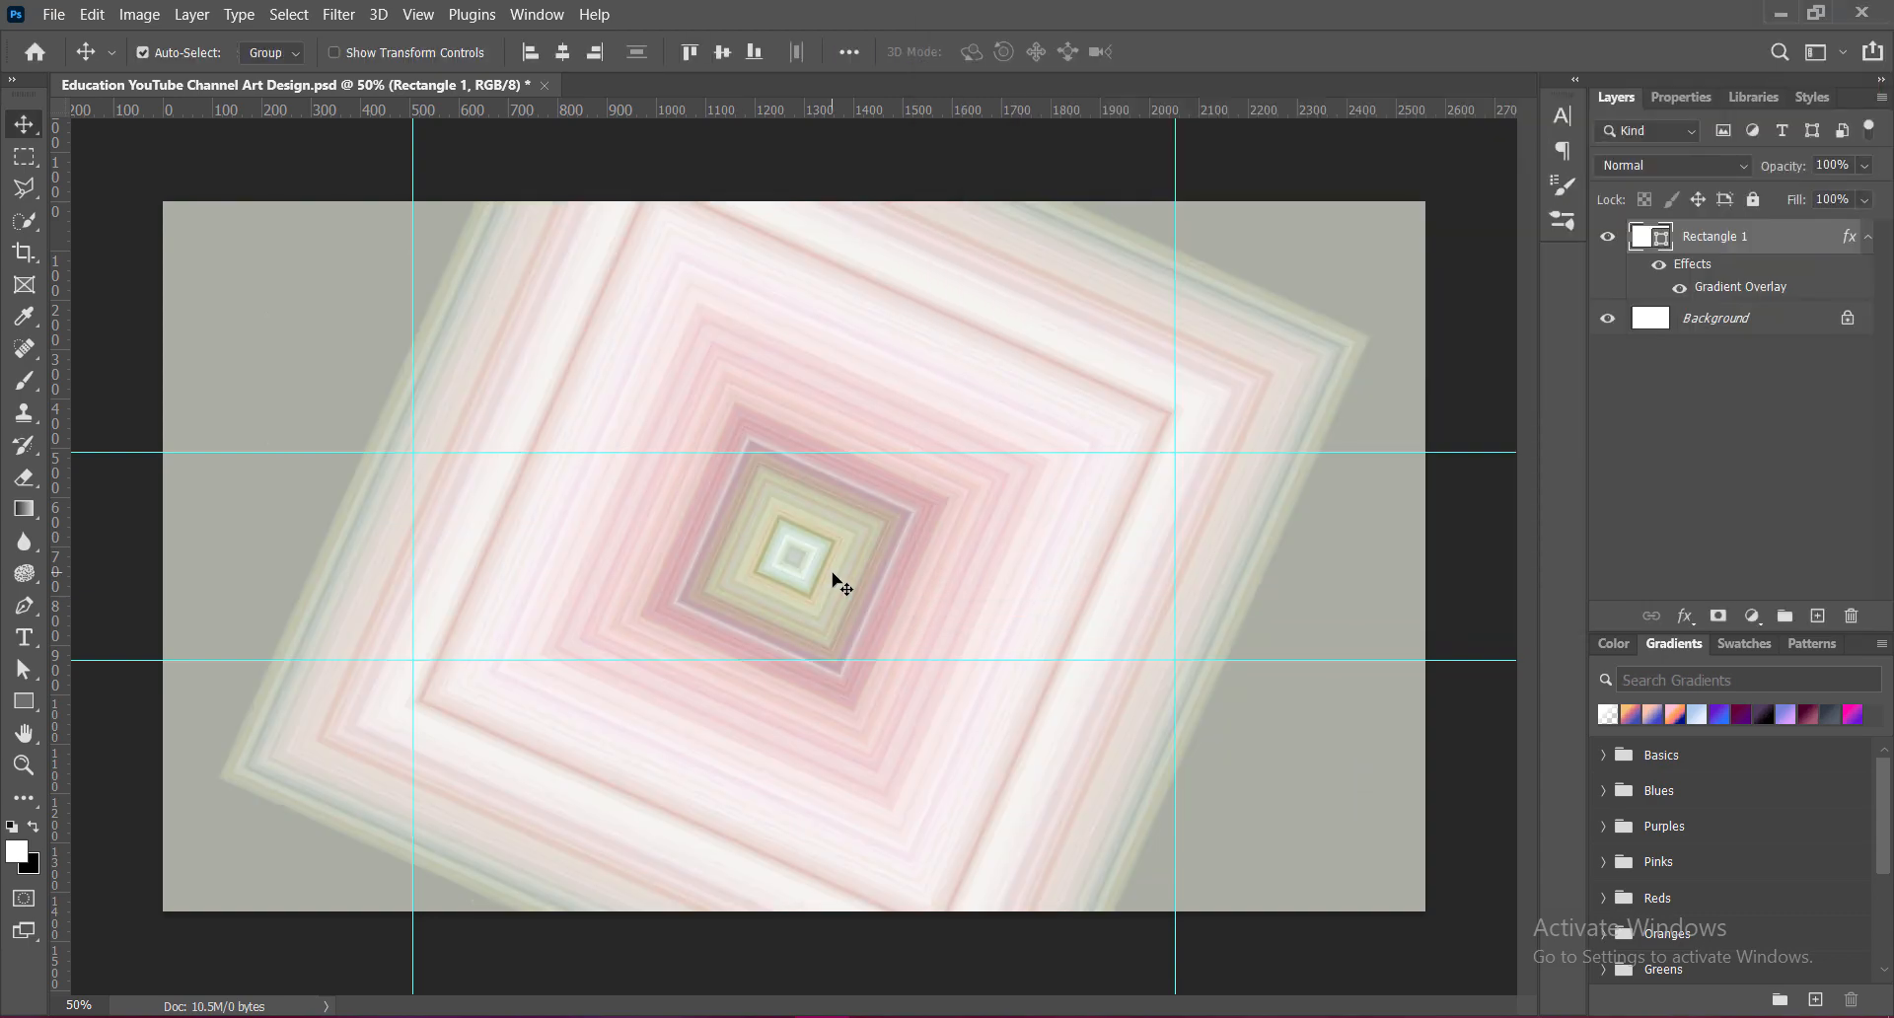
Step: Save the document
key("ctrl+t")
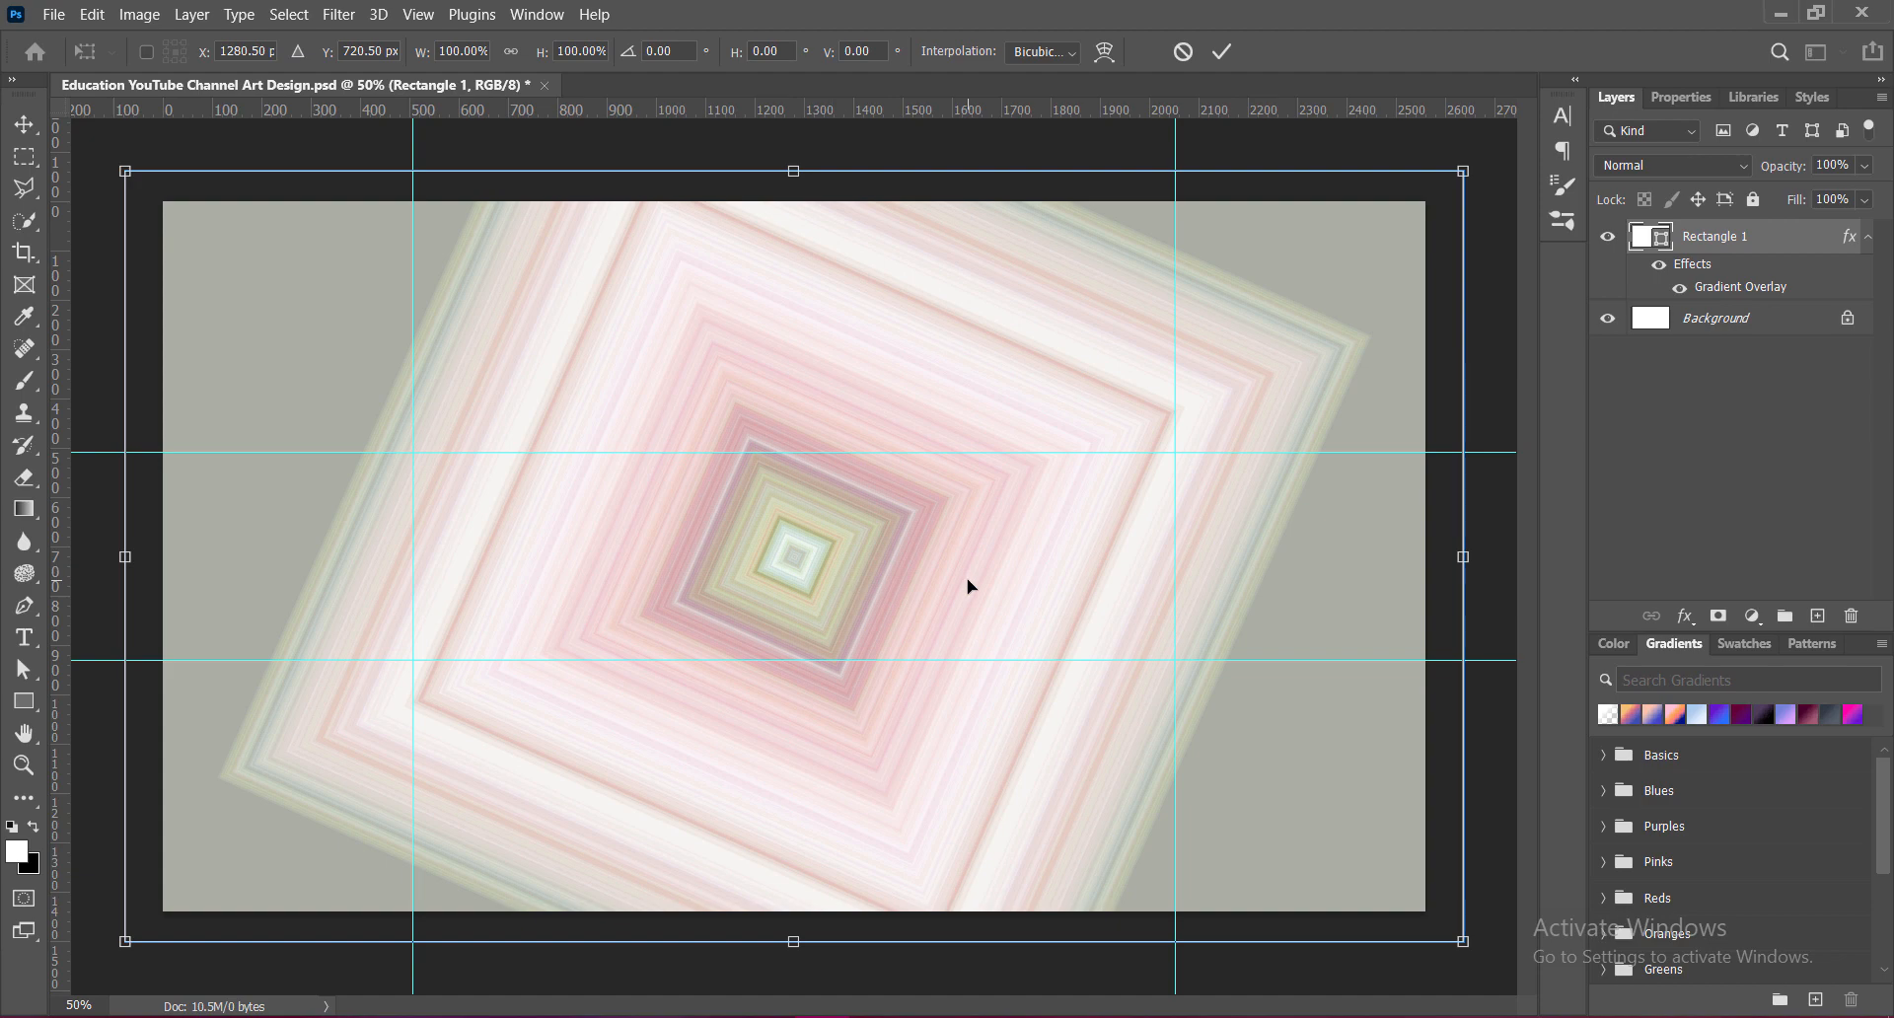
key("Return")
key("ctrl+s")
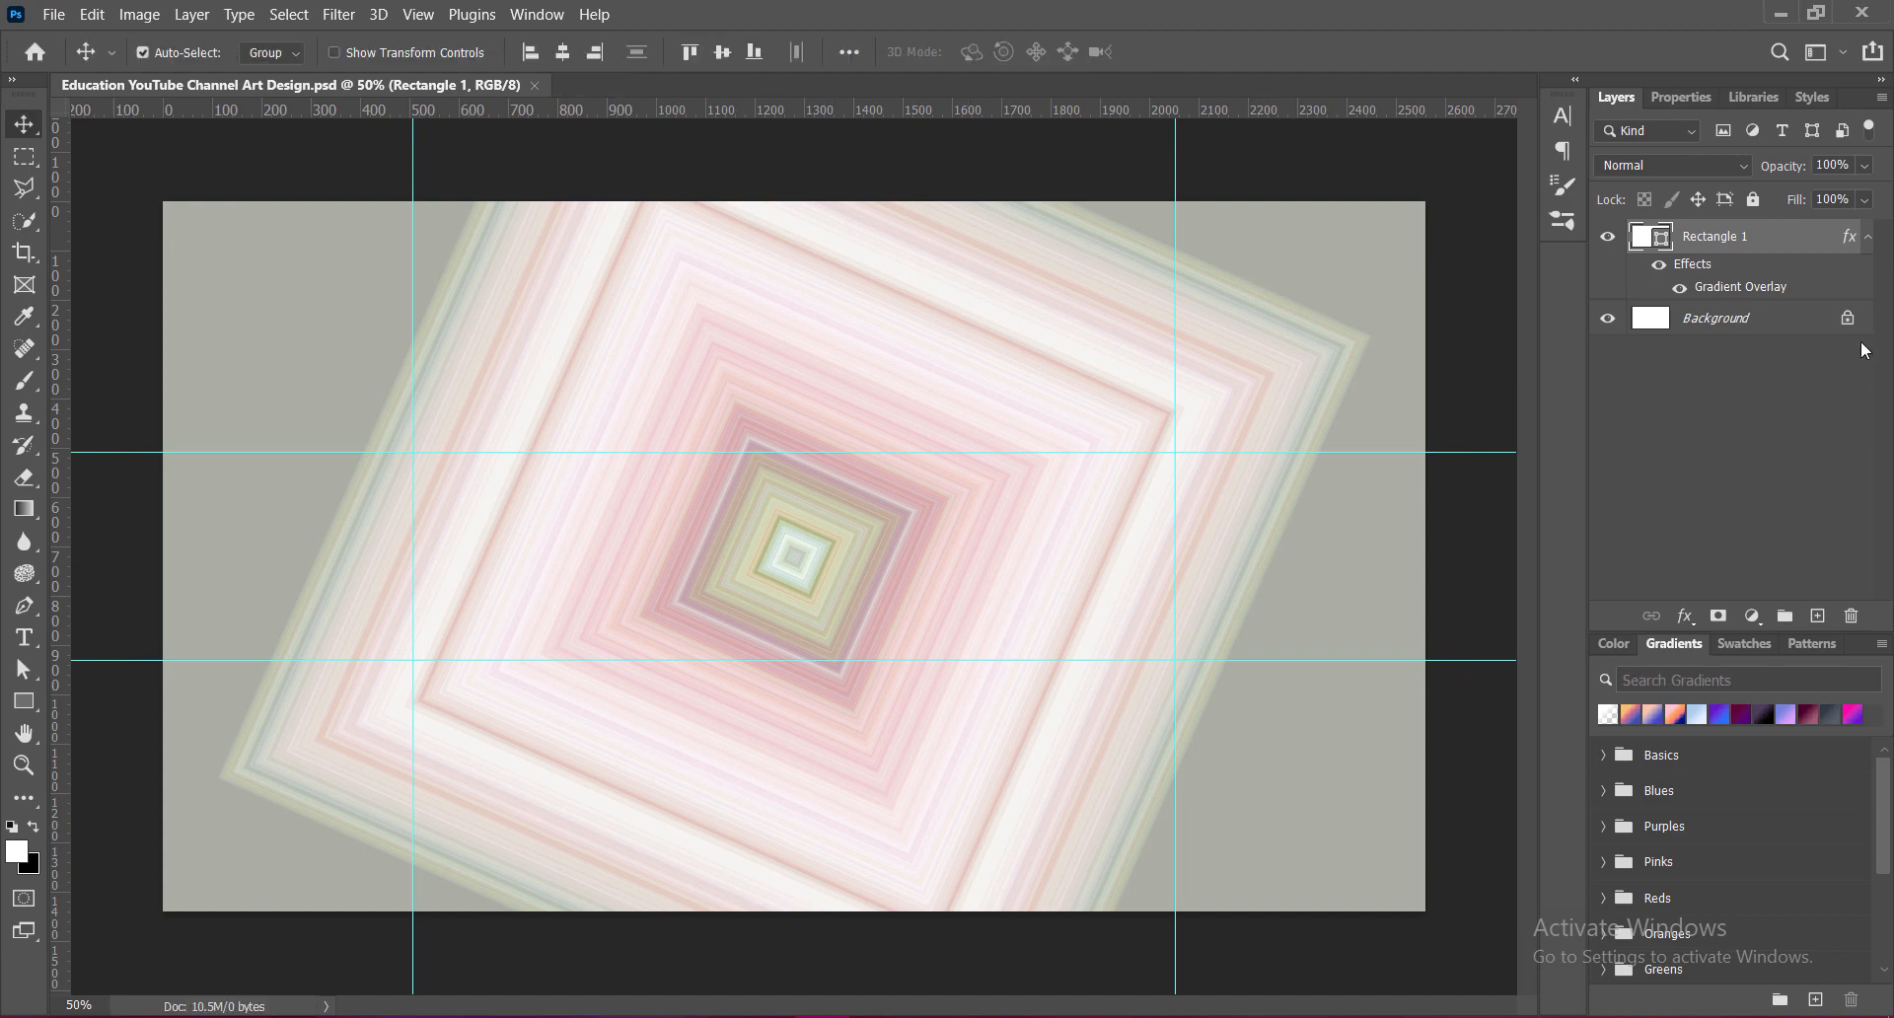
Step: Add a new layer and draw a triangle about 778 by 674 px near the middle of the canvas
left_click(1817, 616)
left_click(40, 704)
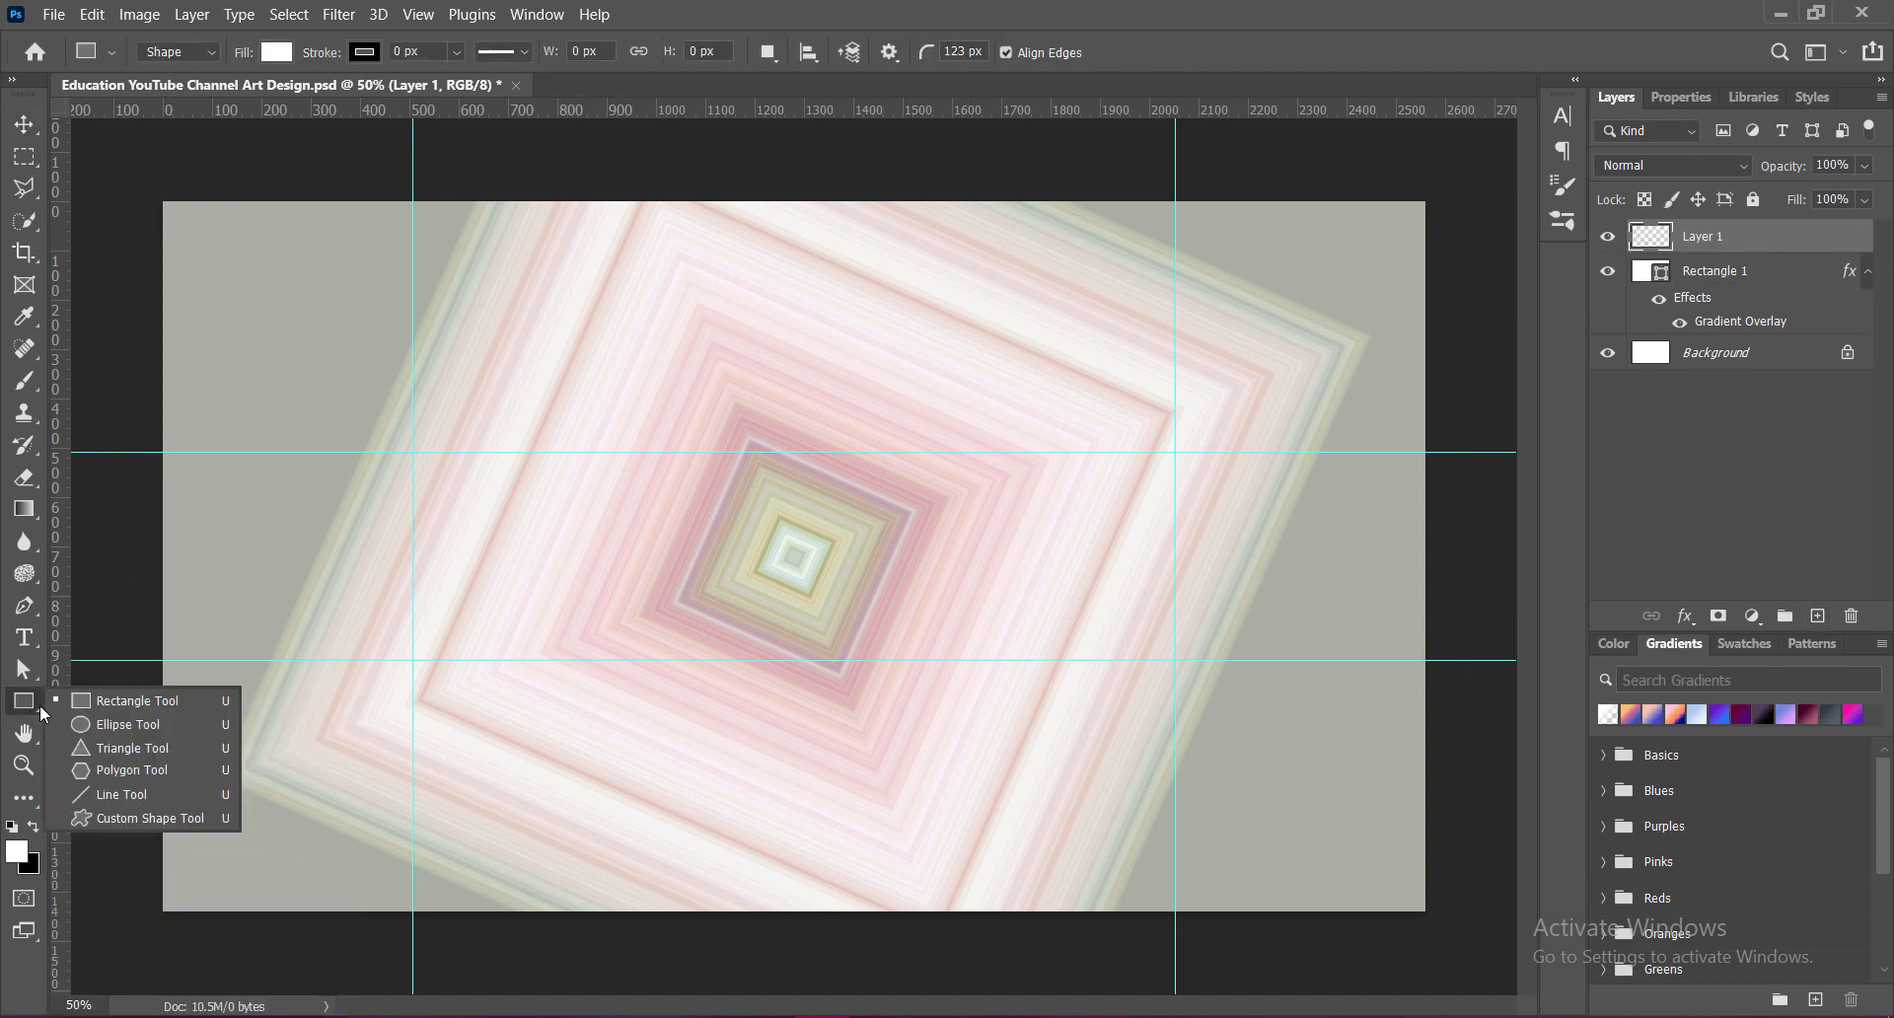
left_click(132, 748)
left_click_drag(678, 345, 1134, 859)
left_click(23, 125)
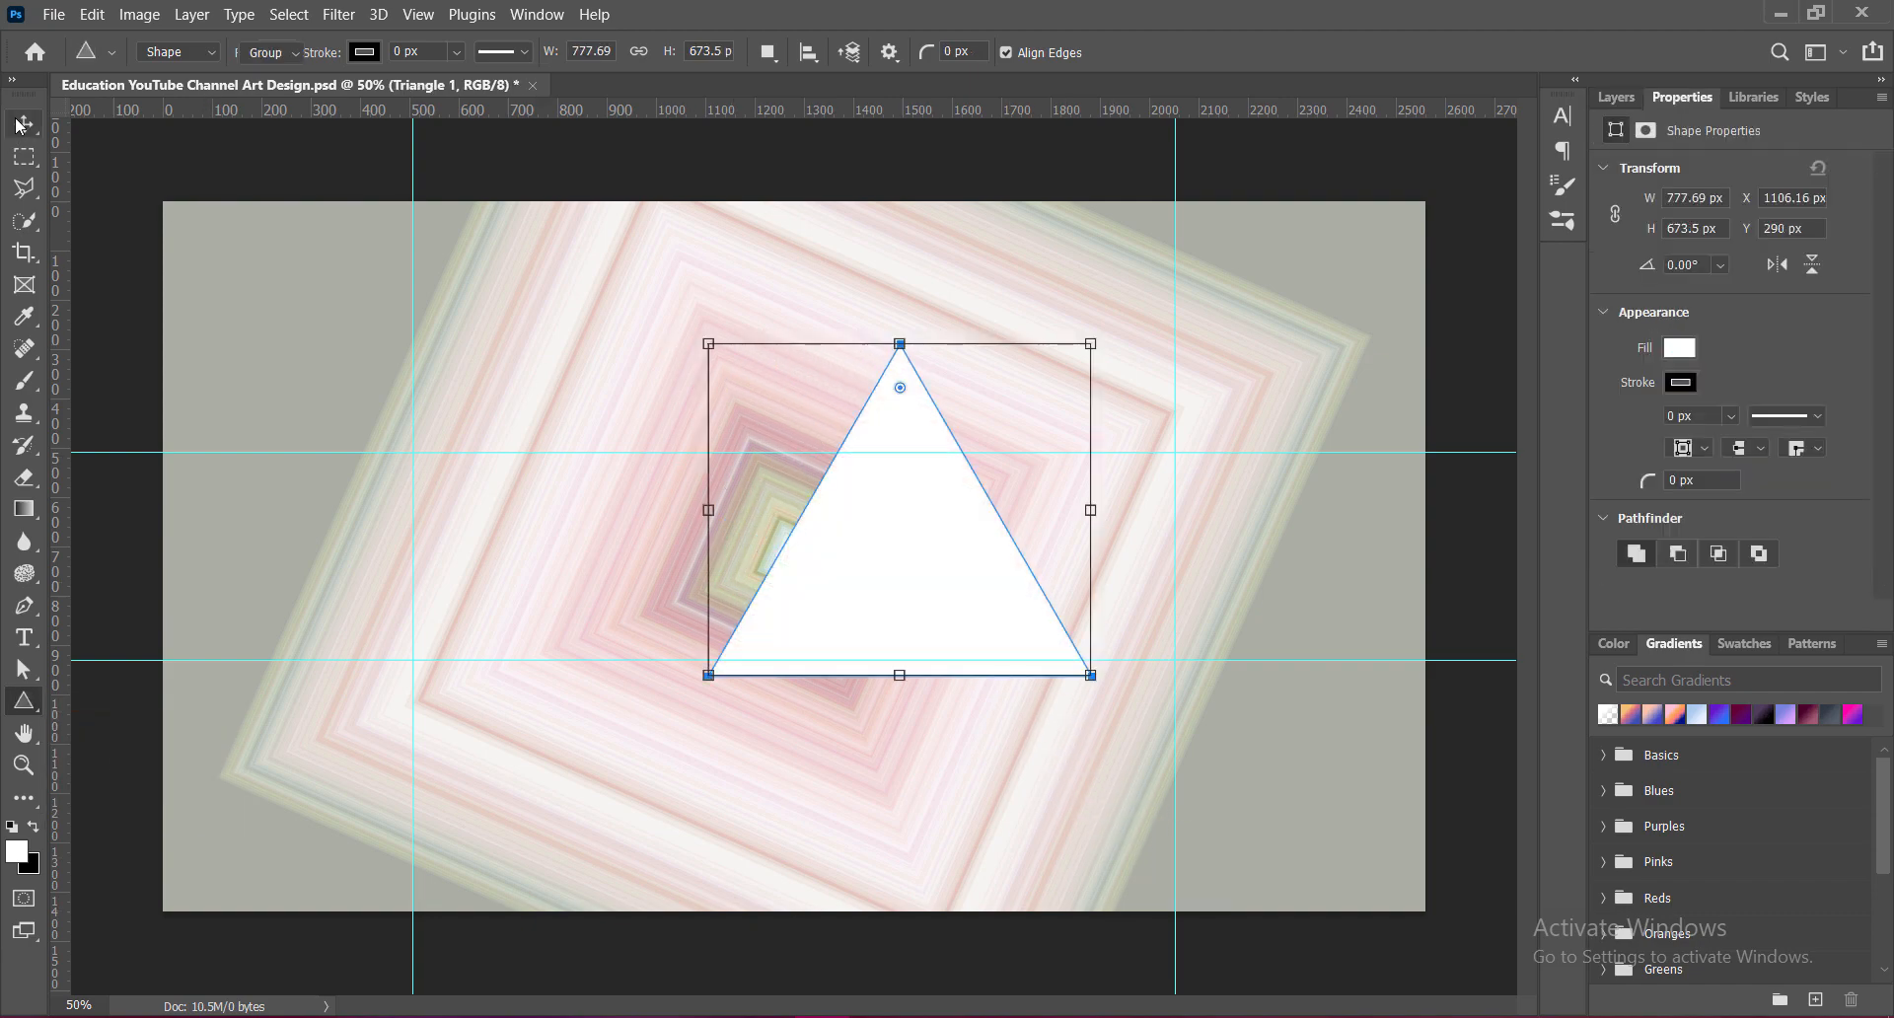
Step: Change the triangle's fill color to black
left_click(1616, 96)
double_click(1651, 236)
left_click(1228, 815)
left_click(1763, 508)
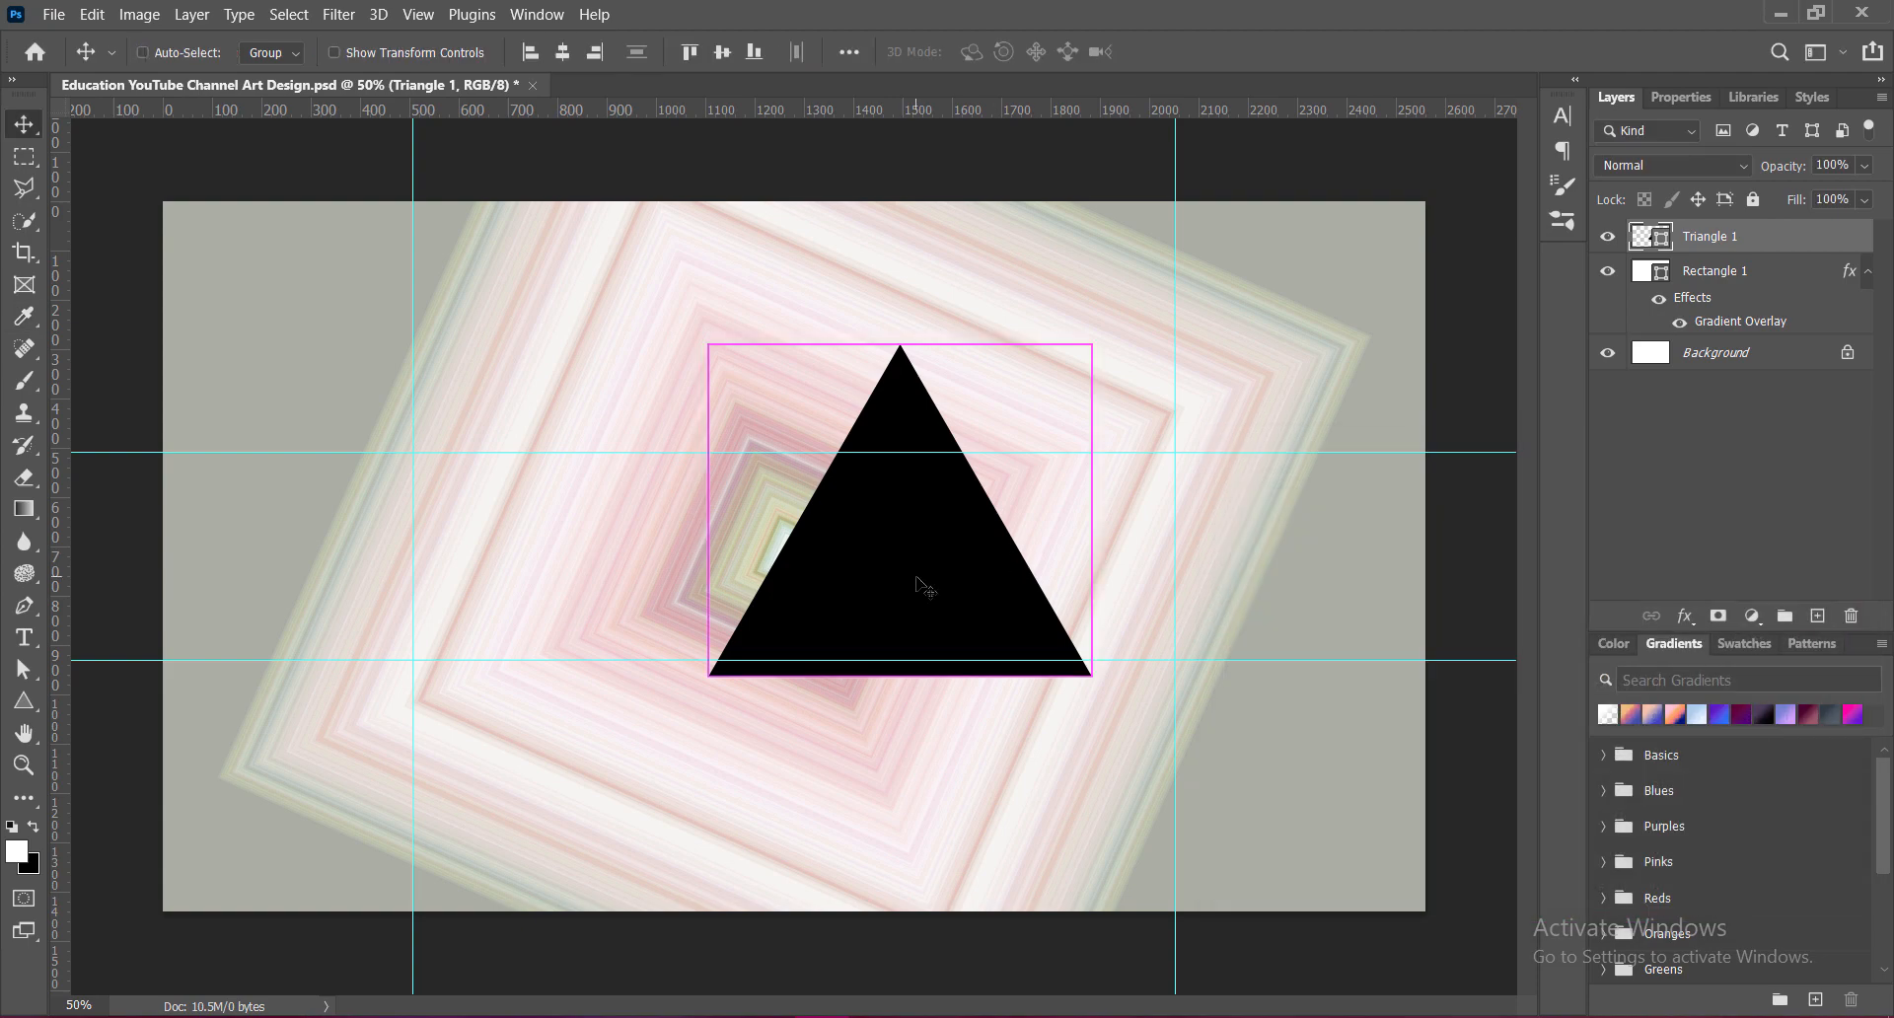
Step: Flip the triangle vertically and move it to the horizontal centre of the canvas
key("ctrl+t")
right_click(899, 659)
left_click(972, 648)
left_click_drag(935, 419, 832, 421)
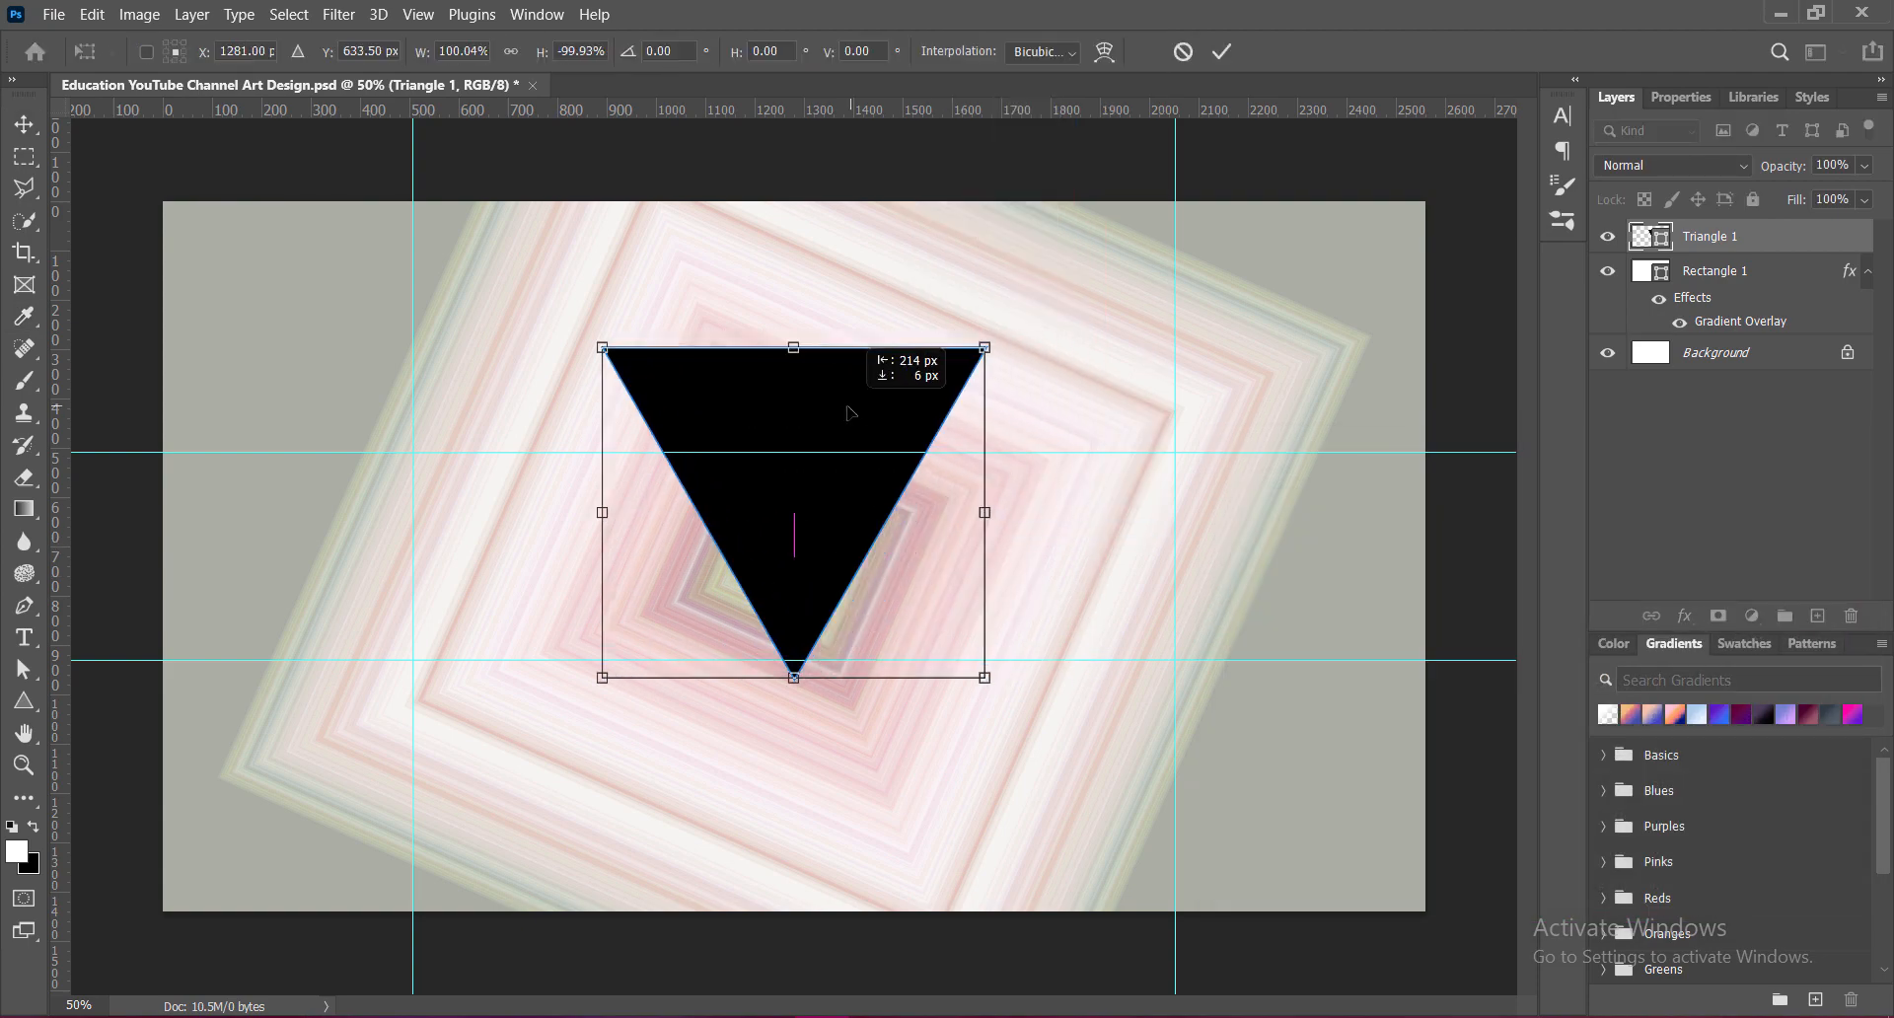
Step: Stretch the inverted triangle to the full canvas height and widen it to both vertical guides
left_click_drag(794, 675, 807, 908)
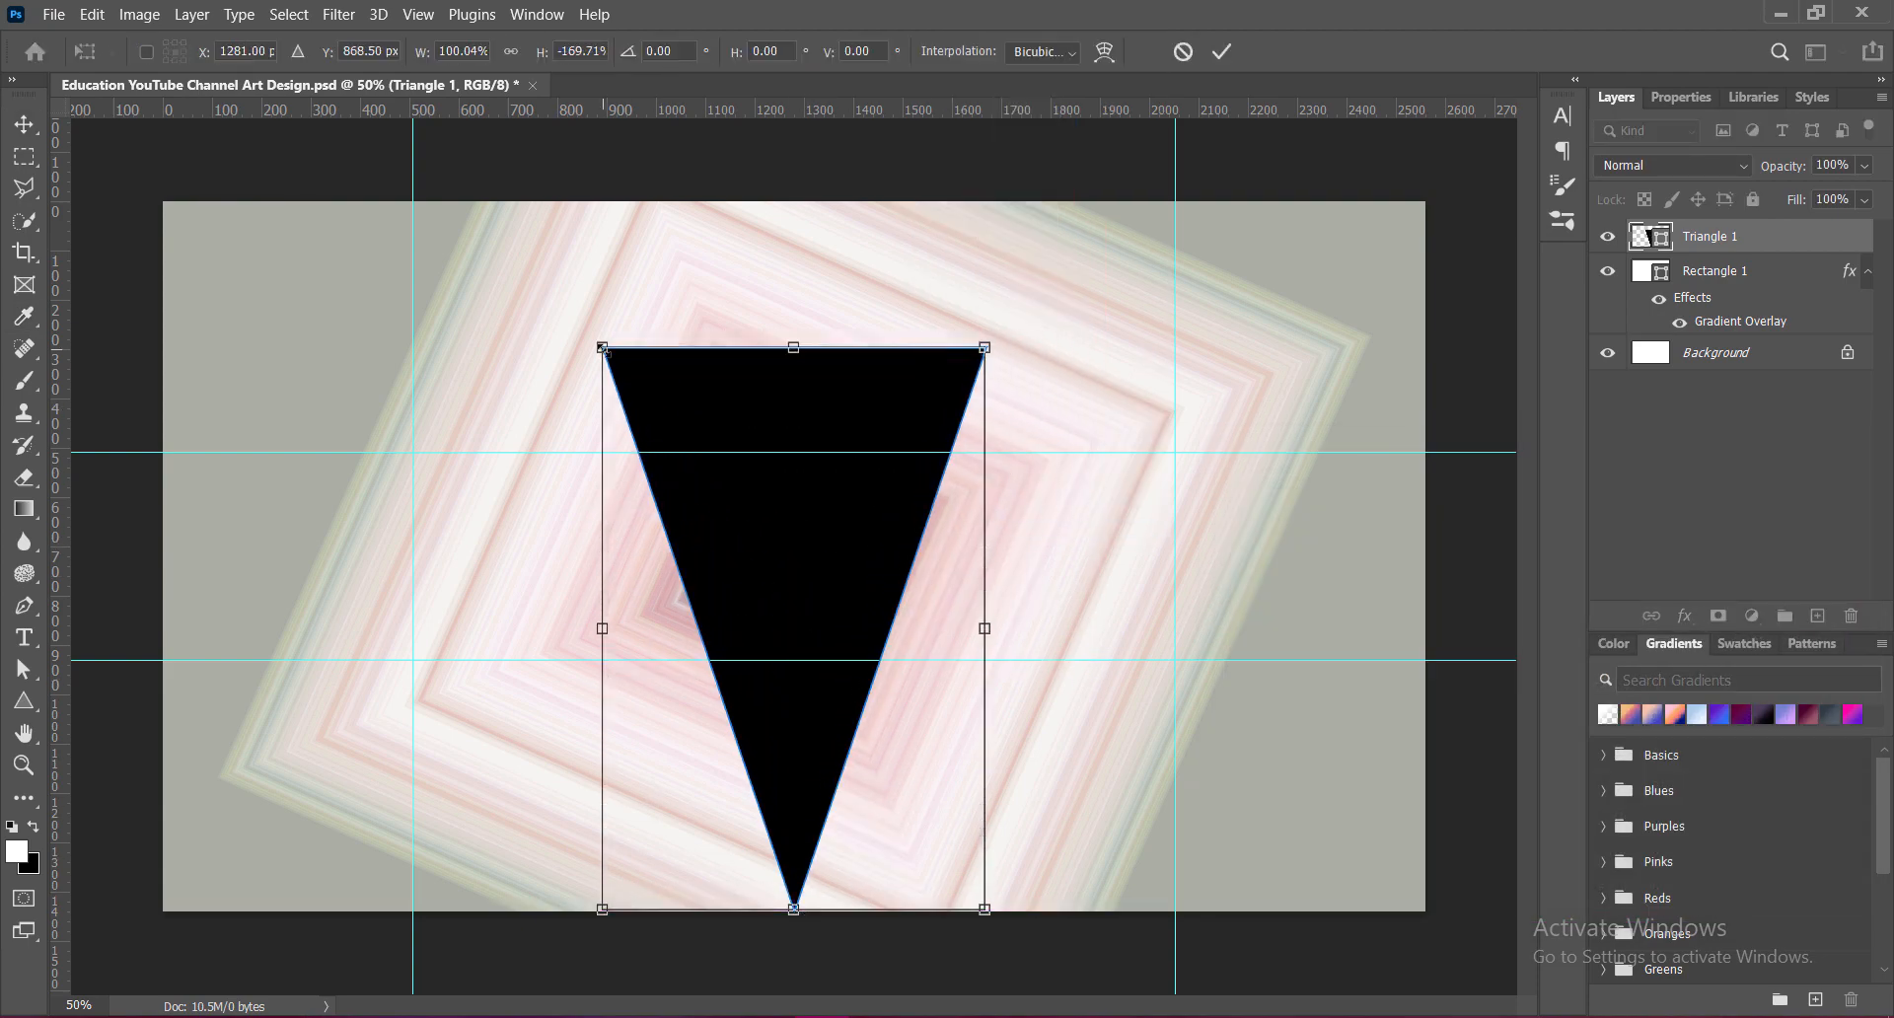
left_click_drag(794, 338, 794, 202)
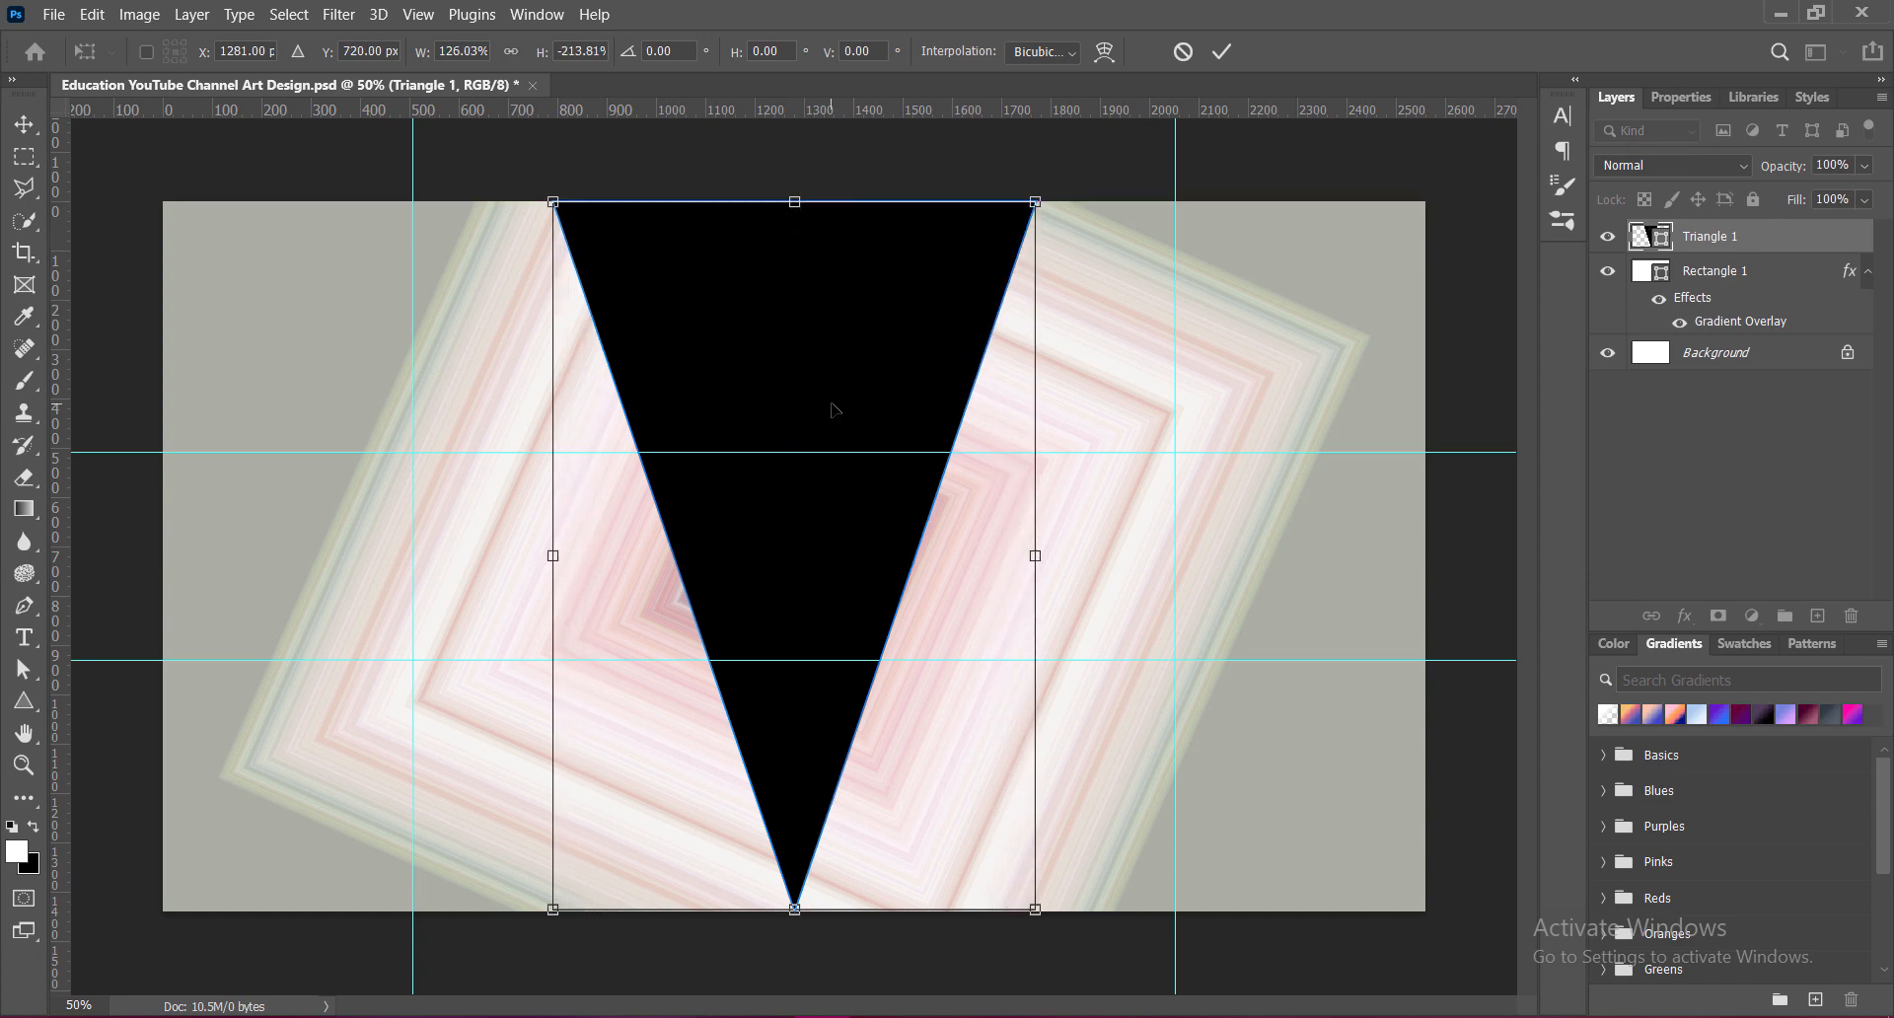
left_click_drag(554, 556, 412, 556)
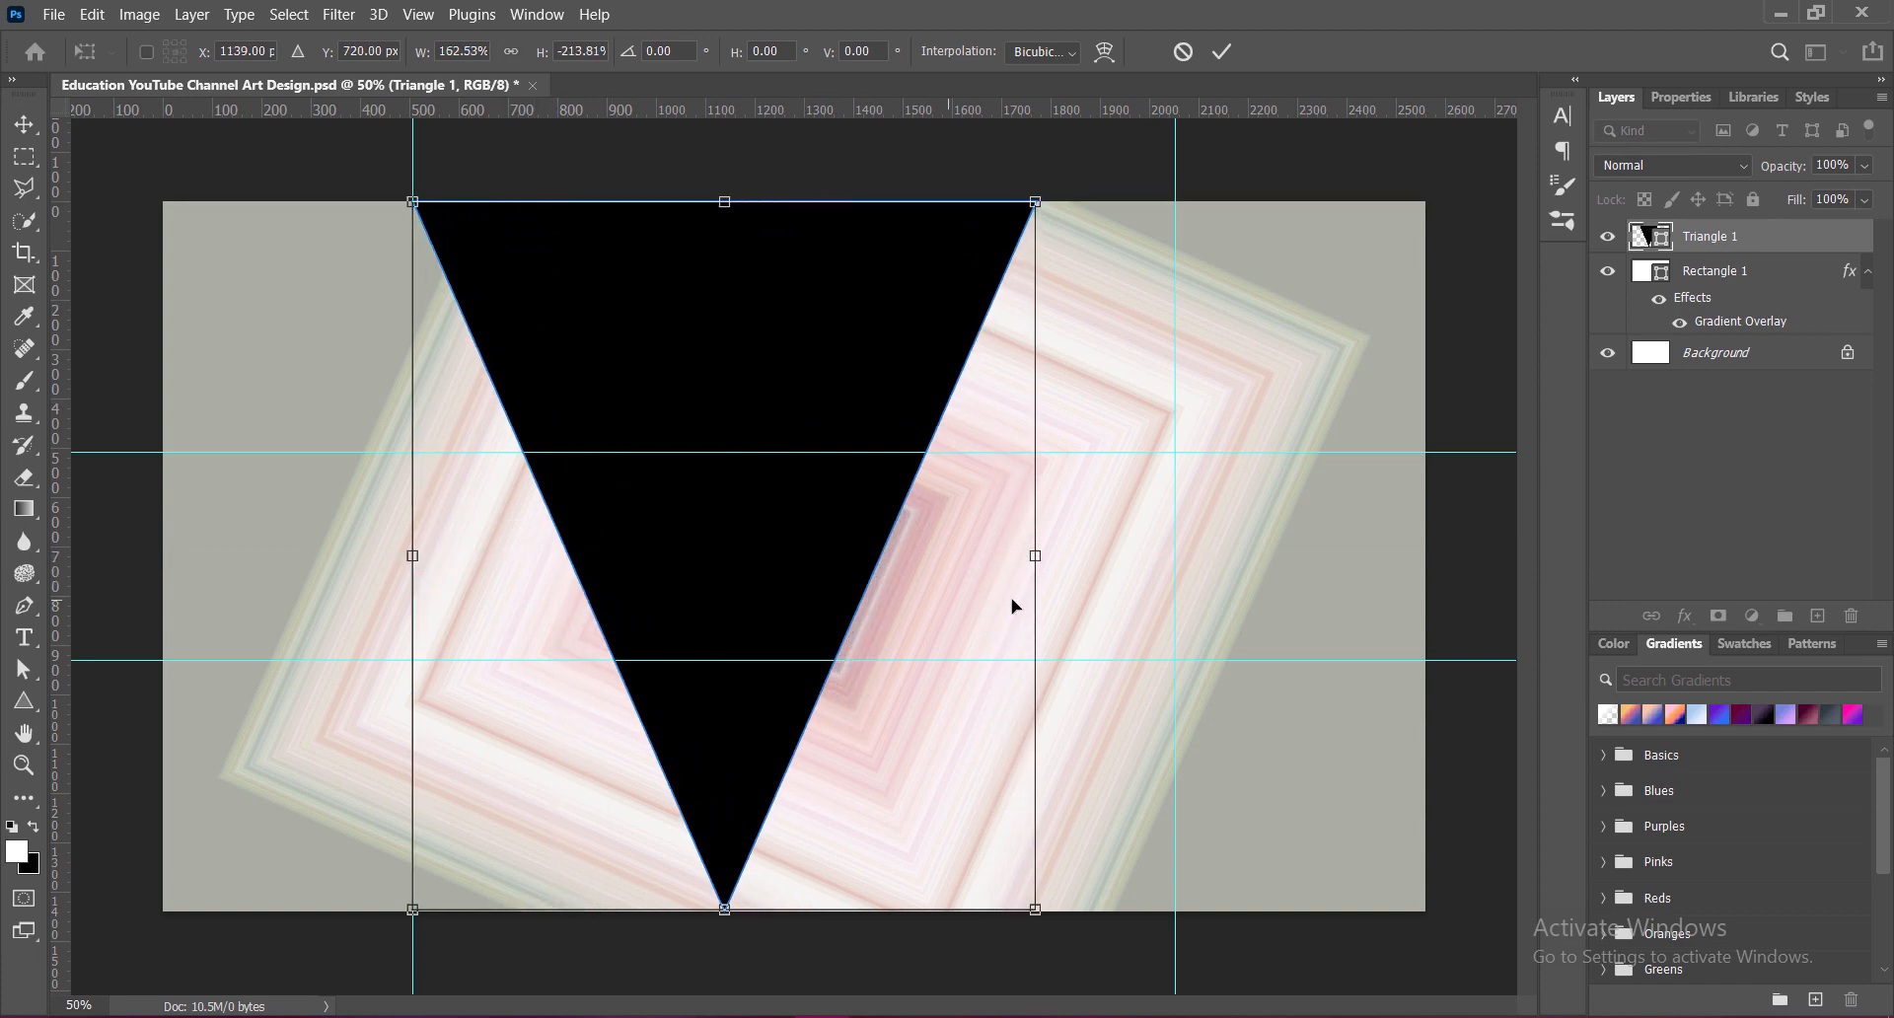
left_click_drag(1035, 556, 1173, 556)
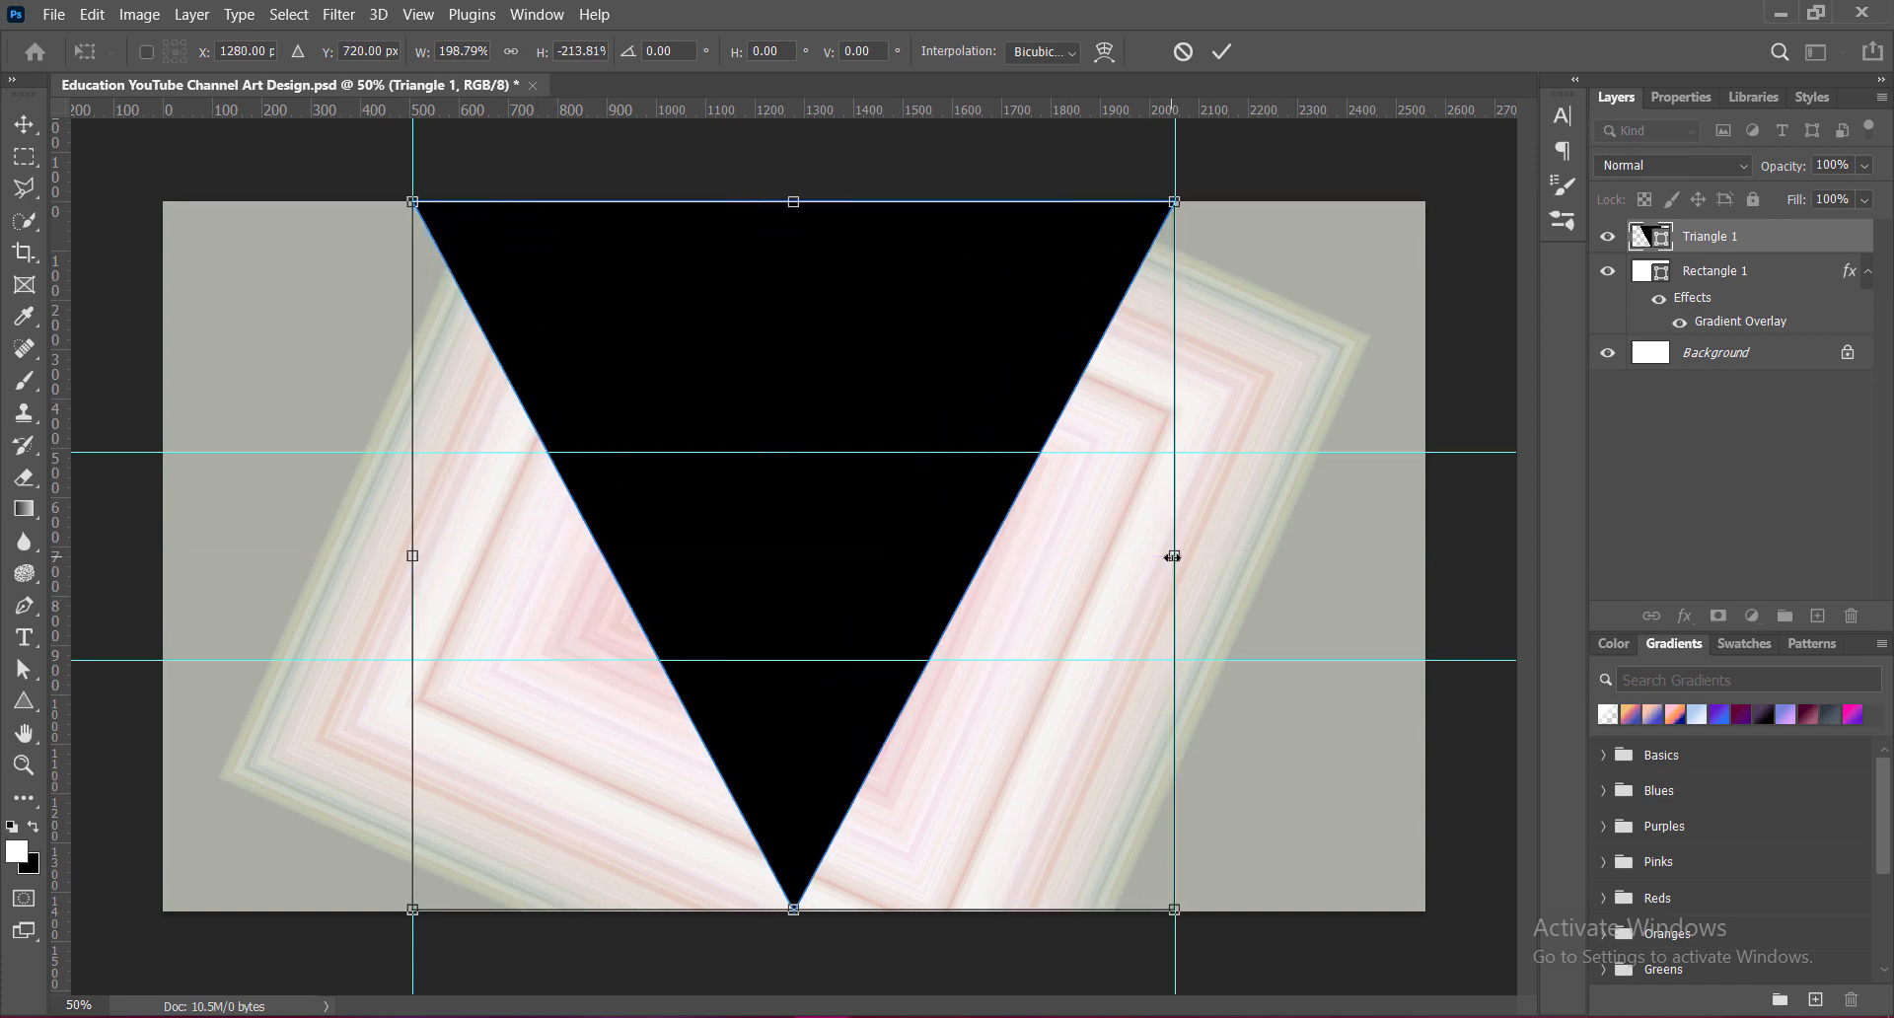
left_click_drag(809, 357, 803, 360)
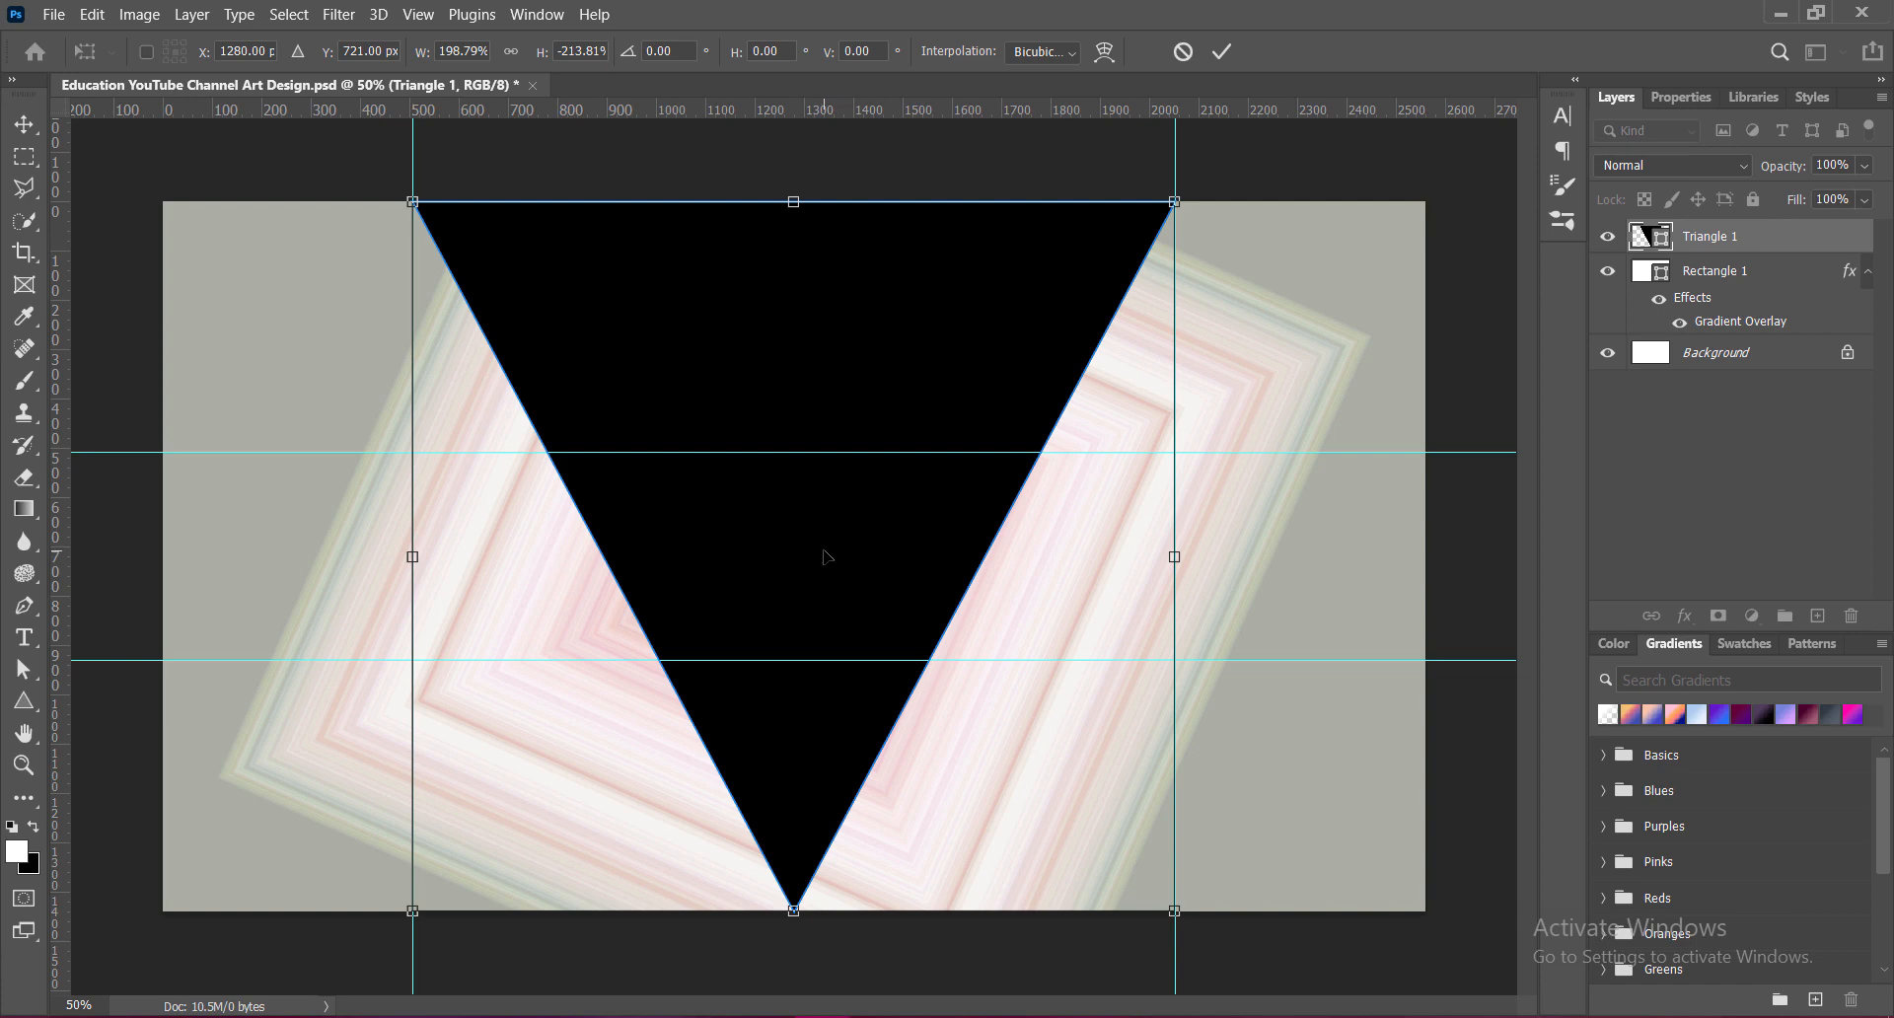
left_click_drag(824, 553, 823, 554)
Step: Narrow the triangle equally on both sides to about 178% width, keeping it horizontally centred, and apply the transform
left_click_drag(414, 556, 449, 558)
left_click_drag(1171, 563, 1133, 560)
left_click_drag(759, 546, 765, 544)
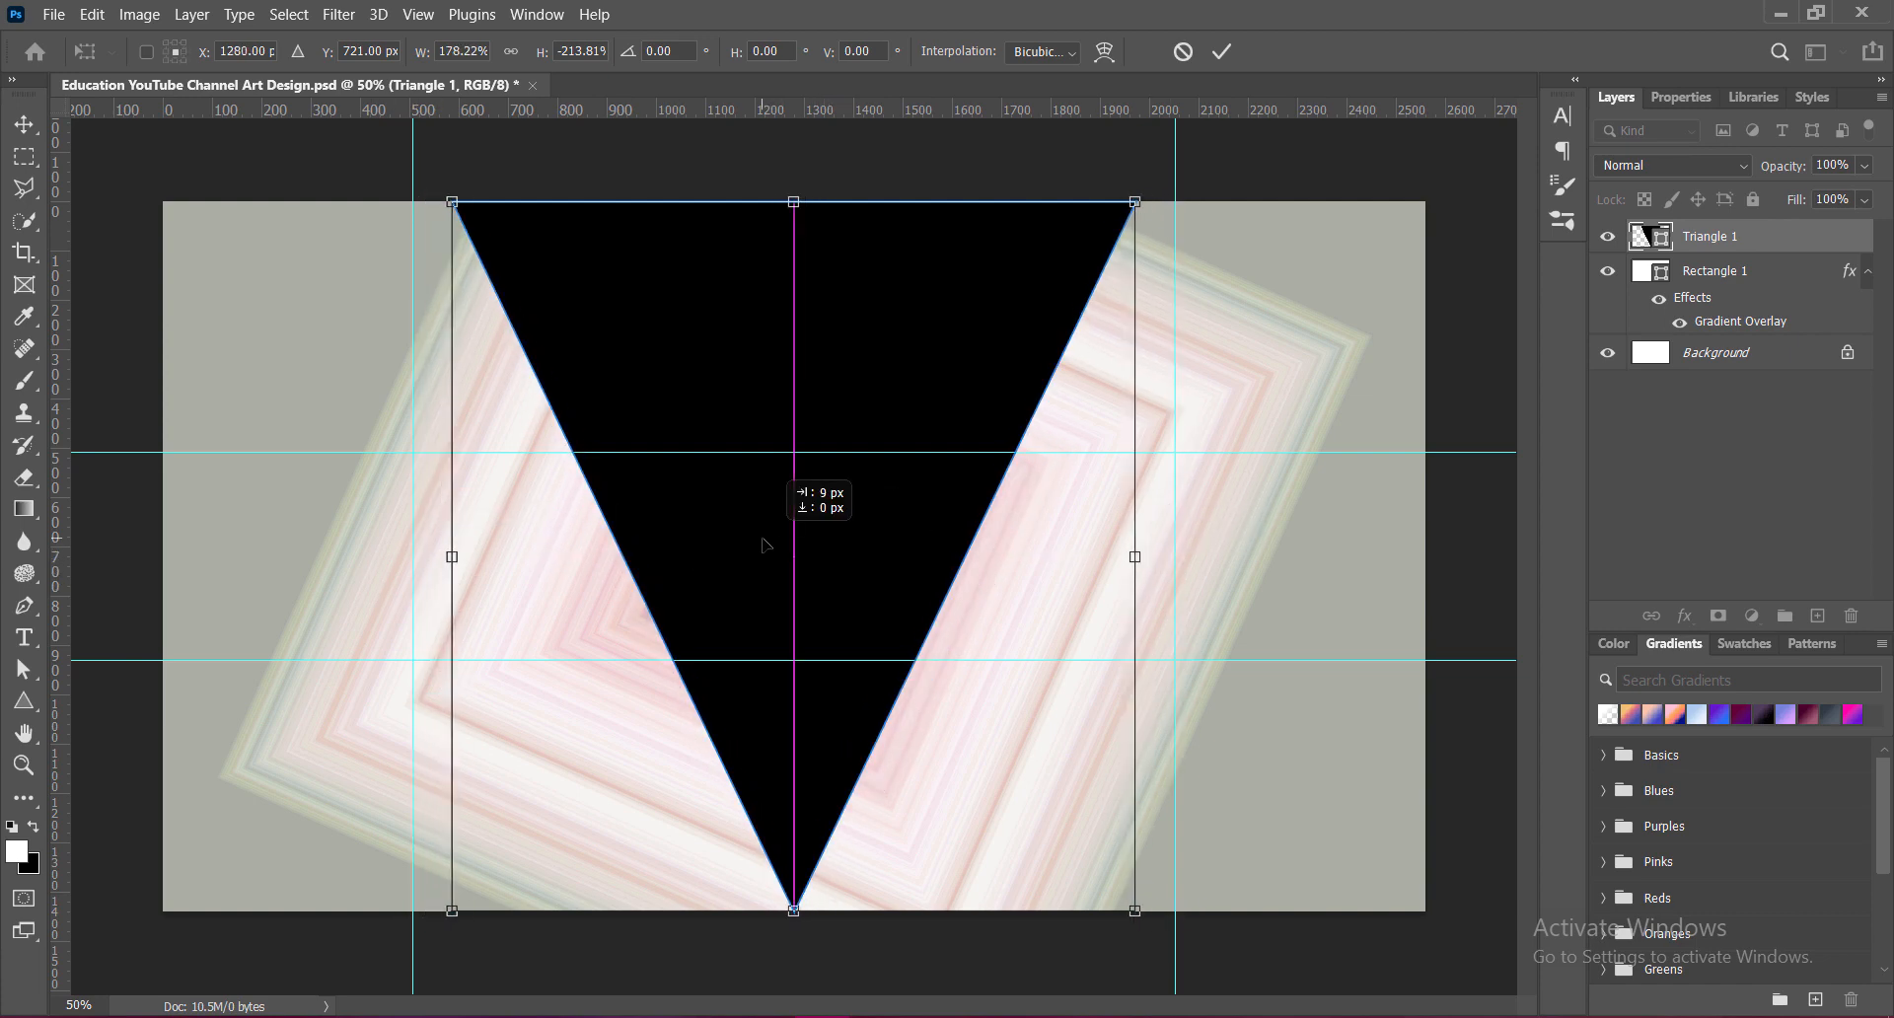
key("Return")
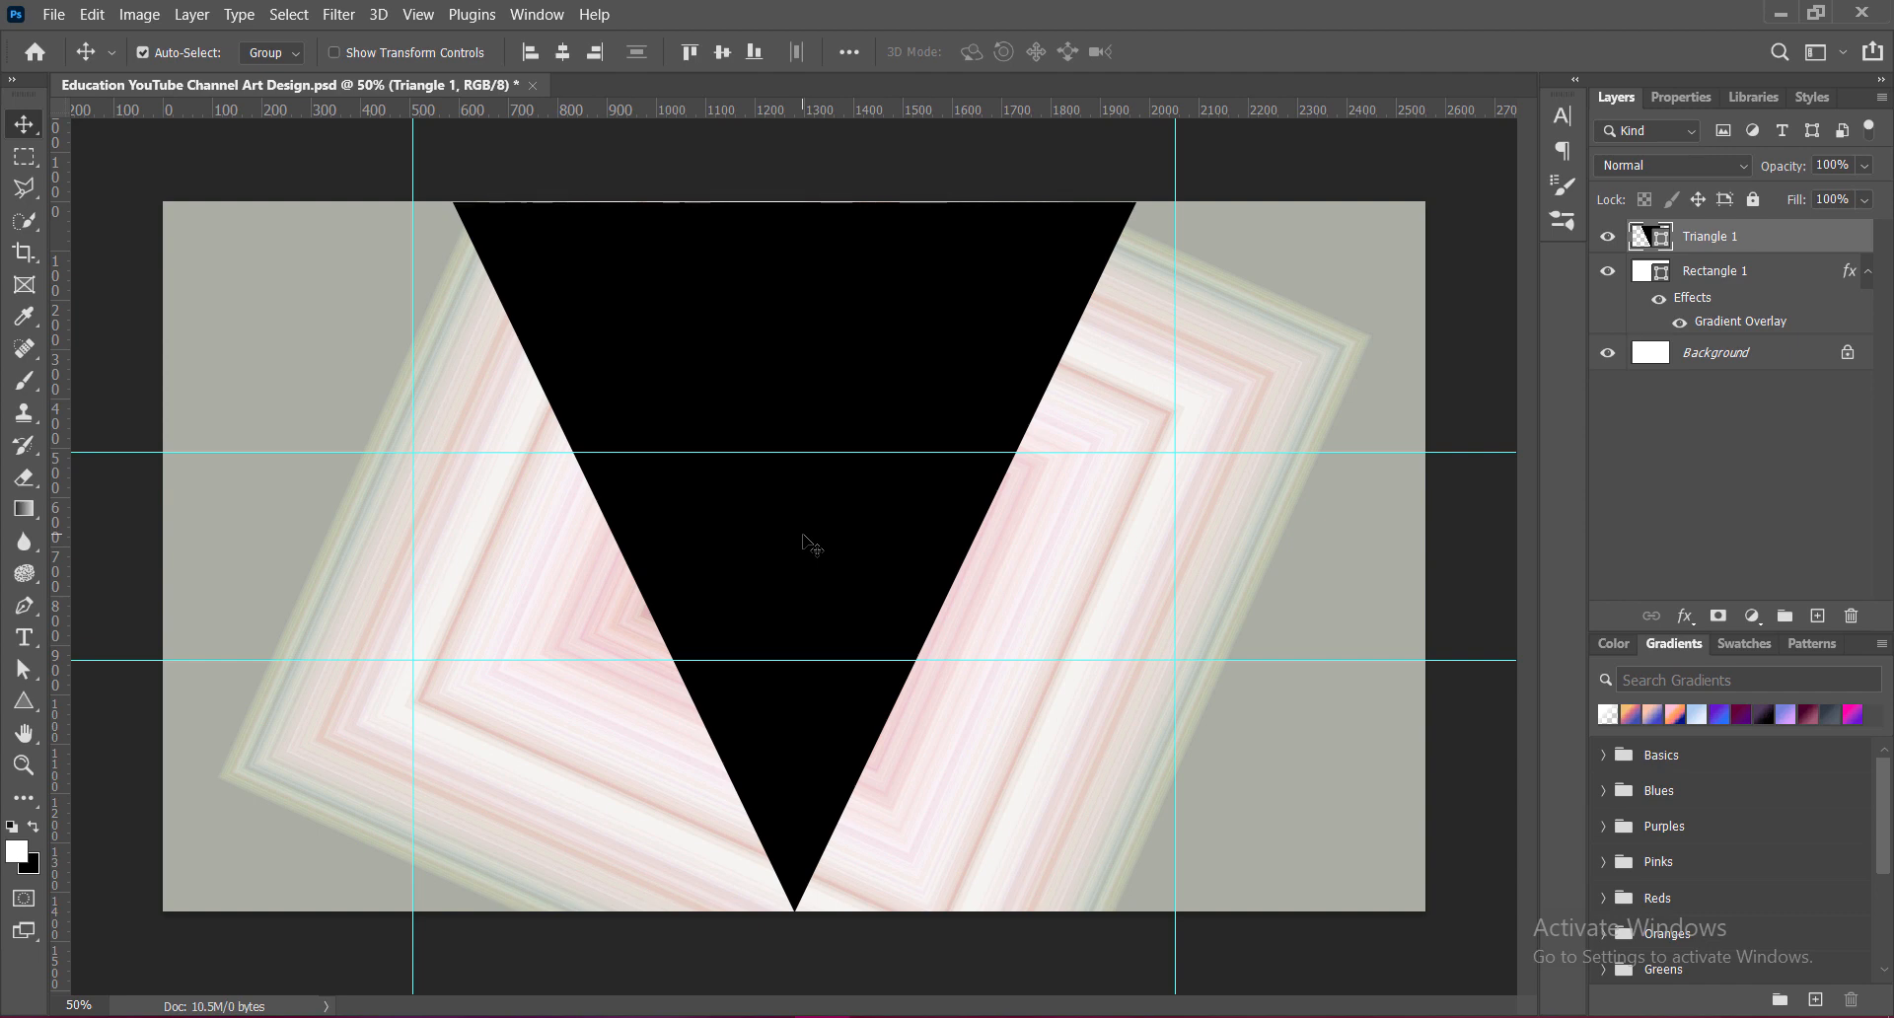
Step: Extend the triangle slightly past the canvas's upper and lower edges, to about 106.5% height, and save the document
key("ctrl+t")
left_click_drag(793, 199, 793, 190)
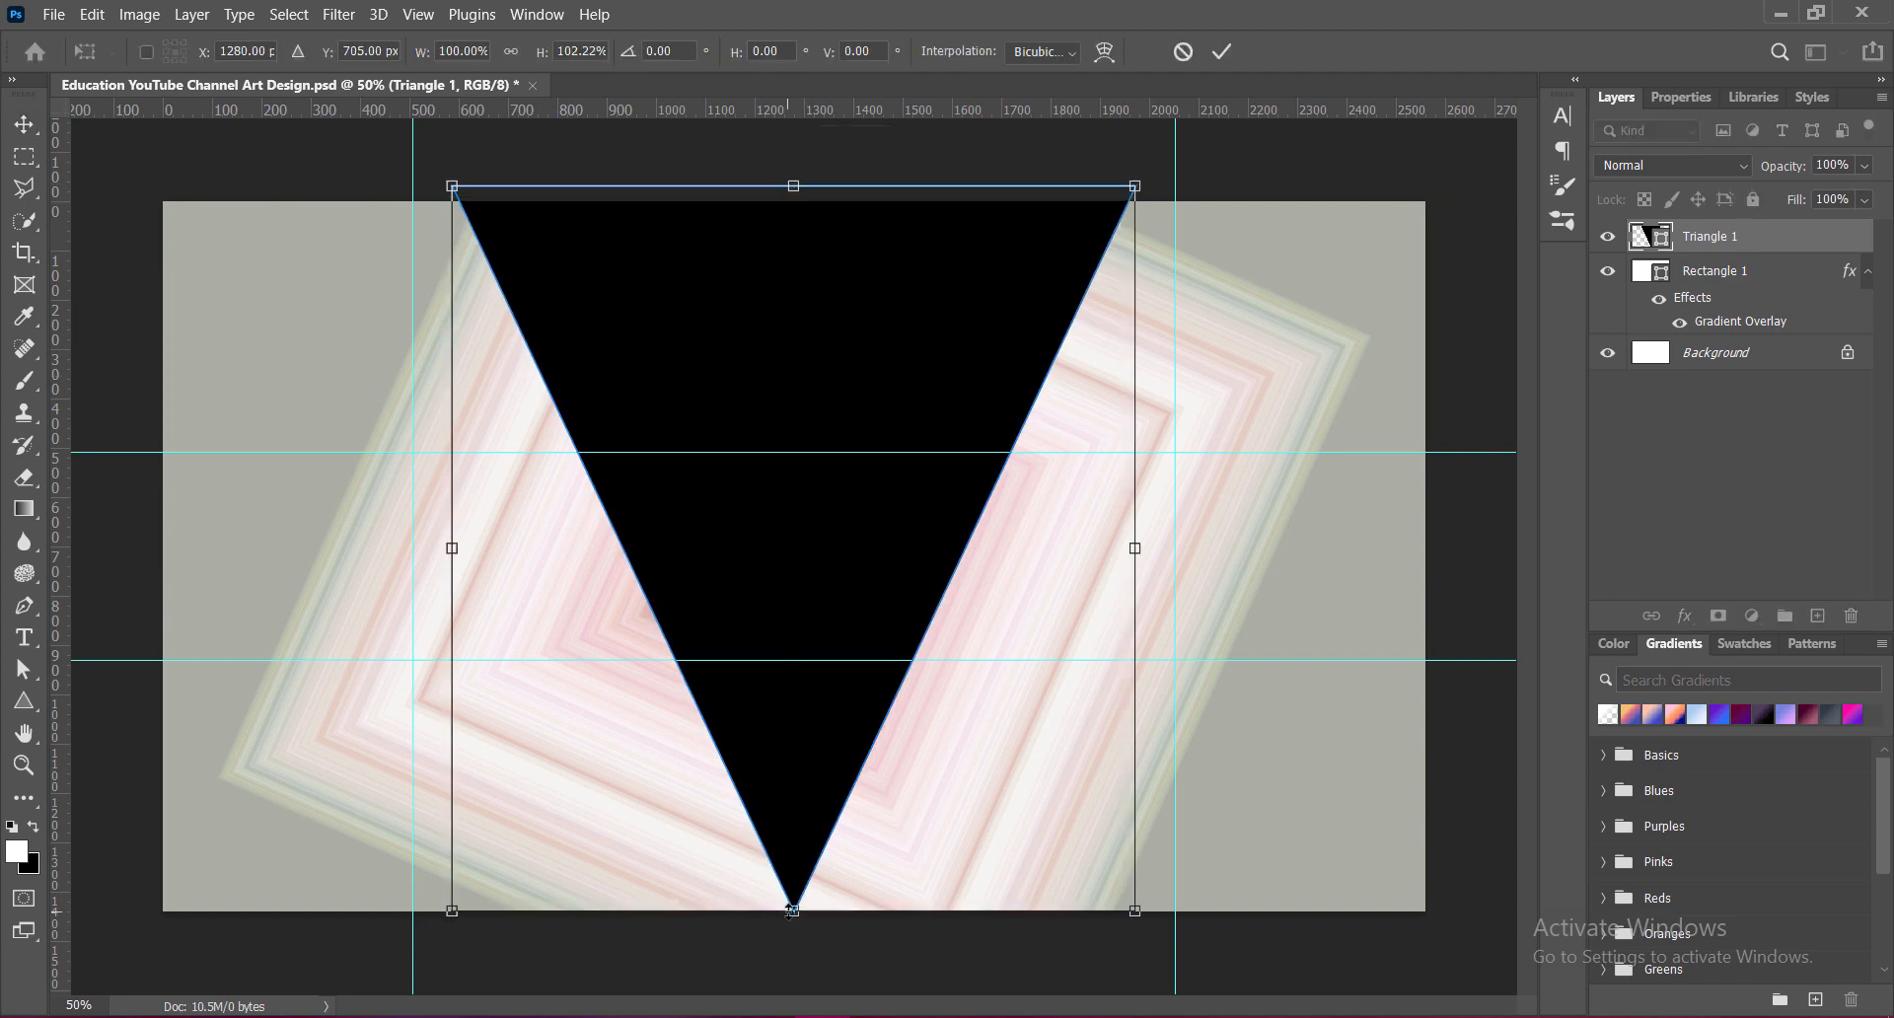
left_click_drag(794, 912, 794, 1012)
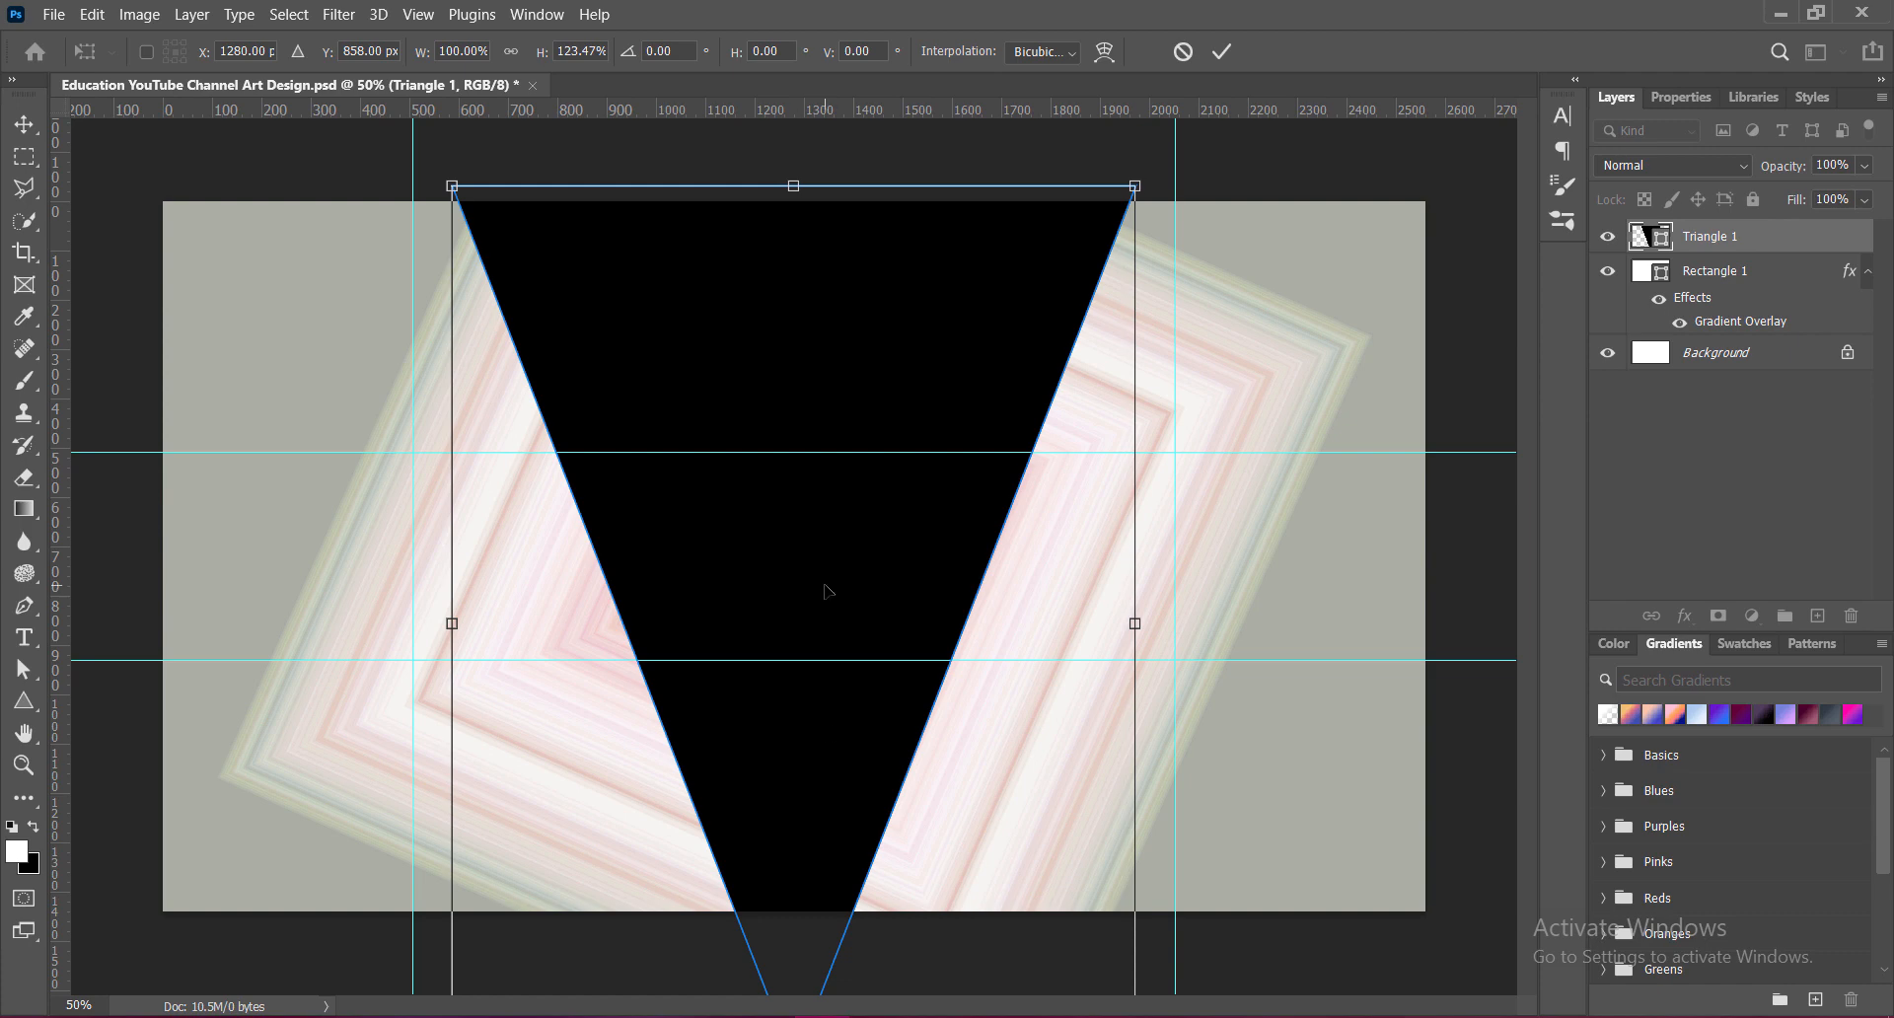
scroll(827, 592, "down", 2)
left_click_drag(794, 935, 793, 845)
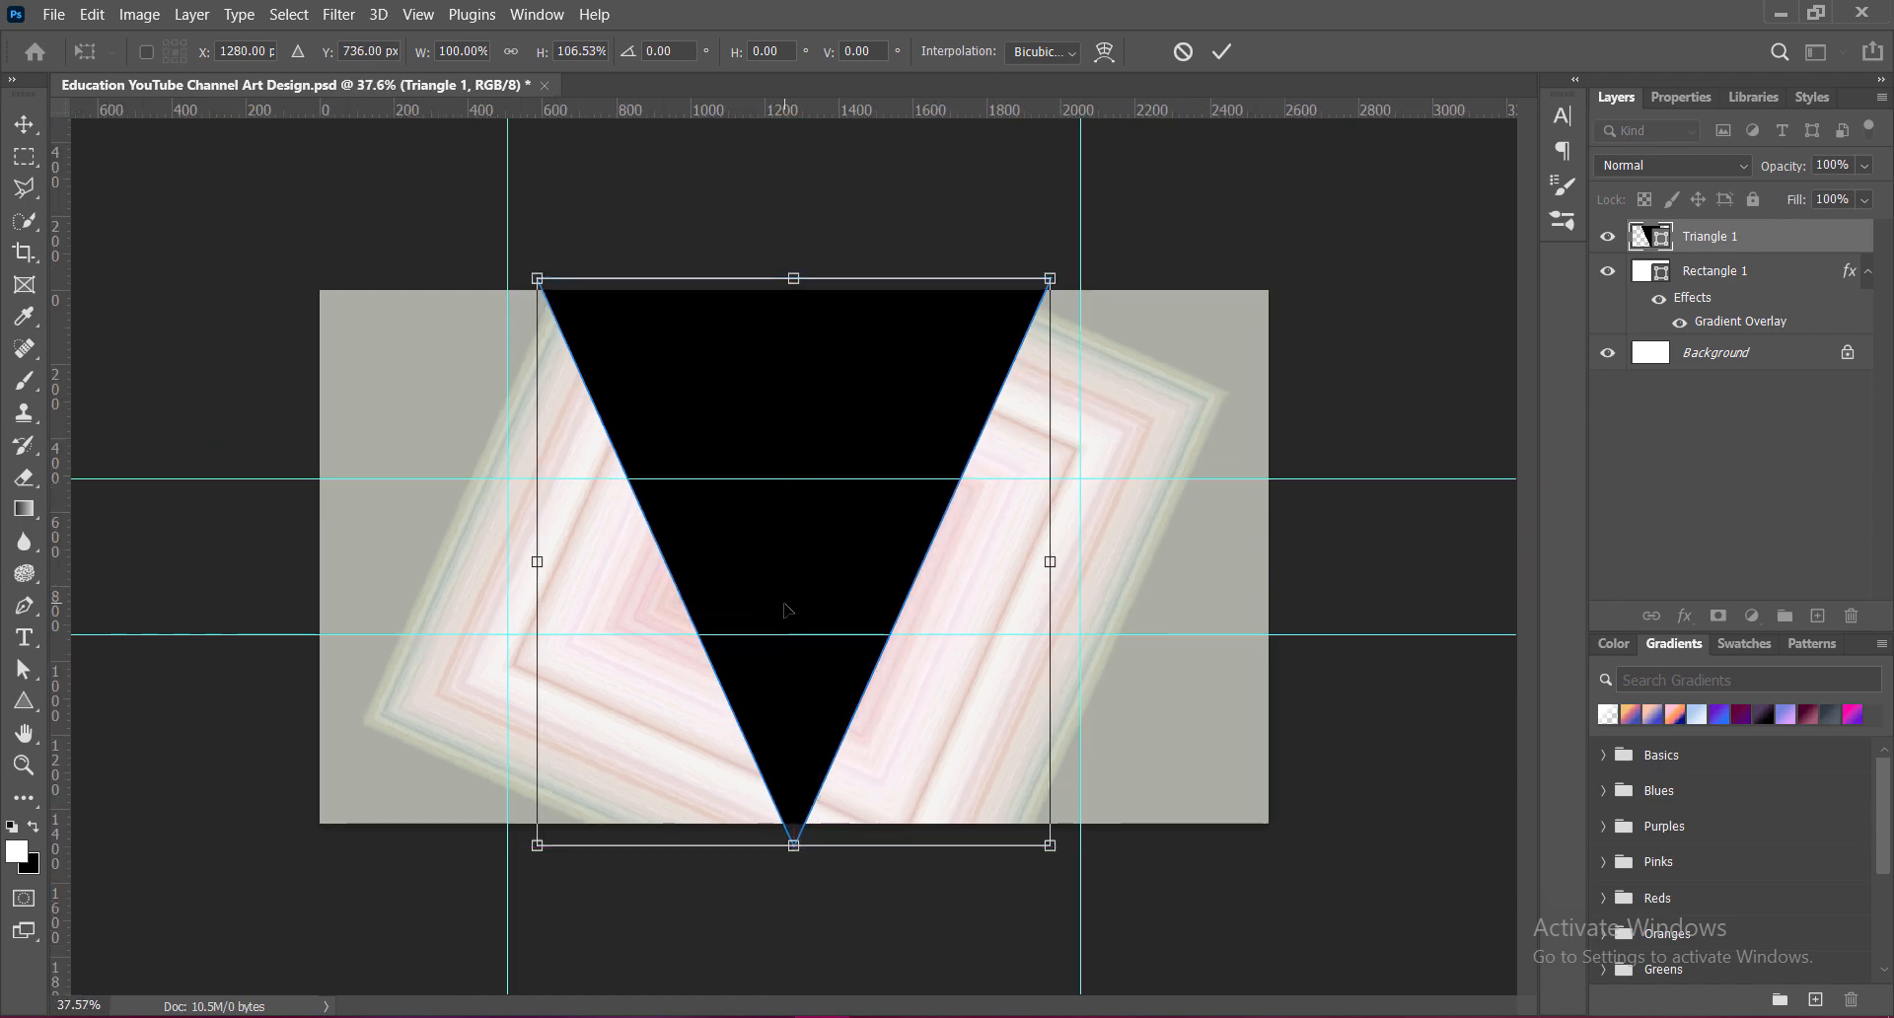
key("Return")
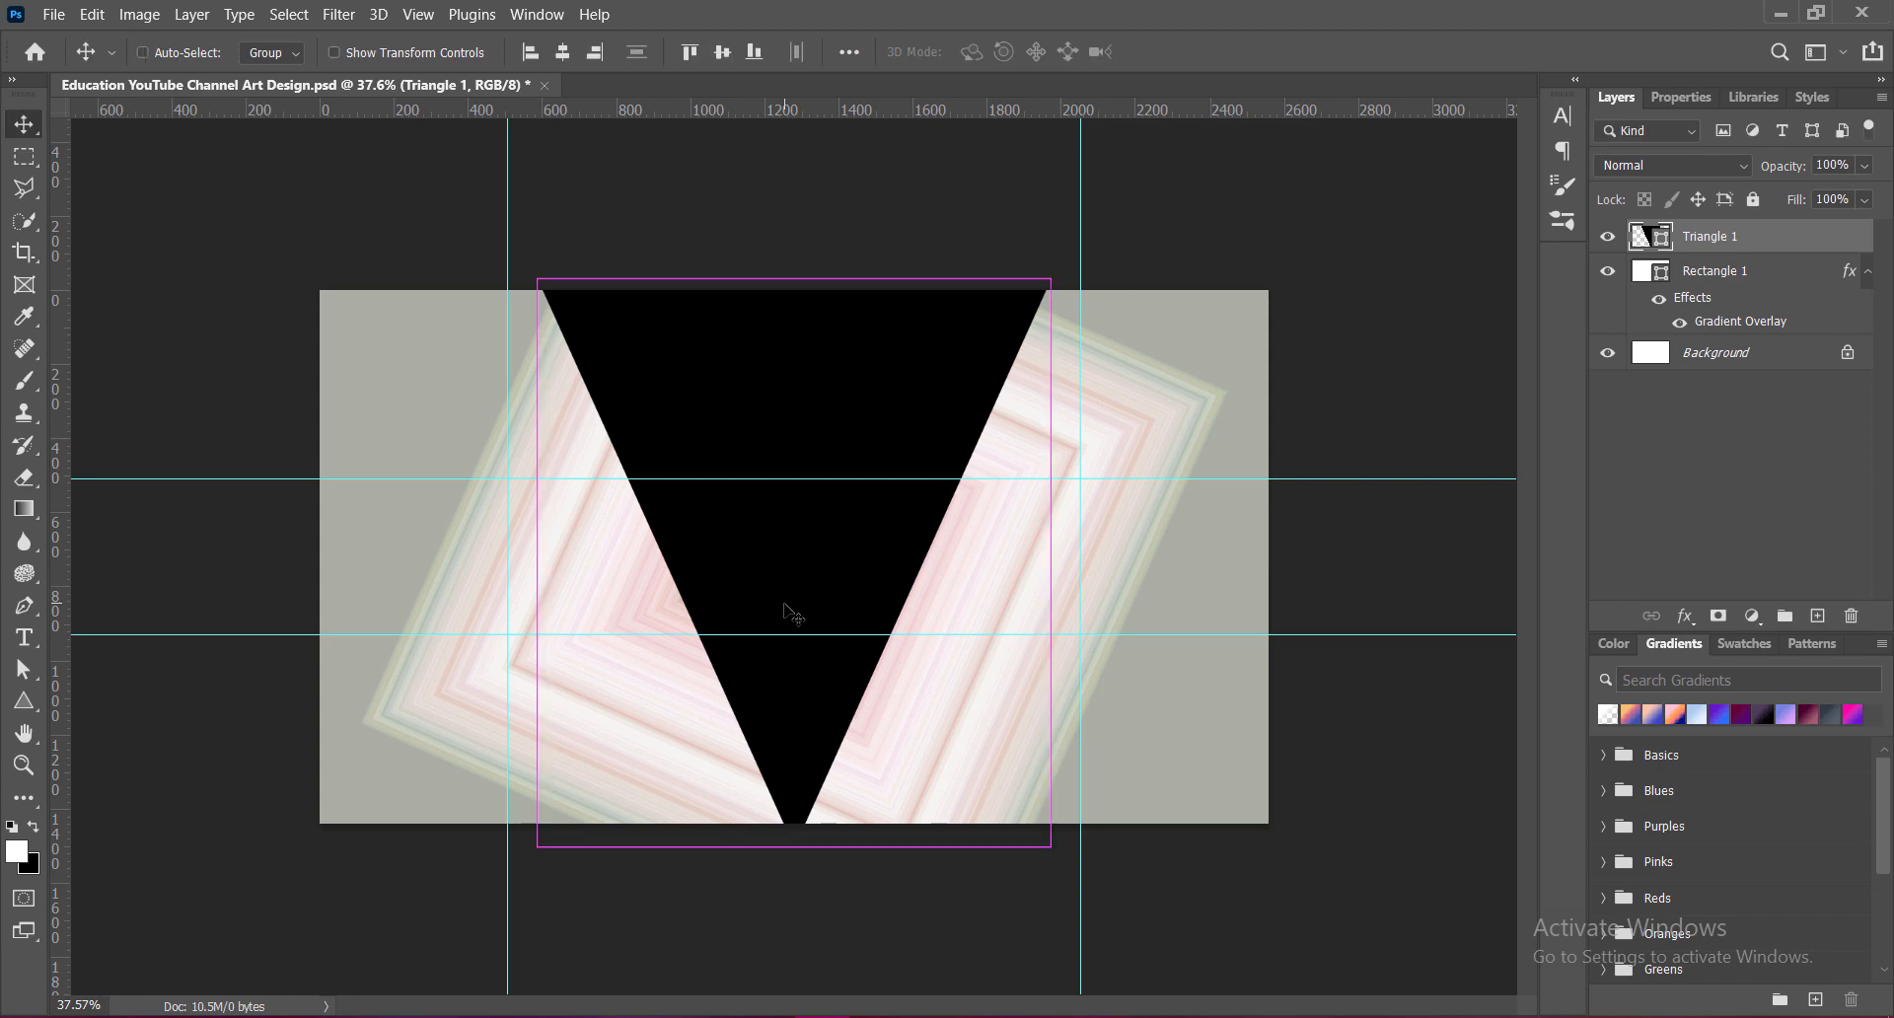
key("ctrl+s")
Step: Add a Gradient Overlay to the triangle layer and set its style to Reflected
scroll(807, 558, "up", 1)
scroll(807, 557, "up", 2)
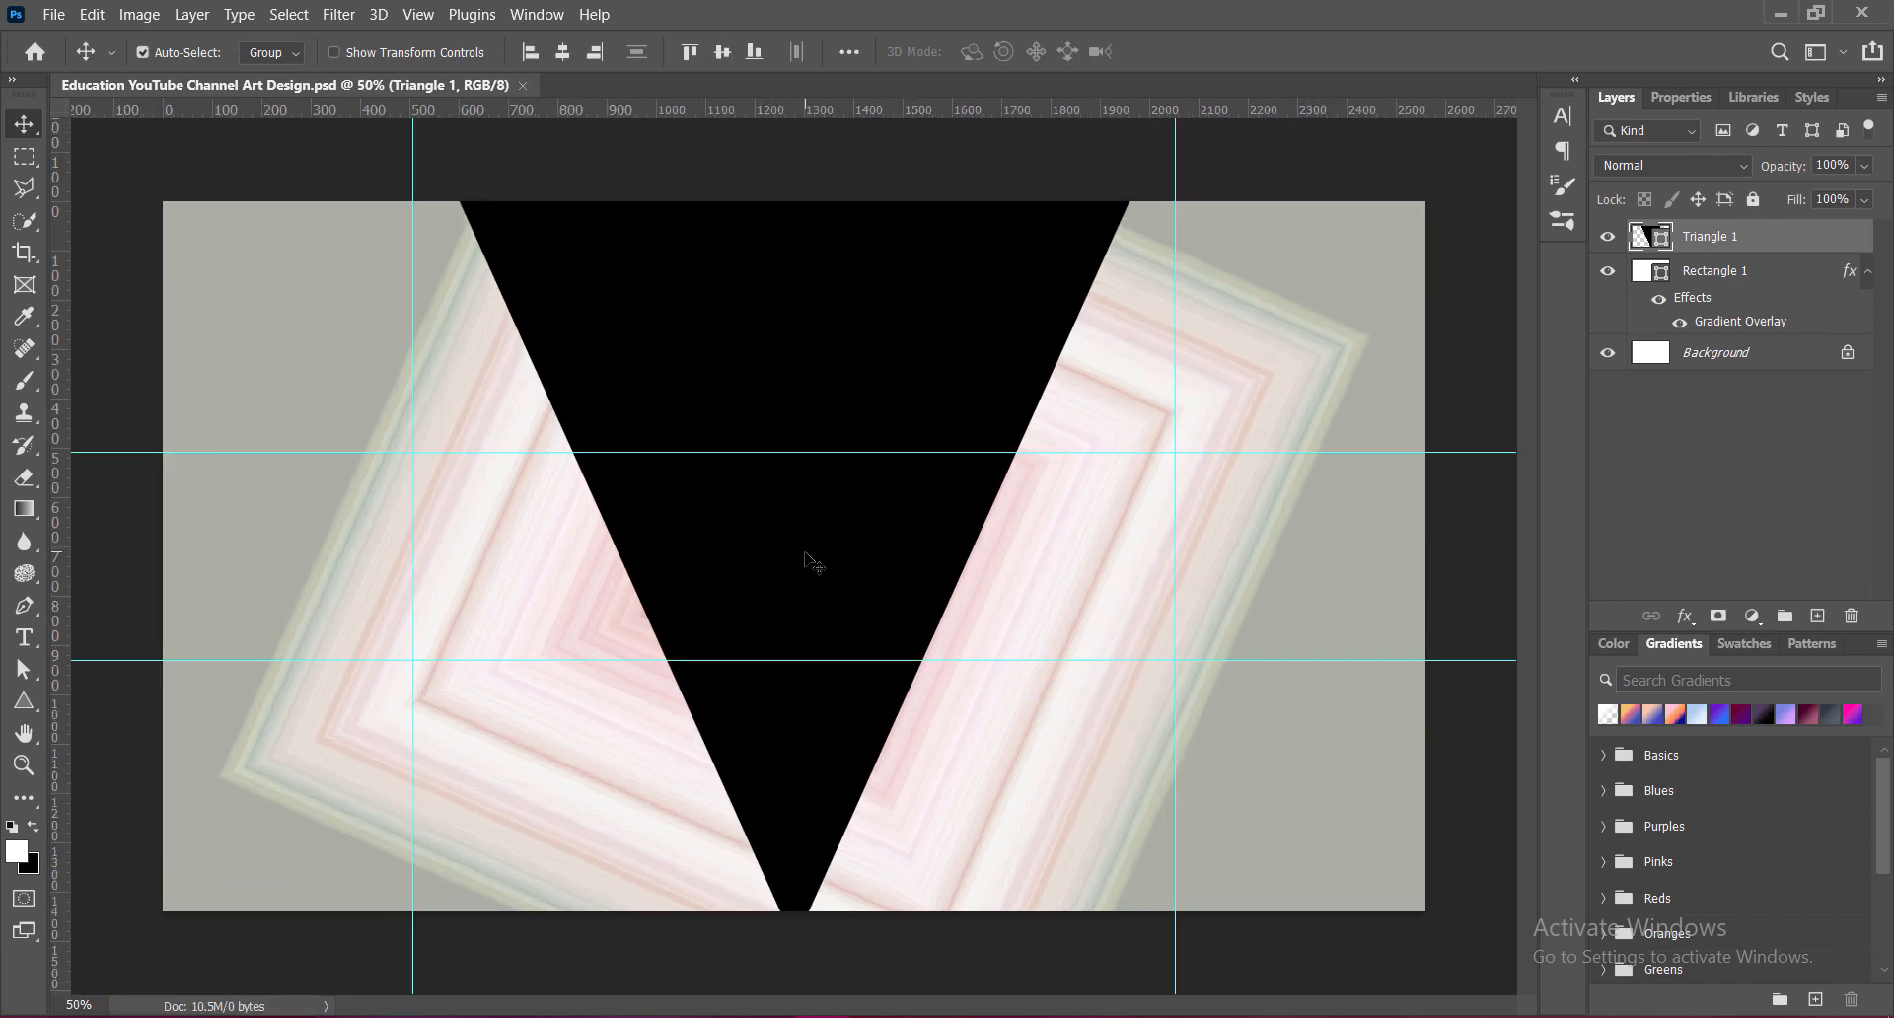
scroll(808, 558, "up", 1)
scroll(805, 552, "down", 1)
scroll(804, 551, "up", 1)
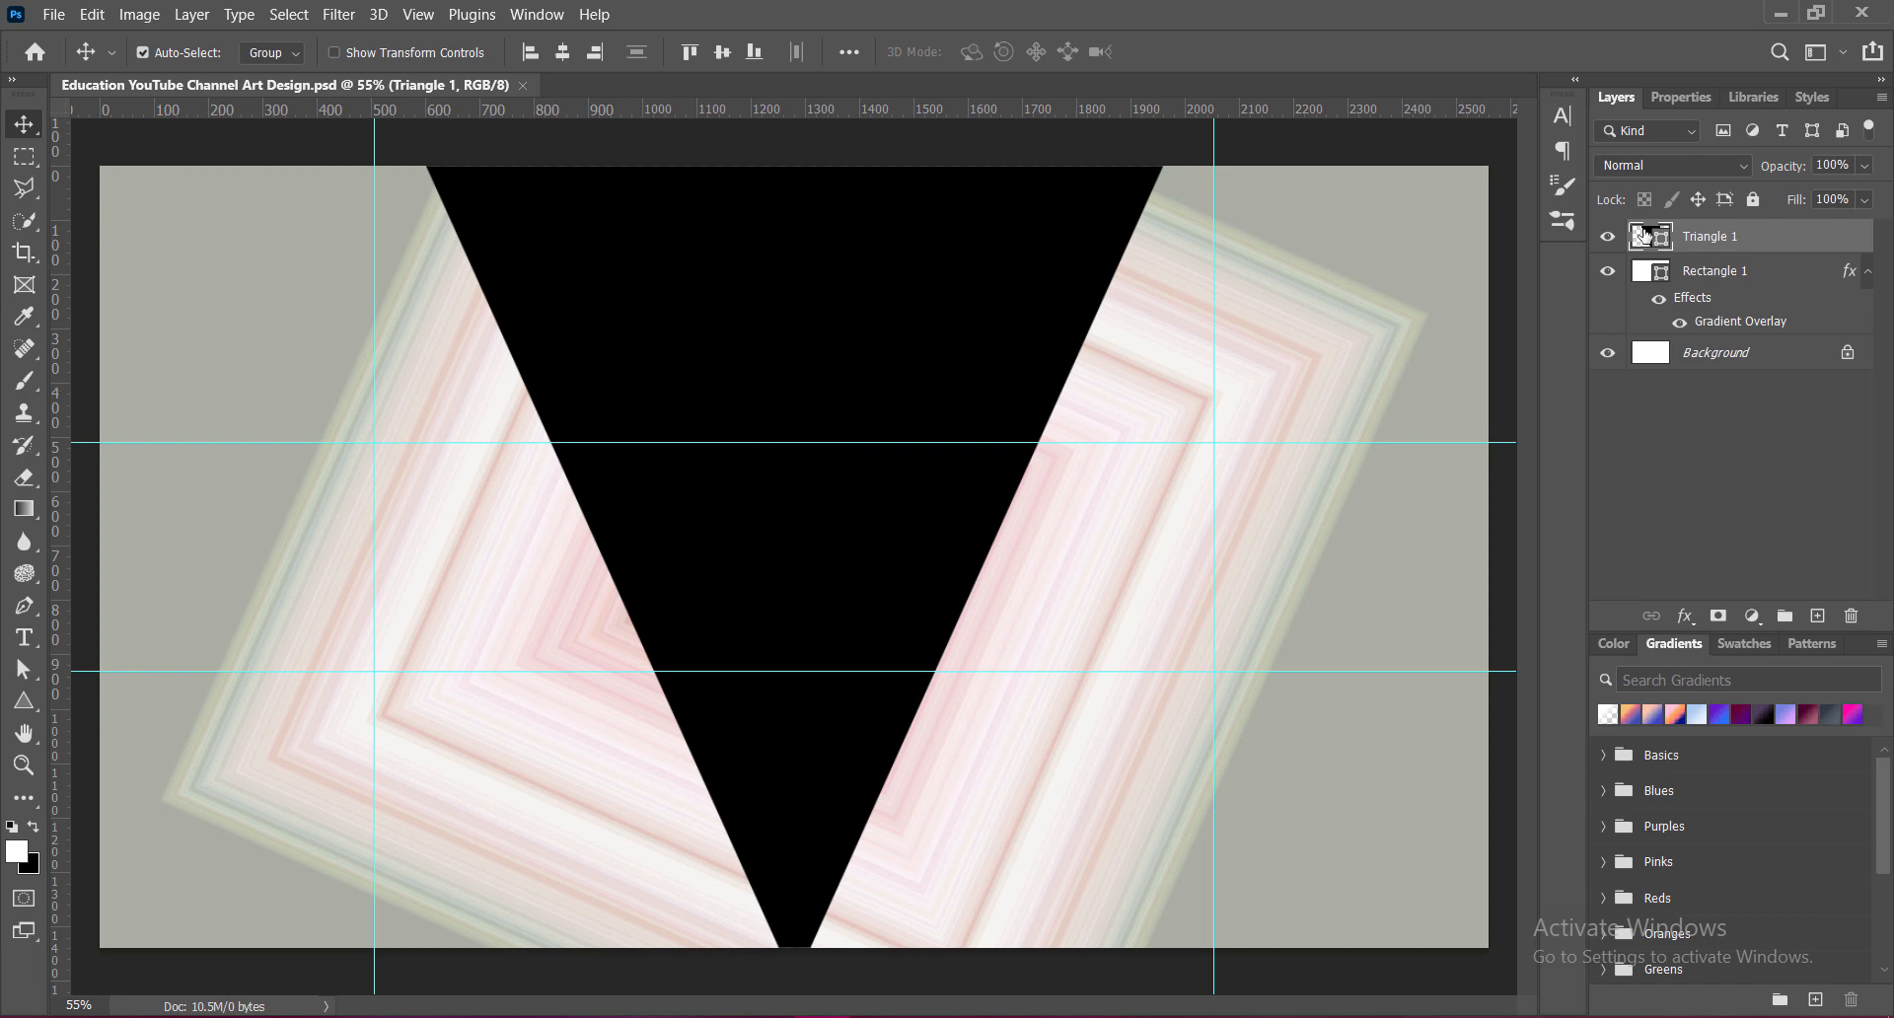
double_click(1644, 237)
left_click(945, 399)
left_click(992, 403)
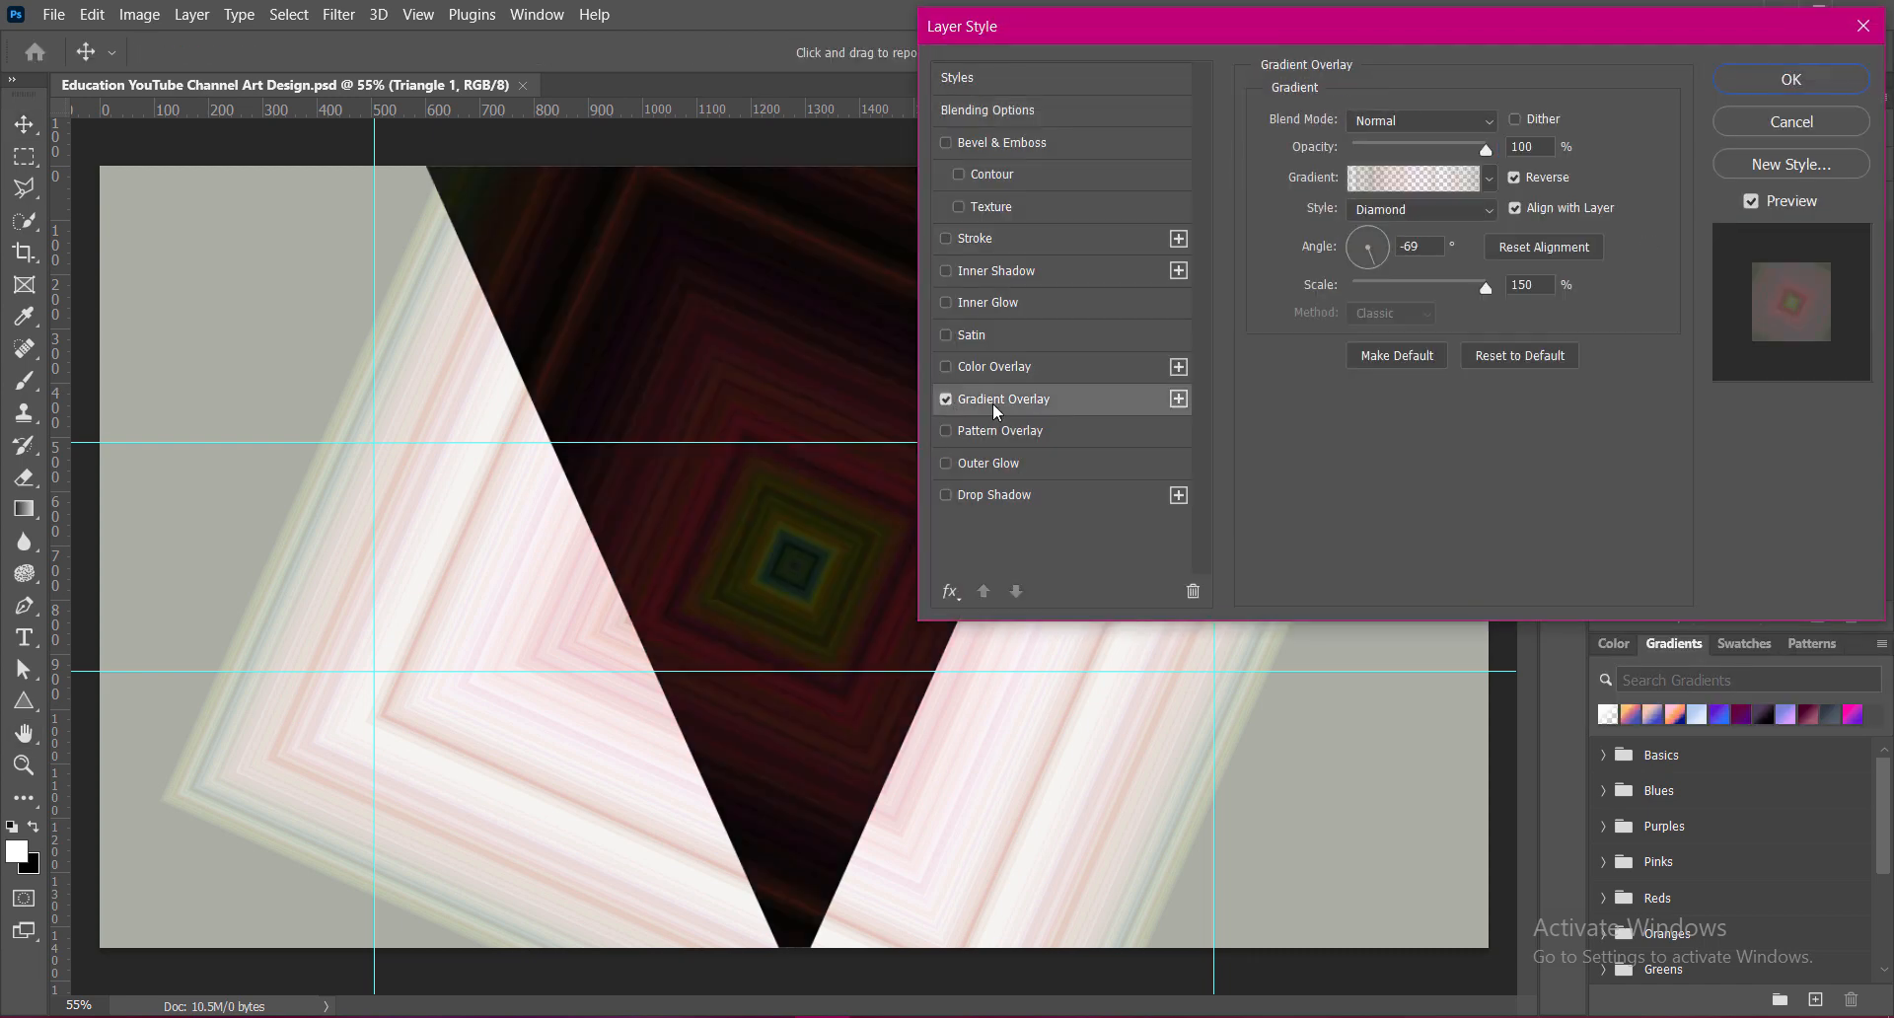
left_click(1421, 209)
left_click(1421, 283)
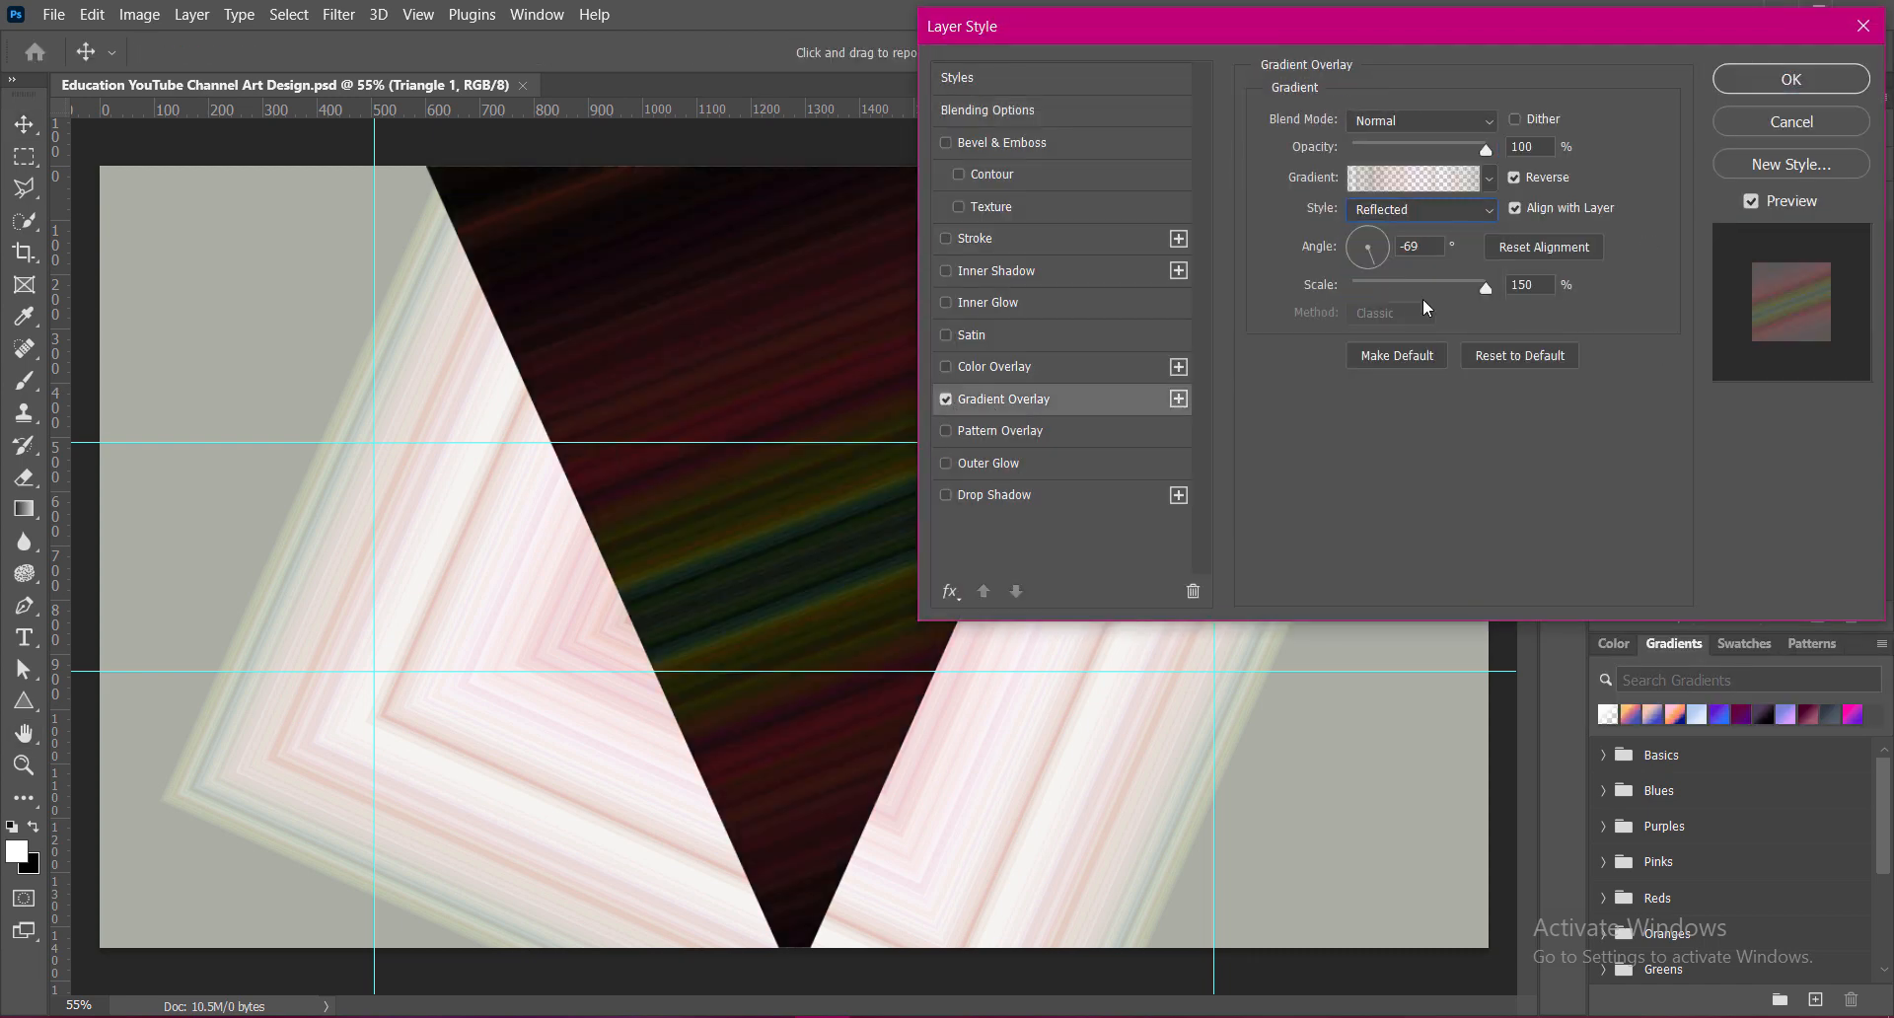
Step: Turn off transparency in the overlay's noise gradient and set its roughness to 30%
left_click(1418, 181)
left_click(1545, 812)
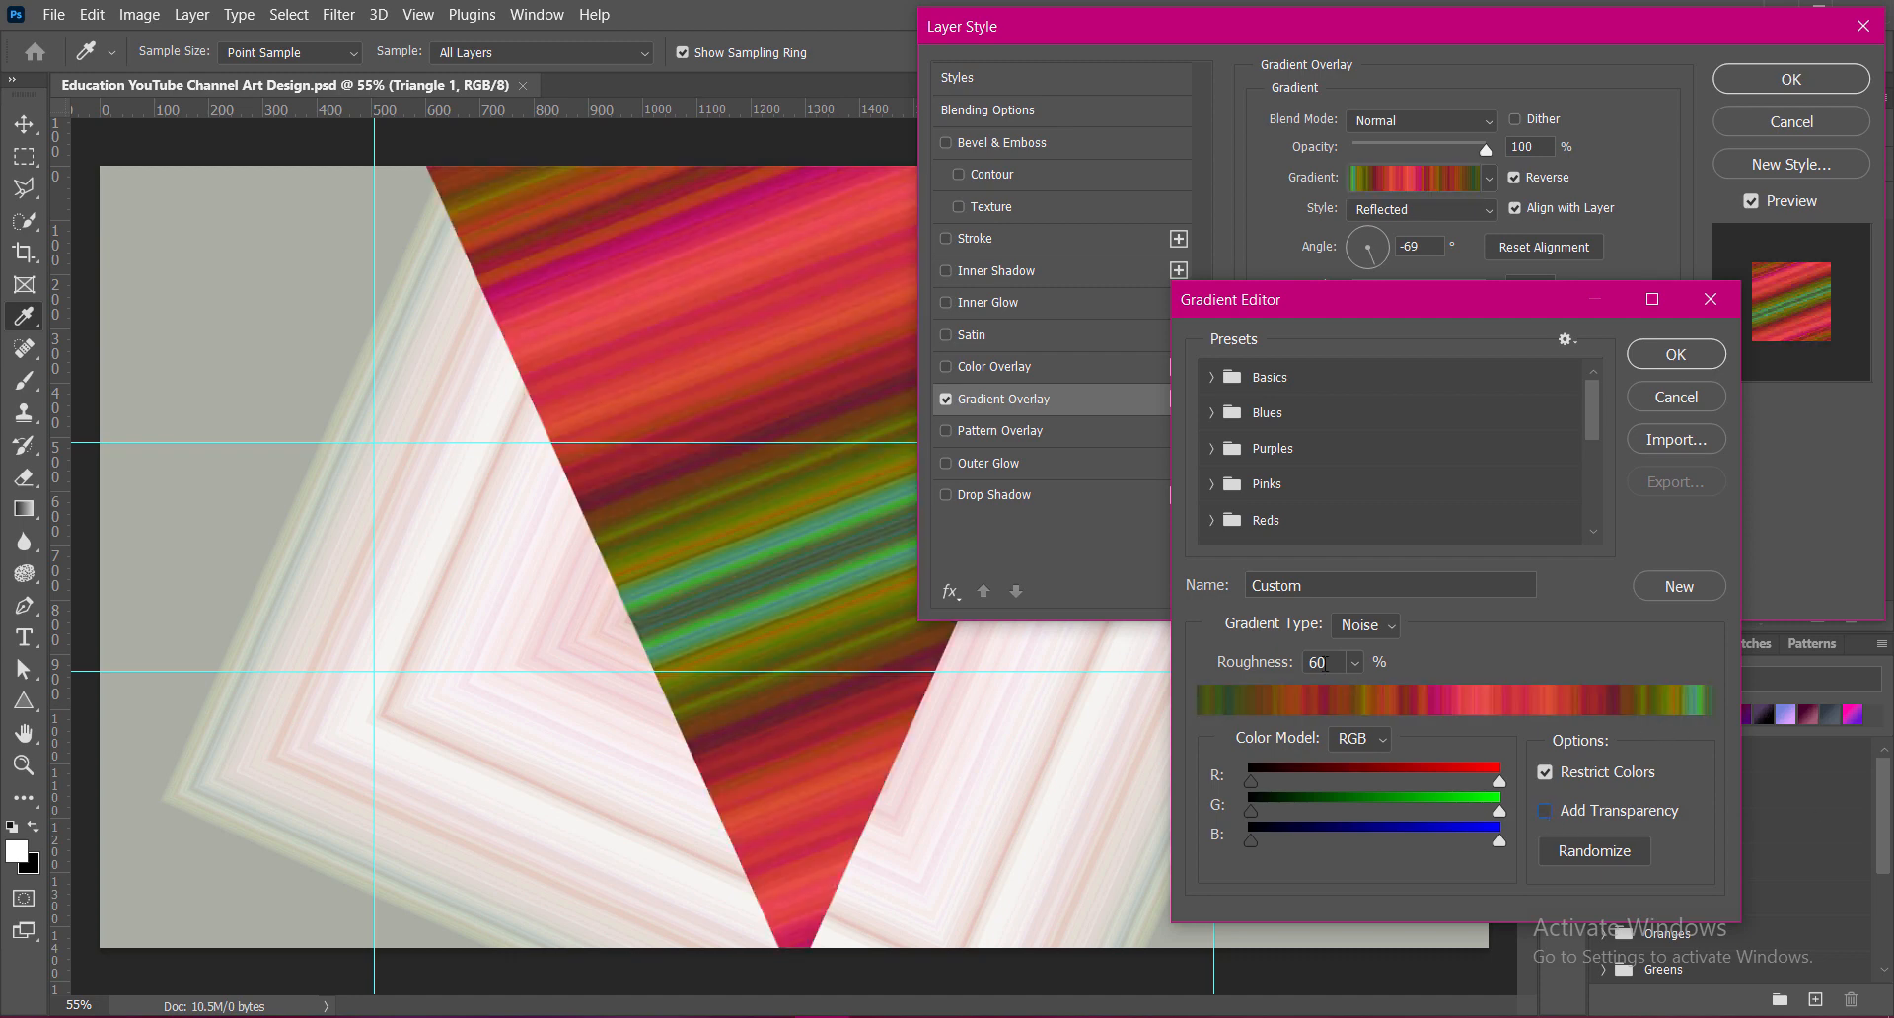
type("30")
Step: Randomize the noise gradient until it runs from purple and blue through cyan to green, and accept it
left_click(1607, 850)
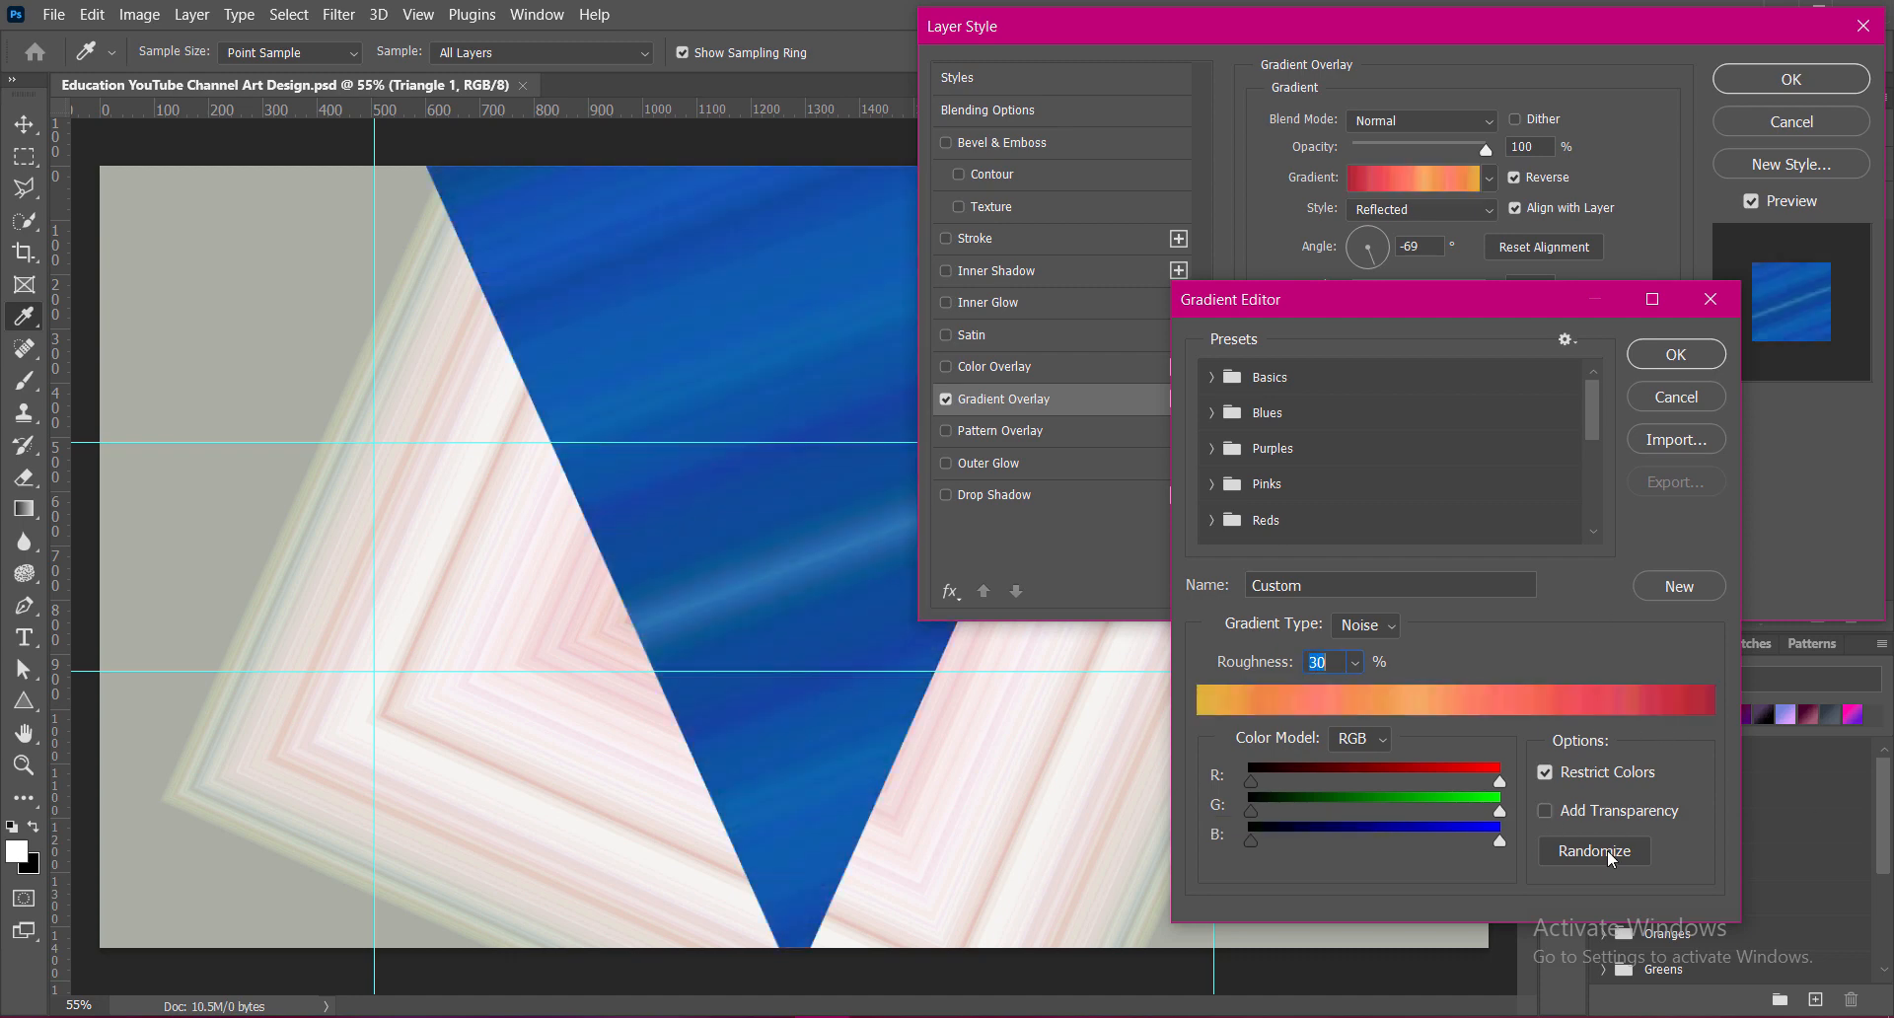
left_click(1608, 849)
left_click(1607, 850)
left_click(1607, 850)
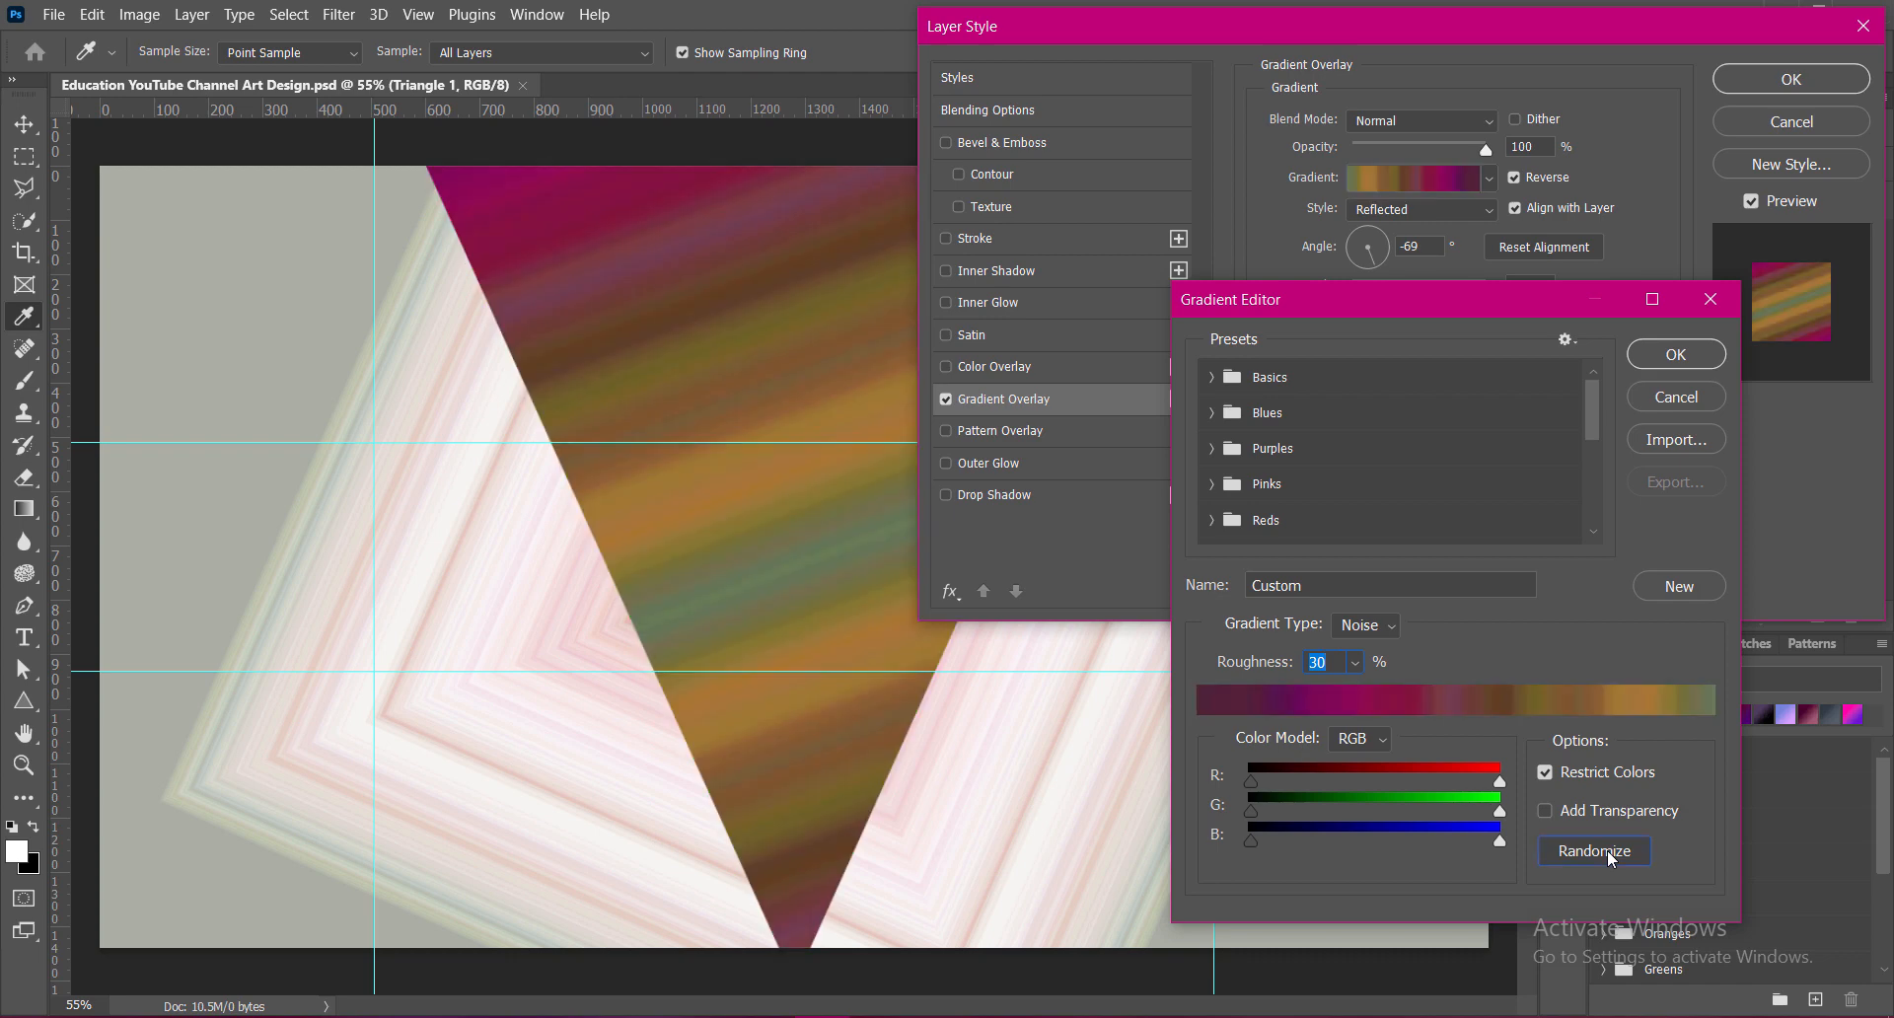
left_click(1607, 850)
left_click(1607, 849)
left_click(1607, 850)
left_click(1607, 849)
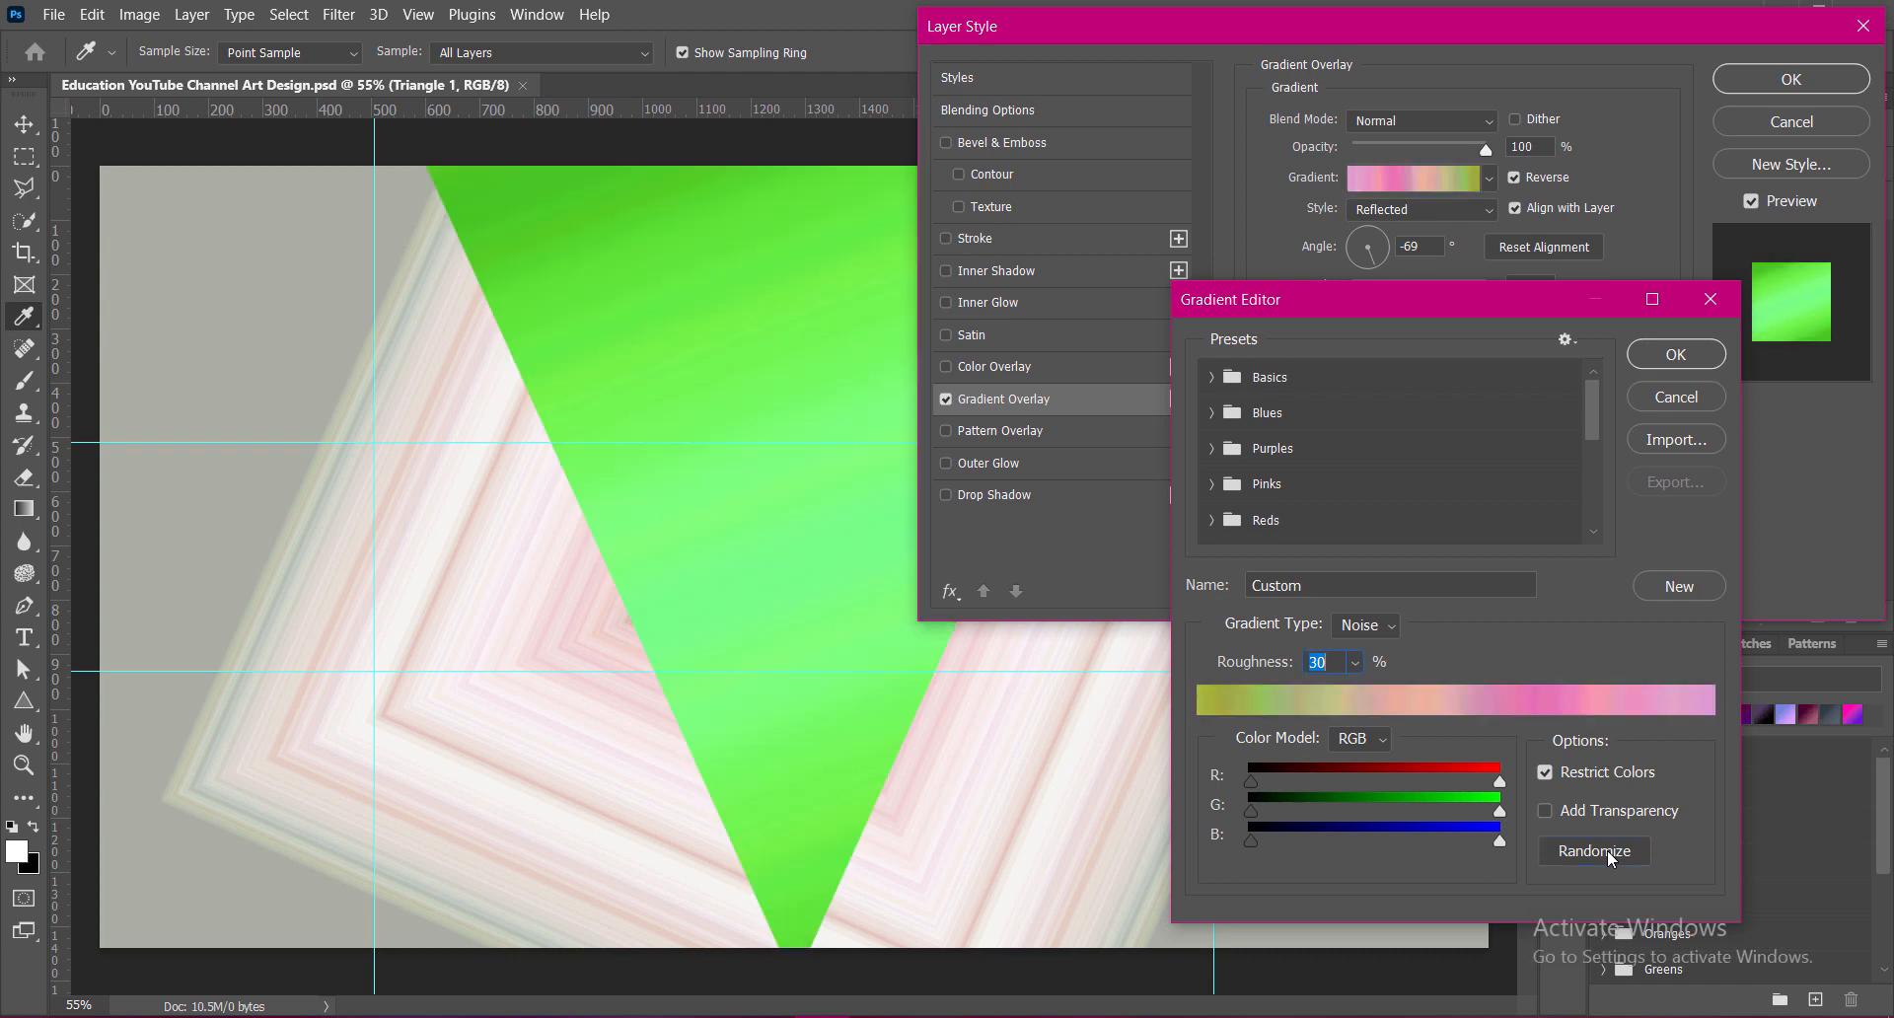
left_click(1607, 850)
left_click(1607, 849)
left_click(1608, 849)
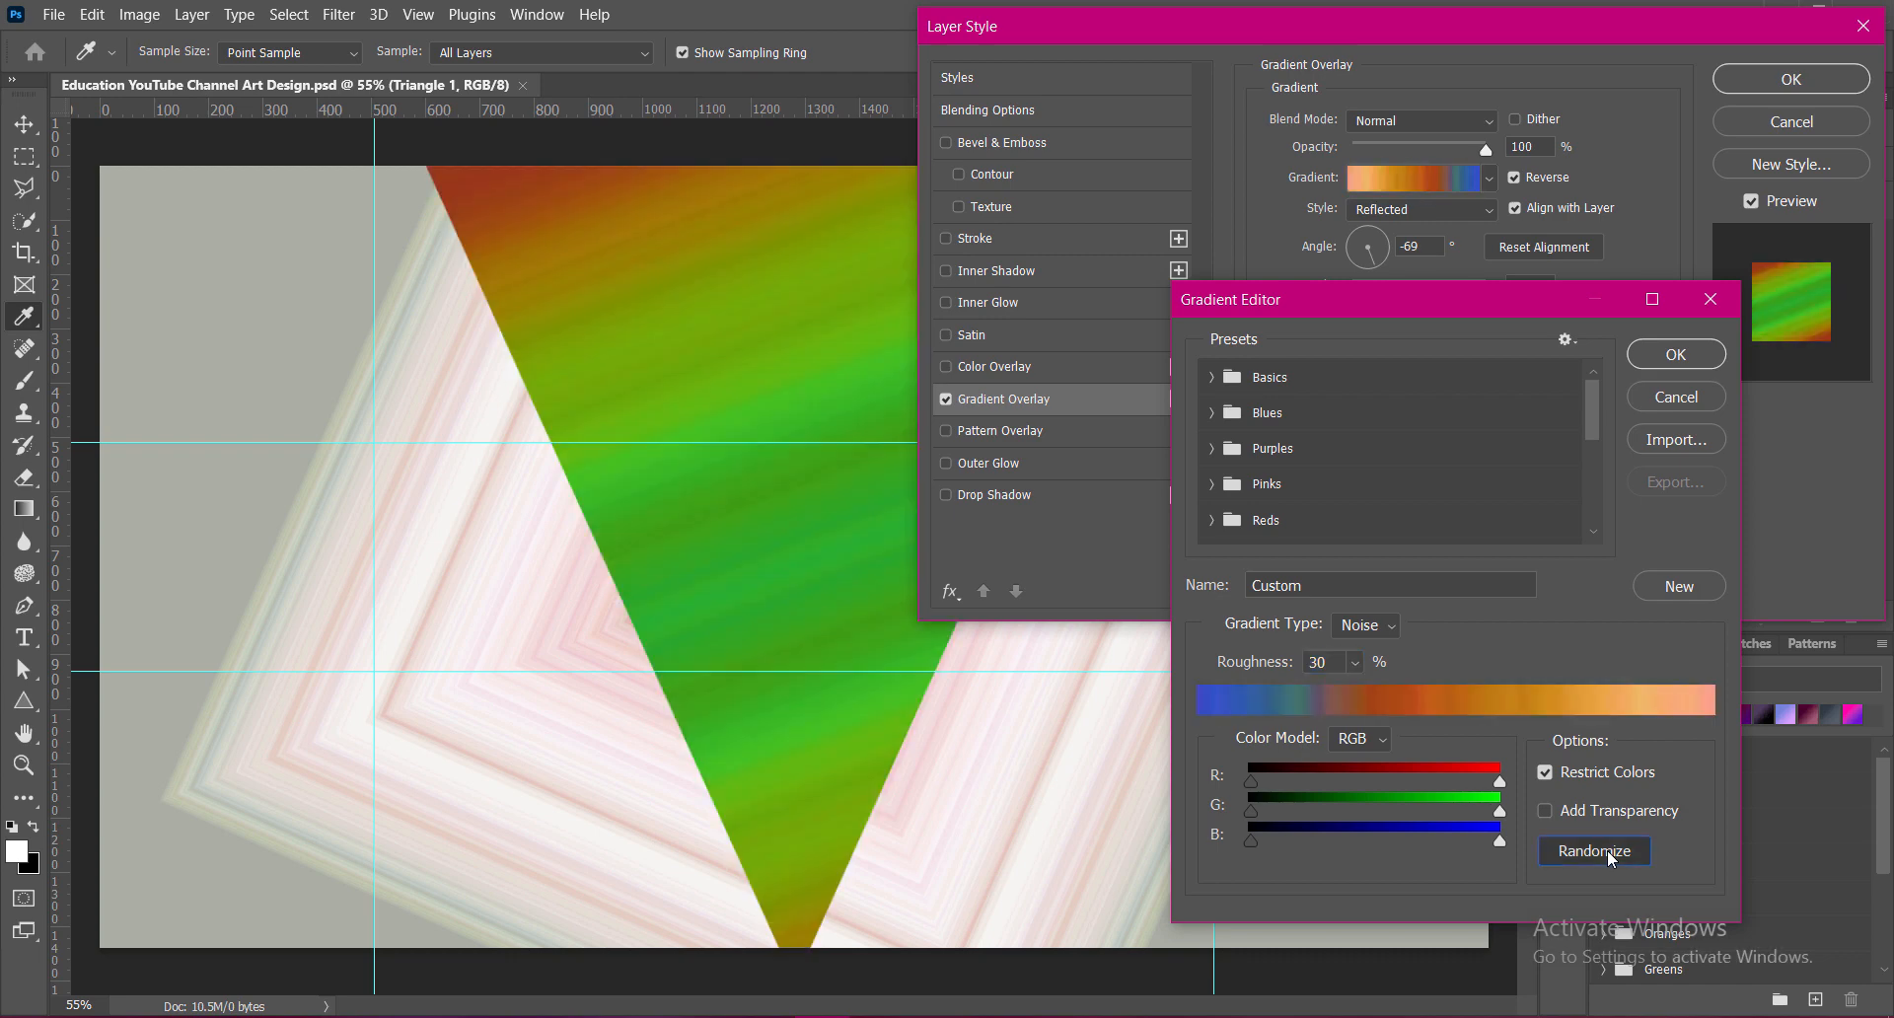
left_click(1607, 850)
left_click(1607, 850)
left_click(1607, 850)
left_click(1607, 849)
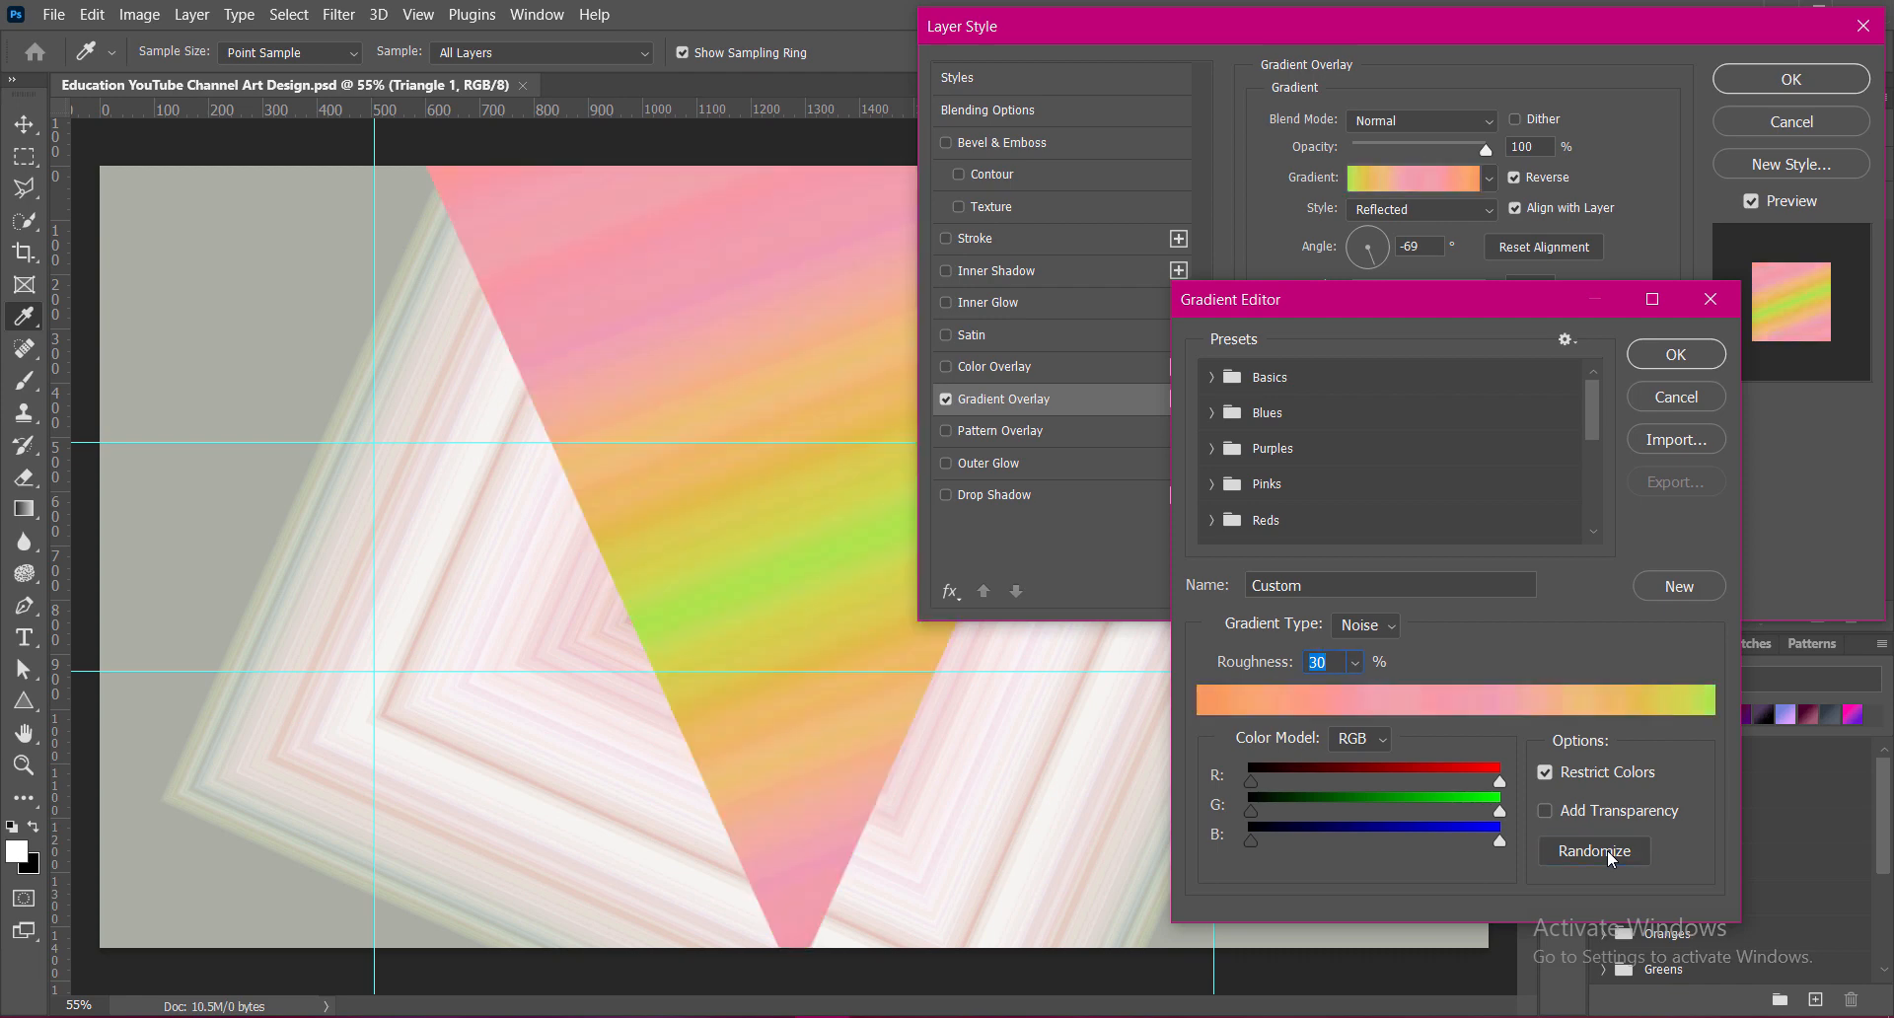
left_click(1606, 850)
left_click(1605, 851)
left_click(1605, 851)
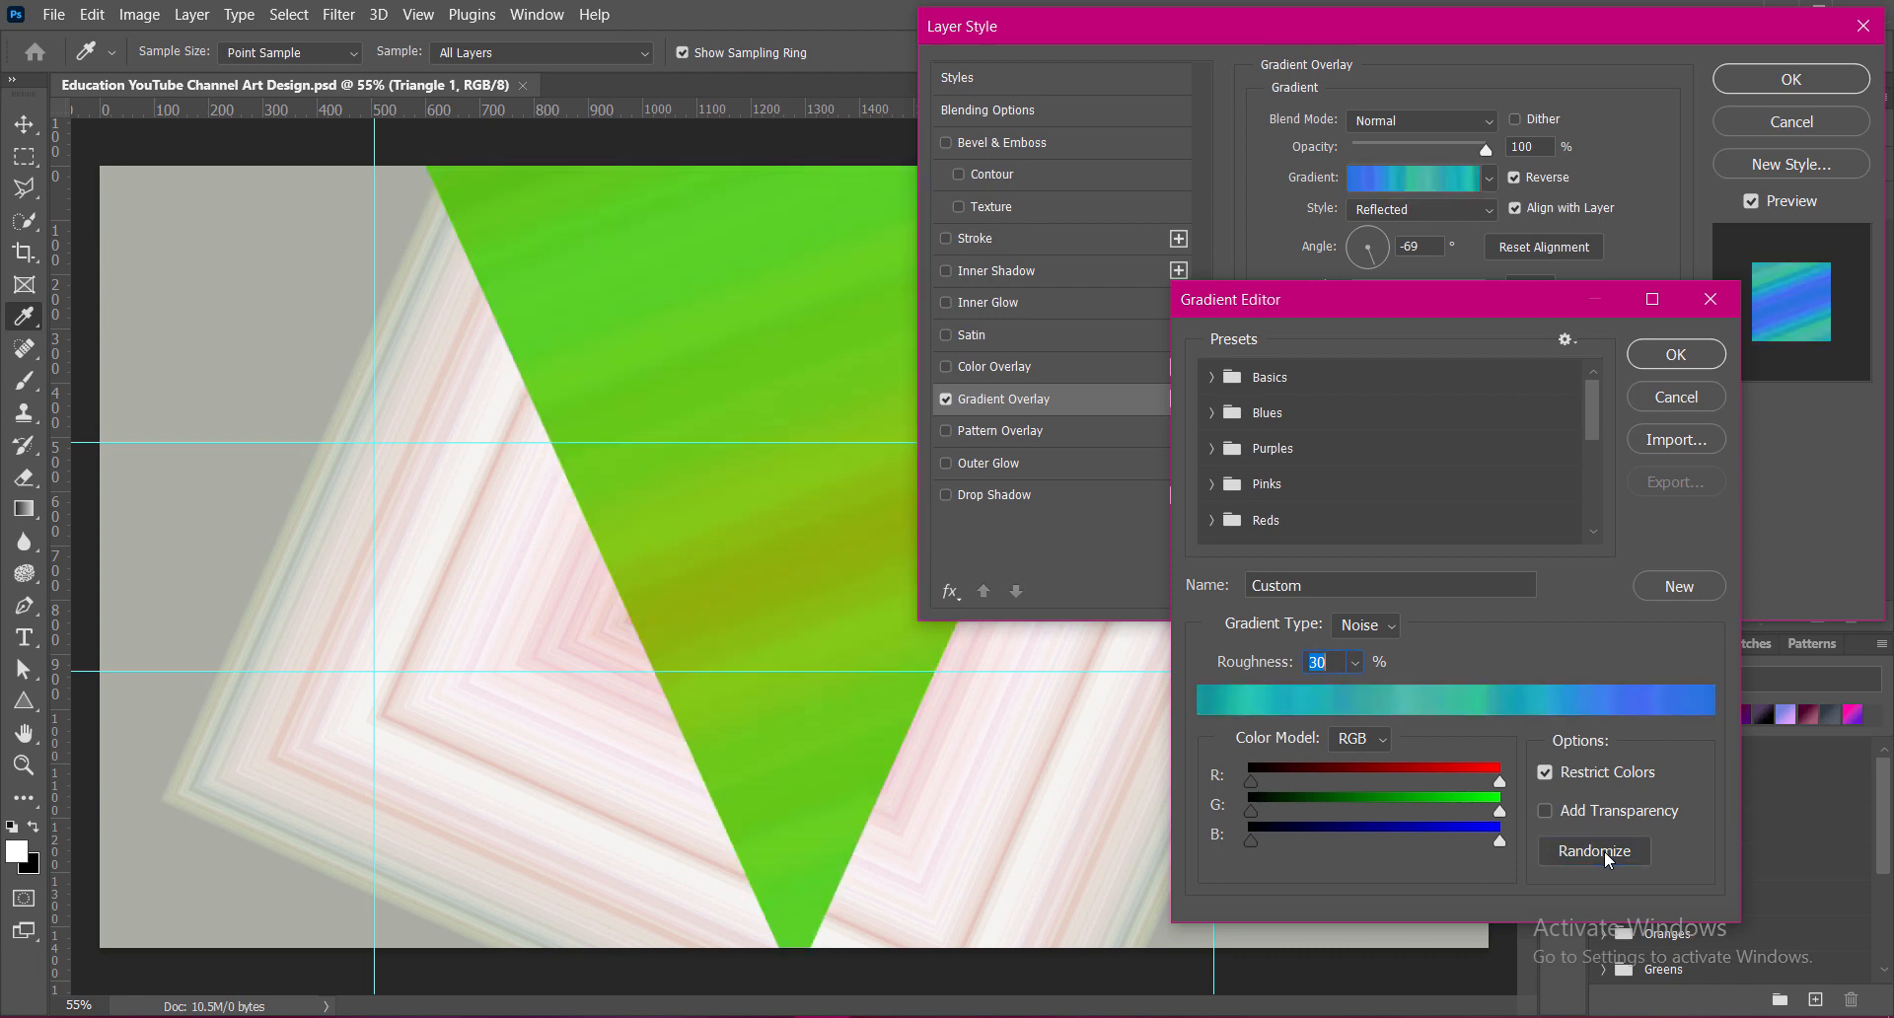
left_click(1604, 851)
left_click(1605, 851)
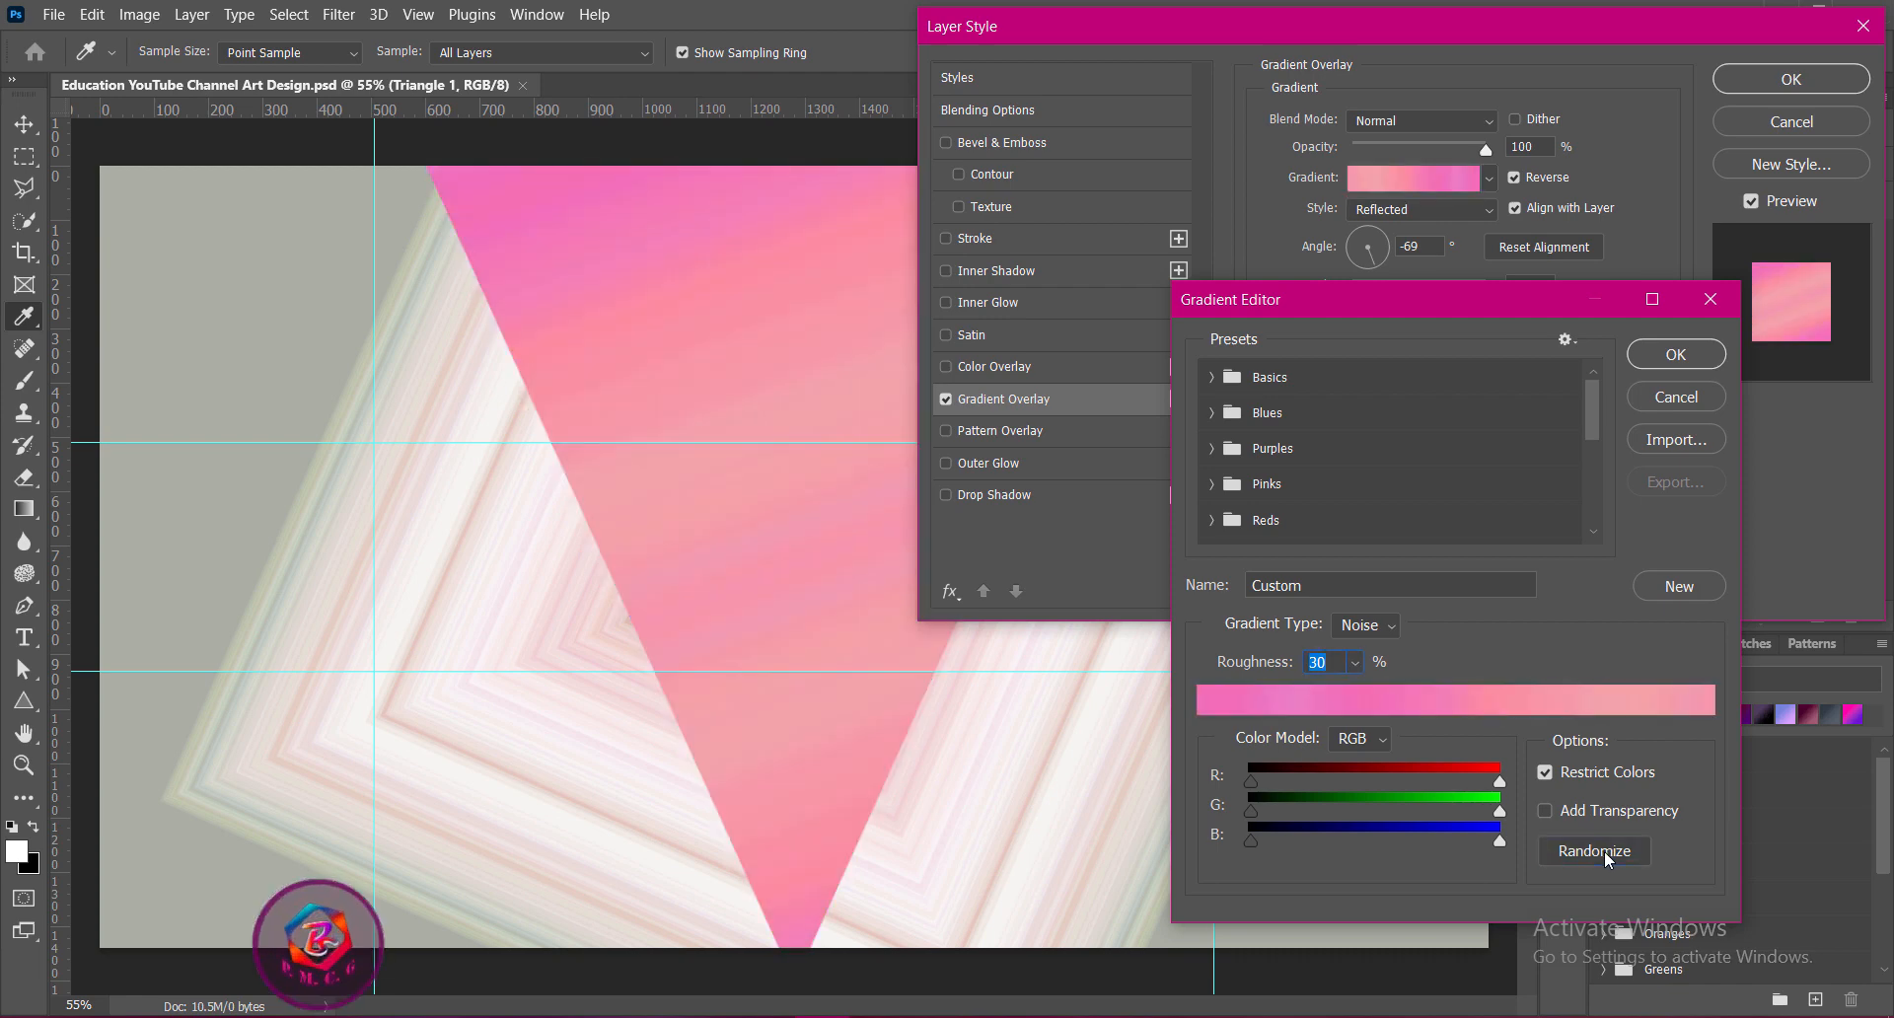
left_click(1604, 851)
left_click(1605, 850)
left_click(1605, 851)
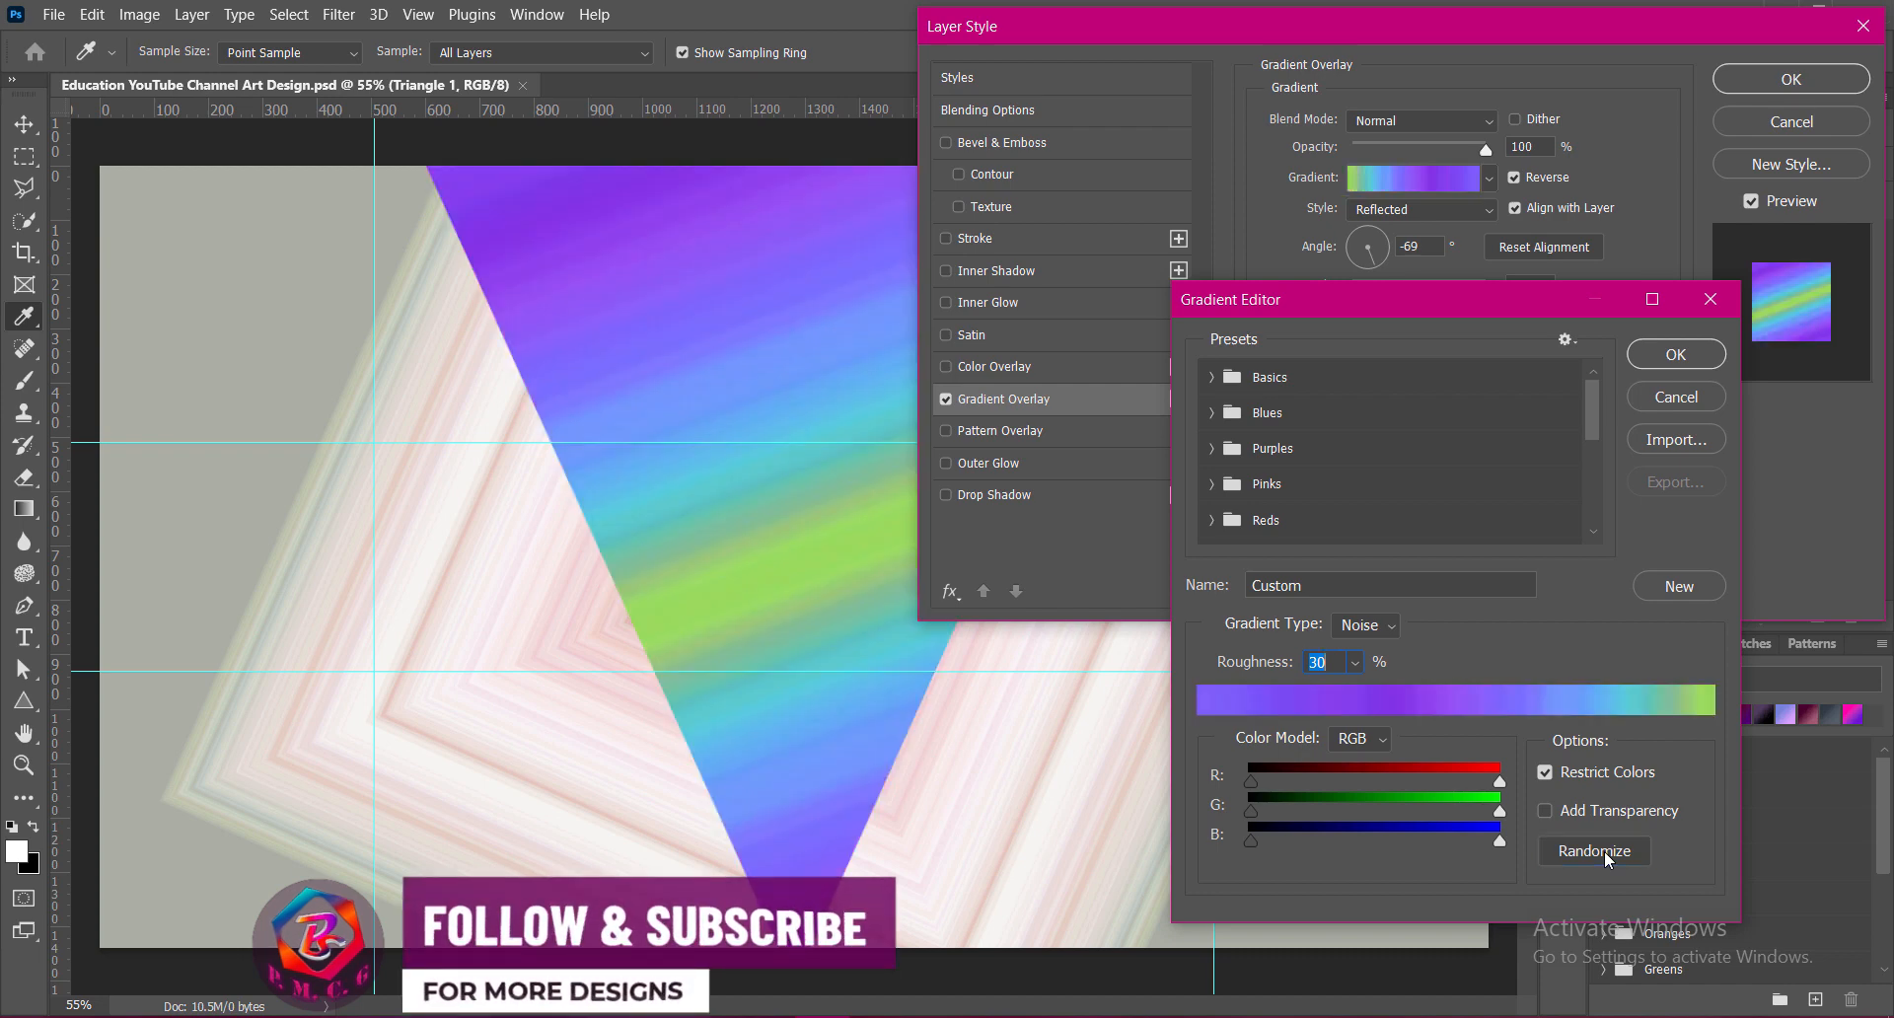
left_click(1675, 353)
Step: Set the gradient overlay's angle to 33°, compare it with and without Reverse, and apply the style with Reverse on
left_click(1515, 178)
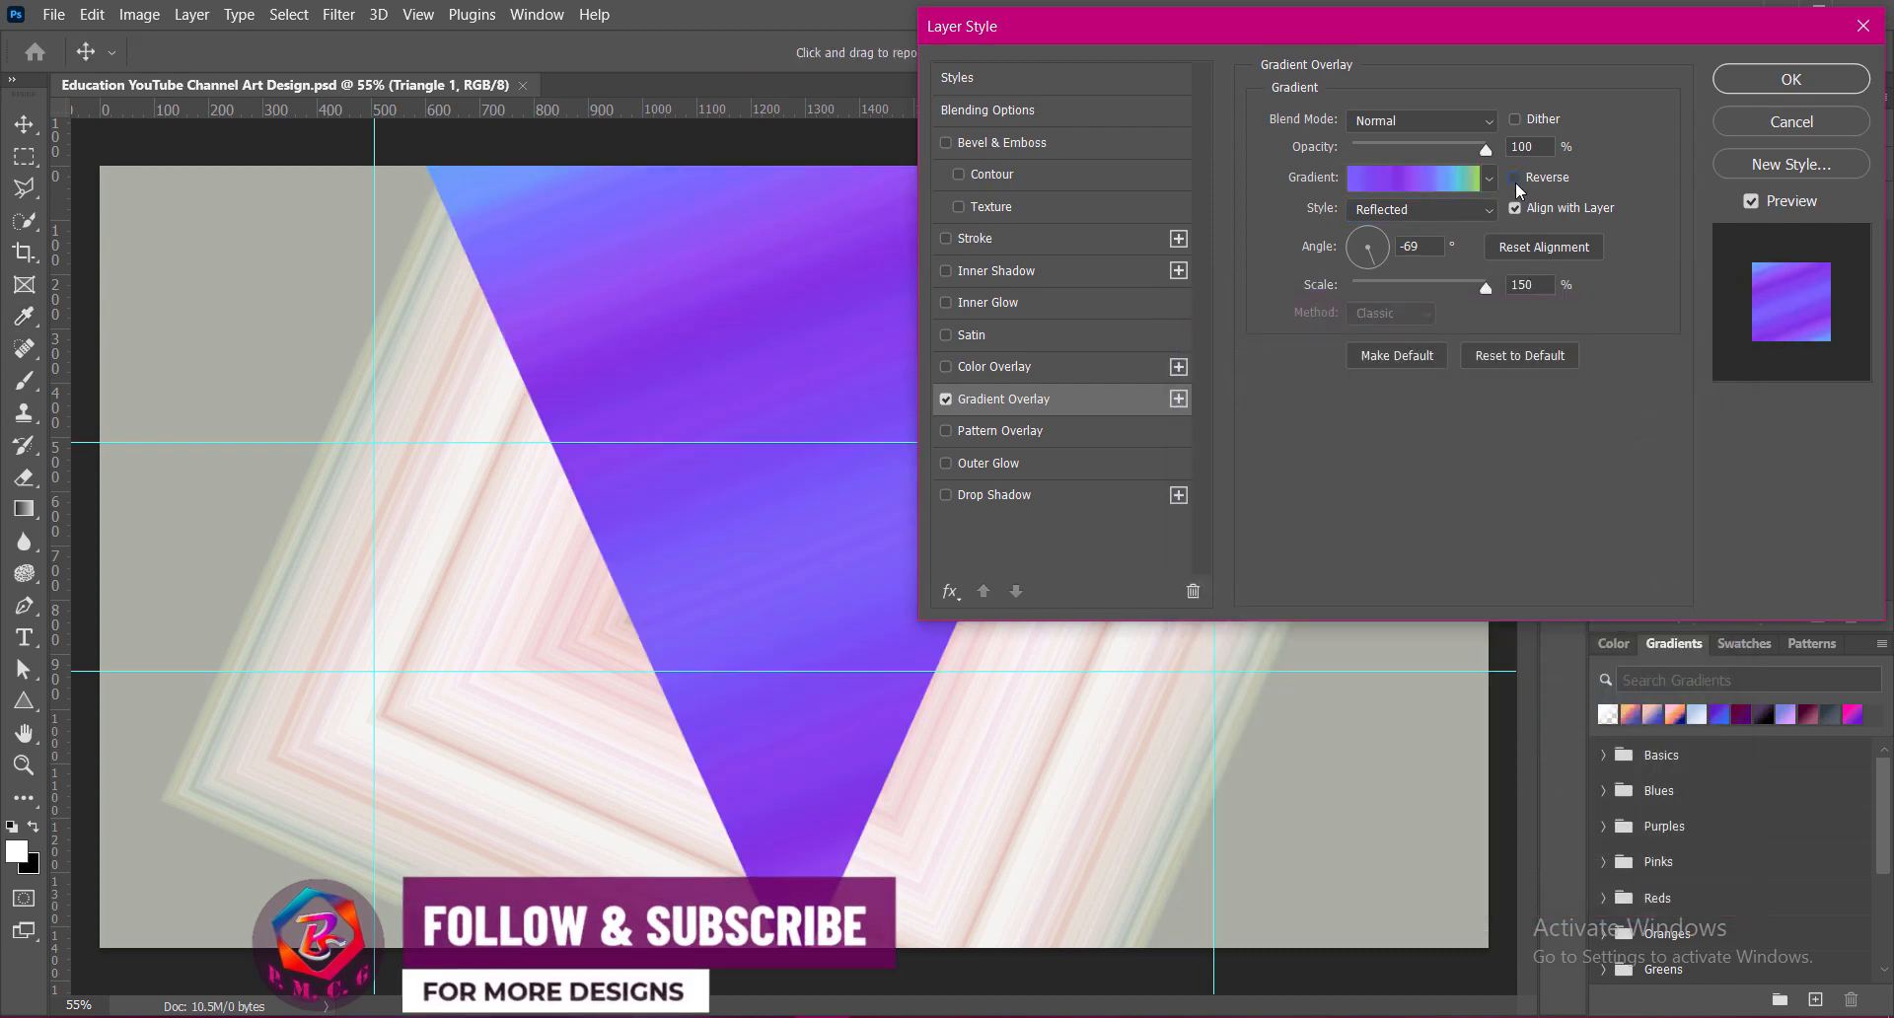
left_click(1516, 180)
double_click(1425, 246)
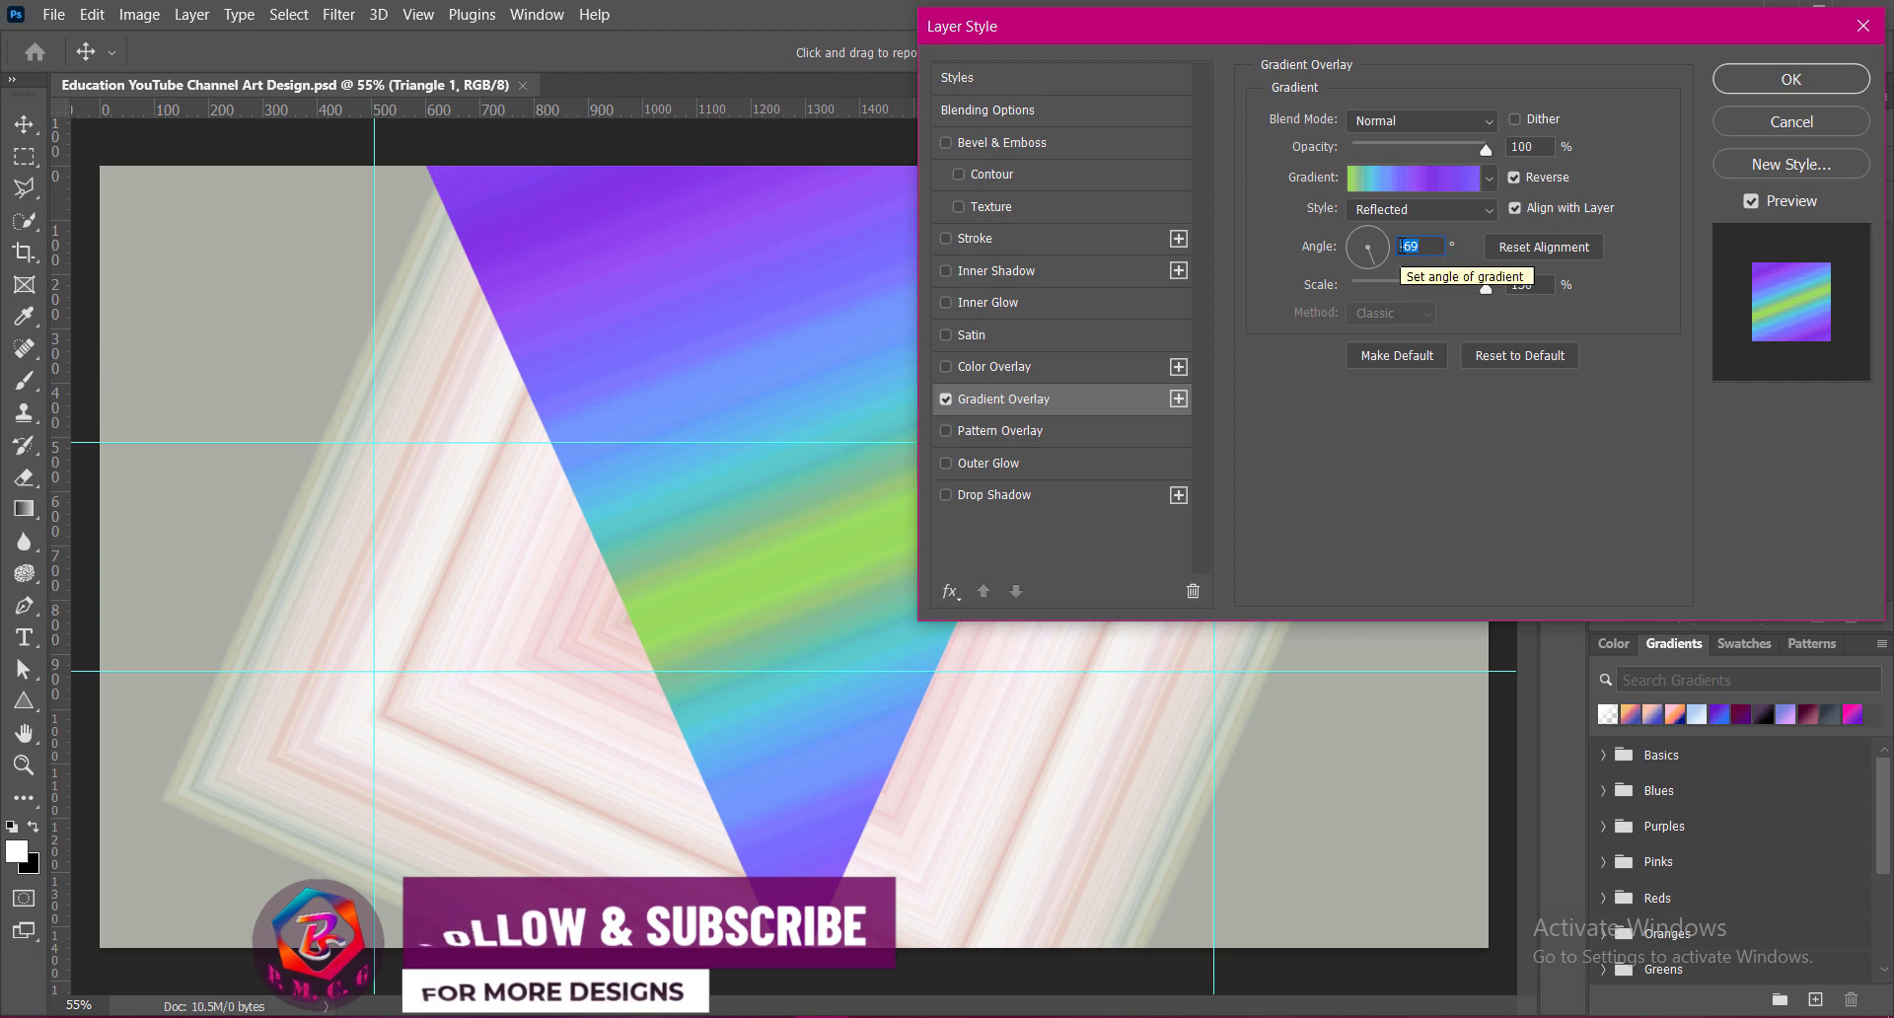
type("33")
left_click(1513, 175)
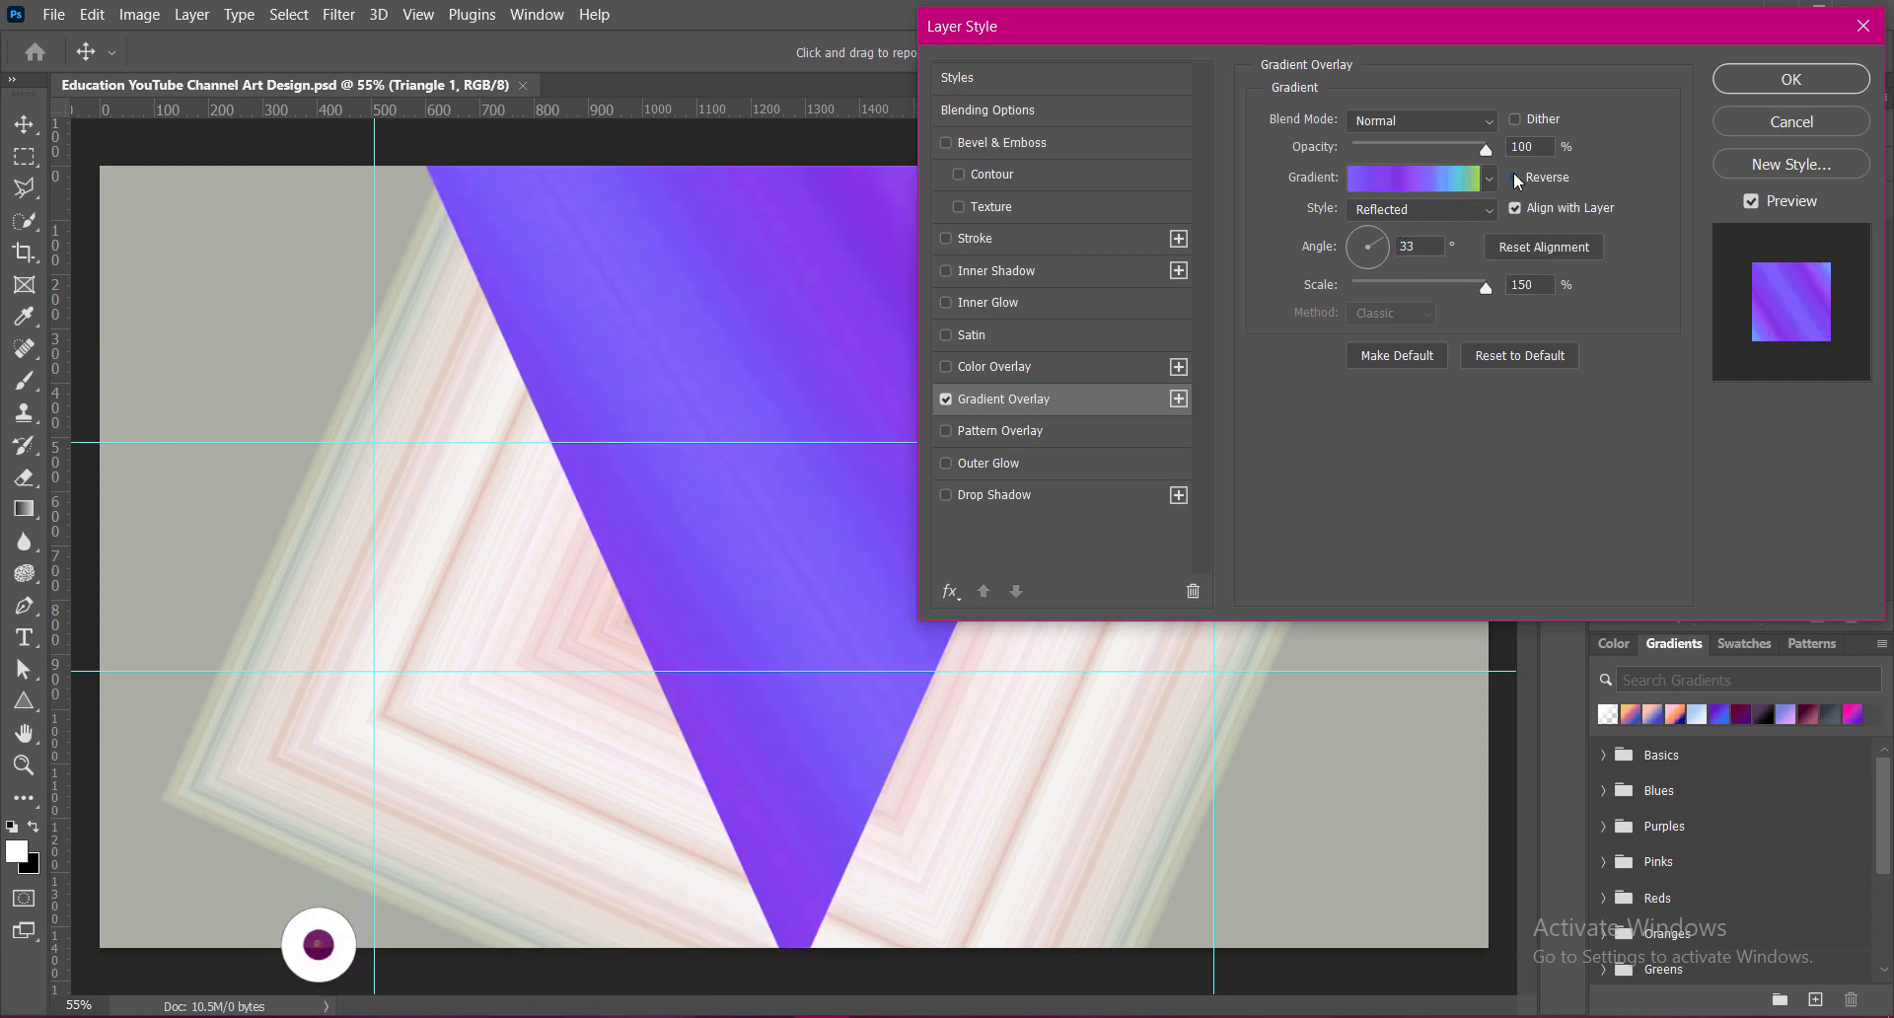
left_click(1515, 175)
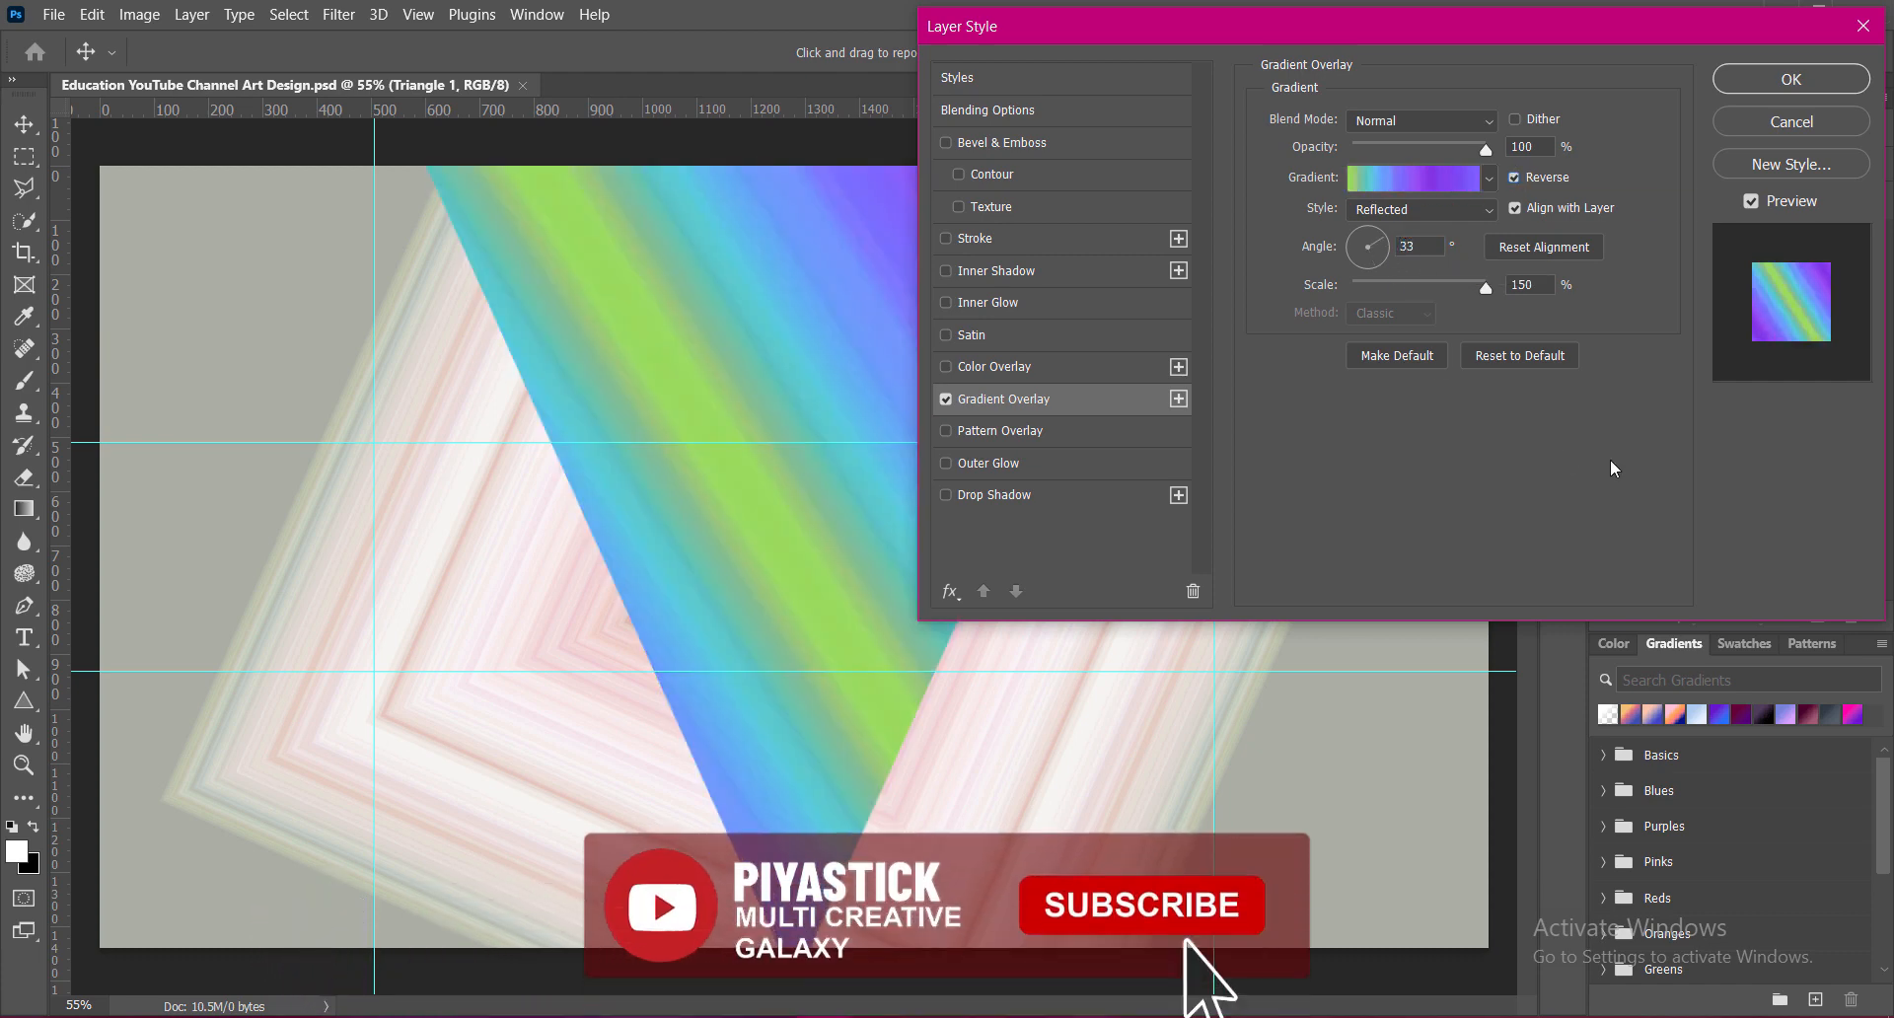
left_click(1791, 78)
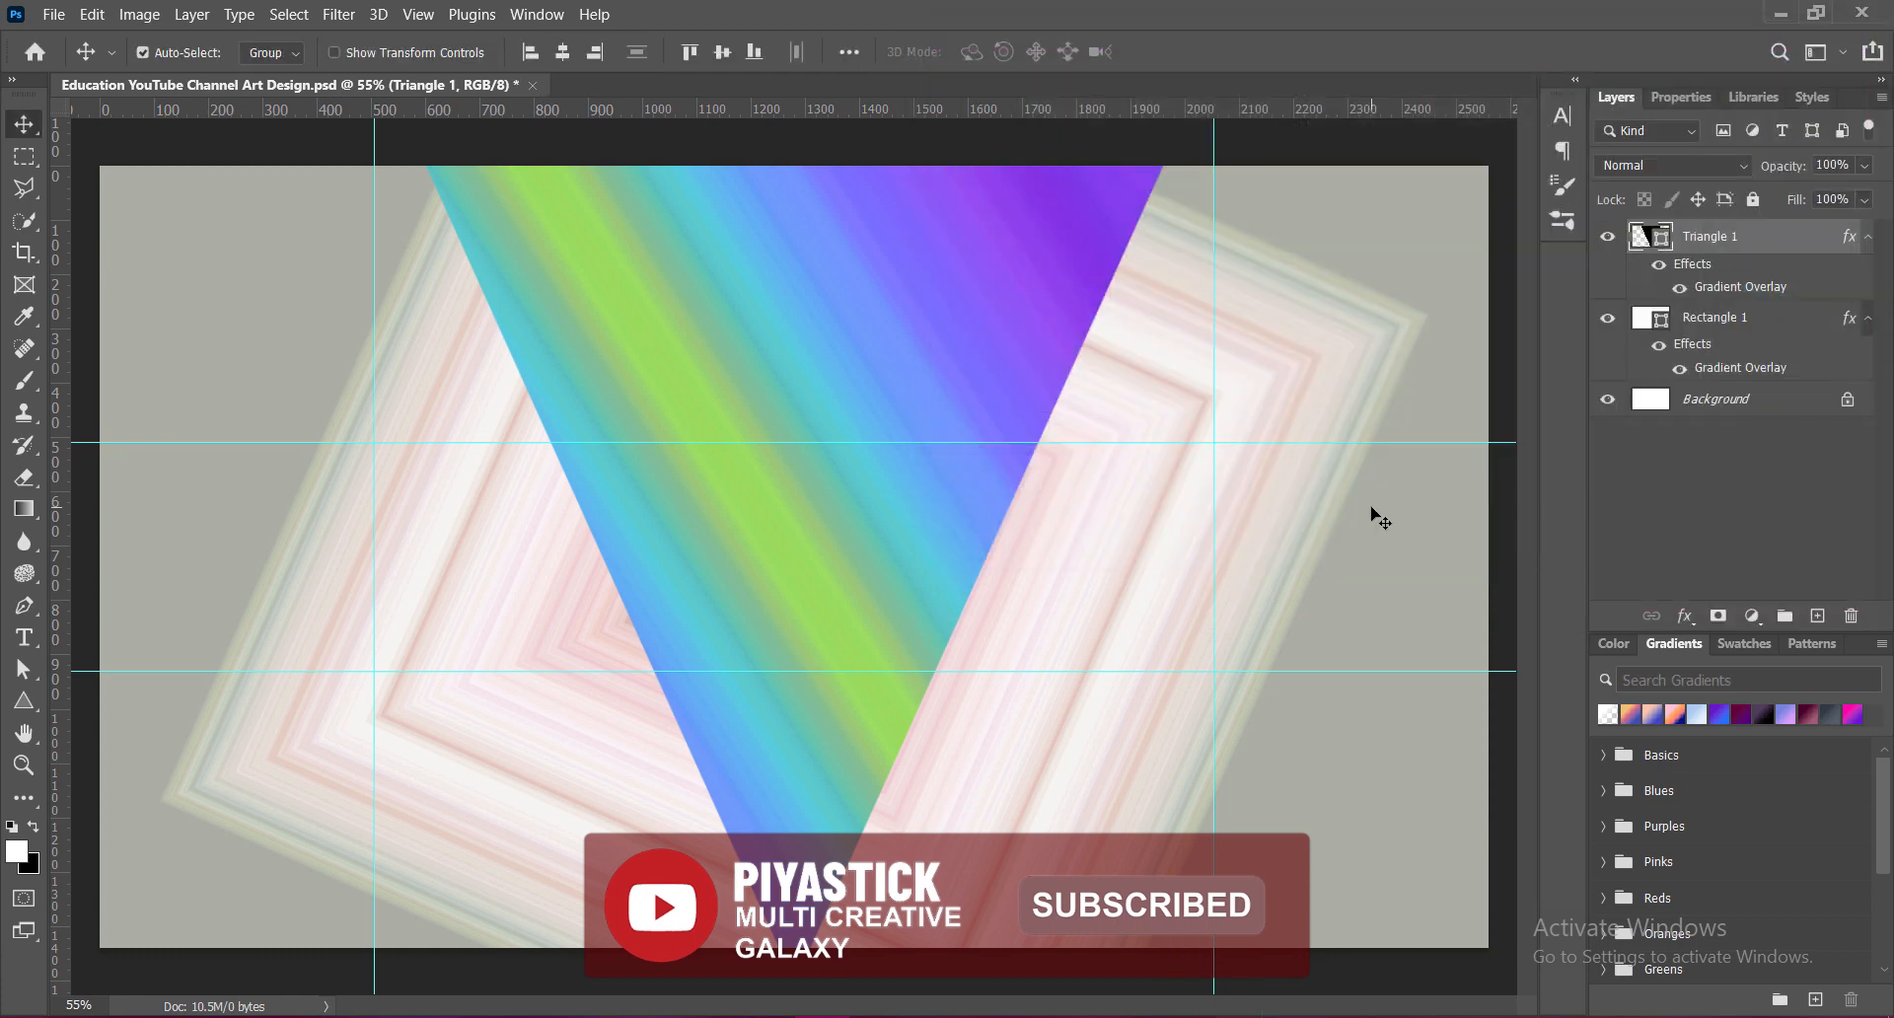
Step: Clip the triangle layer to the rectangle layer below it and save the document
right_click(1776, 236)
left_click(1547, 477)
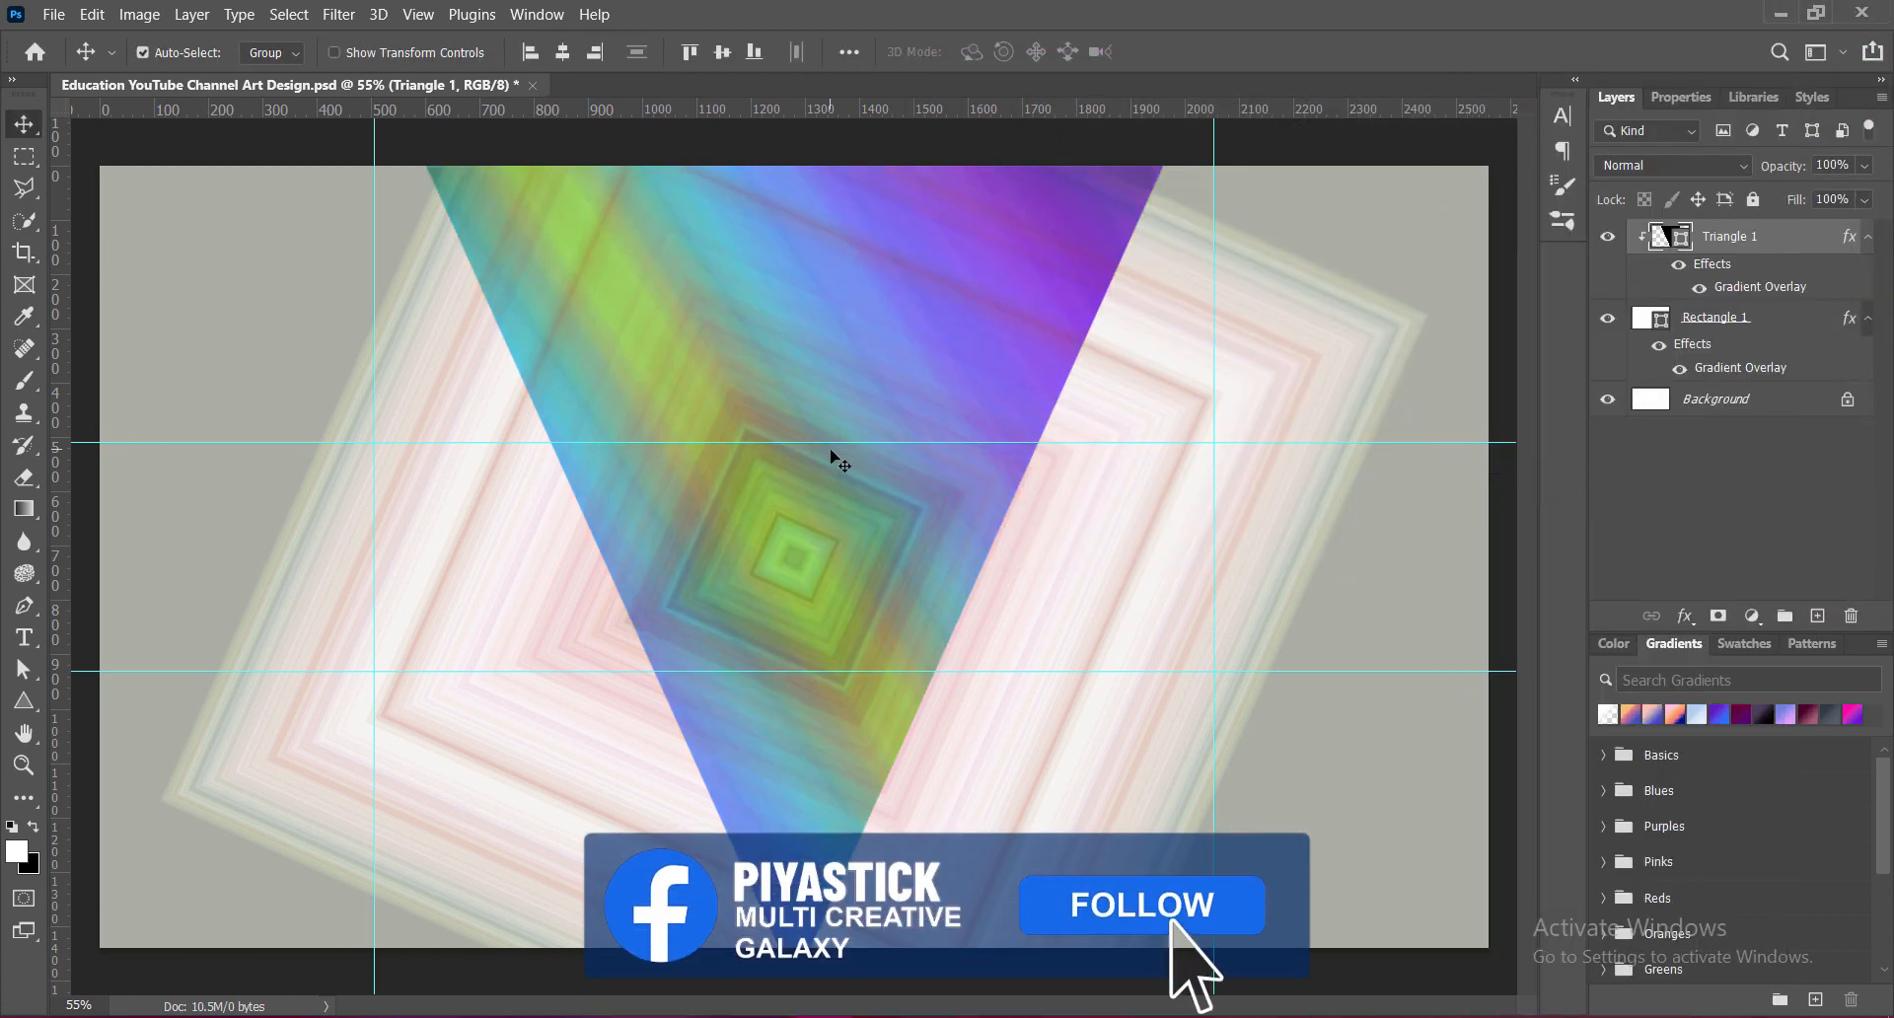
key("ctrl+s")
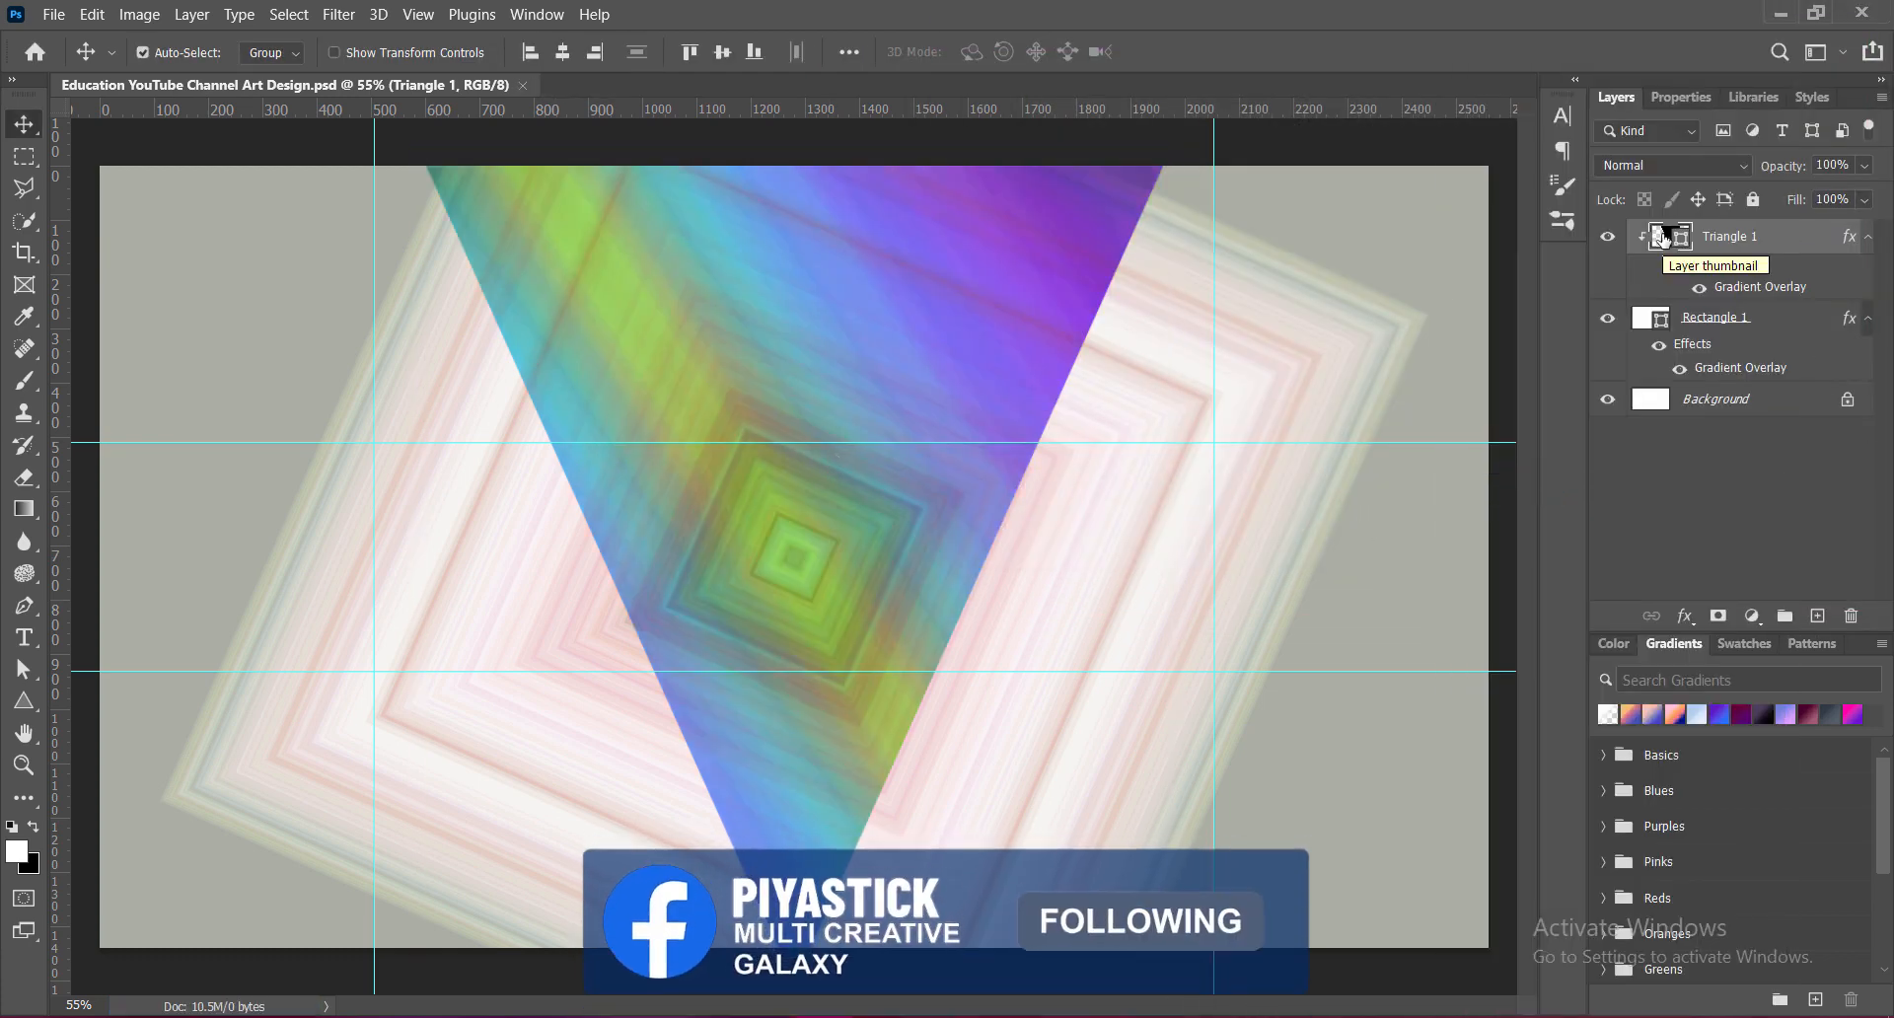
Step: Convert the clipped triangle layer to a smart object
right_click(1665, 237)
left_click(1488, 429)
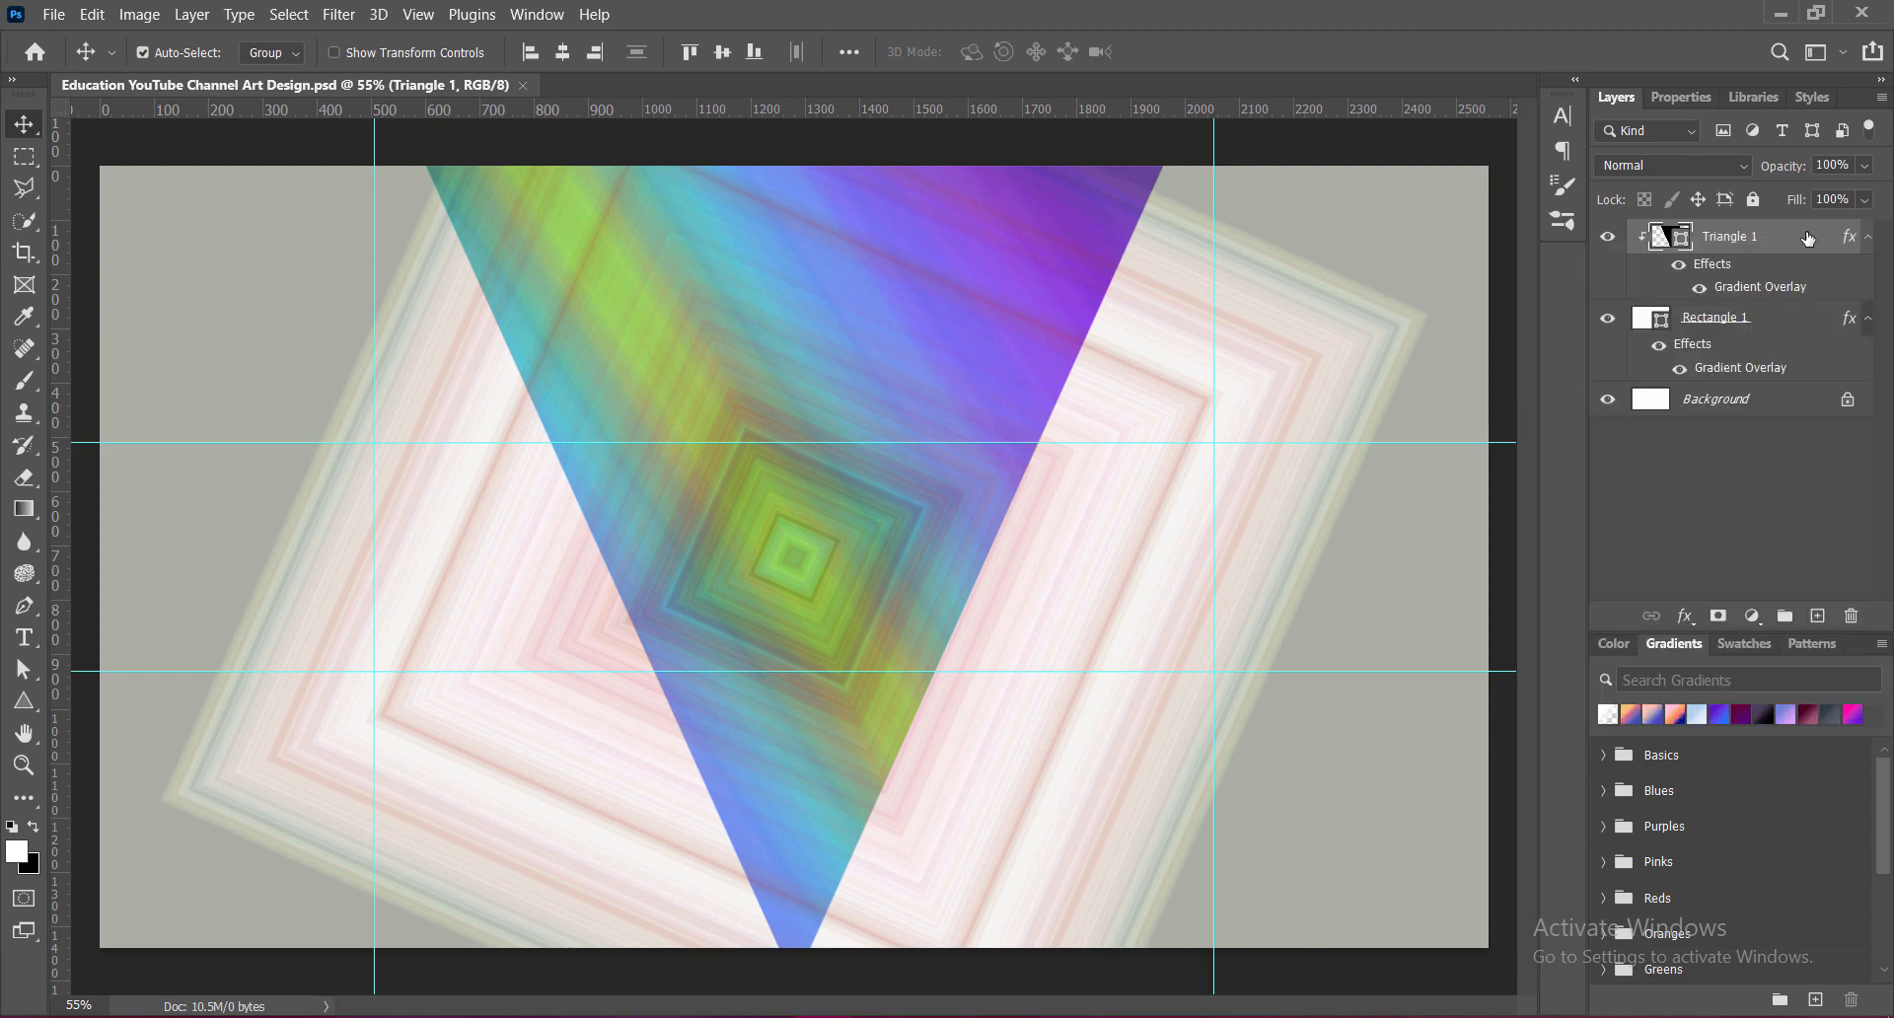
right_click(1803, 240)
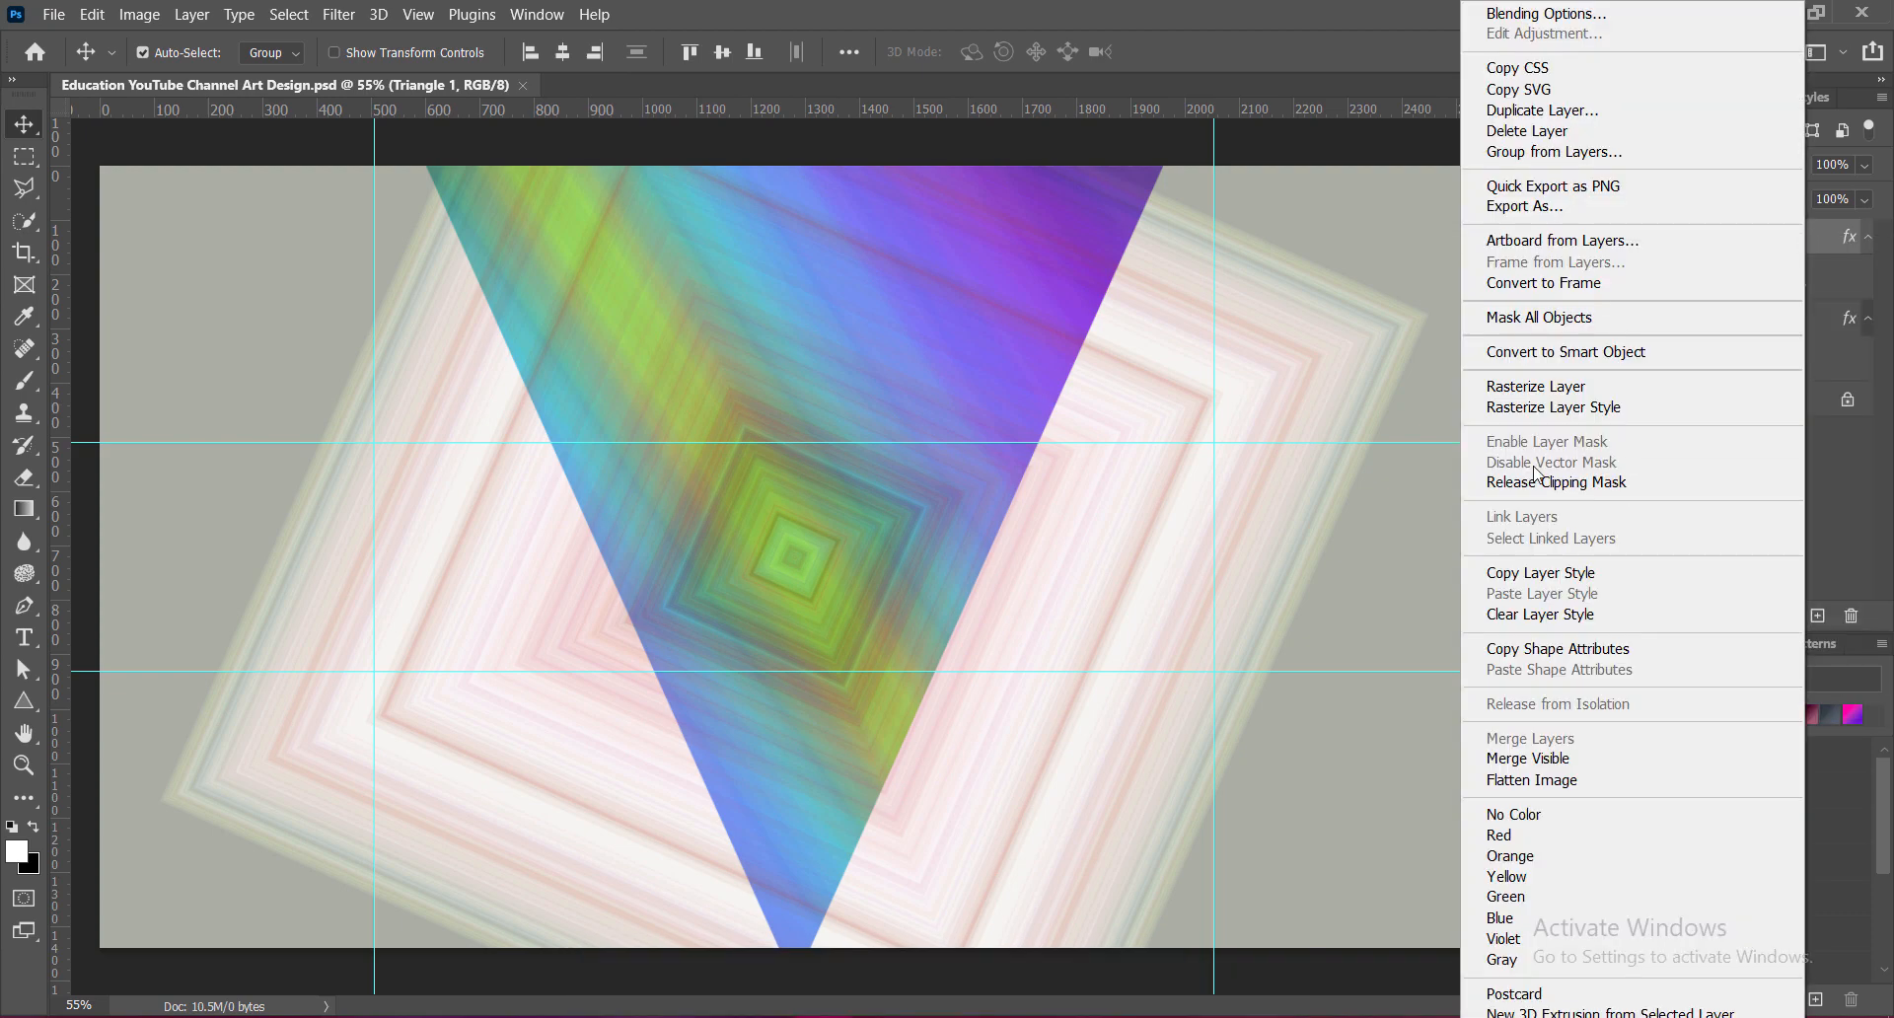
left_click(1566, 356)
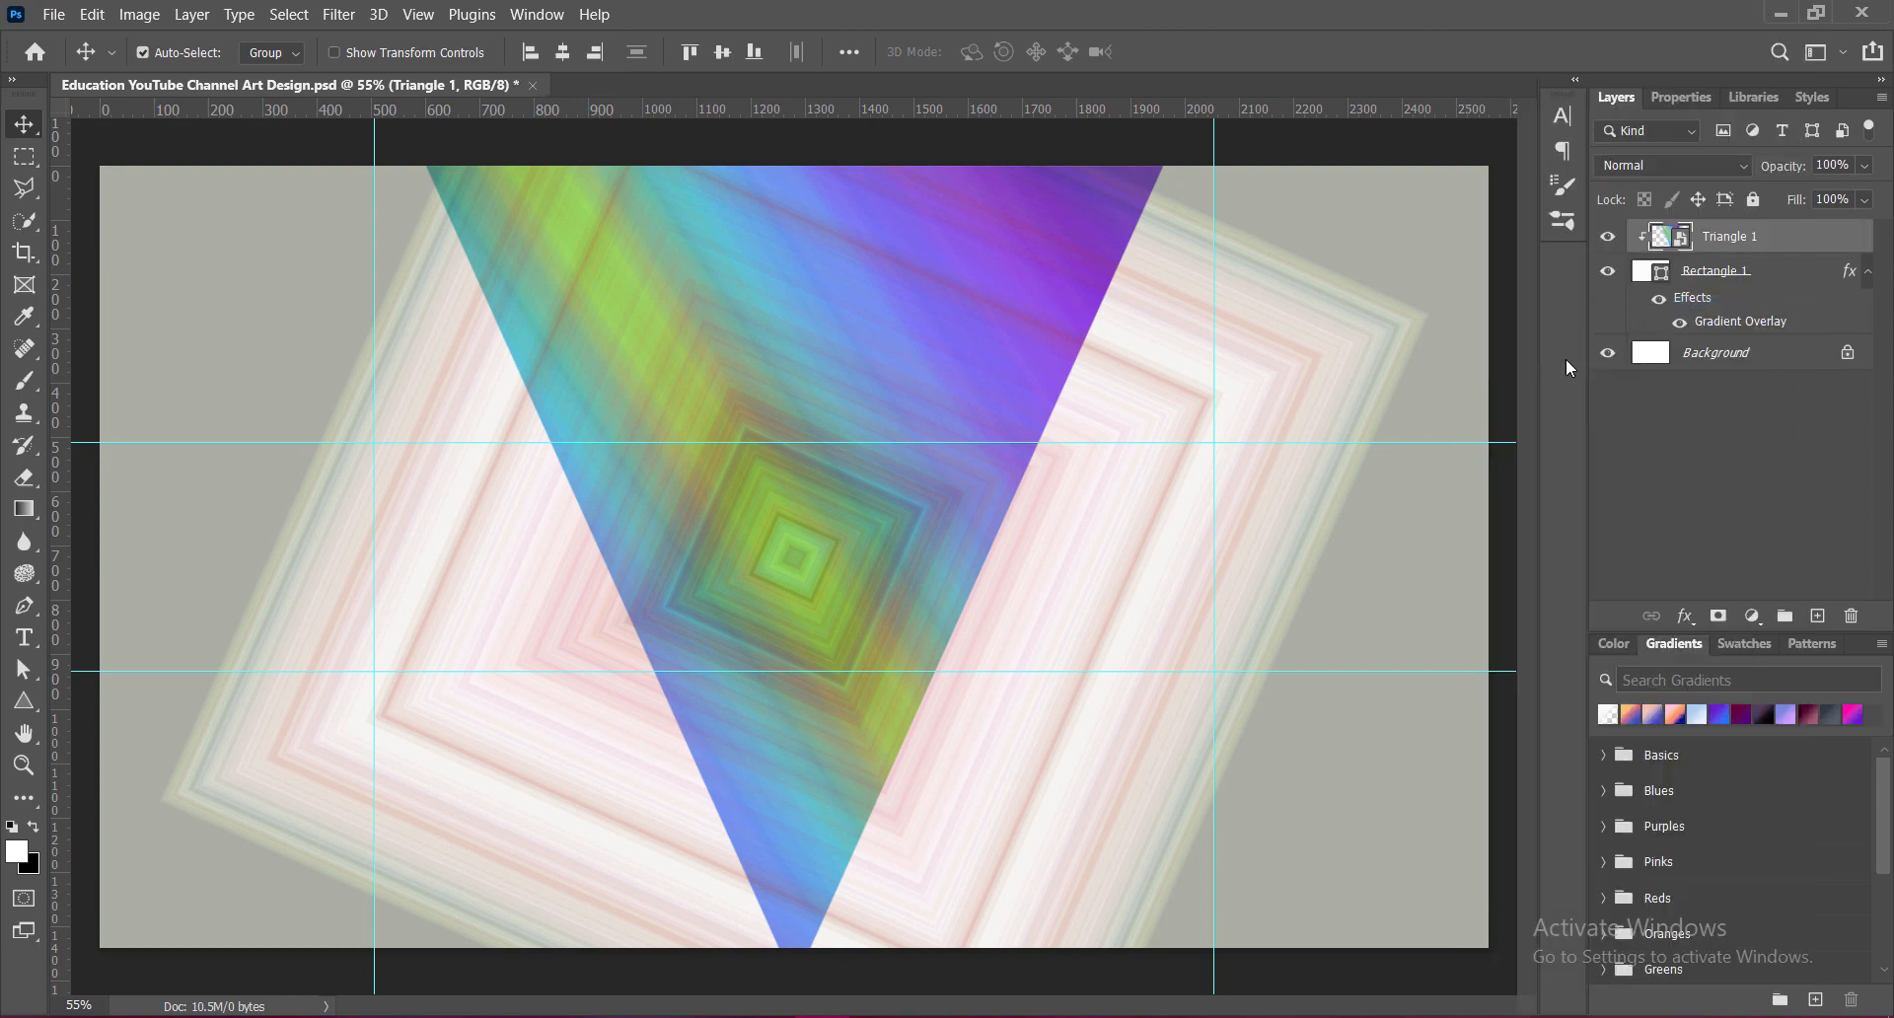
Step: Apply a Motion Blur with a 0° angle and 39-pixel distance to the triangle smart object and save the document
left_click(339, 14)
mouse_move(414, 304)
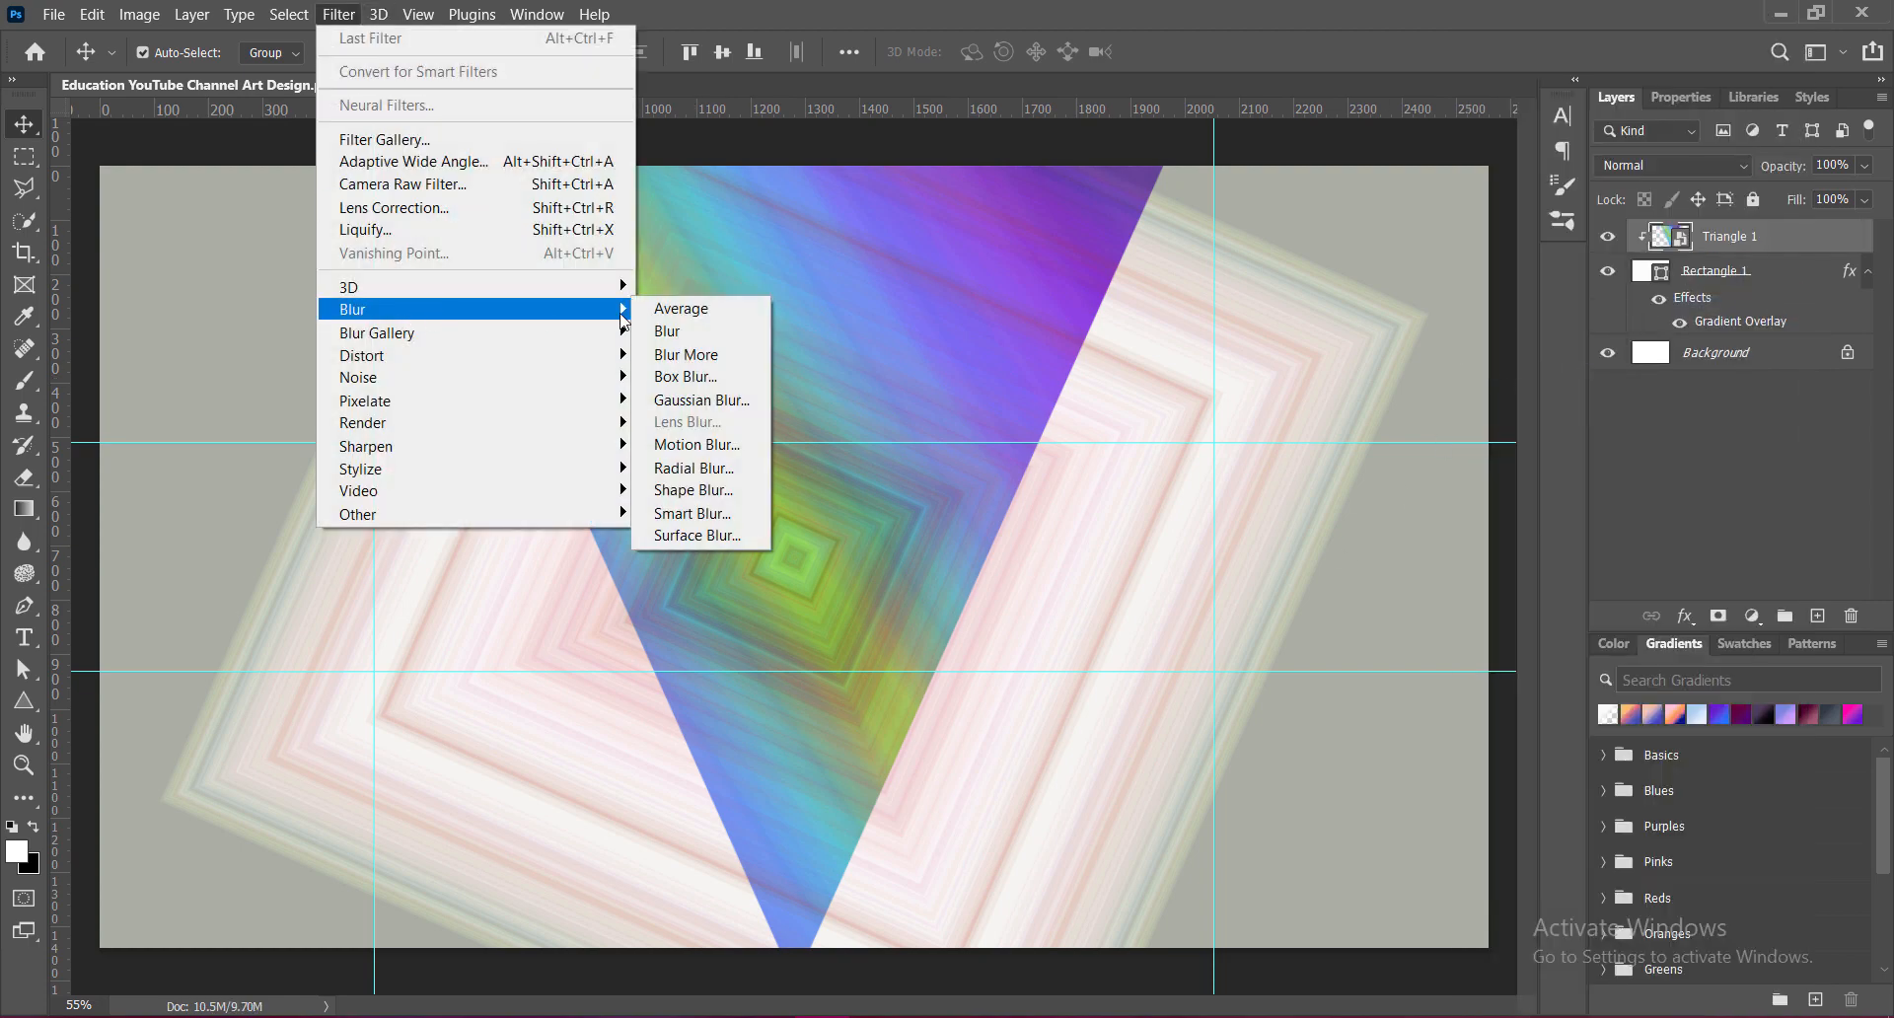
left_click(736, 431)
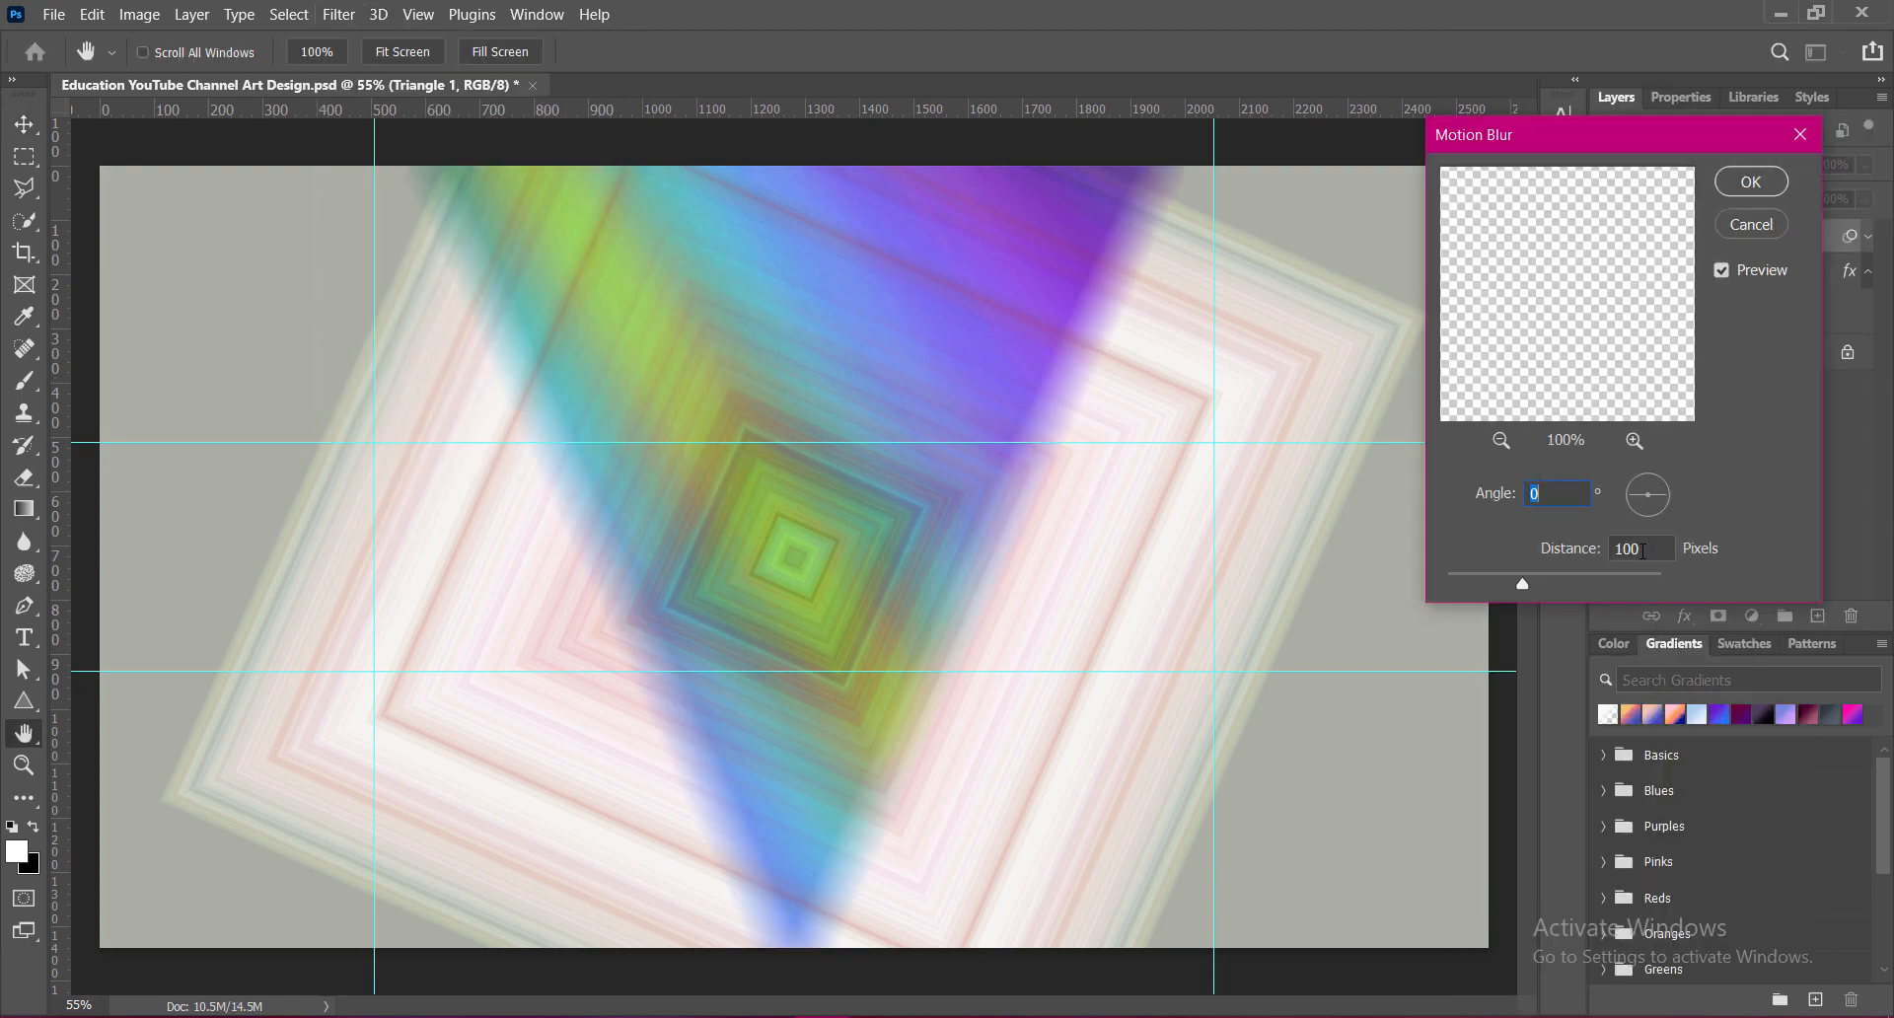
double_click(1639, 550)
type("30")
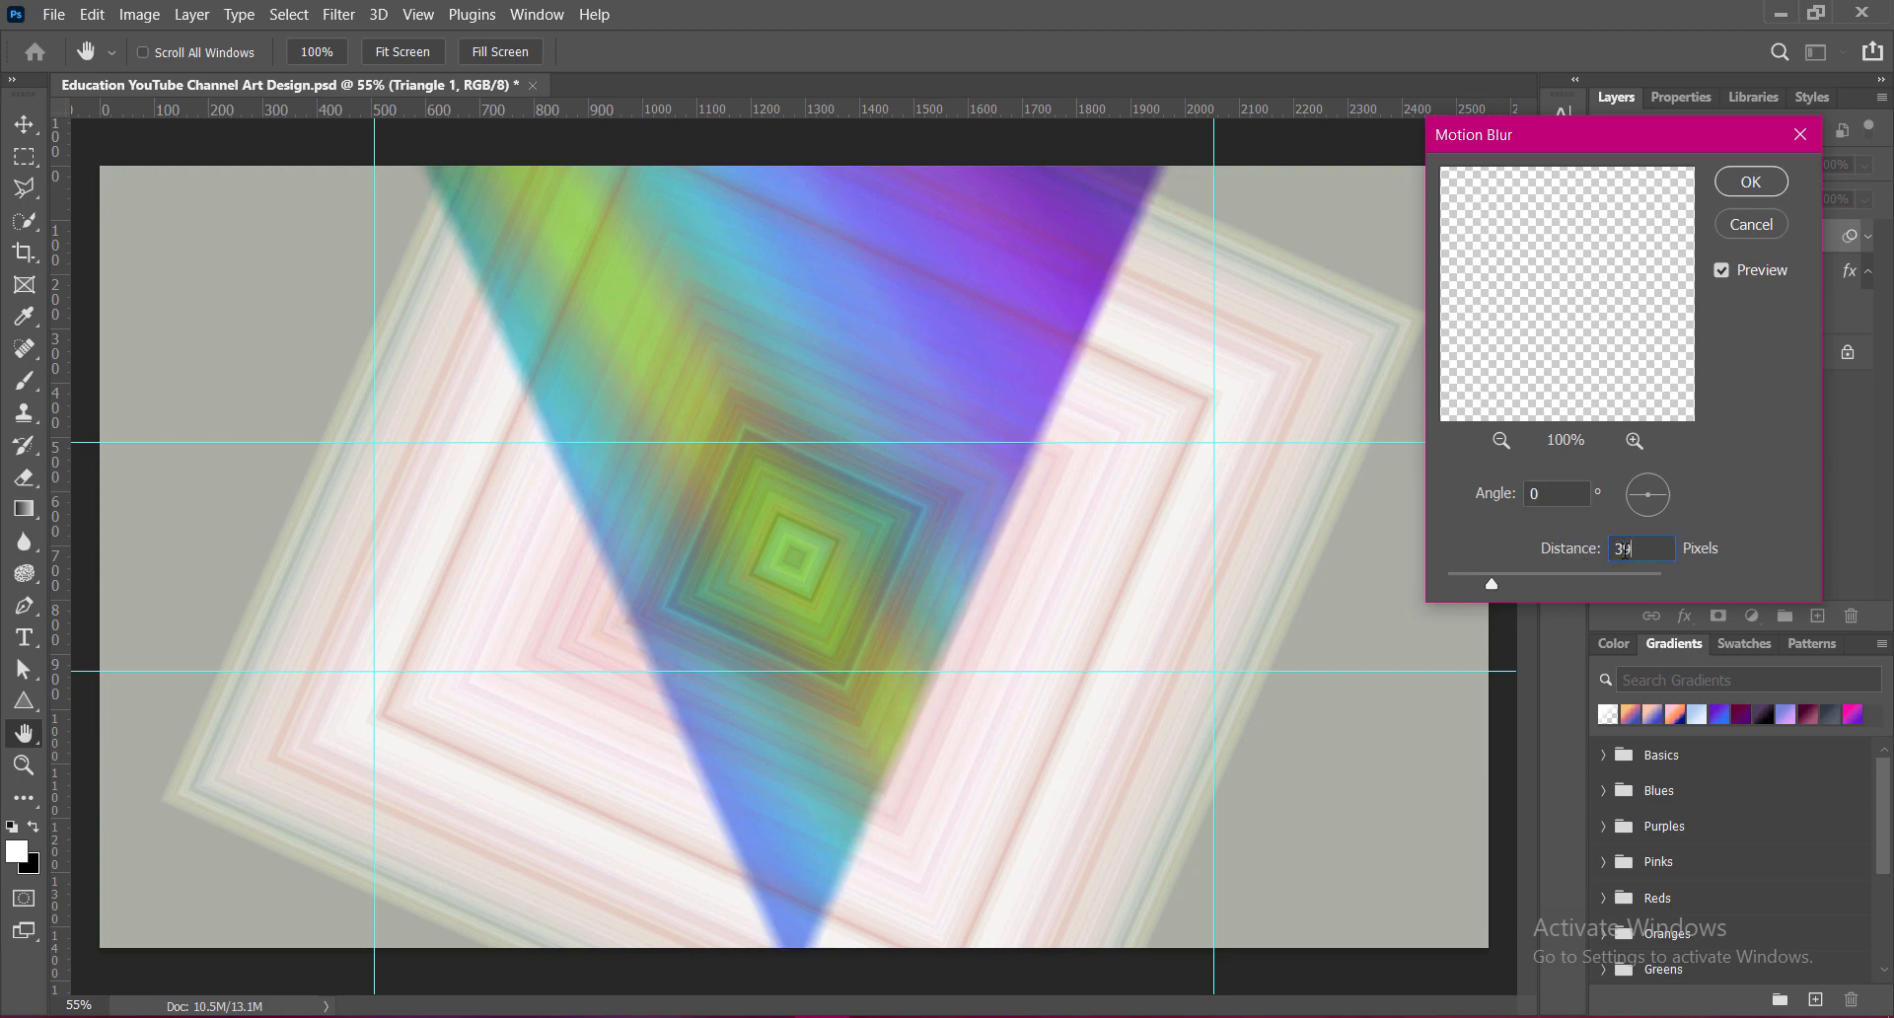
key("Return")
key("ctrl+s")
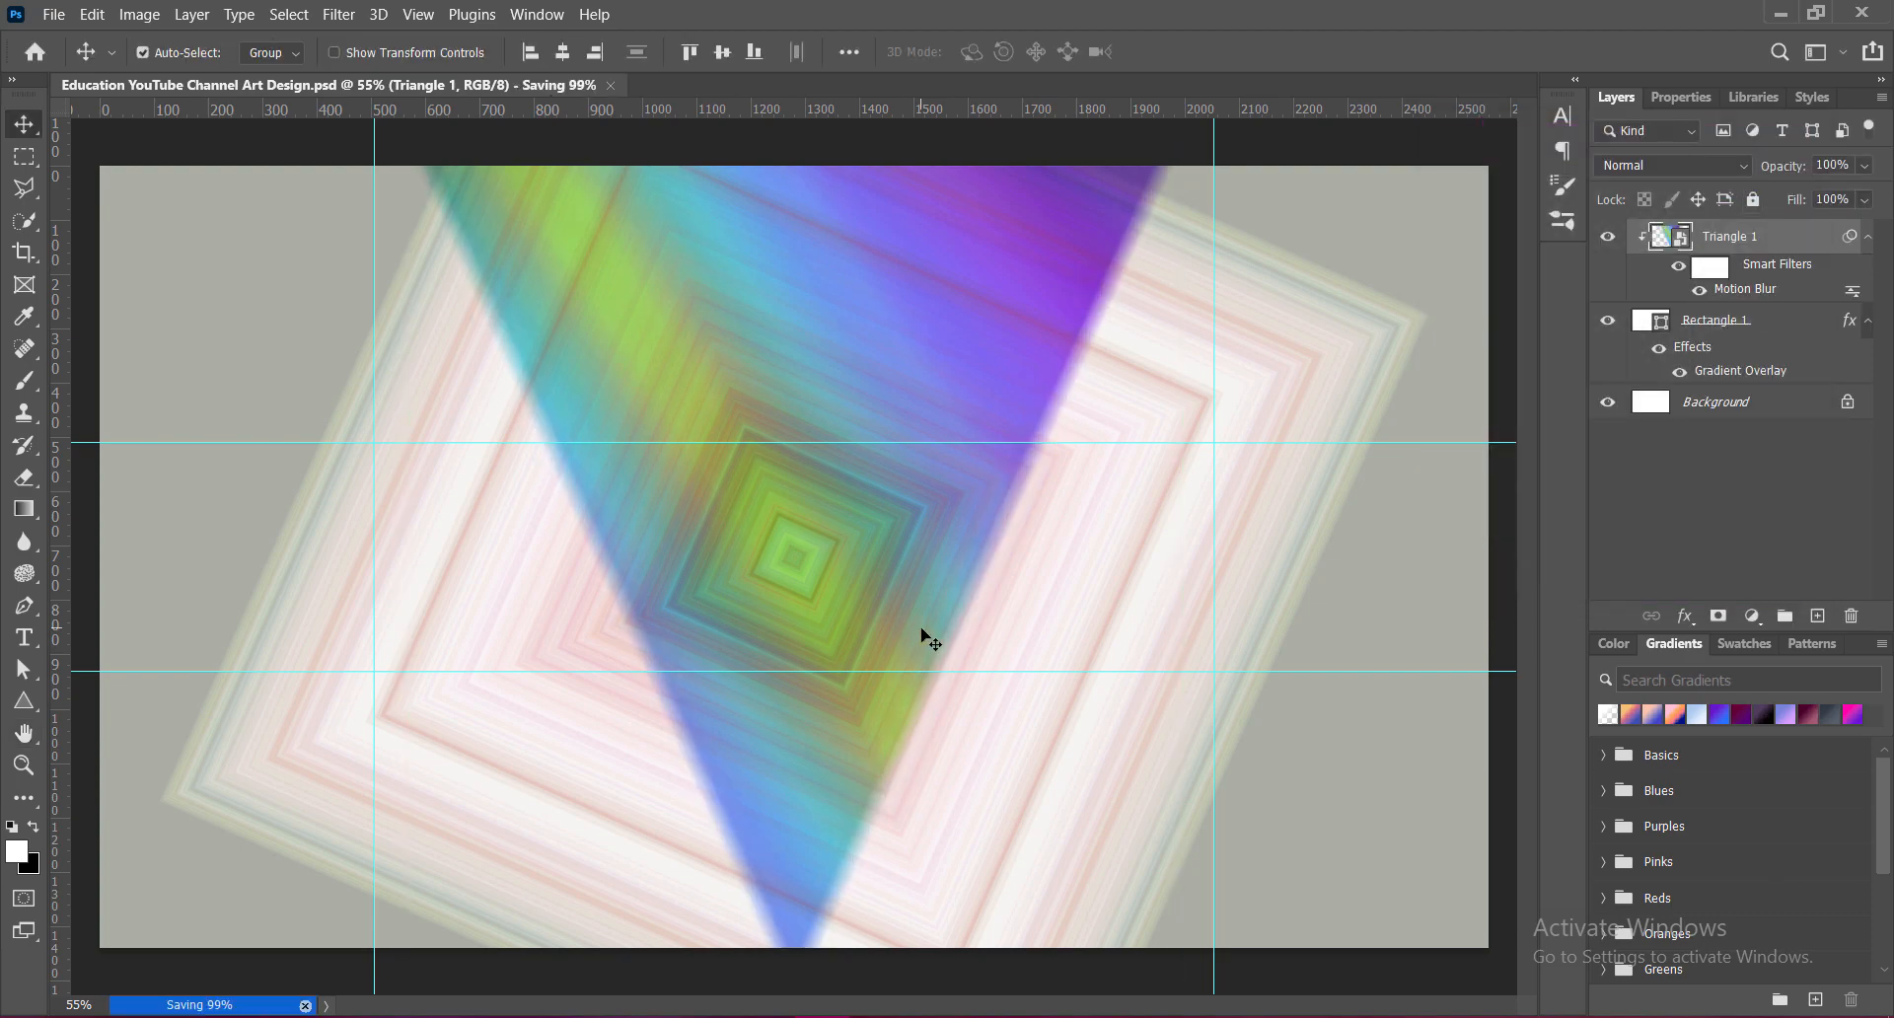
Step: Try the triangle layer unclipped at about 61% opacity, clip it back to the rectangle layer, and save
right_click(1798, 243)
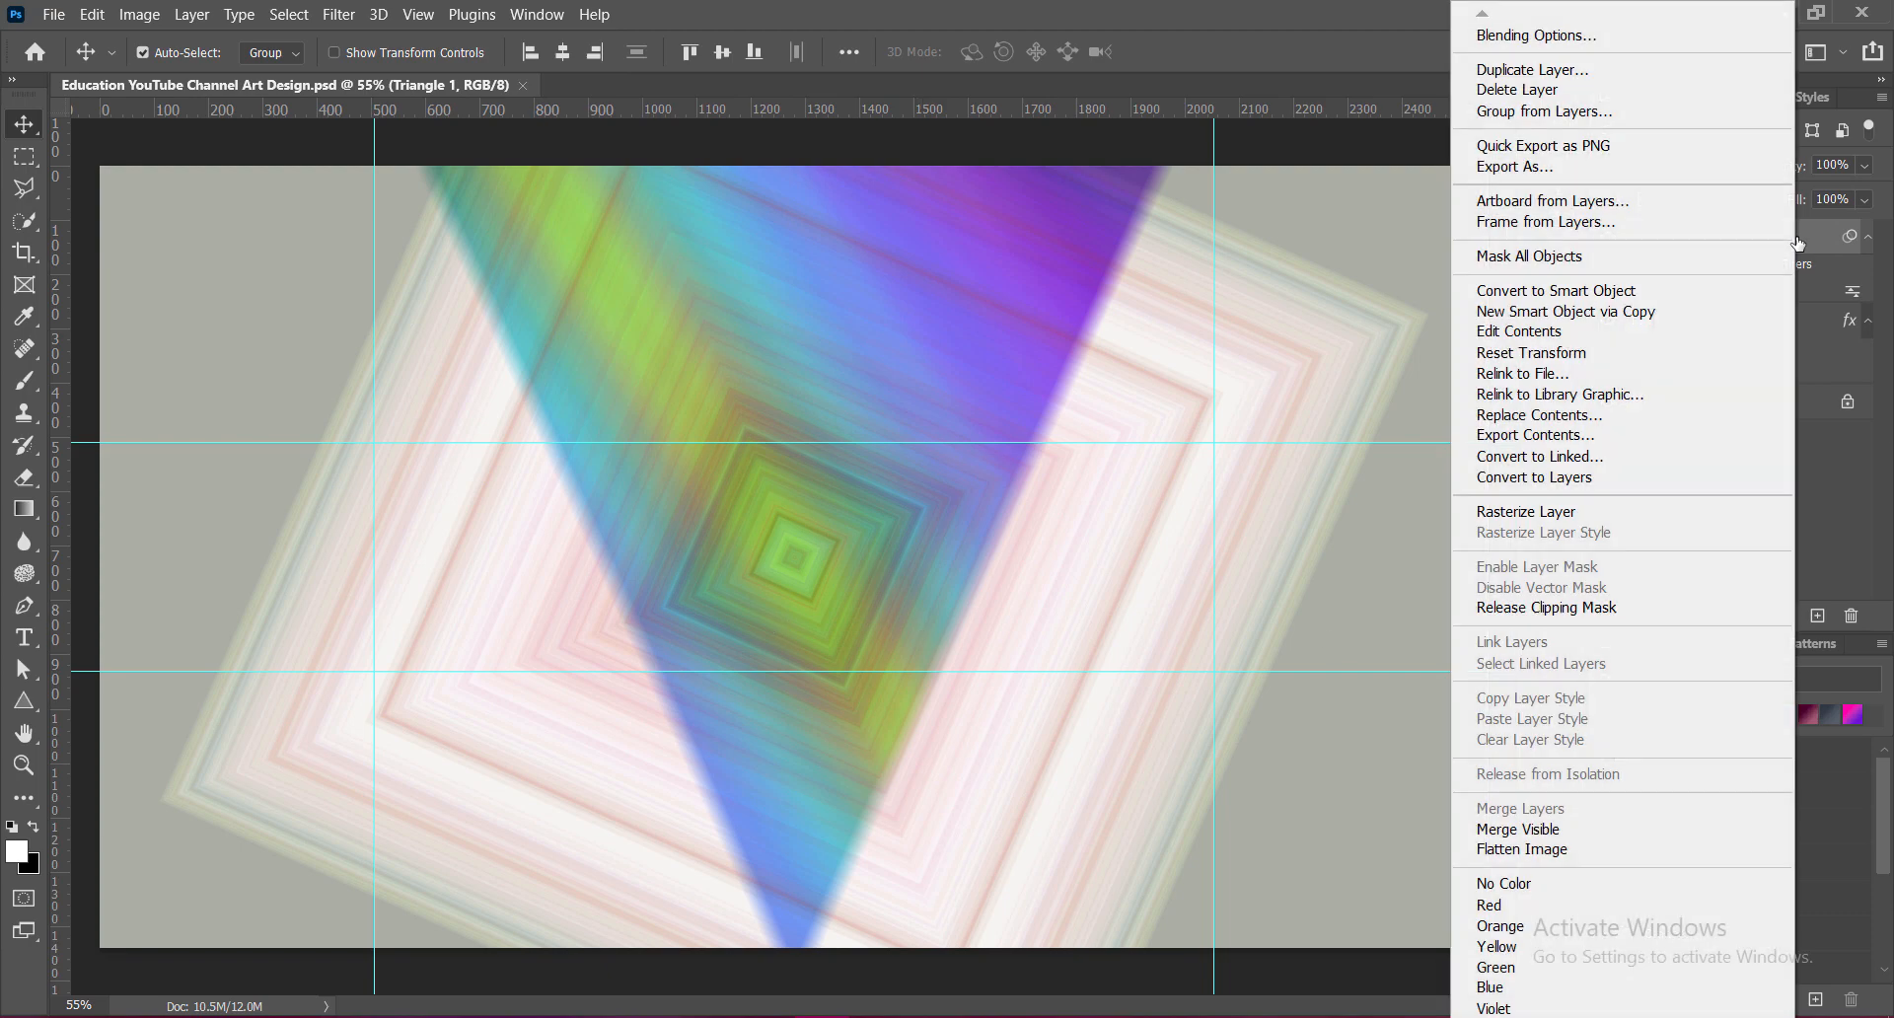
left_click(1638, 607)
left_click(1865, 166)
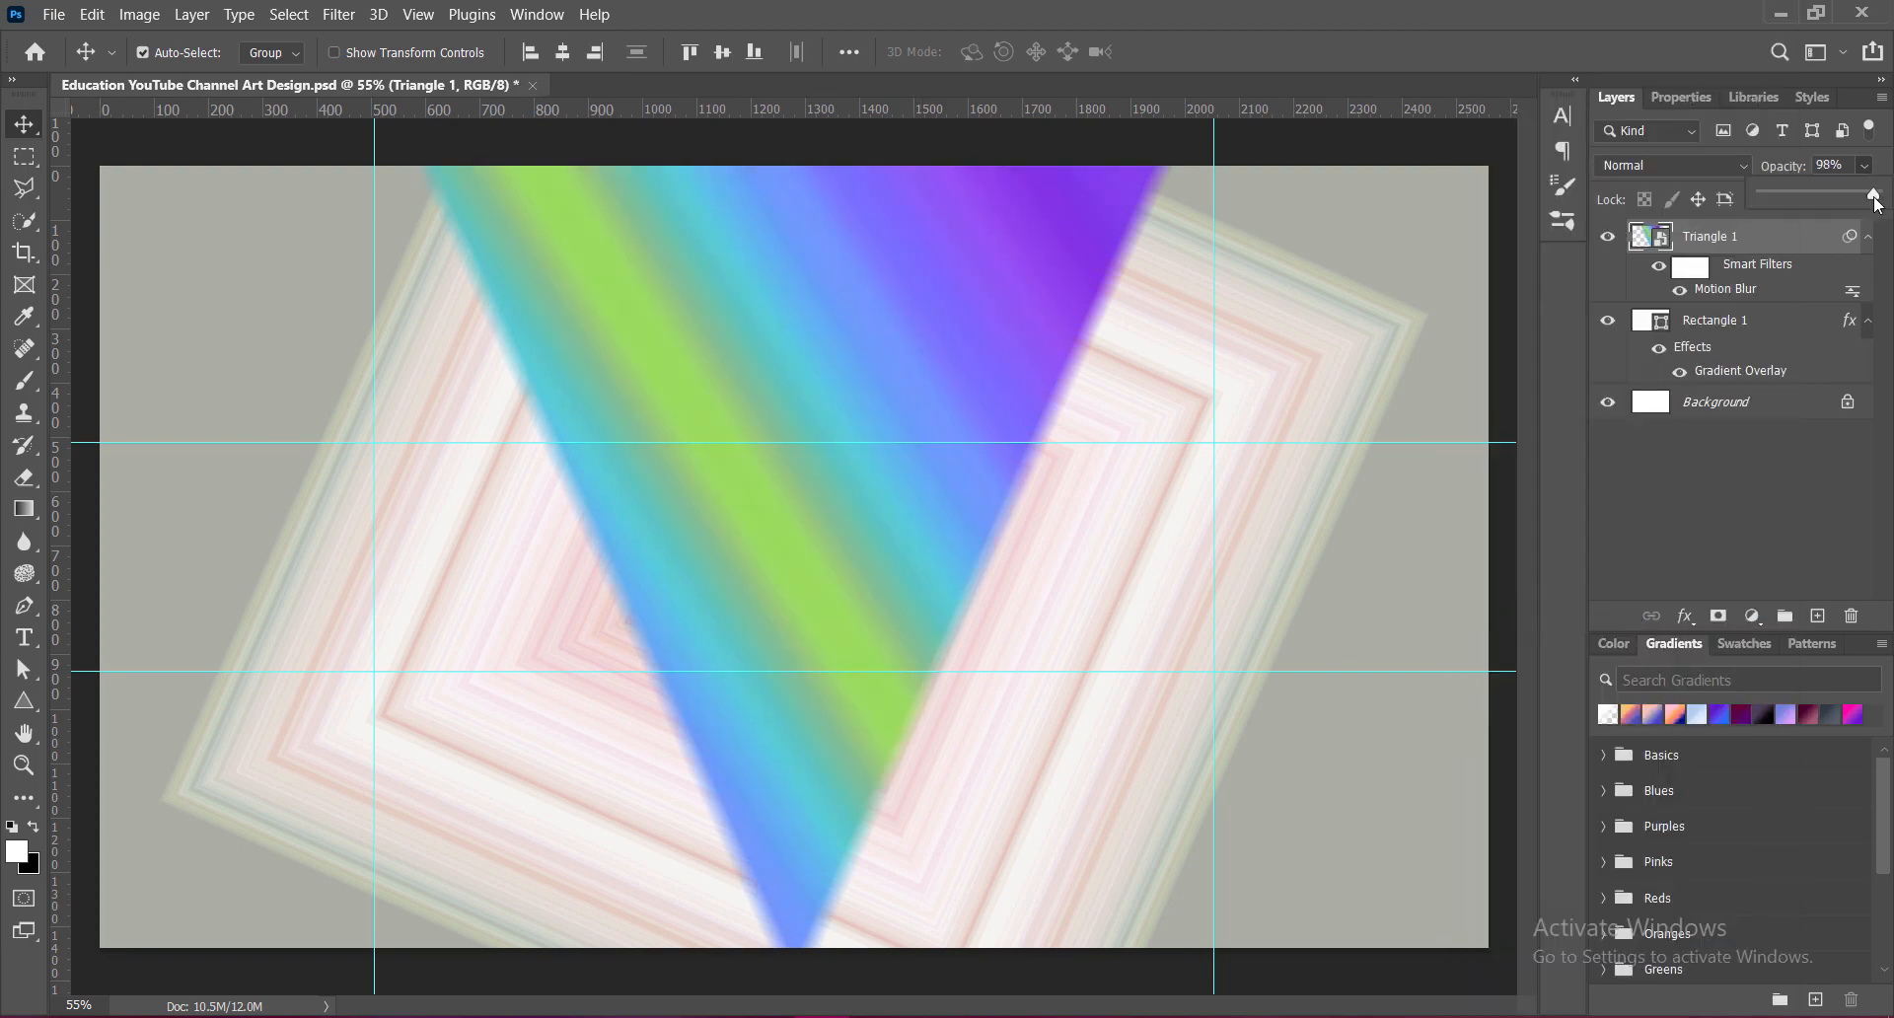
left_click_drag(1880, 194, 1837, 218)
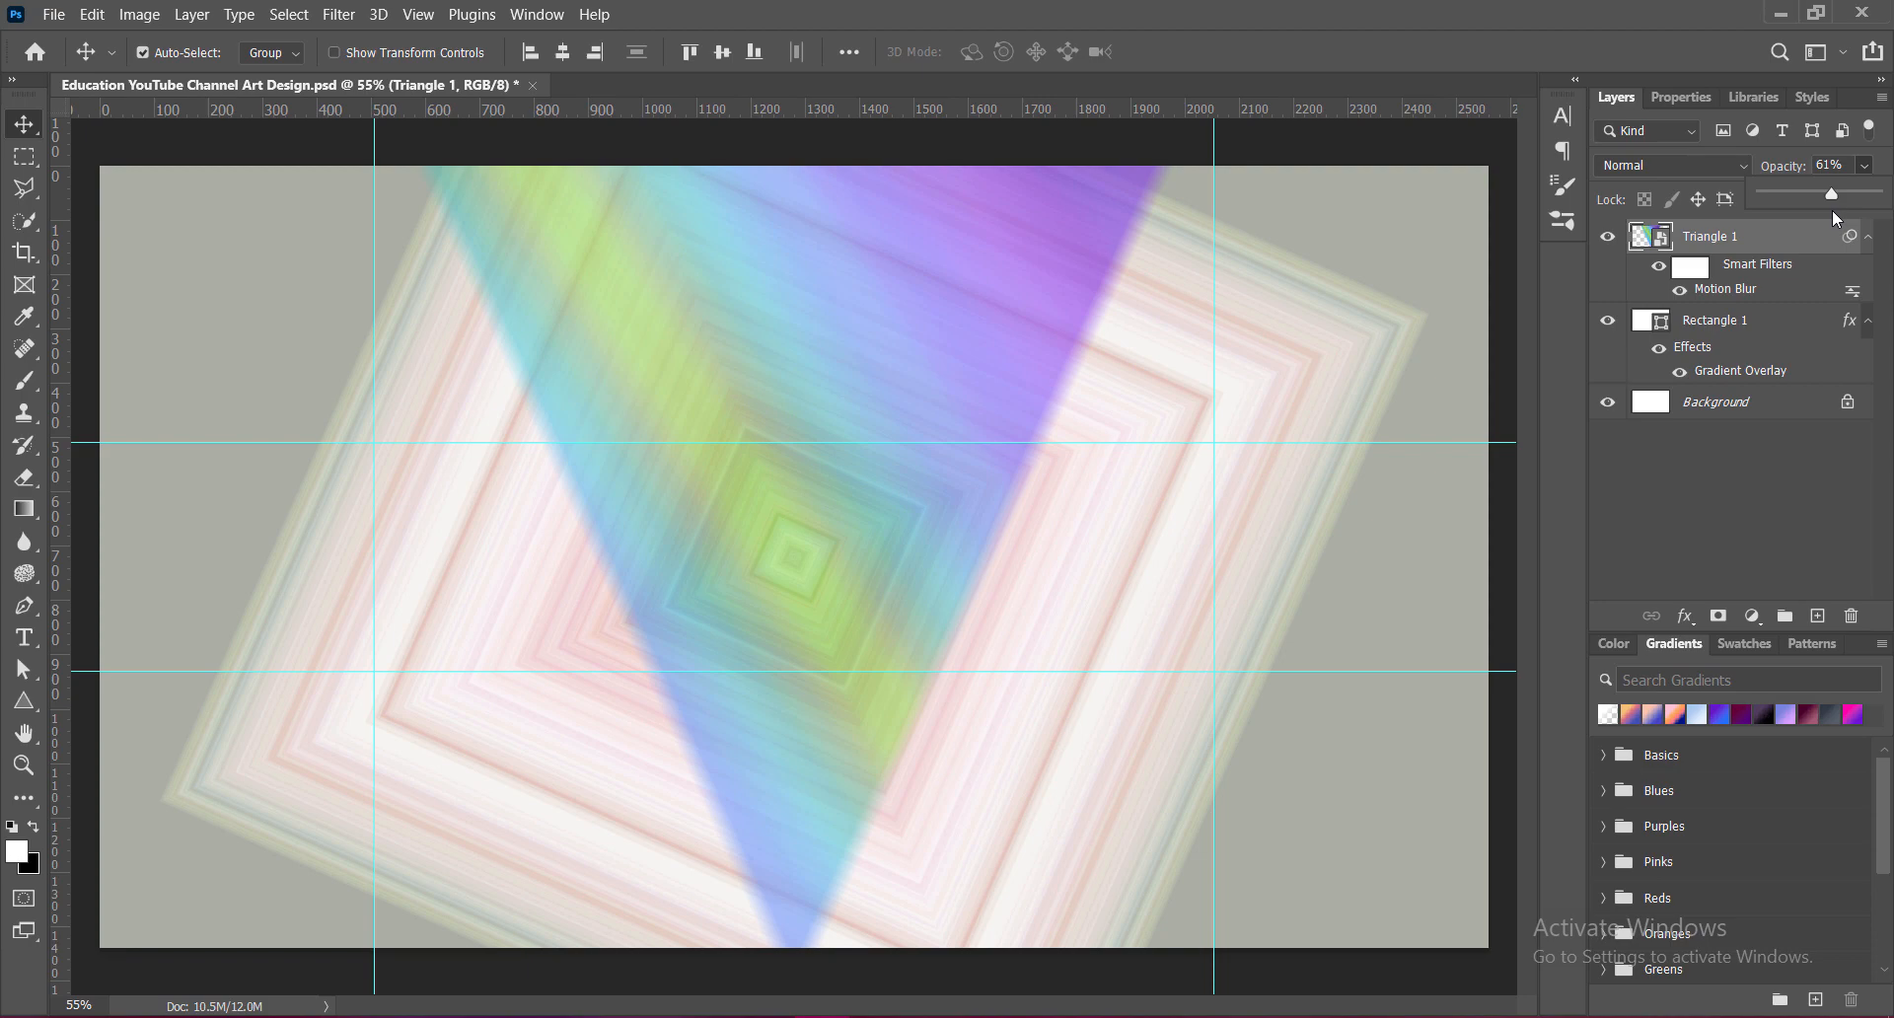
key("Escape")
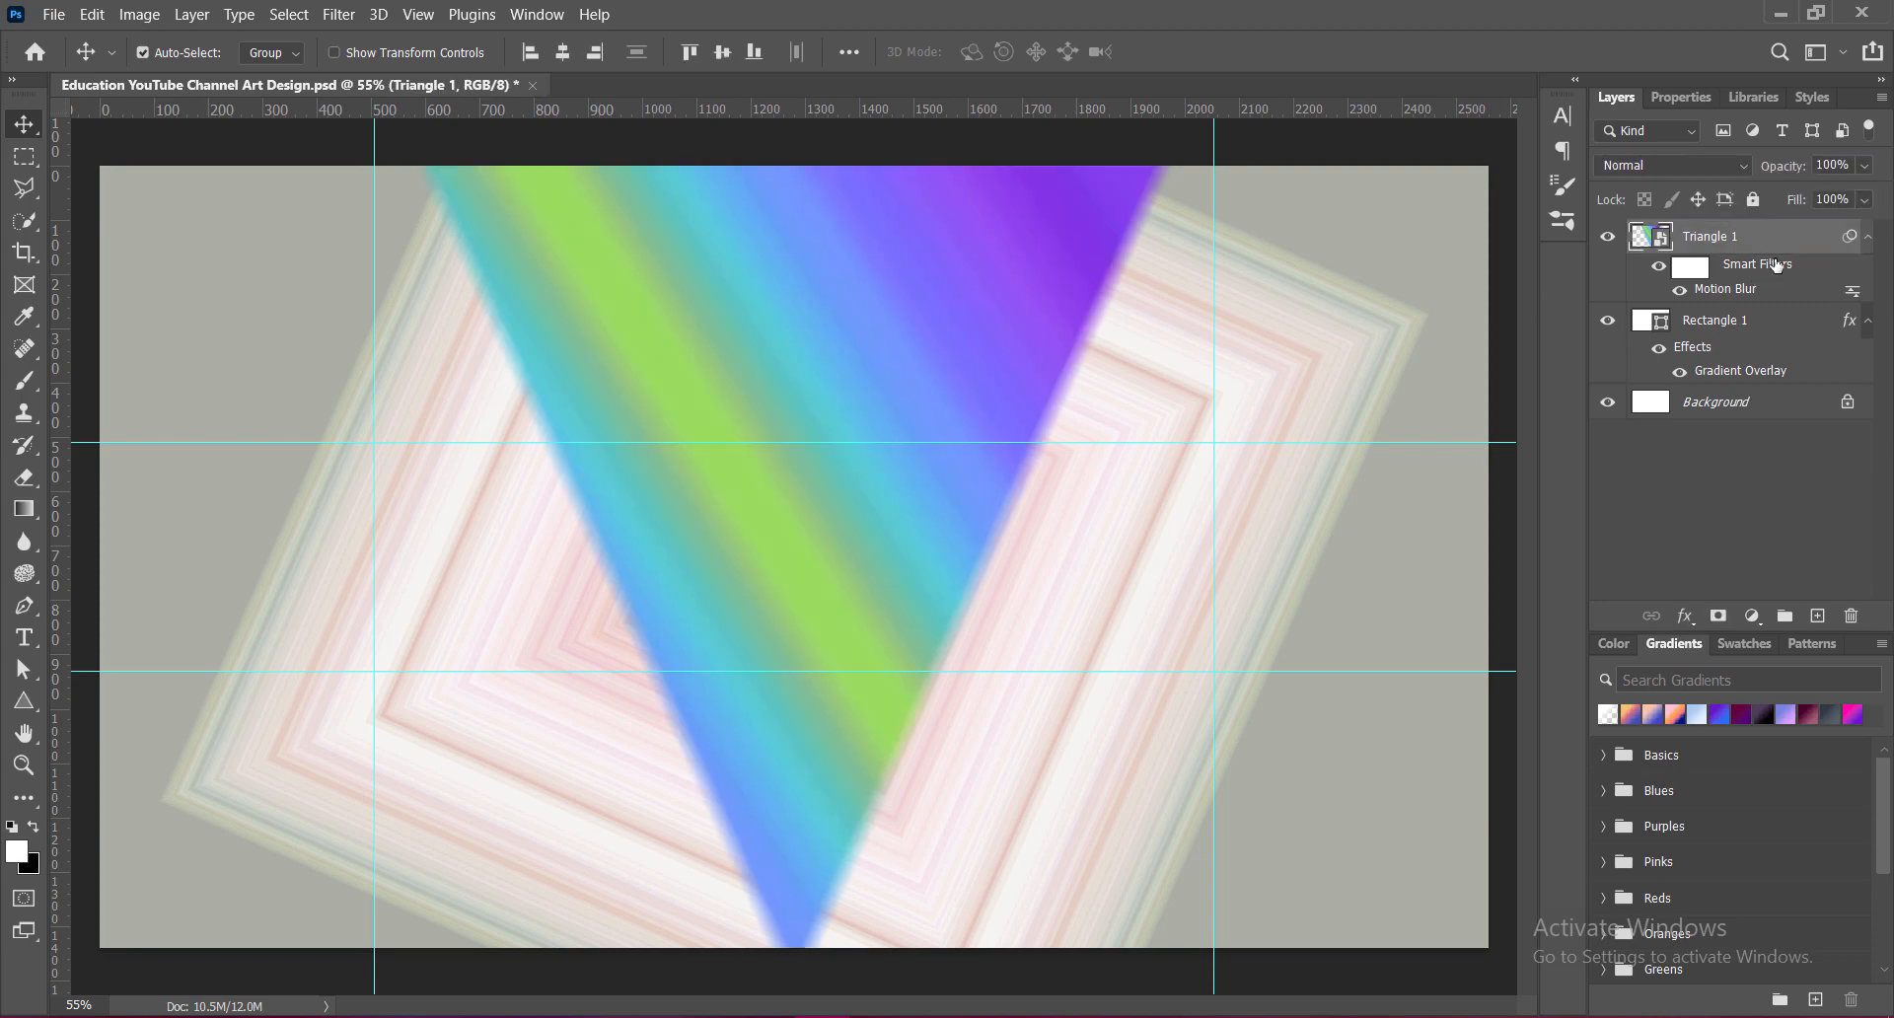
right_click(1788, 255)
left_click(1571, 607)
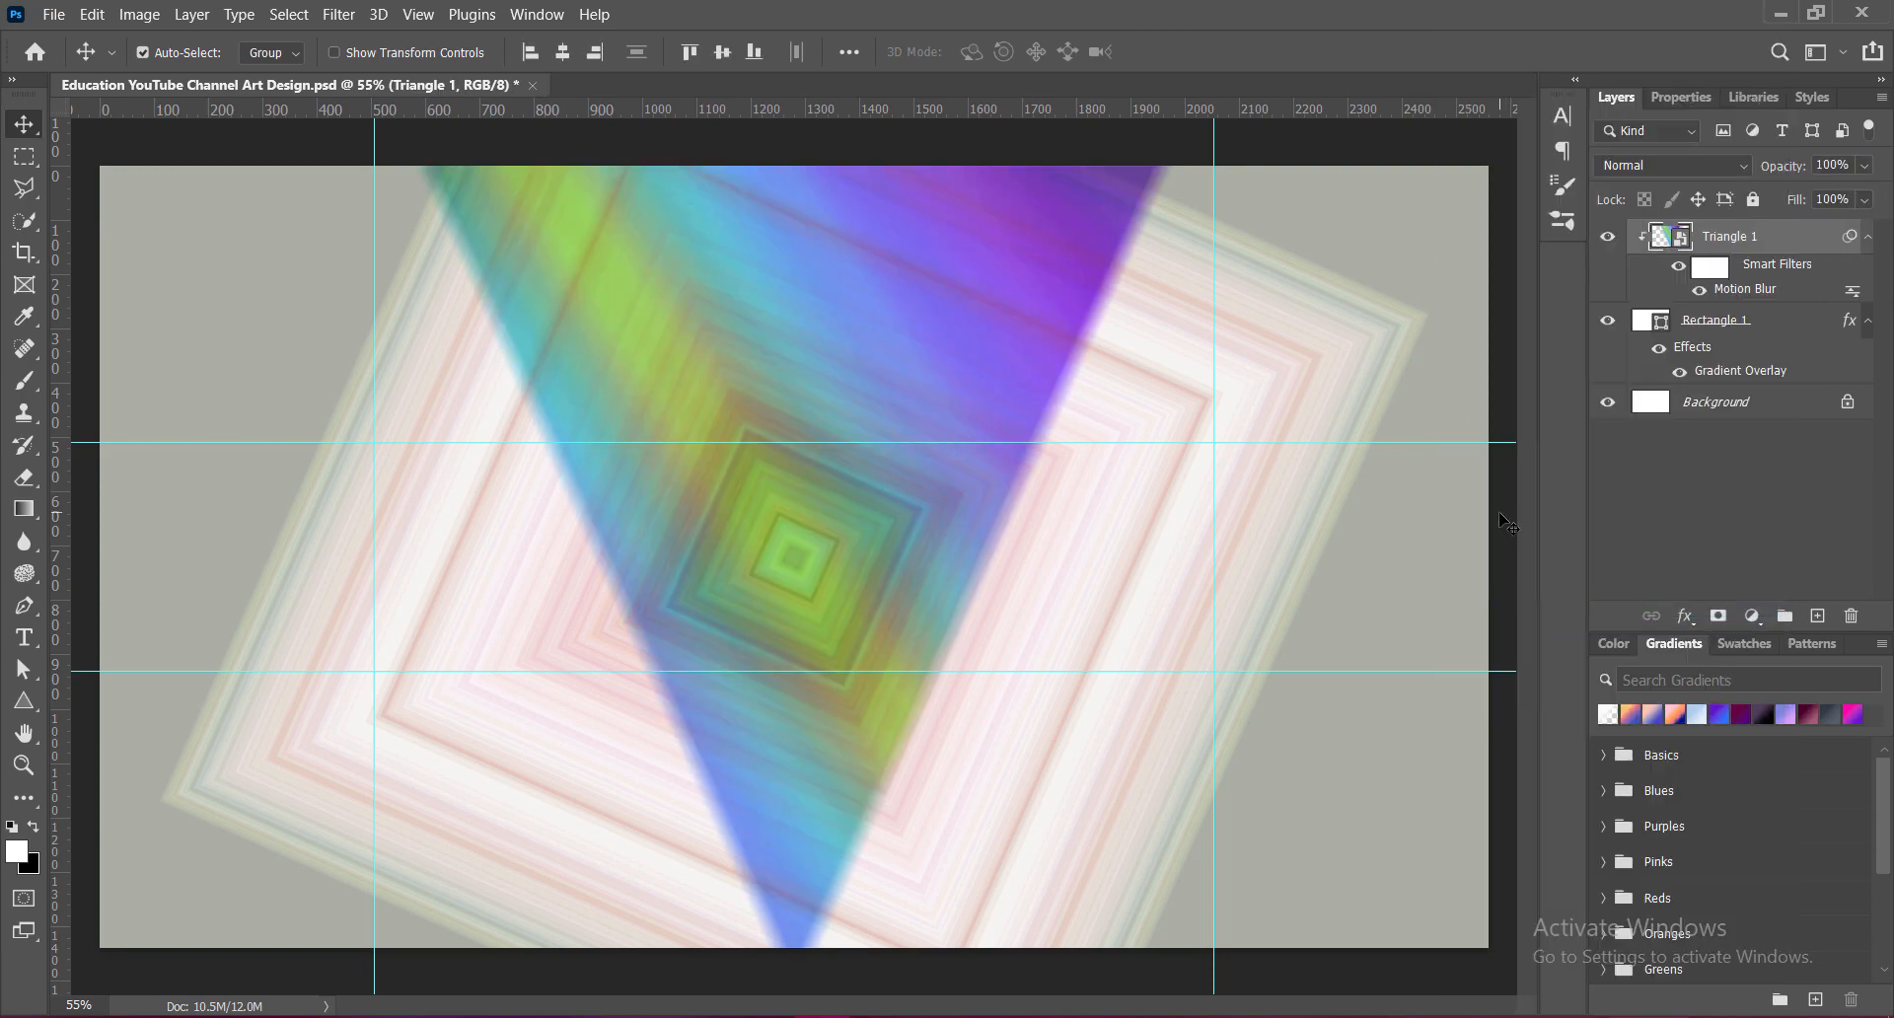
left_click(1507, 523)
key("ctrl+s")
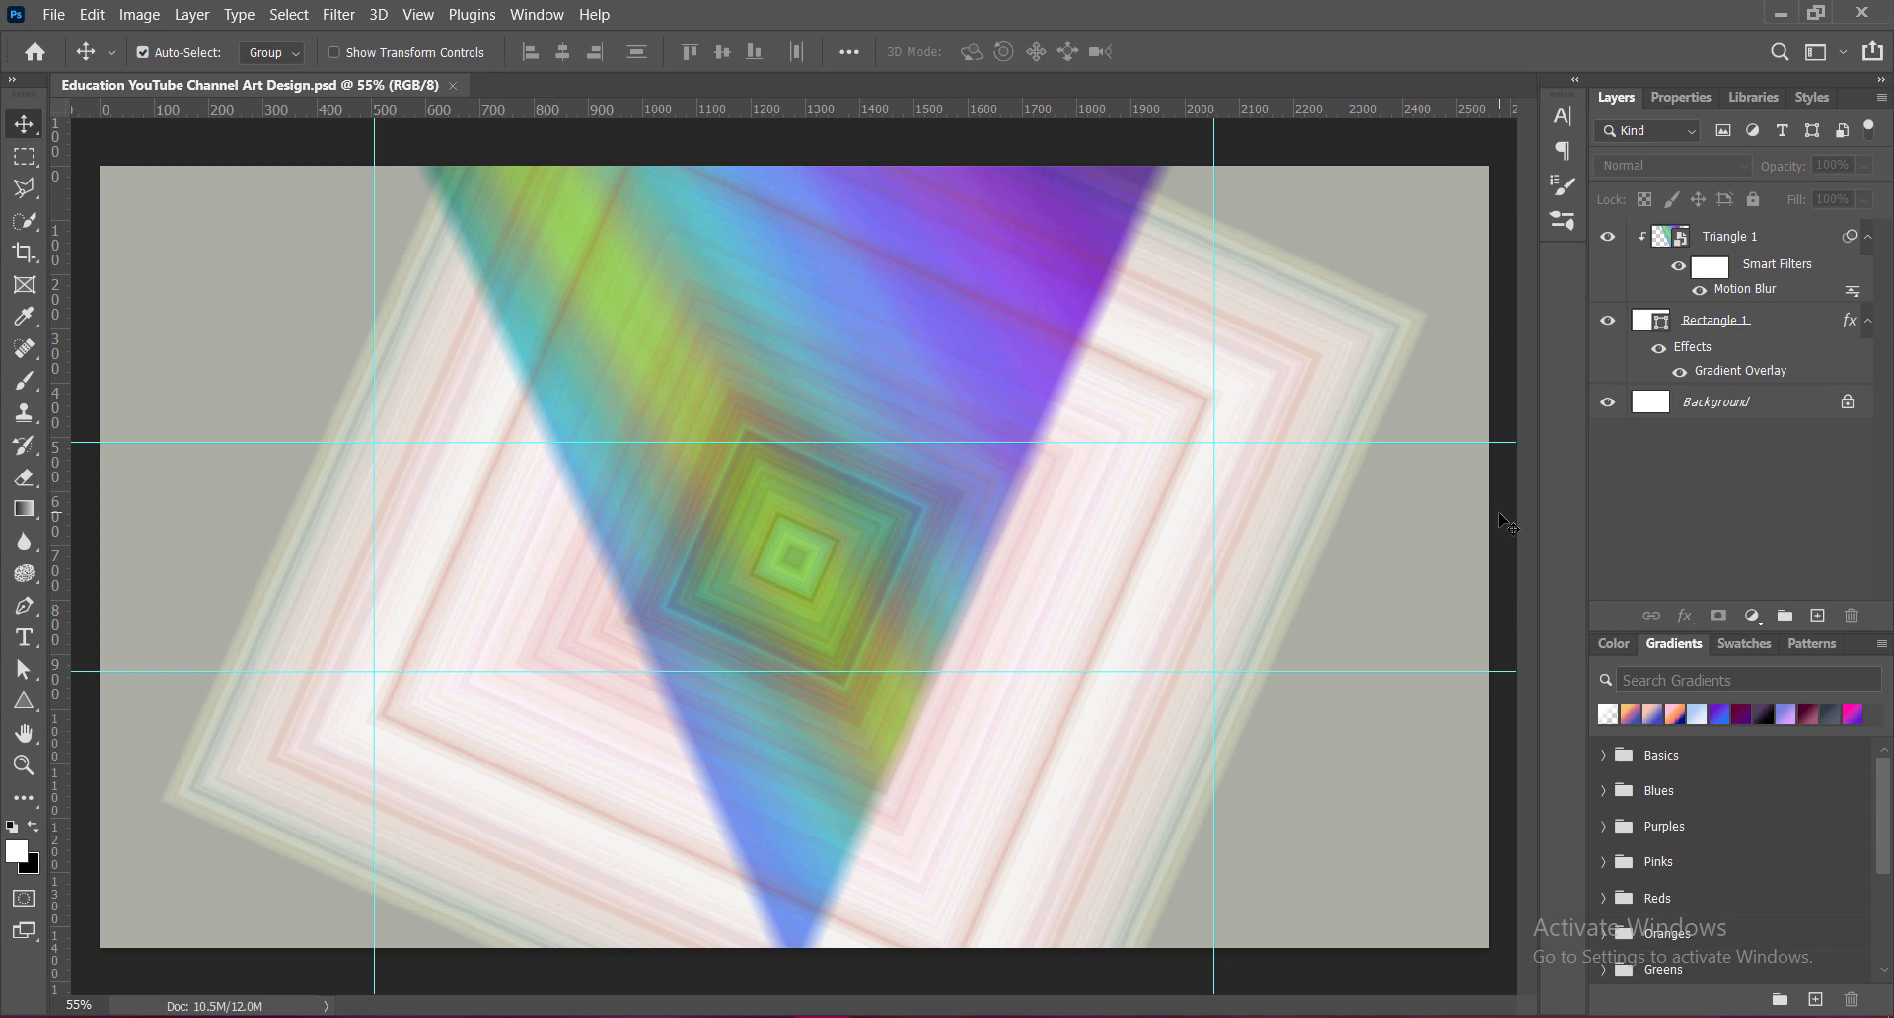
Step: Stretch the clipped triangle outward on both sides to about the two vertical guides and save the document
left_click(1786, 237)
key("ctrl+t")
left_click(1008, 424)
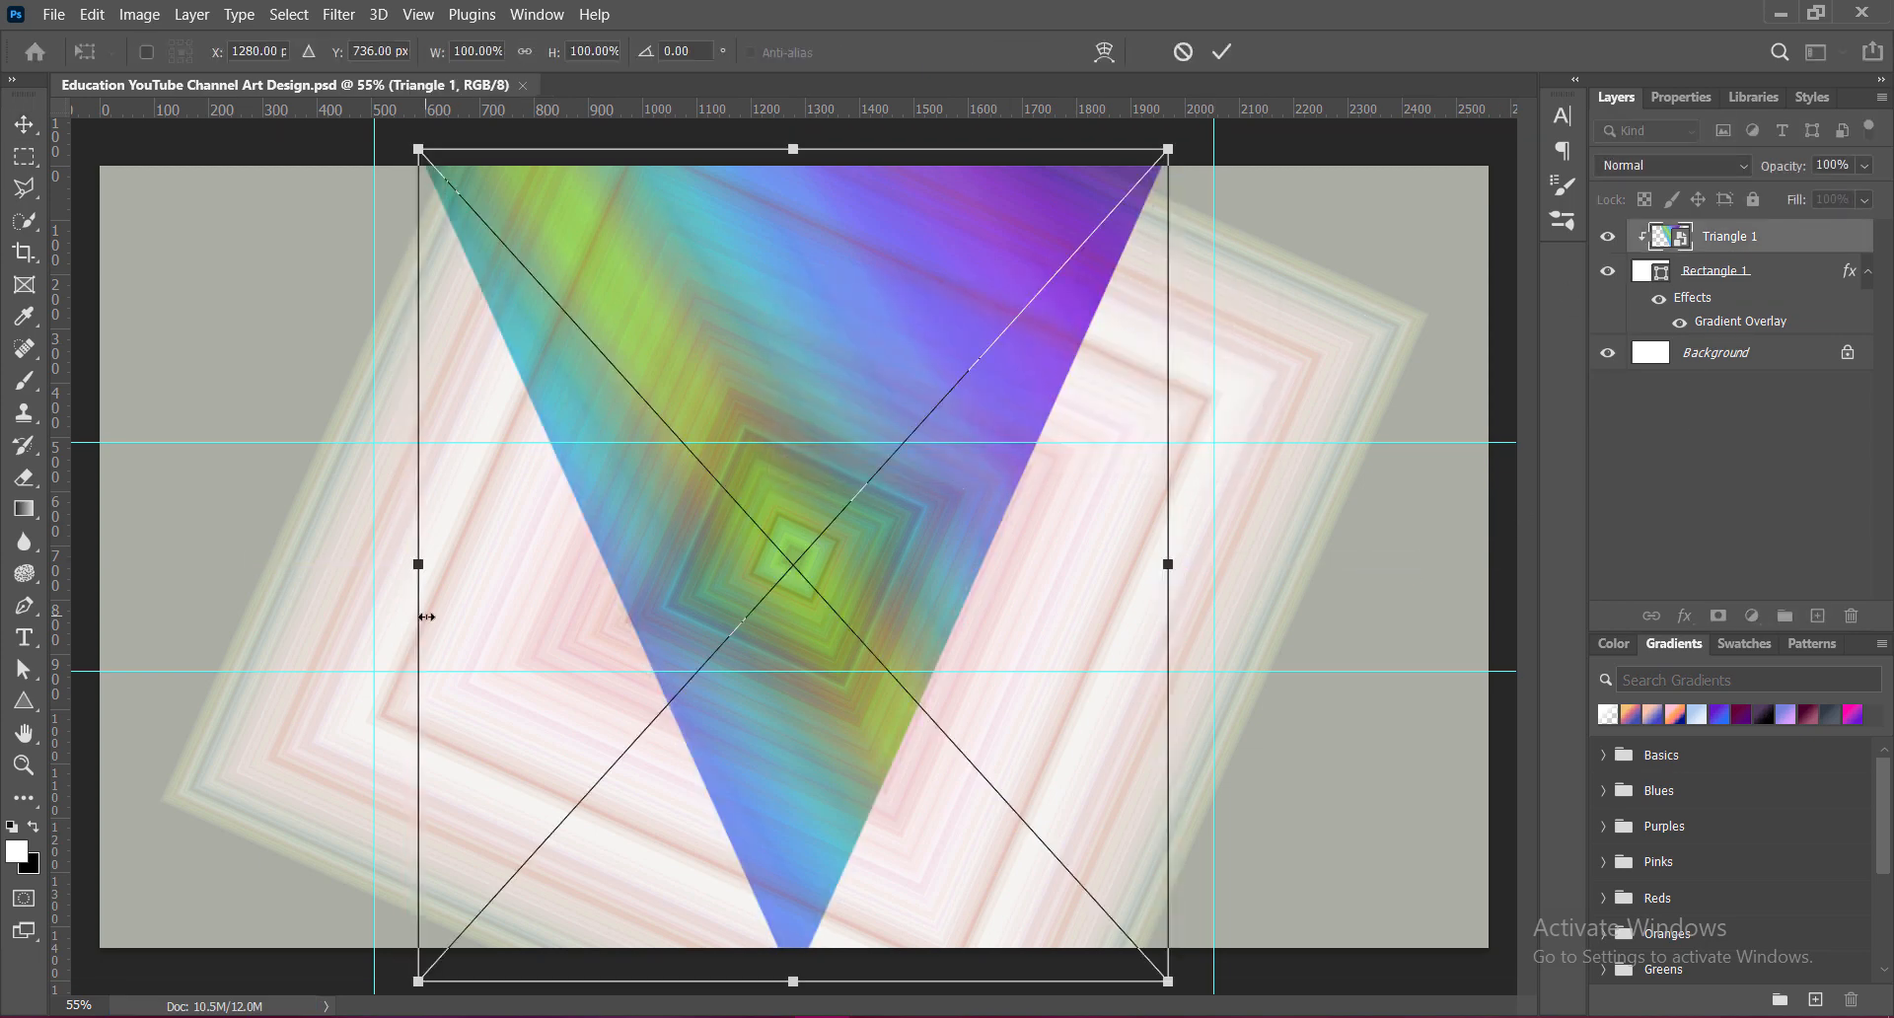
left_click_drag(419, 564, 375, 565)
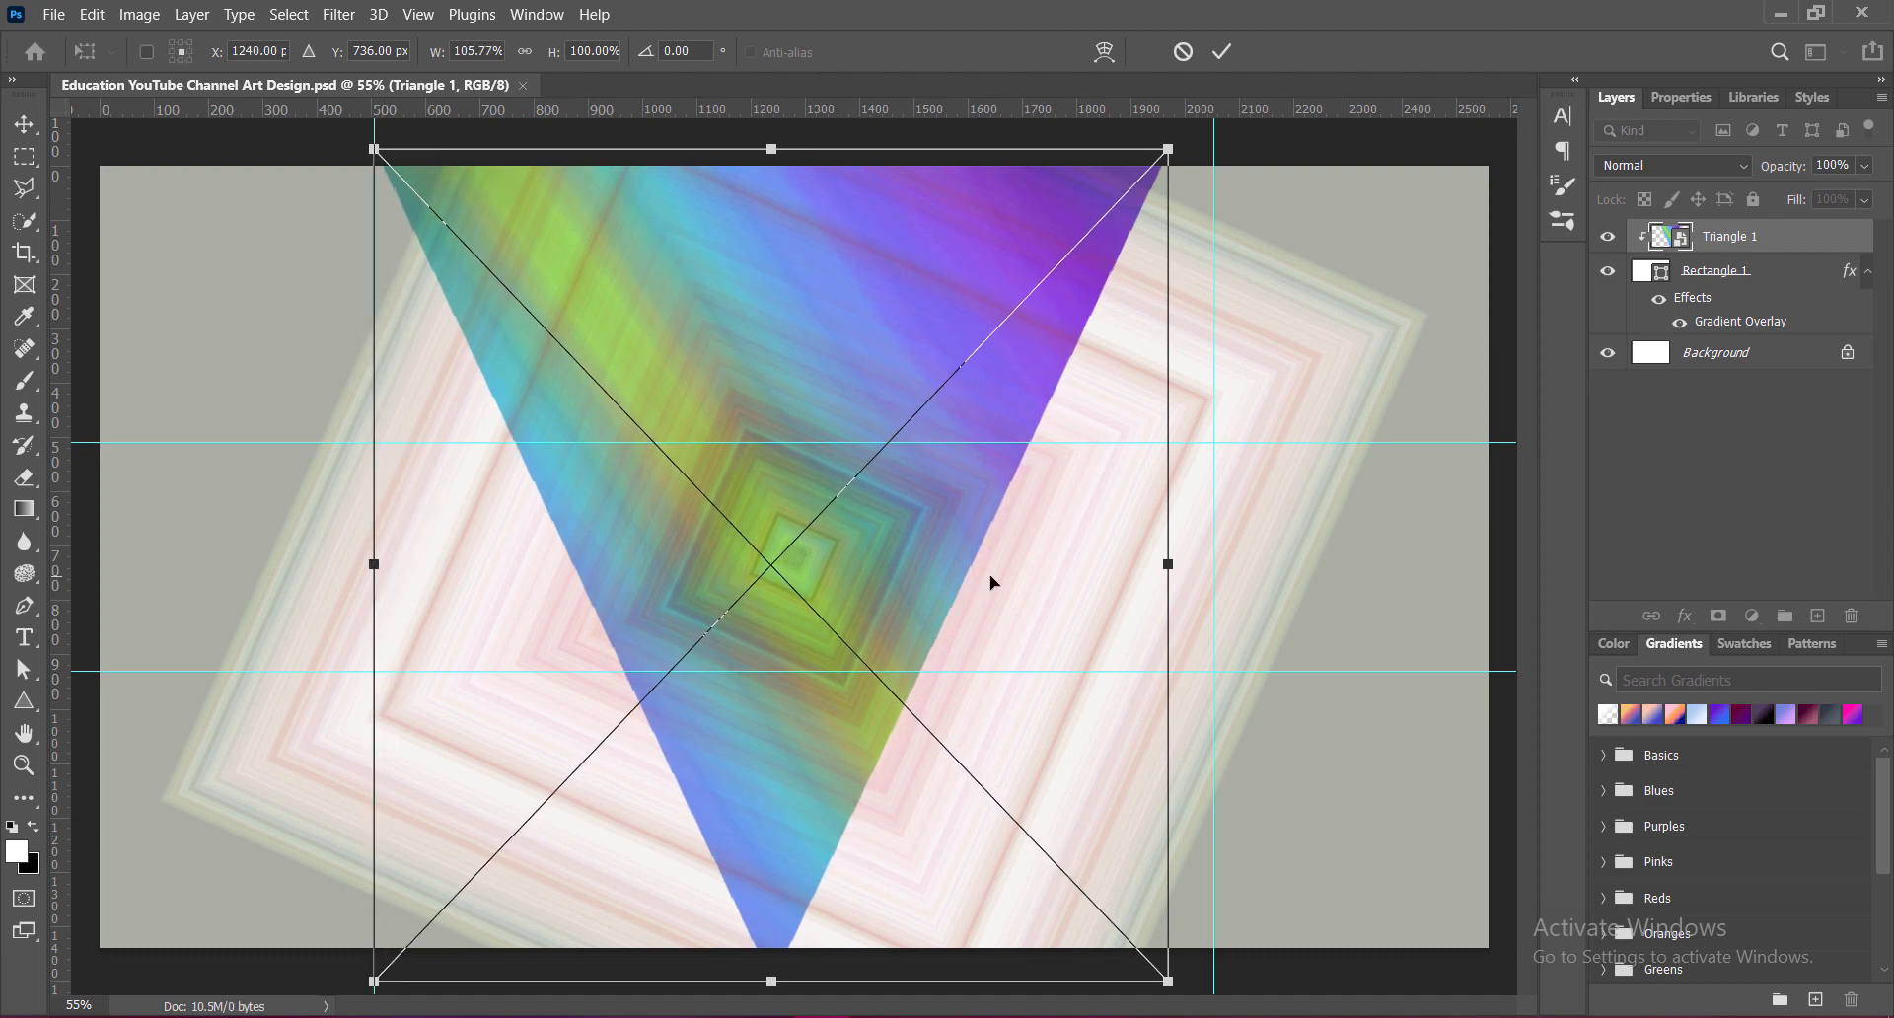
left_click_drag(1169, 564, 1205, 569)
double_click(807, 501)
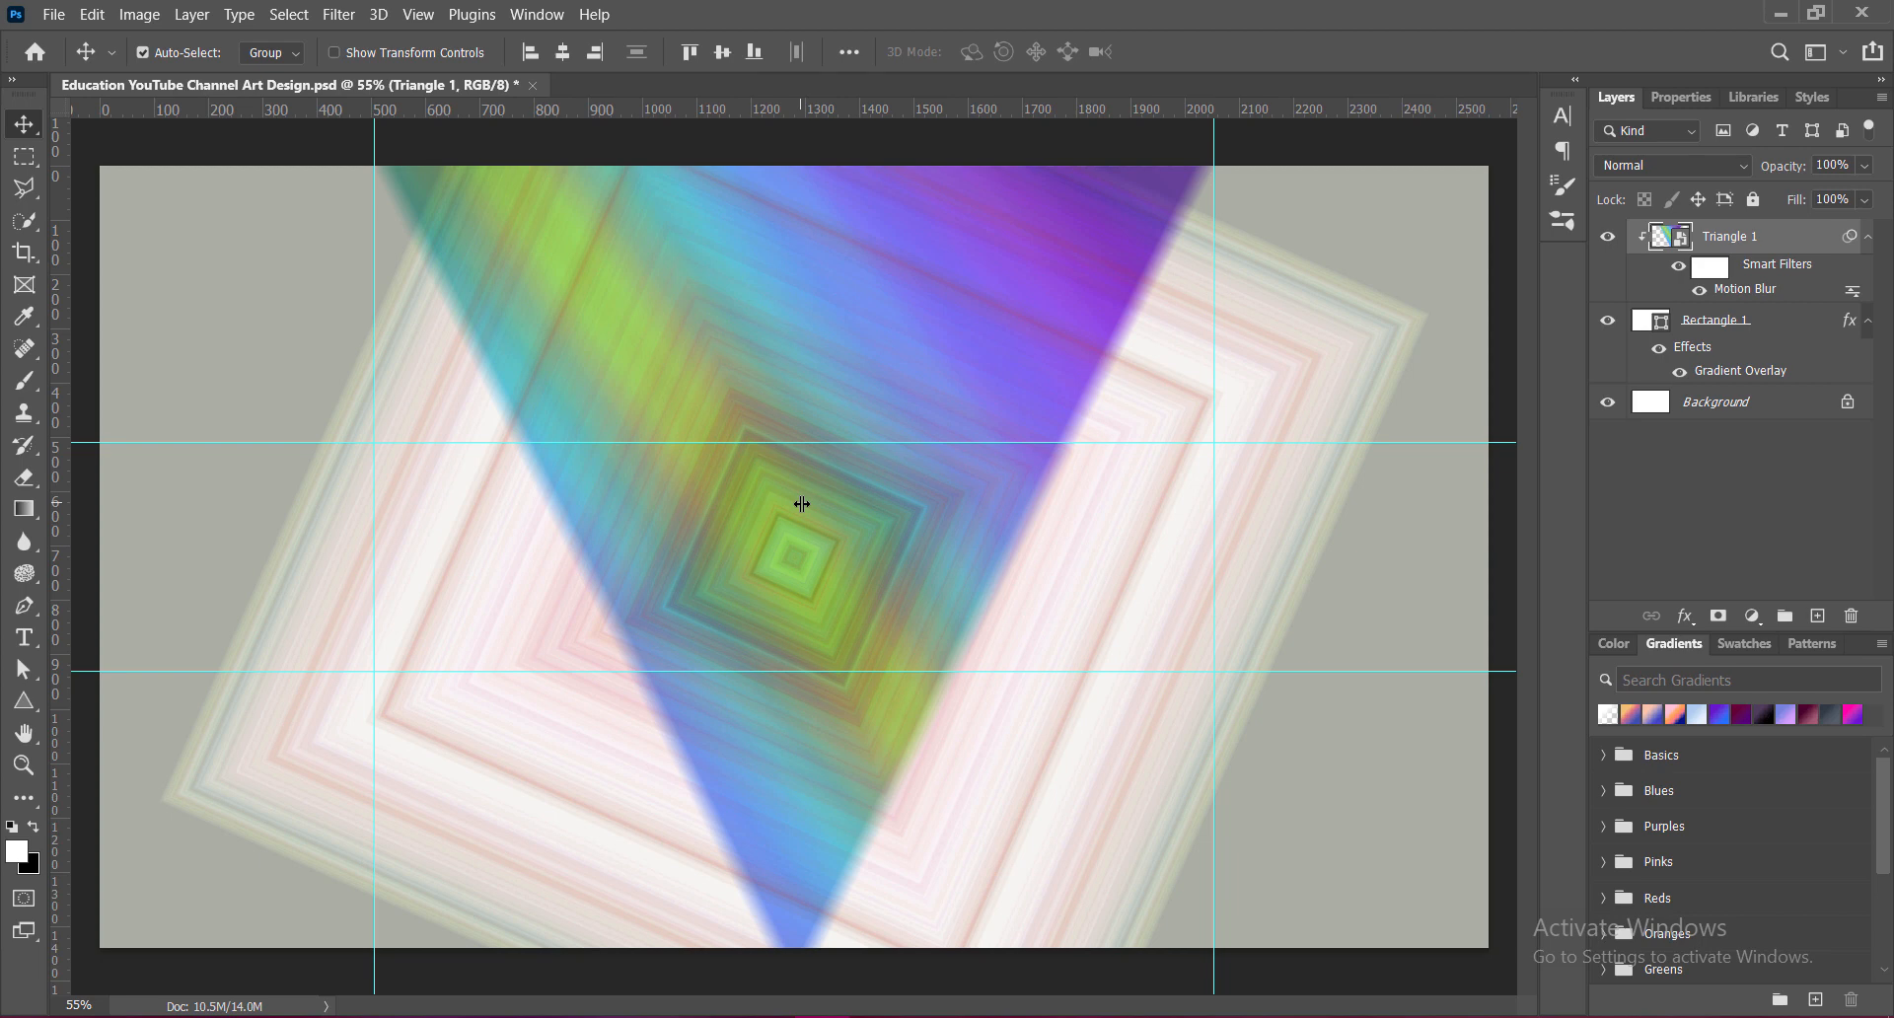
key("ctrl+s")
Step: On a new layer, draw a white triangle about 444 × 385 px over the colored triangle and flip it vertically
left_click(1818, 616)
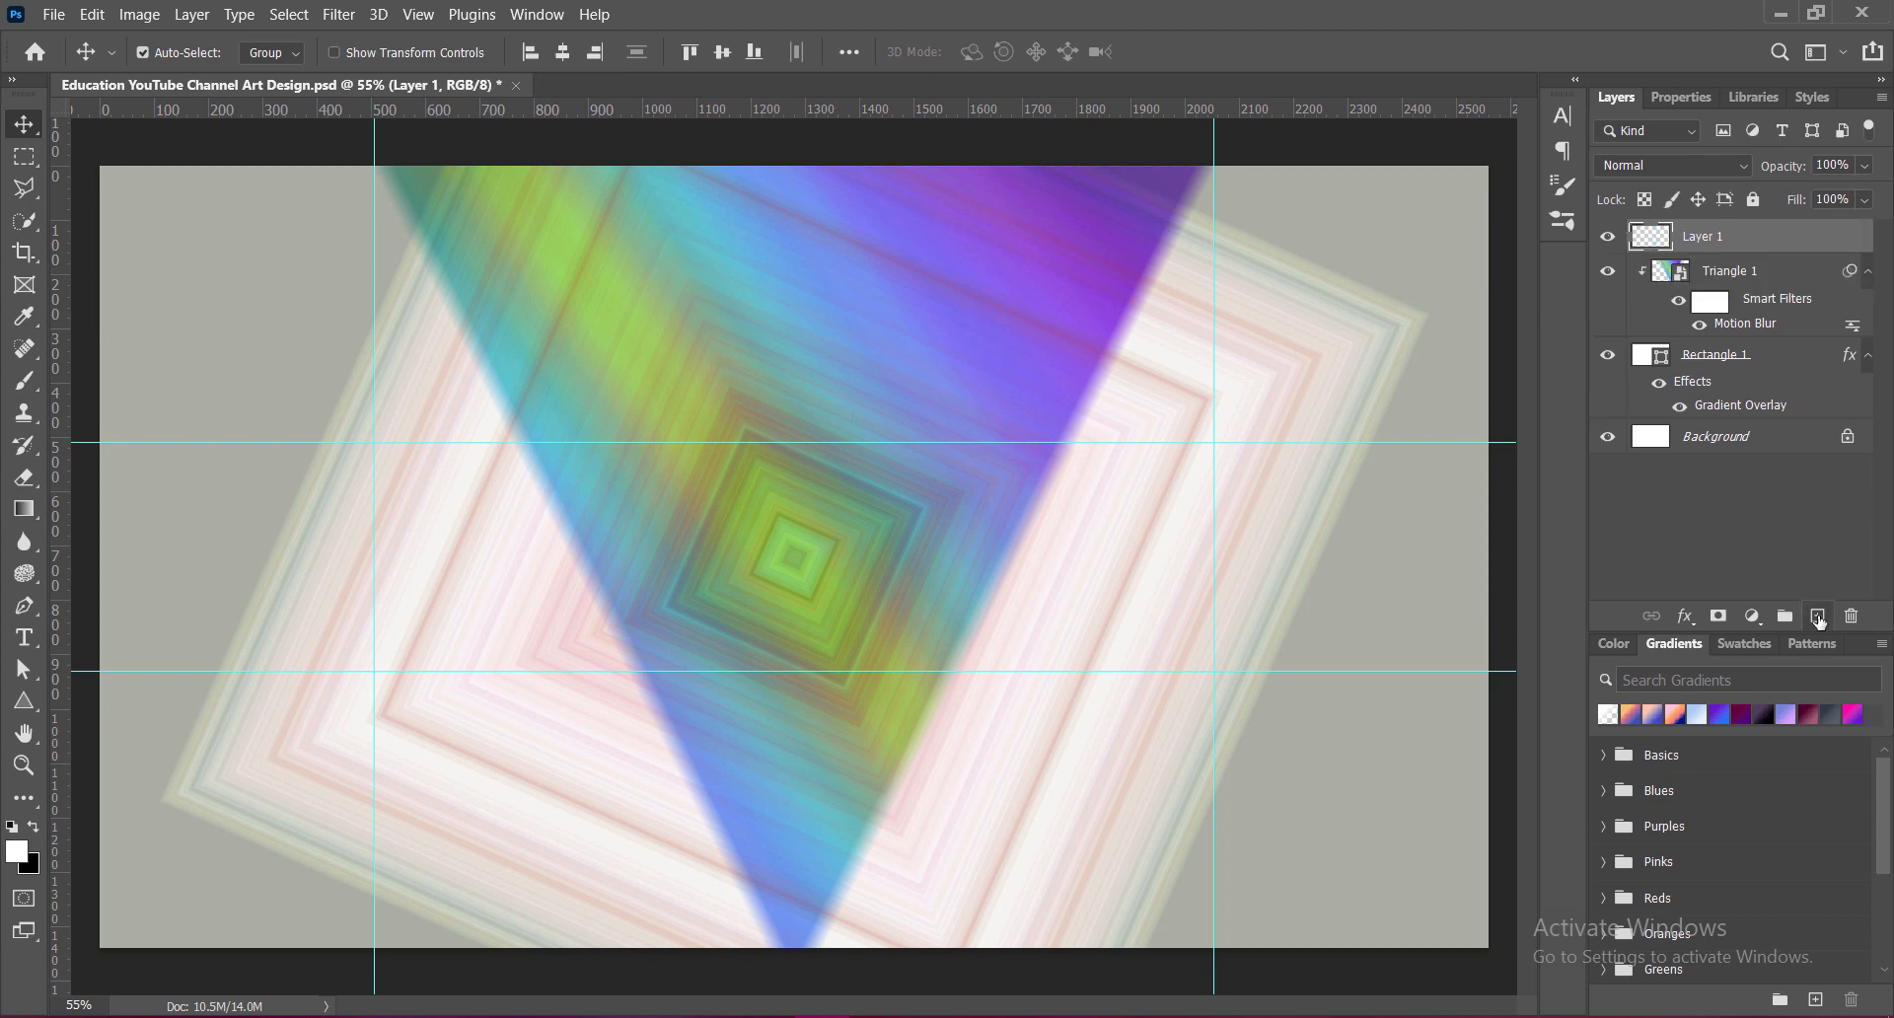
left_click(24, 701)
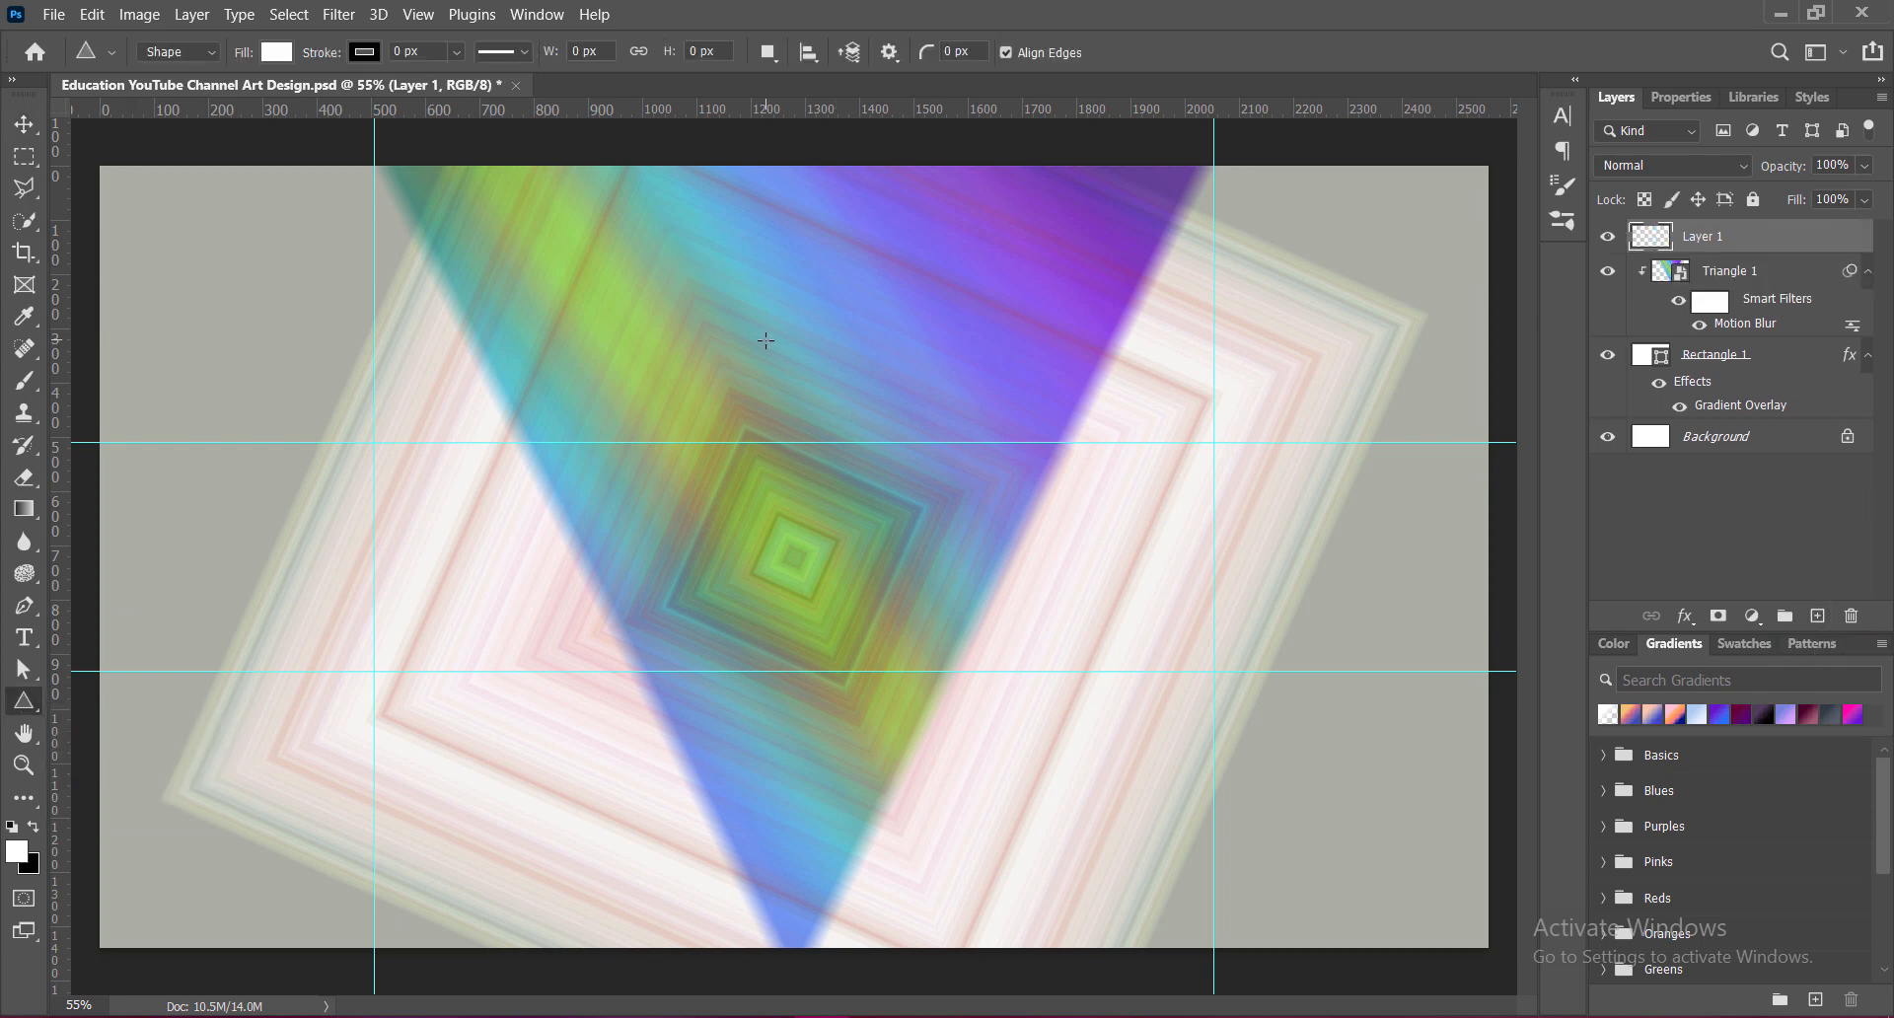
left_click_drag(775, 269, 1017, 819)
key("v")
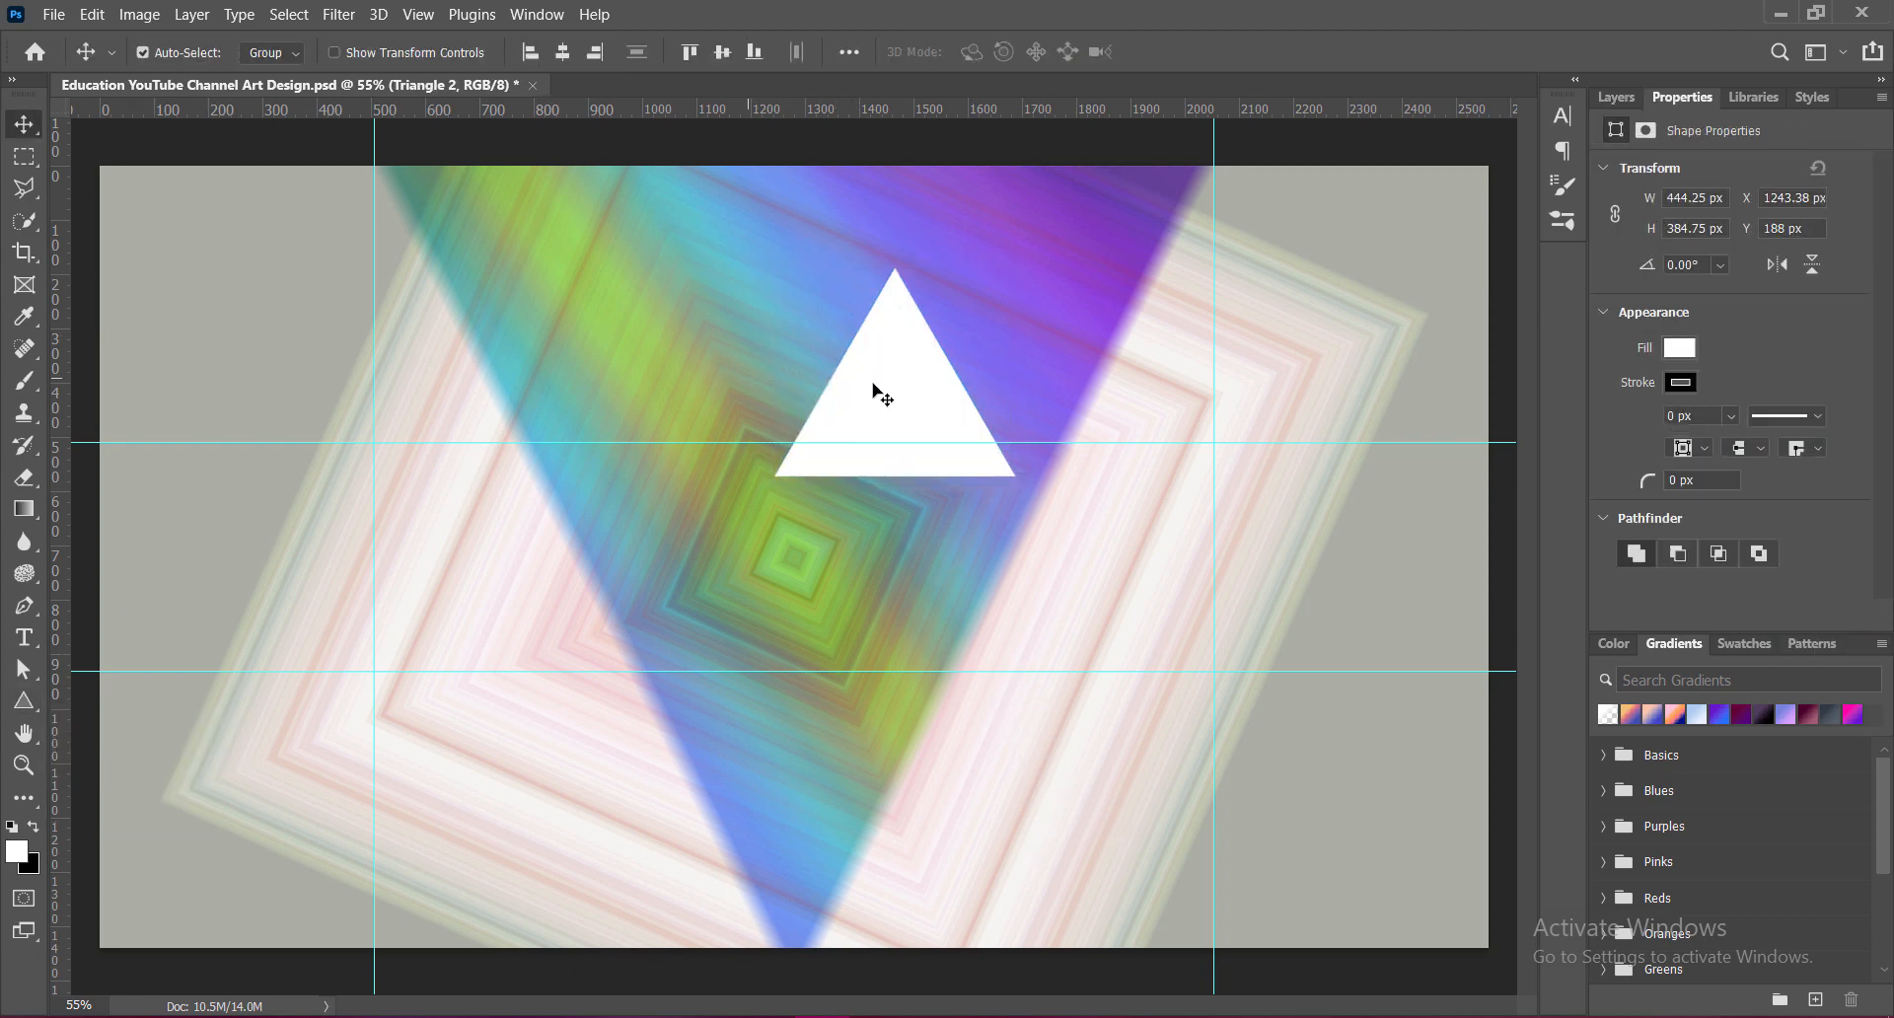
key("ctrl+t")
right_click(890, 385)
left_click(949, 879)
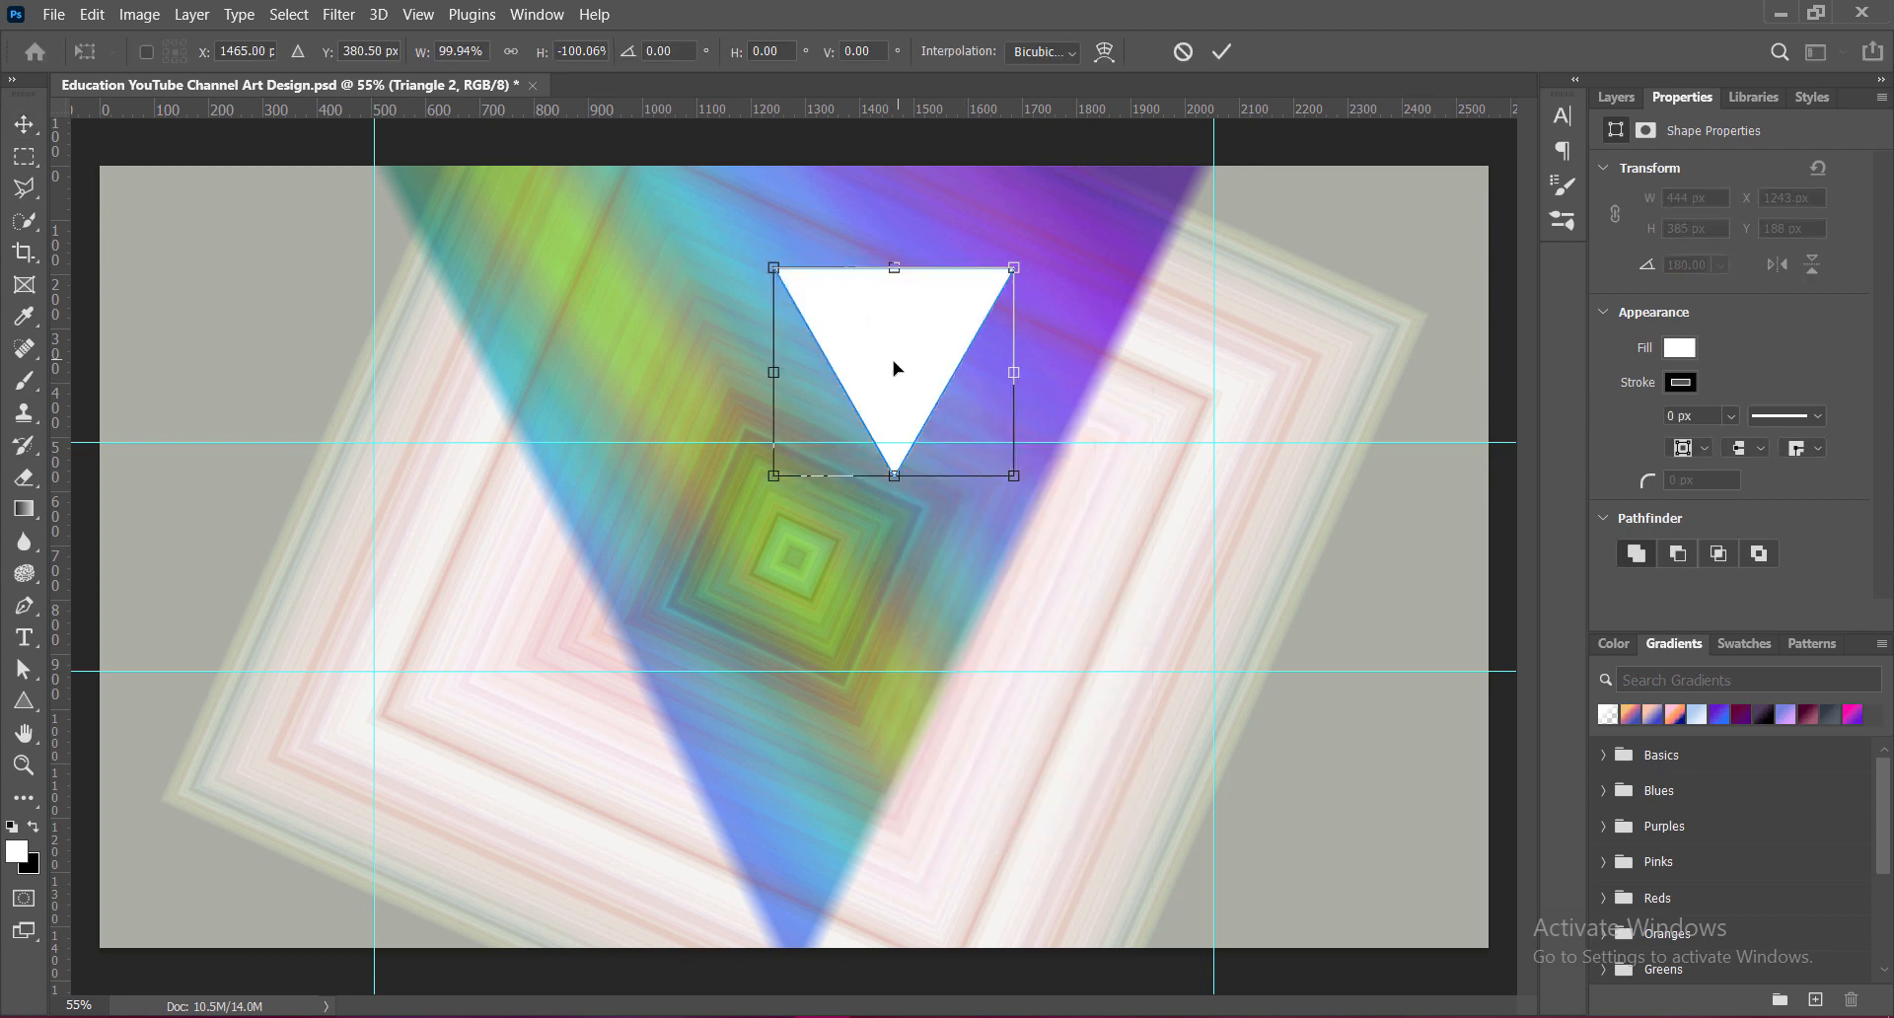
Step: Center the white triangle horizontally and enlarge it to about 1116 × 759 px, with its flat side on the canvas's upper edge
left_click_drag(894, 368, 791, 373)
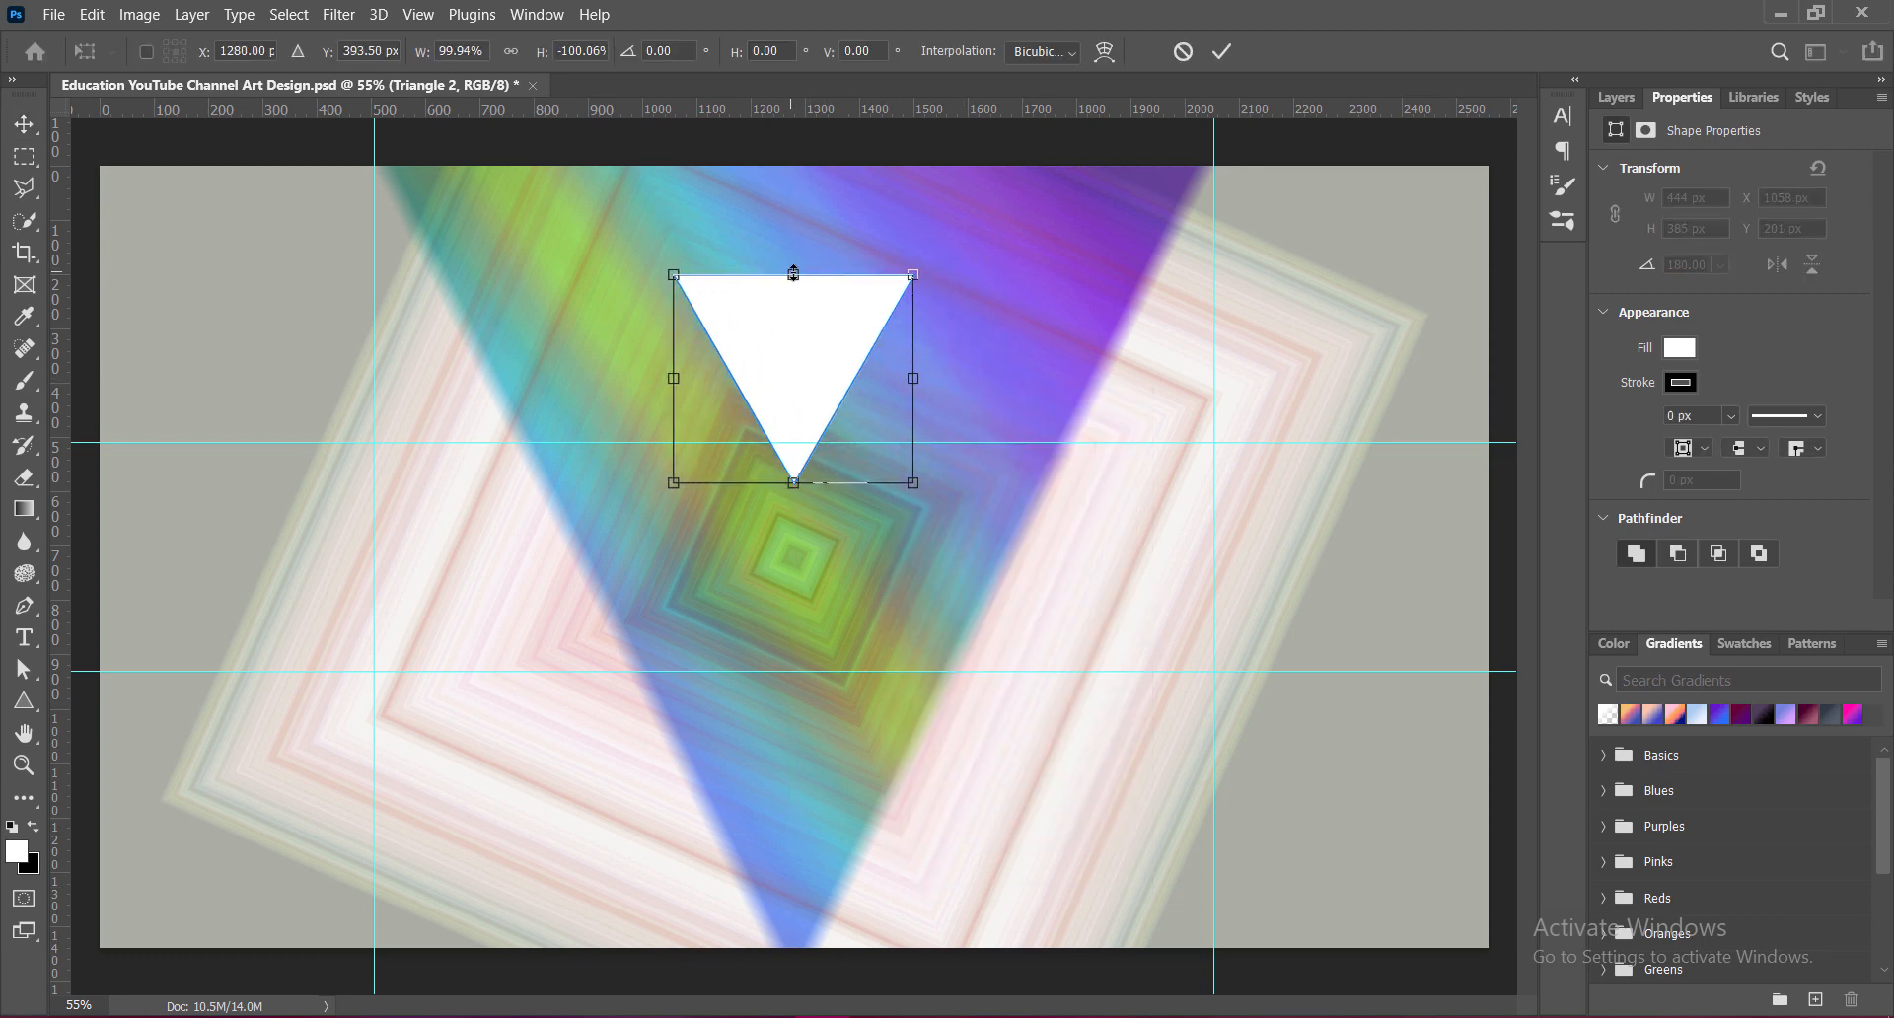
left_click_drag(794, 274, 793, 167)
left_click_drag(794, 482, 795, 578)
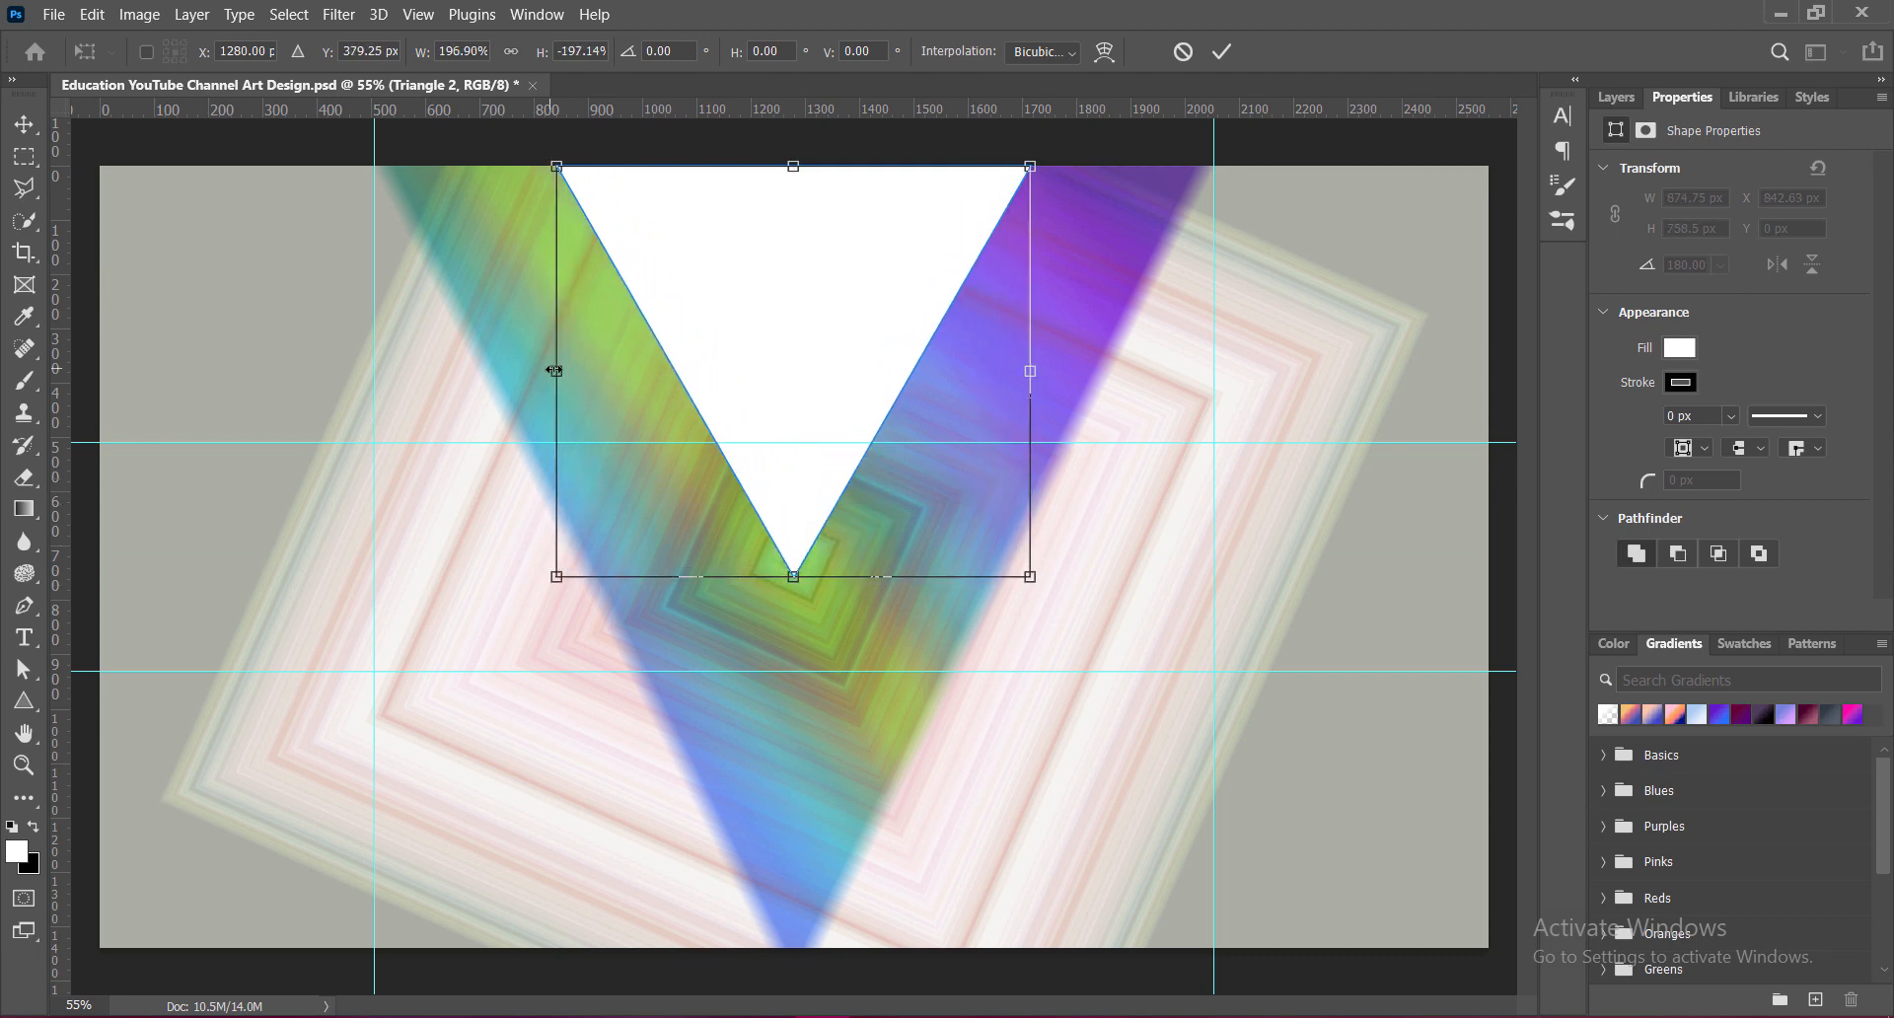
left_click_drag(564, 367, 476, 372)
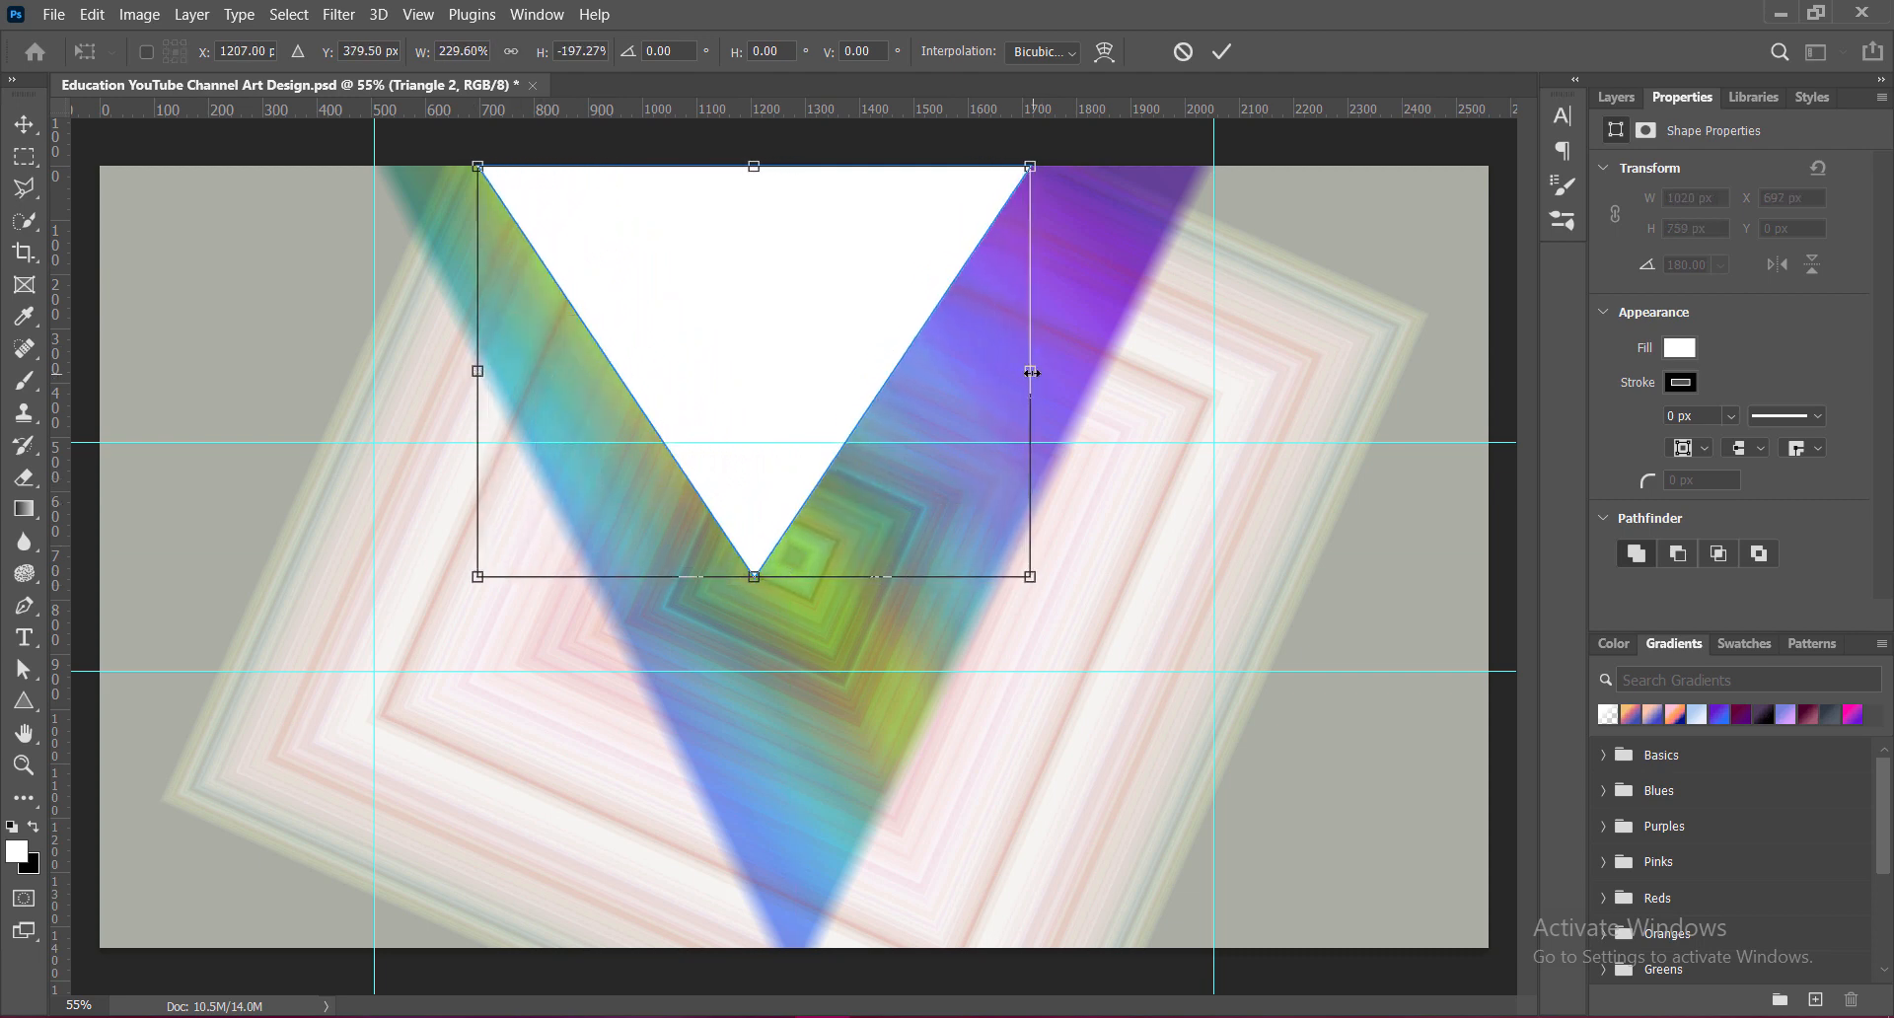
left_click_drag(1030, 372, 1084, 372)
left_click_drag(775, 338, 789, 340)
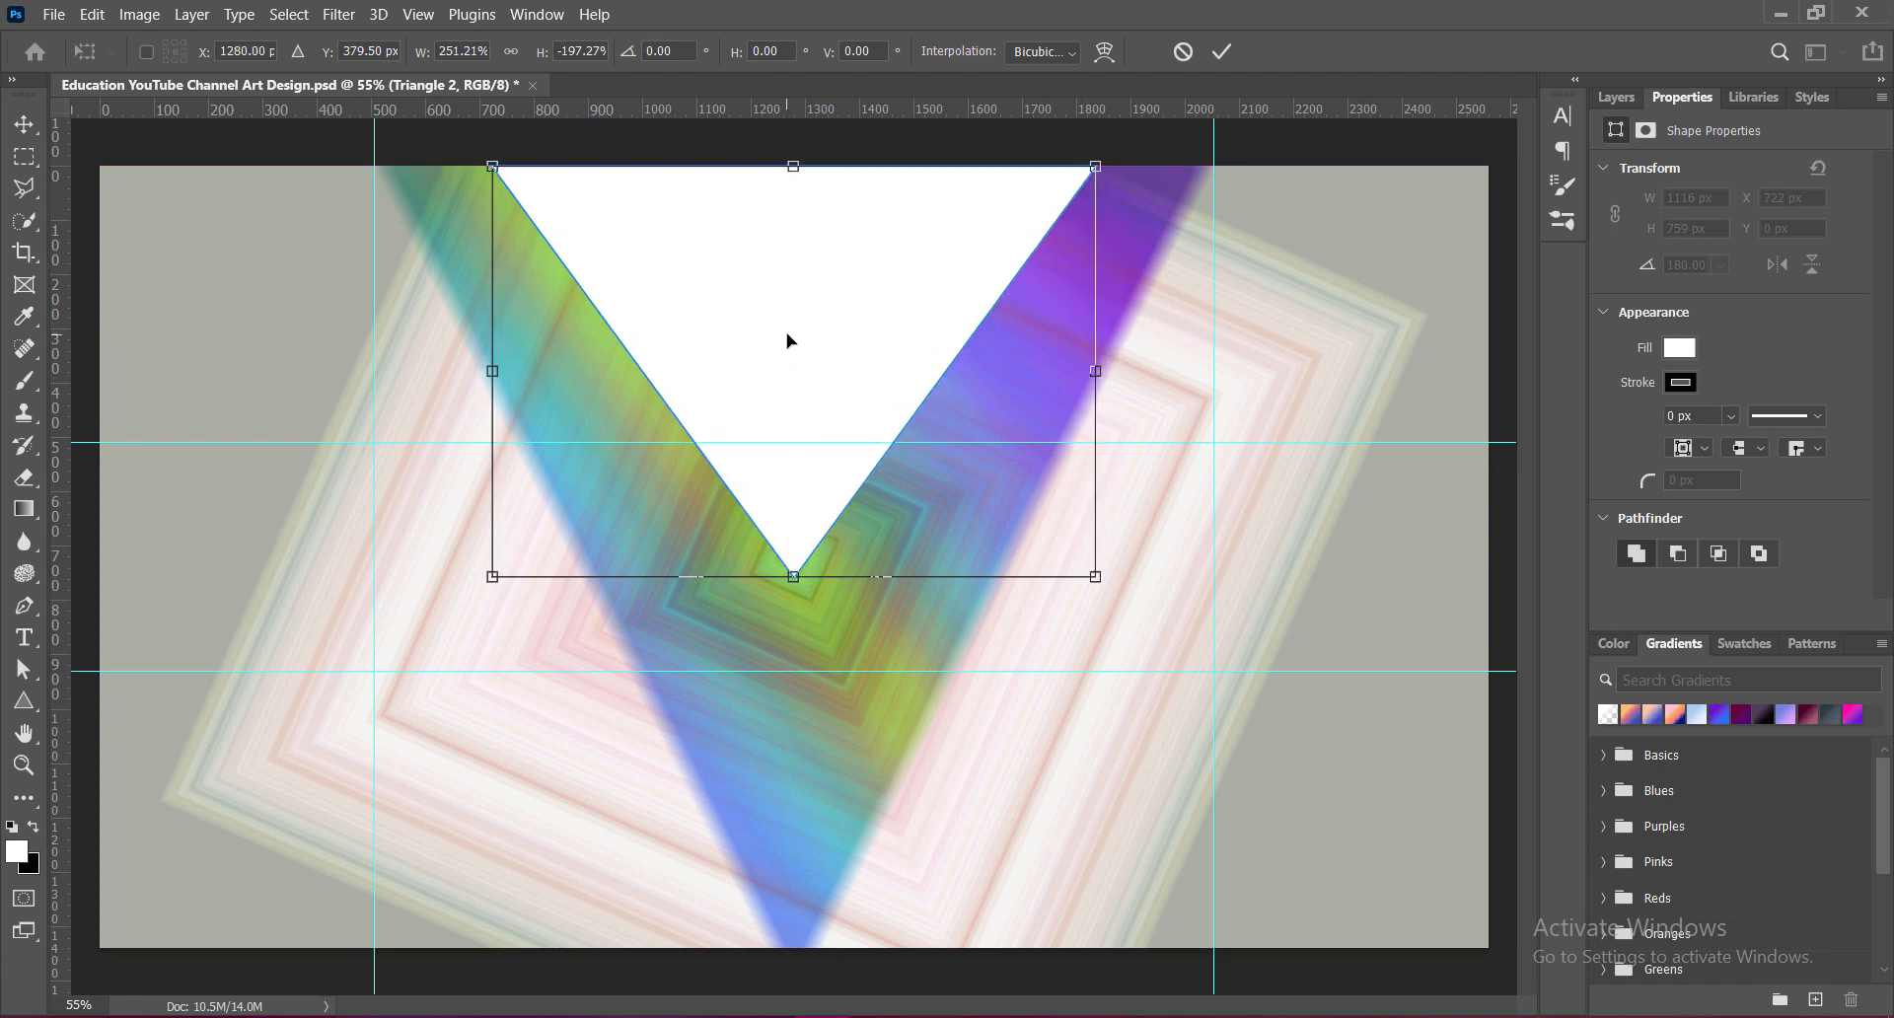
key("Return")
Step: Nudge the white triangle upward to Y -32 px and save the document
key("Up")
key("Up")
key("Up")
key("Up")
key("Up")
key("Up")
key("Up")
key("Up")
key("Up")
key("Up")
key("Up")
key("Up")
key("Up")
key("Up")
key("Up")
key("Up")
key("Up")
key("Up")
key("Up")
key("Up")
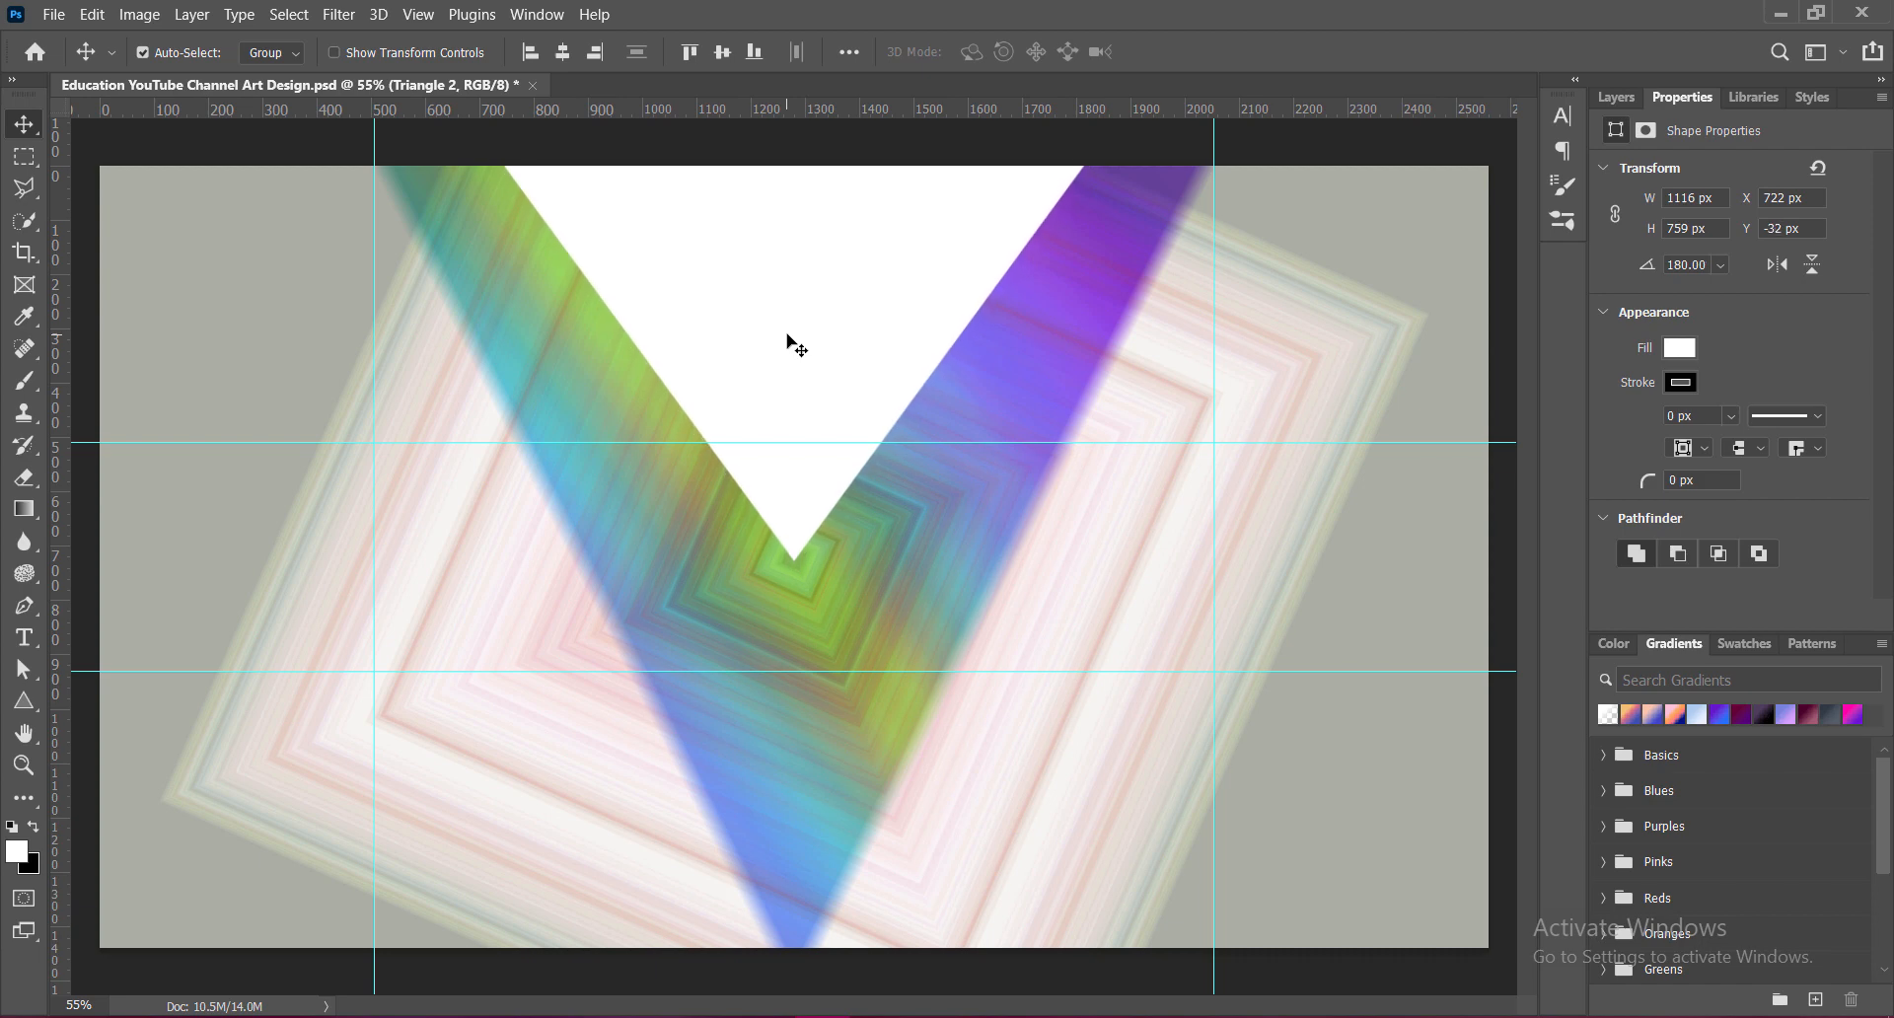
key("ctrl+s")
Step: On a new layer, draw a white rectangle about 324 × 1075 px beside the triangles and reduce its corner radii to 0 px
left_click(1619, 97)
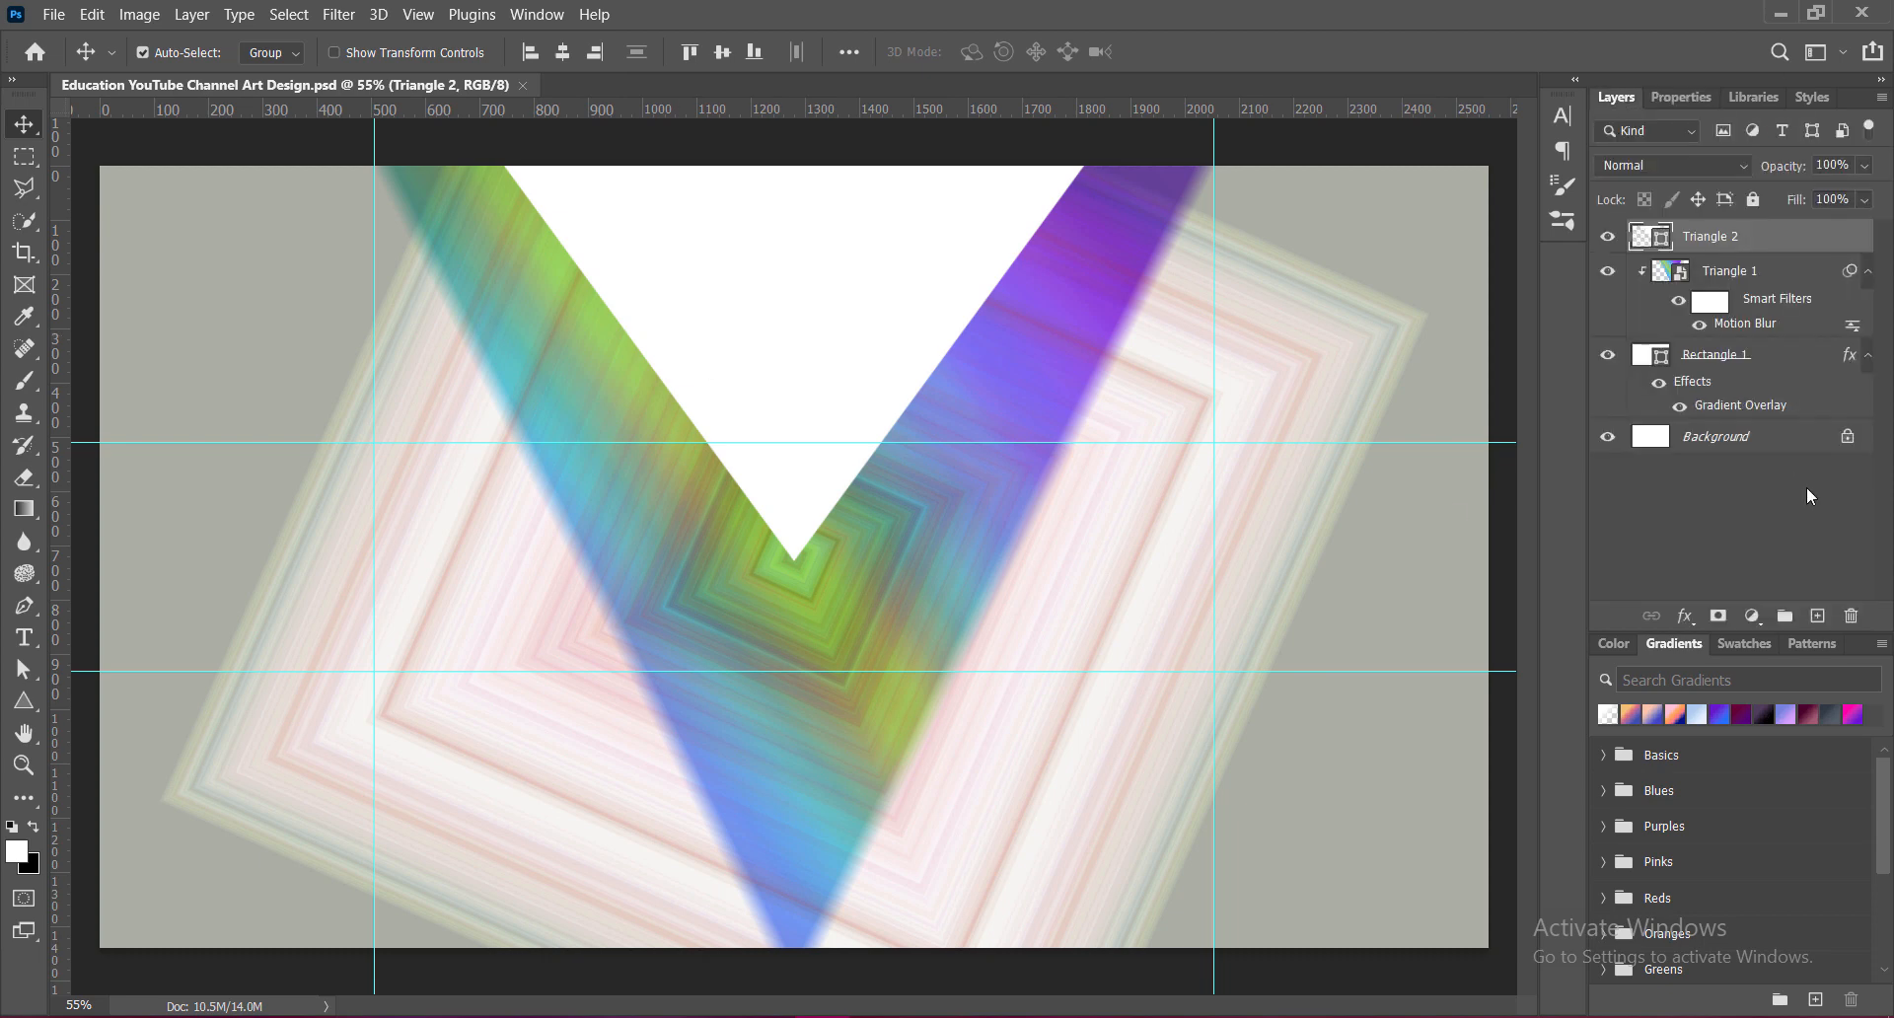
left_click(1817, 616)
left_click_drag(24, 701, 108, 698)
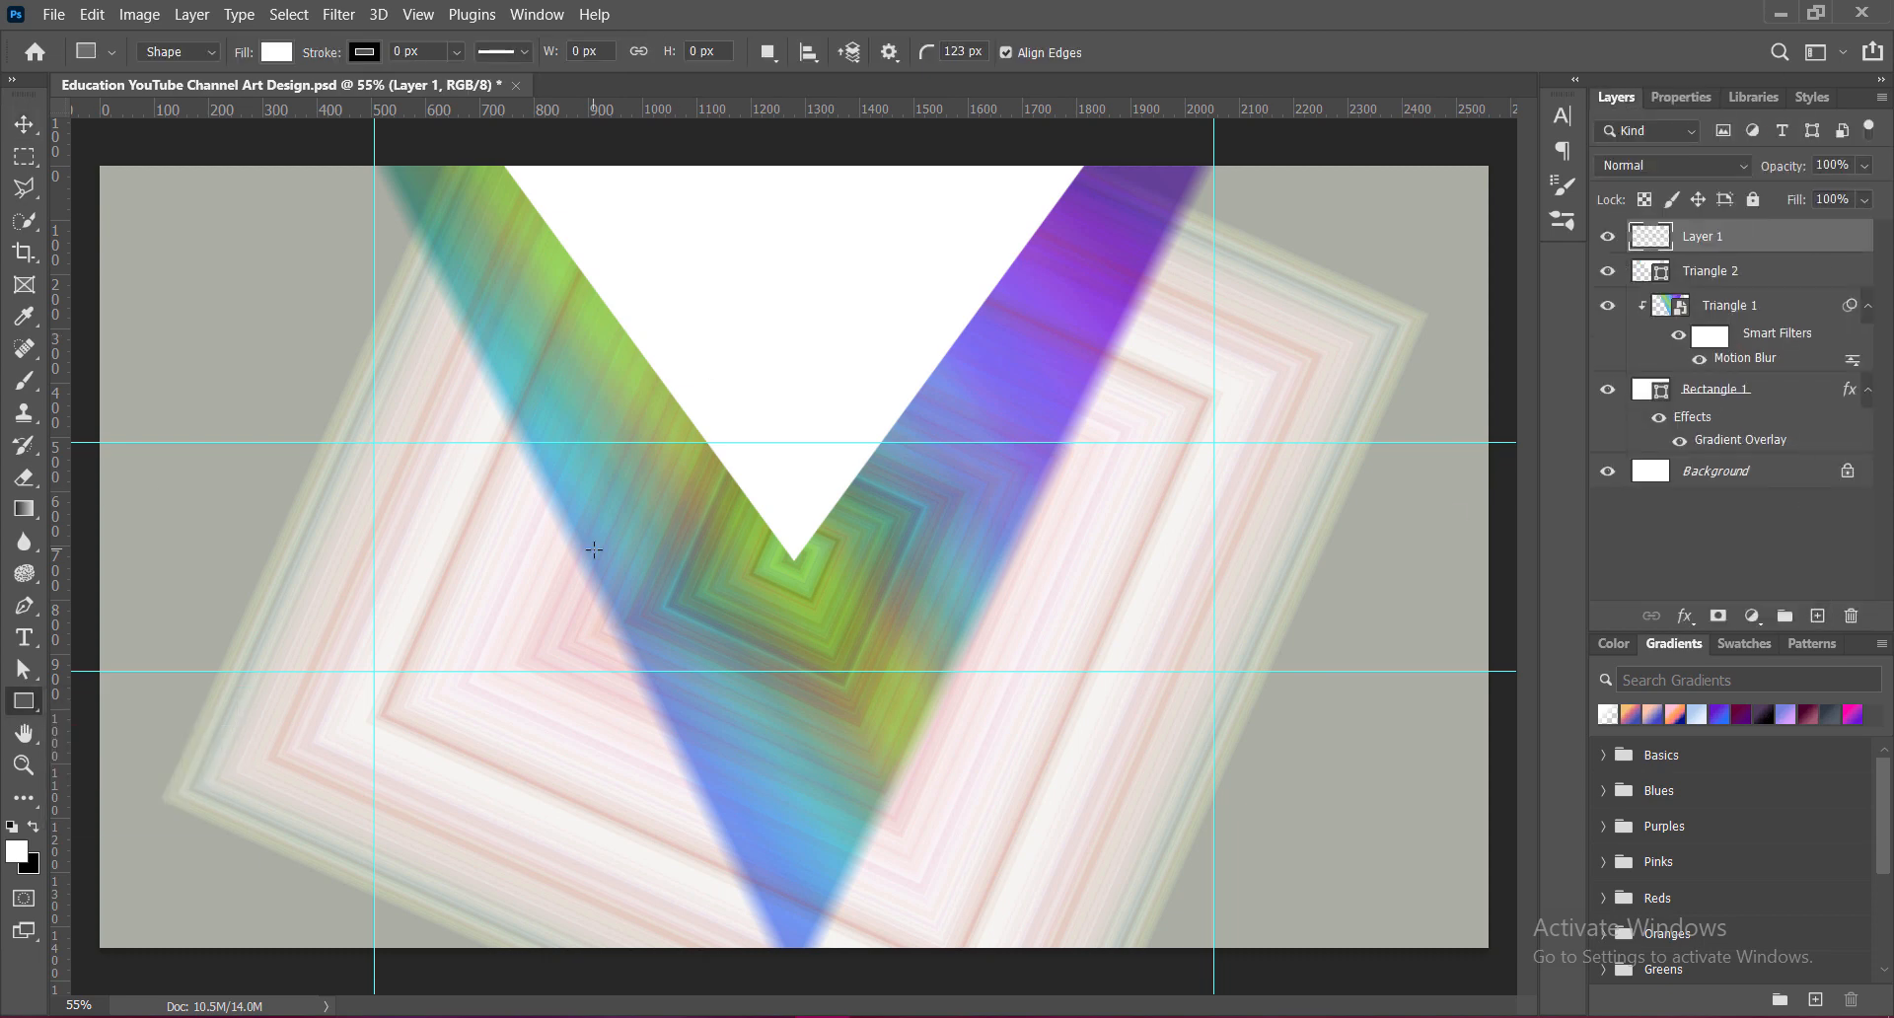
left_click_drag(419, 347, 592, 929)
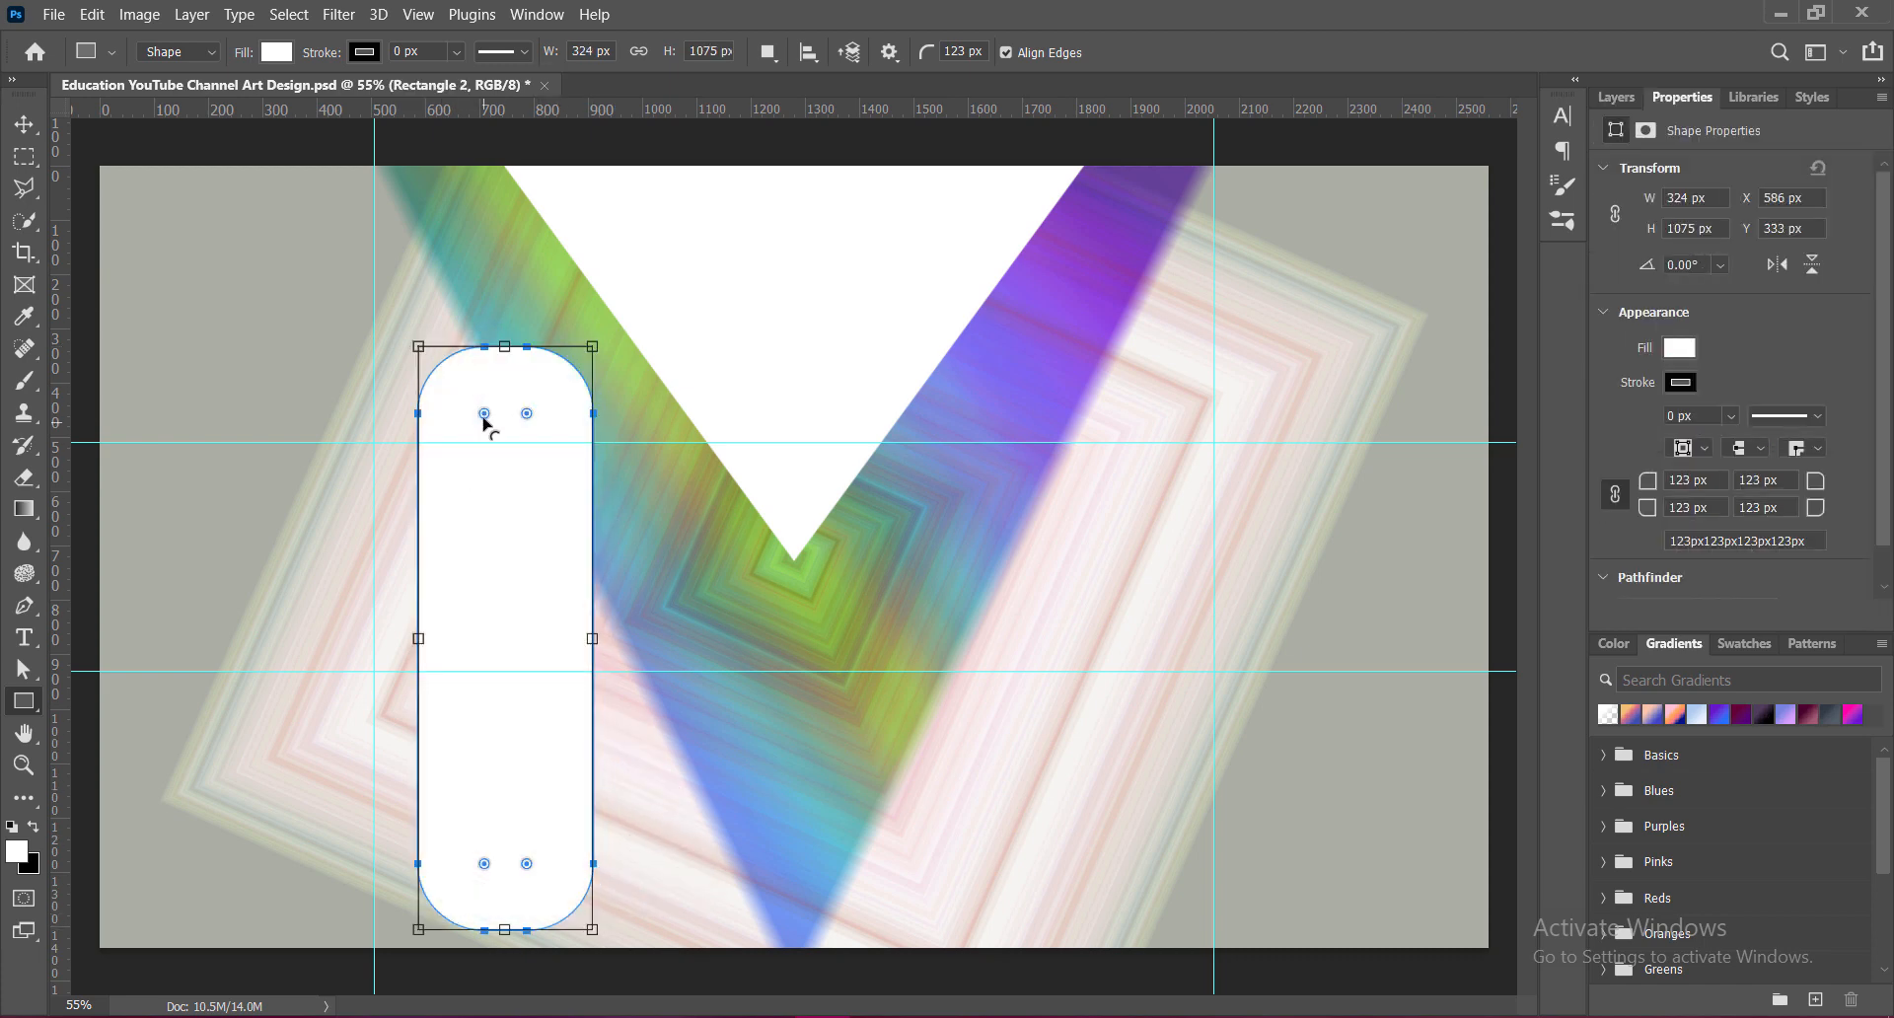
left_click(21, 130)
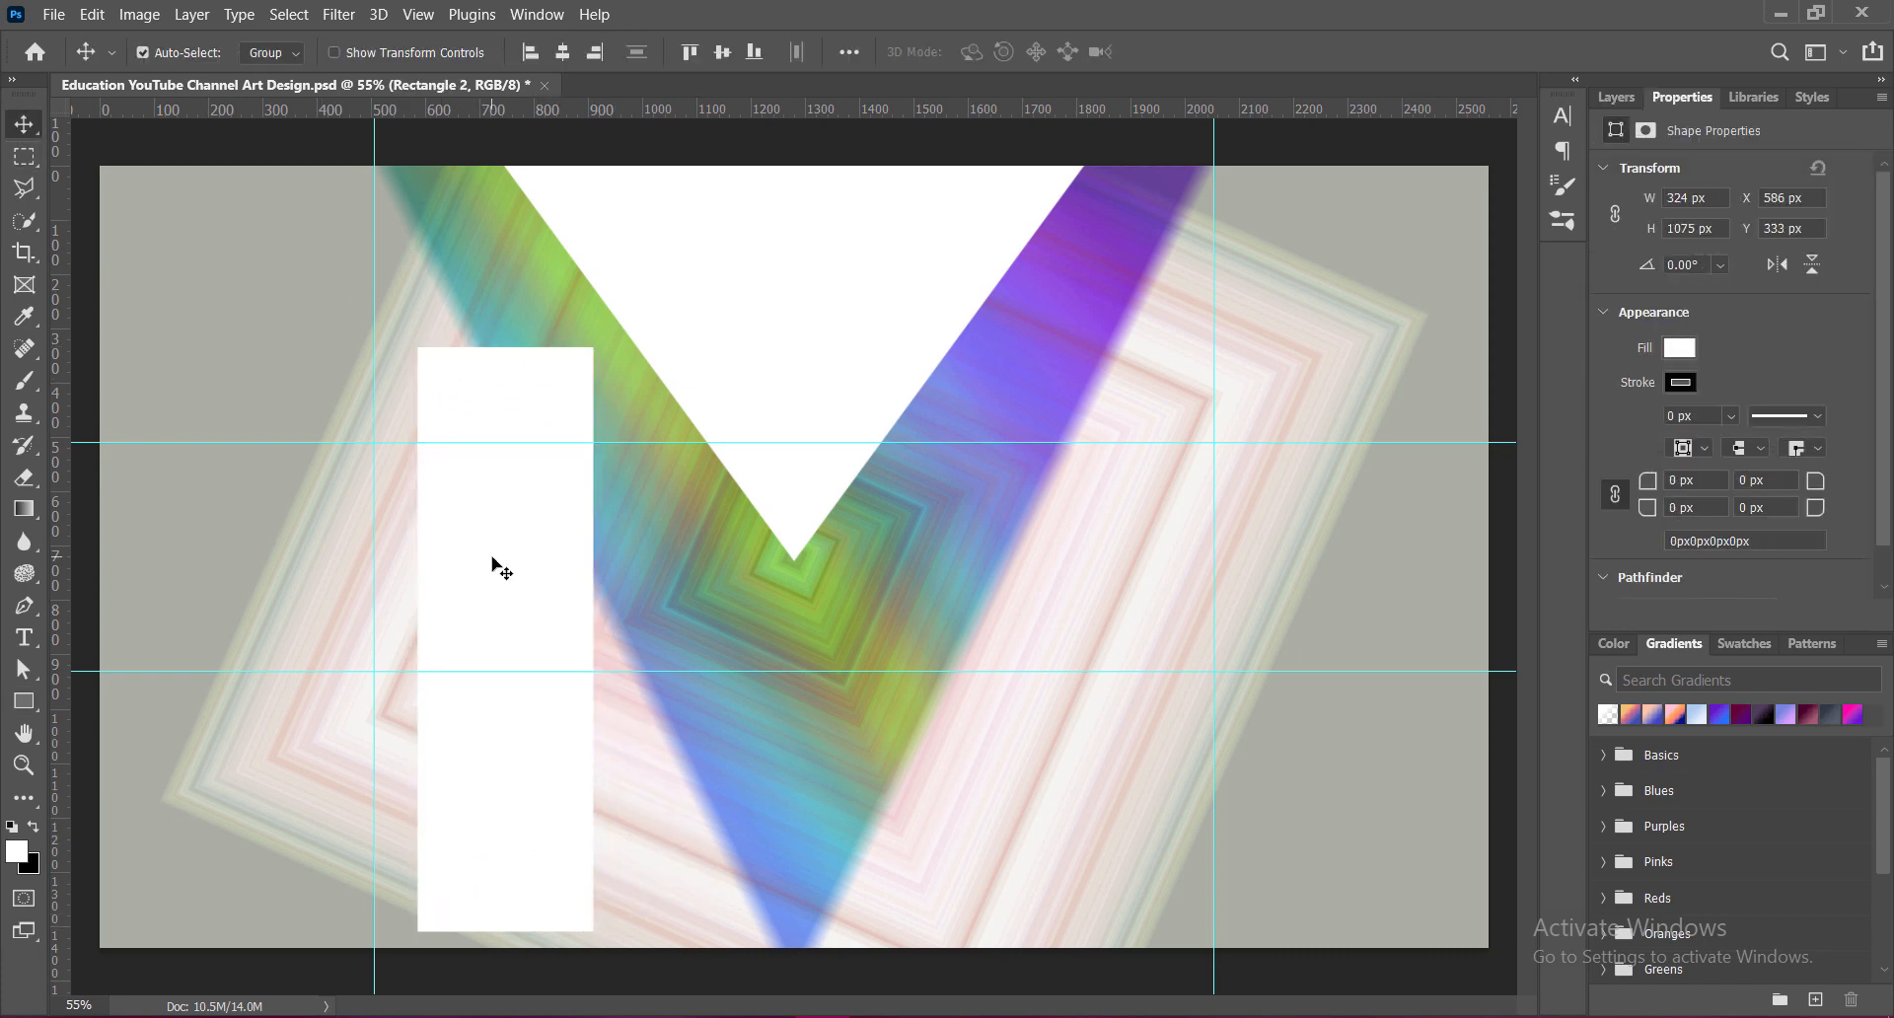
Step: Rotate the white rectangle to about -28.34° and lengthen it to about 1475 px
key("ctrl+t")
left_click_drag(681, 921, 841, 825)
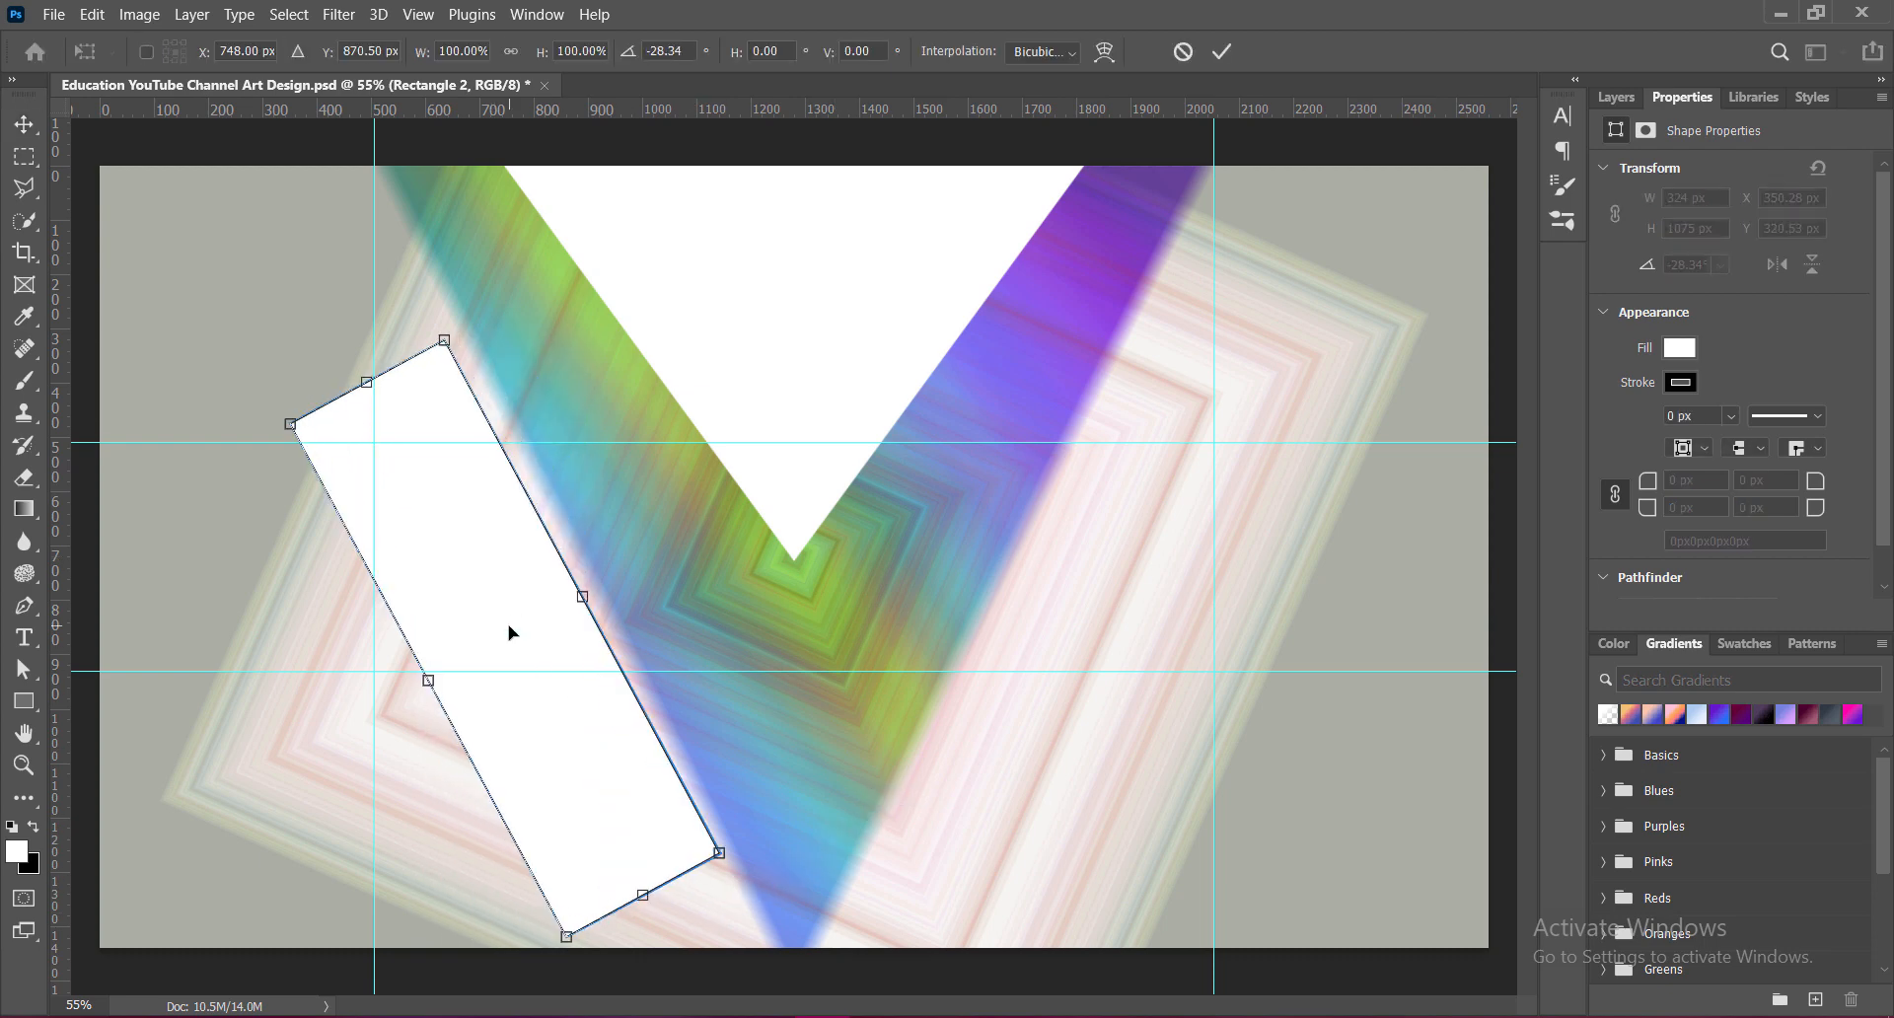
left_click_drag(645, 897, 848, 998)
Step: Position the white rectangle along the colored triangle's left edge with its rotation refined to about -27.66°, and save the document
left_click_drag(642, 807, 552, 735)
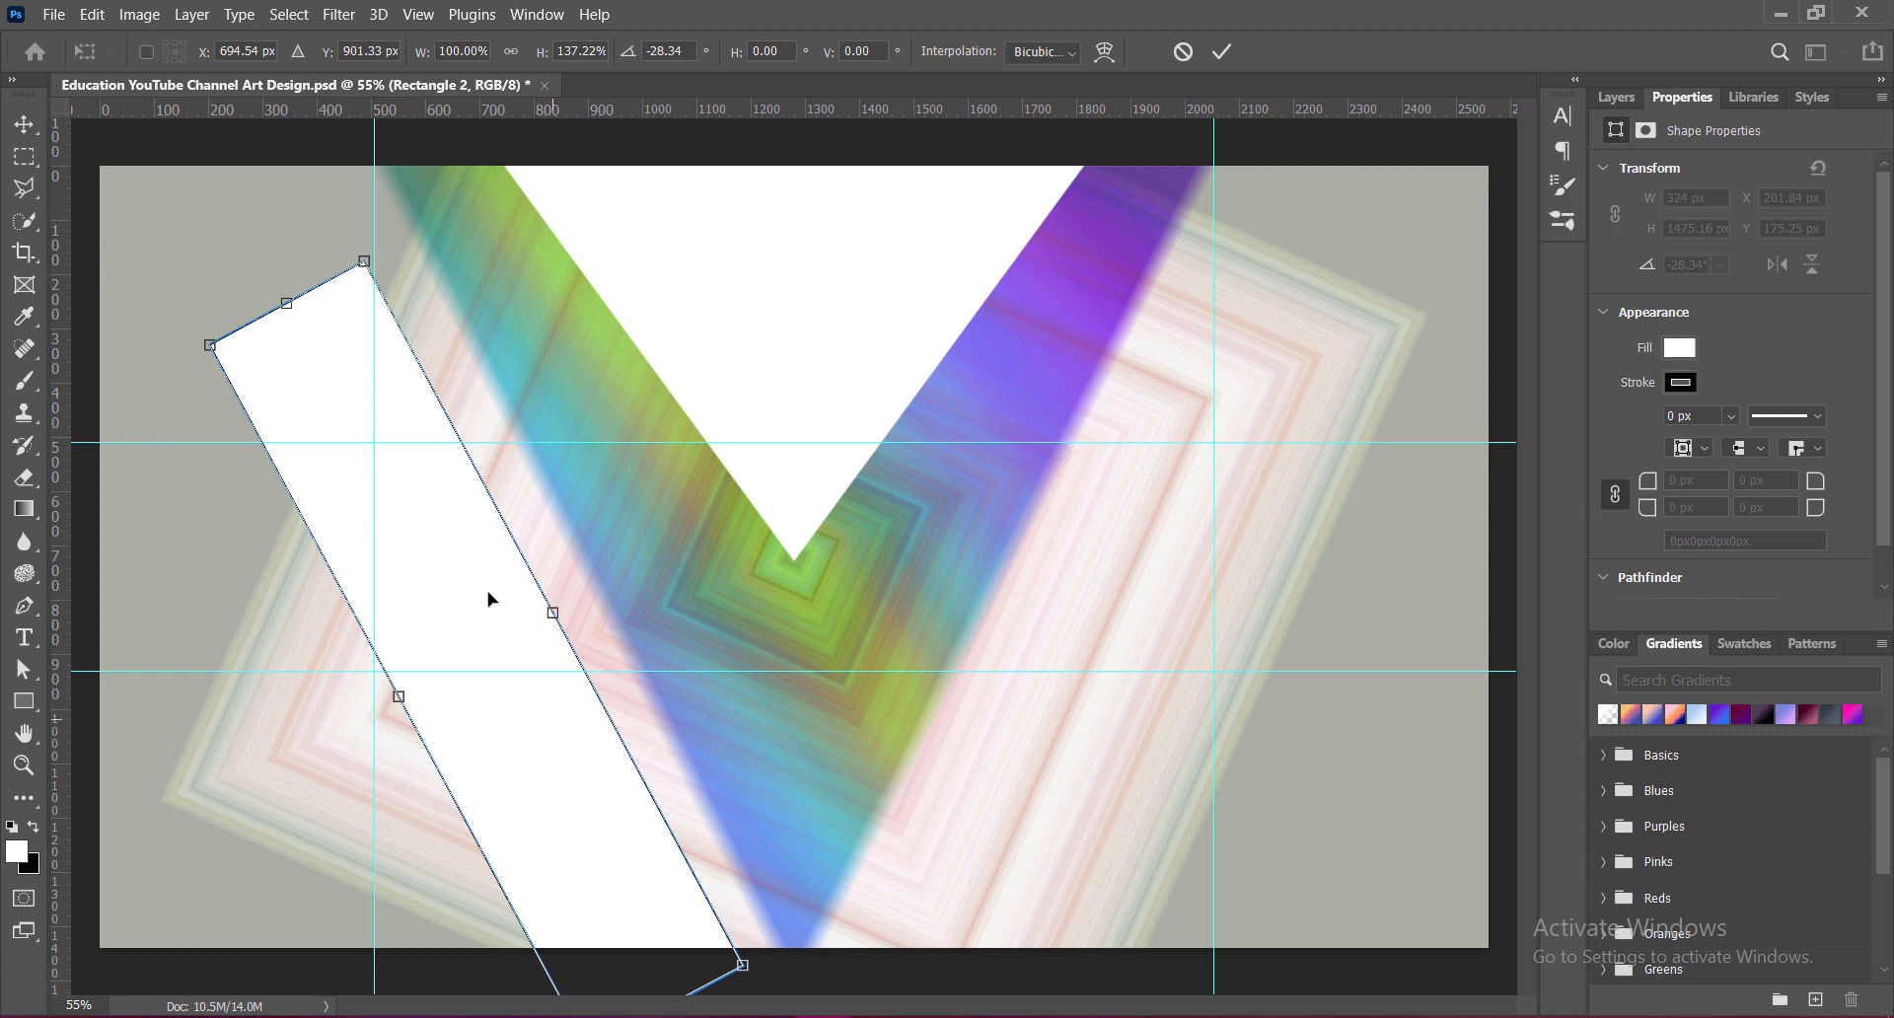
left_click_drag(361, 230, 367, 234)
key("Return")
left_click_drag(414, 498, 513, 602)
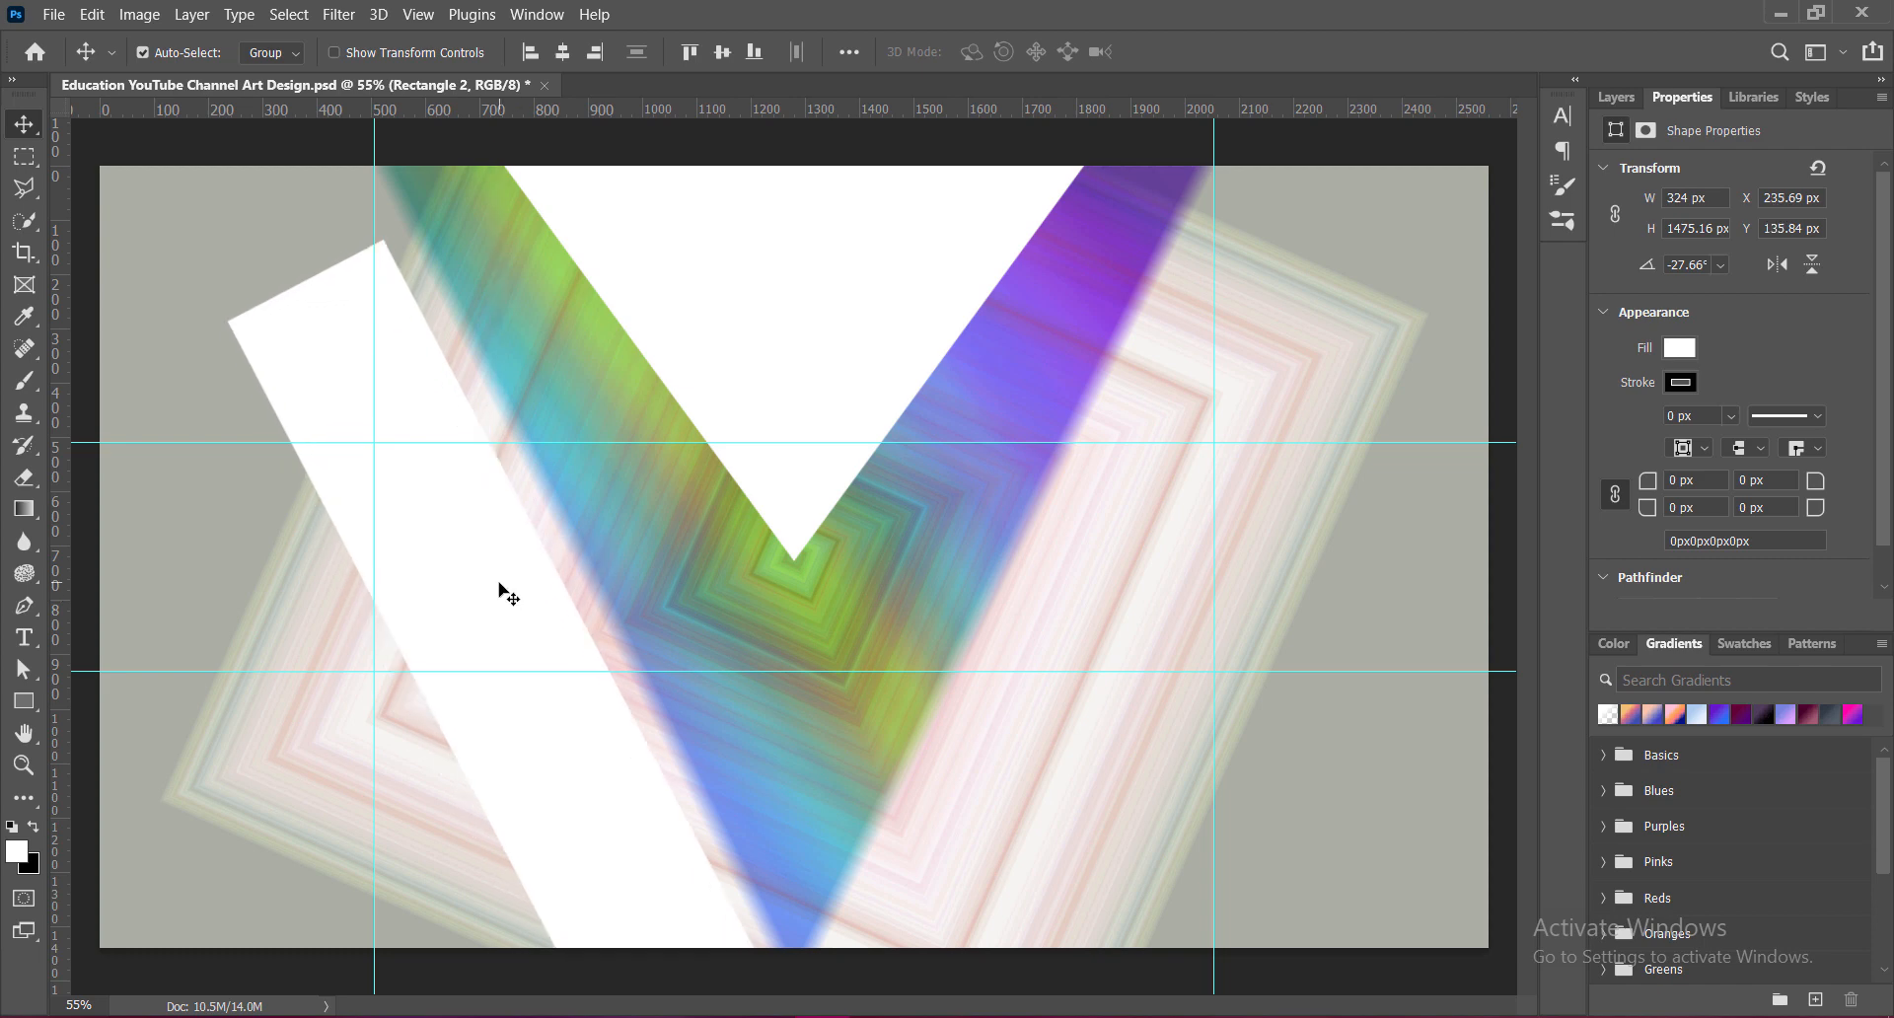
key("ctrl+s")
Step: Convert the white rectangle layer to a smart object
left_click(1629, 103)
right_click(1678, 236)
left_click(1600, 358)
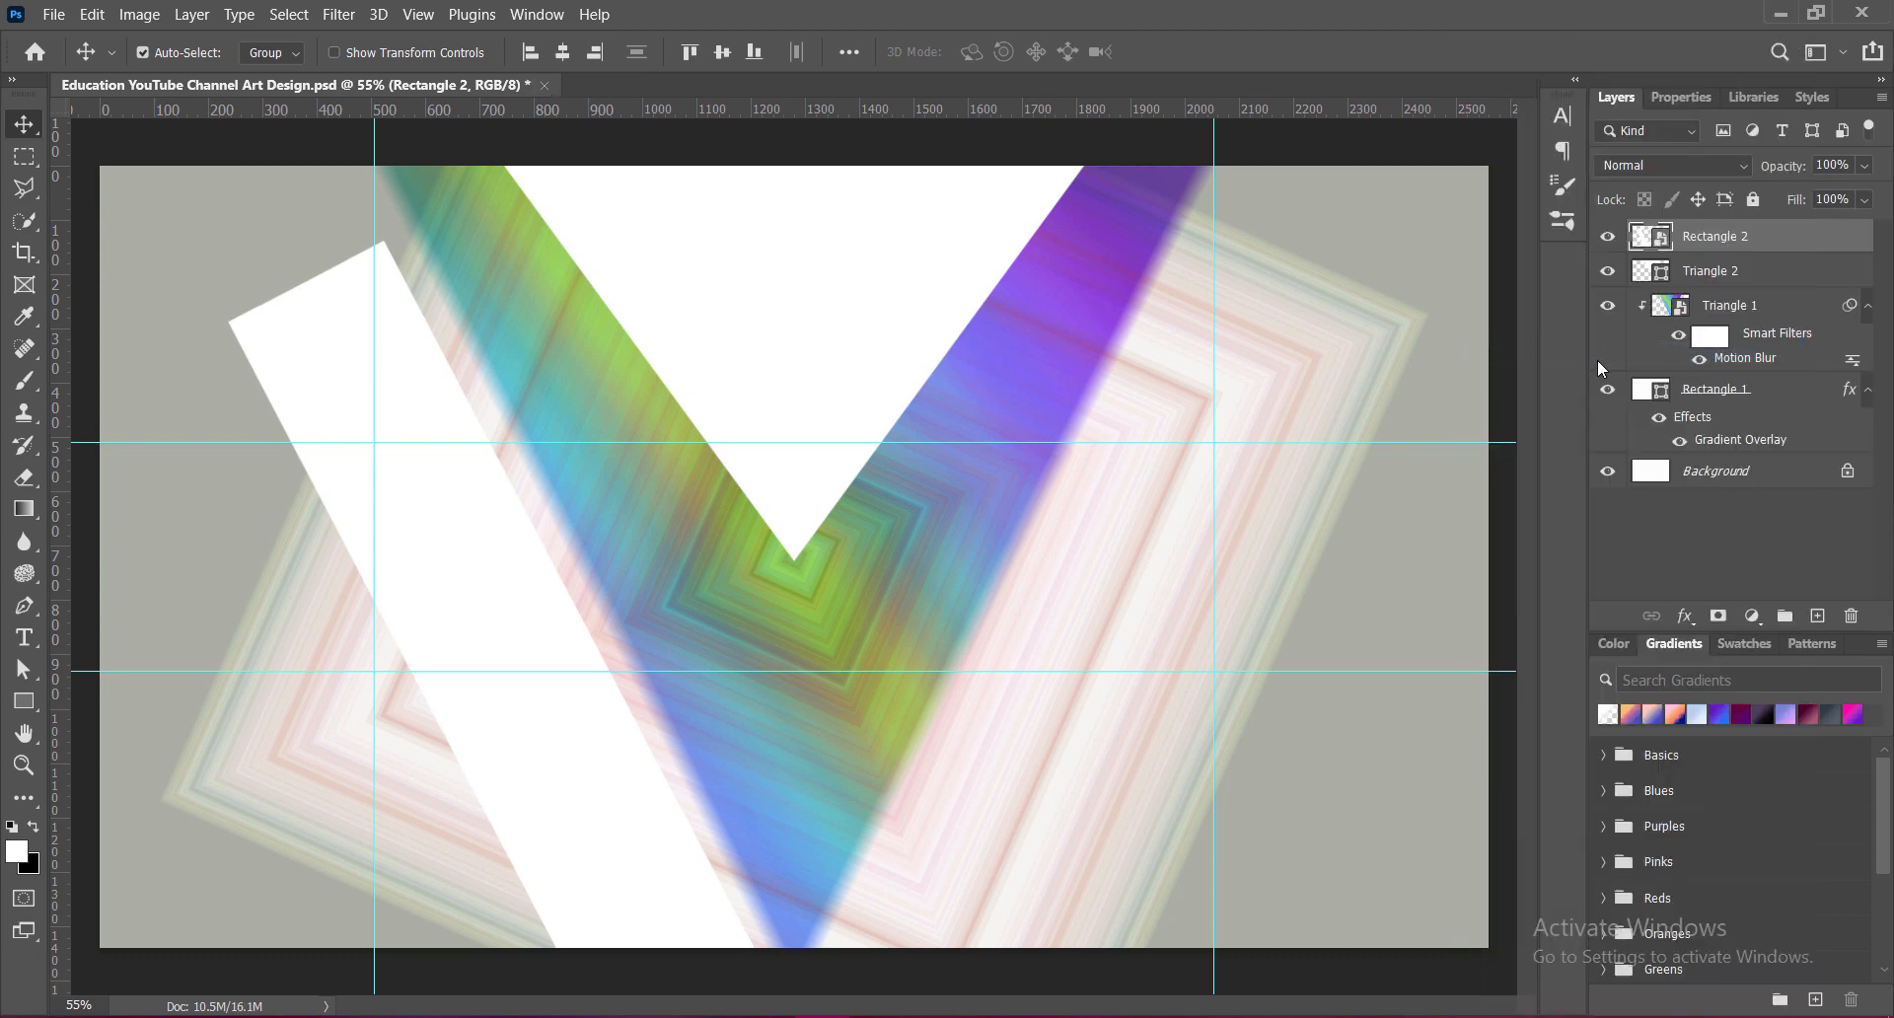
Step: Apply a Motion Blur with a 0° angle and 100-pixel distance to the white rectangle smart object
left_click(338, 14)
mouse_move(390, 312)
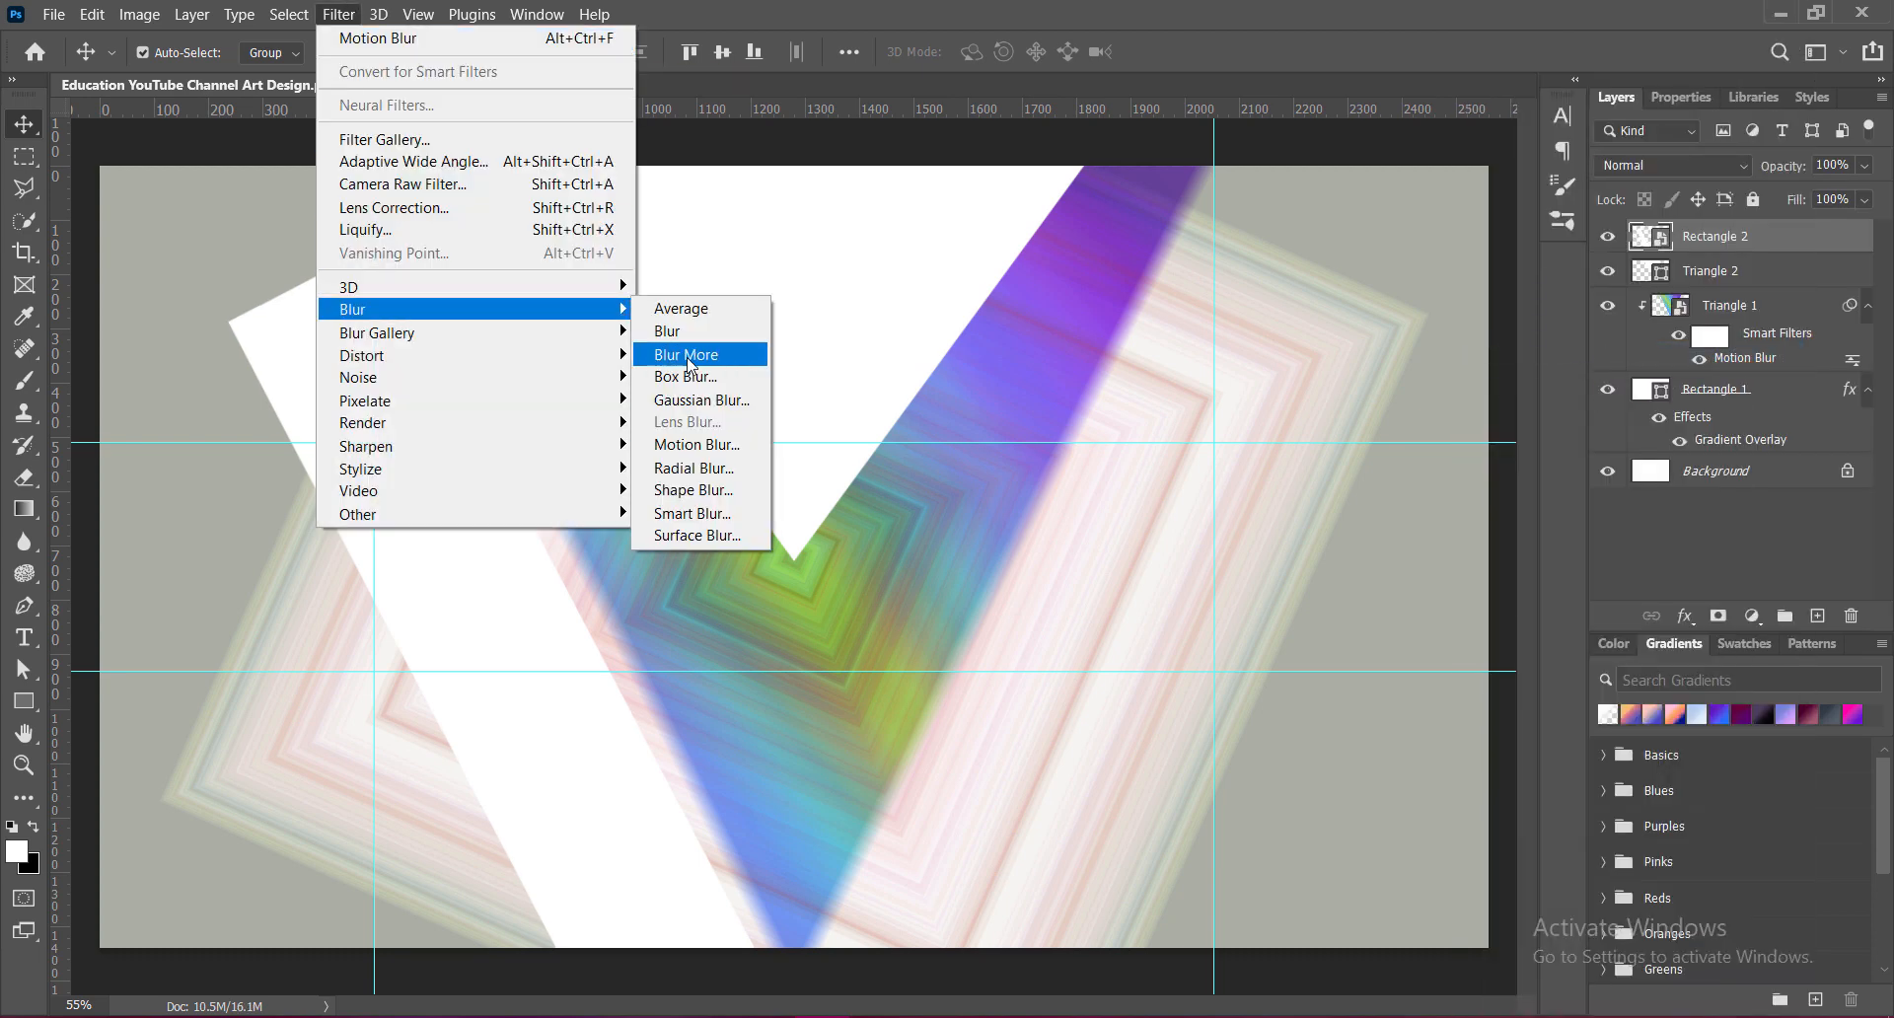
left_click(694, 446)
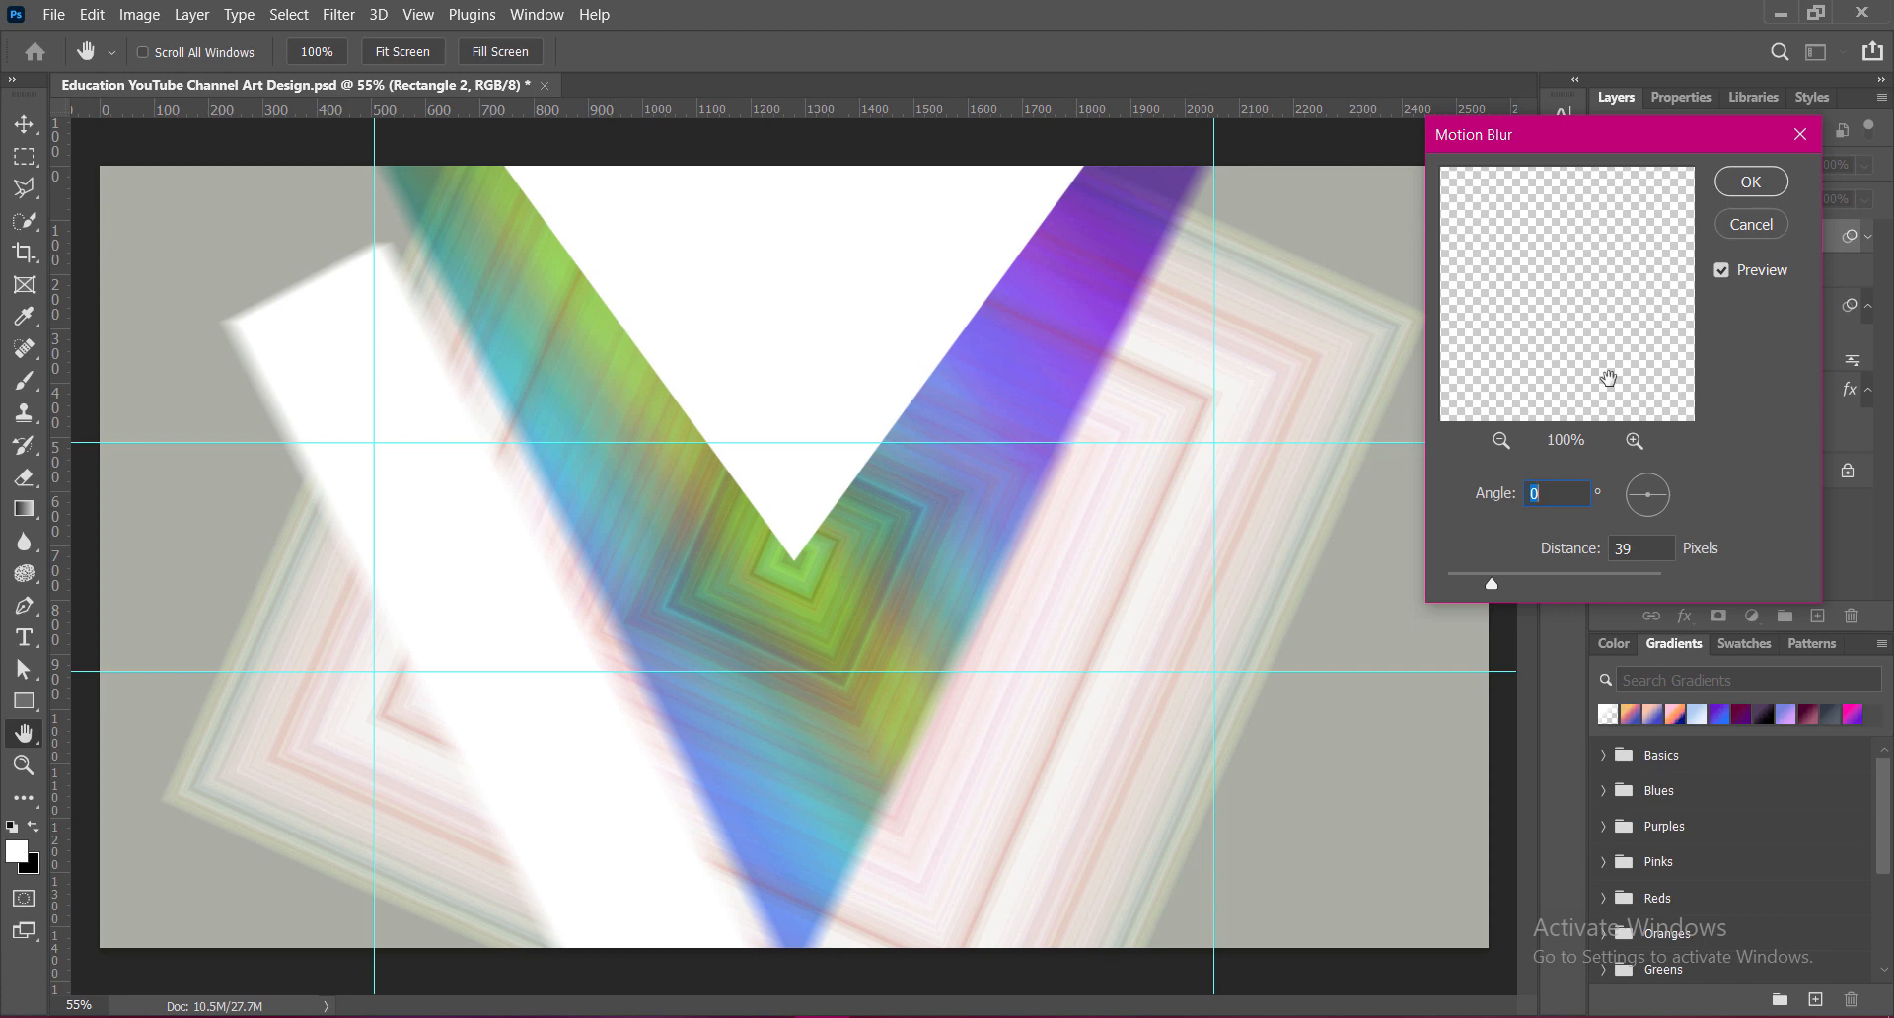
left_click_drag(1496, 586, 1519, 588)
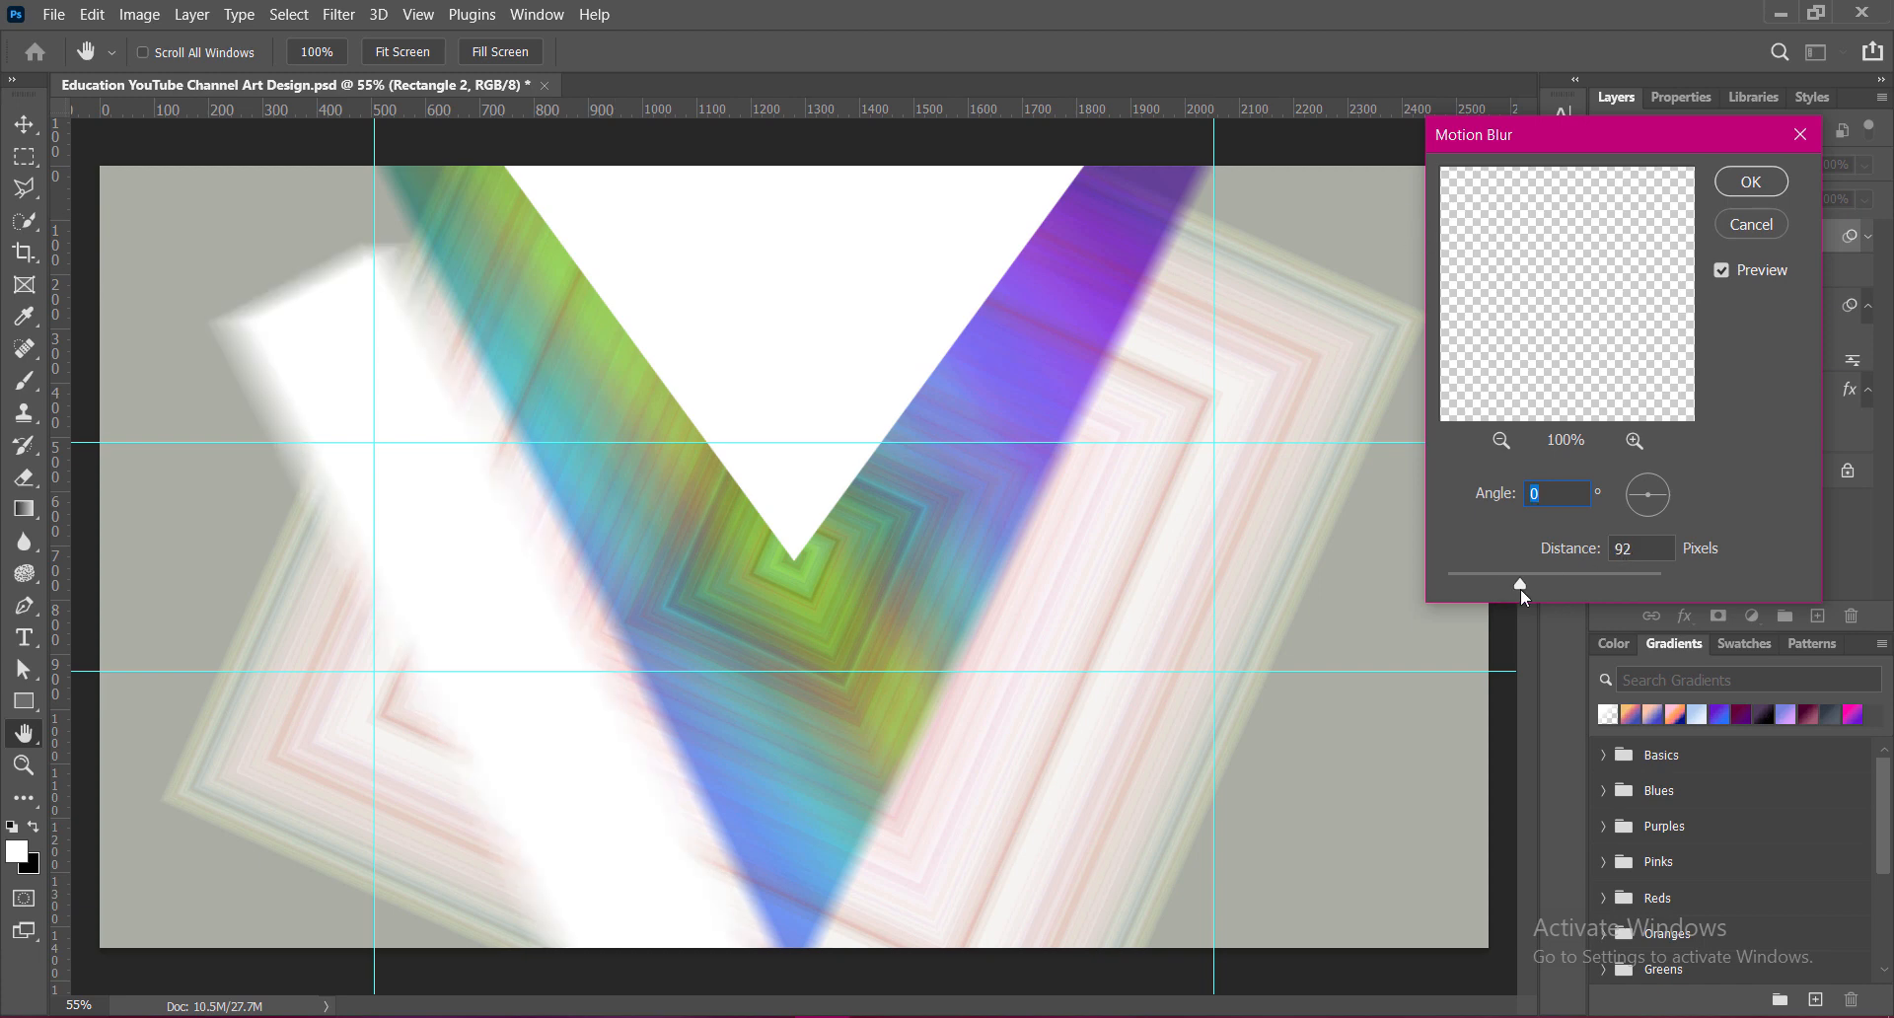
double_click(1611, 549)
type("100")
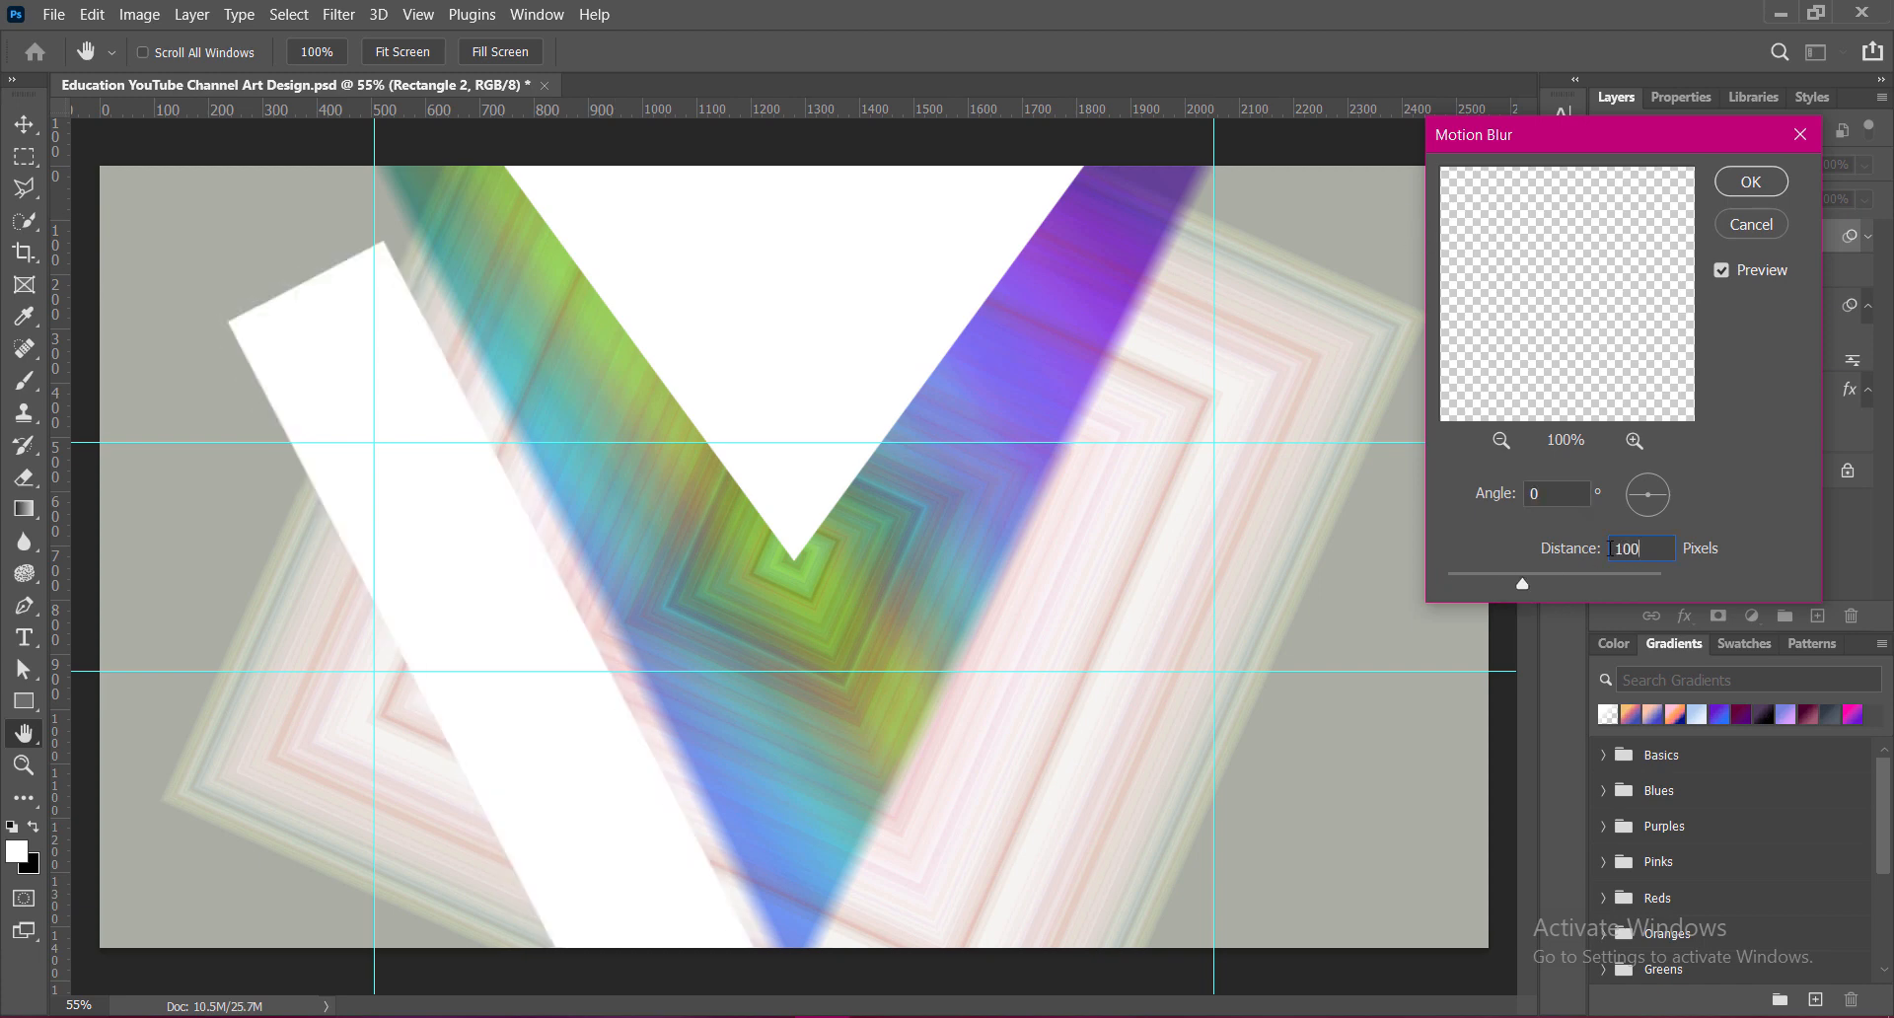
left_click(1752, 191)
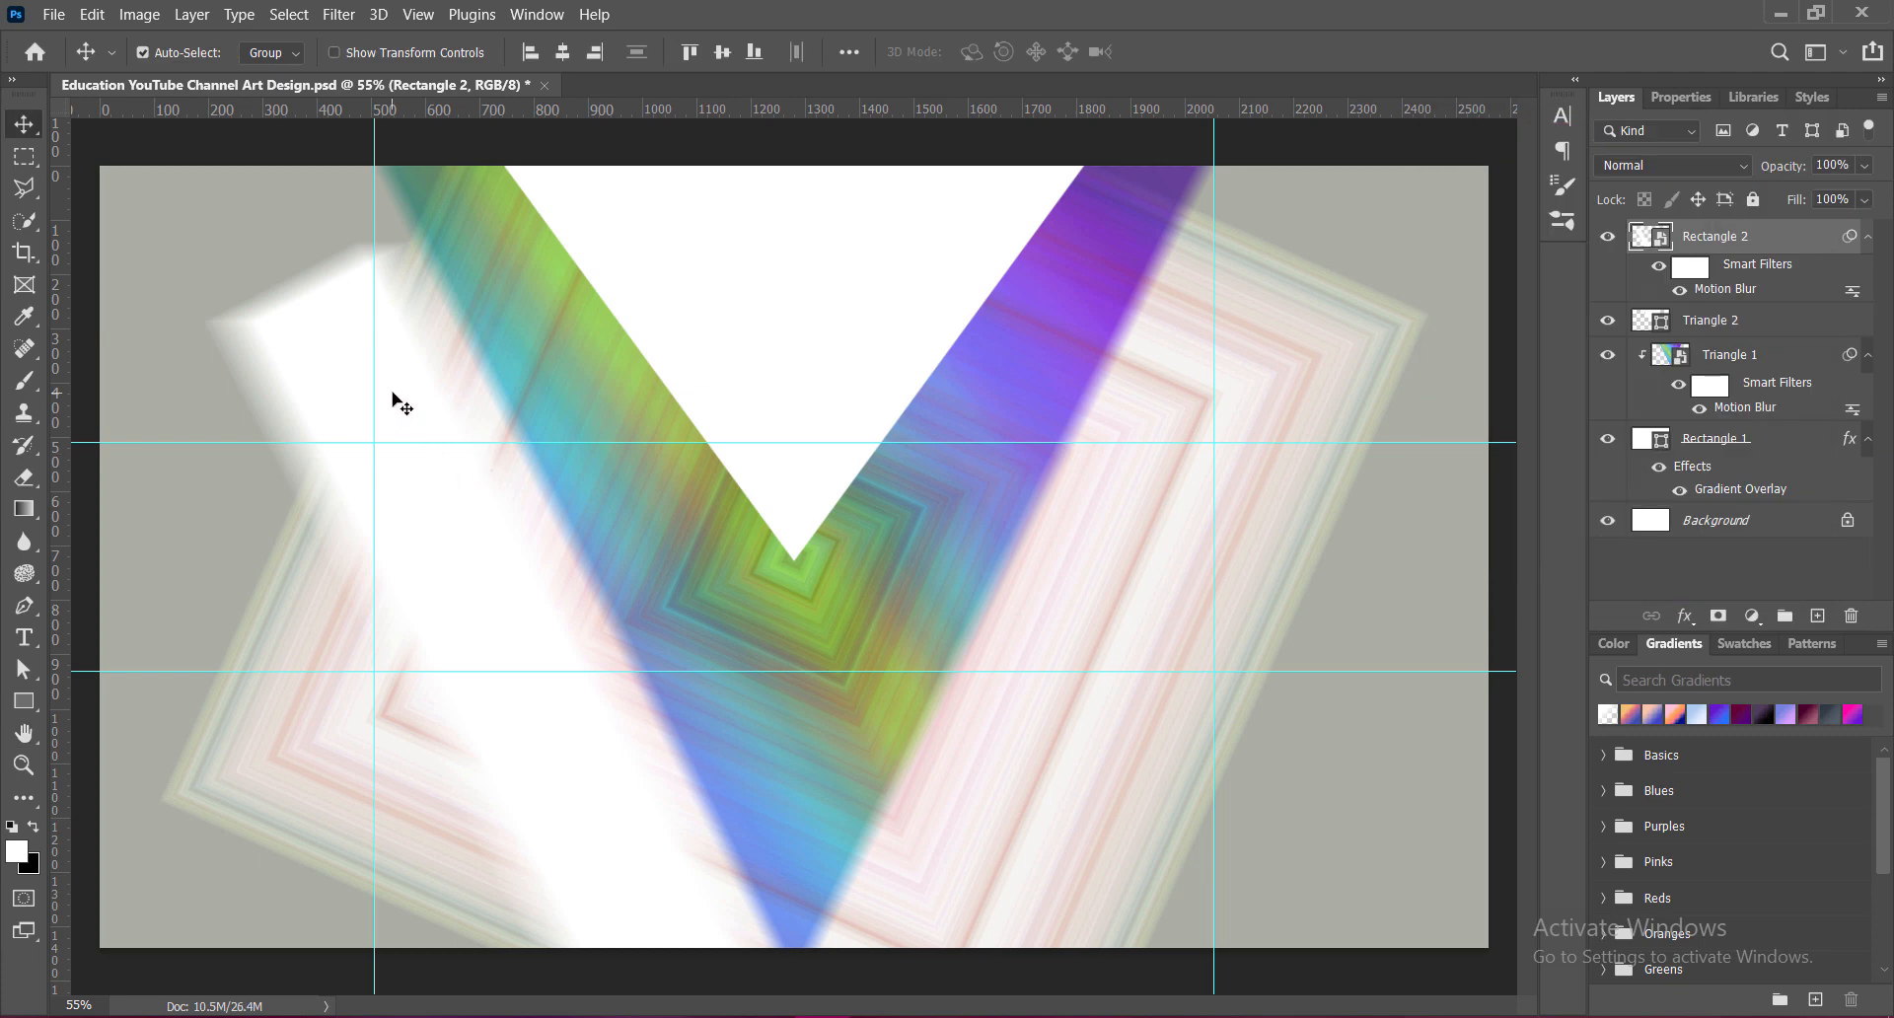
key("ctrl+t")
key("Return")
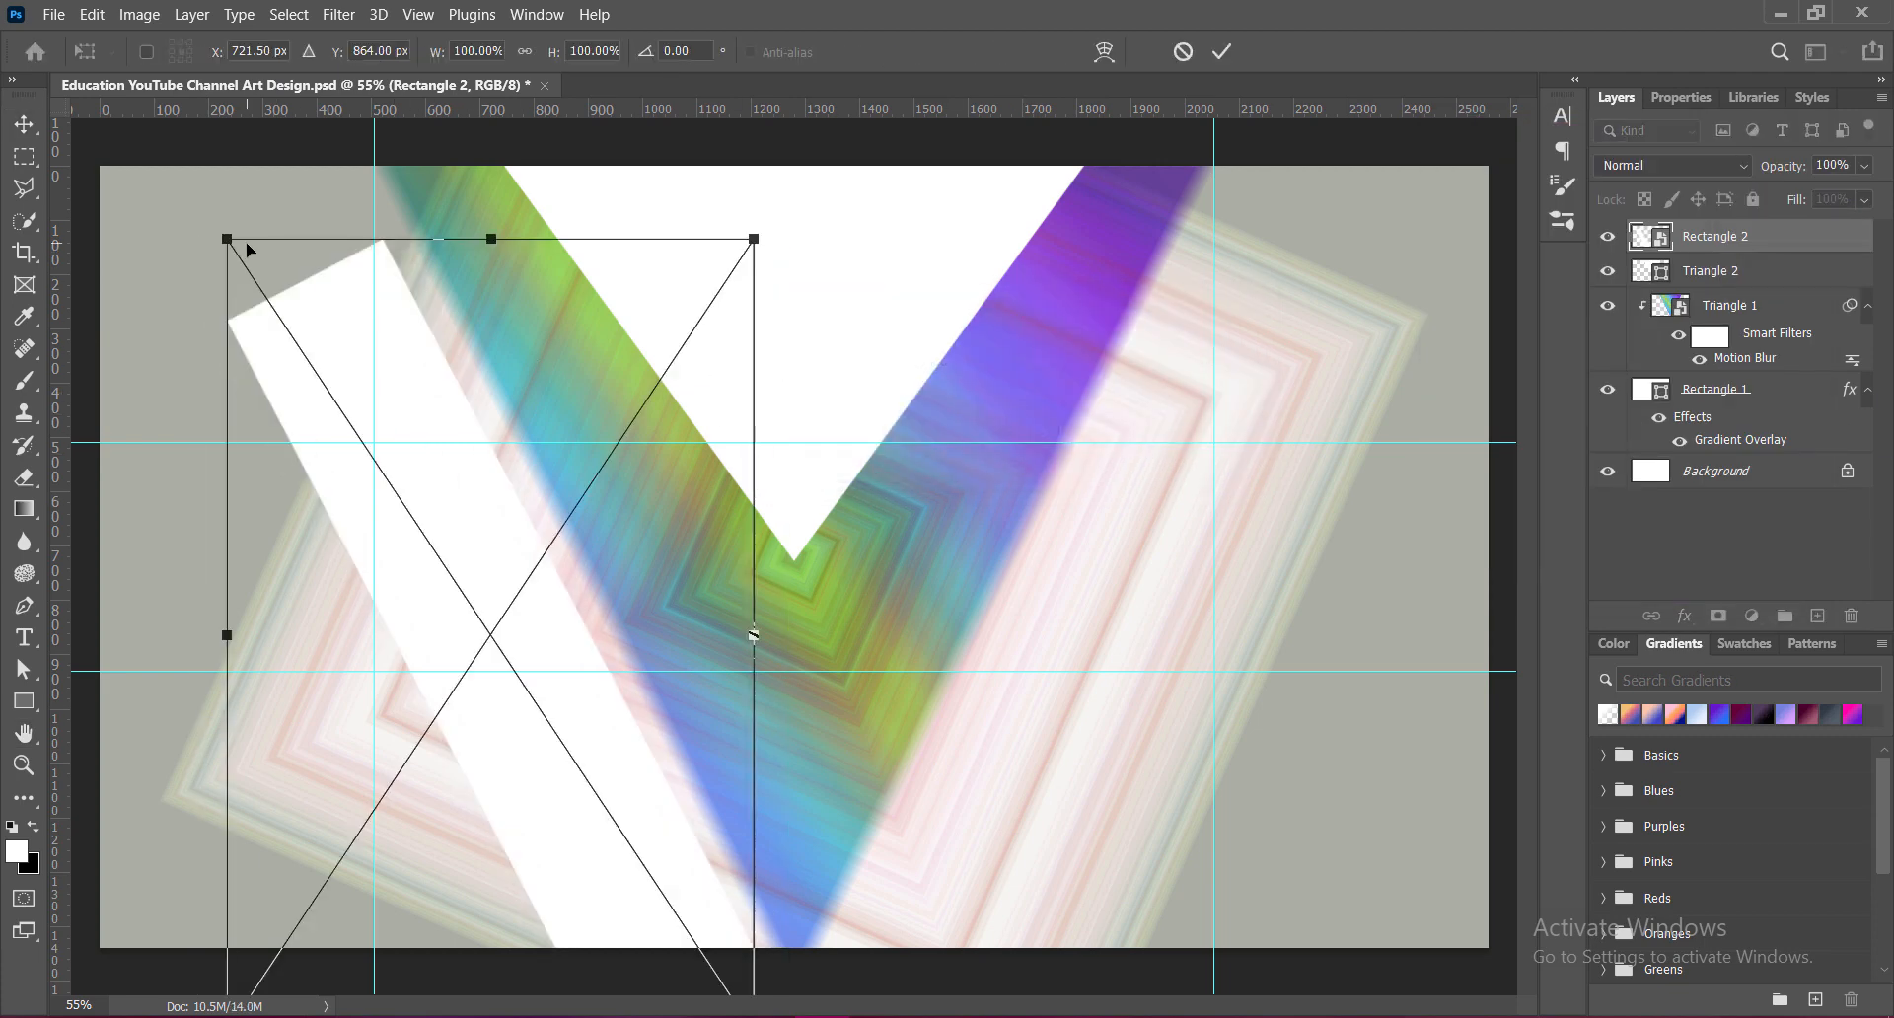
left_click_drag(219, 233, 190, 199)
left_click(1183, 52)
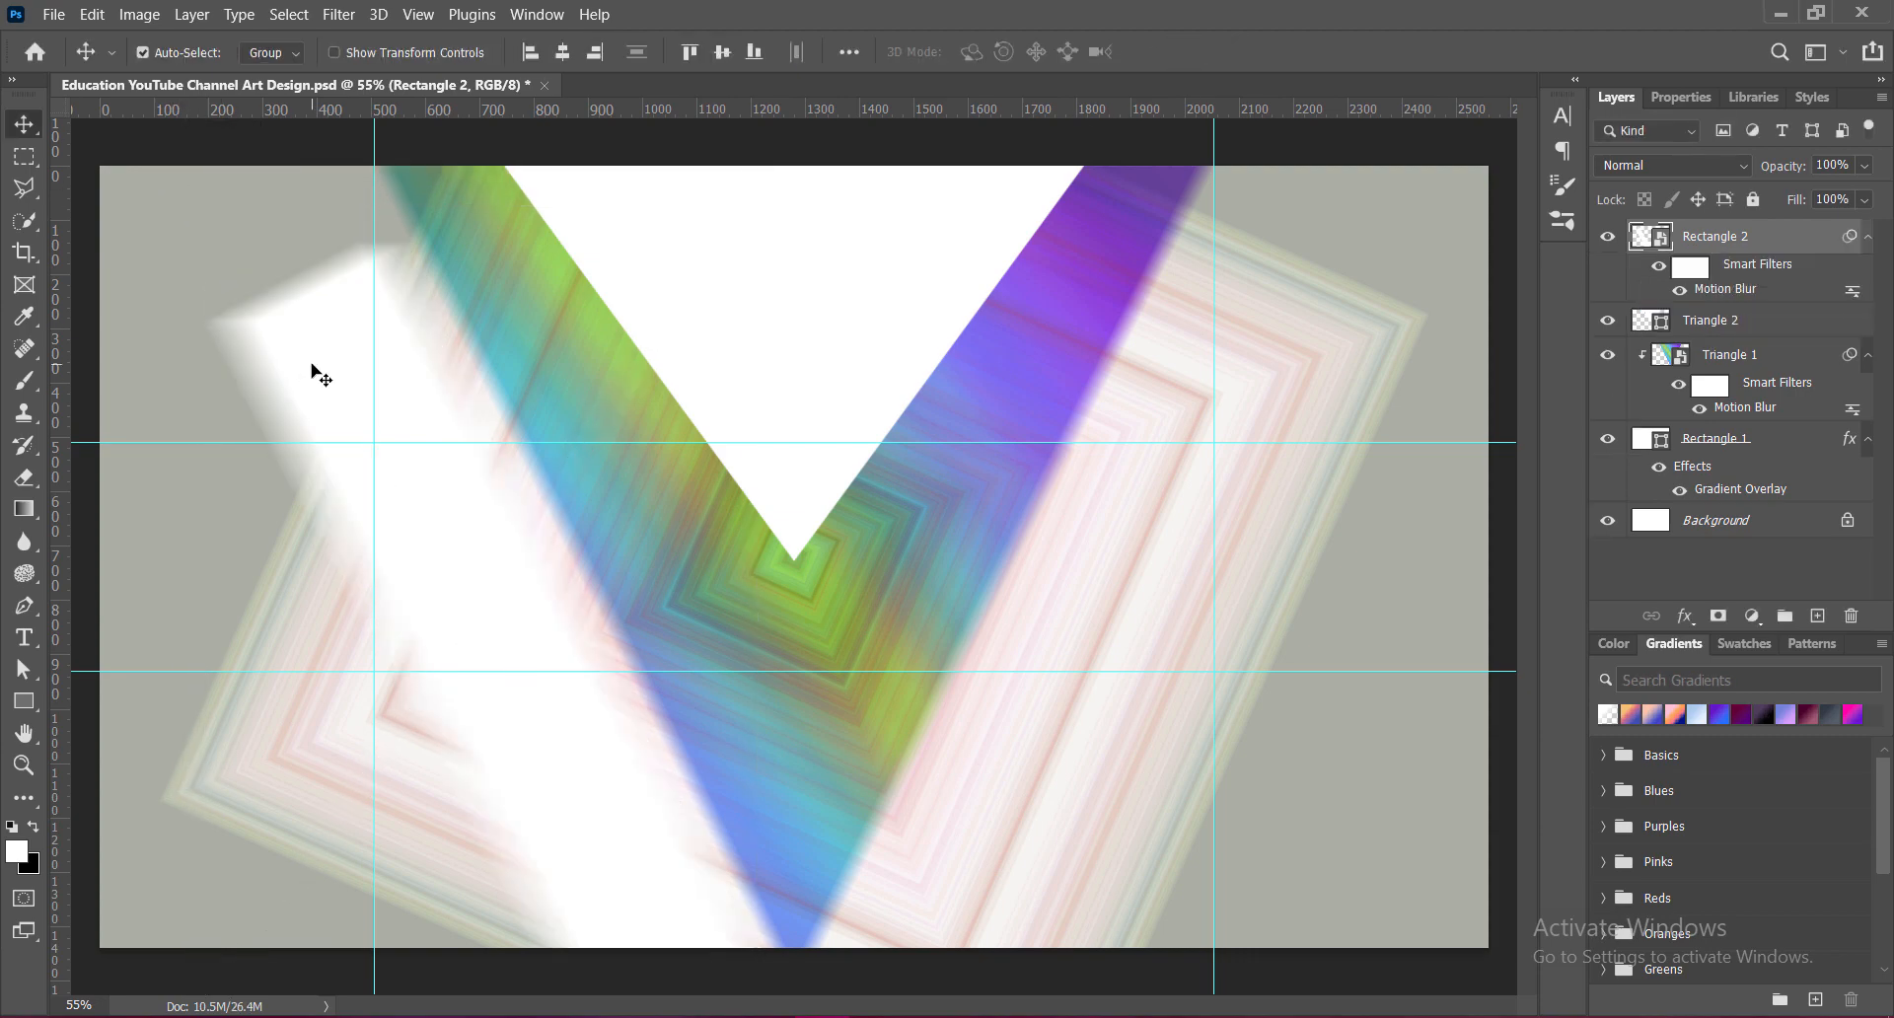
Step: Rasterize the blurred white rectangle layer and smudge its upper end up past the canvas's top edge with the Smudge tool
left_click(27, 545)
left_click(160, 584)
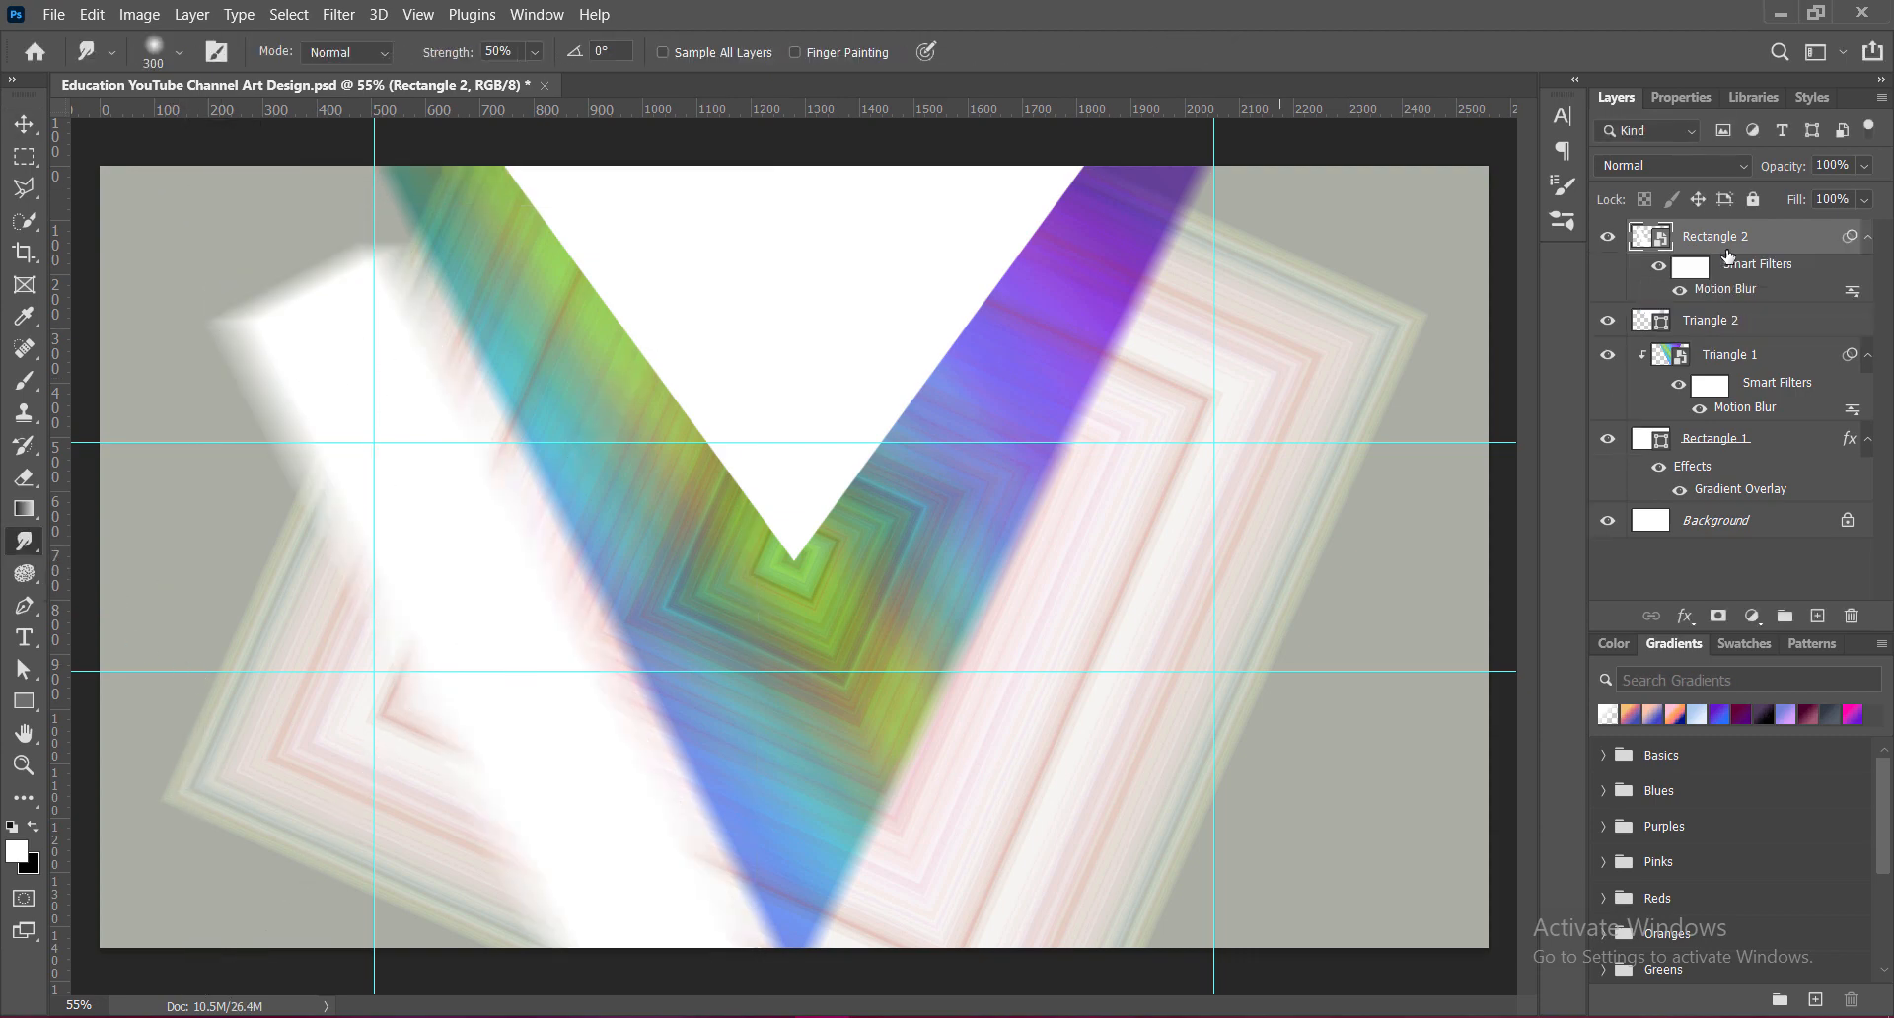
right_click(1798, 238)
left_click(1578, 512)
mouse_move(314, 348)
left_mouse_down()
mouse_move(231, 280)
mouse_move(235, 240)
mouse_move(330, 288)
mouse_move(294, 149)
mouse_move(226, 167)
mouse_move(196, 226)
mouse_move(200, 245)
mouse_move(221, 140)
mouse_move(341, 233)
mouse_move(339, 169)
left_mouse_up()
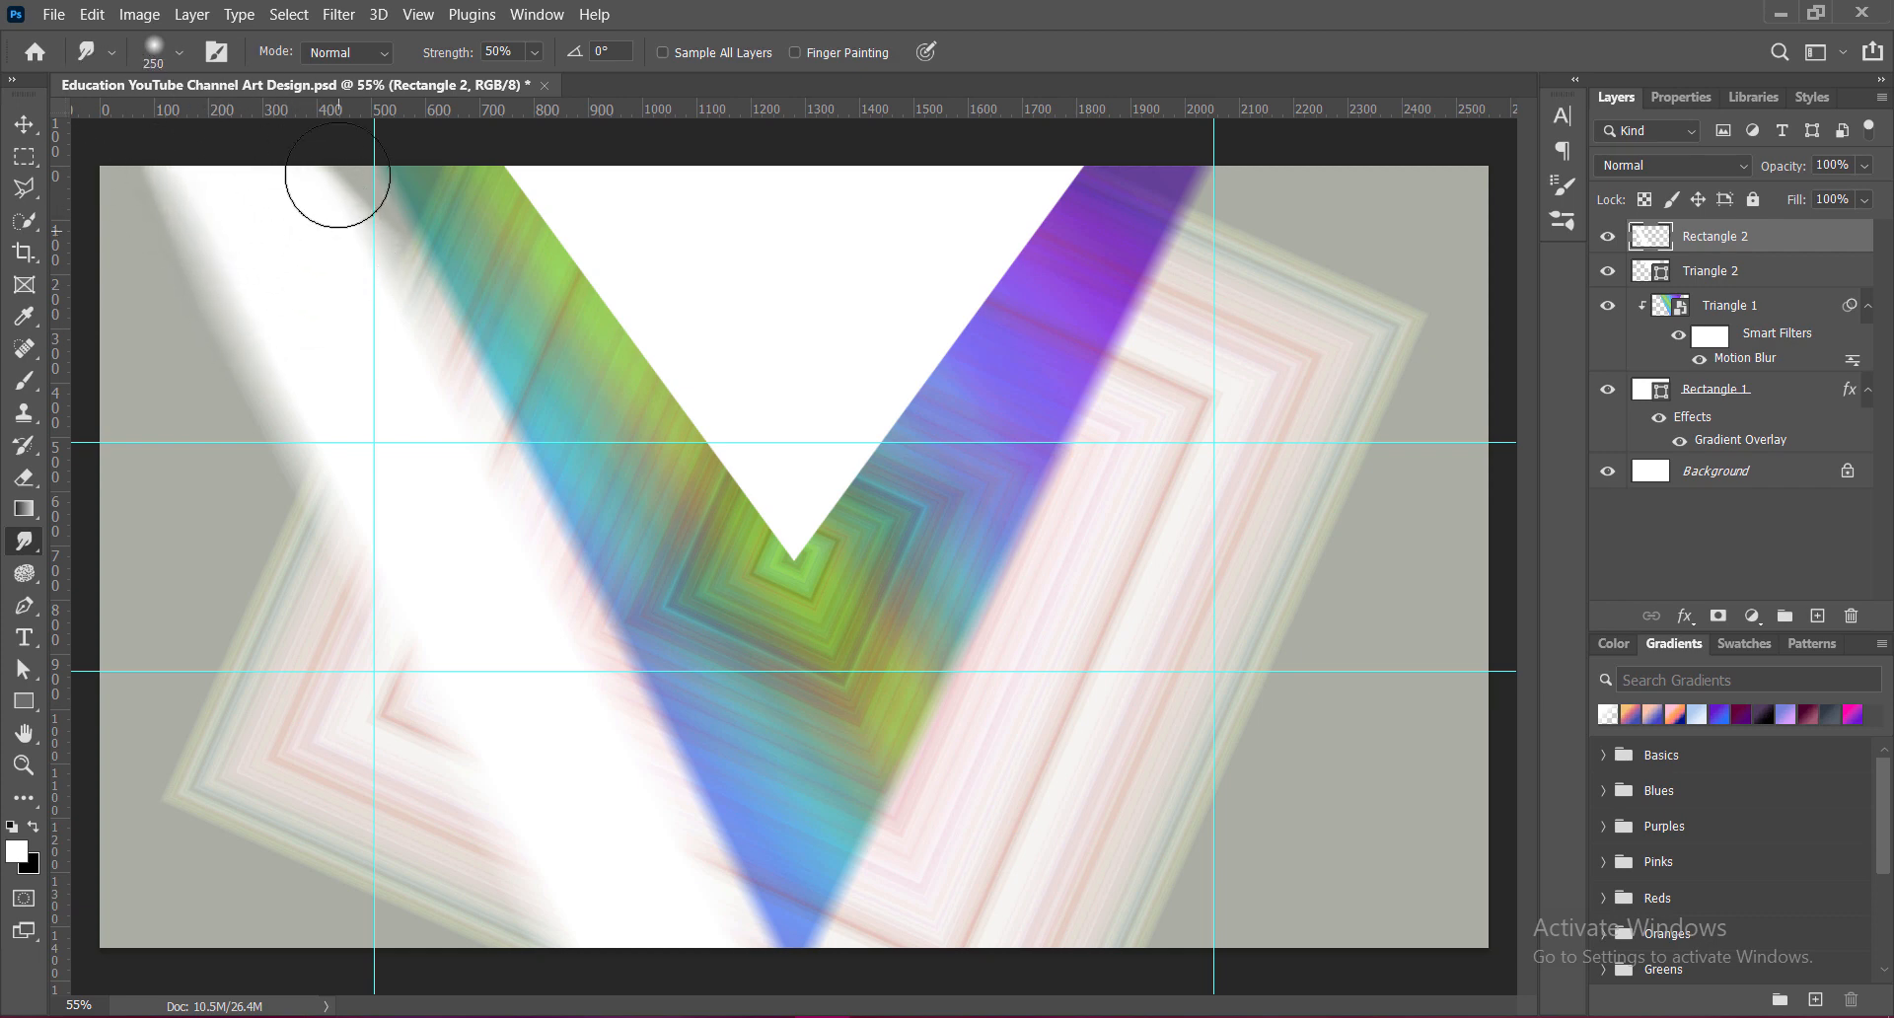
Step: Soften the smudged upper end of the white rectangle with the Blur tool
right_click(37, 539)
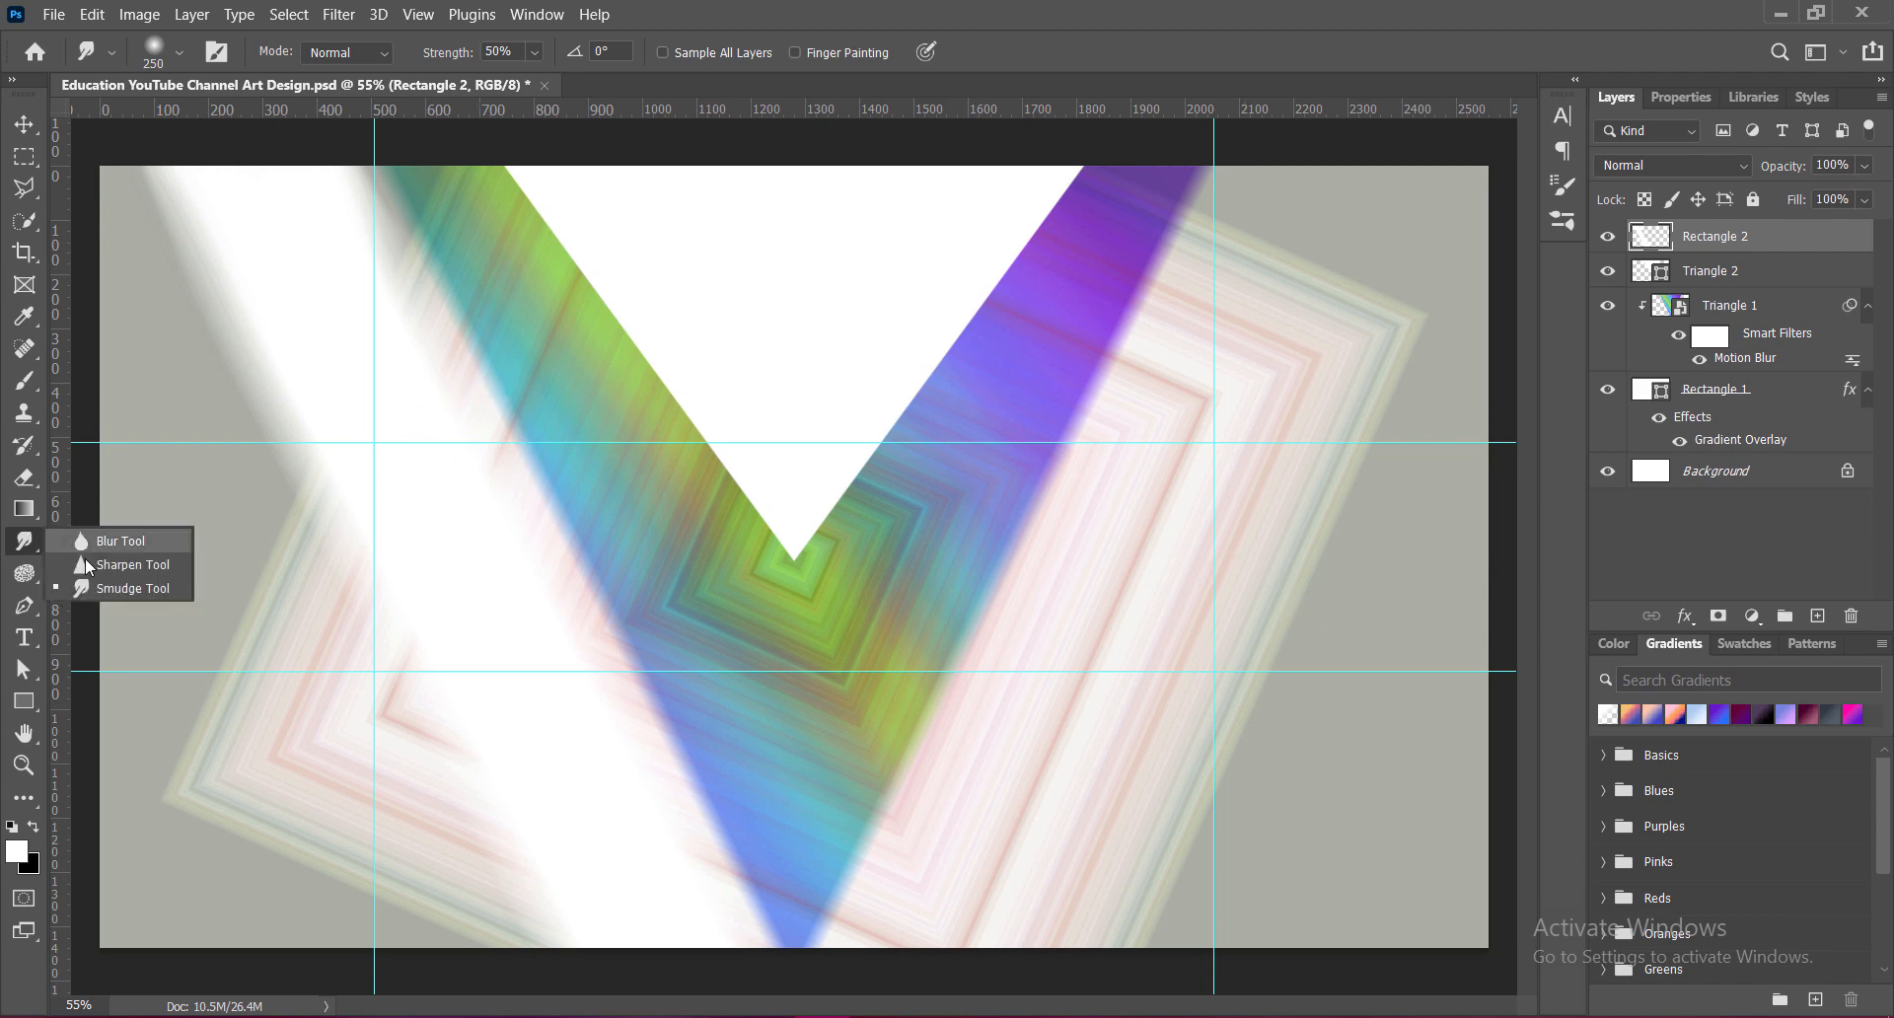
left_click(109, 541)
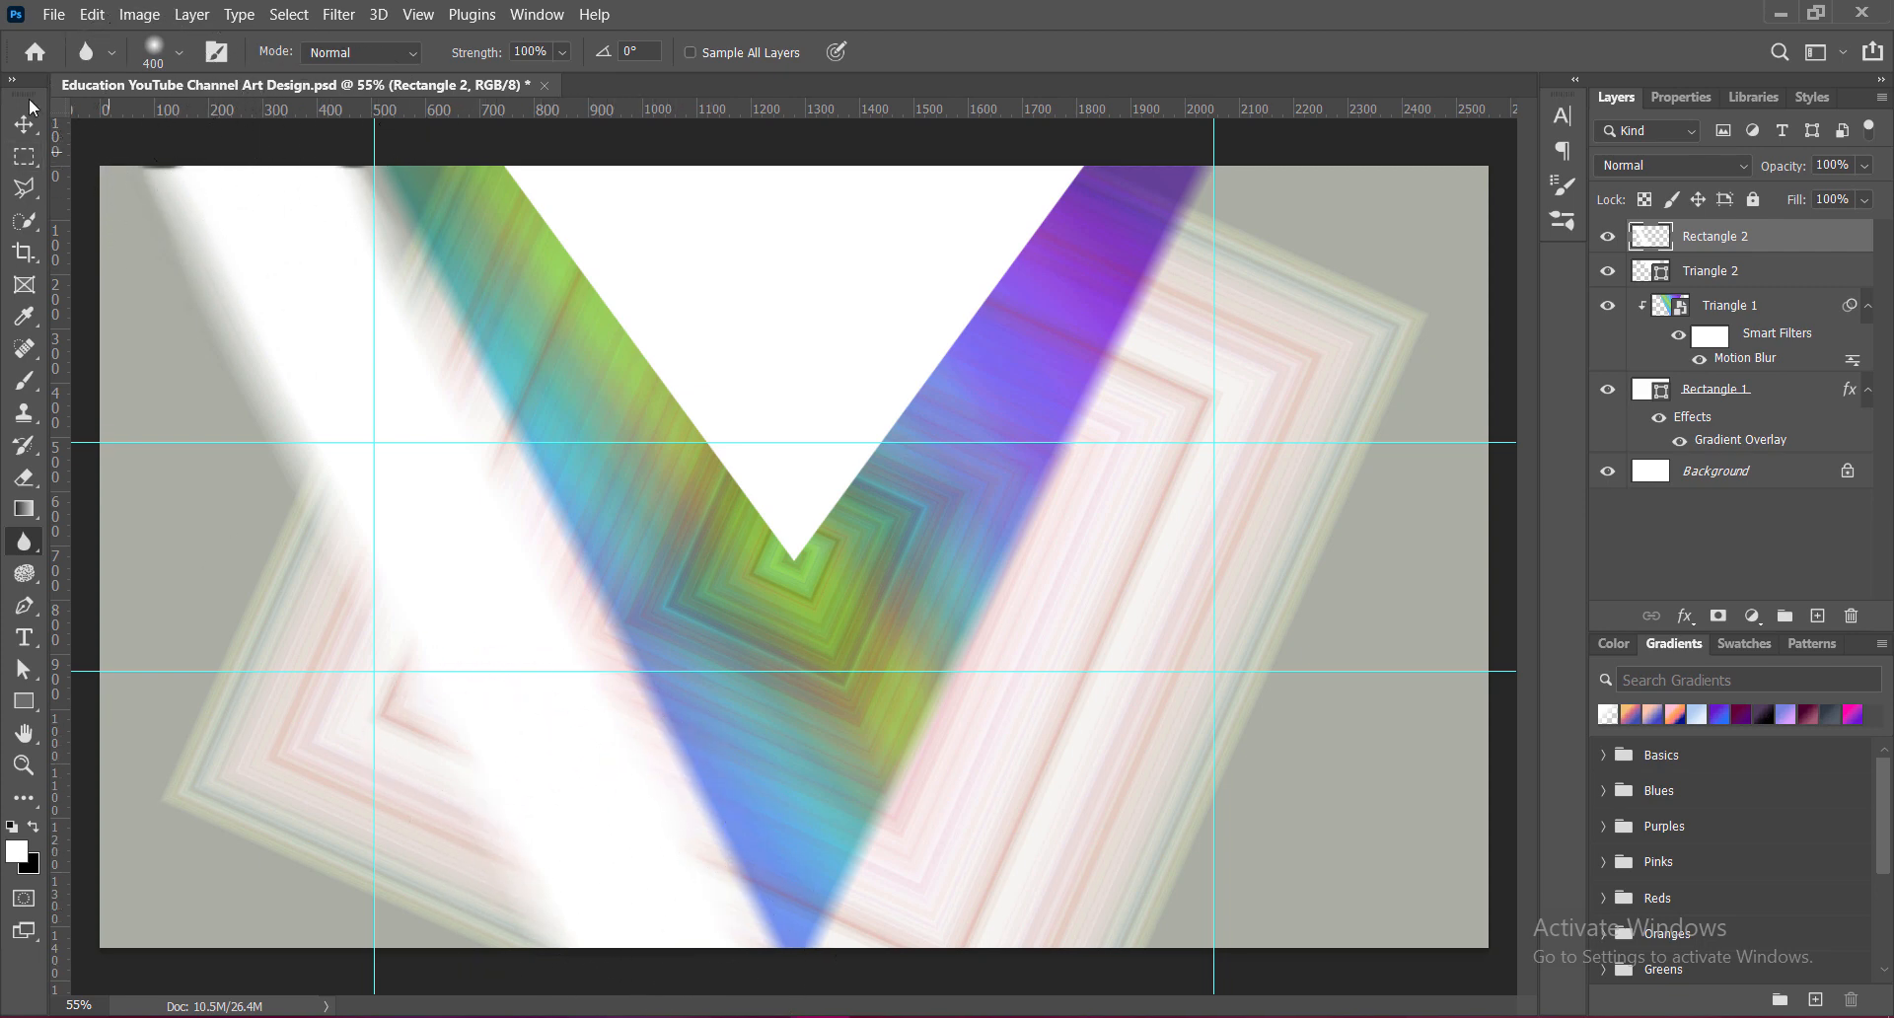
key("v")
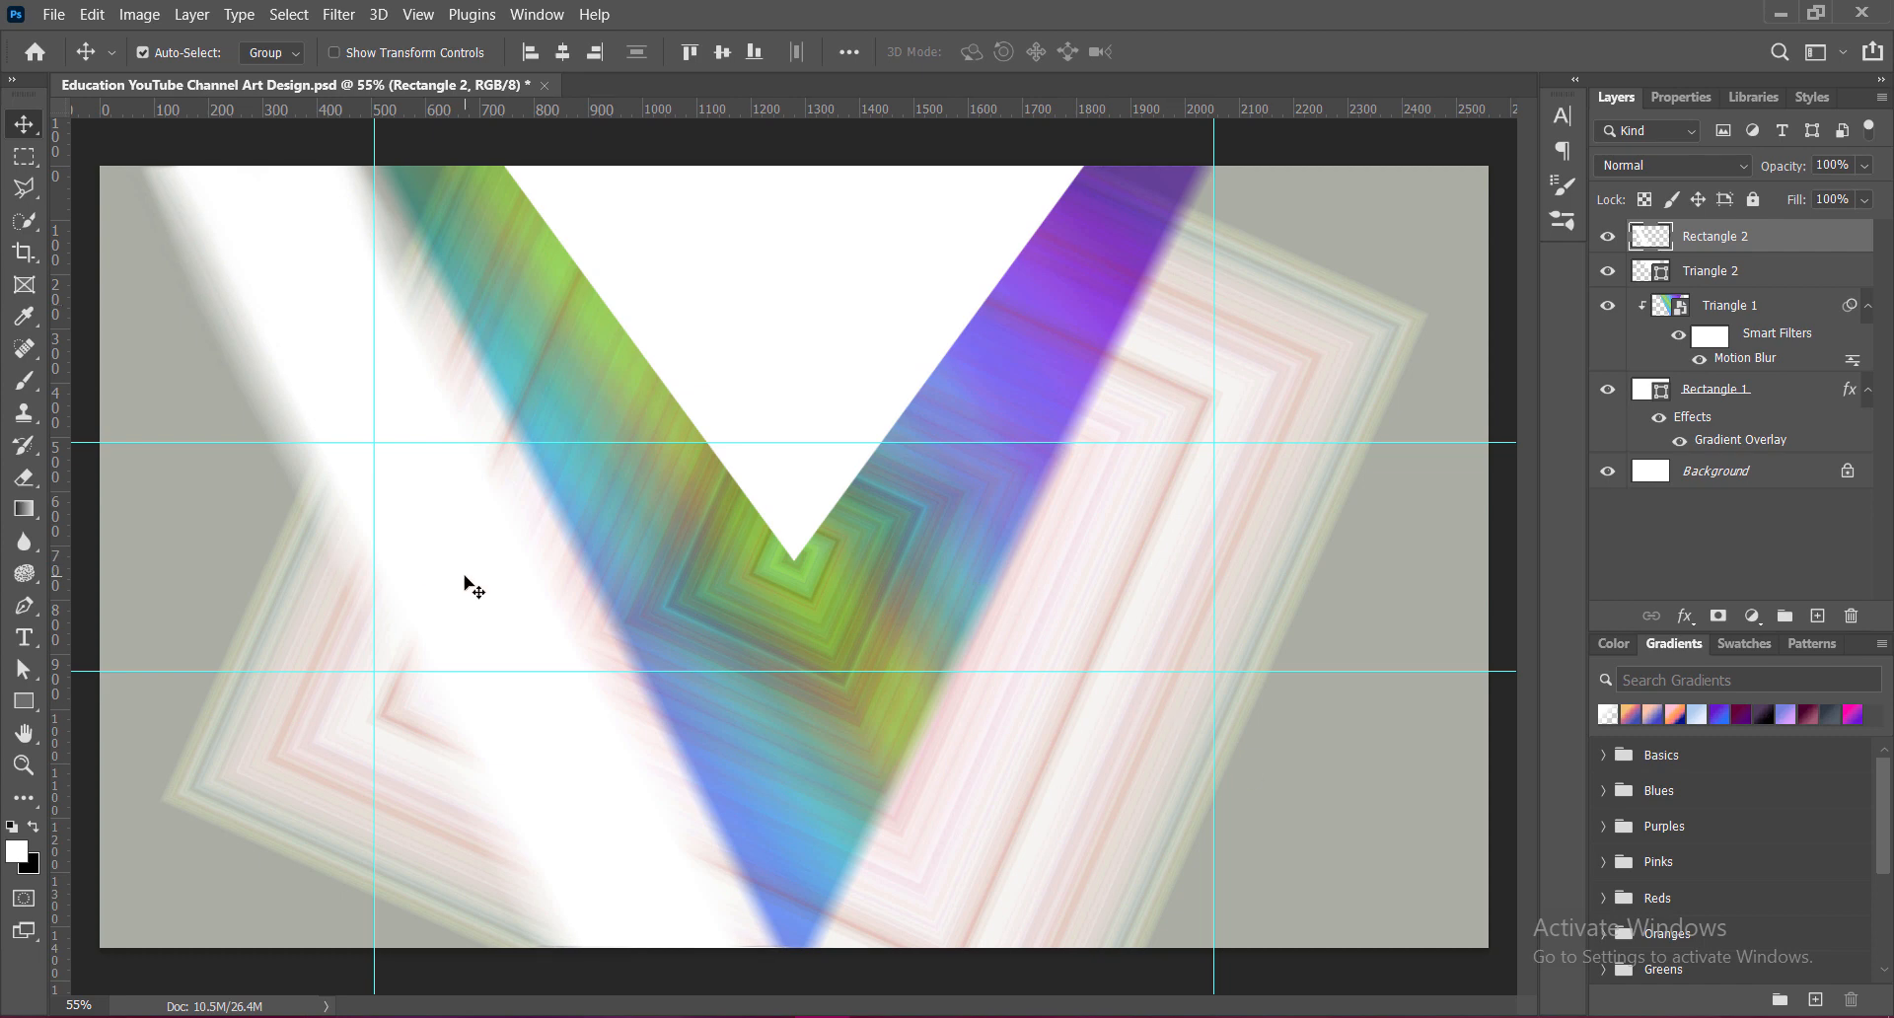
Step: Duplicate the blurred white rectangle down toward the canvas's lower-left corner and soften the copy's lower end with the Blur tool
left_click_drag(469, 583, 292, 744)
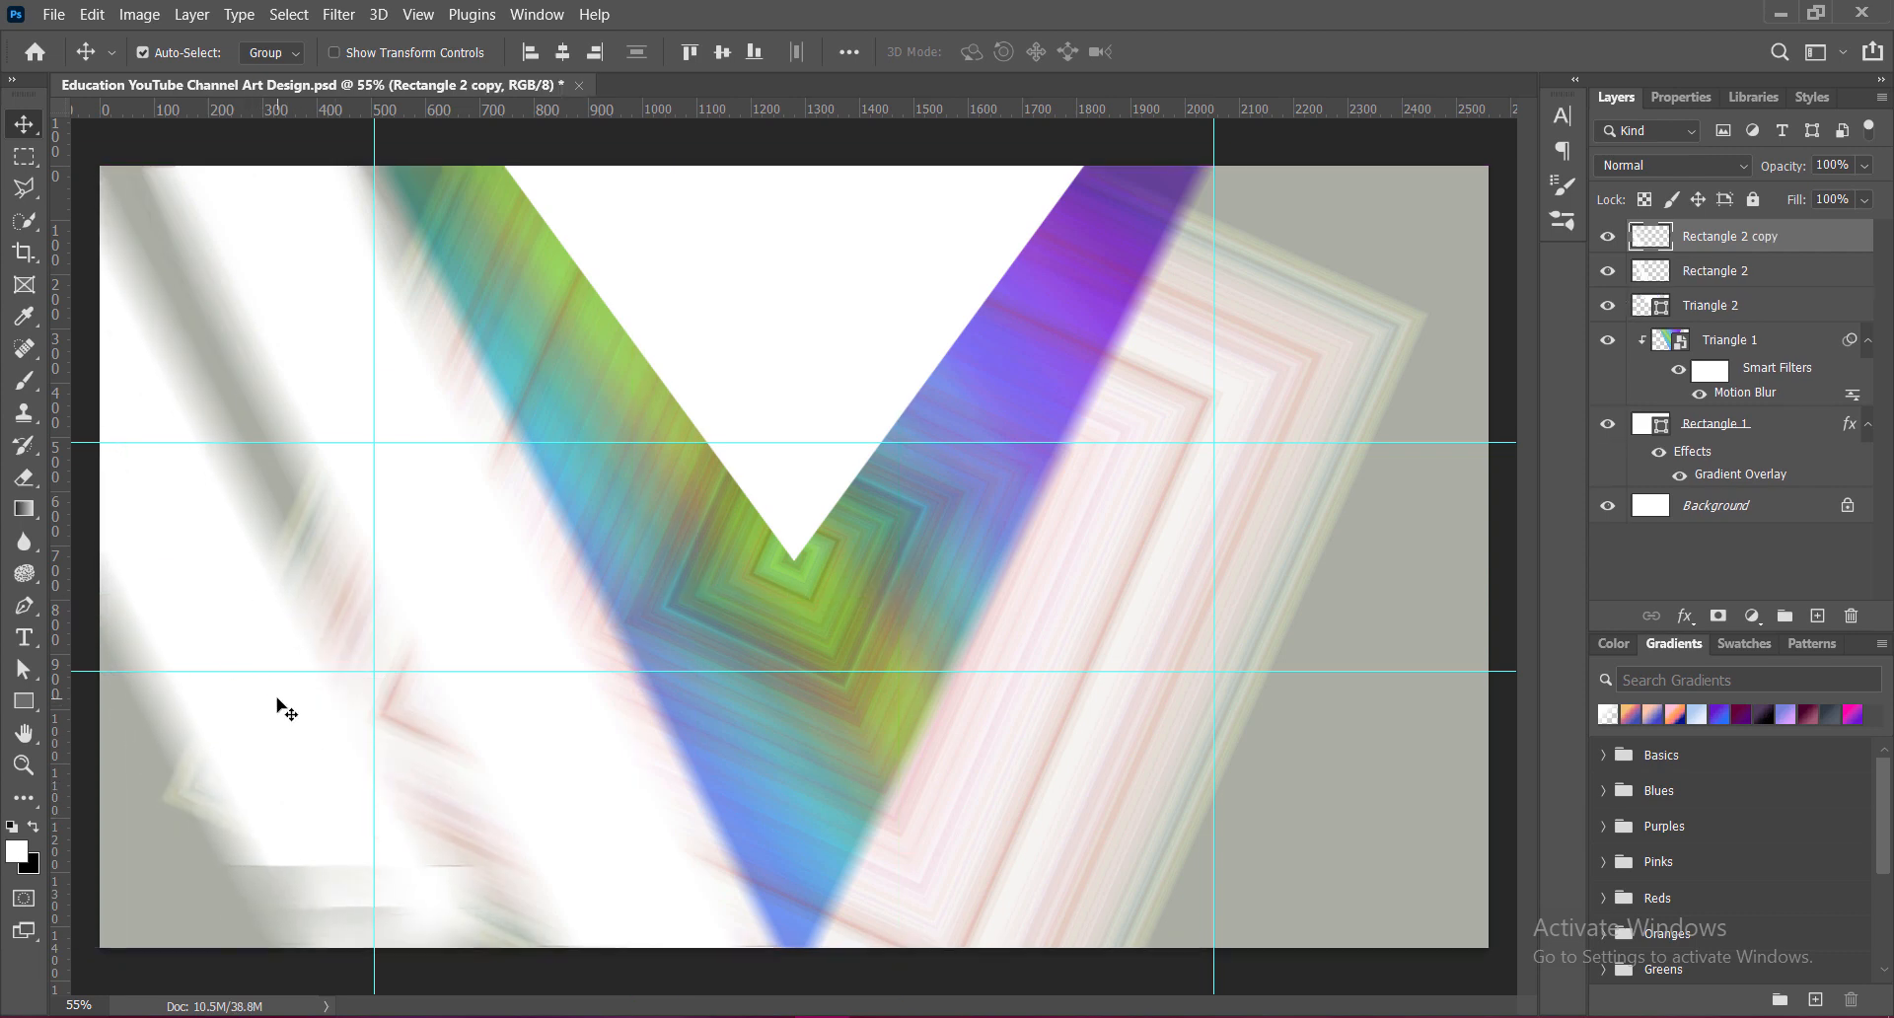
left_click(24, 541)
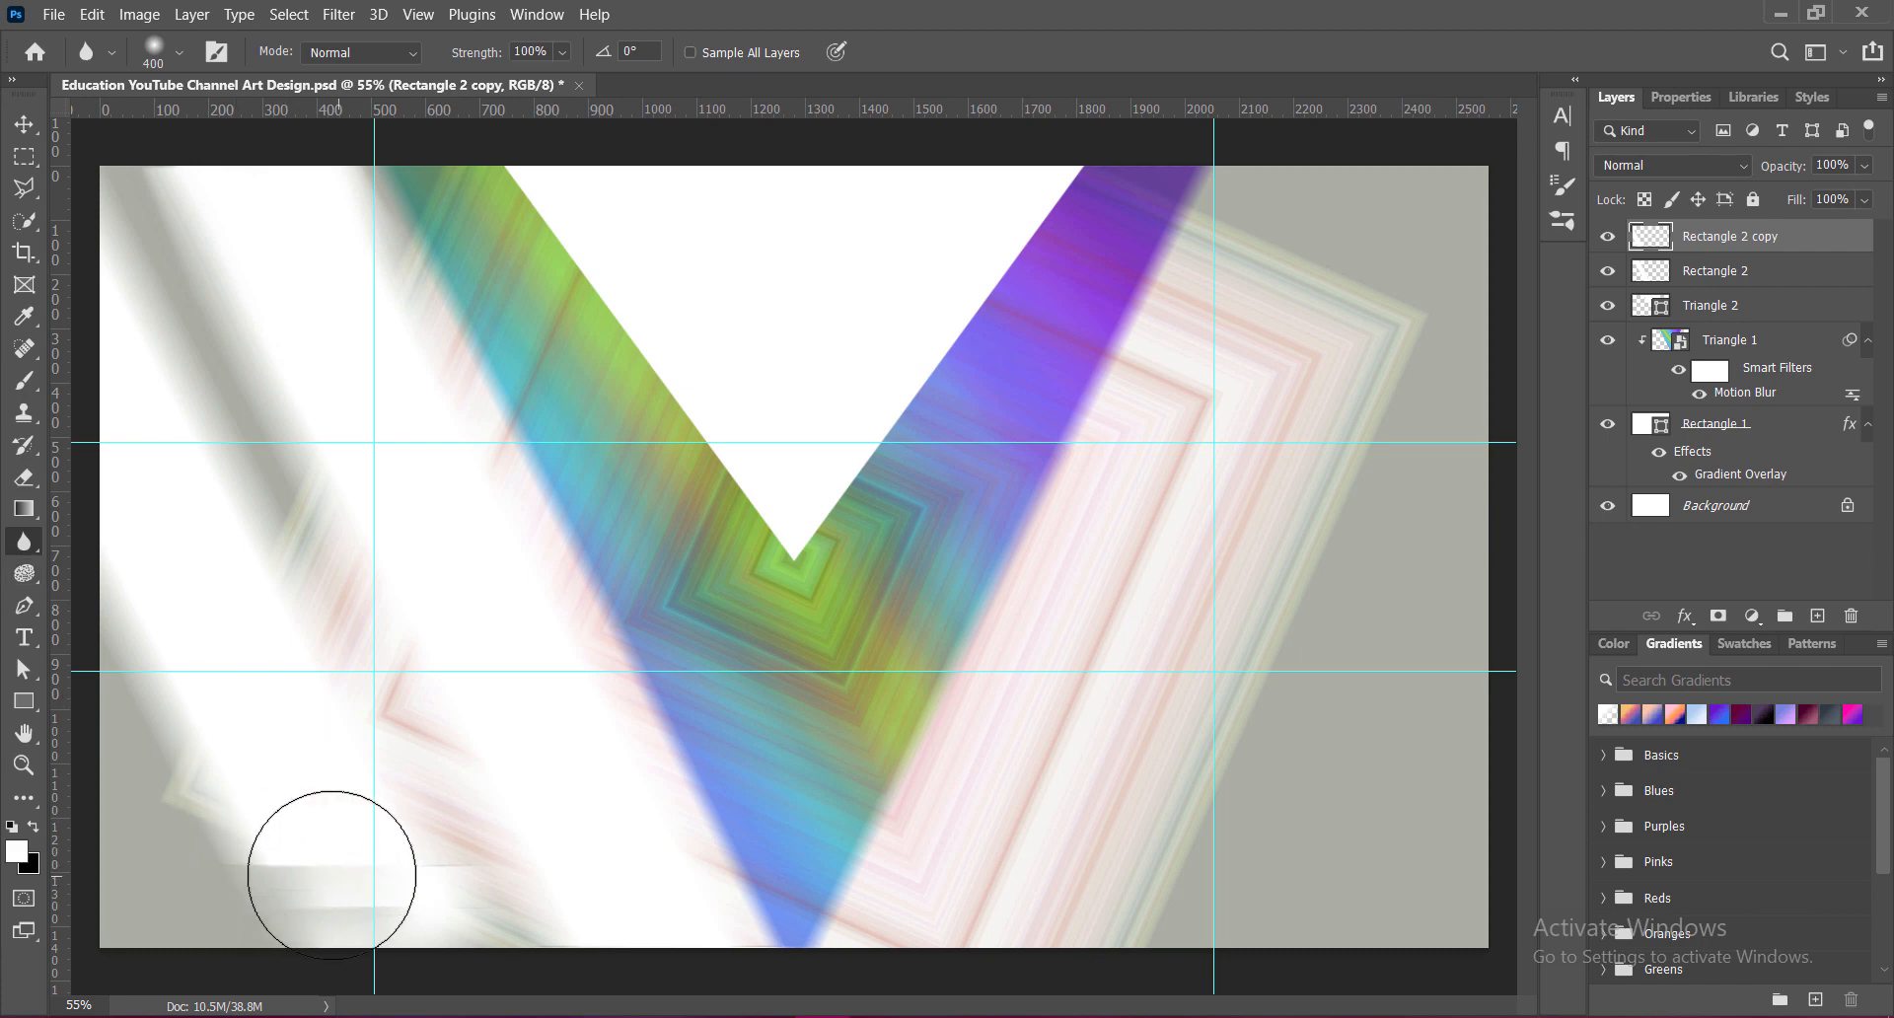
mouse_move(419, 858)
left_mouse_down()
mouse_move(216, 871)
mouse_move(307, 918)
mouse_move(311, 864)
mouse_move(408, 899)
mouse_move(322, 880)
mouse_move(254, 905)
mouse_move(195, 863)
mouse_move(268, 859)
mouse_move(427, 899)
mouse_move(205, 921)
mouse_move(437, 880)
mouse_move(199, 856)
mouse_move(578, 891)
mouse_move(178, 929)
mouse_move(103, 893)
mouse_move(415, 871)
mouse_move(543, 896)
mouse_move(271, 897)
mouse_move(233, 834)
mouse_move(454, 935)
mouse_move(311, 855)
mouse_move(289, 931)
mouse_move(368, 879)
left_mouse_up()
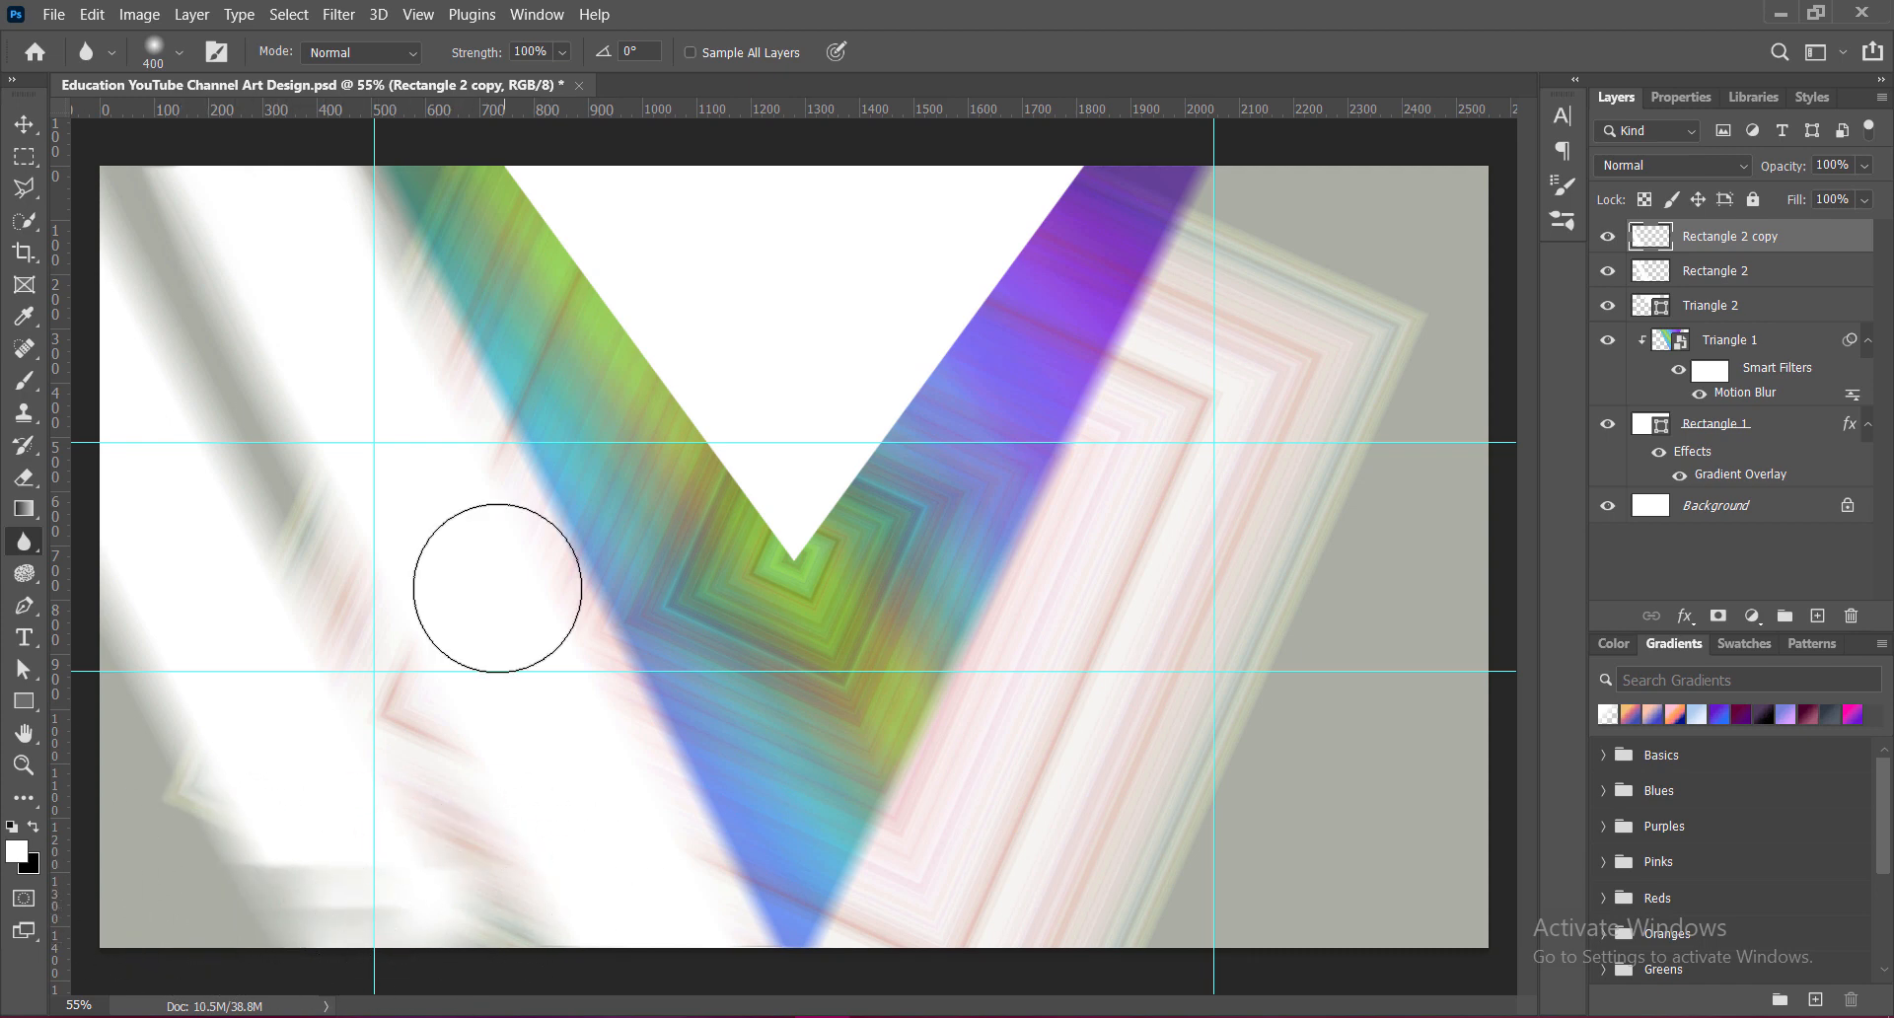
key("v")
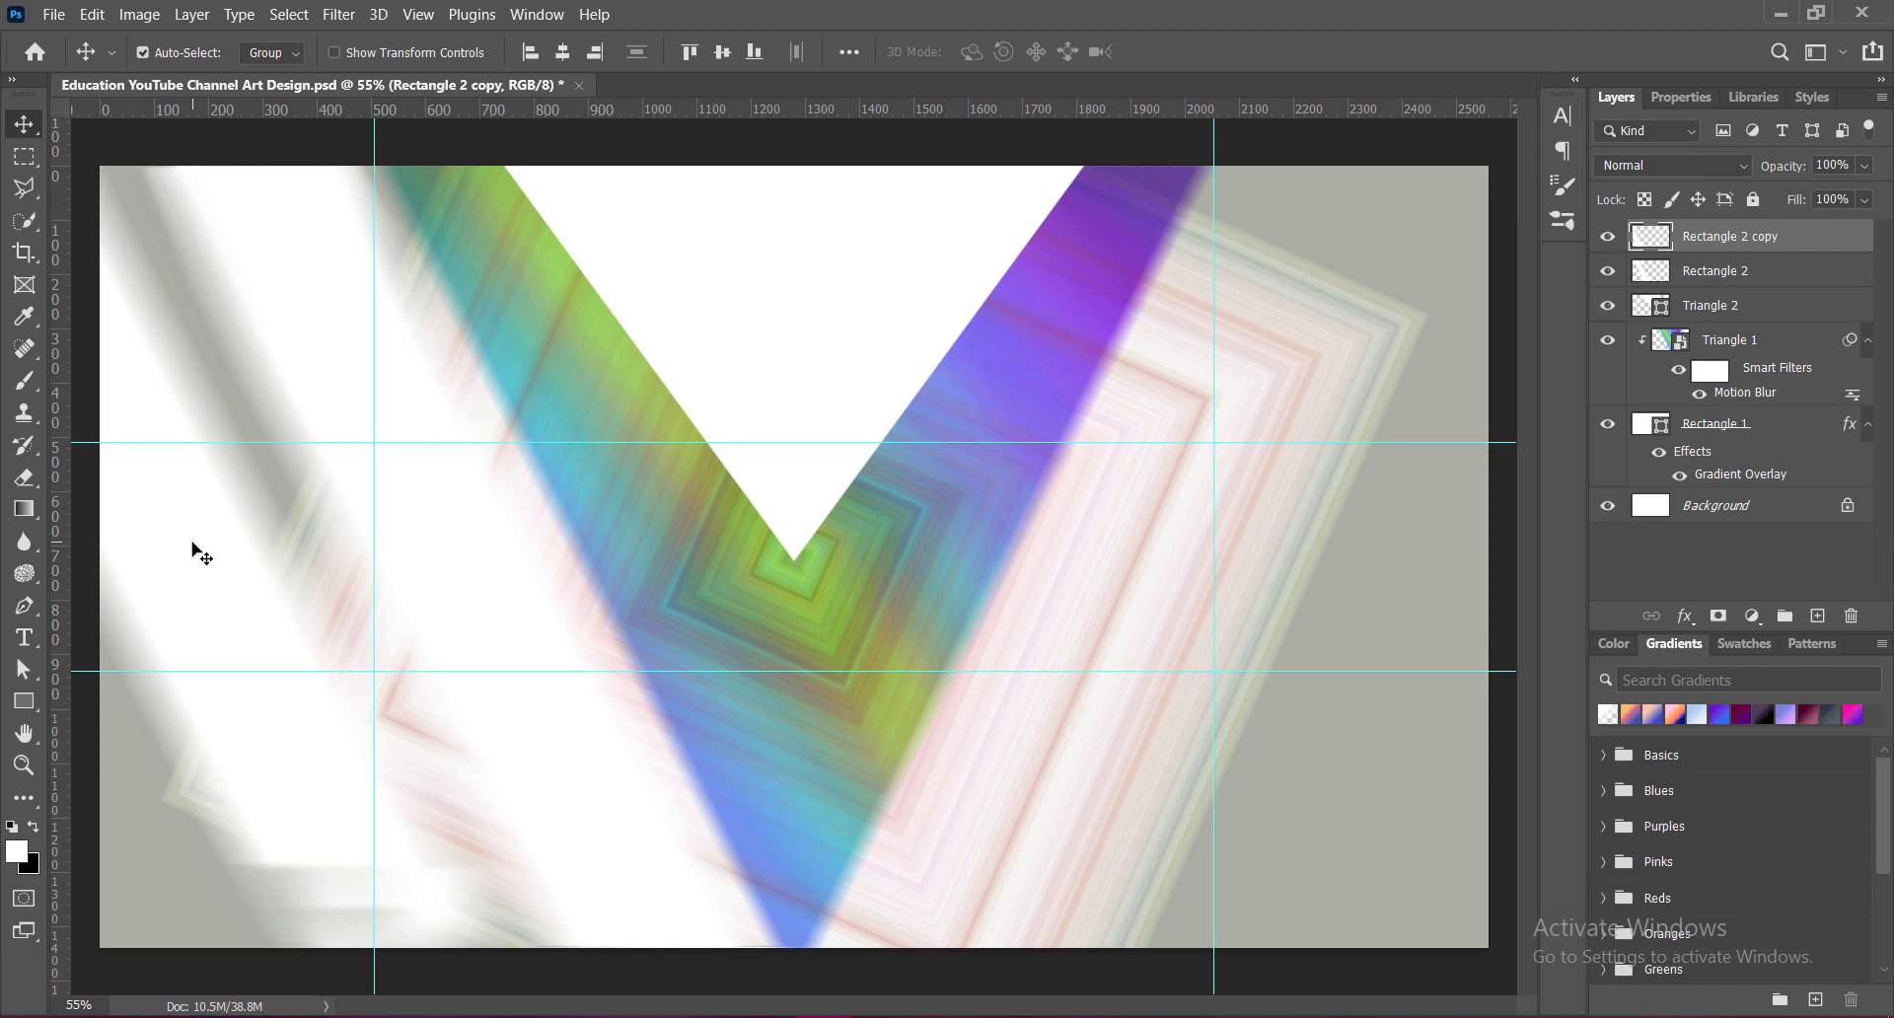
Step: Shift the rectangle copy slightly right and up, and soften its cut-off lower end with the Blur tool
key("shift+Right")
key("shift+Right")
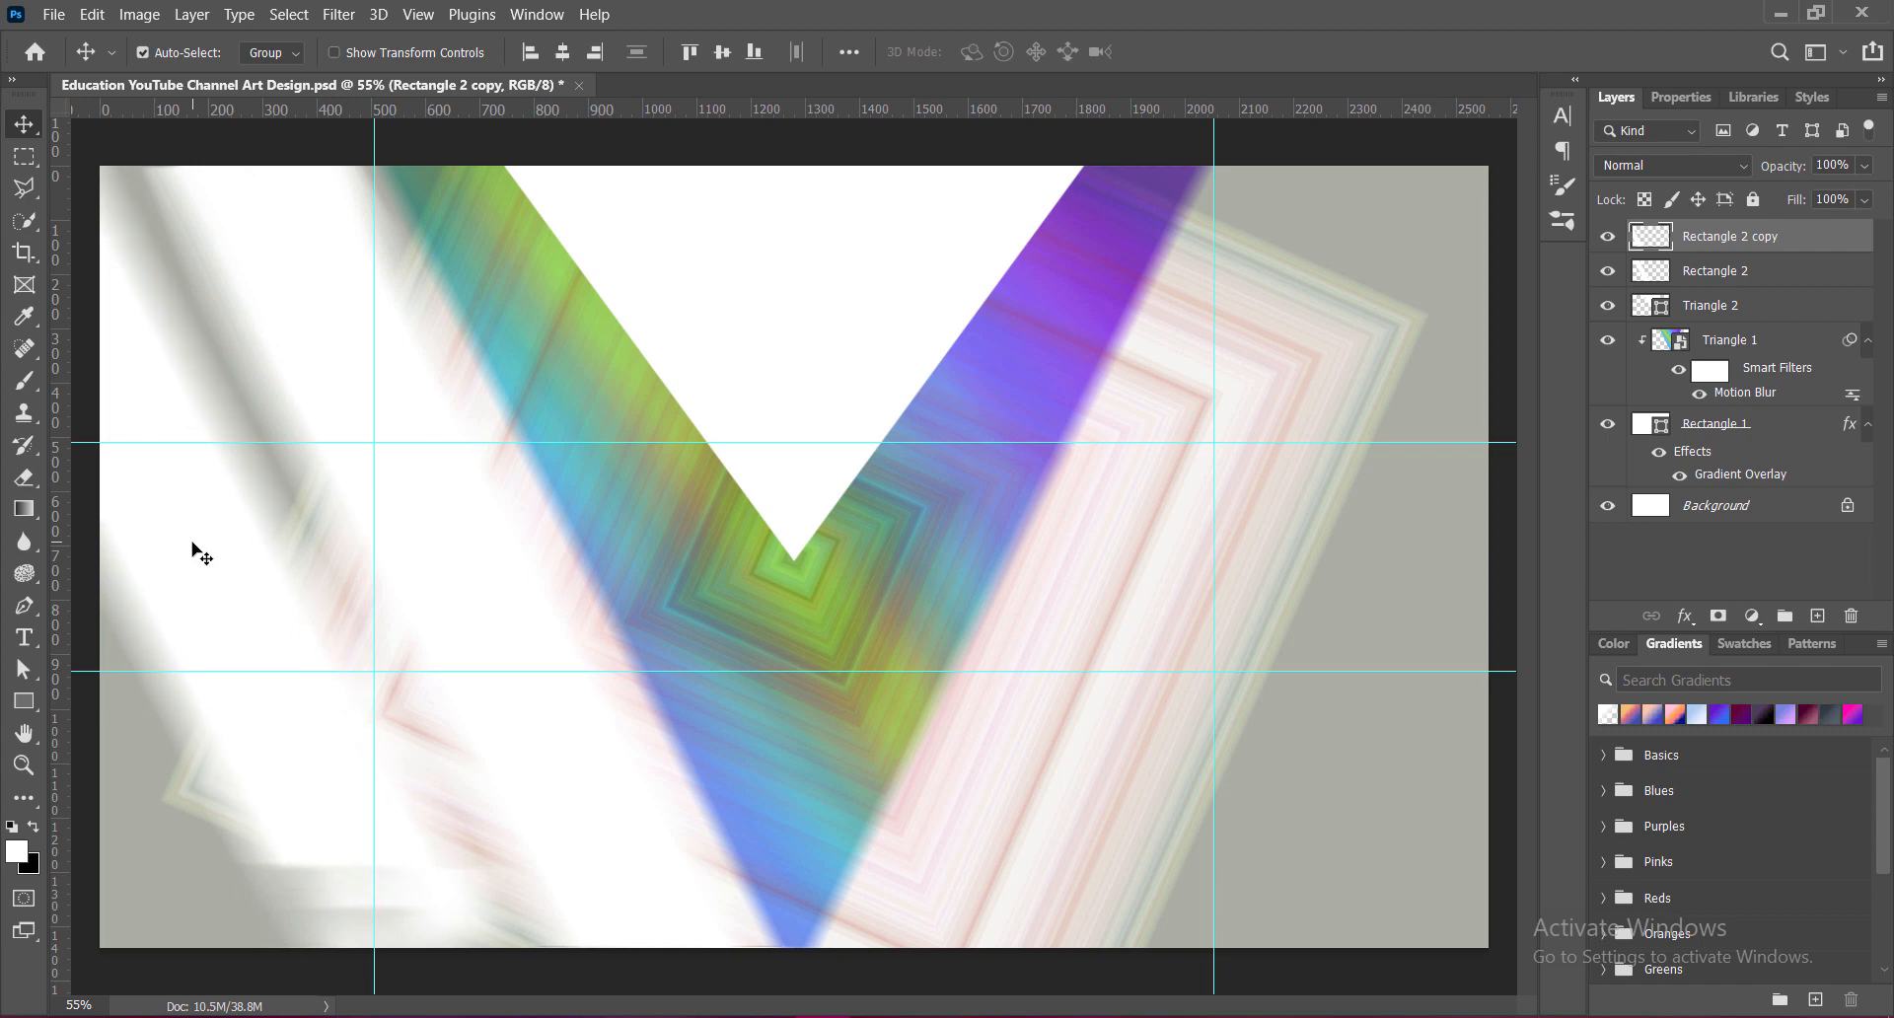
mouse_move(195, 546)
left_mouse_down()
mouse_move(182, 484)
mouse_move(195, 508)
left_mouse_up()
key("r")
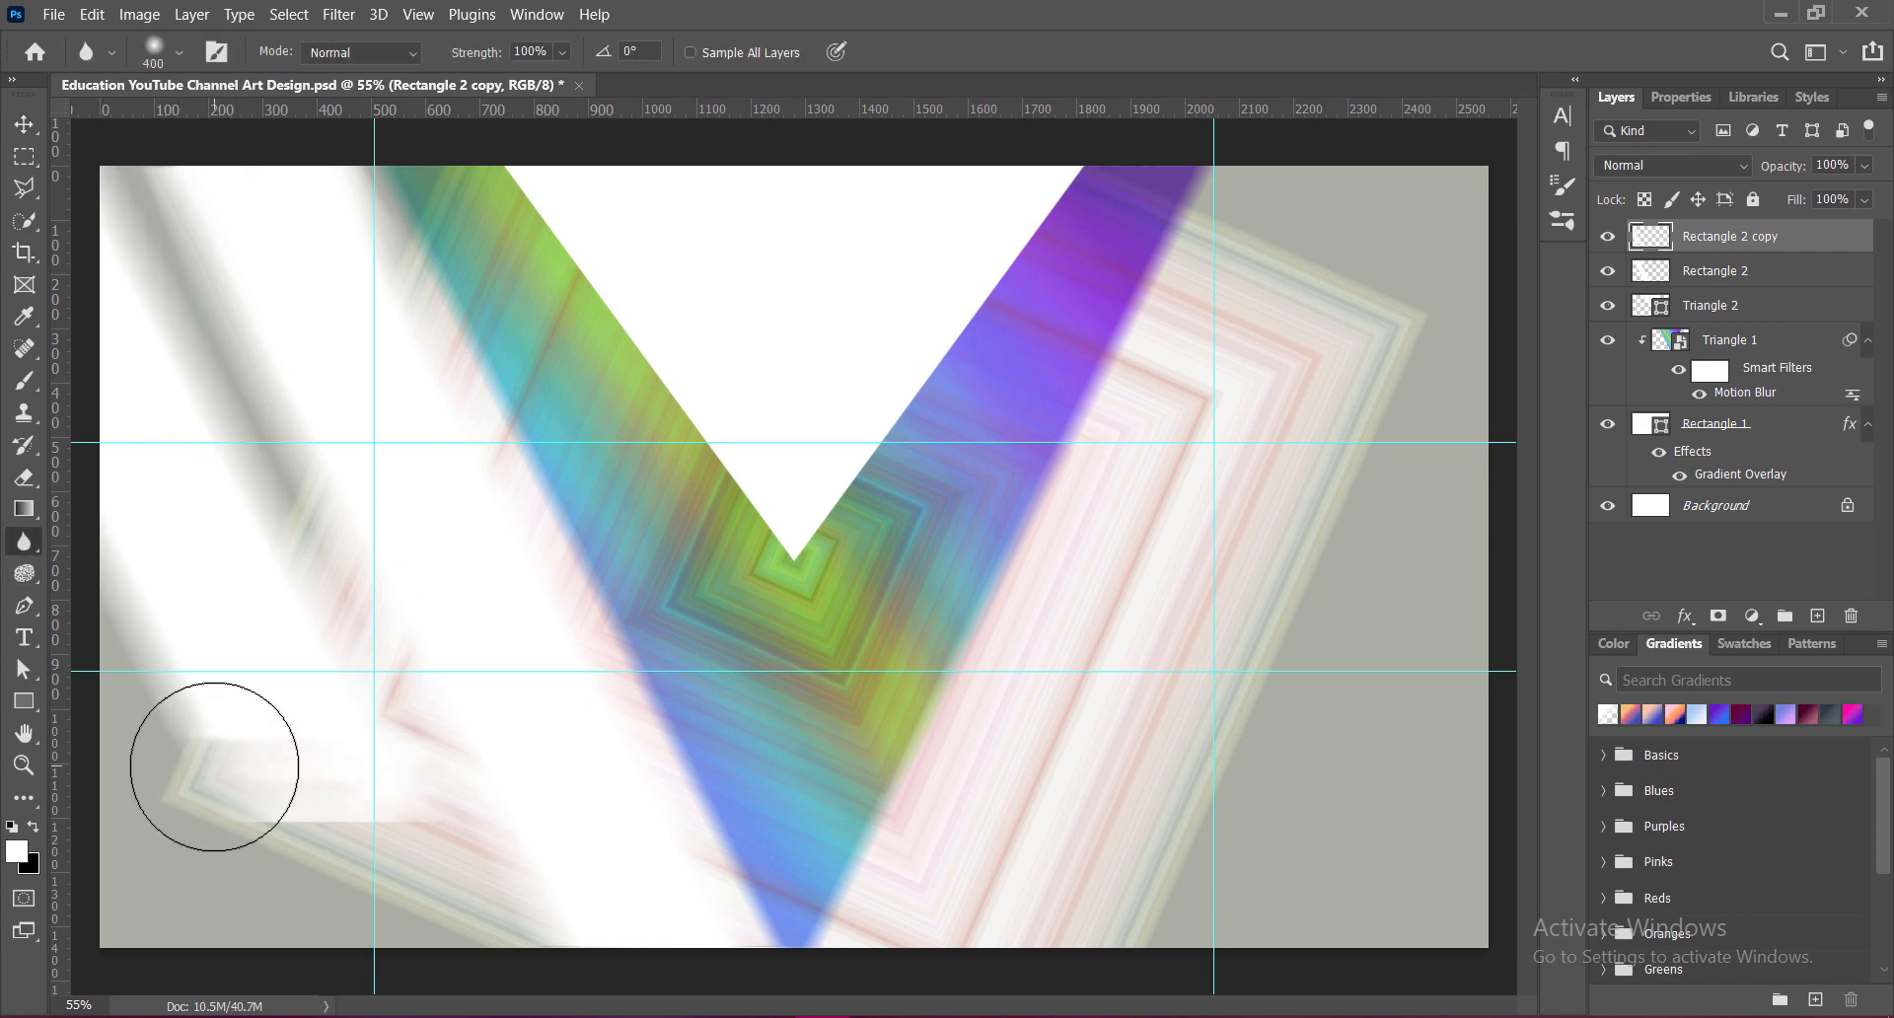
mouse_move(278, 770)
left_mouse_down()
mouse_move(312, 844)
mouse_move(279, 829)
mouse_move(398, 807)
mouse_move(174, 772)
mouse_move(356, 756)
mouse_move(436, 801)
mouse_move(519, 792)
mouse_move(392, 819)
mouse_move(480, 798)
mouse_move(372, 780)
mouse_move(408, 813)
mouse_move(179, 760)
mouse_move(298, 818)
mouse_move(305, 795)
mouse_move(301, 819)
mouse_move(411, 841)
mouse_move(191, 756)
mouse_move(347, 785)
mouse_move(201, 791)
mouse_move(256, 758)
mouse_move(580, 761)
left_mouse_up()
left_click(29, 121)
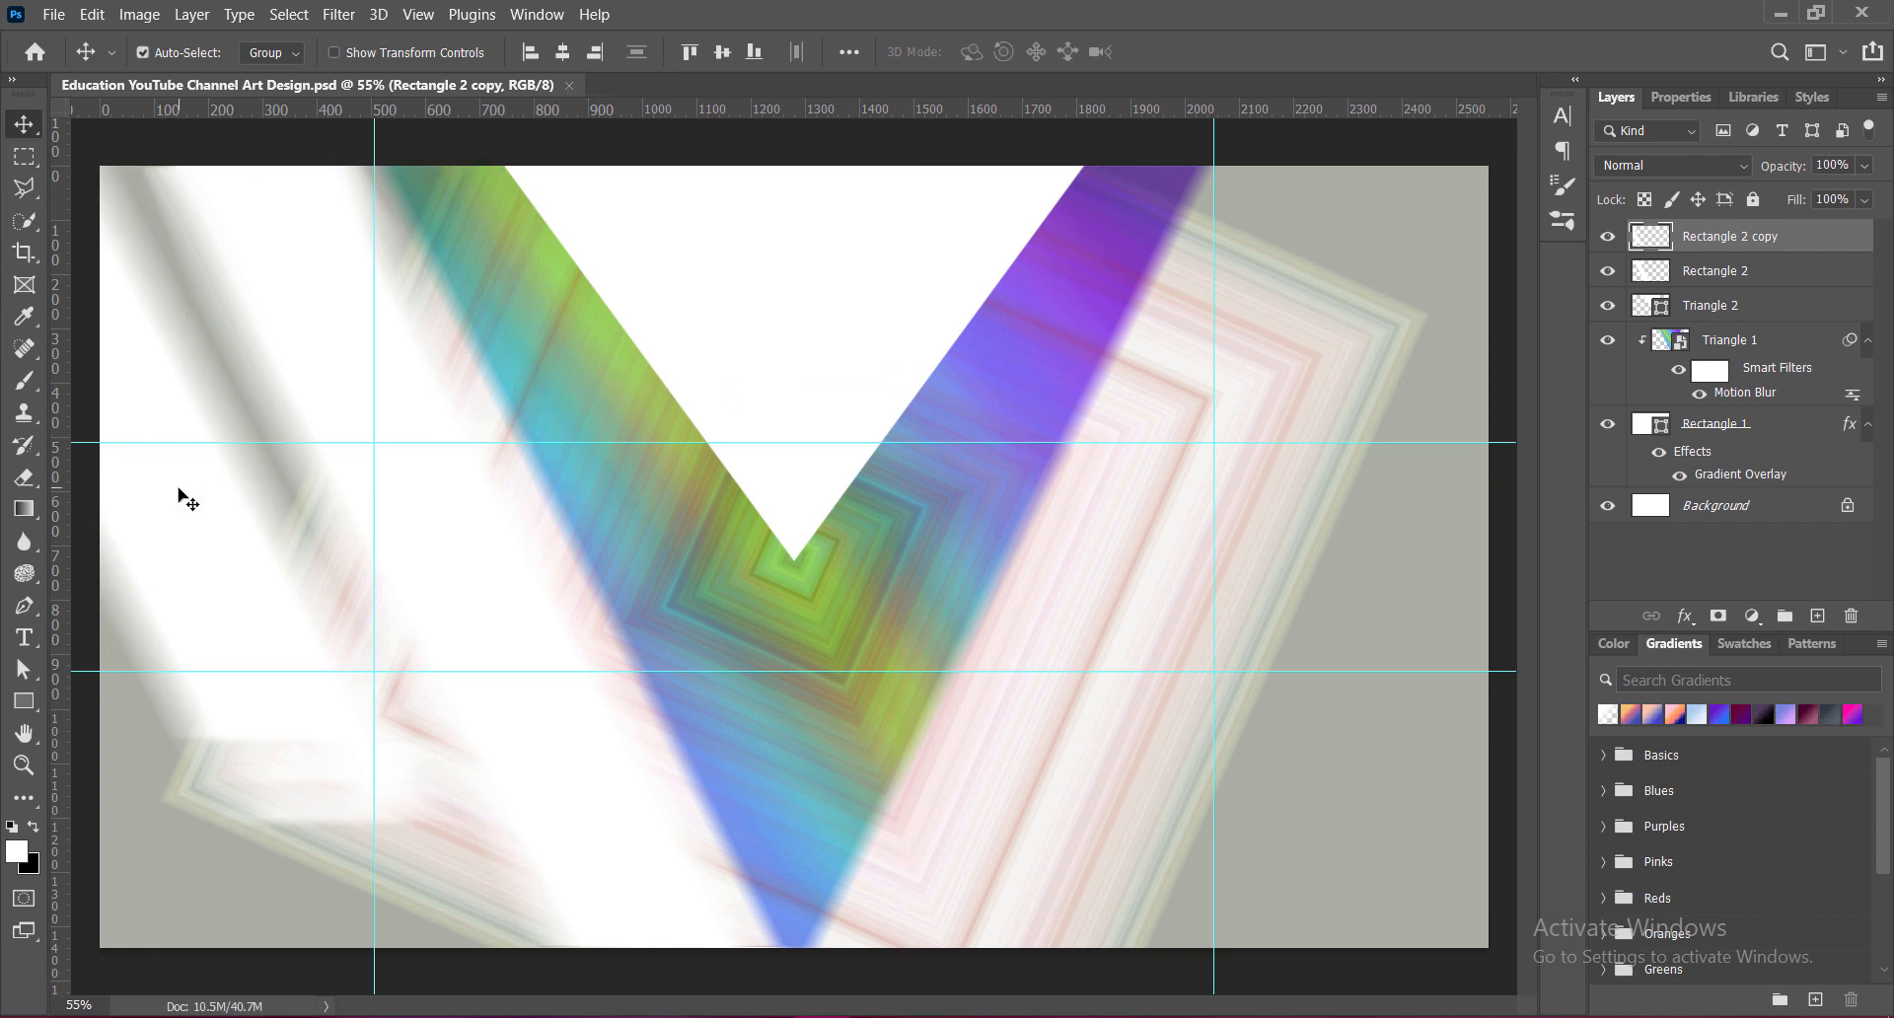
Step: Duplicate both white rectangles toward the right half of the canvas and flip the copies horizontally
left_click_drag(346, 406, 1085, 399)
key("ctrl+t")
right_click(1086, 438)
left_click(1170, 932)
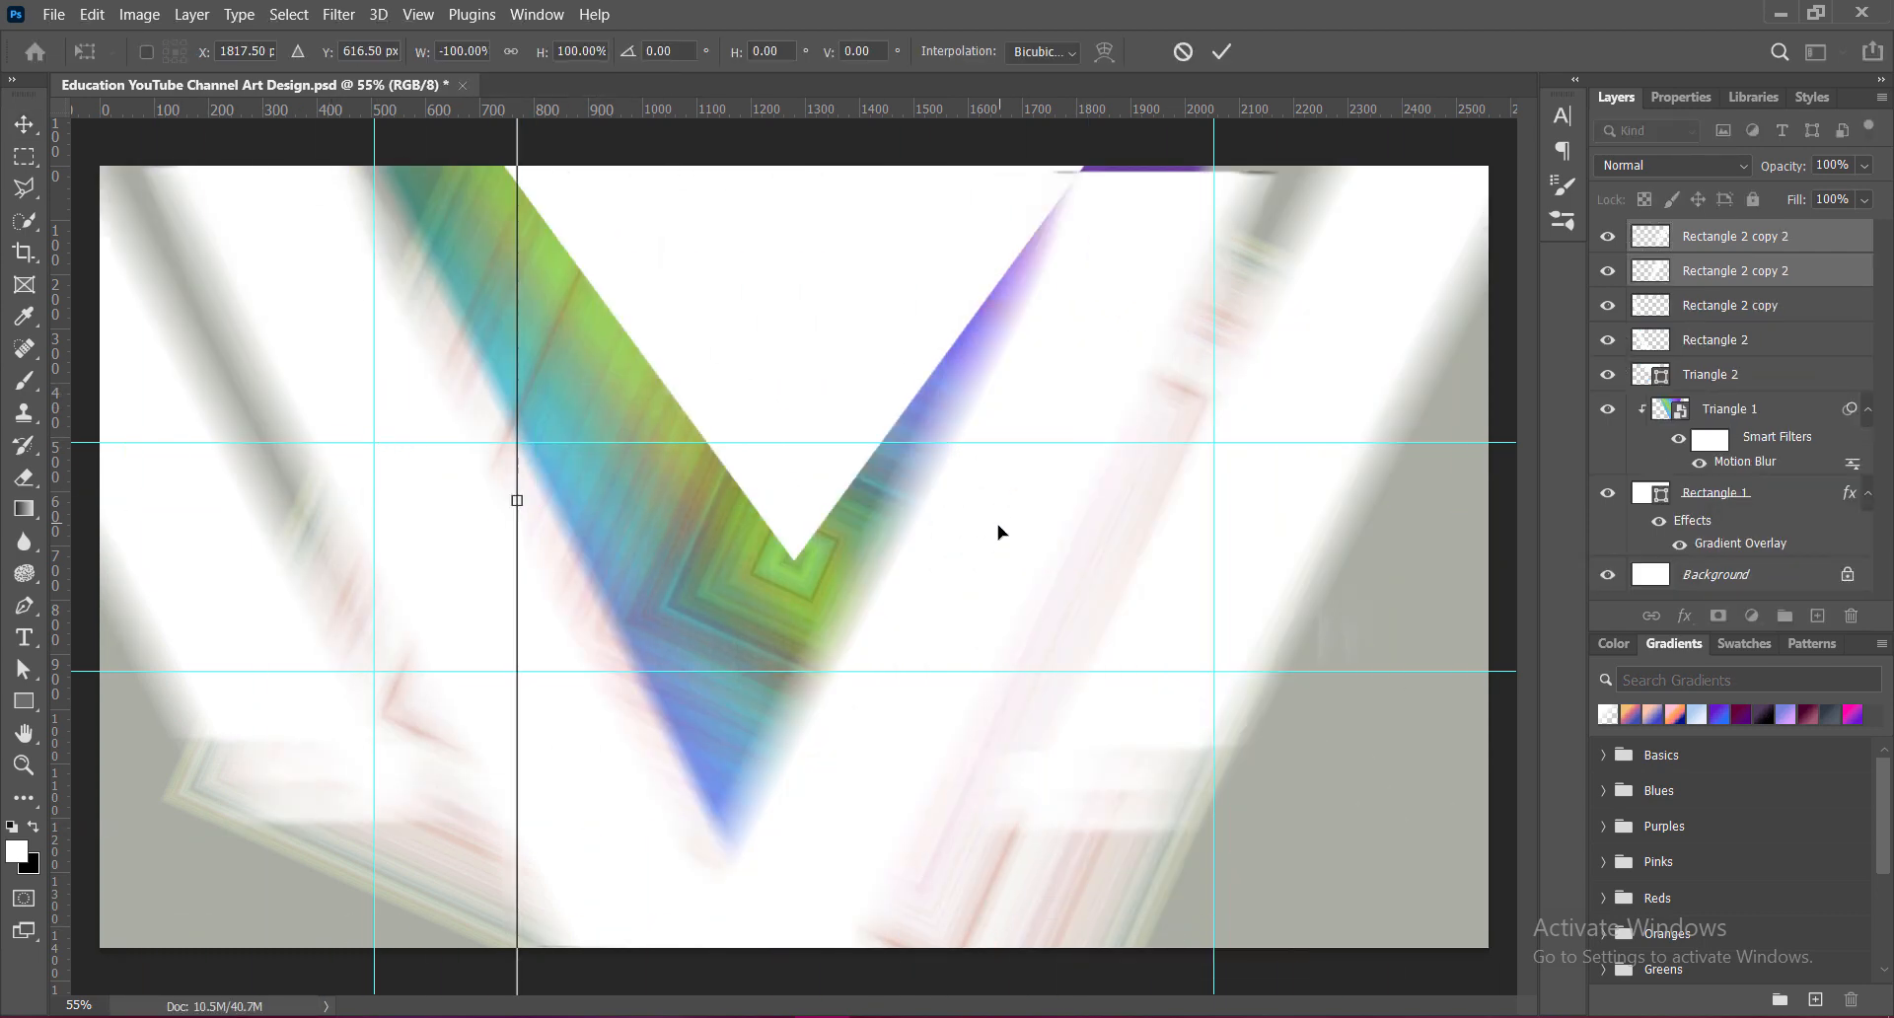
Step: Position the flipped rectangle copies along the colored triangle's right edge, mirroring the left pair, and apply the transform
left_click_drag(1256, 555, 1216, 495)
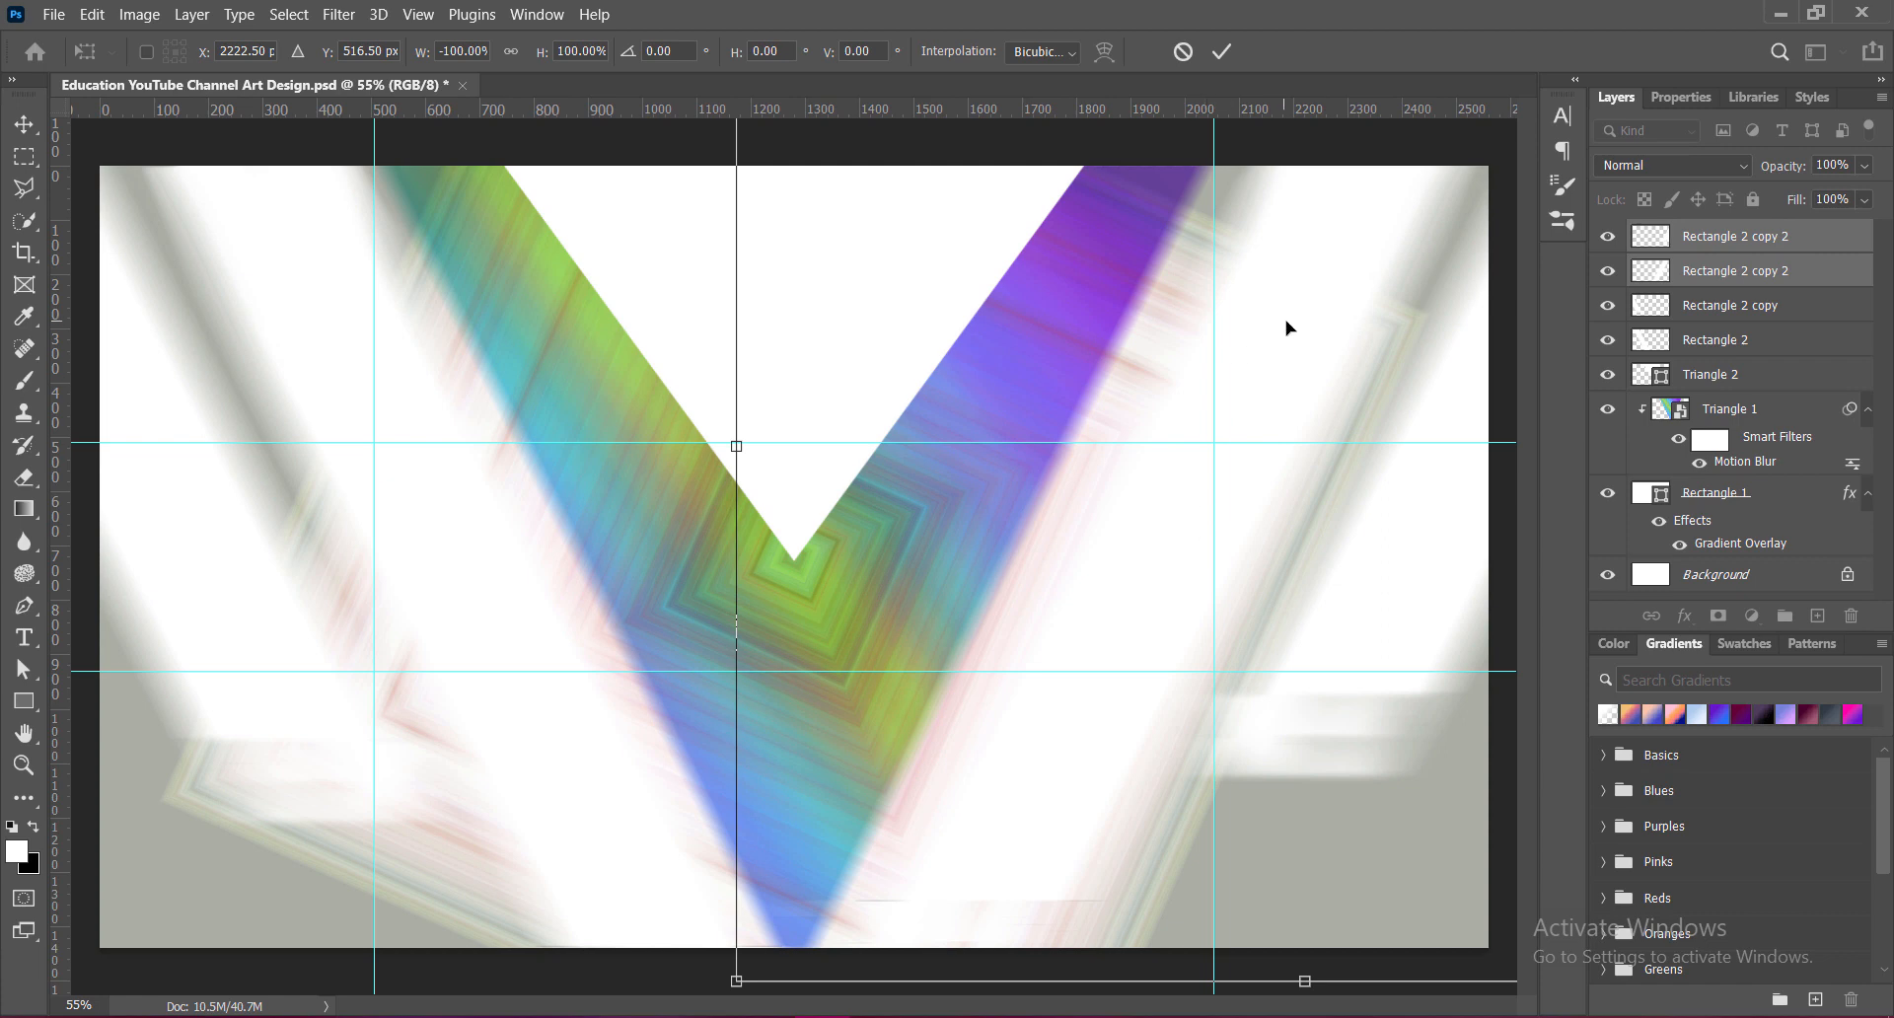
left_click_drag(1299, 336, 1299, 365)
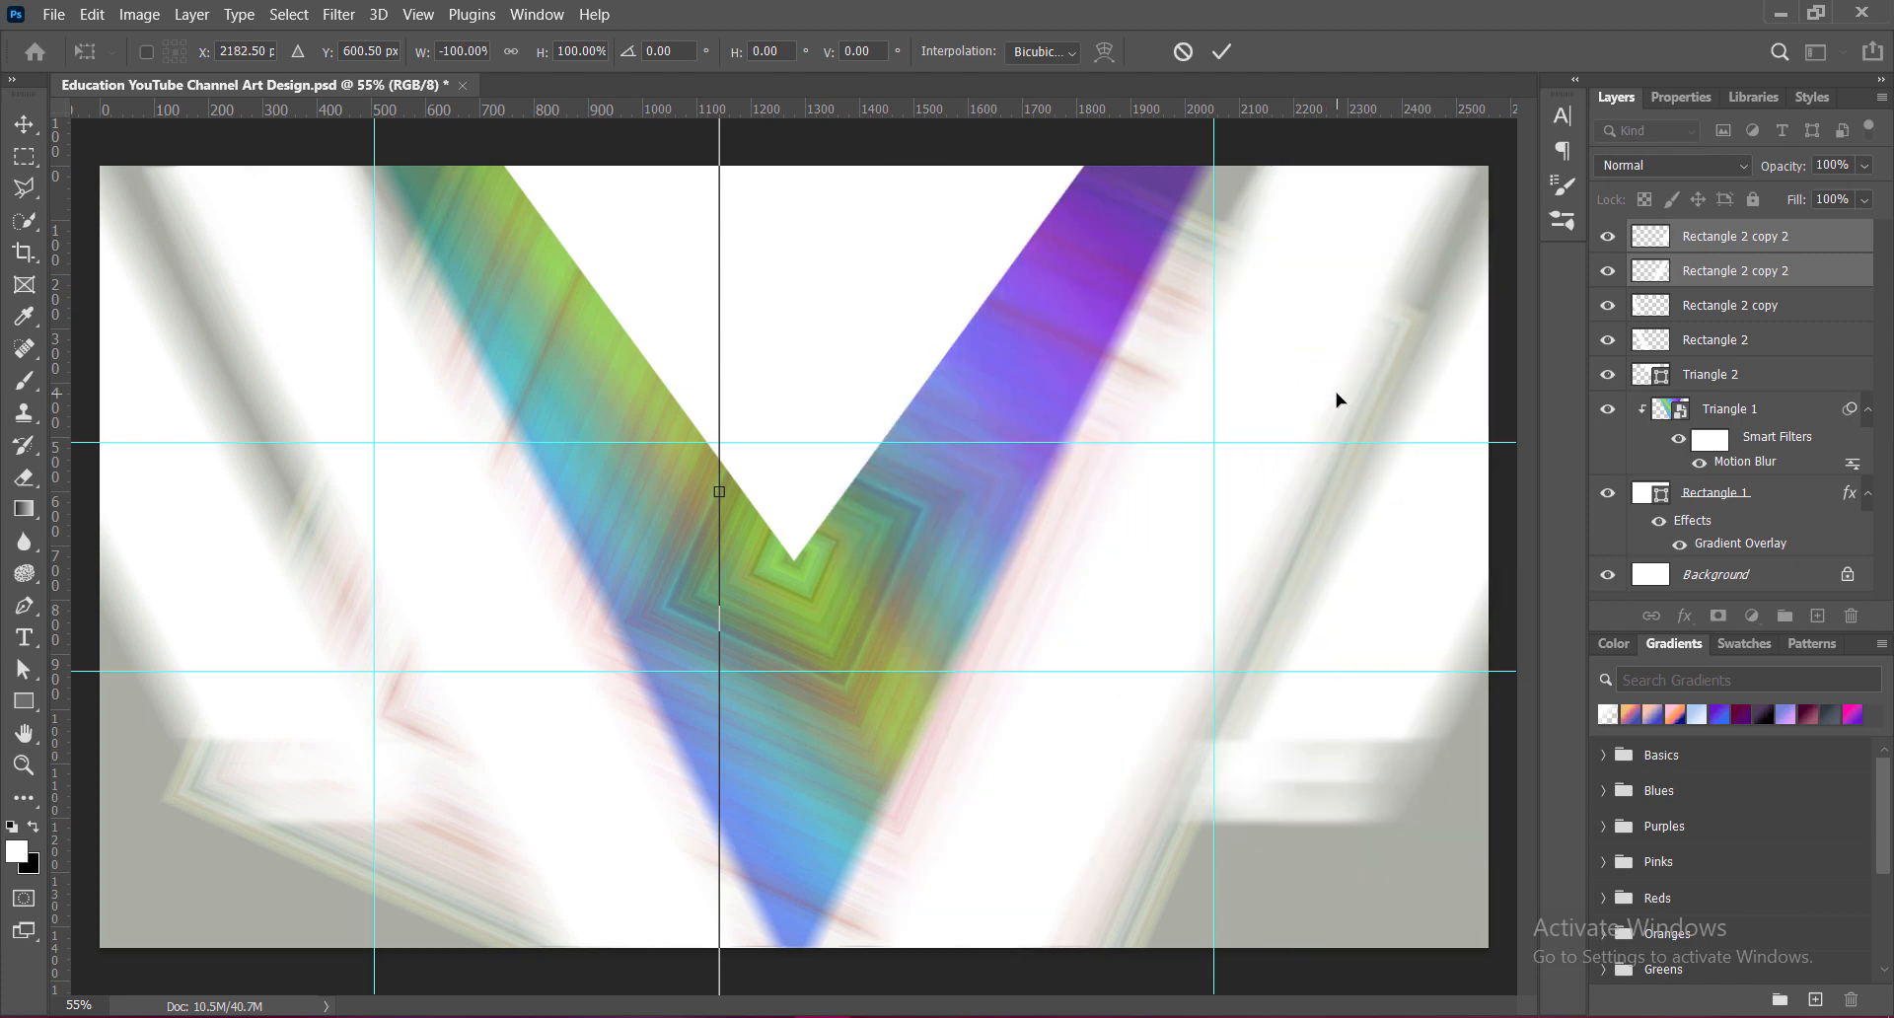
key("Left")
key("Left")
key("Left")
key("Left")
key("Left")
key("Left")
key("Left")
key("Return")
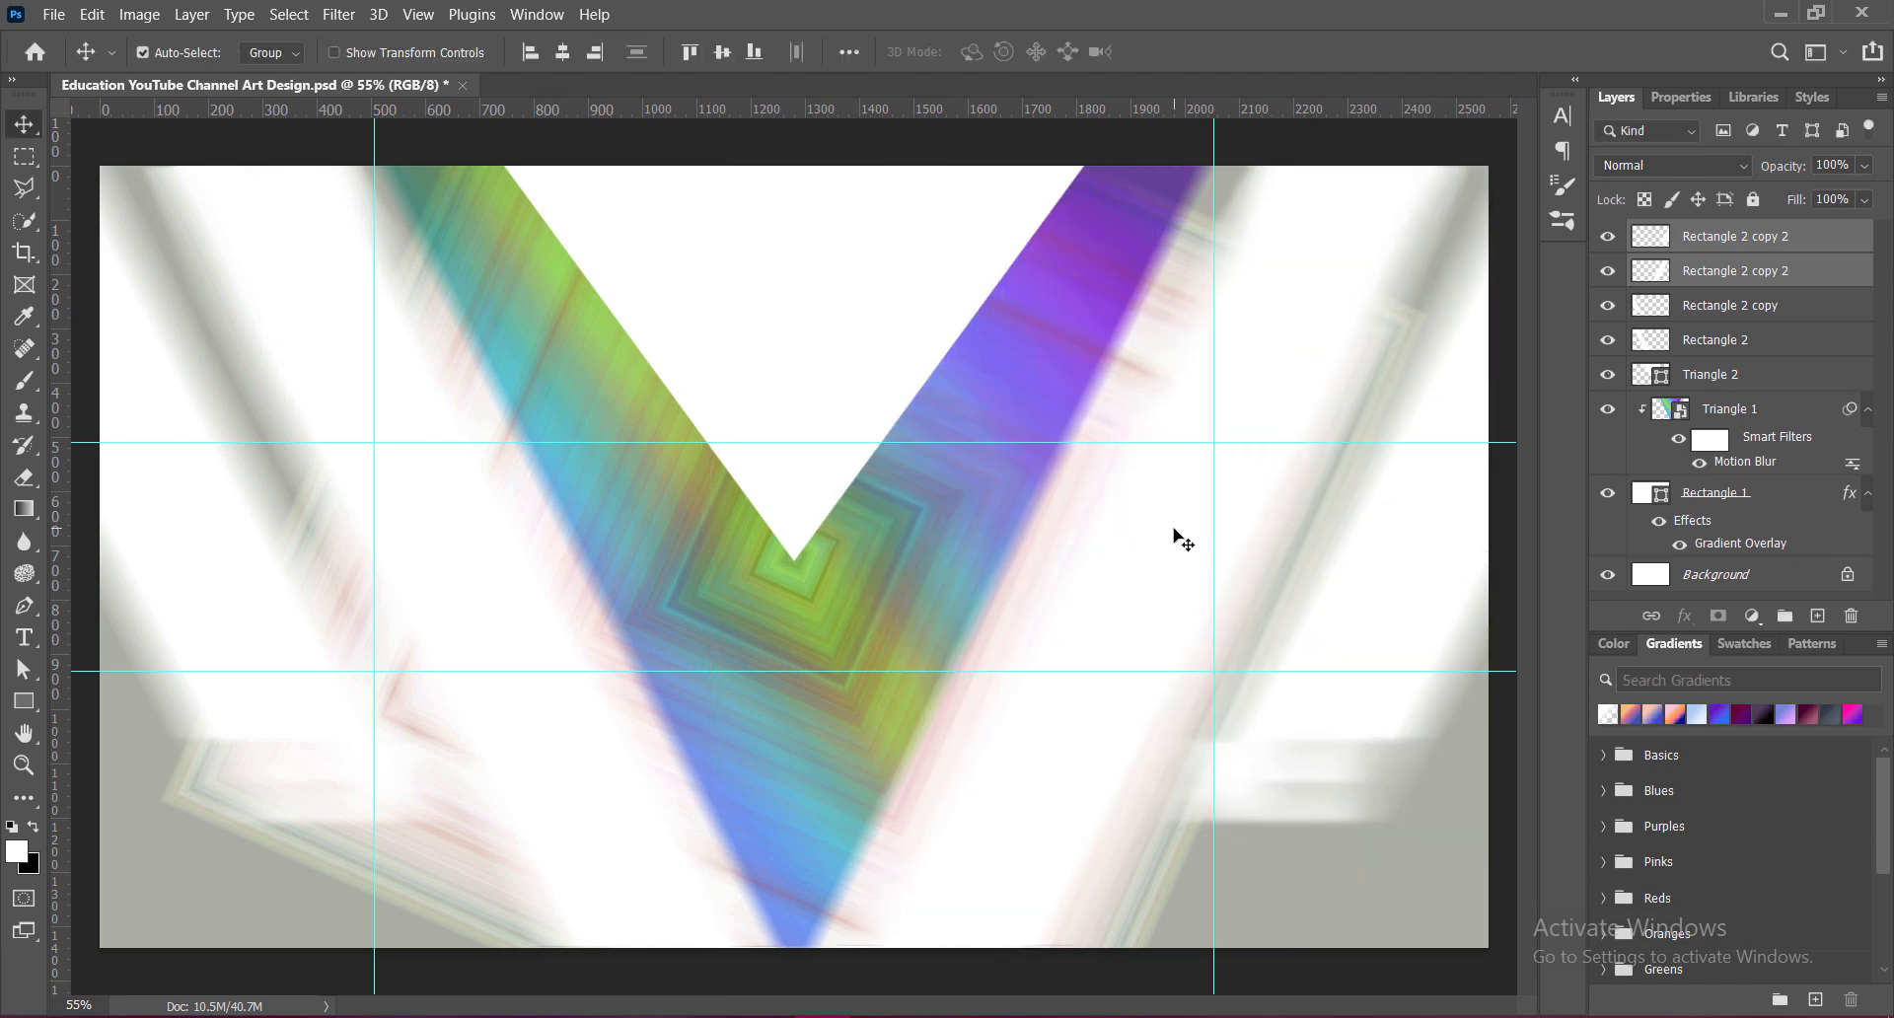
Step: Try moving all four white rectangle layers beneath the colored triangle layer, and return them above the Triangle 2 layer
left_click(1774, 340)
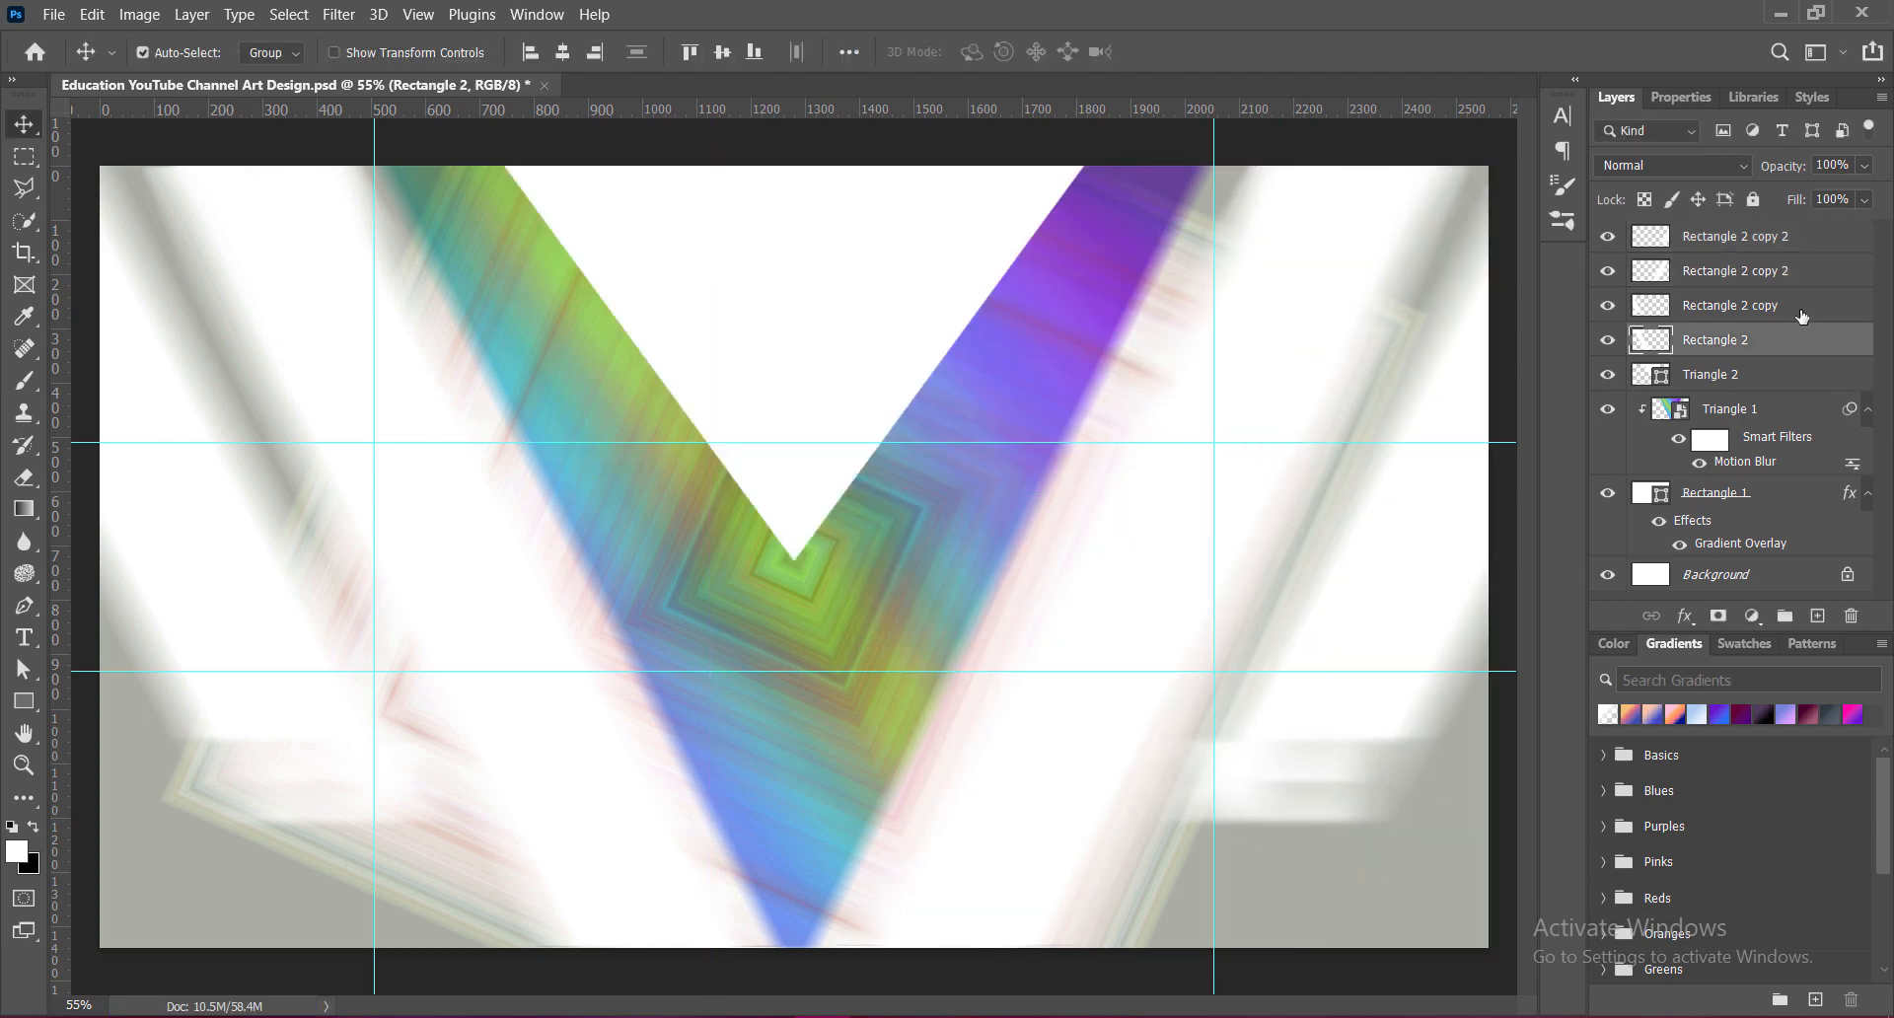
left_click(1774, 305, "shift")
left_click(1775, 271, "shift")
left_click(1774, 236, "shift")
left_click_drag(1715, 237, 1716, 478)
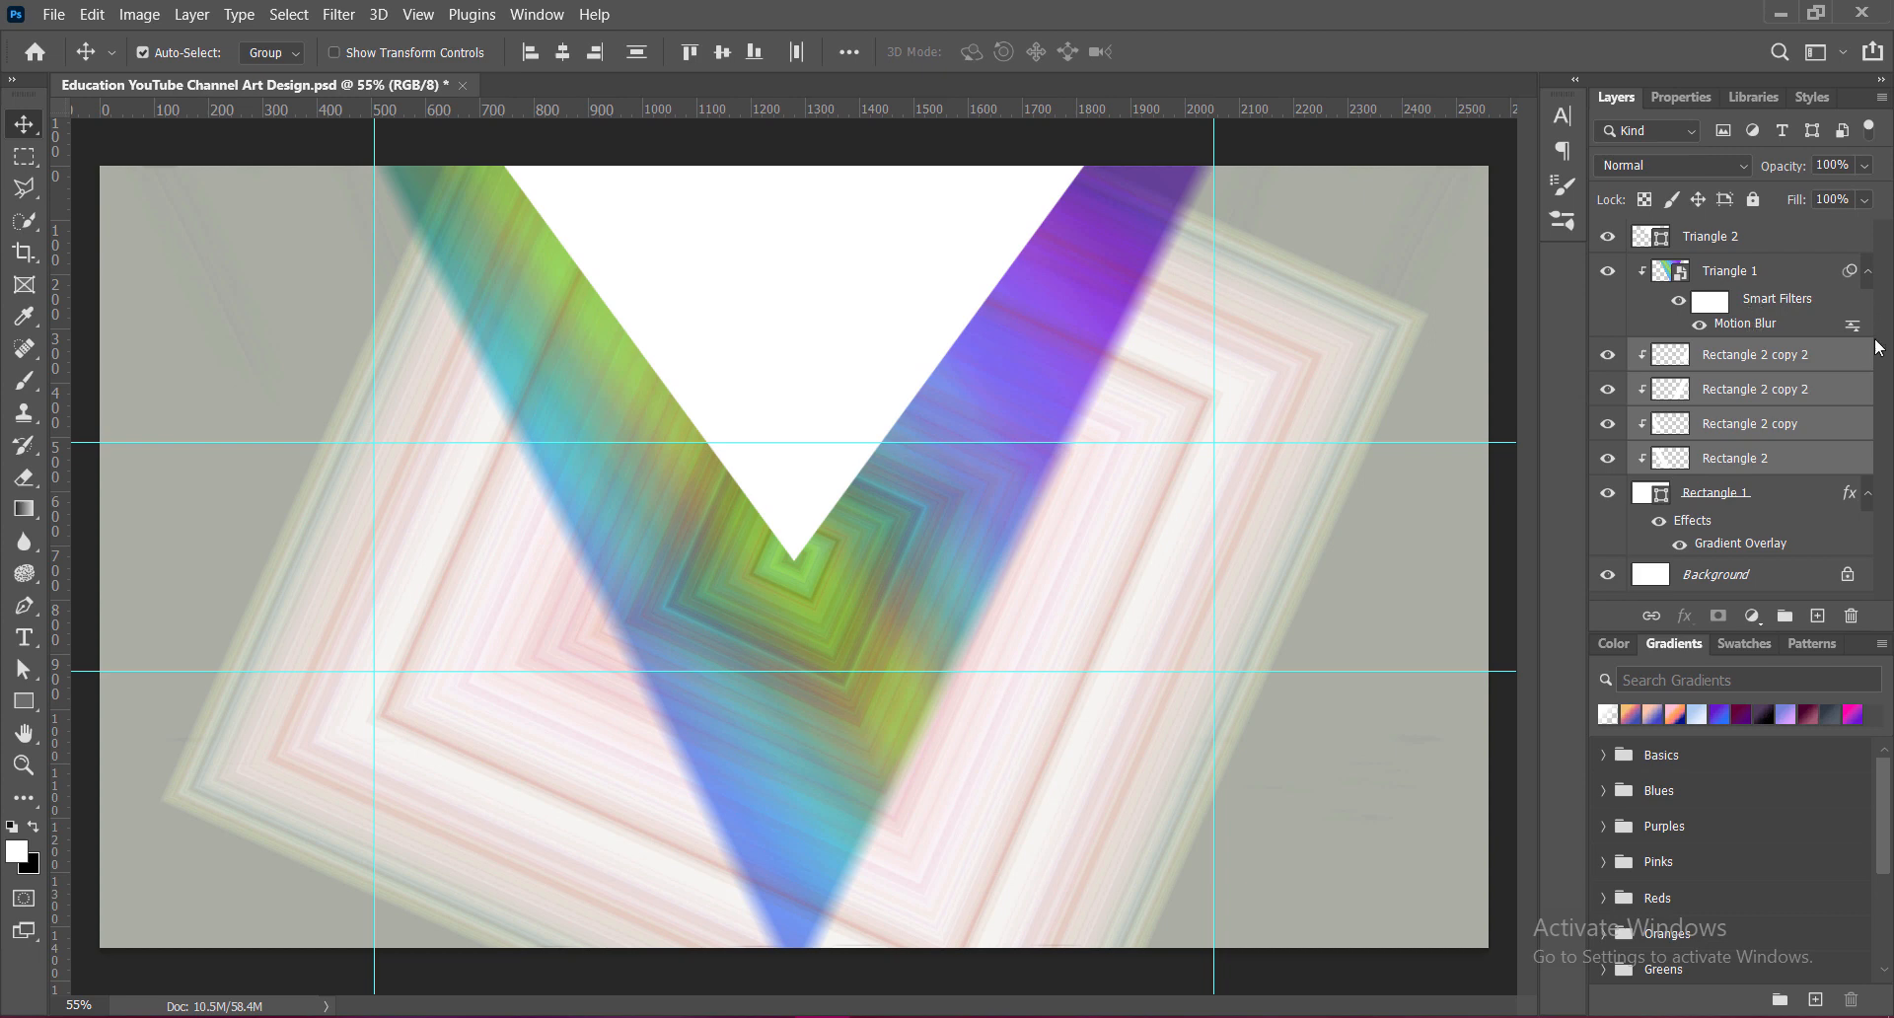
left_click_drag(1734, 365, 1722, 225)
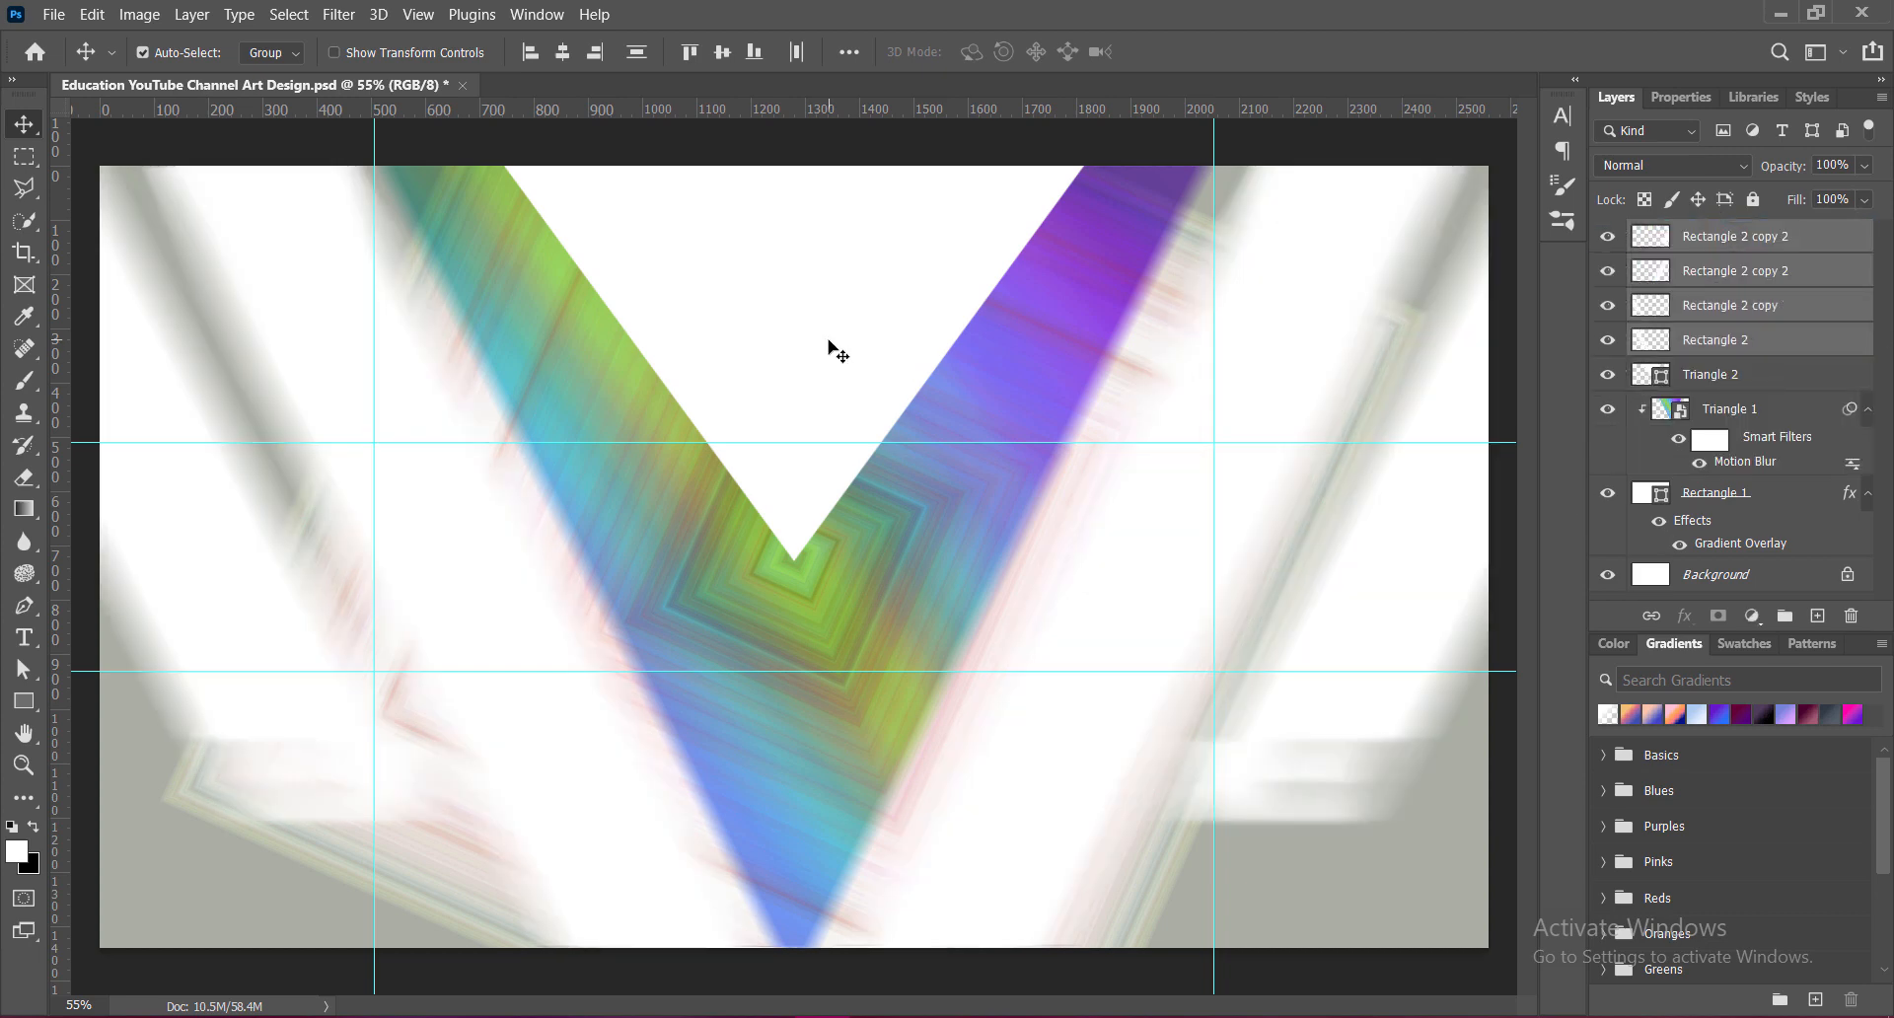
Step: Save the document and draw a white circle on a new layer near the white triangle's tip with the Ellipse tool
key("ctrl+s")
left_click(1516, 522)
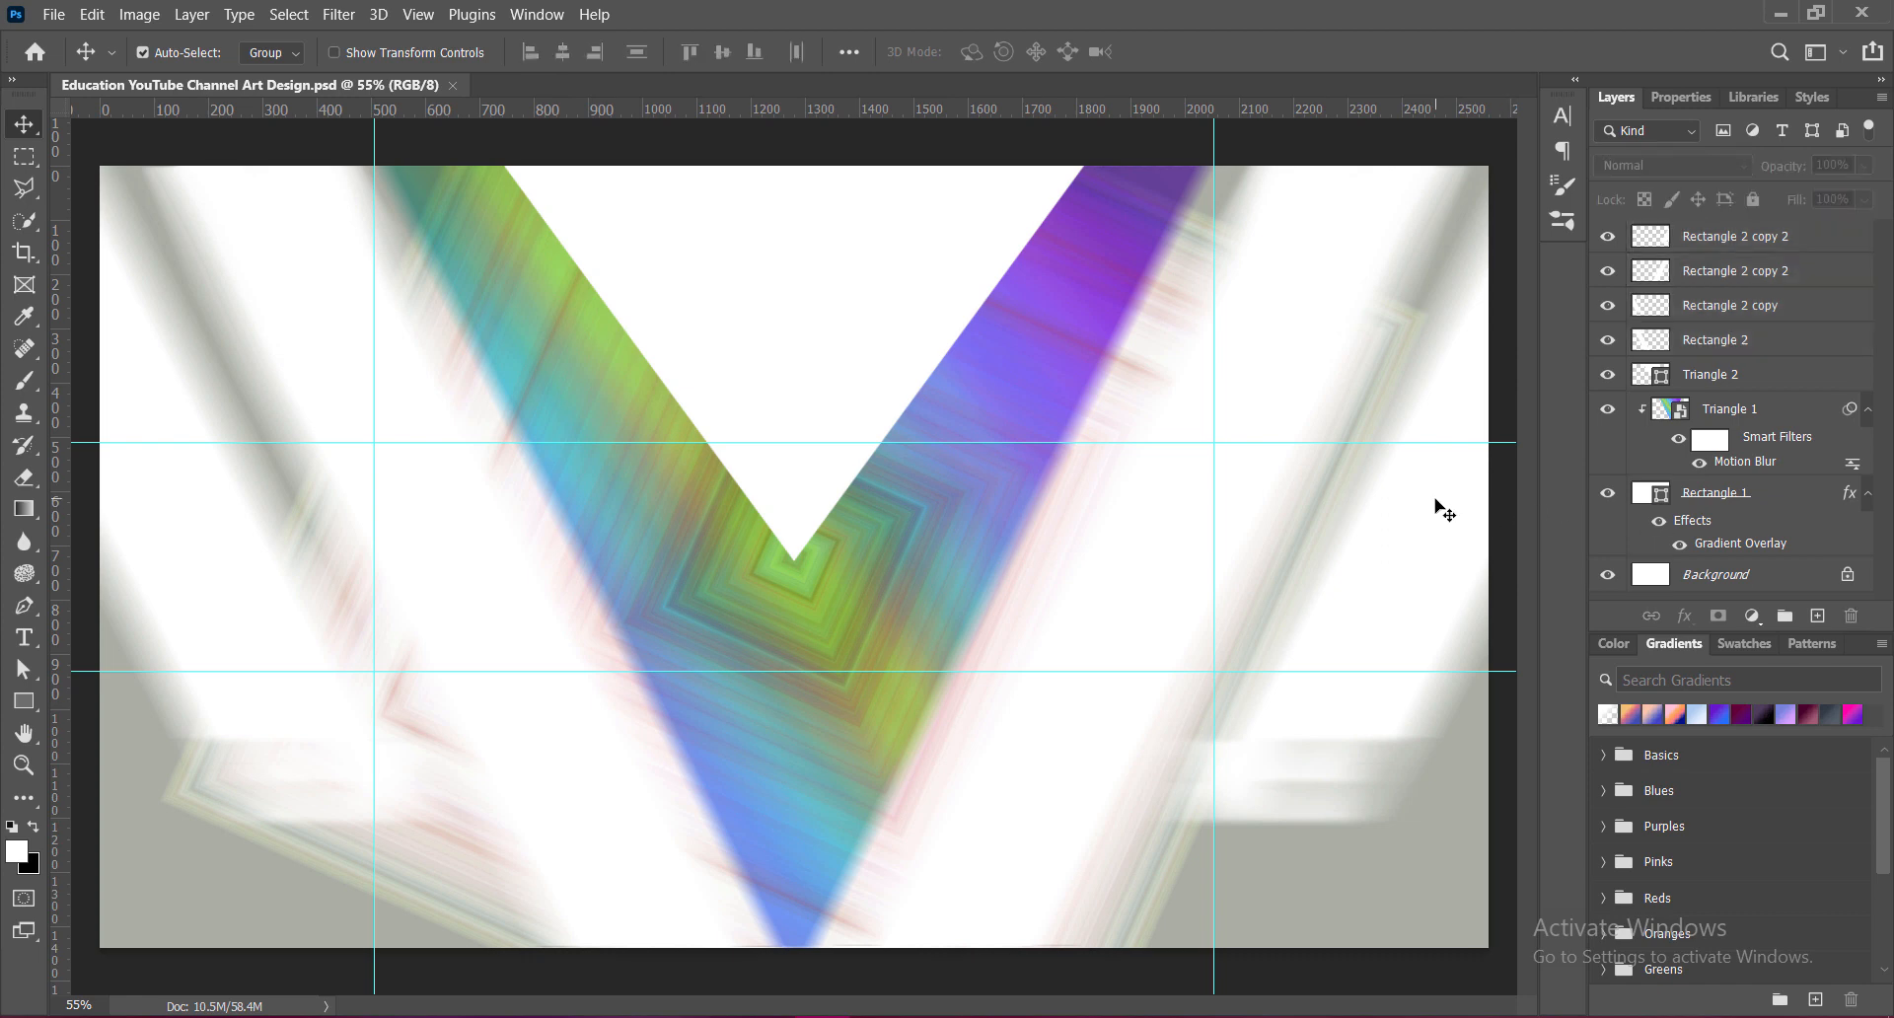
left_click(1818, 616)
right_click(24, 700)
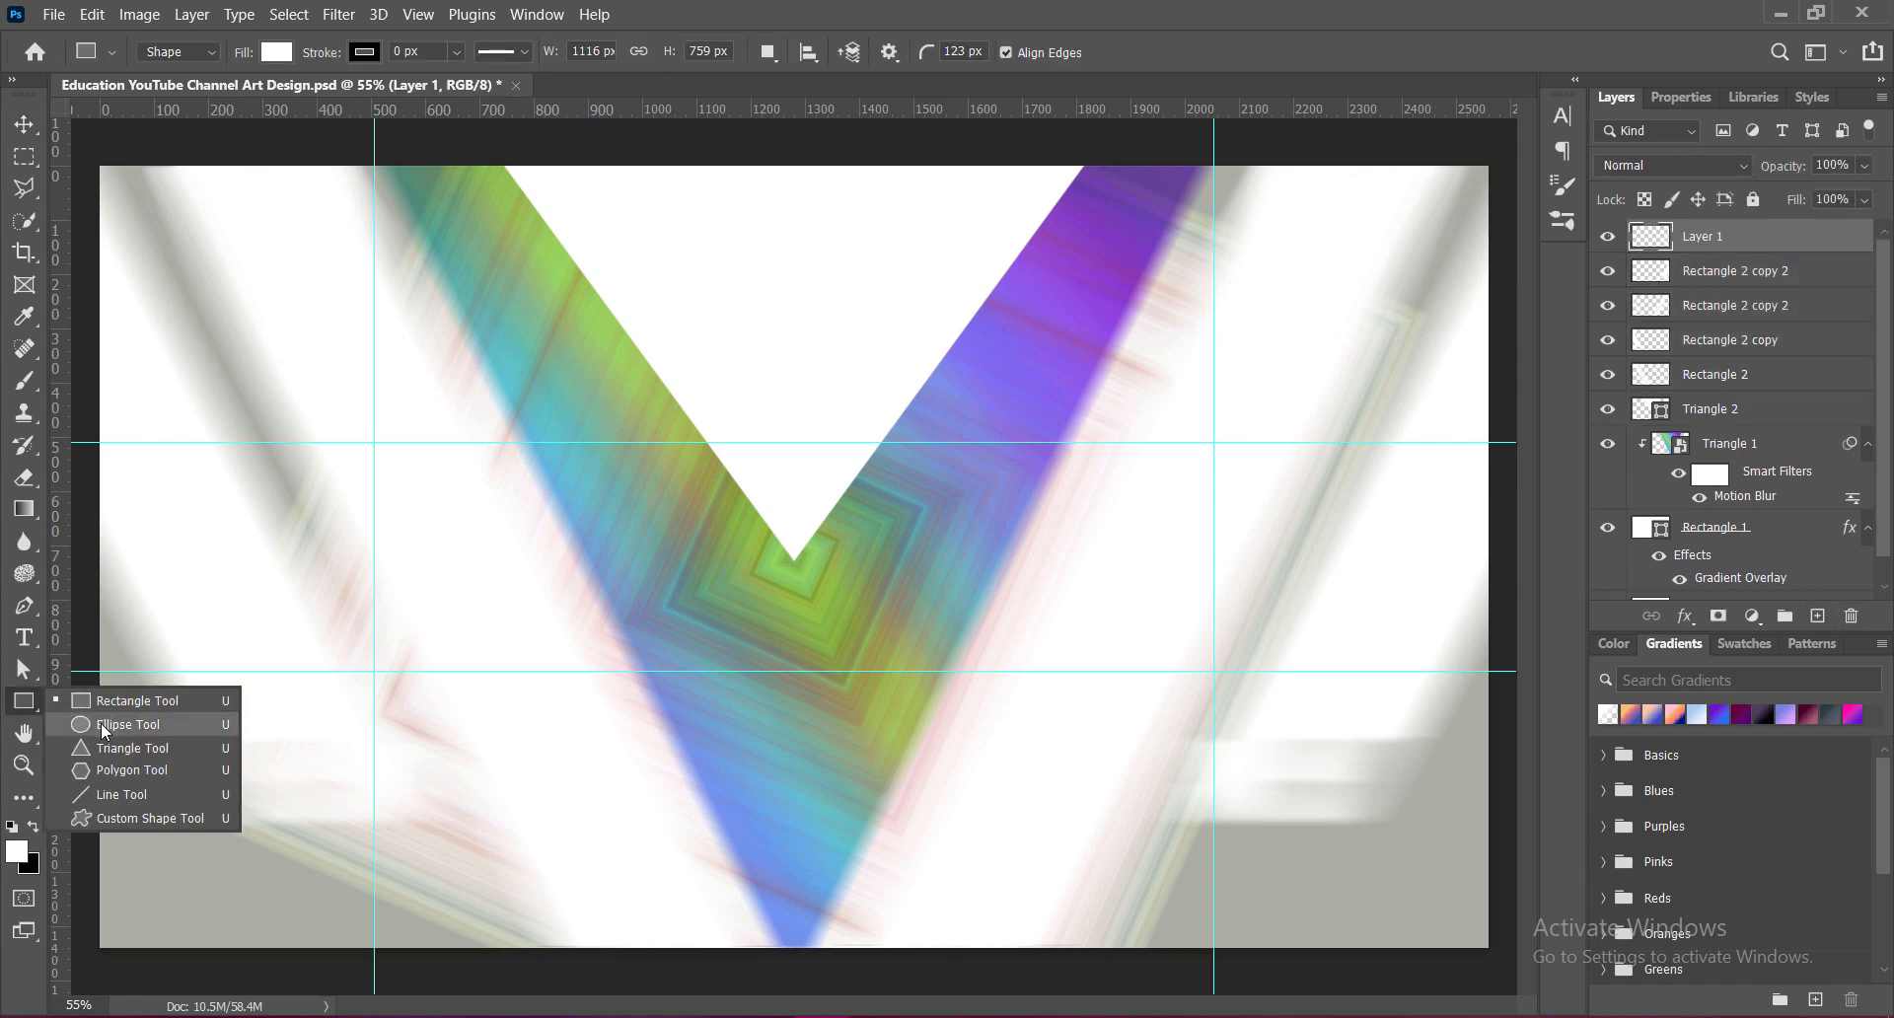
left_click(100, 723)
left_click_drag(758, 394, 934, 570)
left_click(31, 134)
left_click(1616, 97)
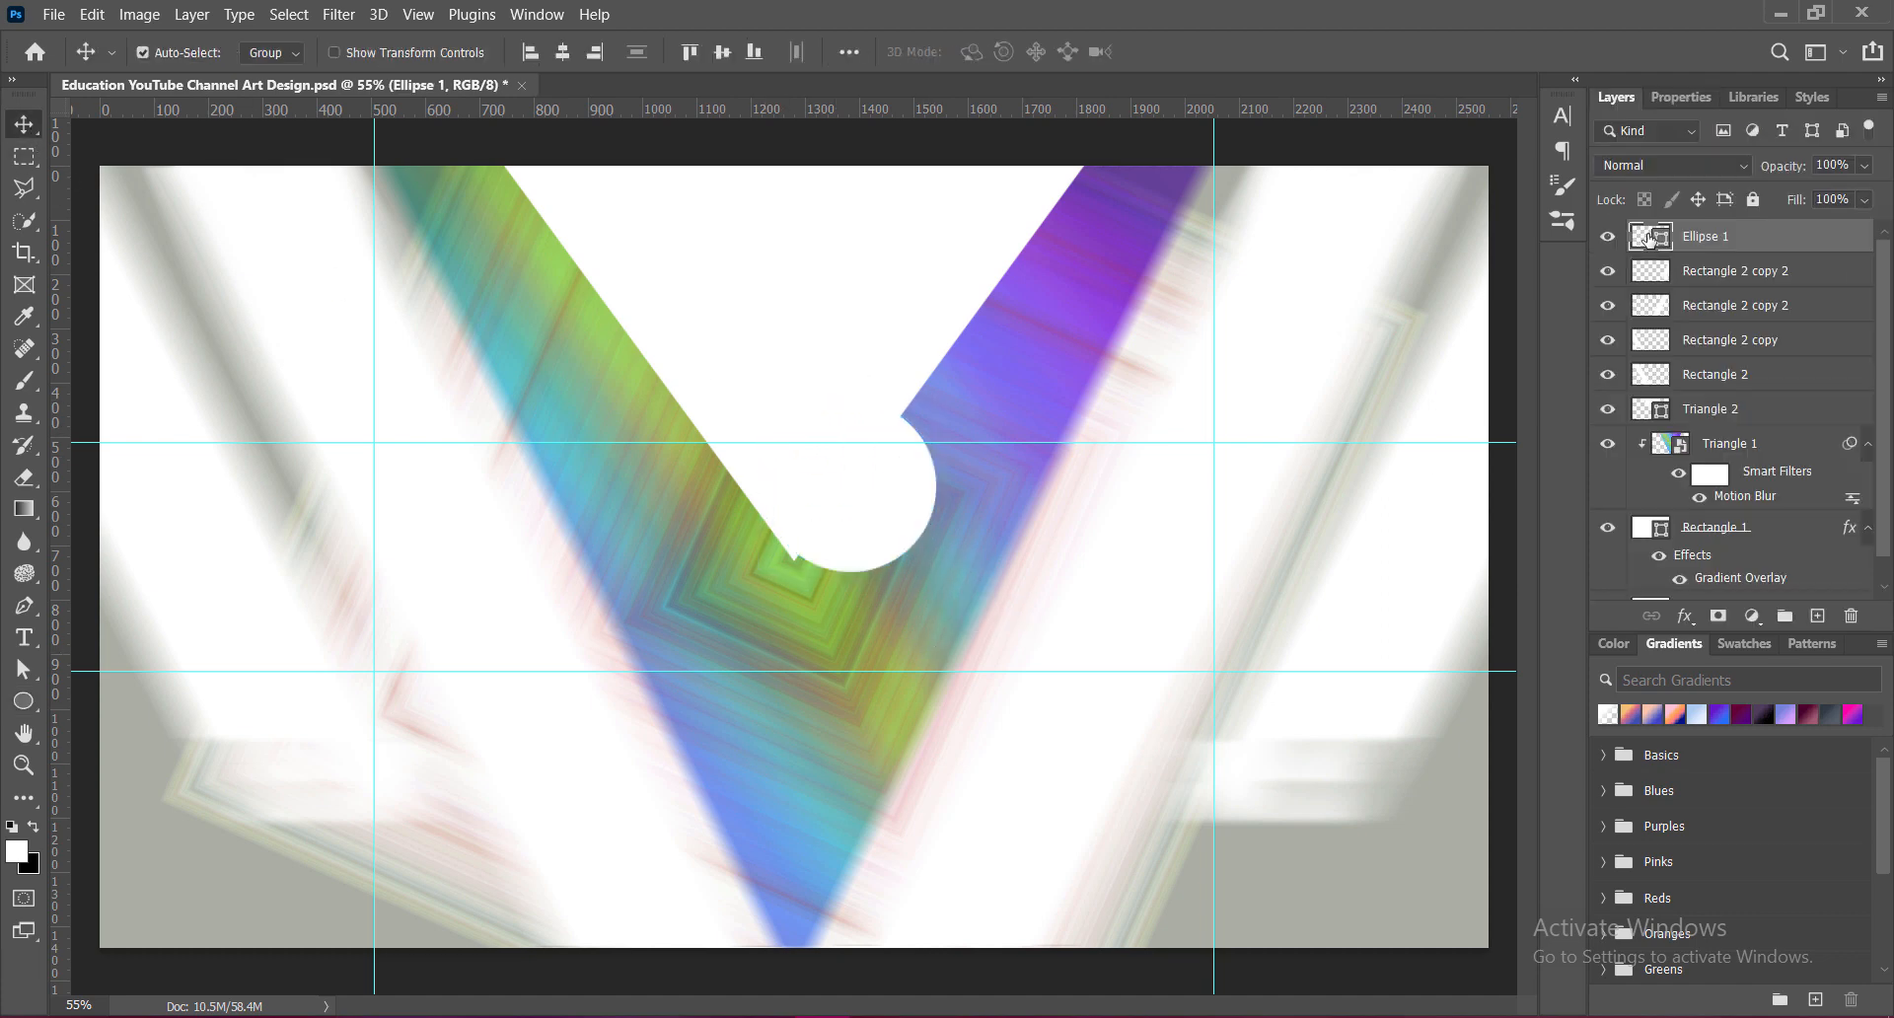
Step: Change the circle's fill color to black
double_click(1653, 237)
left_click_drag(1281, 746, 1223, 823)
left_click(1775, 503)
Step: Center the black circle horizontally at X 1279.50 px, scale it to 82.86%, and place it over the white triangle's tip
left_click_drag(868, 490, 809, 542)
key("ctrl+t")
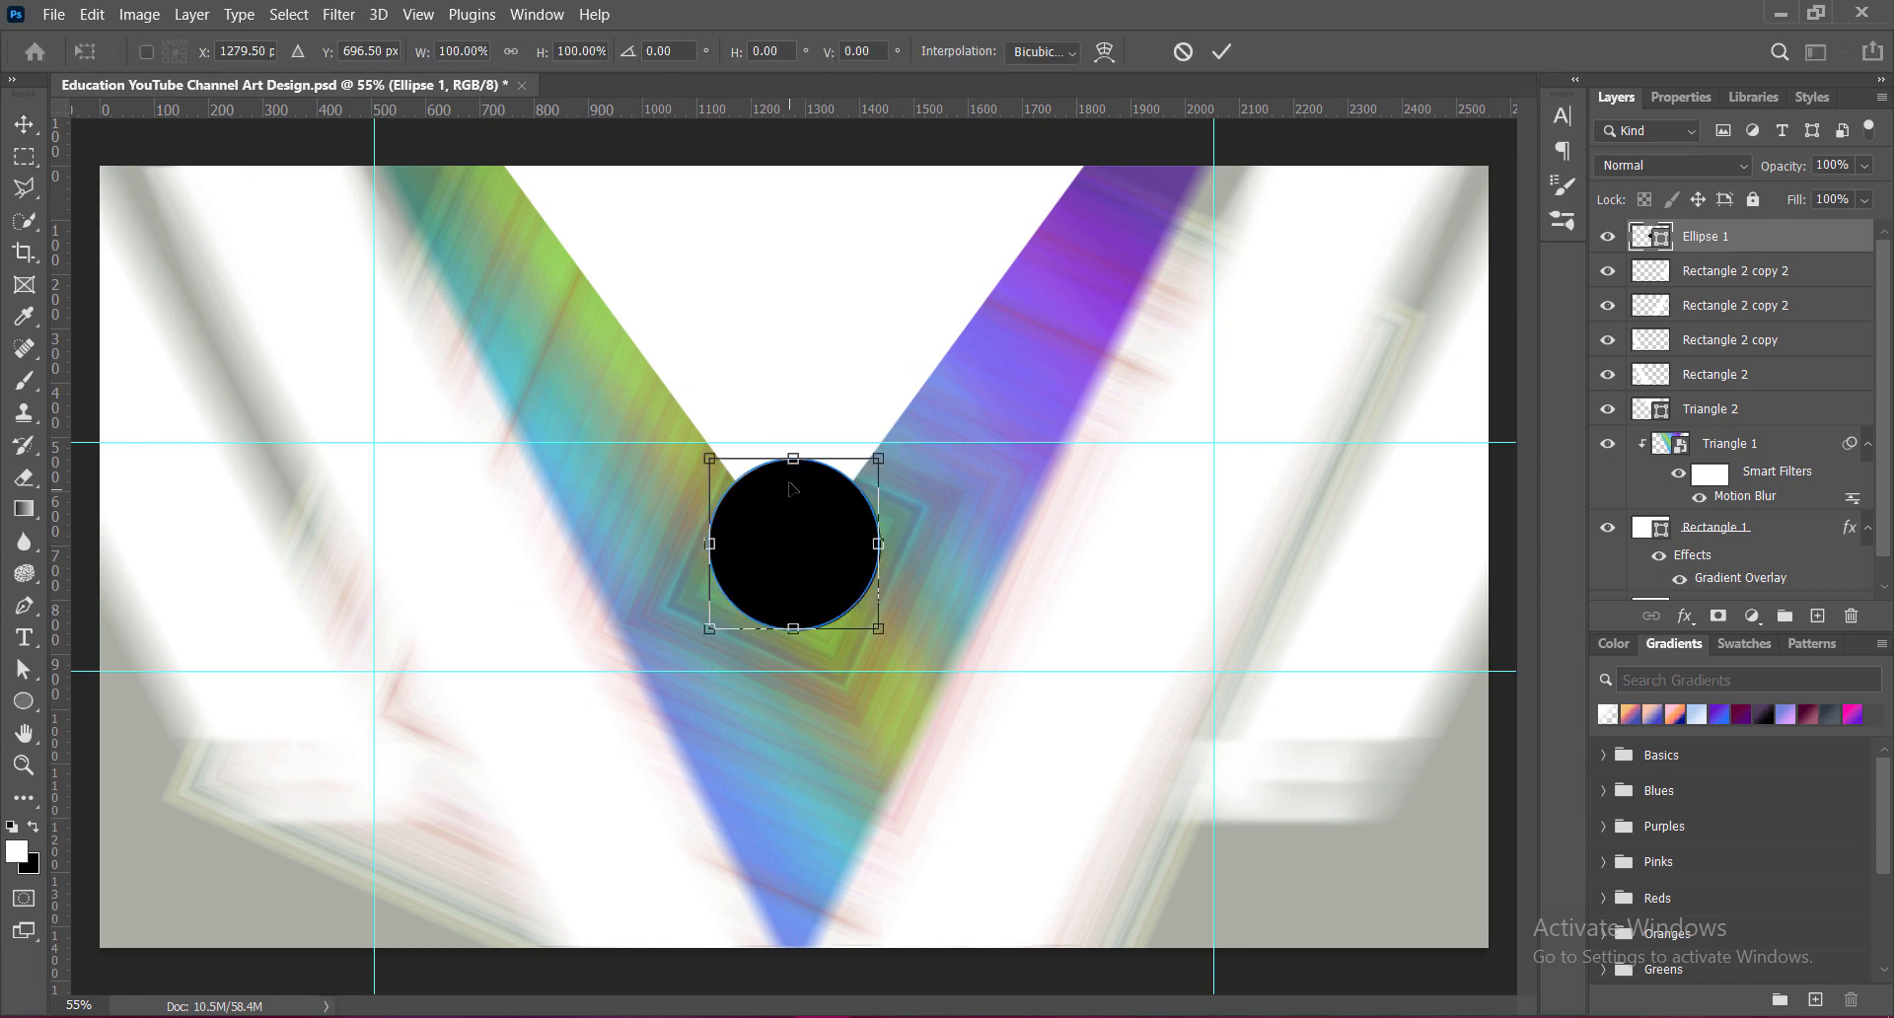
left_click_drag(794, 460, 793, 488)
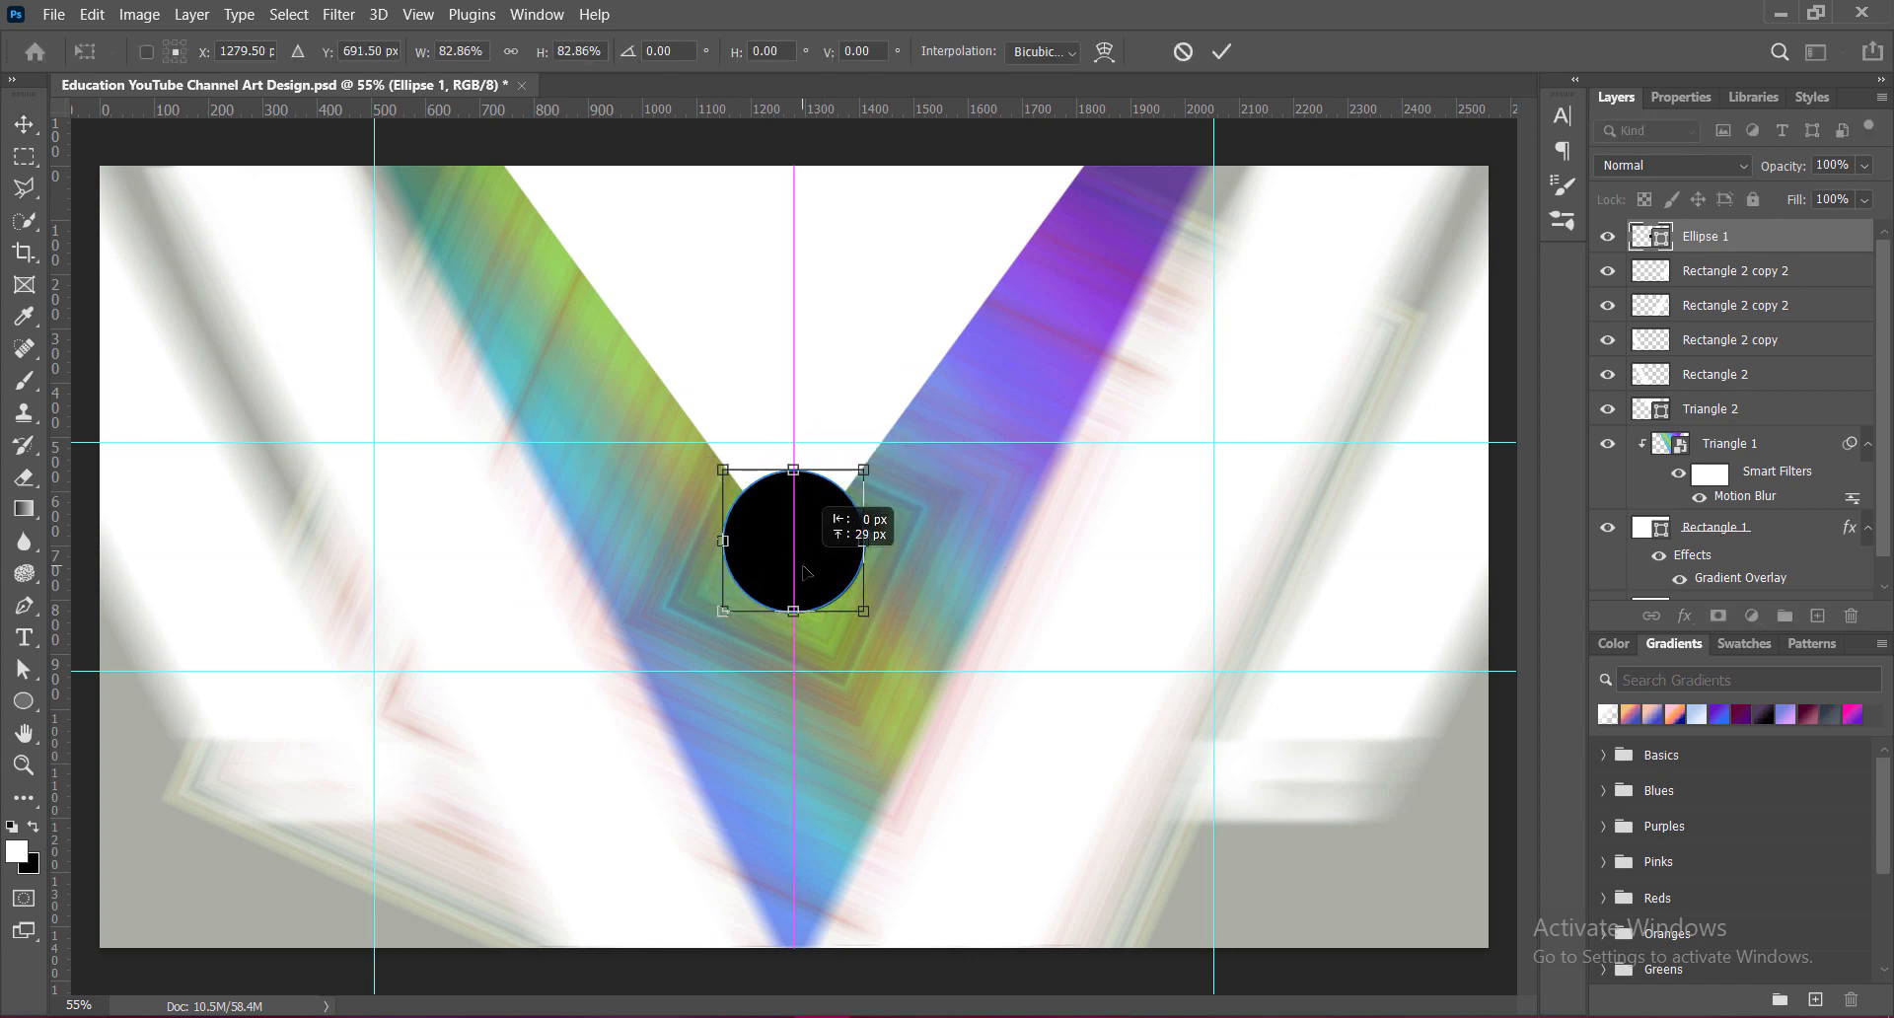
key("Return")
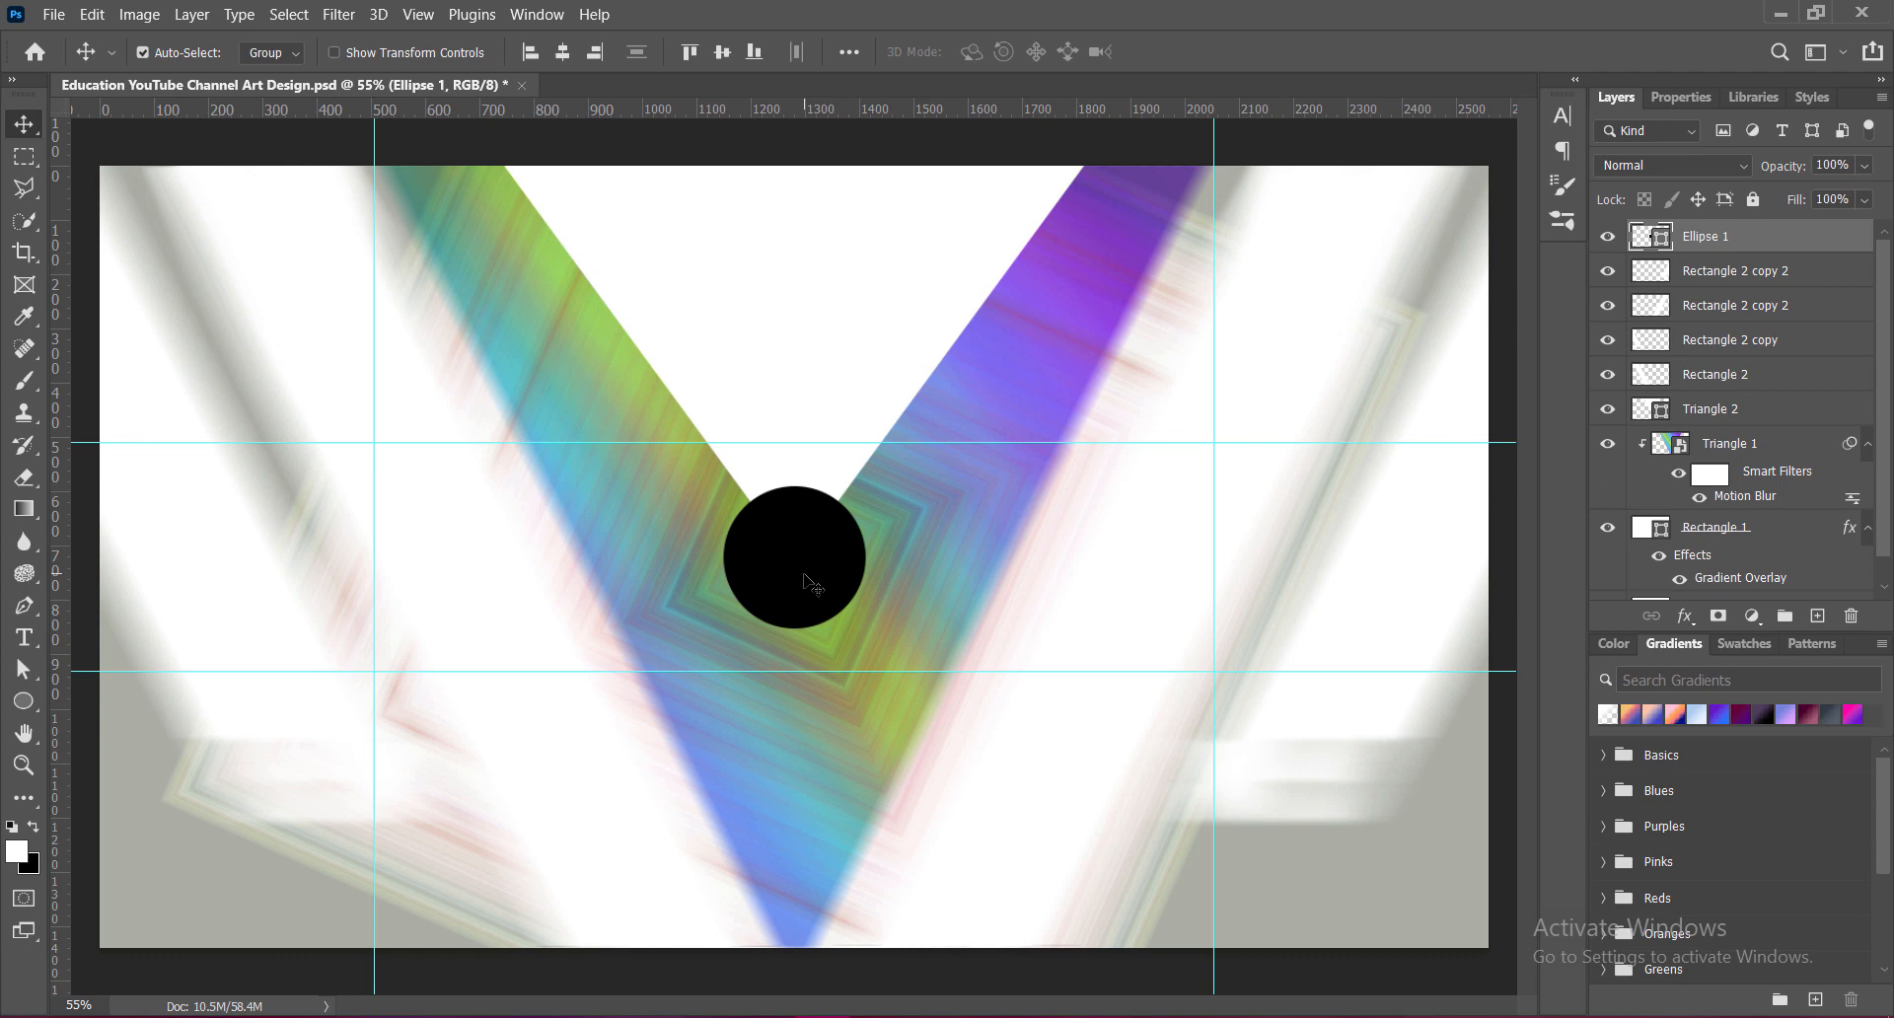
Step: Add a 9 px outside Stroke effect to the black circle and set the stroke color to white
right_click(1643, 235)
left_click(1658, 242)
left_click(946, 237)
left_click(972, 239)
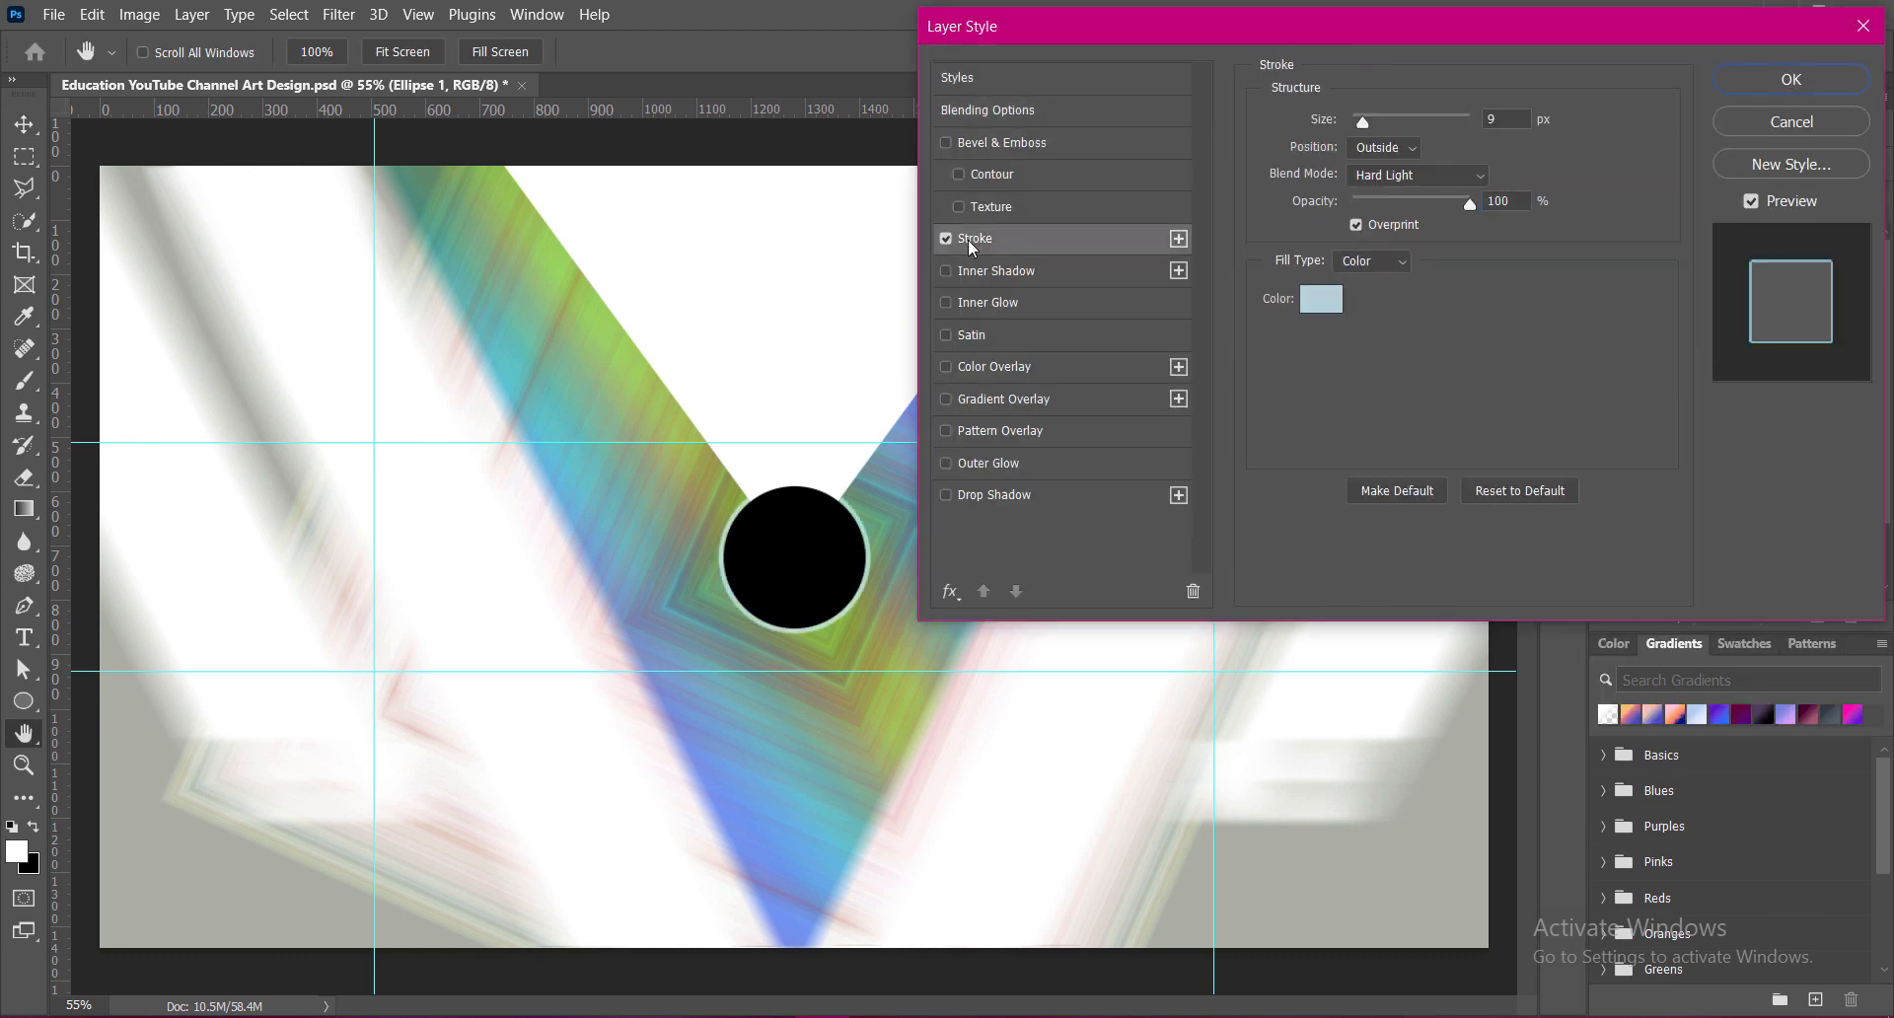
left_click(1322, 299)
left_click(1235, 503)
left_click(1816, 494)
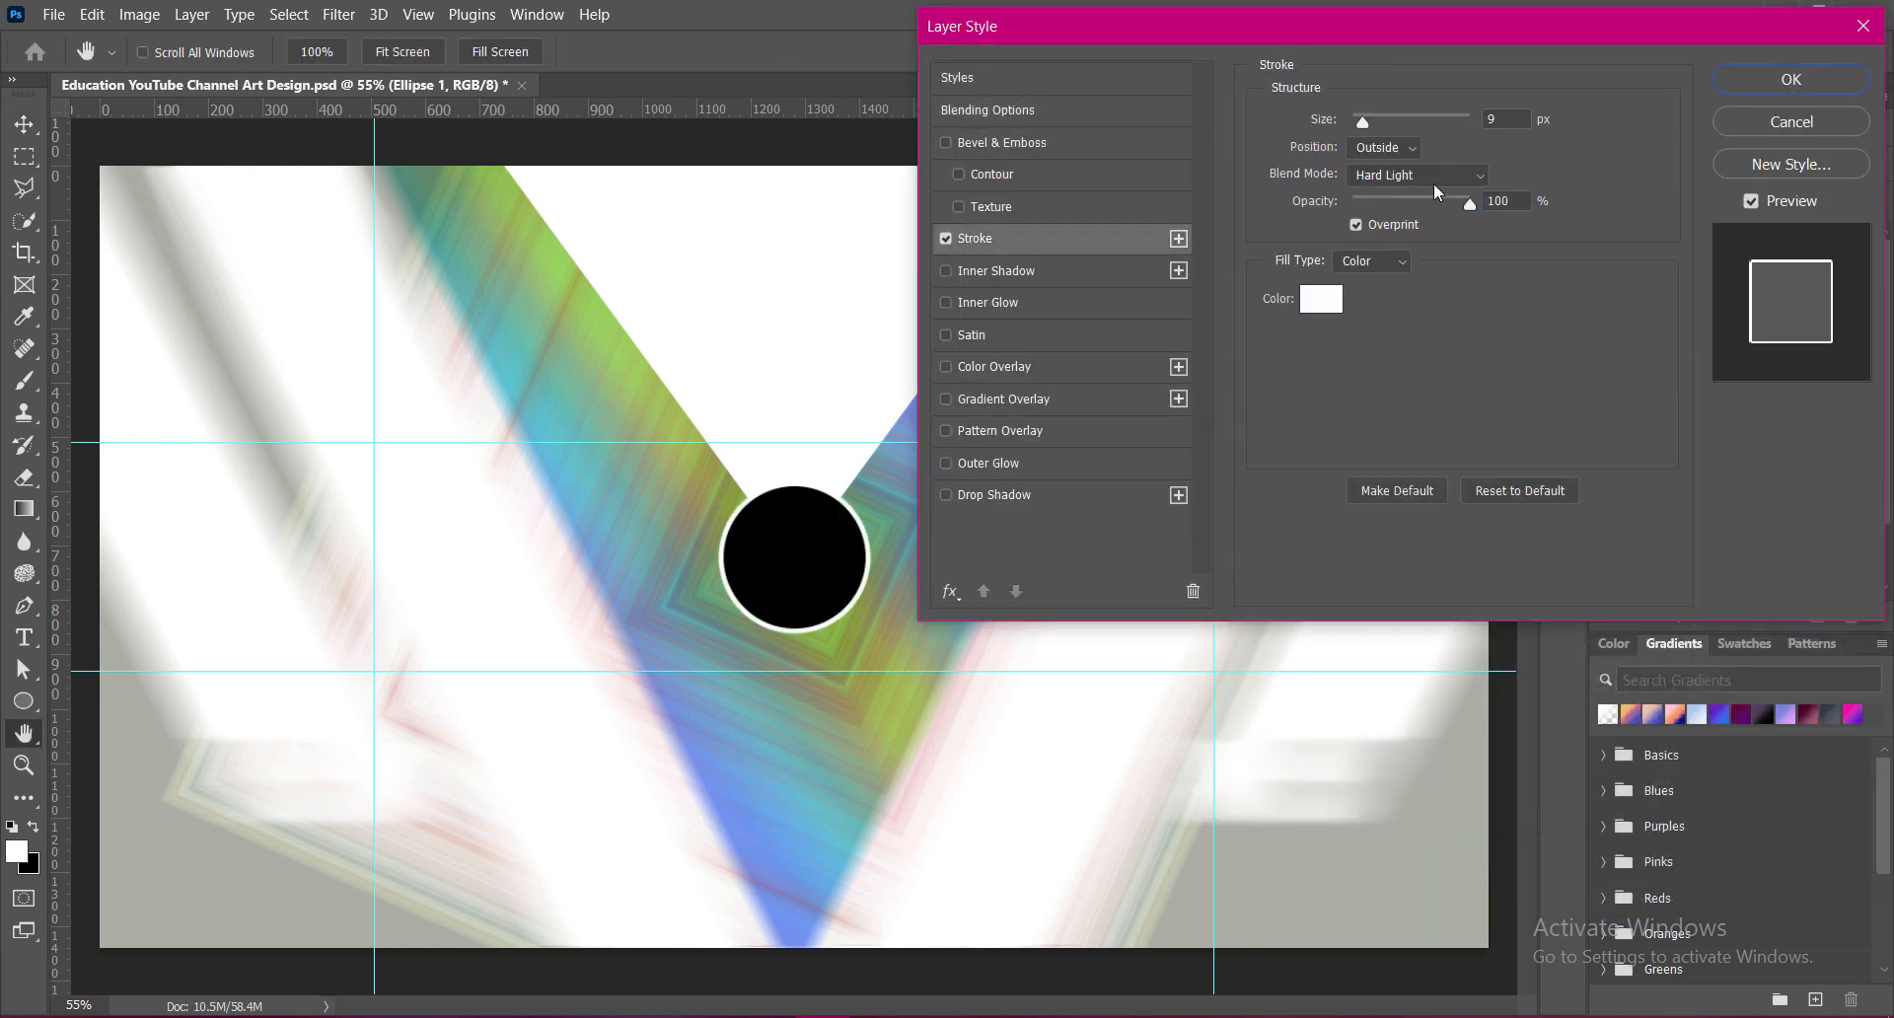
Step: Set the circle stroke's blend mode to Hard Mix and its color to a muted gray-blue, and apply the layer style
left_click(1435, 175)
left_click(1368, 599)
left_click(1322, 299)
mouse_move(1377, 646)
left_mouse_down()
mouse_move(1387, 661)
mouse_move(1337, 561)
mouse_move(1299, 625)
left_mouse_up()
left_click(1776, 494)
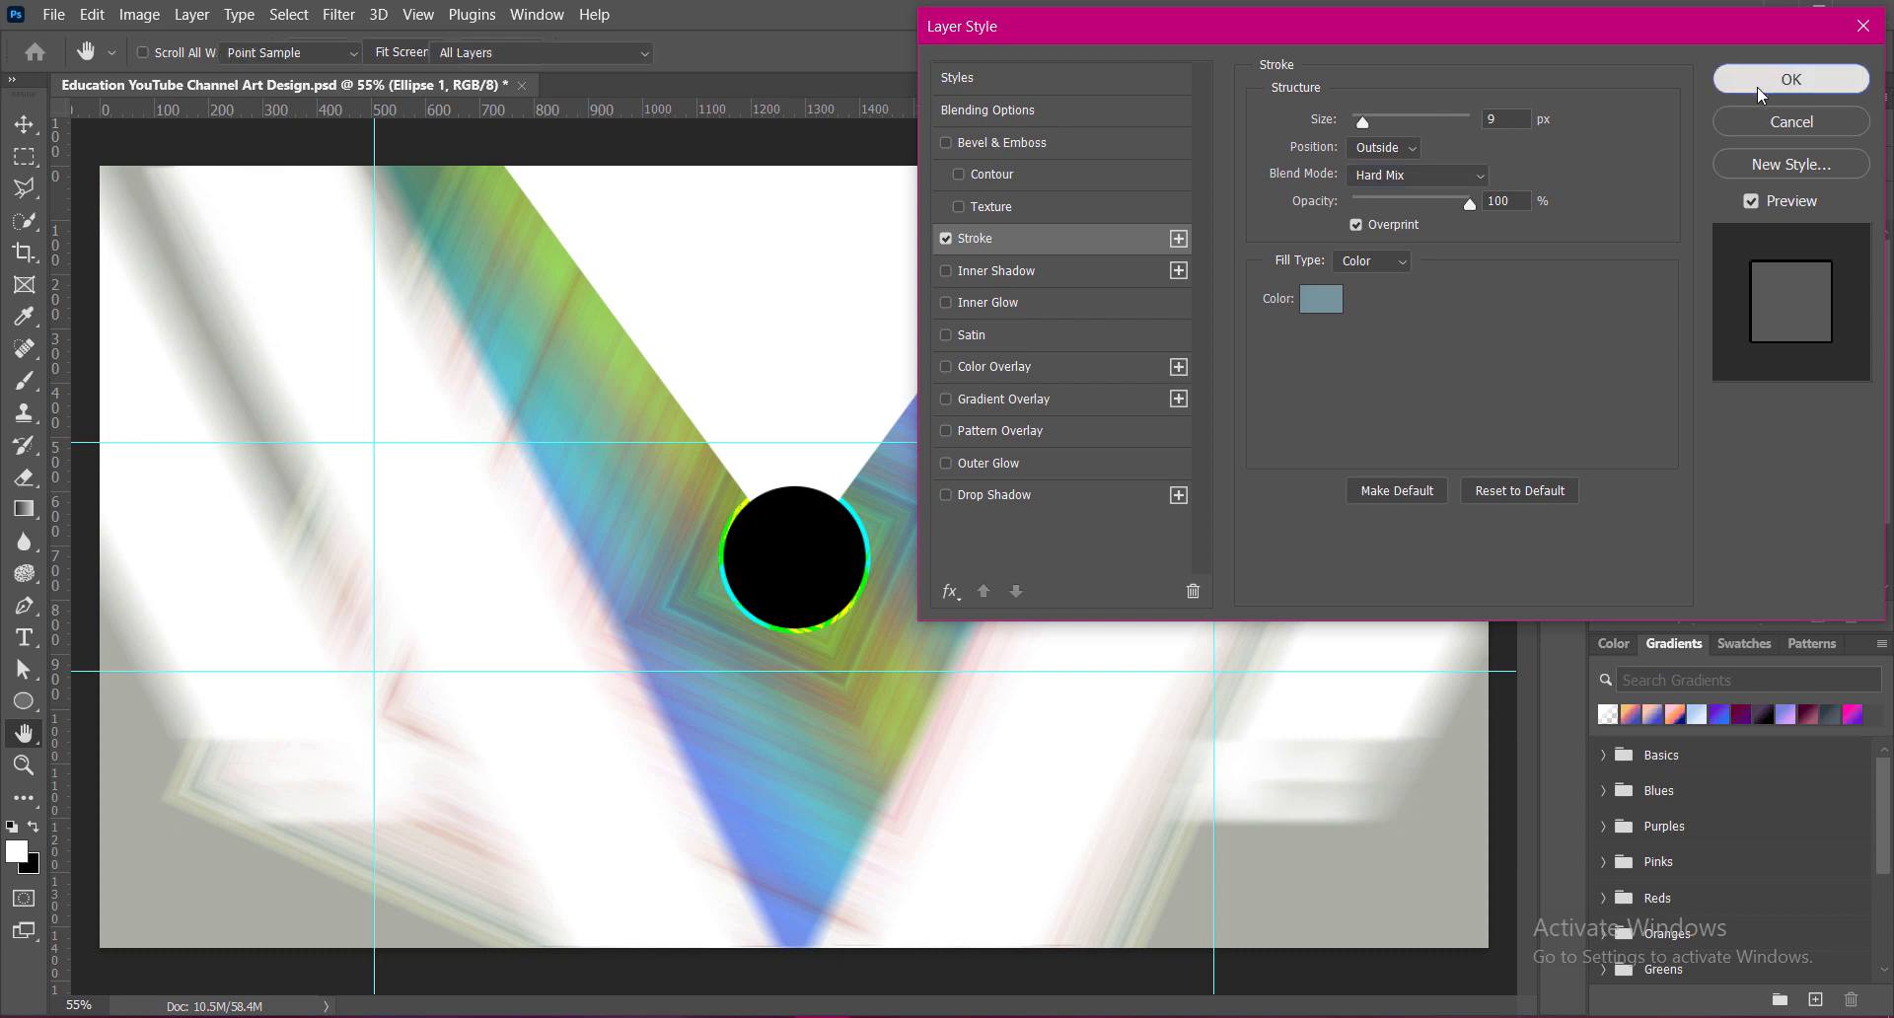
left_click(1792, 79)
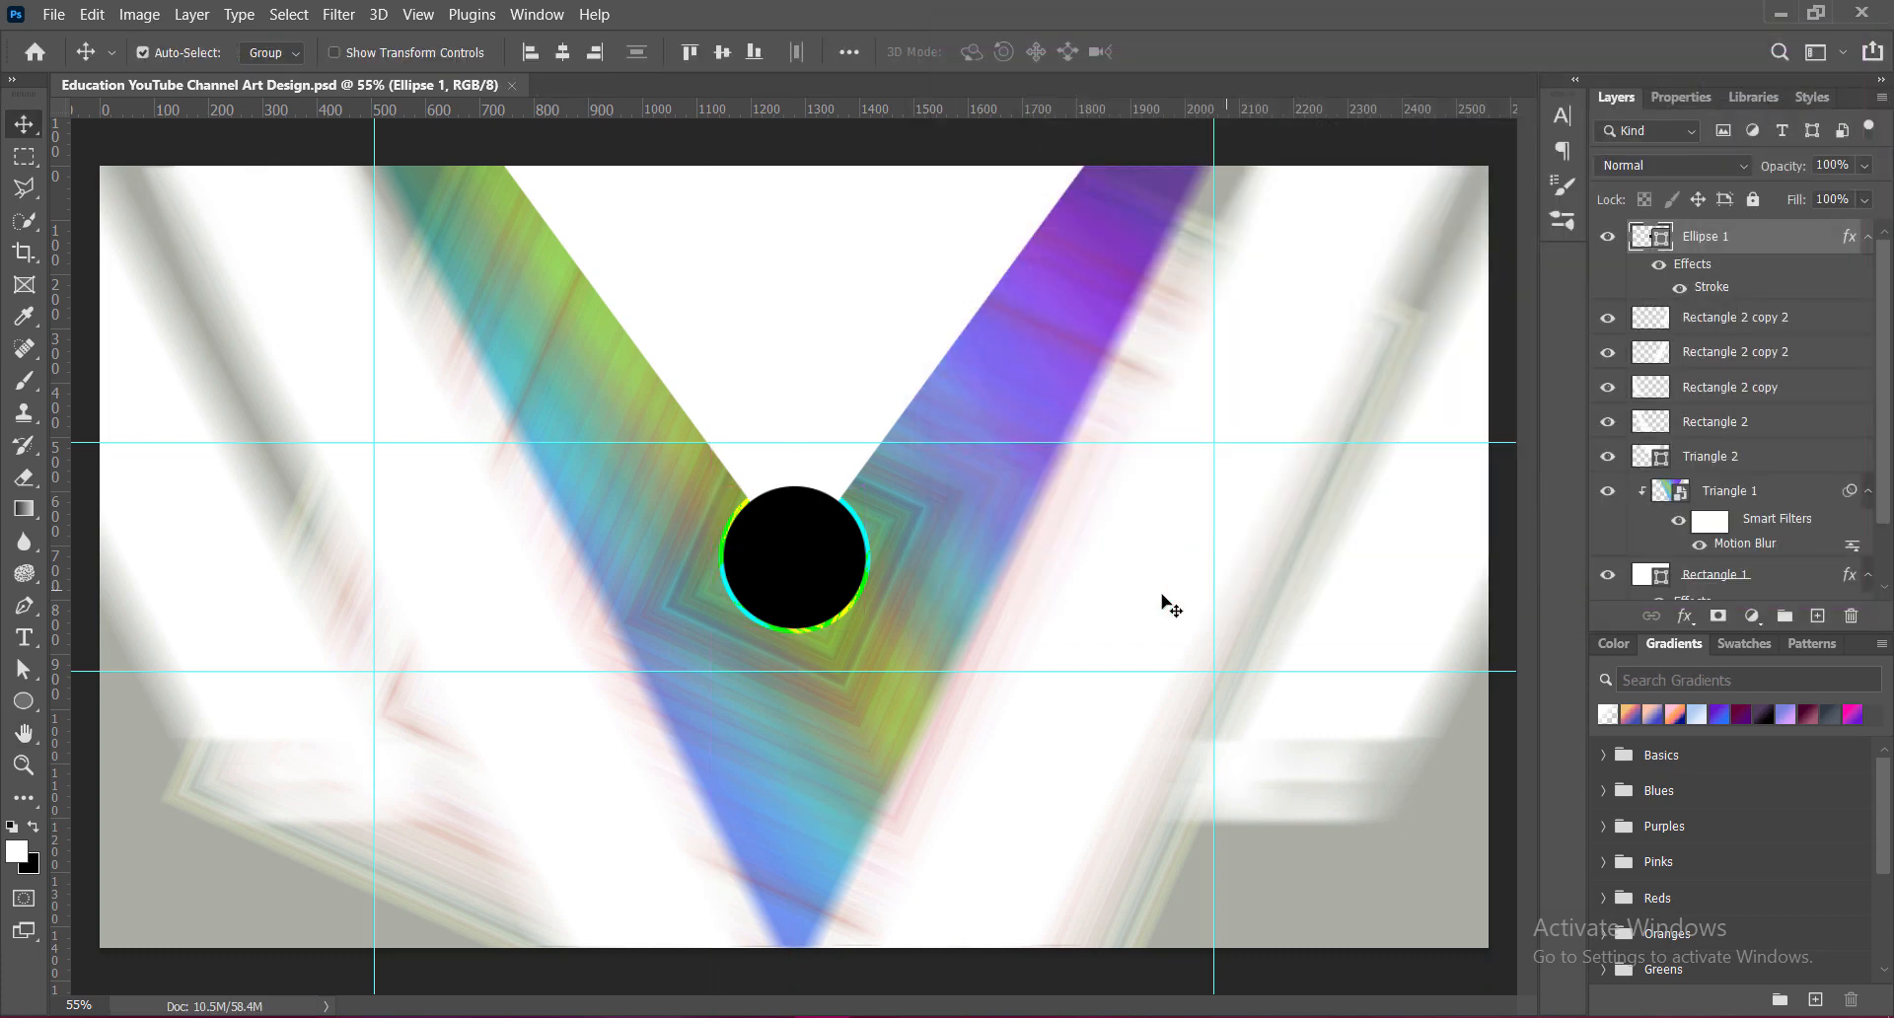
Step: Convert the white triangle layer to a smart object
left_click(826, 293)
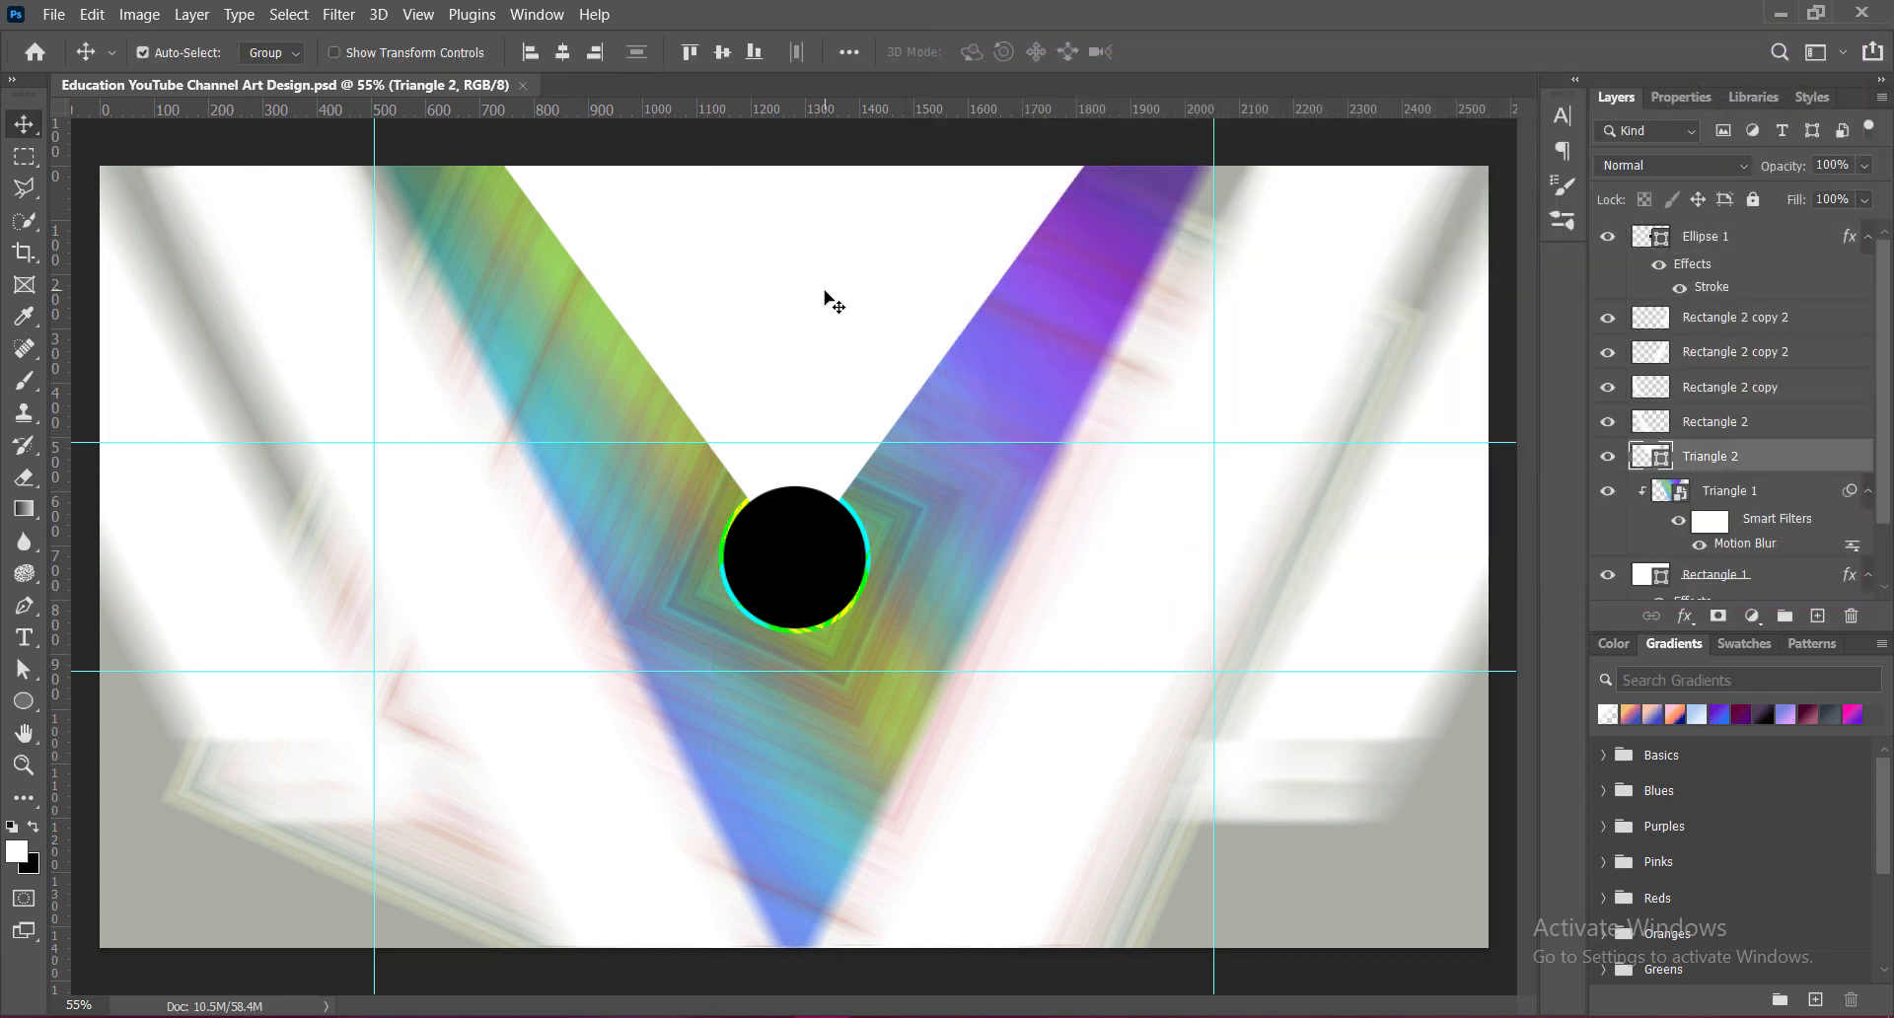
right_click(1808, 460)
left_click(1603, 354)
Step: Apply a Gaussian Blur with a 33-pixel radius to the white triangle and save the document
left_click(338, 14)
mouse_move(352, 309)
left_click(691, 399)
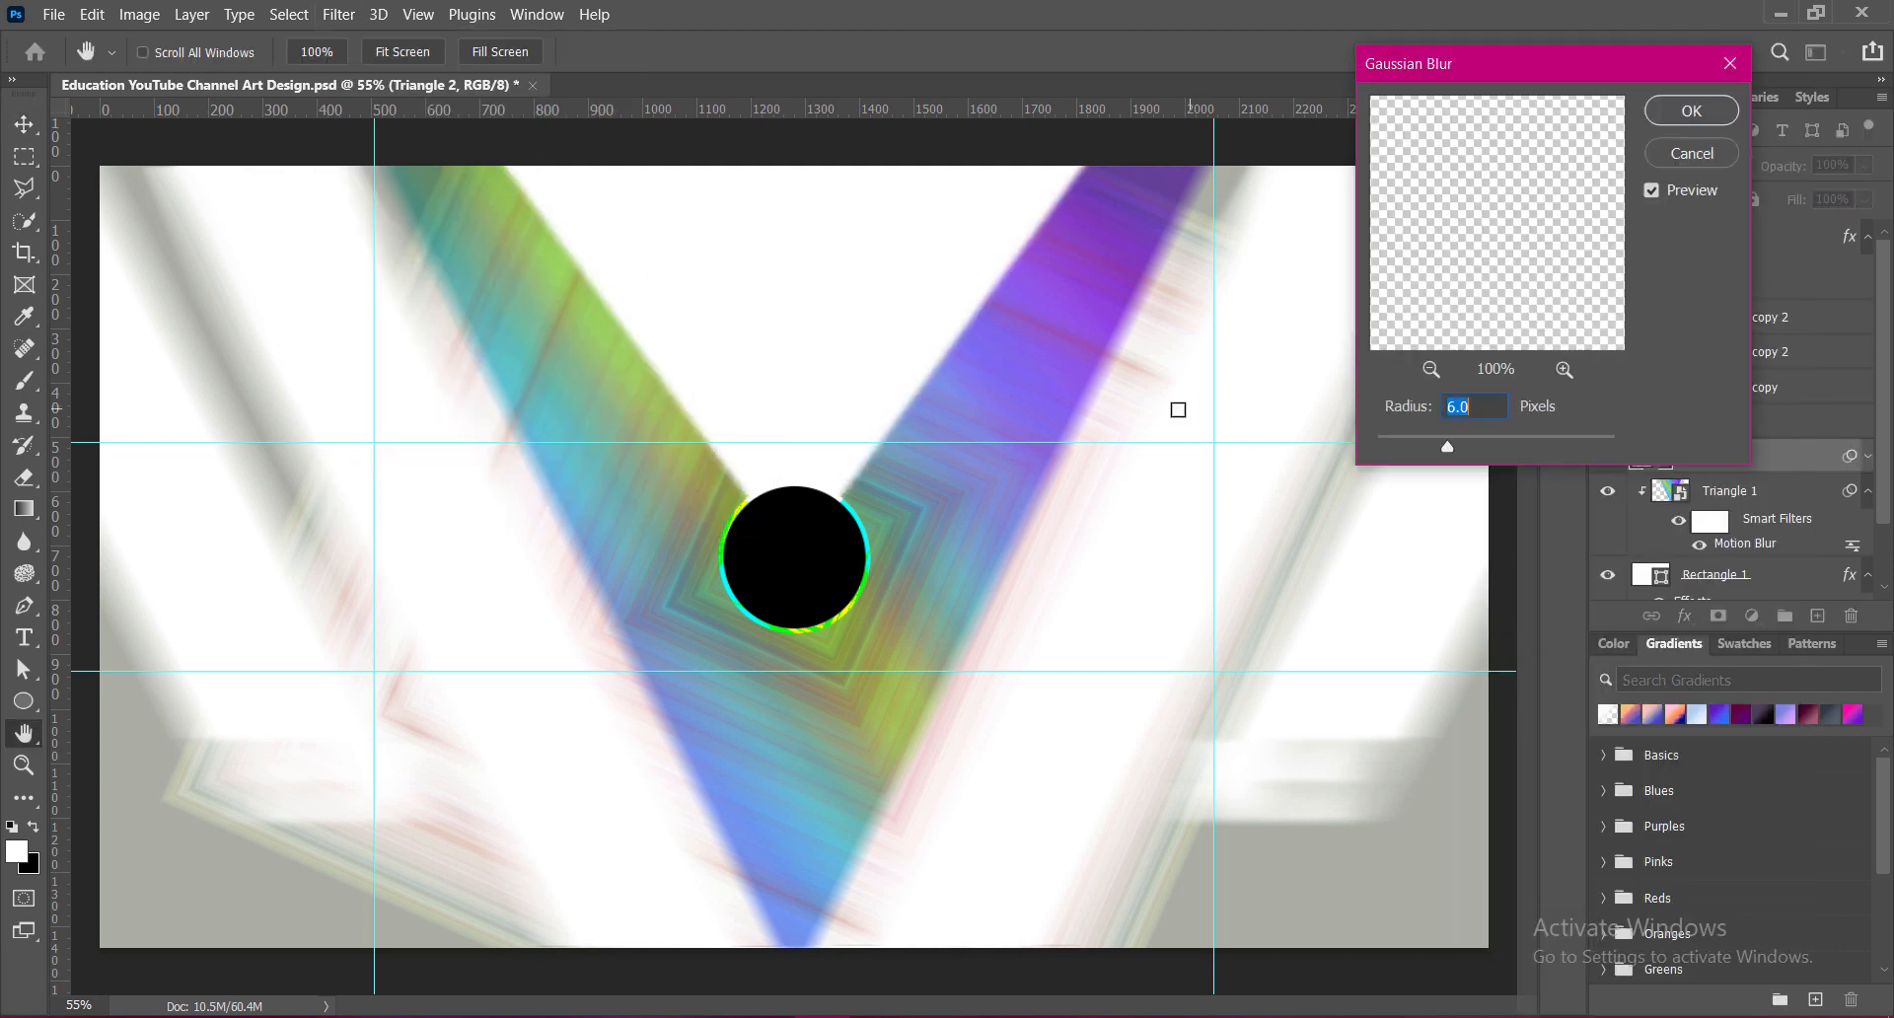
left_click_drag(1449, 450, 1505, 449)
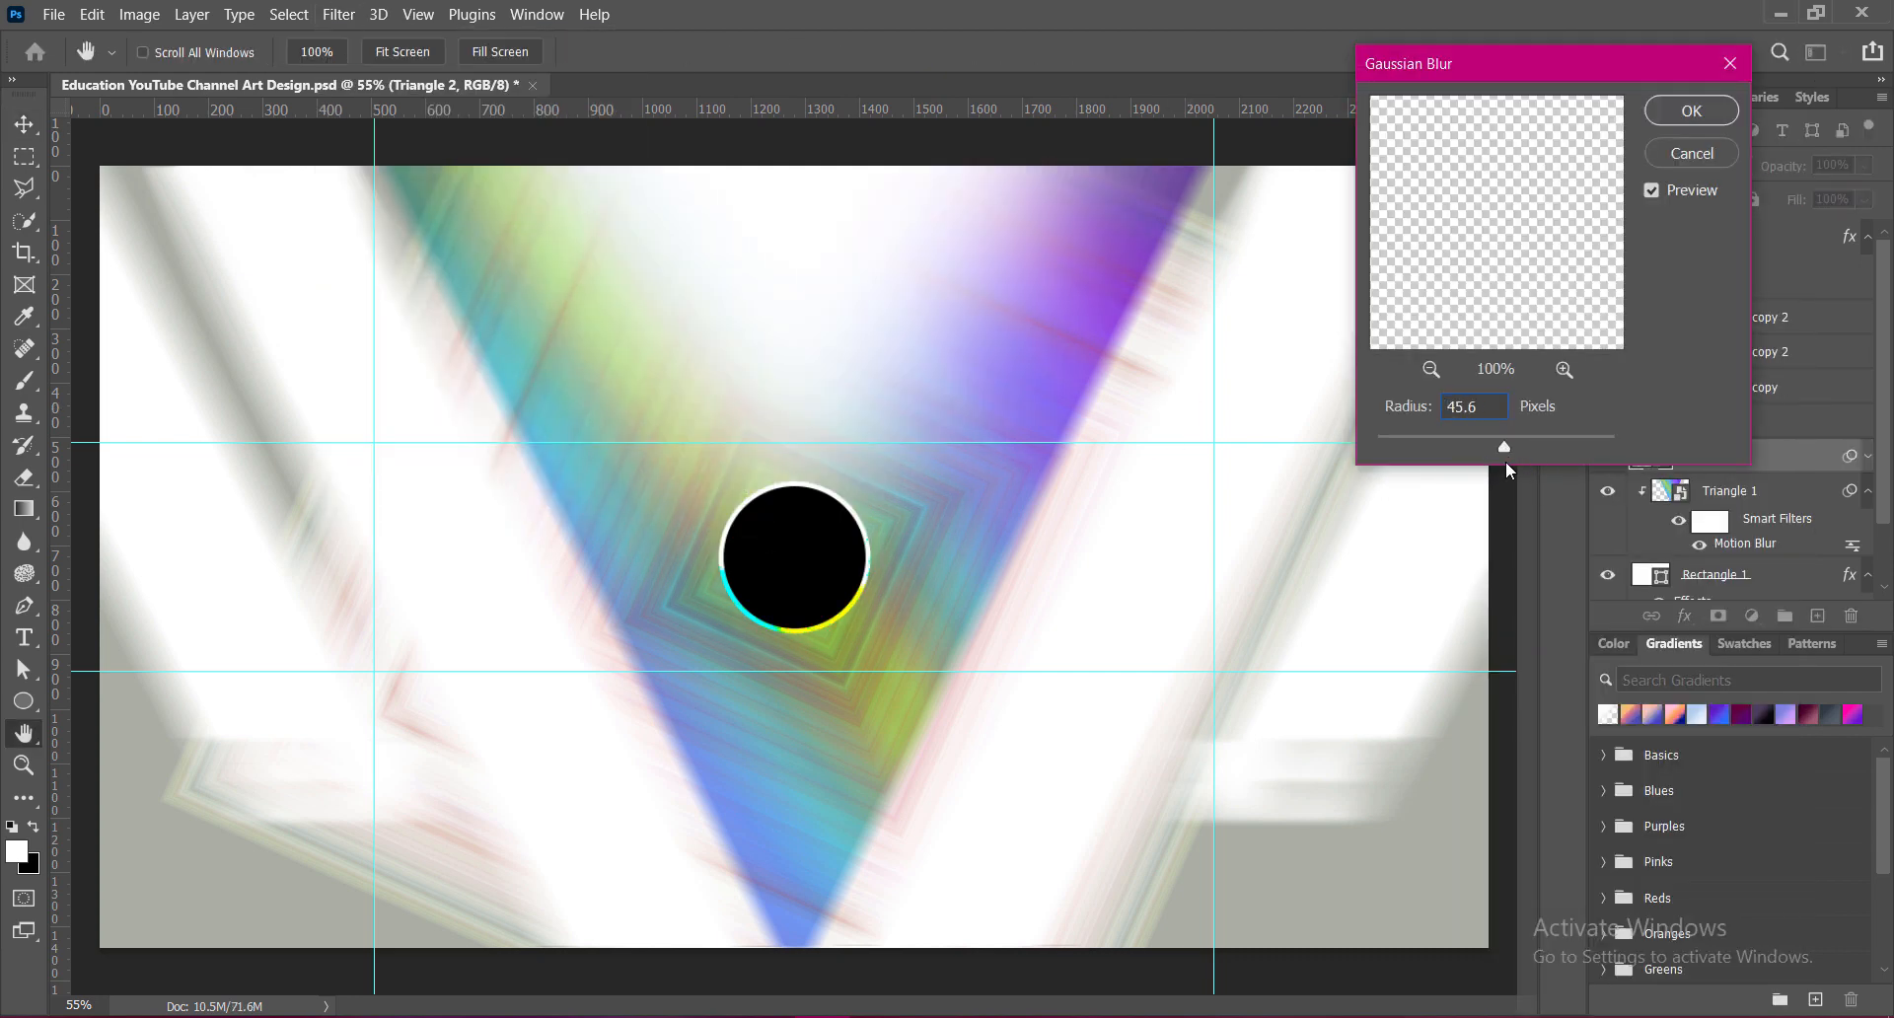
type("33")
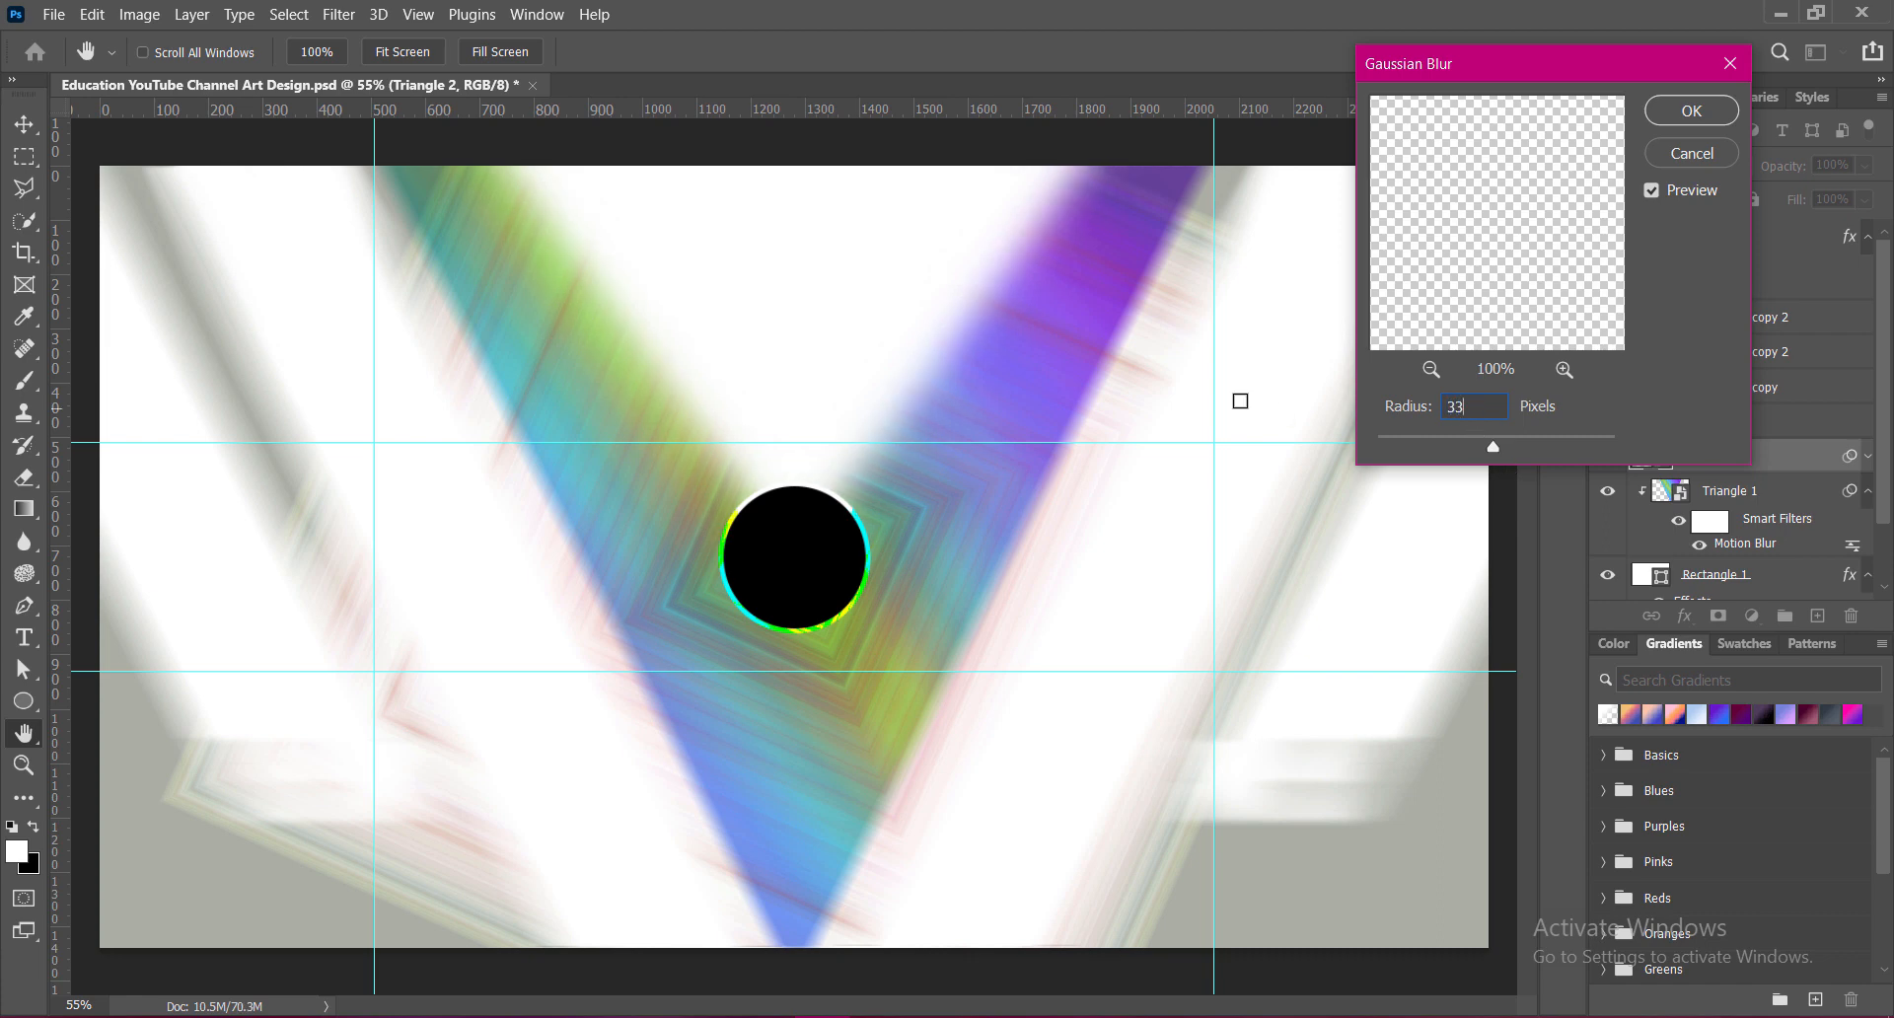
key("Return")
key("ctrl+s")
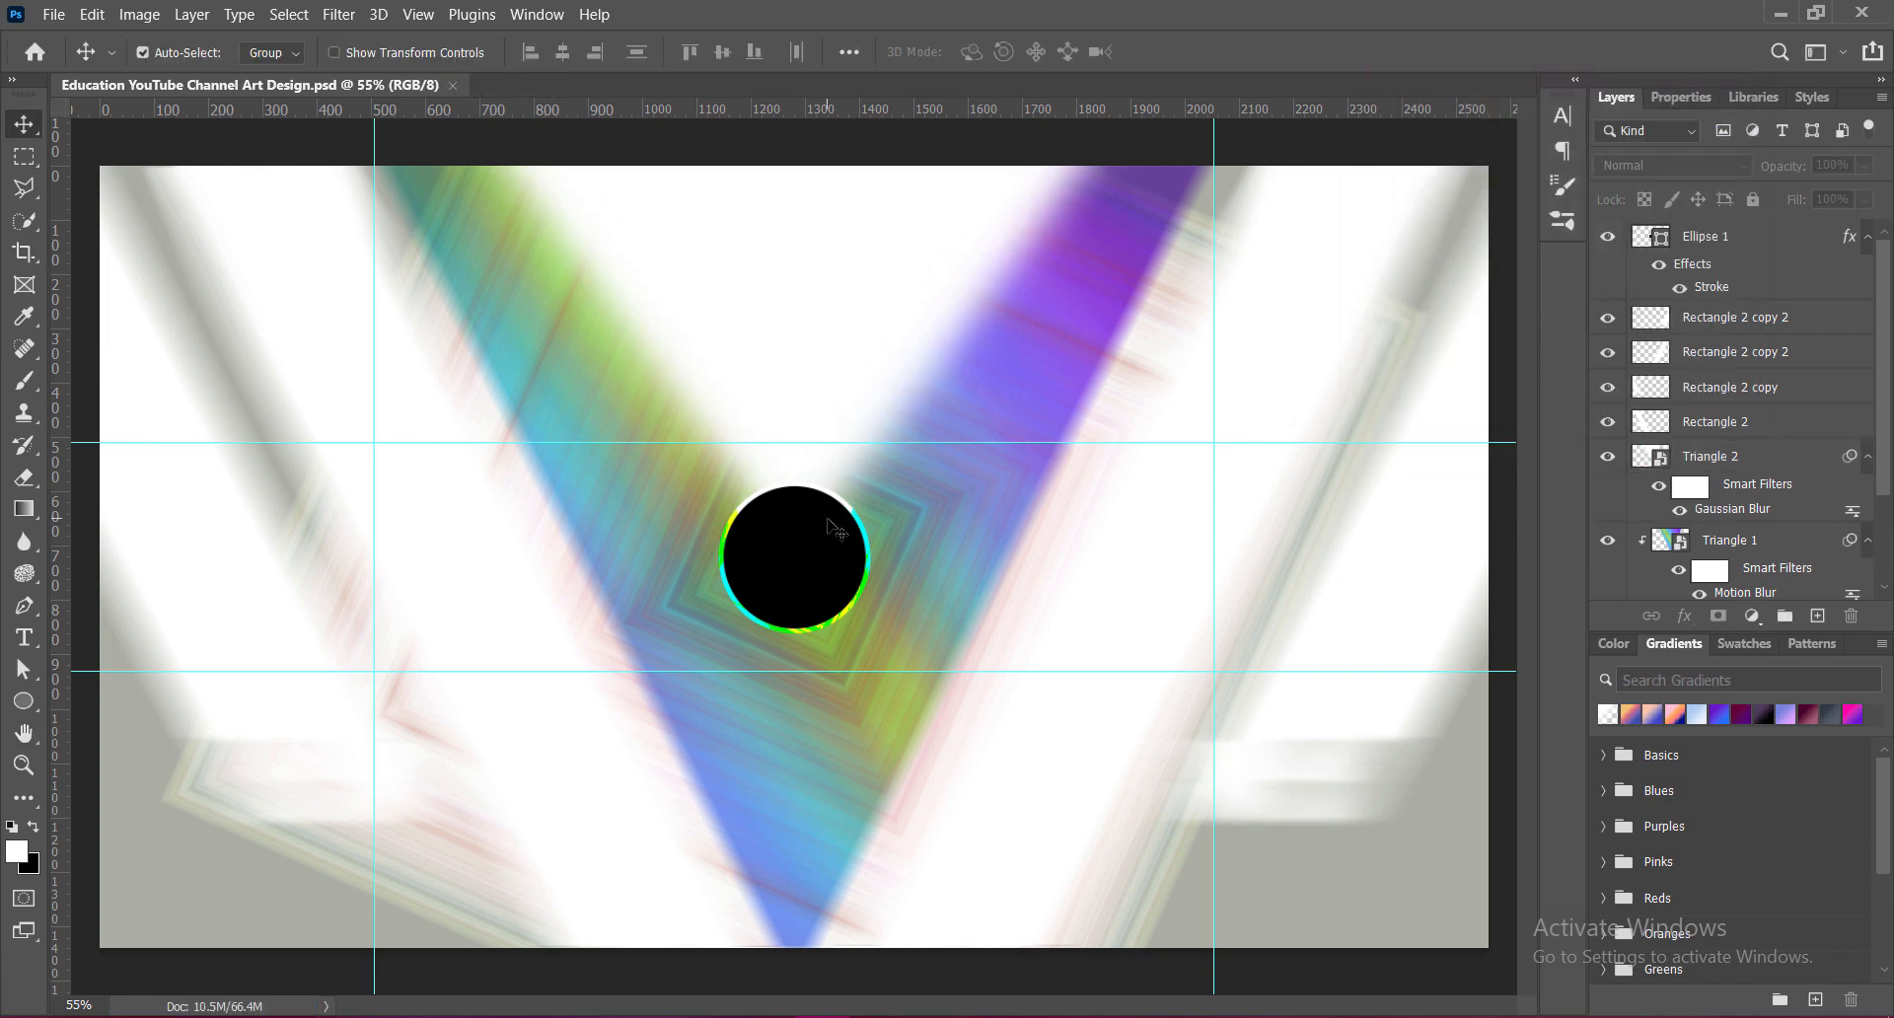
Step: Paste the tree-and-book image, scale it to 45.59%, and center it over the black circle in the upper part of the canvas
key("ctrl+v")
left_click_drag(964, 532, 902, 541)
key("ctrl+t")
left_click_drag(773, 334, 833, 651)
left_click_drag(812, 239, 821, 664)
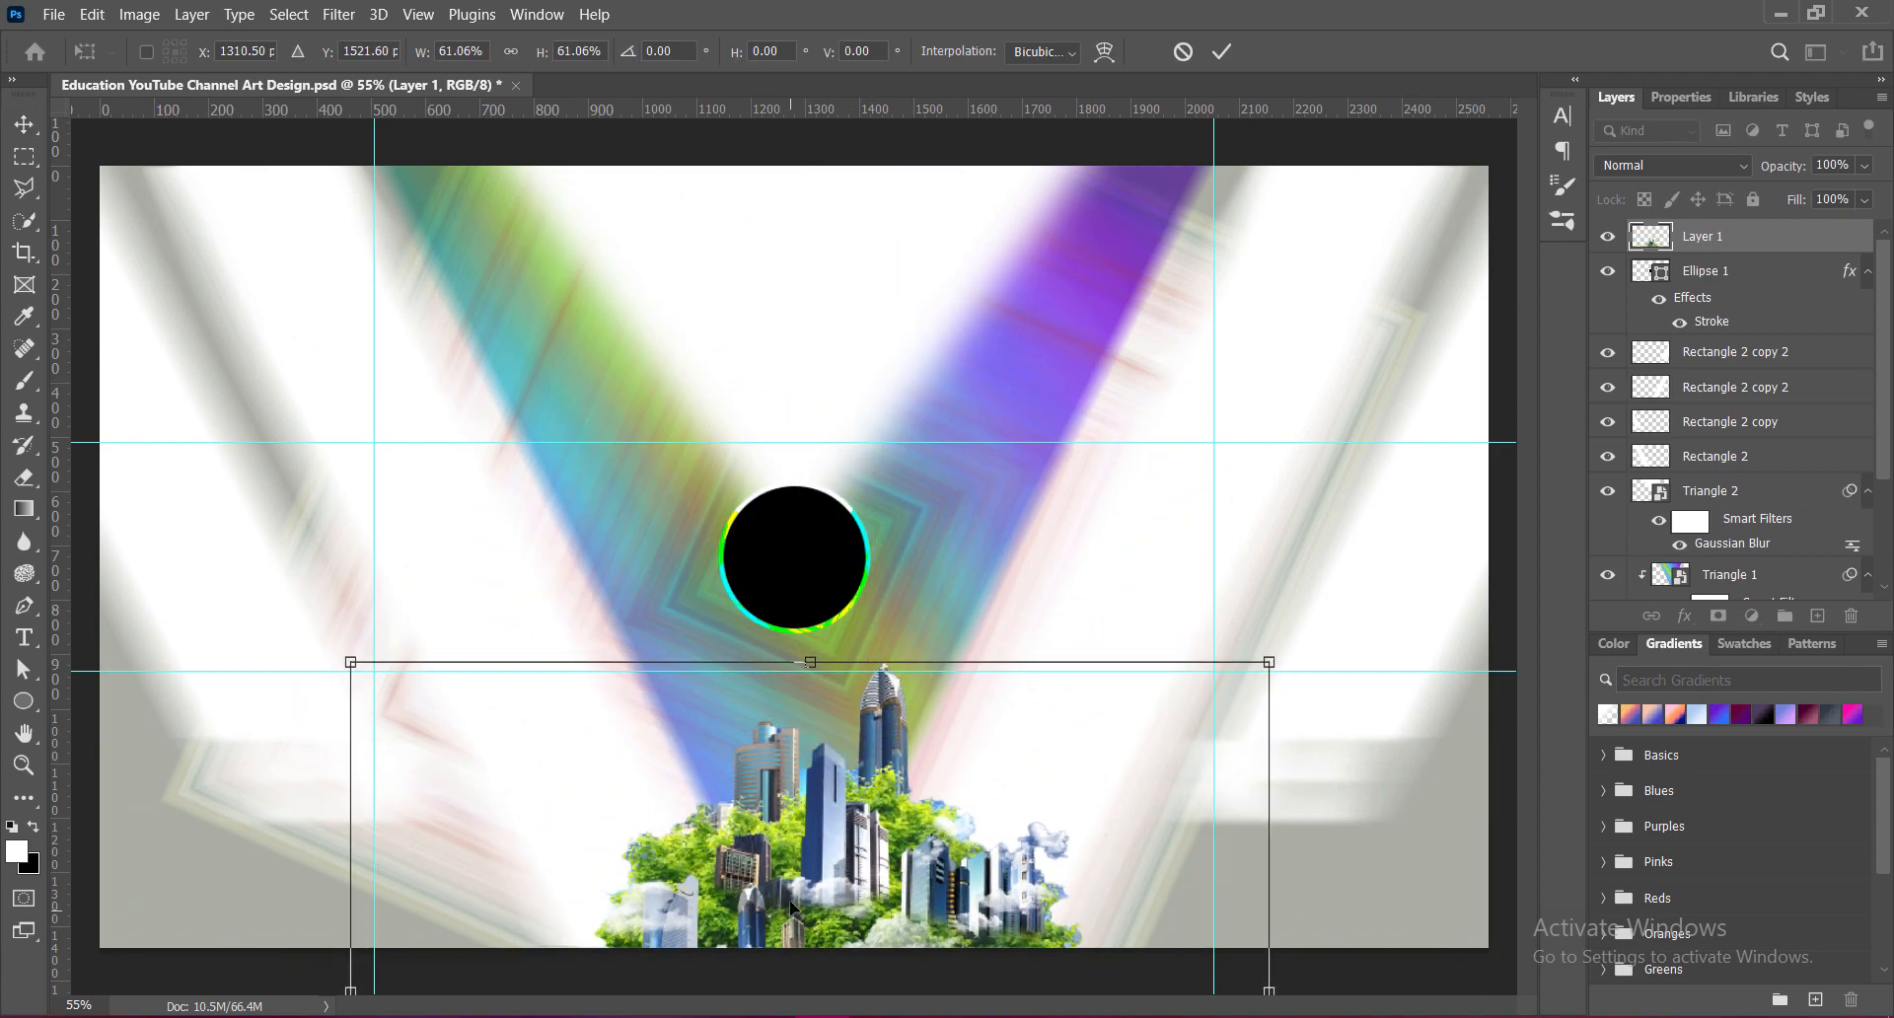
left_click_drag(793, 909, 782, 415)
left_click_drag(791, 791, 793, 659)
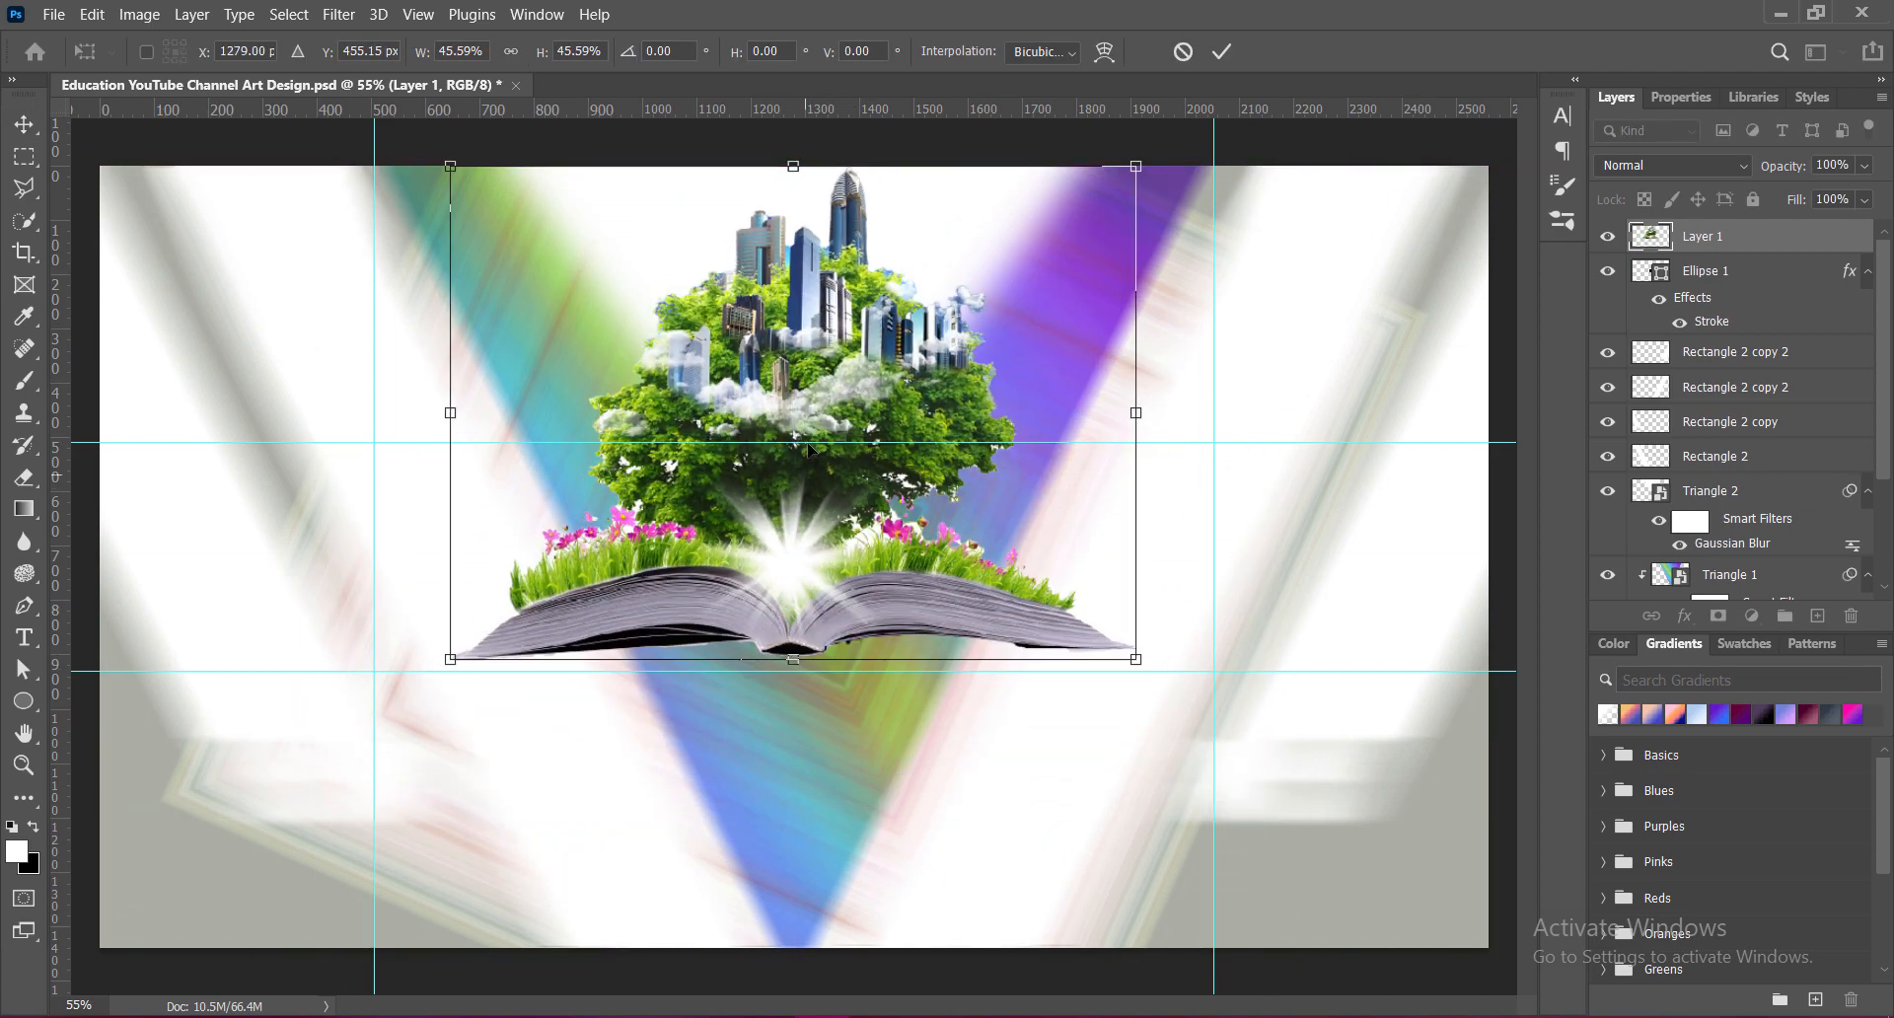
Step: Scale the tree-and-book image to 55.86% with its base on the lower guide, and move its layer directly below Rectangle 2
left_click_drag(822, 379, 823, 391)
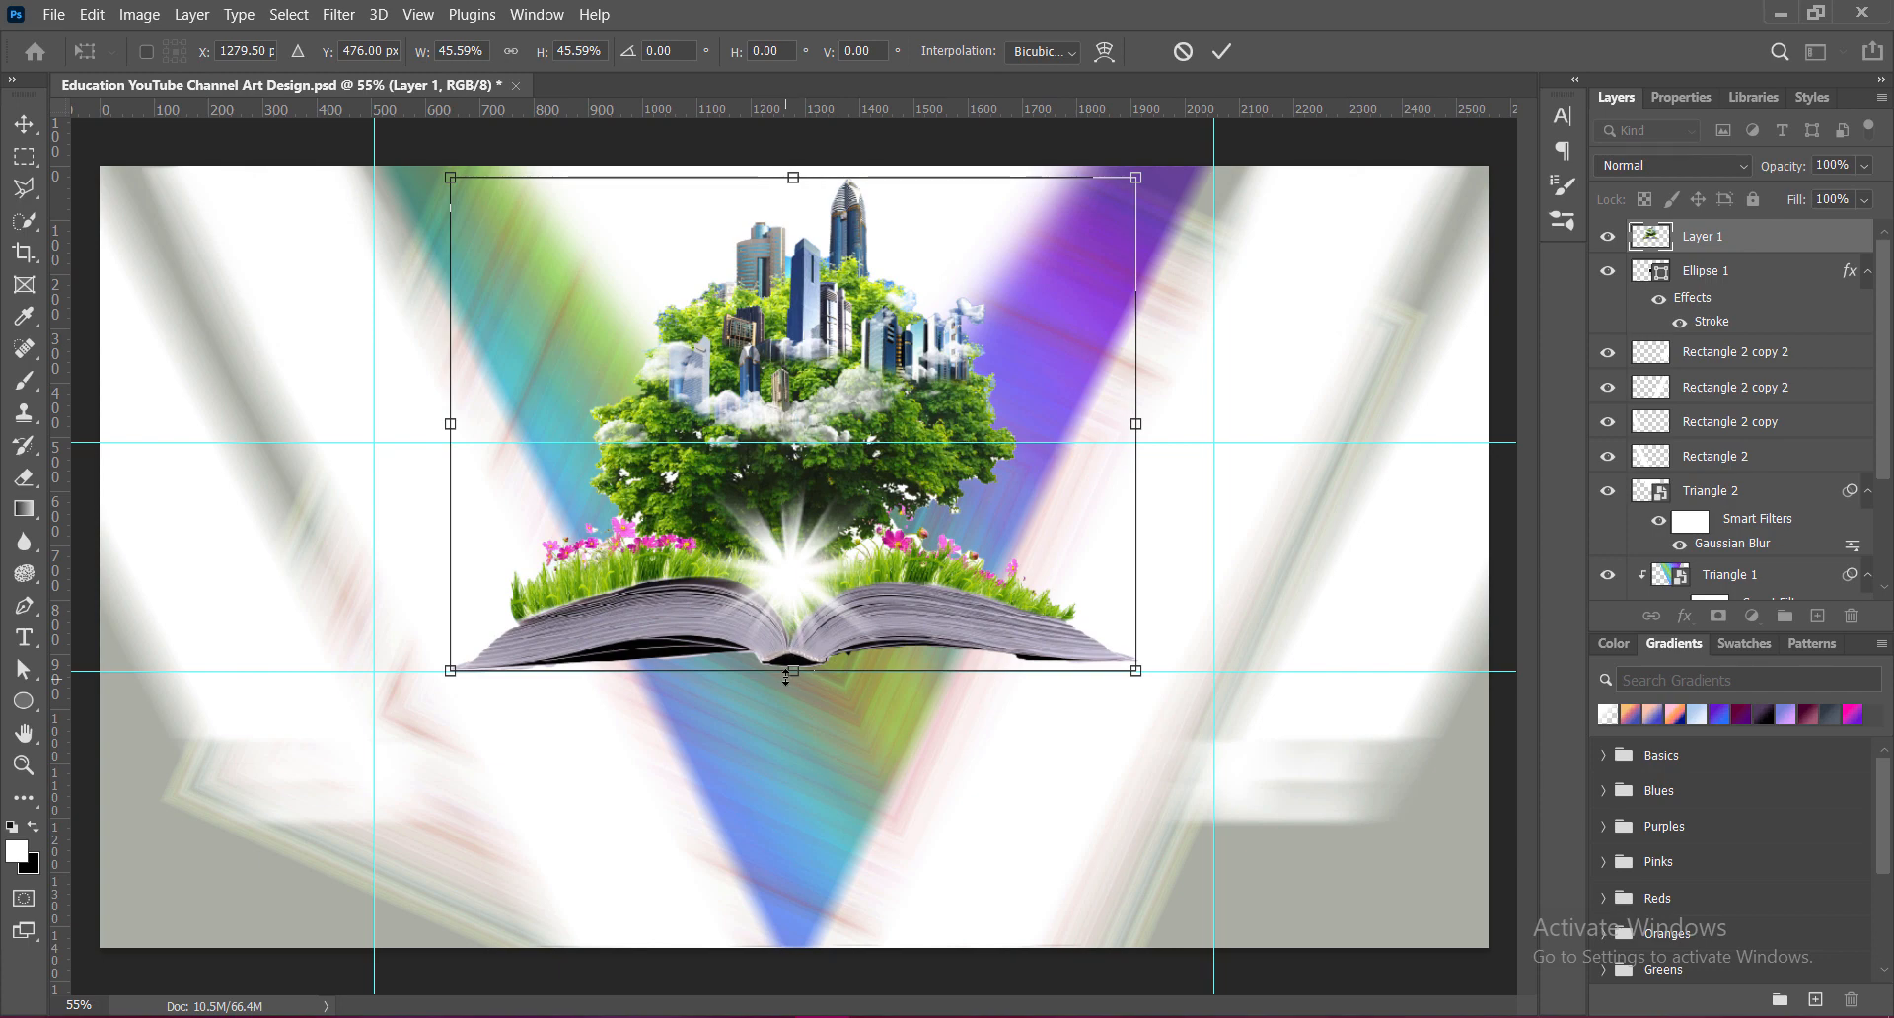
left_click_drag(793, 670, 783, 779)
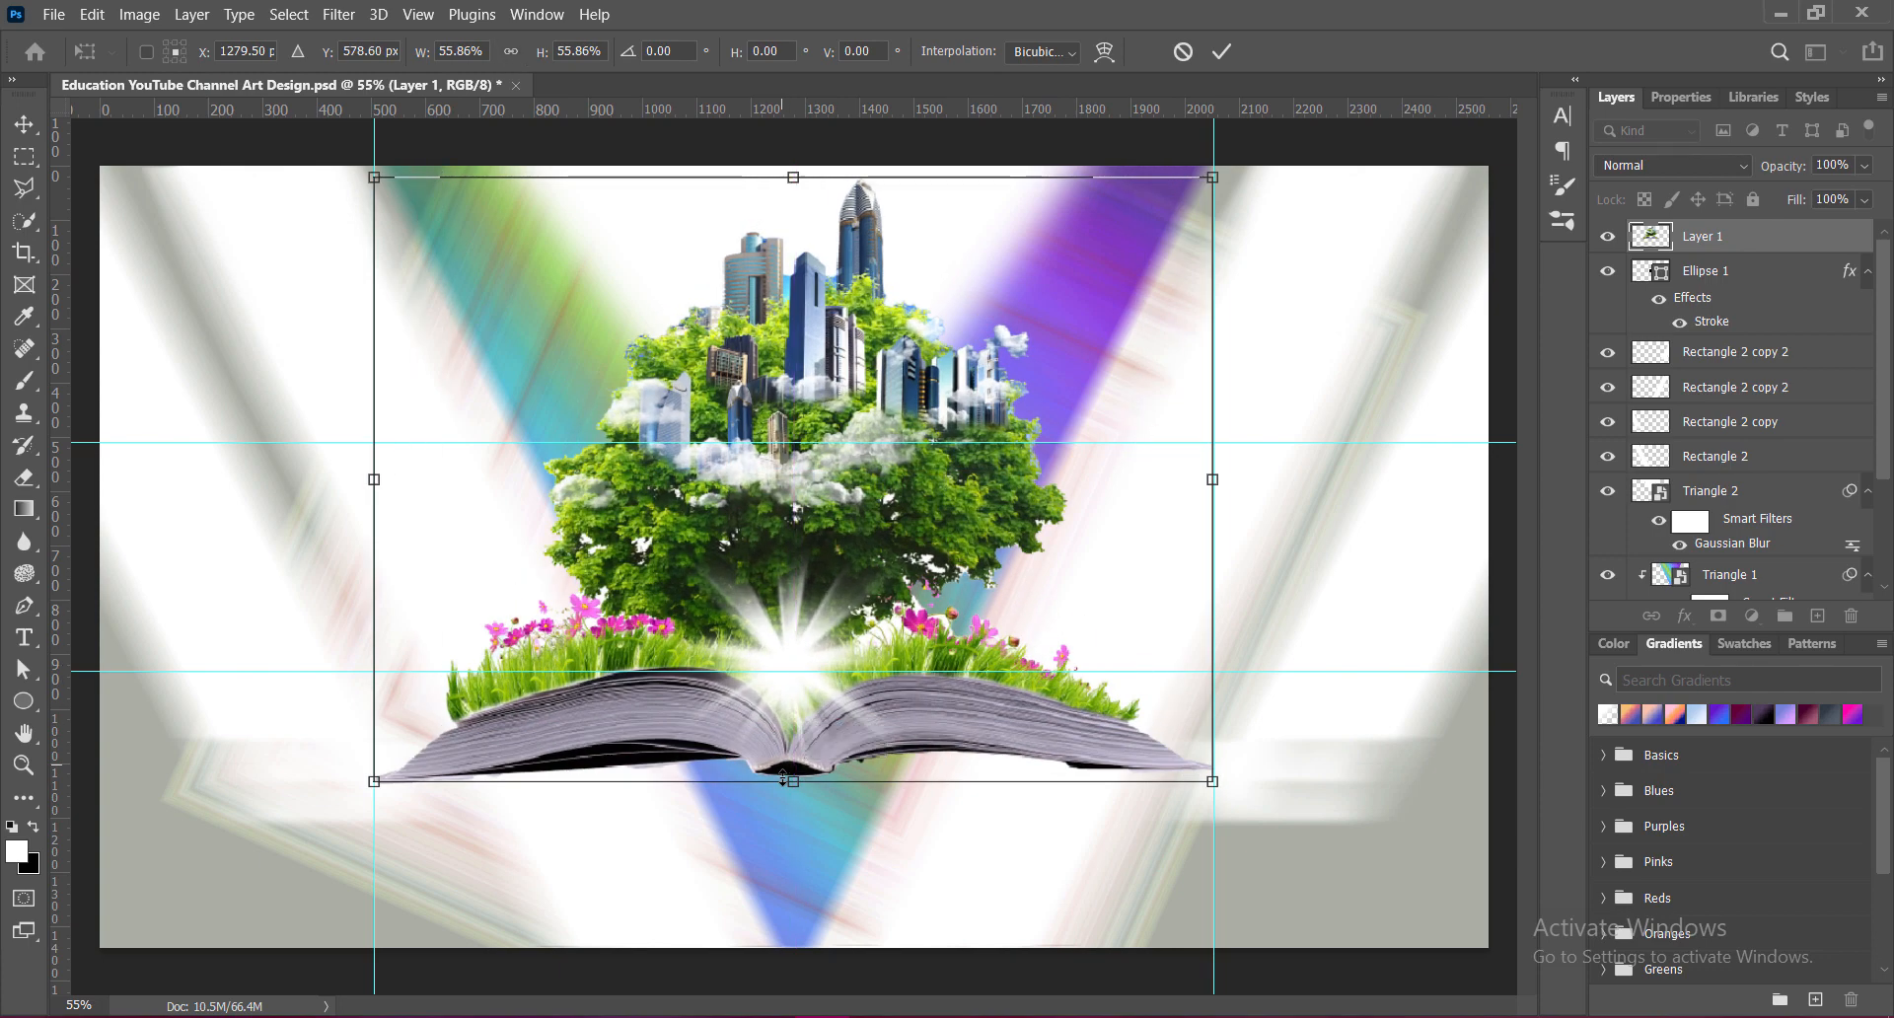
left_click_drag(853, 659, 852, 549)
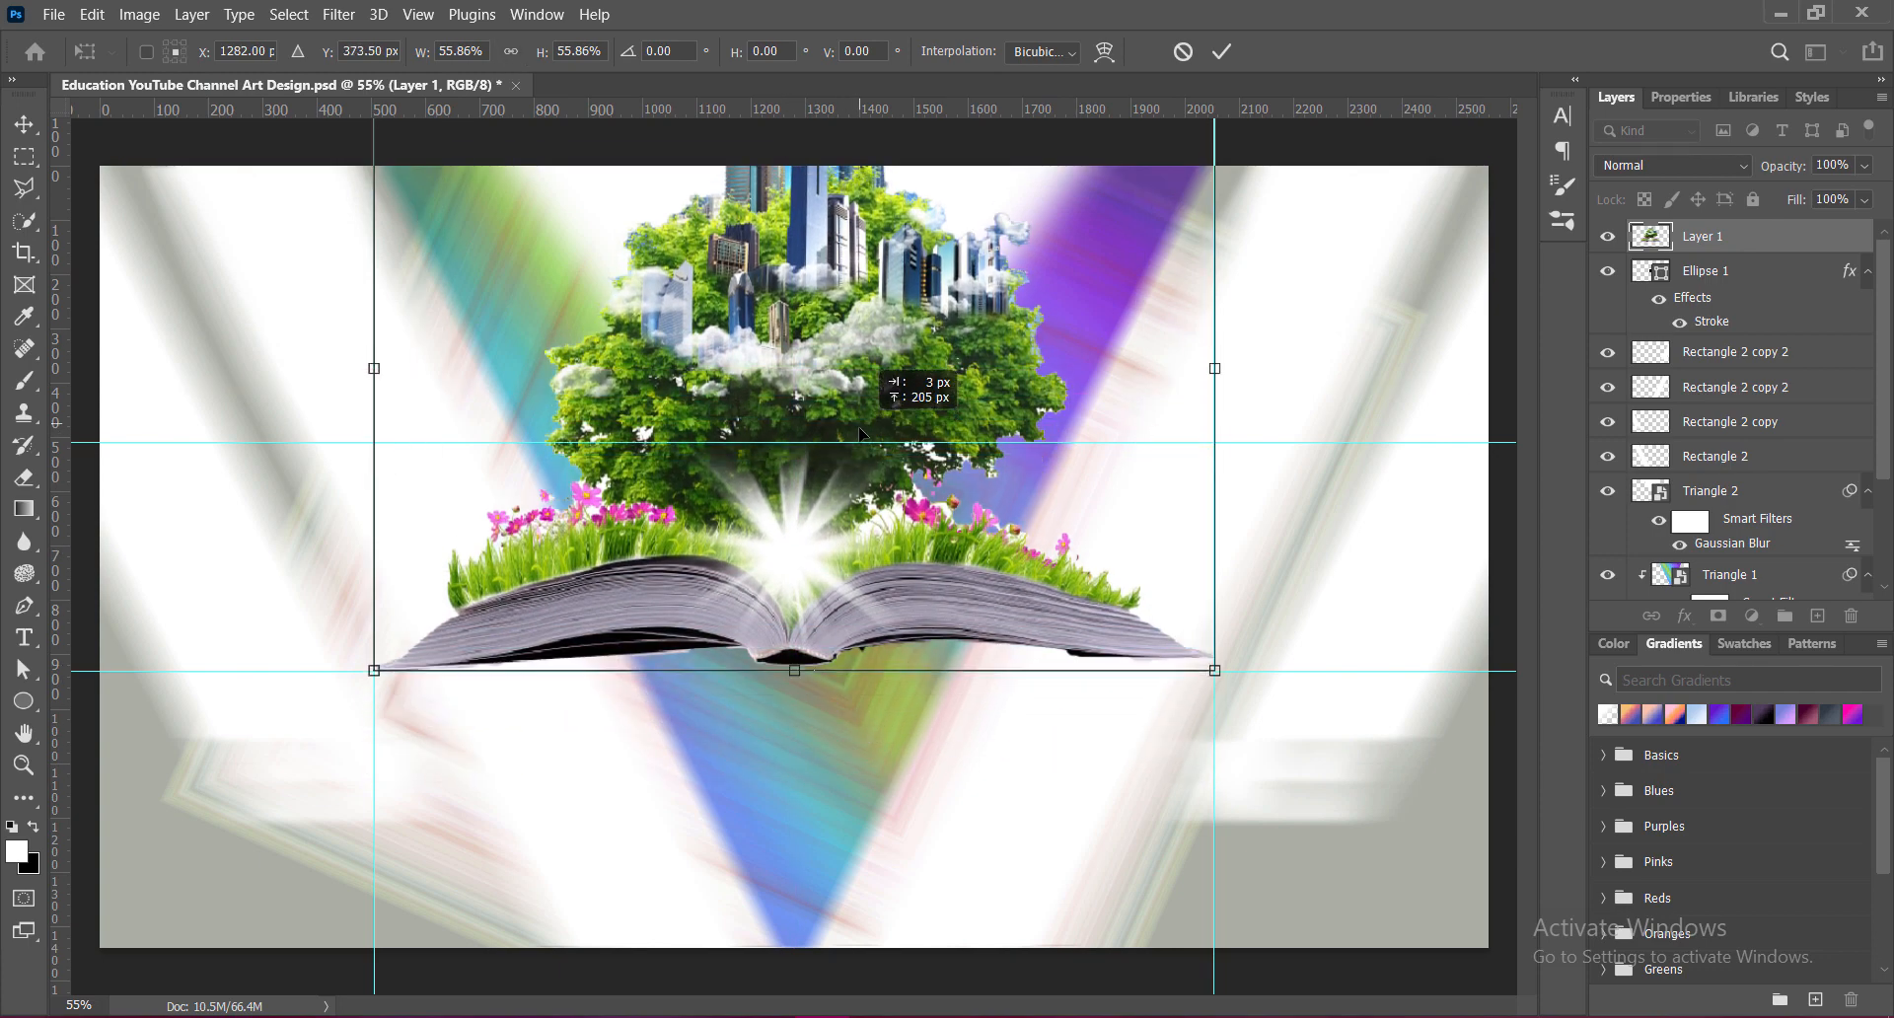
key("Return")
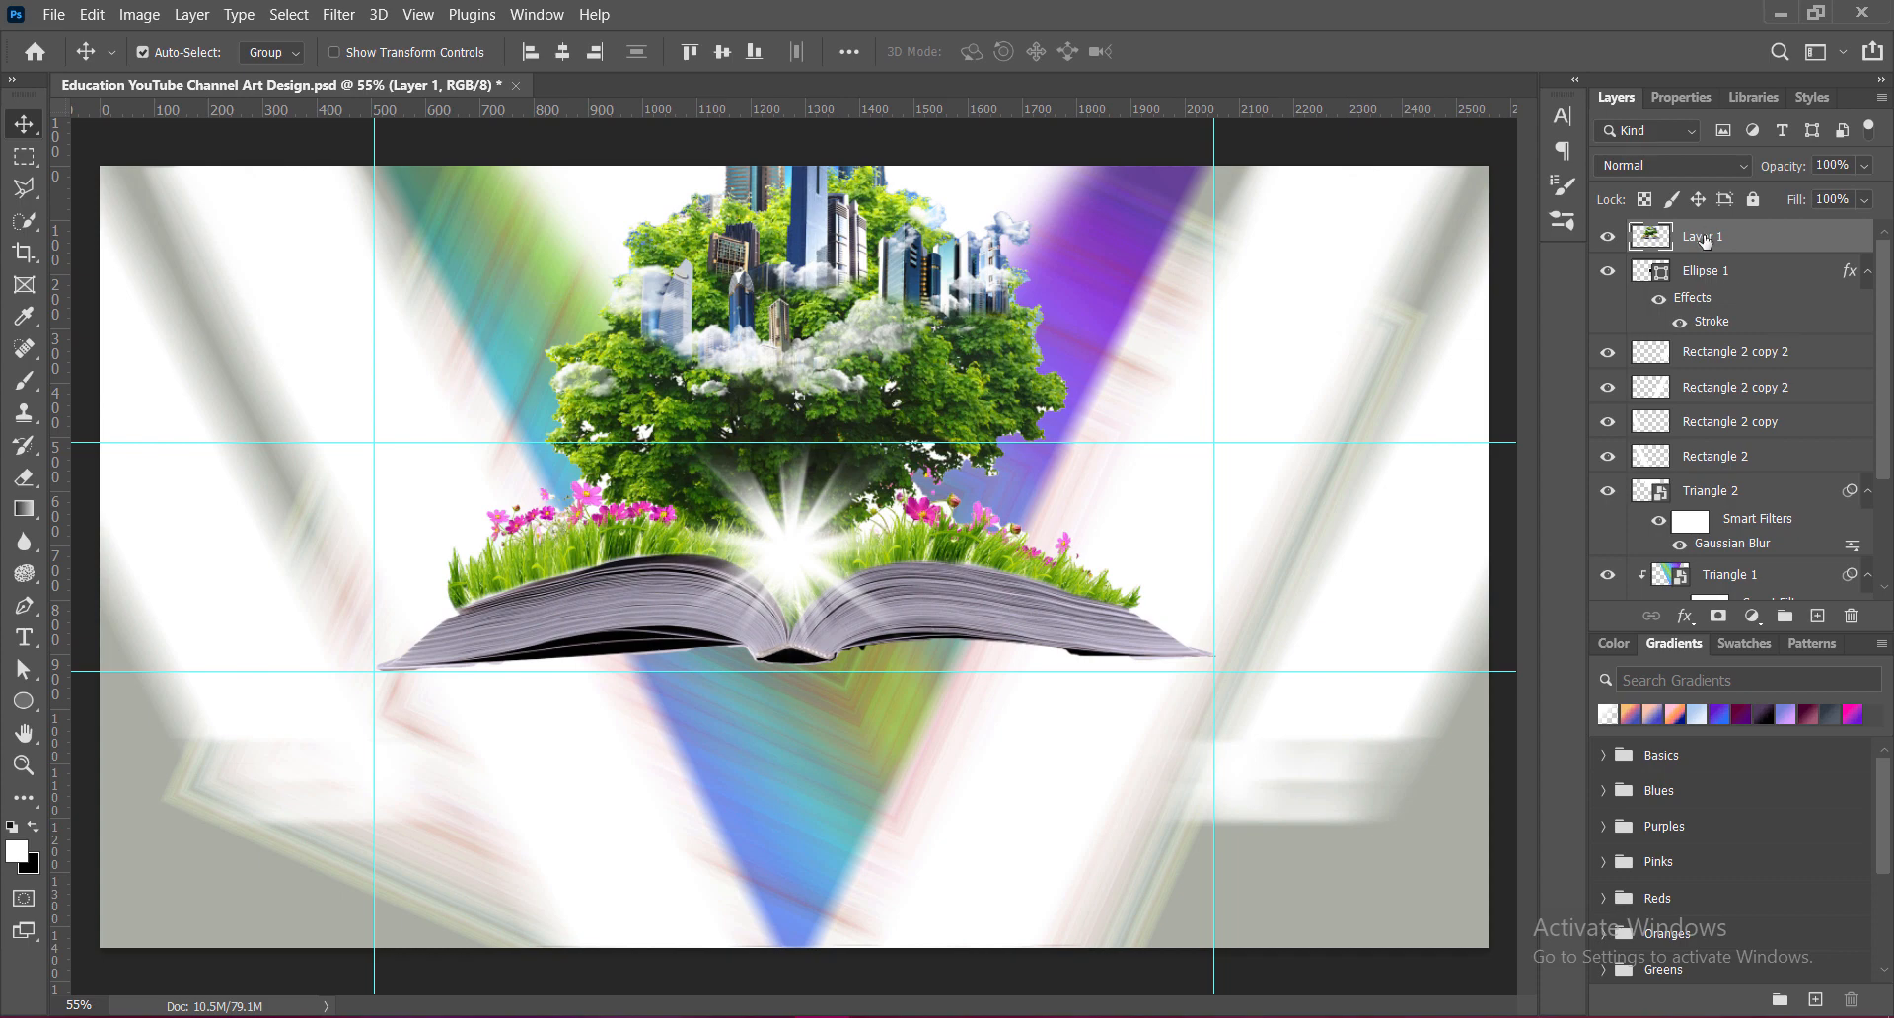
left_click_drag(1706, 241, 1705, 464)
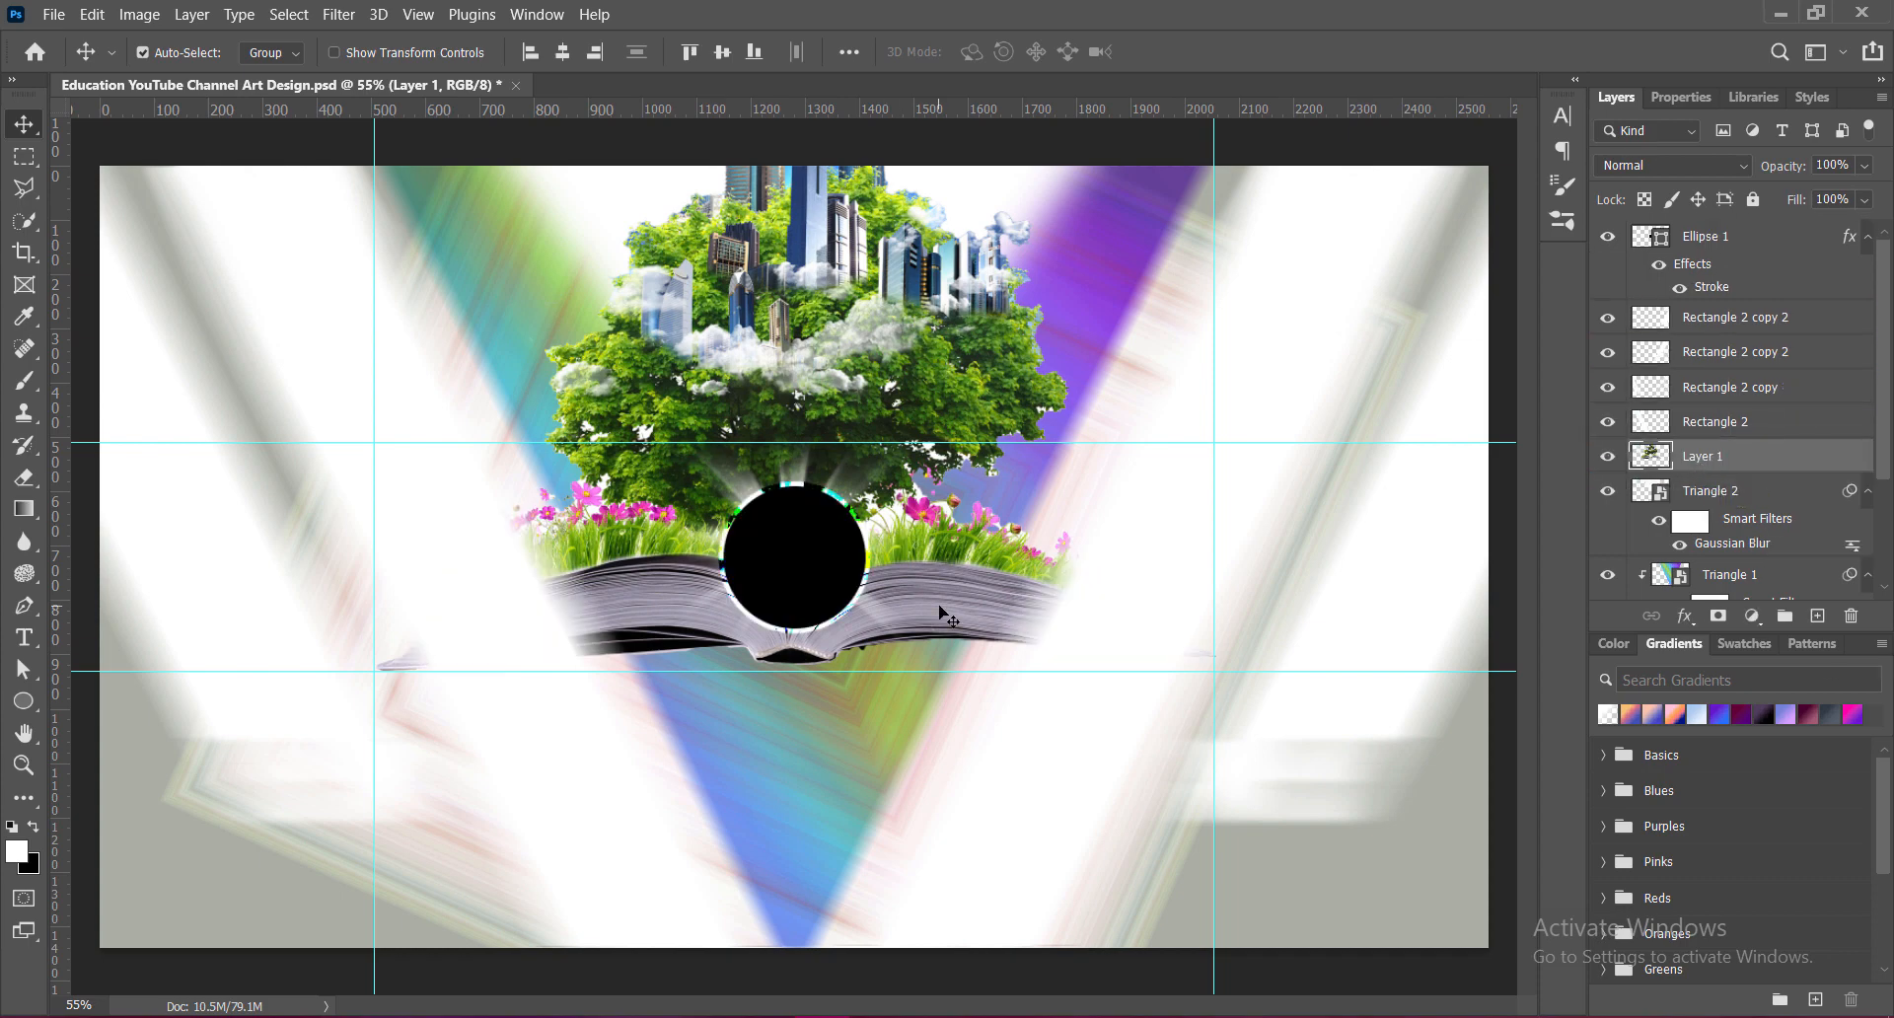
Step: Raise the vibrance of the tree-and-book layer to the maximum
left_click(139, 14)
mouse_move(169, 72)
left_click(487, 174)
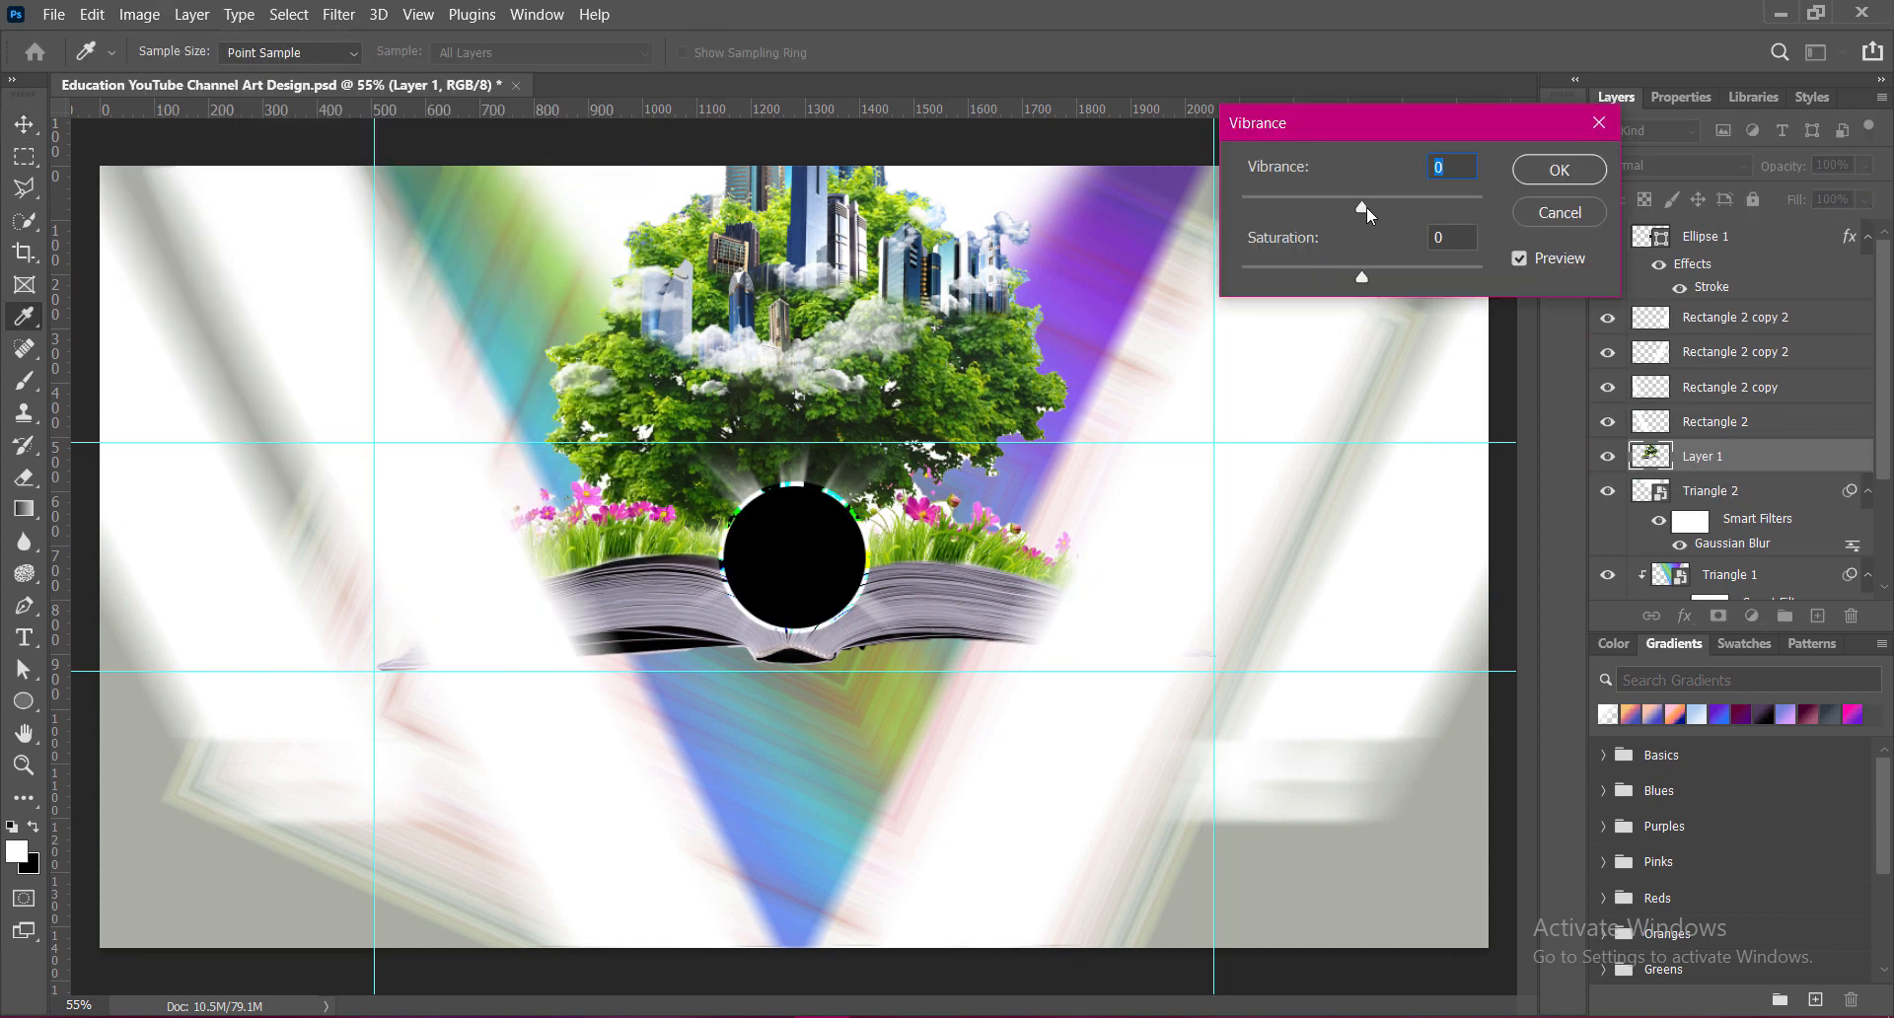
left_click_drag(1366, 206, 1672, 210)
left_click(1559, 170)
Step: Apply a Hue/Saturation adjustment to the tree-and-book layer
left_click(139, 14)
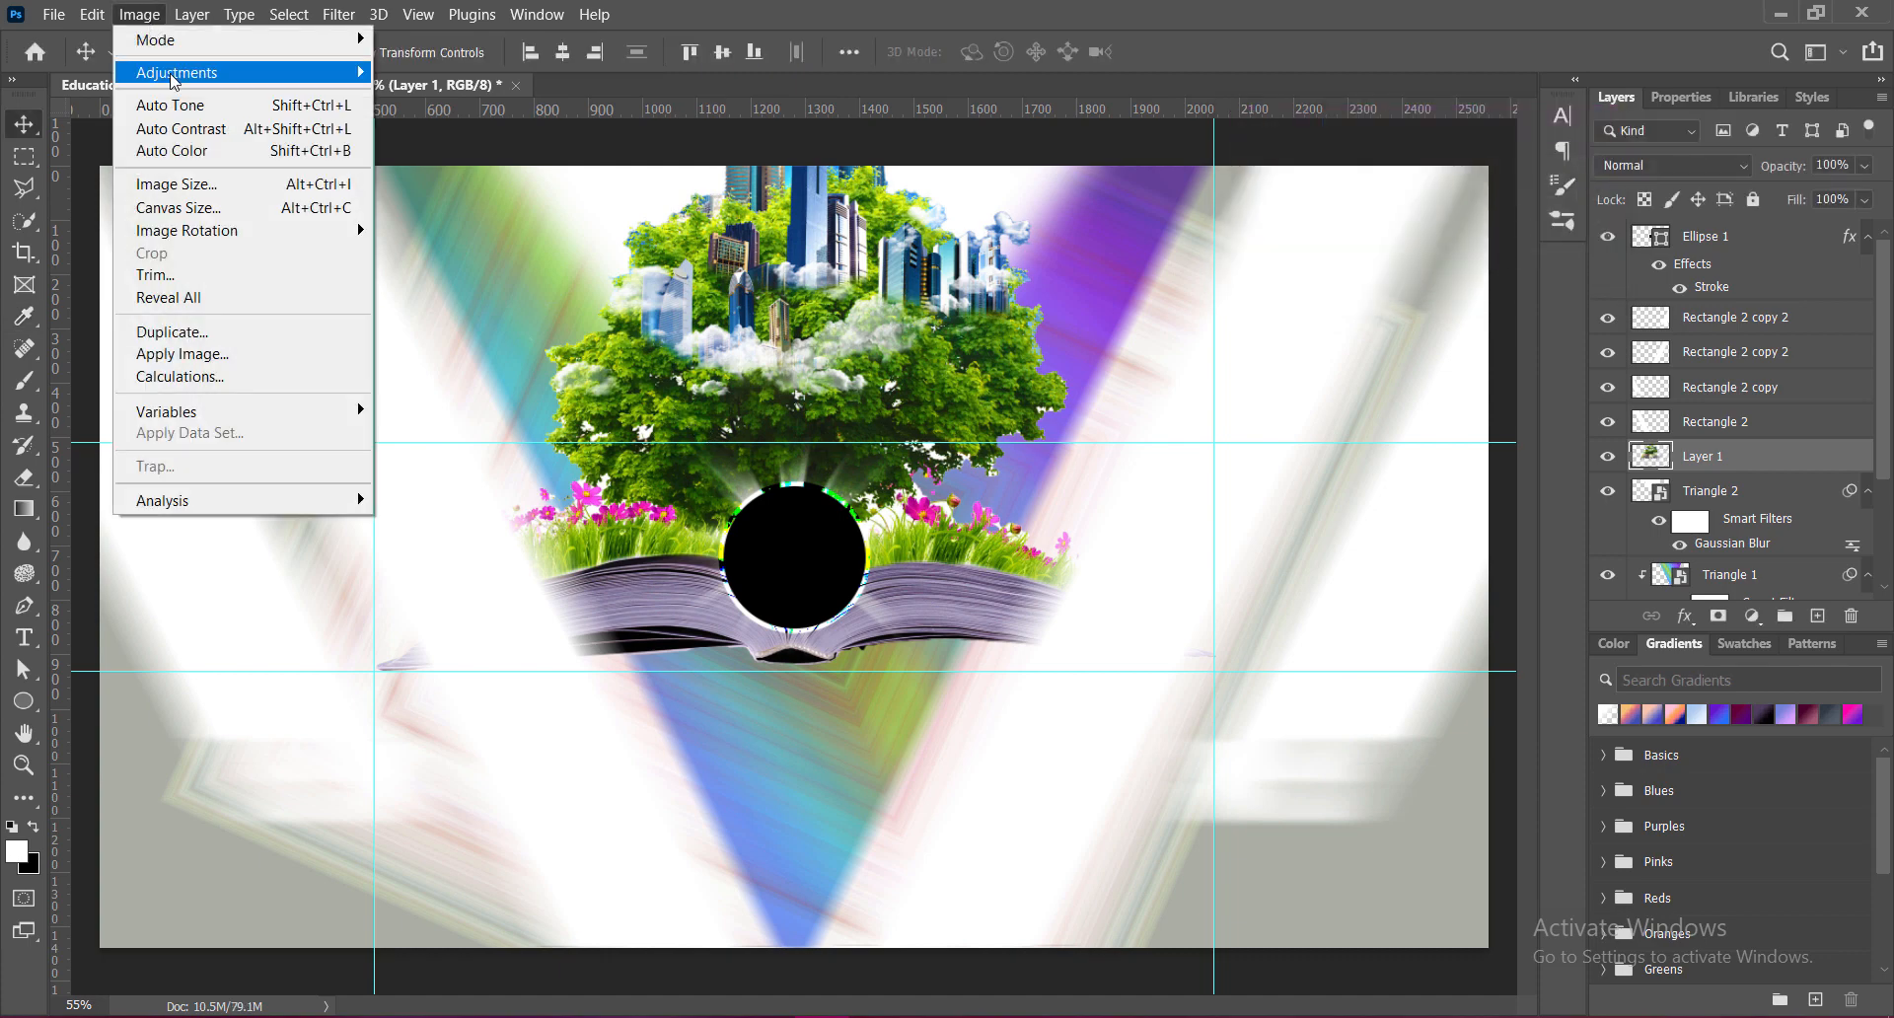
mouse_move(169, 72)
left_click(493, 197)
left_click(1398, 199)
left_click(1390, 310)
left_click(1788, 201)
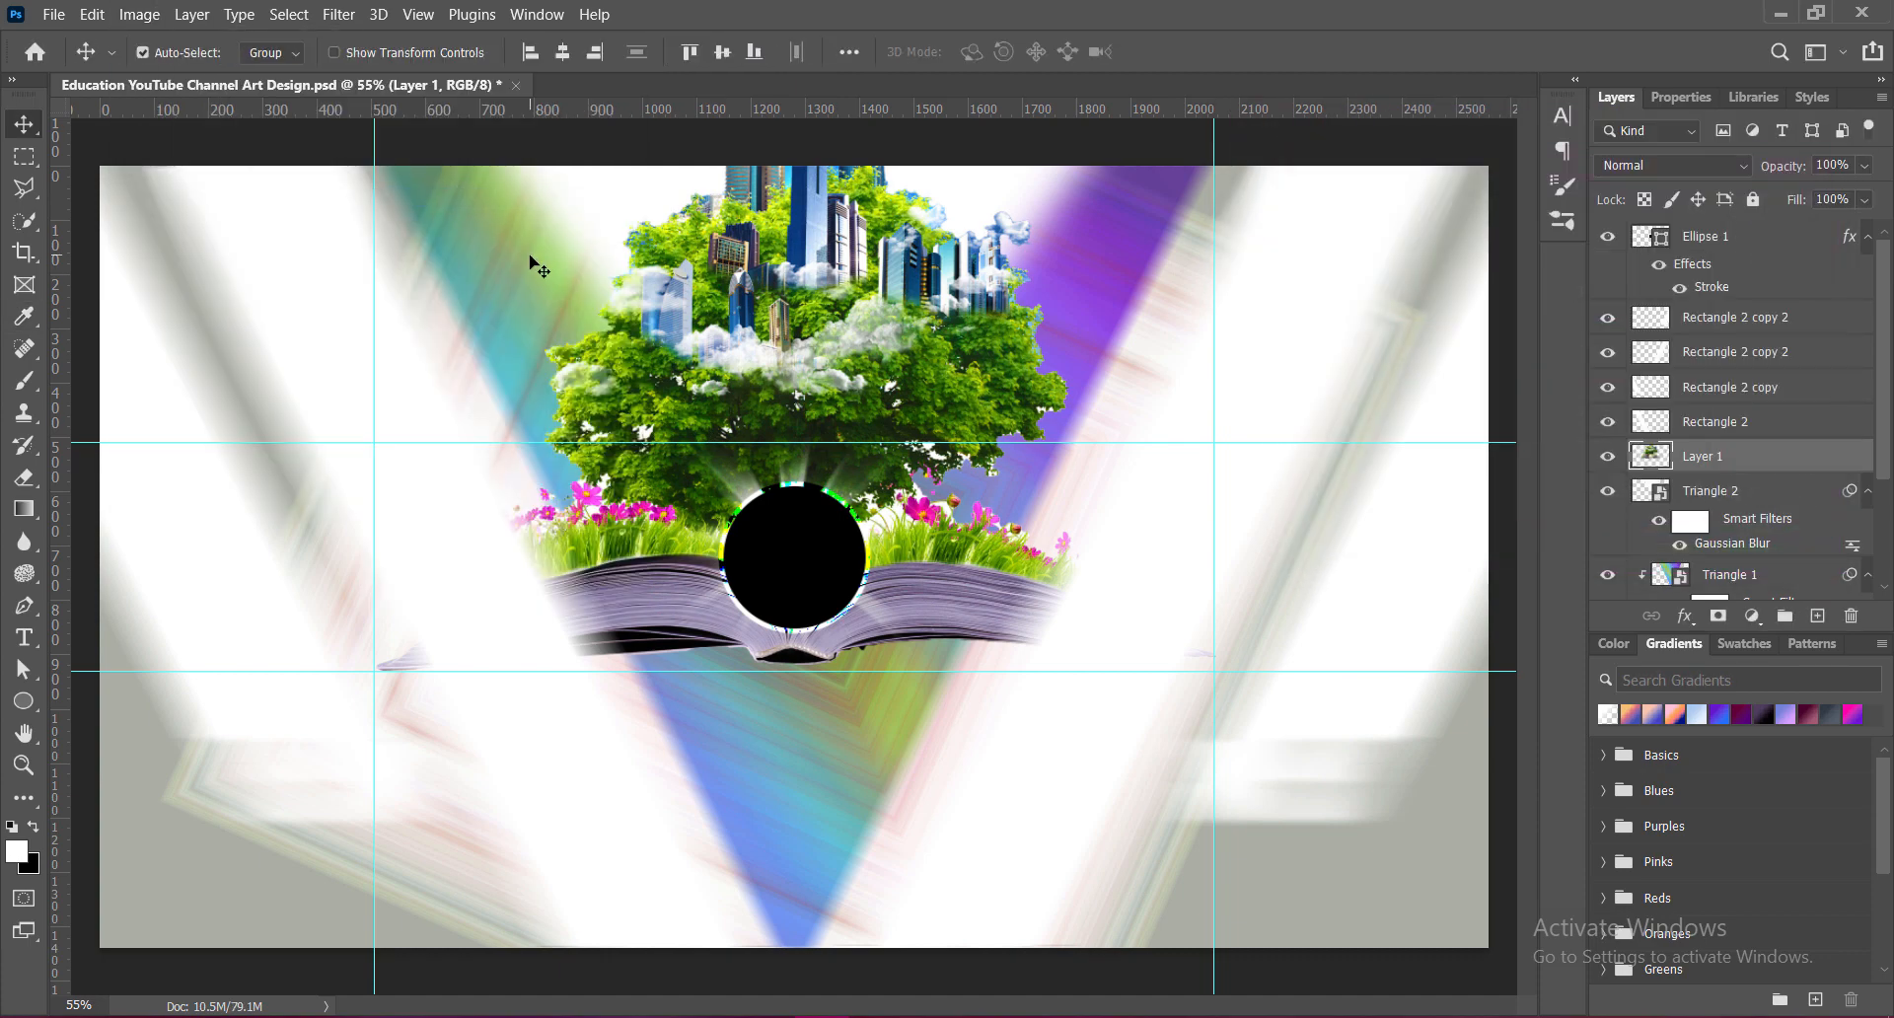
Step: Scale the tree-and-book image to 63.98% at X 1279.50, Y 589.50 px, and move its layer below the blurred white triangle
key("ctrl+t")
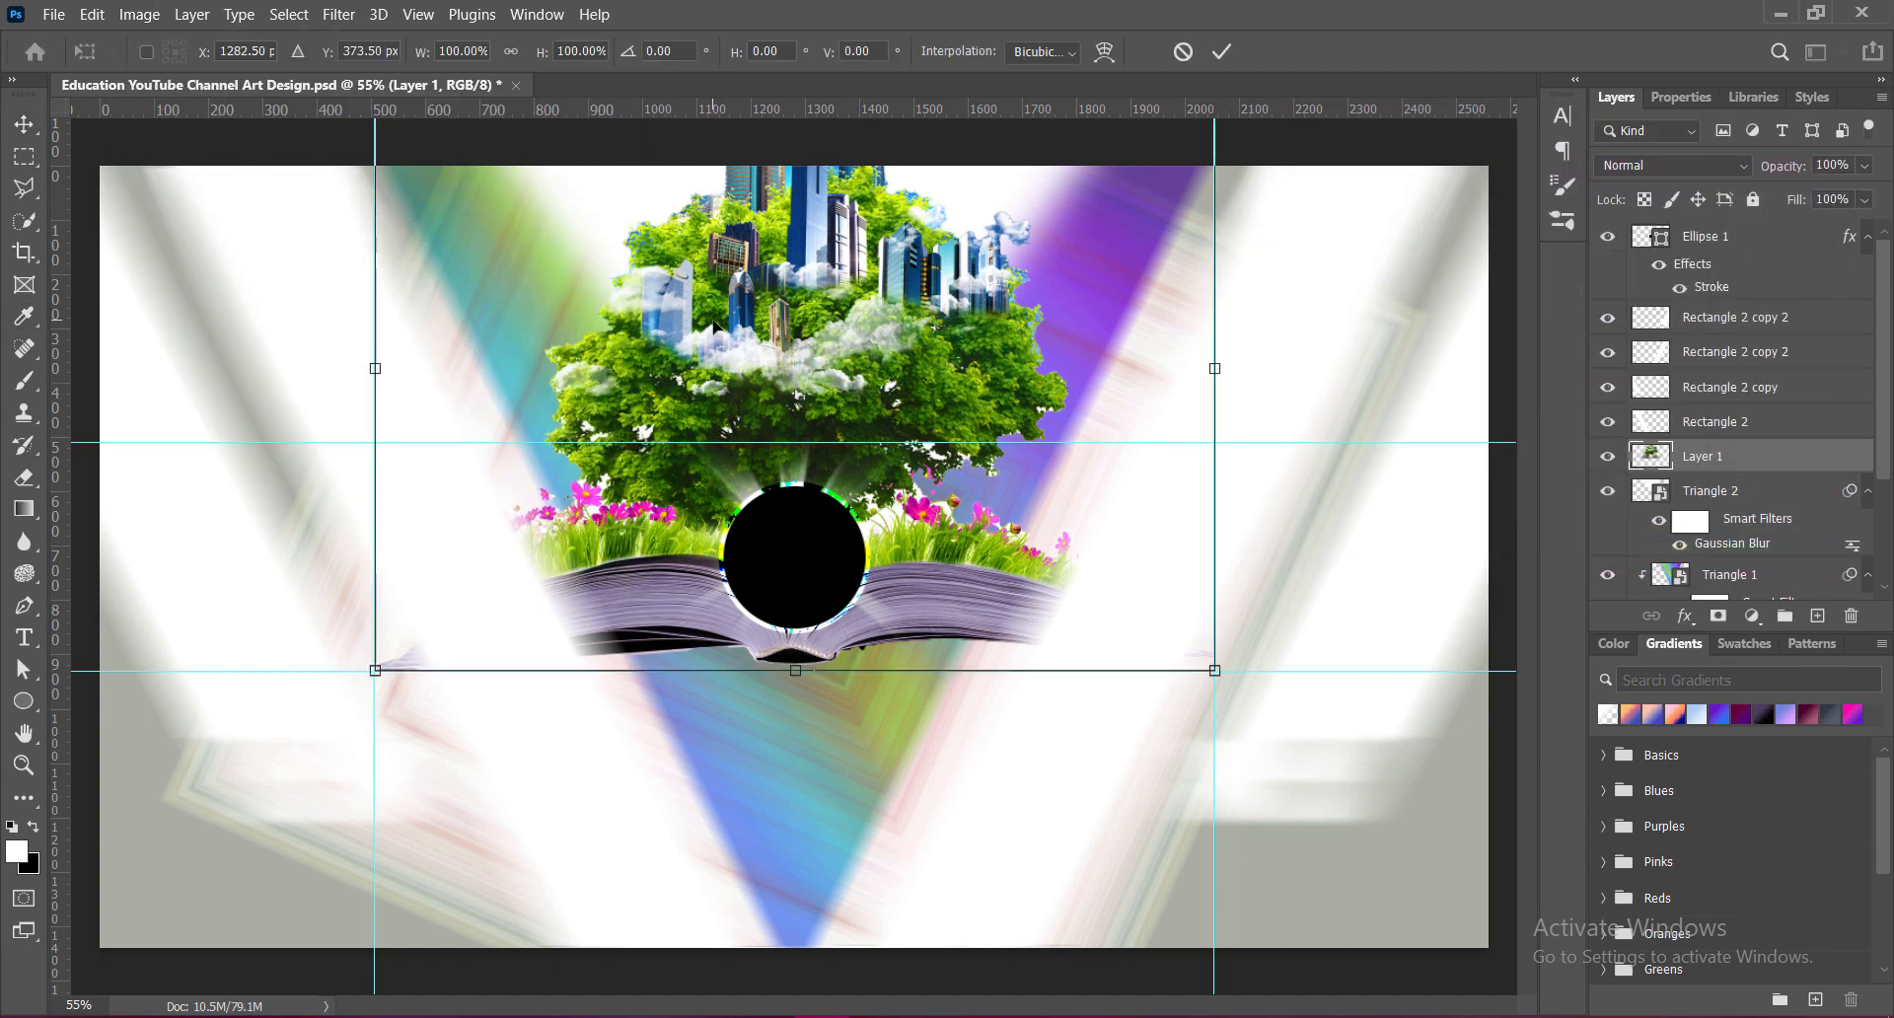
left_click_drag(795, 671, 795, 599)
left_click_drag(798, 315, 796, 394)
left_click_drag(794, 139, 793, 284)
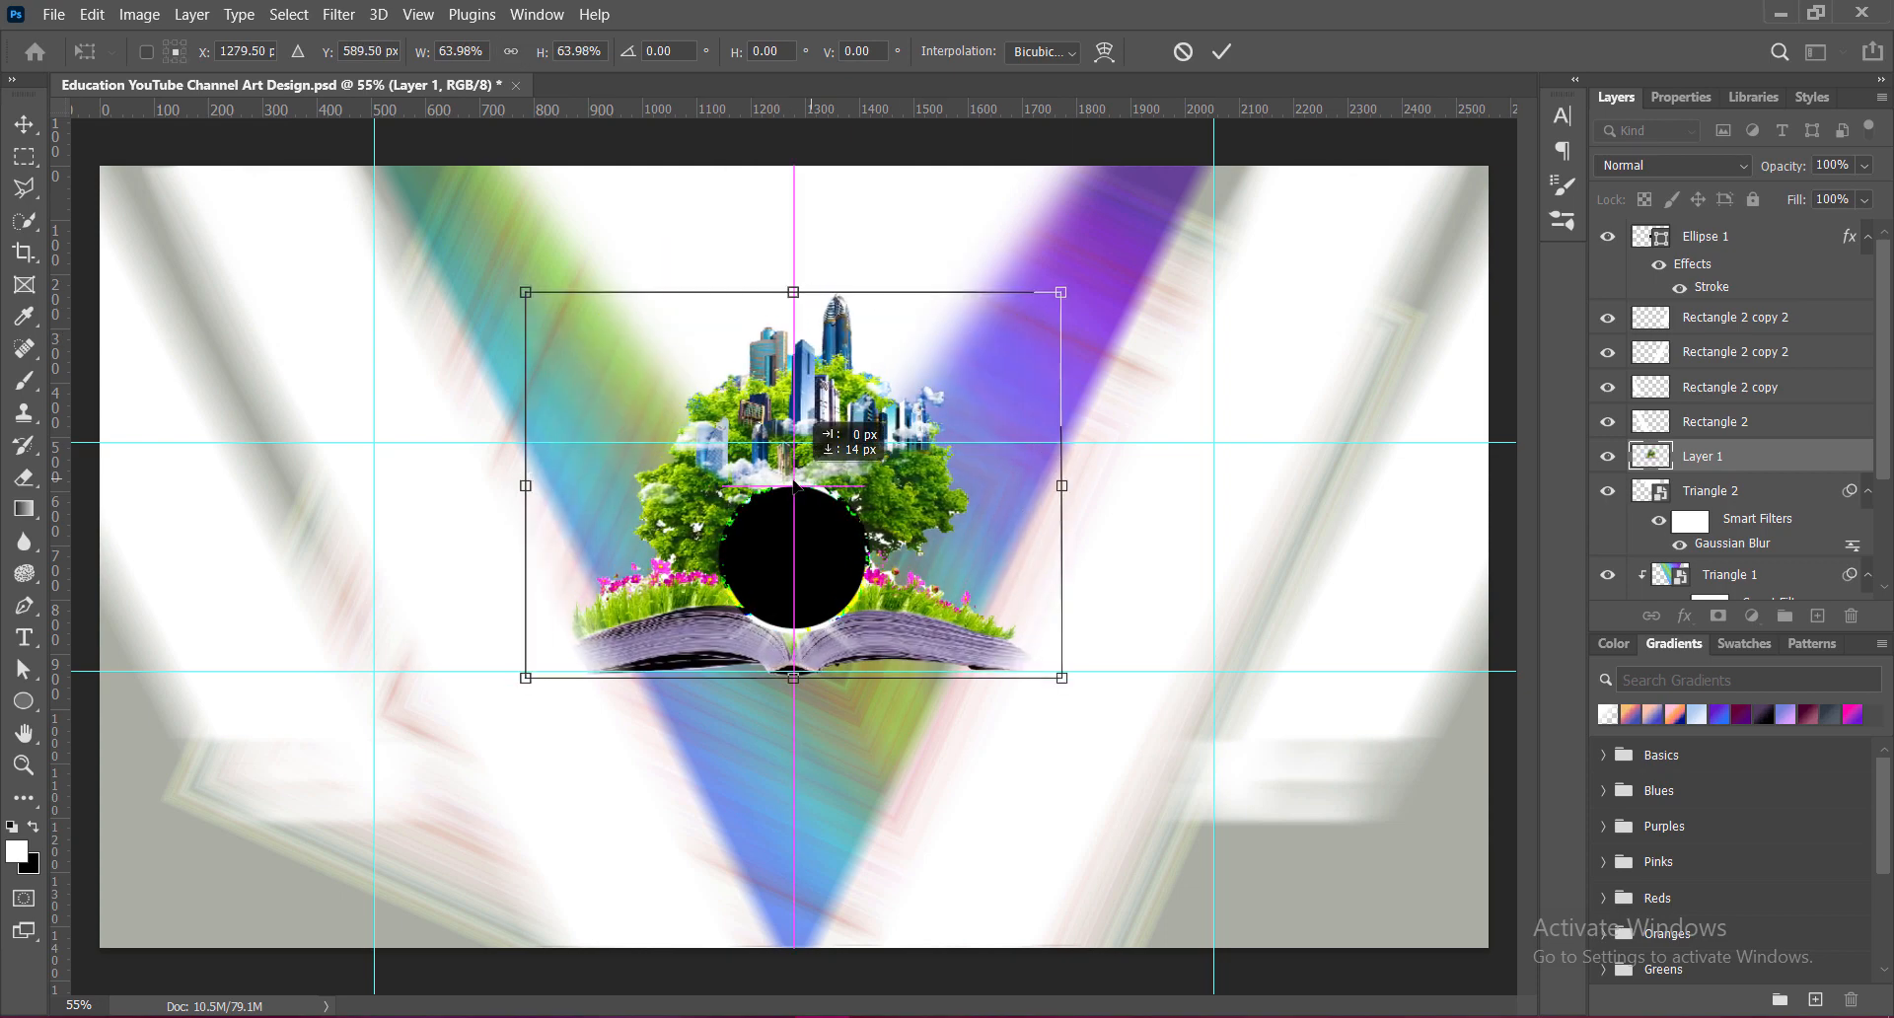
key("Return")
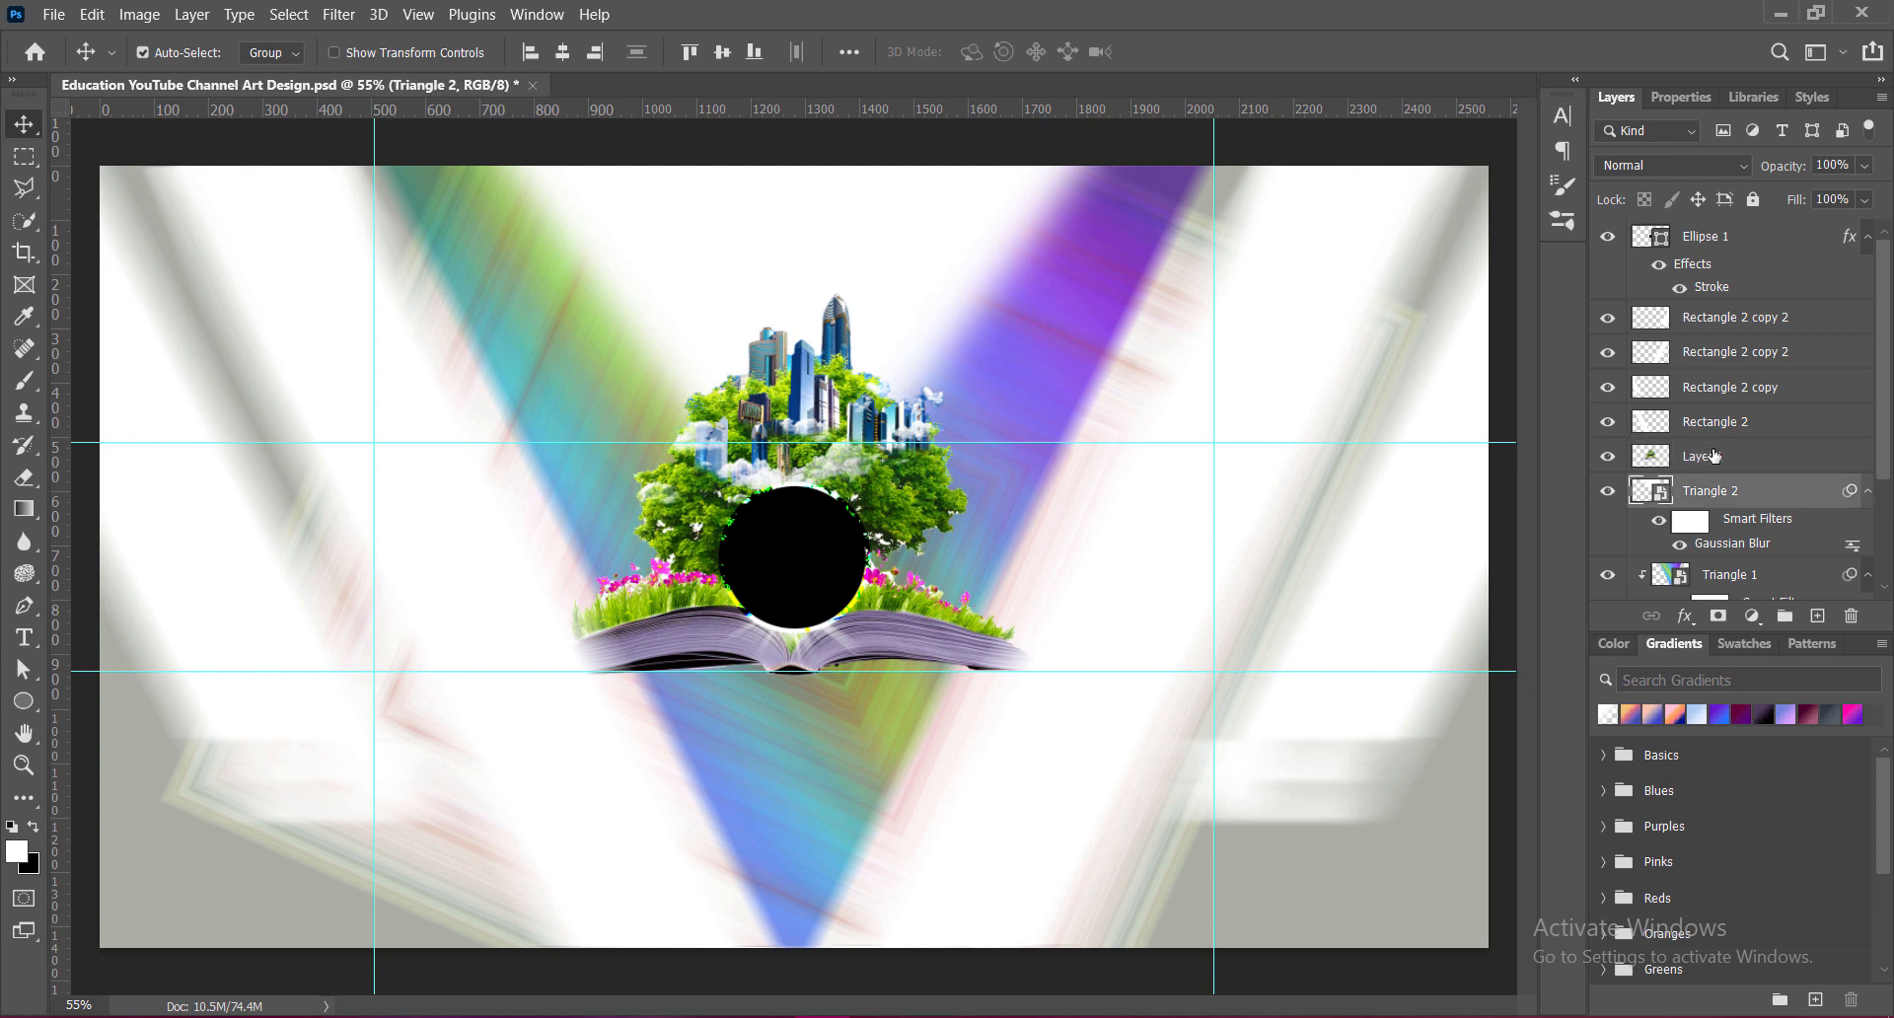
left_click_drag(1714, 456, 1697, 541)
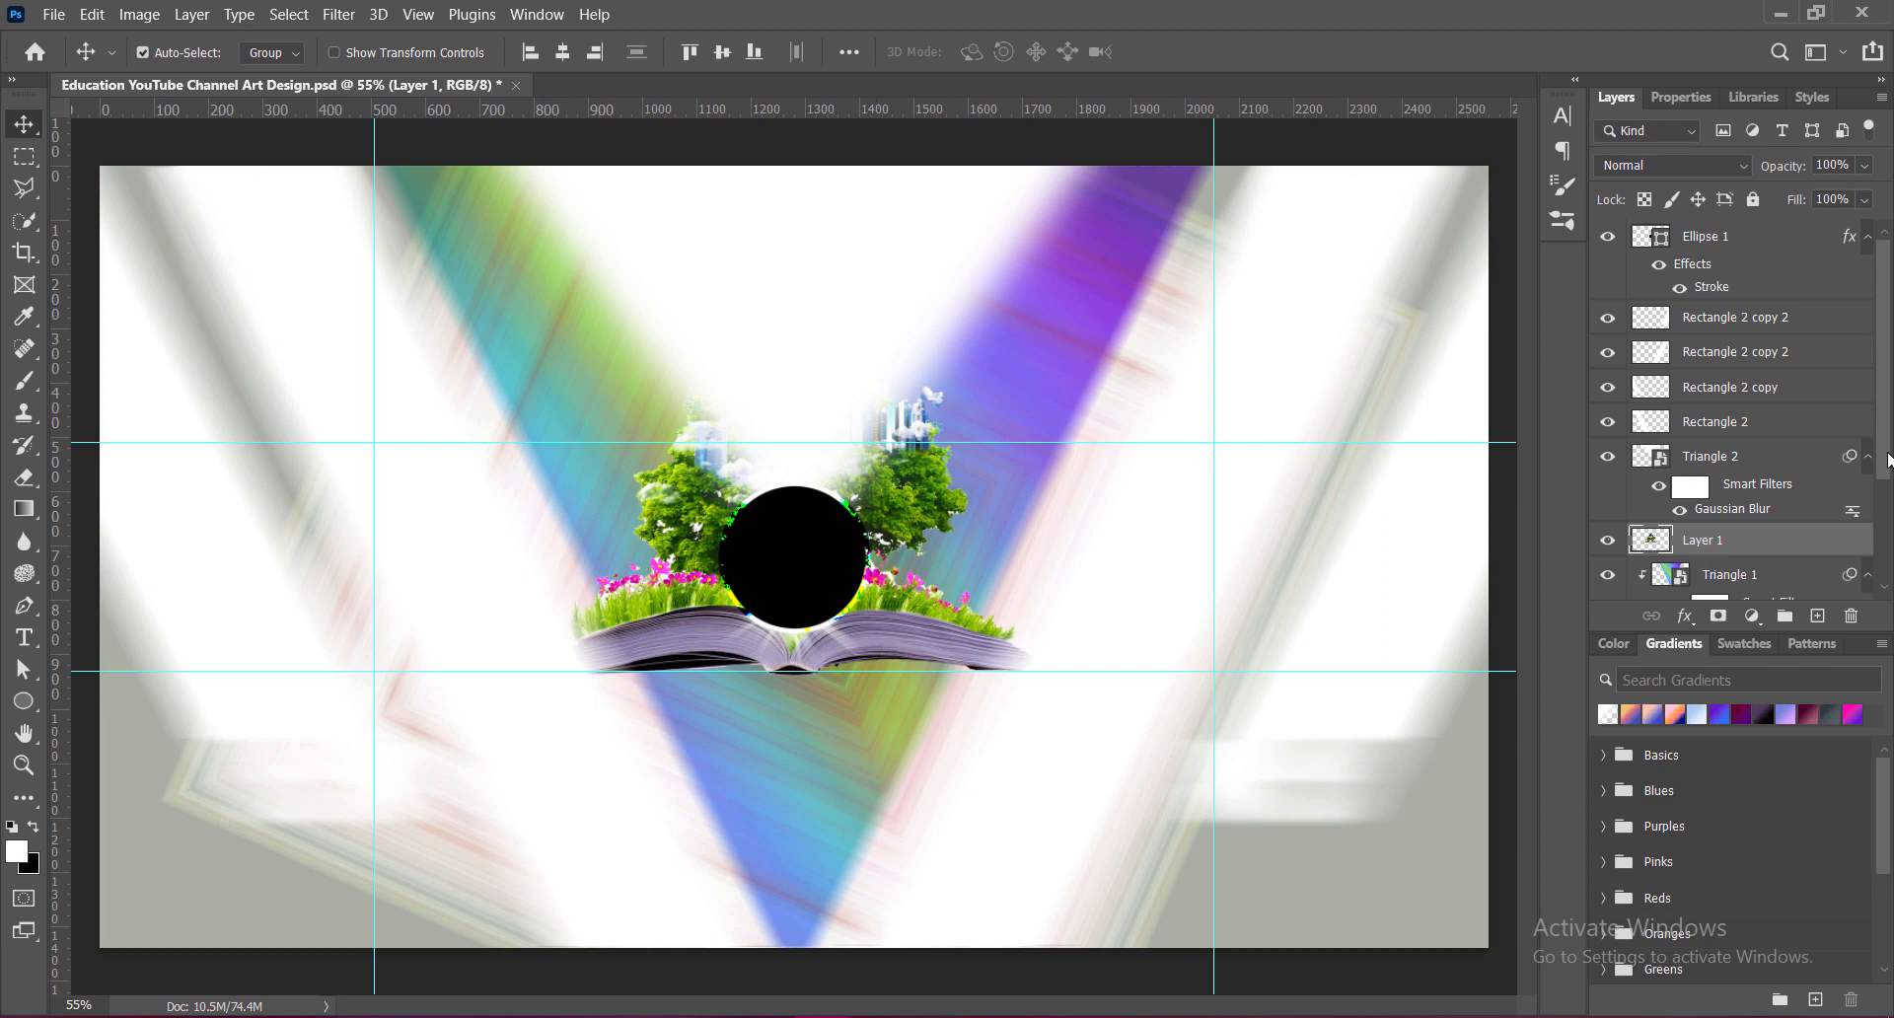
Step: Add a Drop Shadow with 75% opacity and 200 px size to the tree-and-book layer, and save the document
scroll(1816, 454, "down", 2)
double_click(1679, 457)
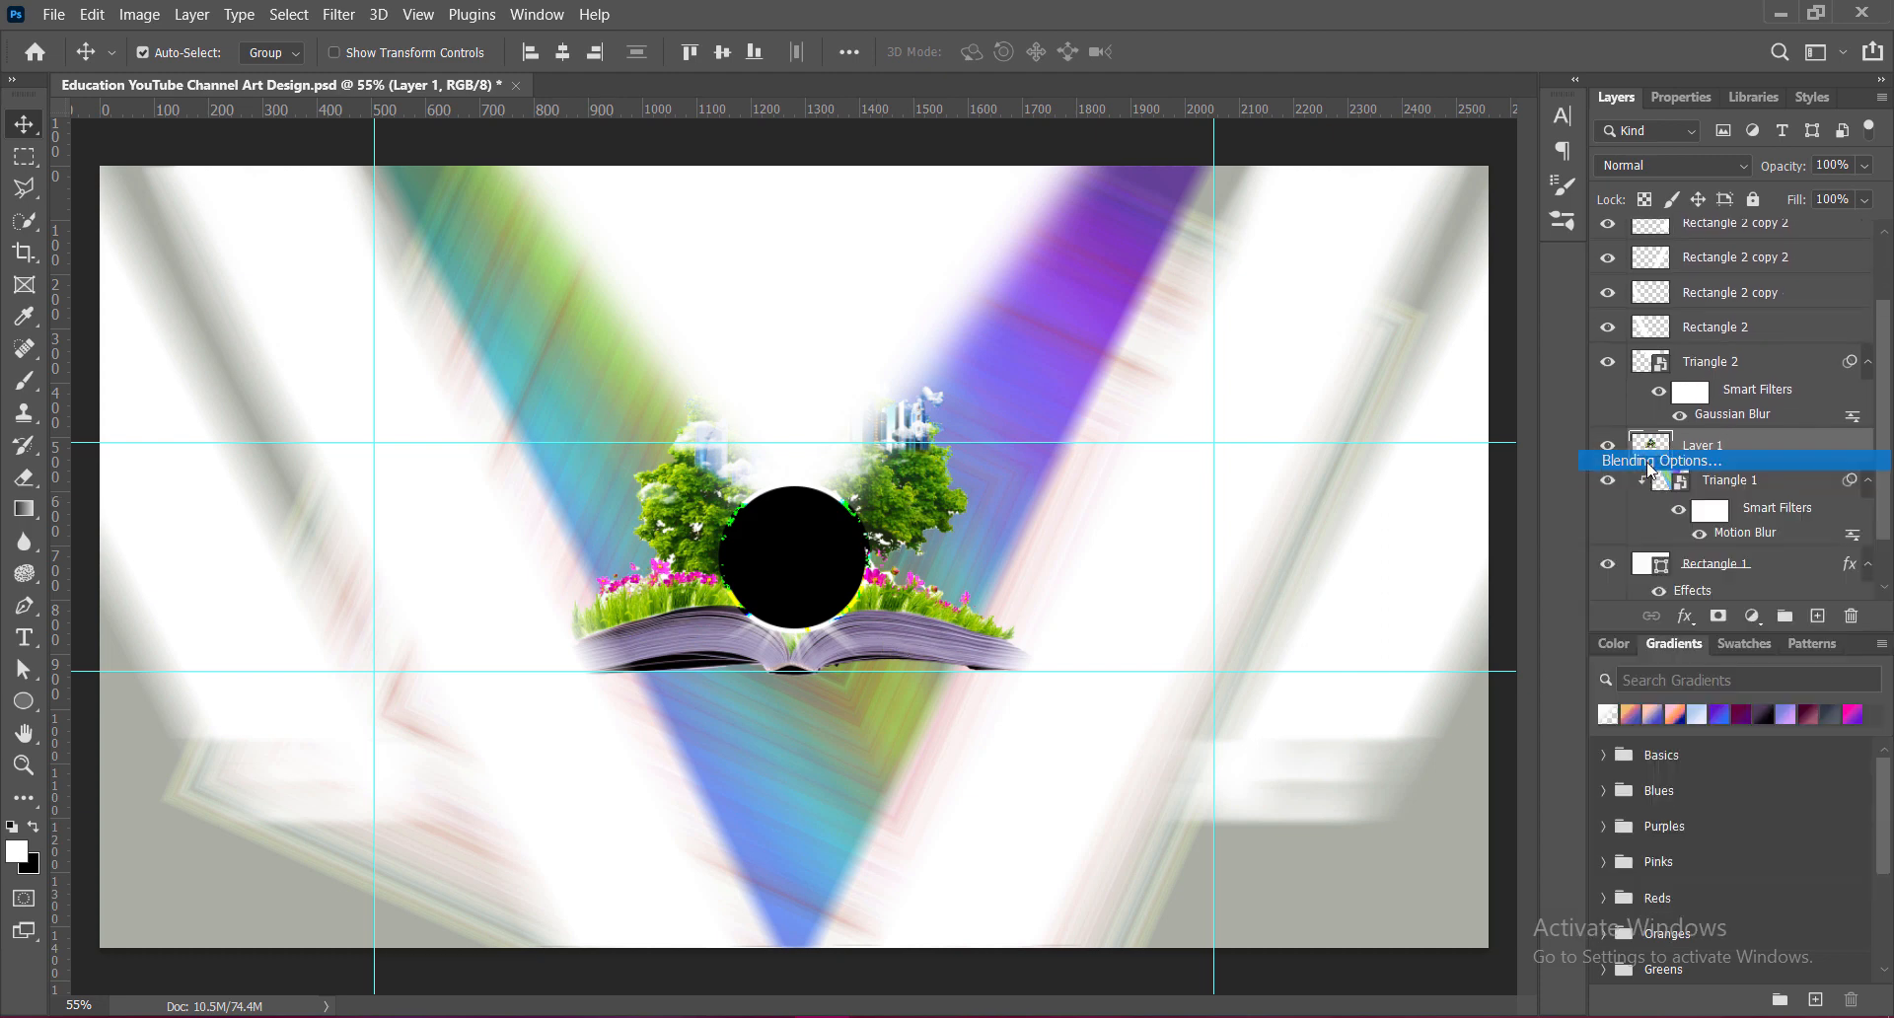
left_click(992, 494)
left_click_drag(1375, 294, 1458, 294)
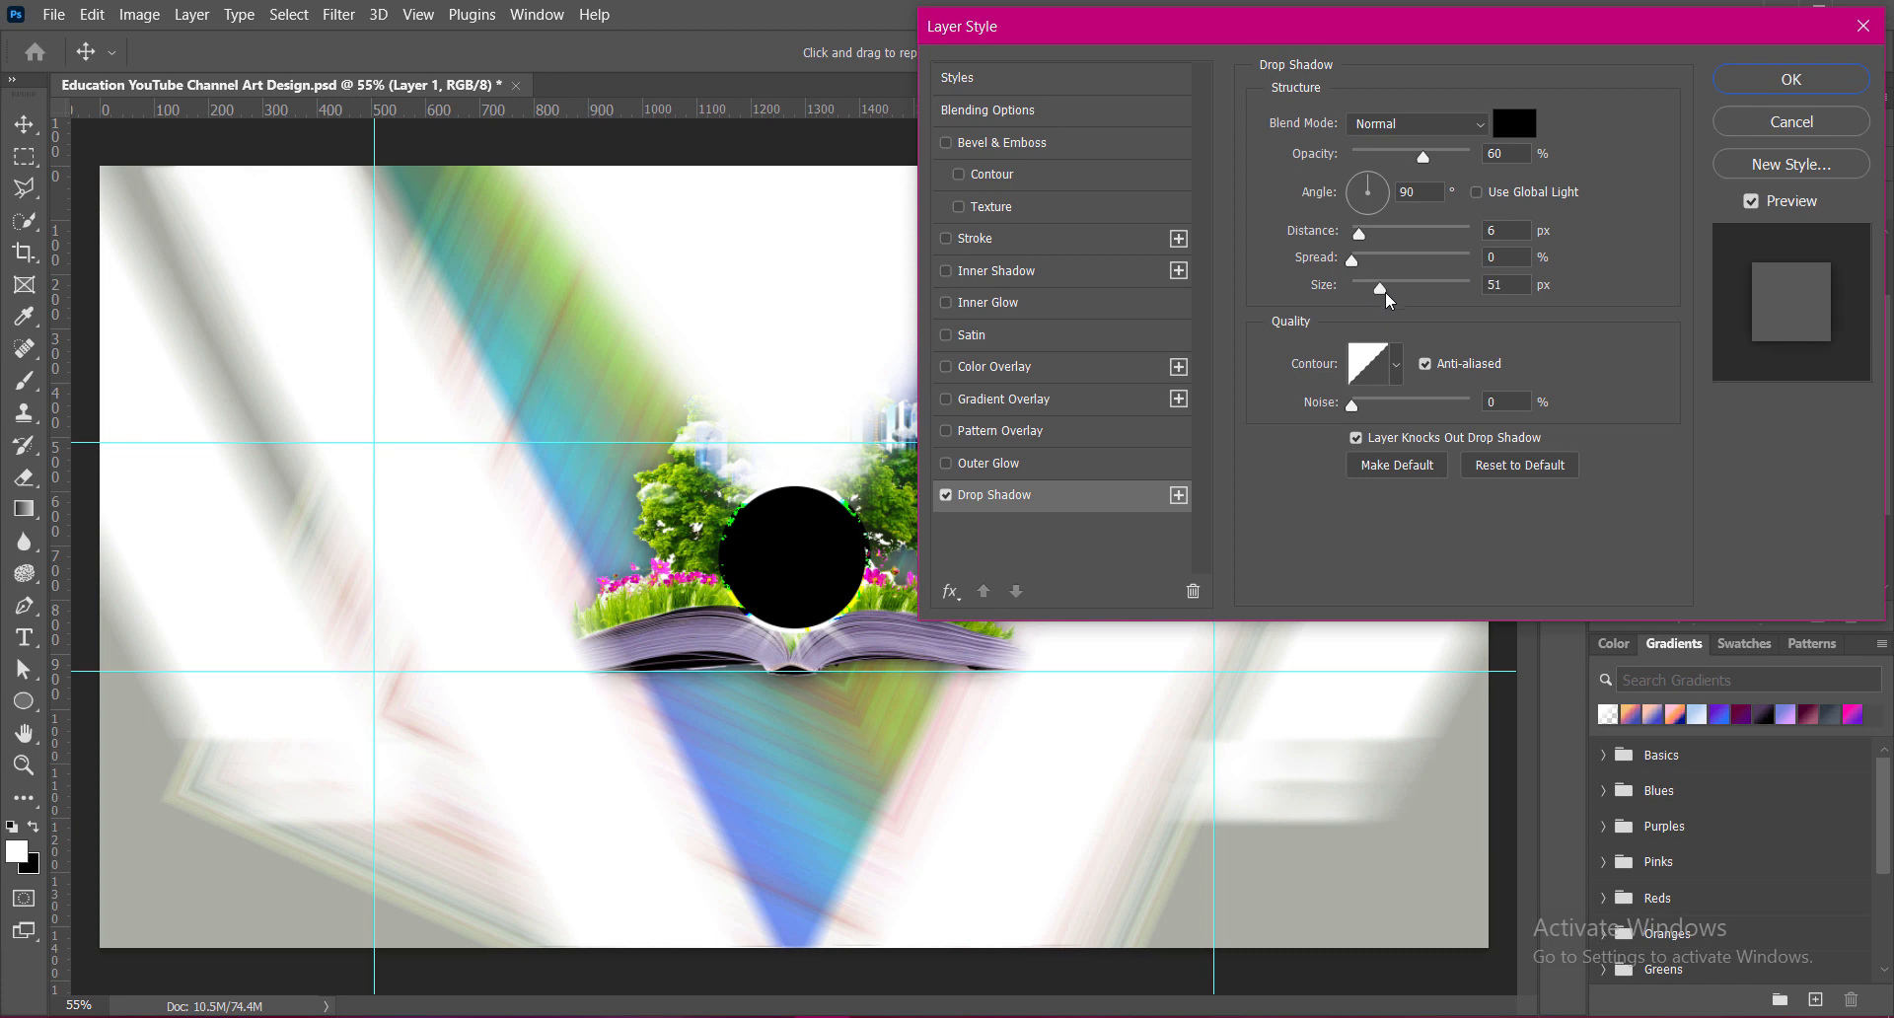
left_click(1495, 287)
type("200")
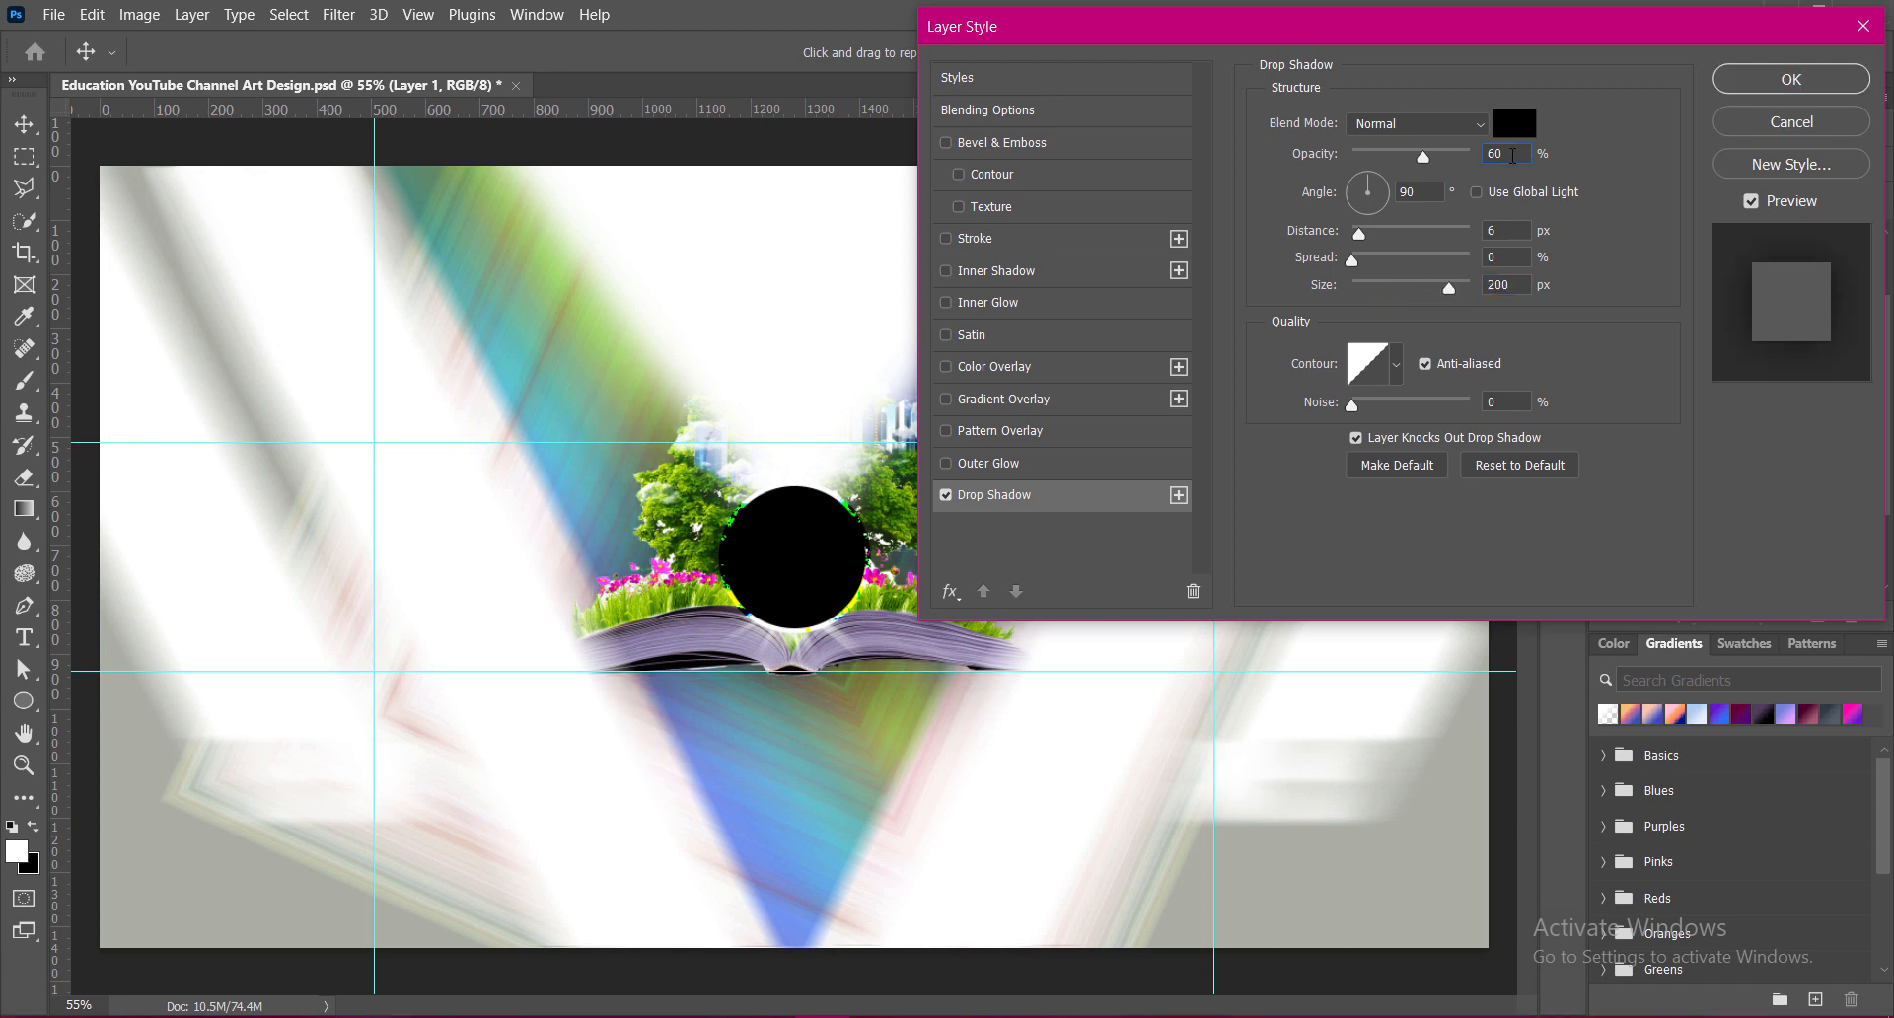
left_click(1505, 153)
type("75")
left_click(1771, 88)
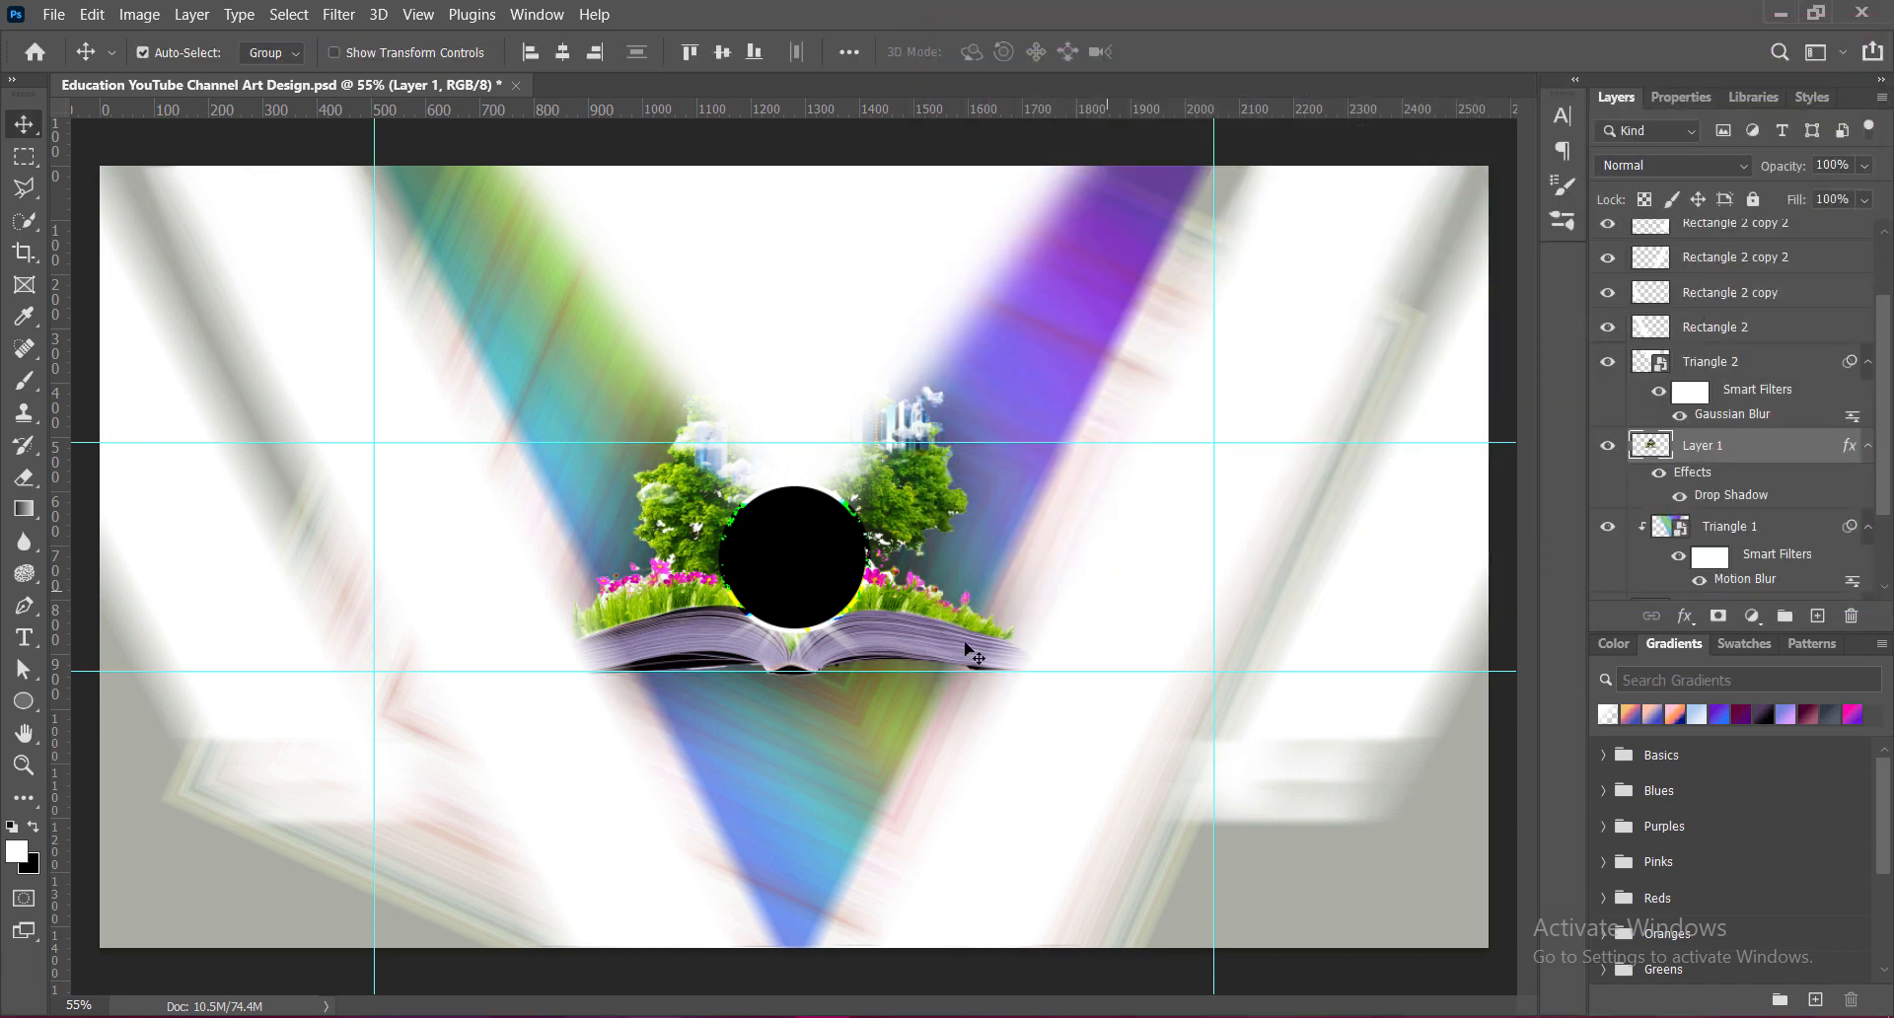
key("ctrl+s")
Step: Enlarge the tree-and-book image to 115.74%, positioned at X 1278.50, Y 531.50 px with its base near the lower guide
key("ctrl+t")
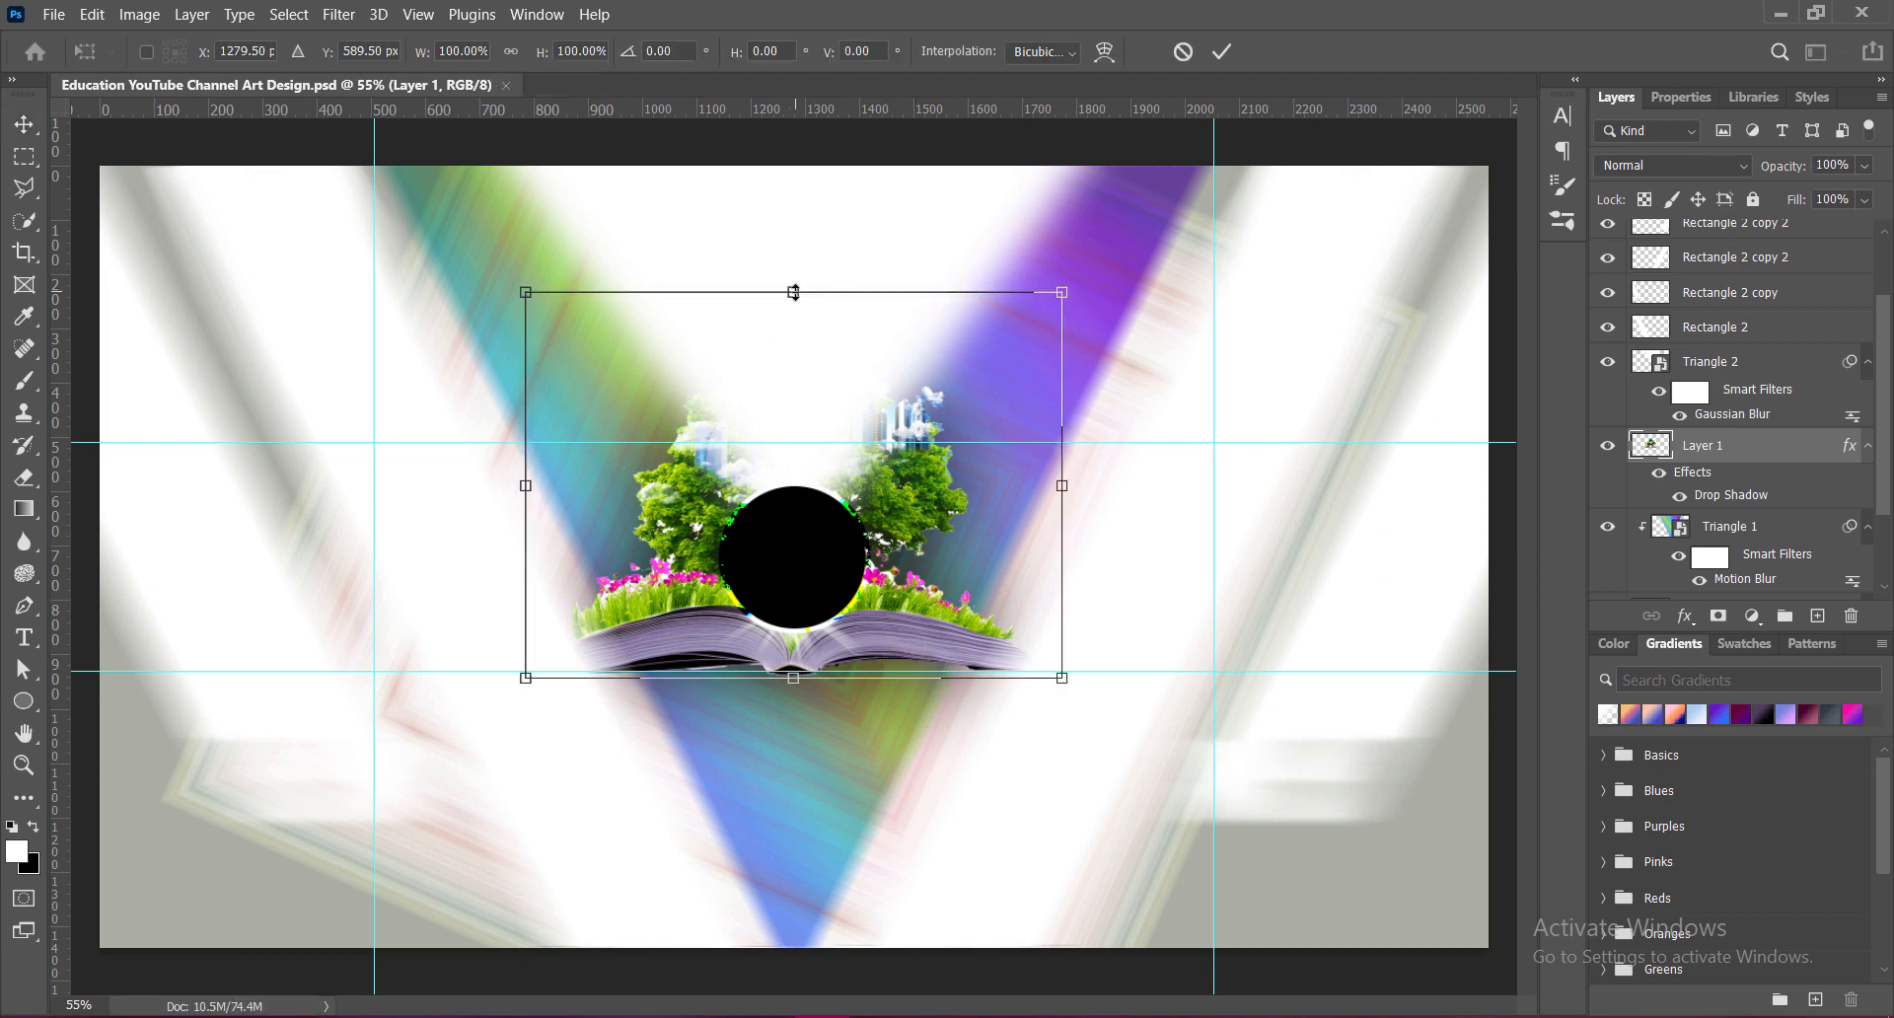
left_click_drag(793, 292, 704, 203)
left_click_drag(908, 523, 907, 523)
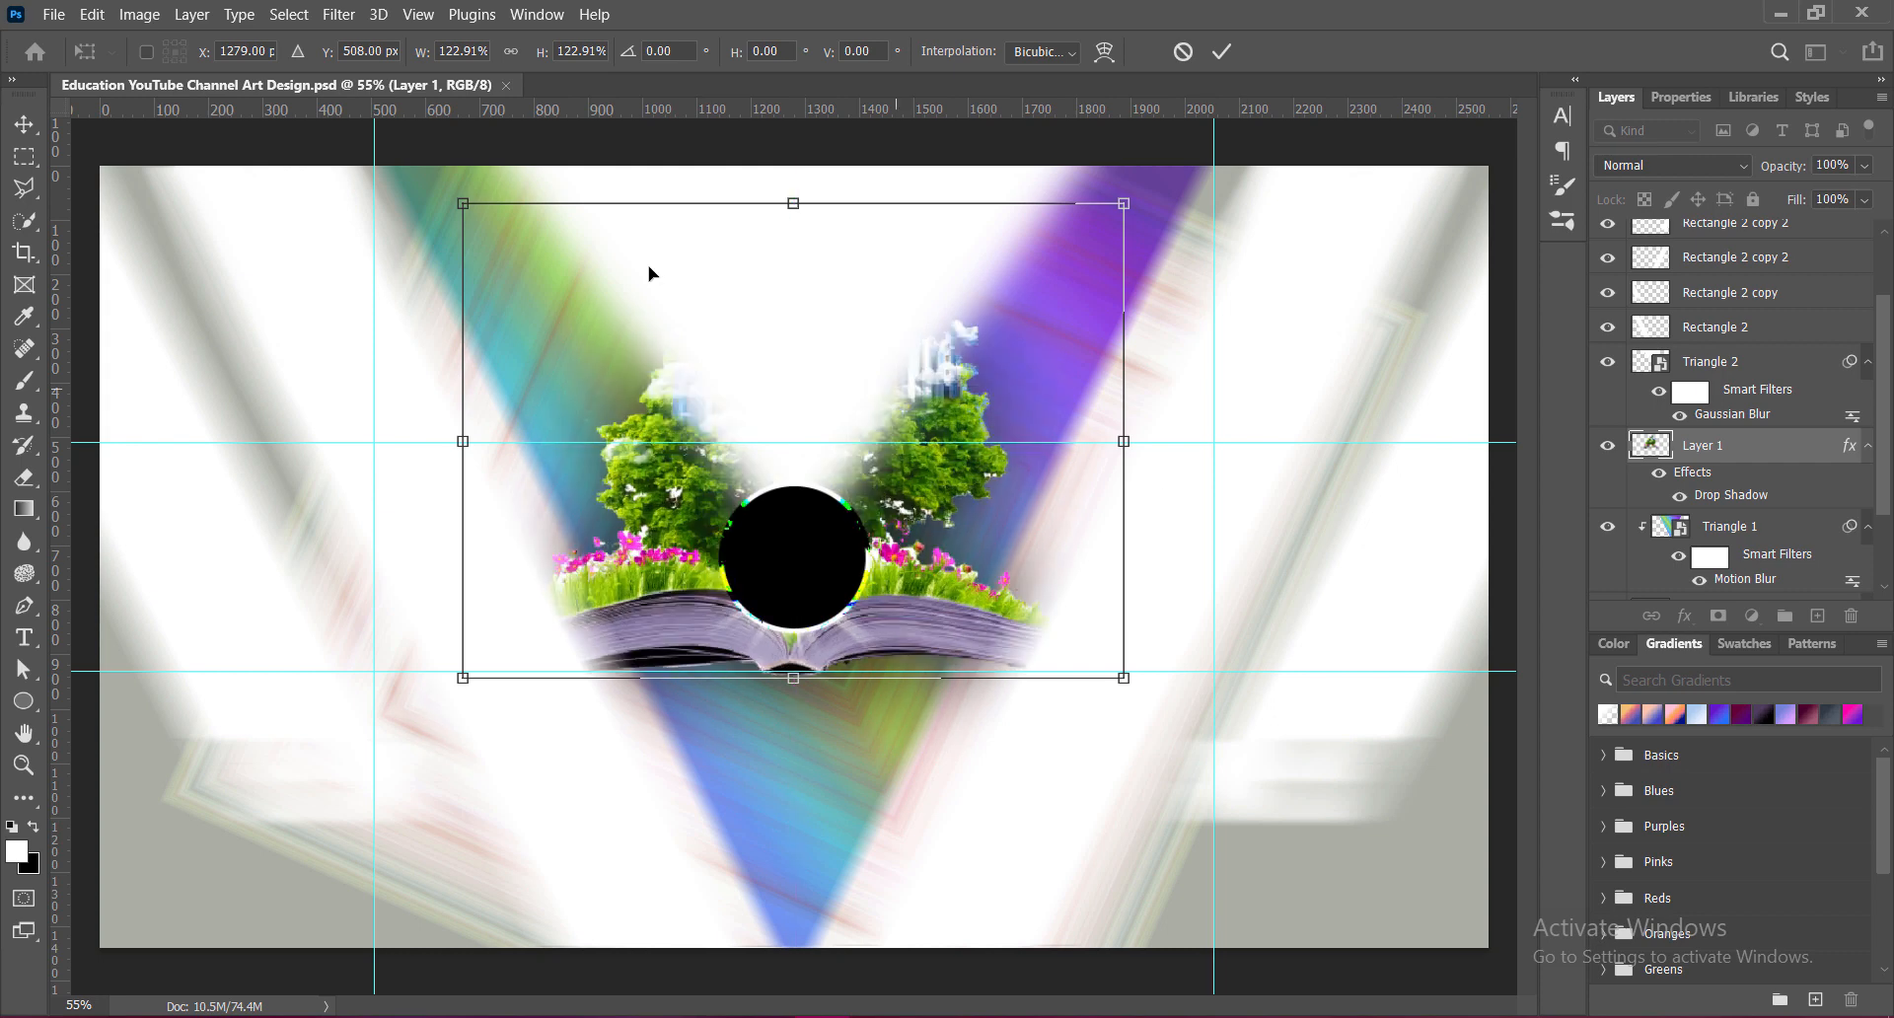
left_click_drag(793, 203, 793, 232)
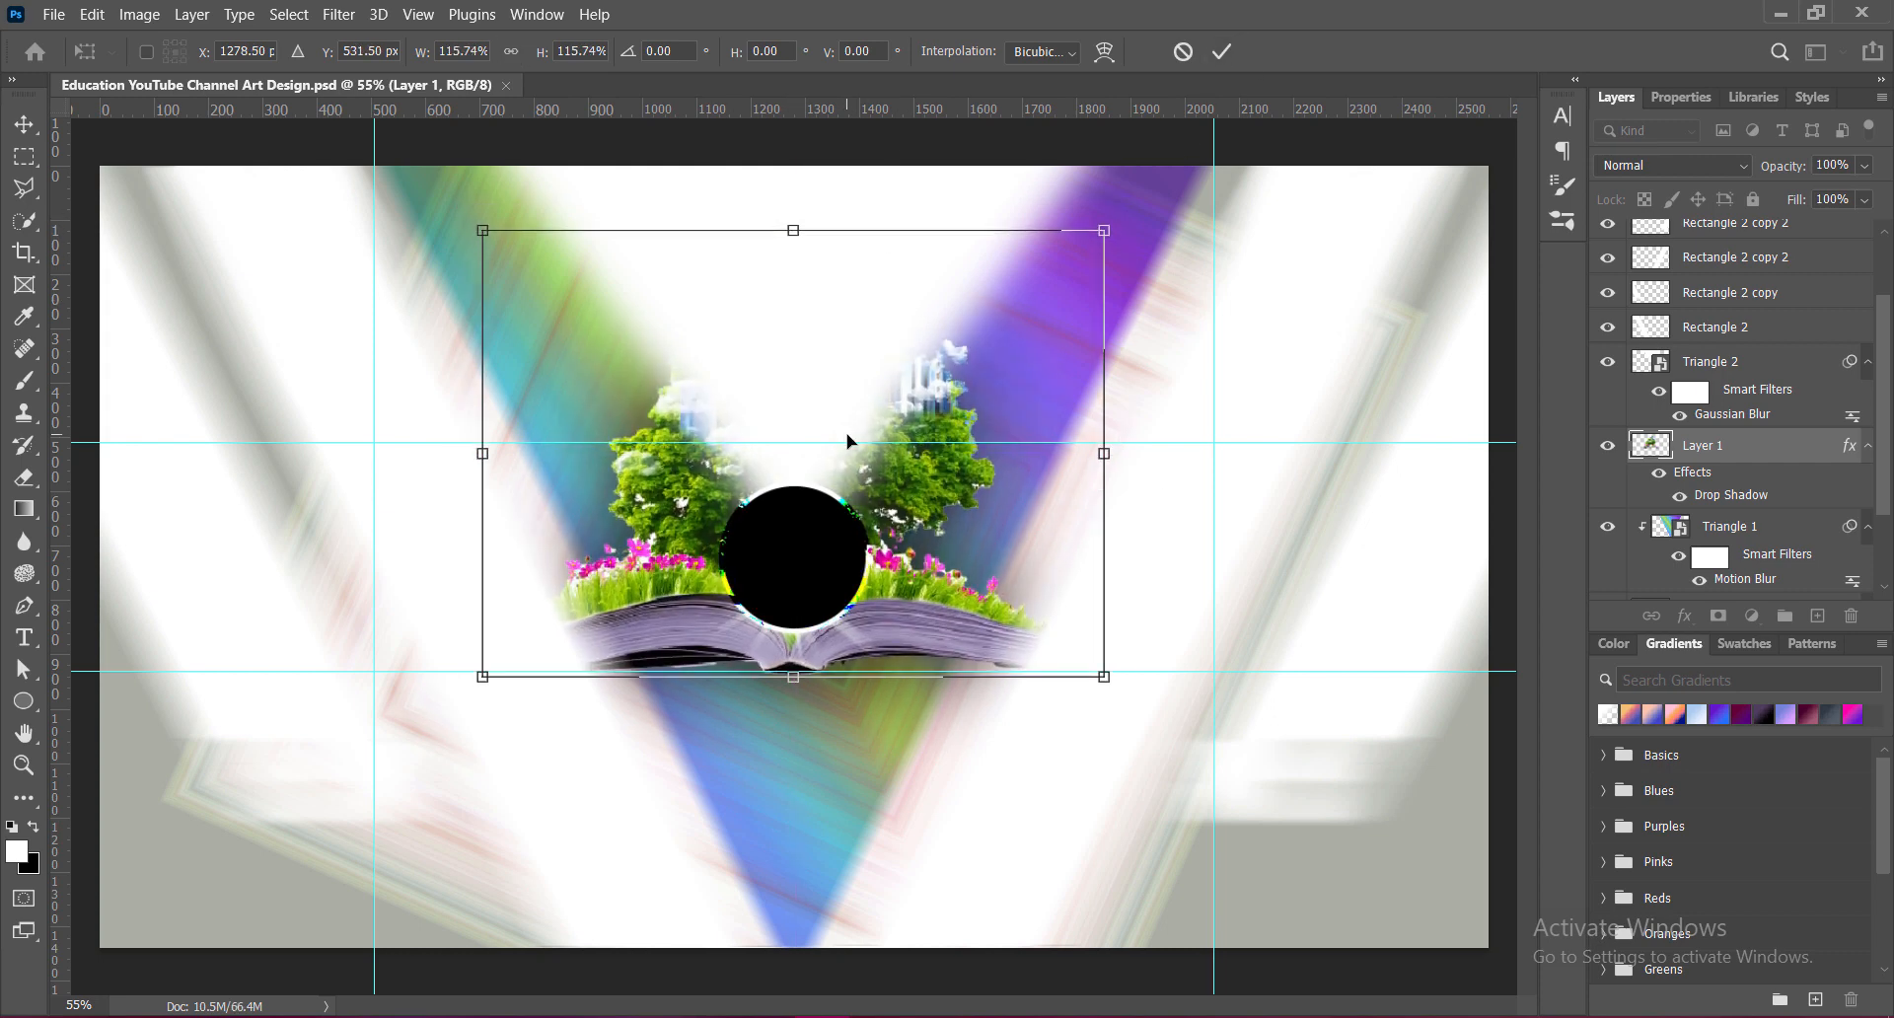
key("Return")
Step: Brighten the tree-and-book layer with a Curves midpoint of input 128 and output 139, and save the document
left_click(139, 14)
mouse_move(162, 68)
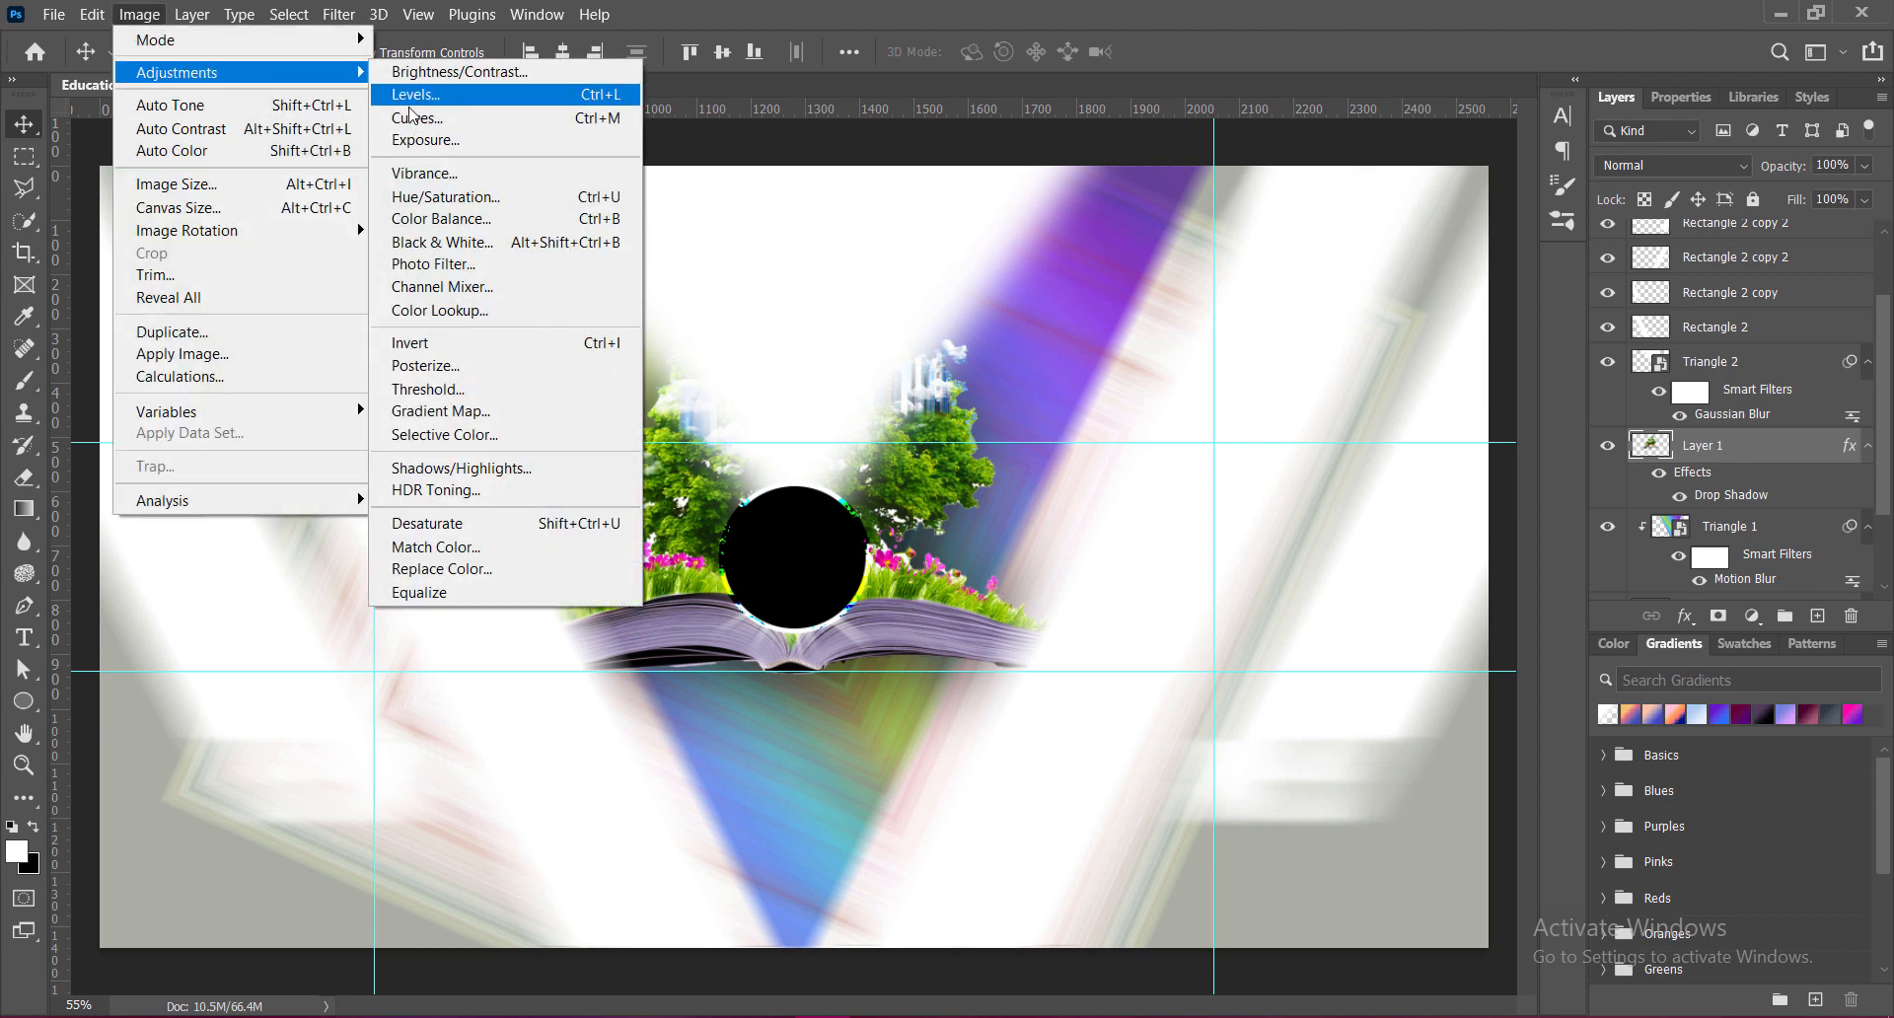
left_click(415, 119)
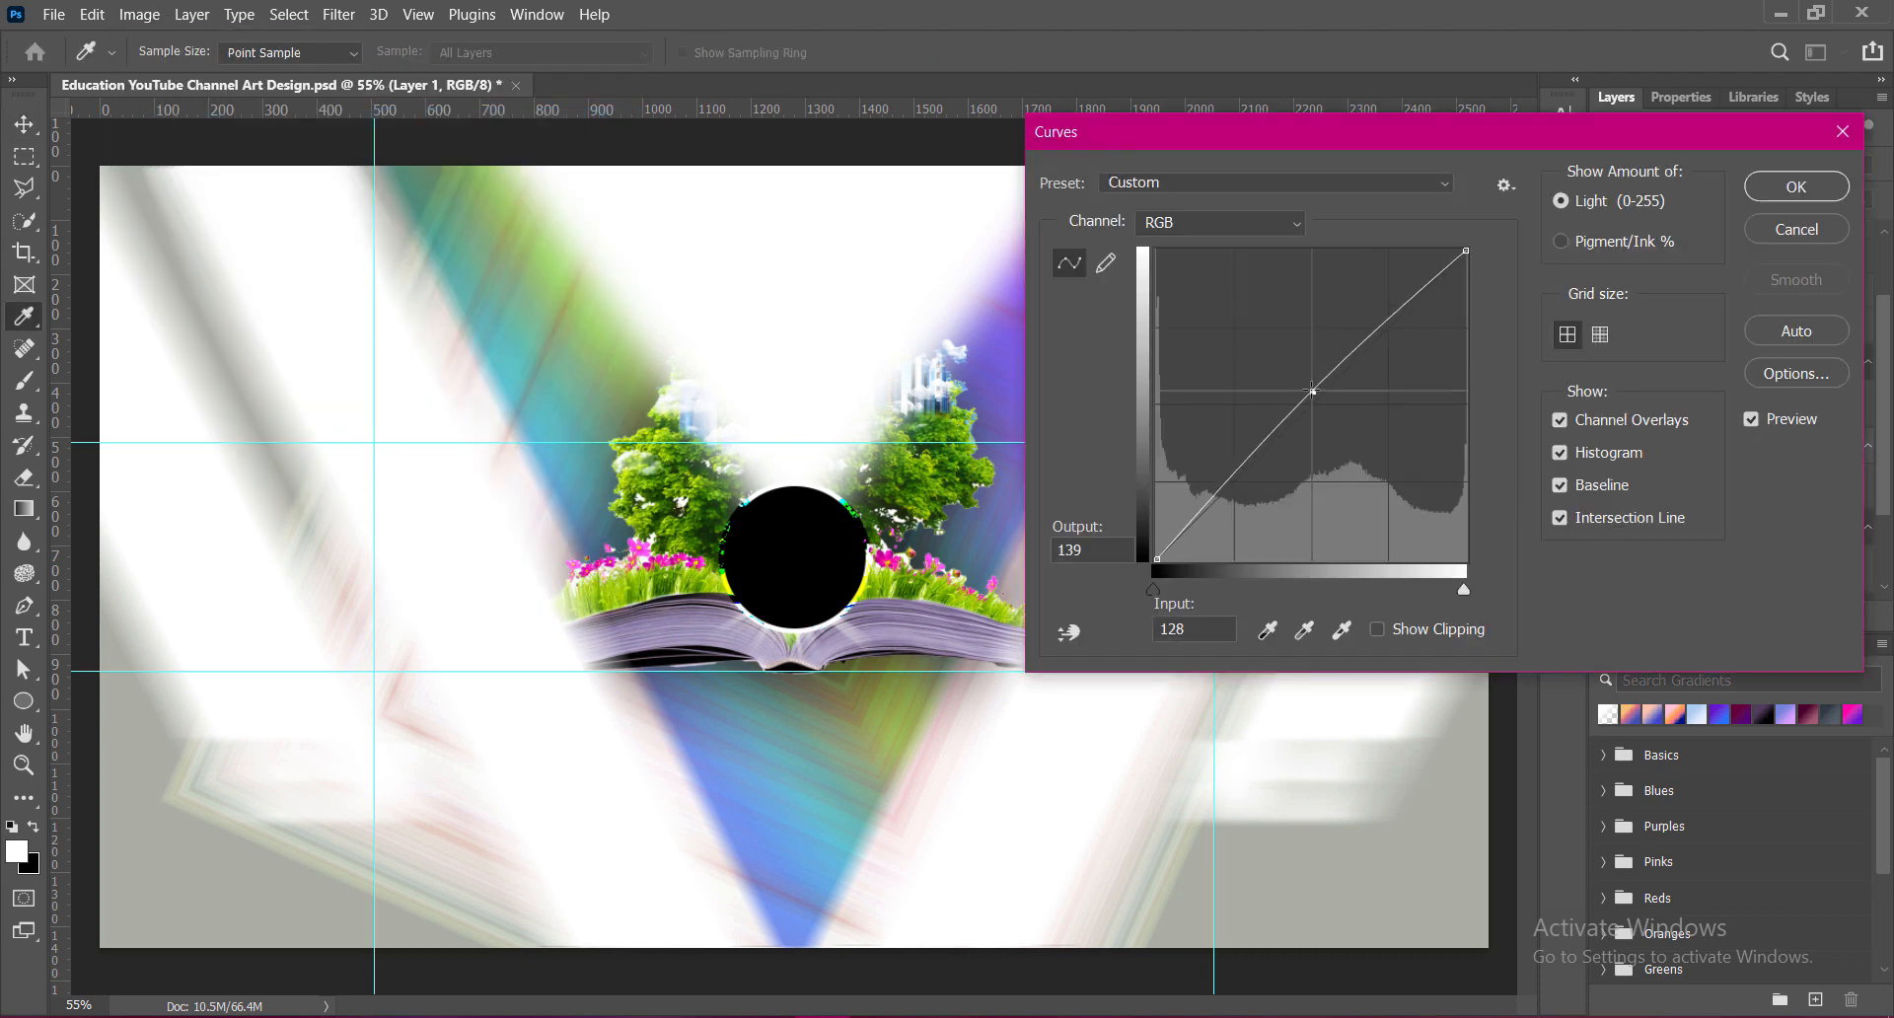
left_click(1796, 187)
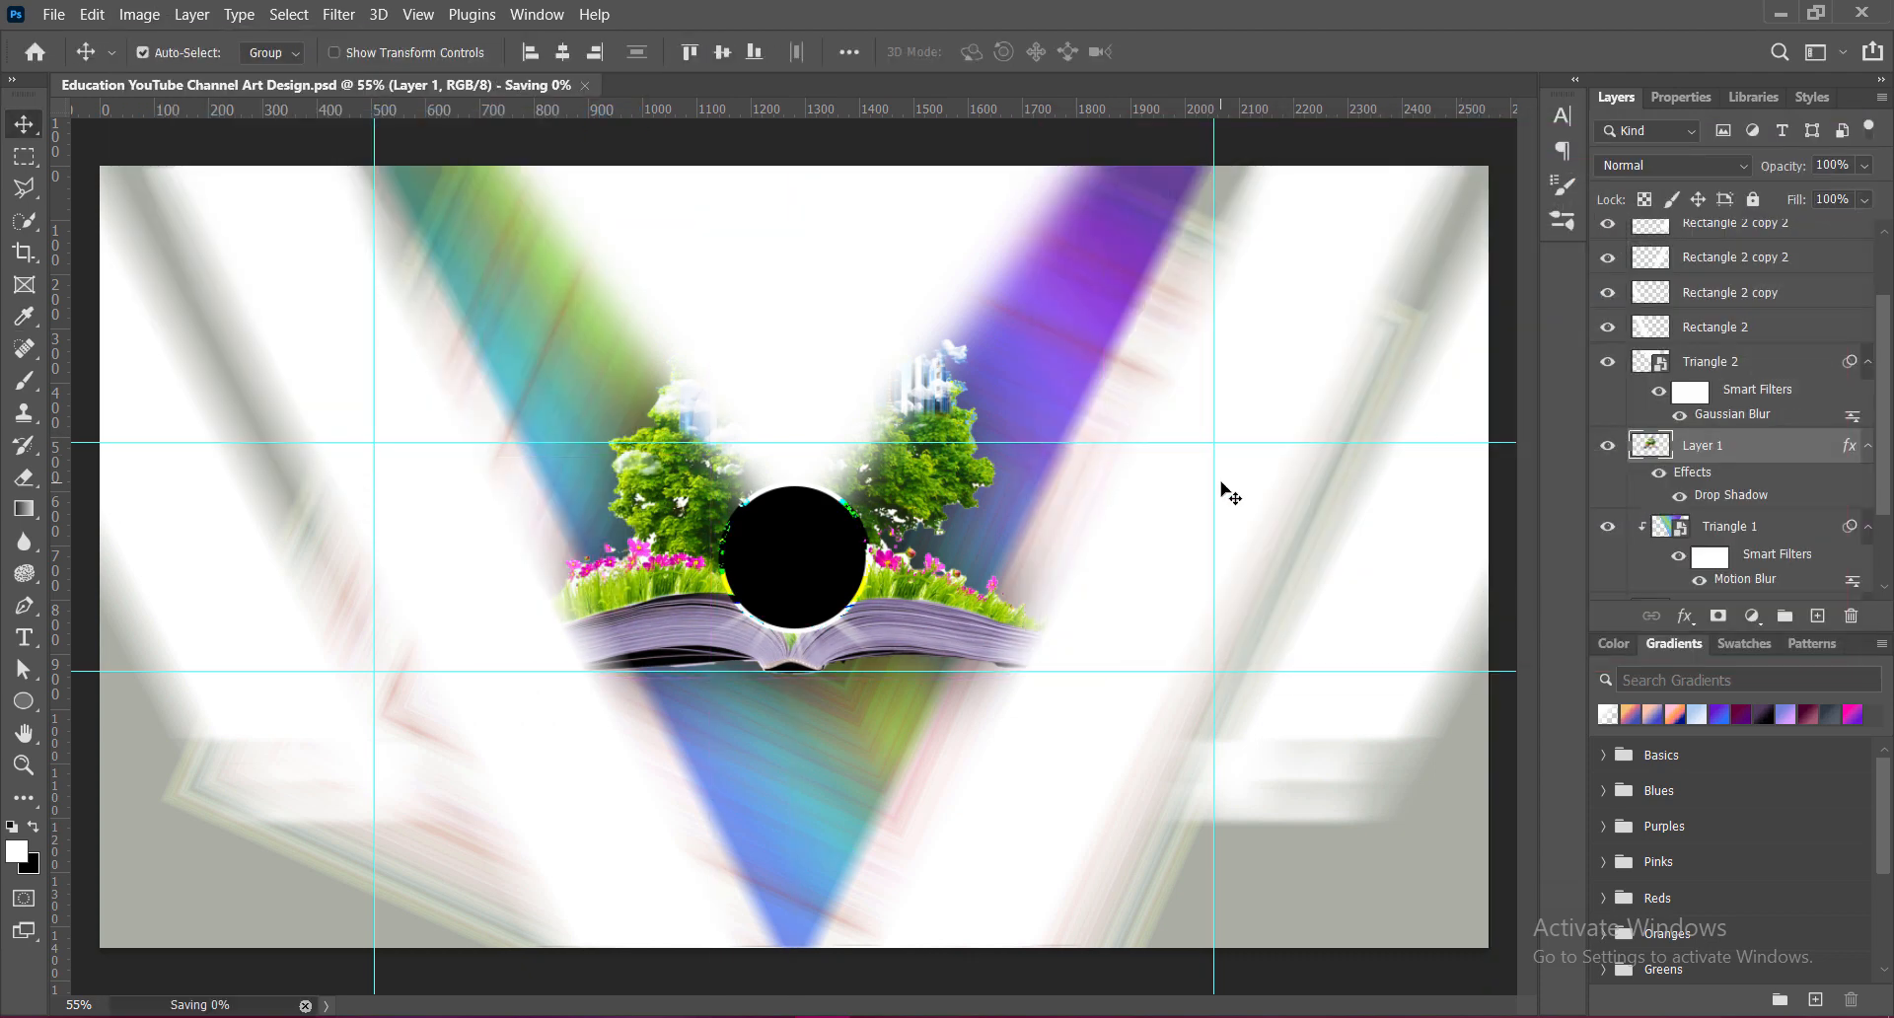
key("ctrl+s")
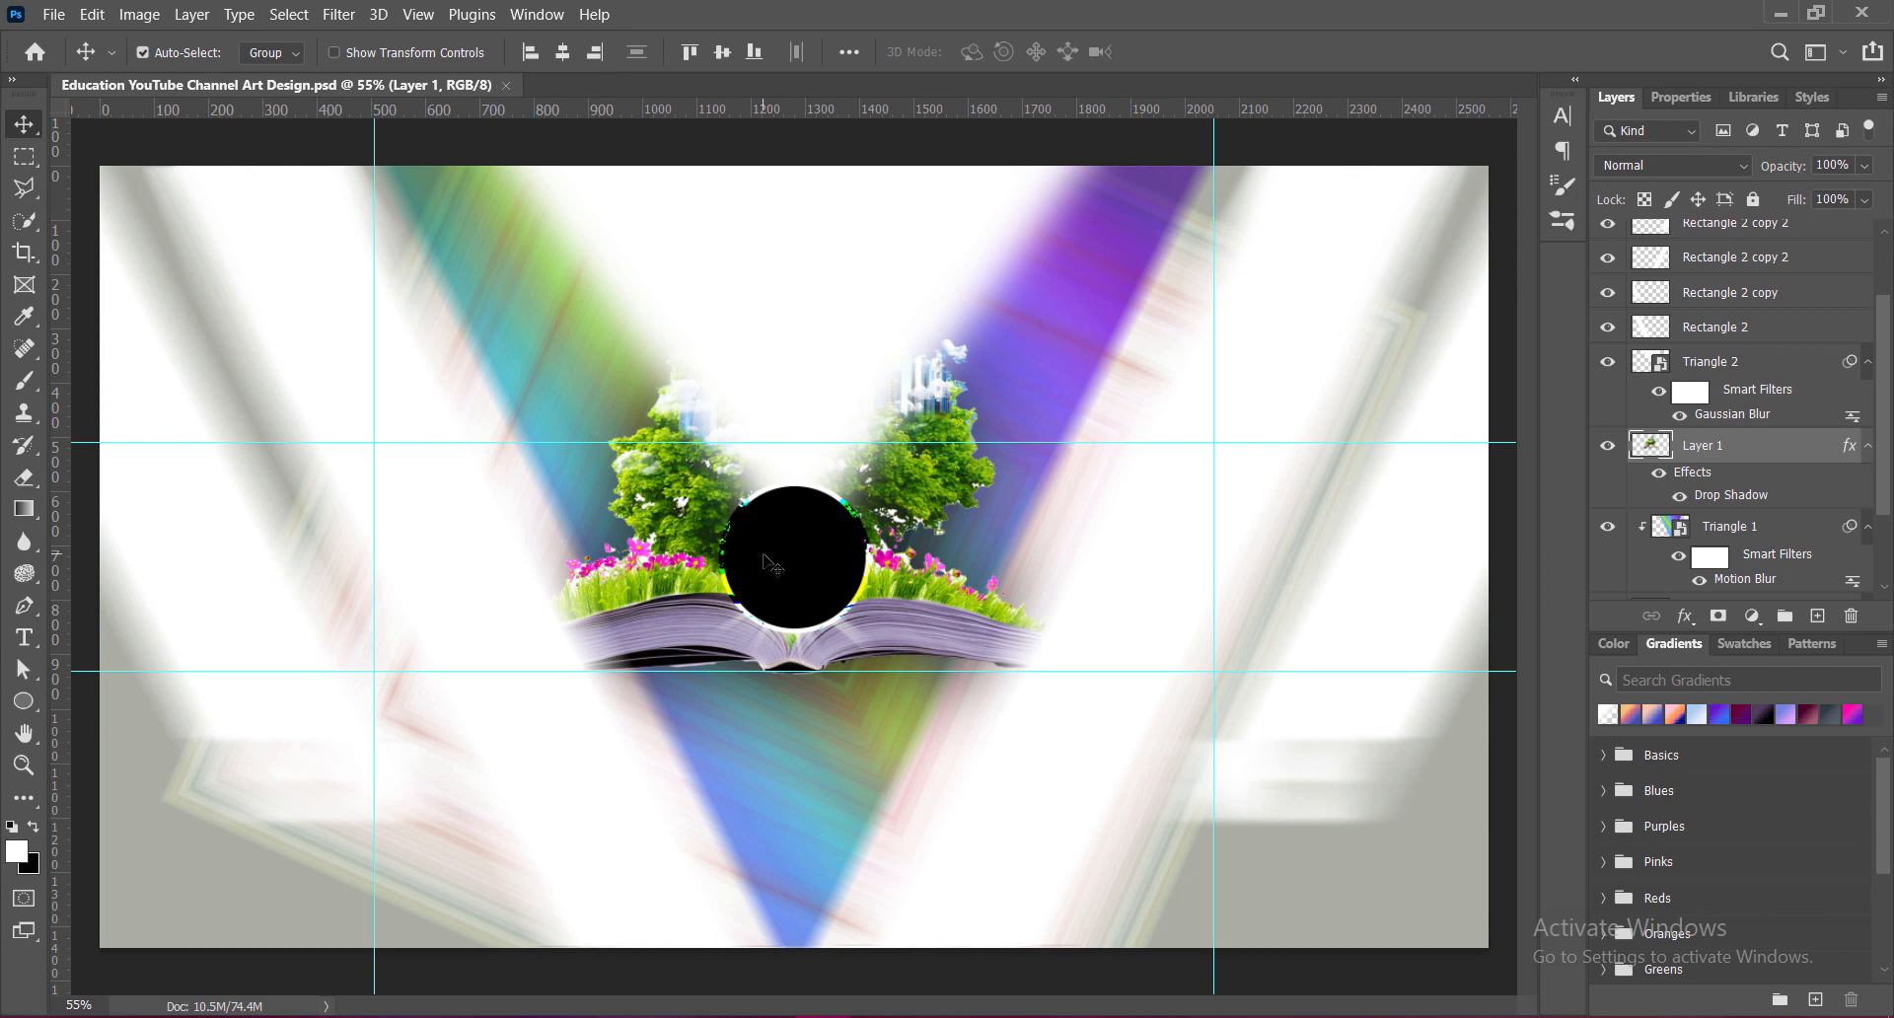
Step: Paste the students photo above Rectangle 2 copy and enlarge it across most of the canvas width
key("ctrl+v")
left_click_drag(885, 393, 732, 393)
key("ctrl+t")
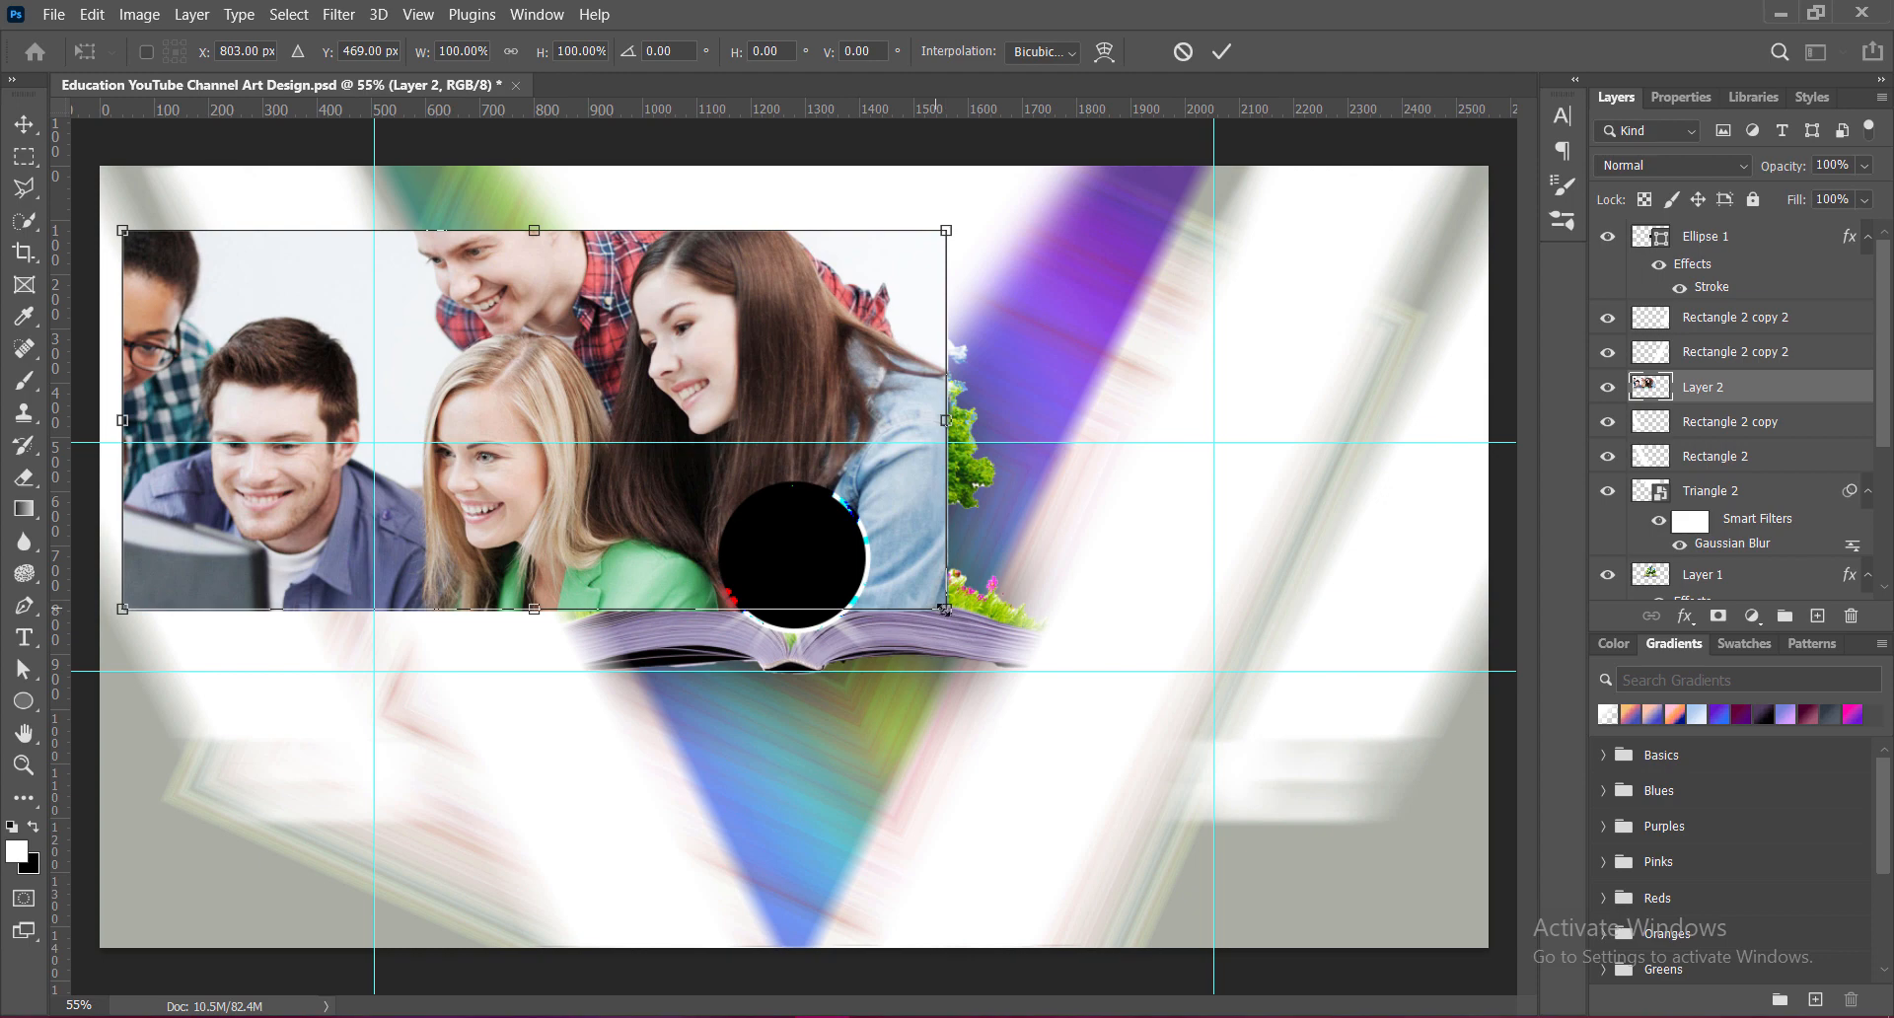
left_click_drag(949, 612, 1293, 866)
key("Return")
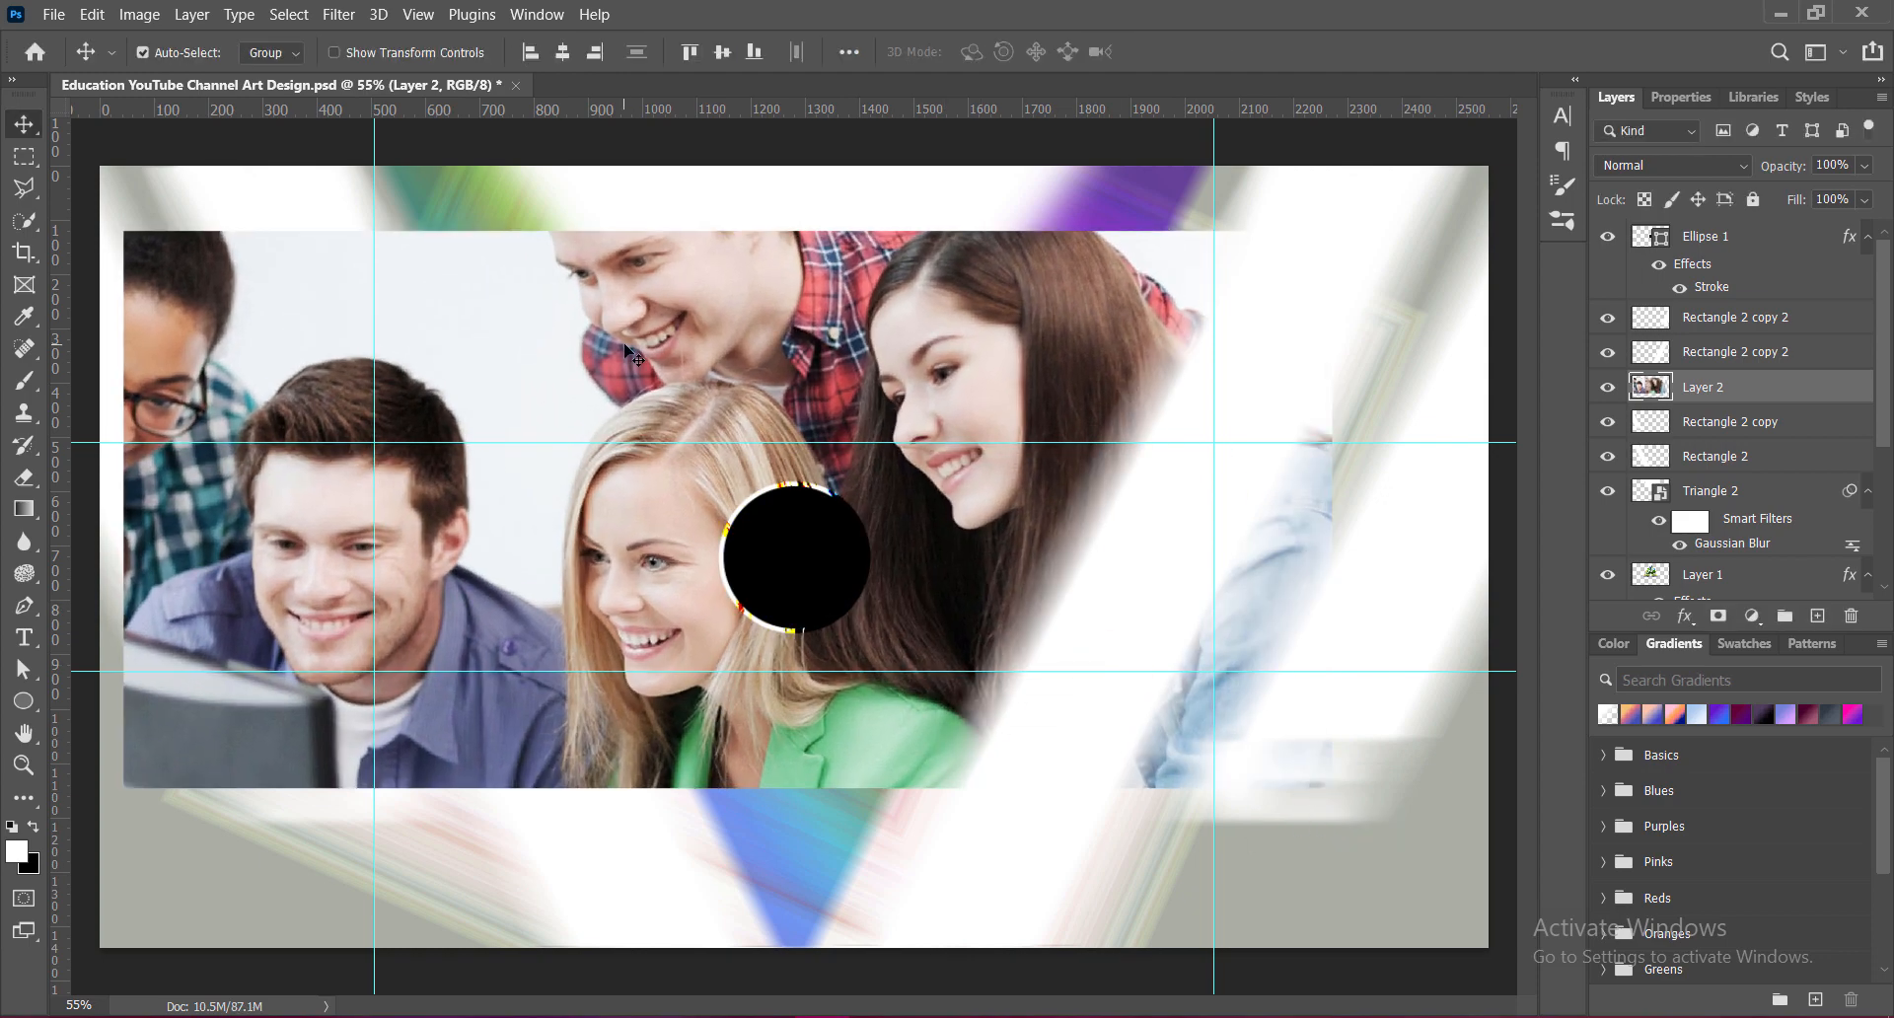
Step: Group the Rectangle 2 and Rectangle 2 copy layers, and clip the students photo to that group
left_click(1807, 429)
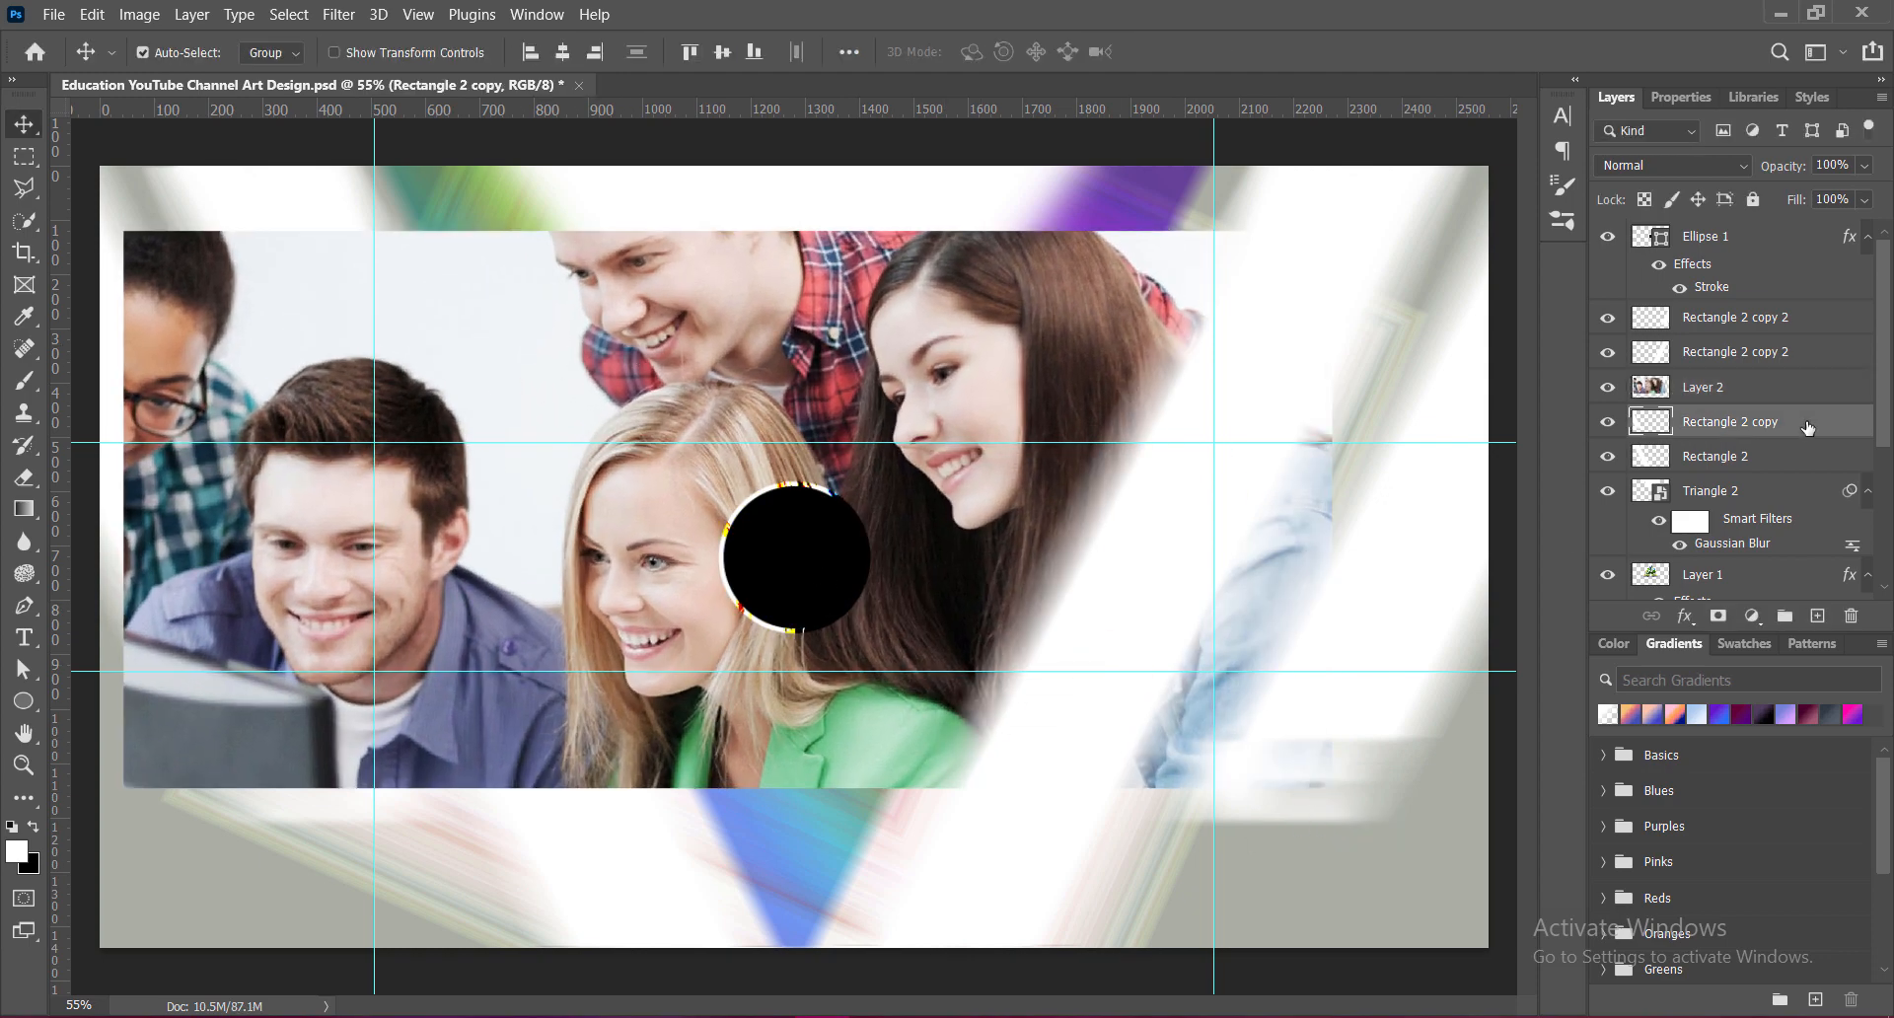
left_click(1786, 462, "shift")
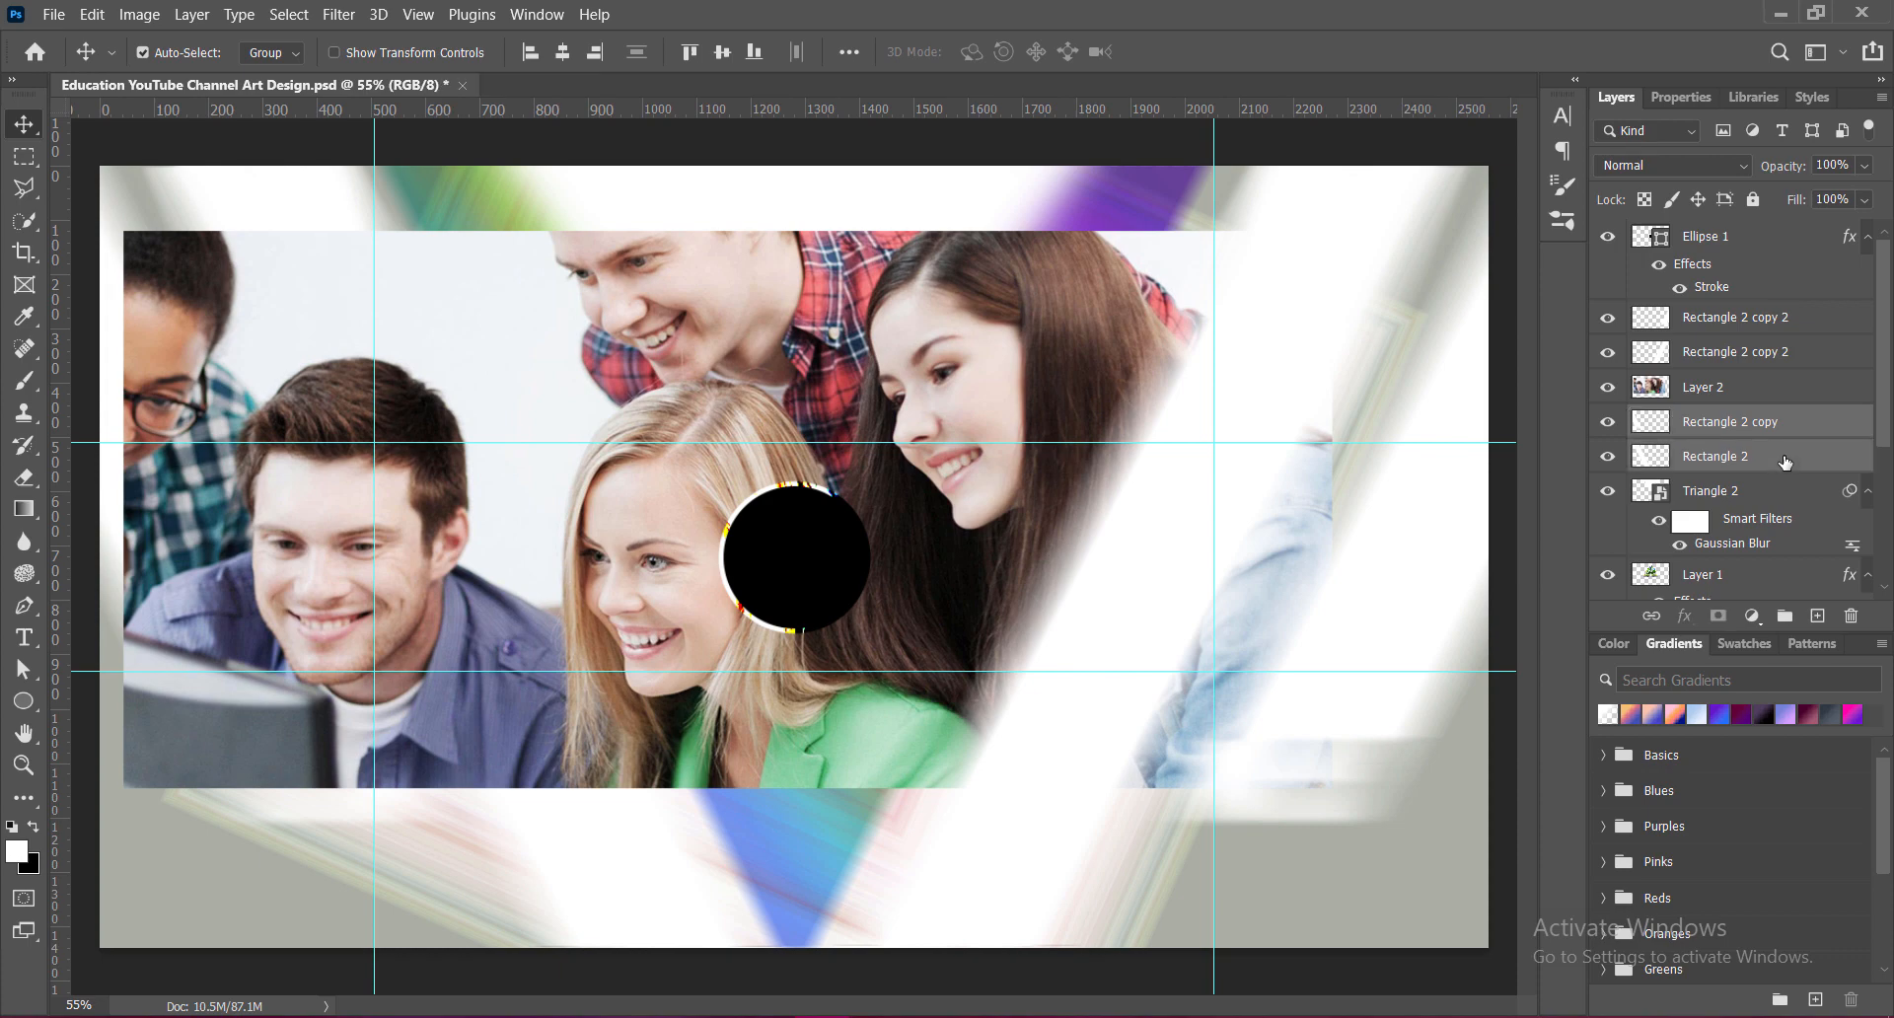
key("ctrl+g")
left_click(1751, 385)
right_click(1747, 395)
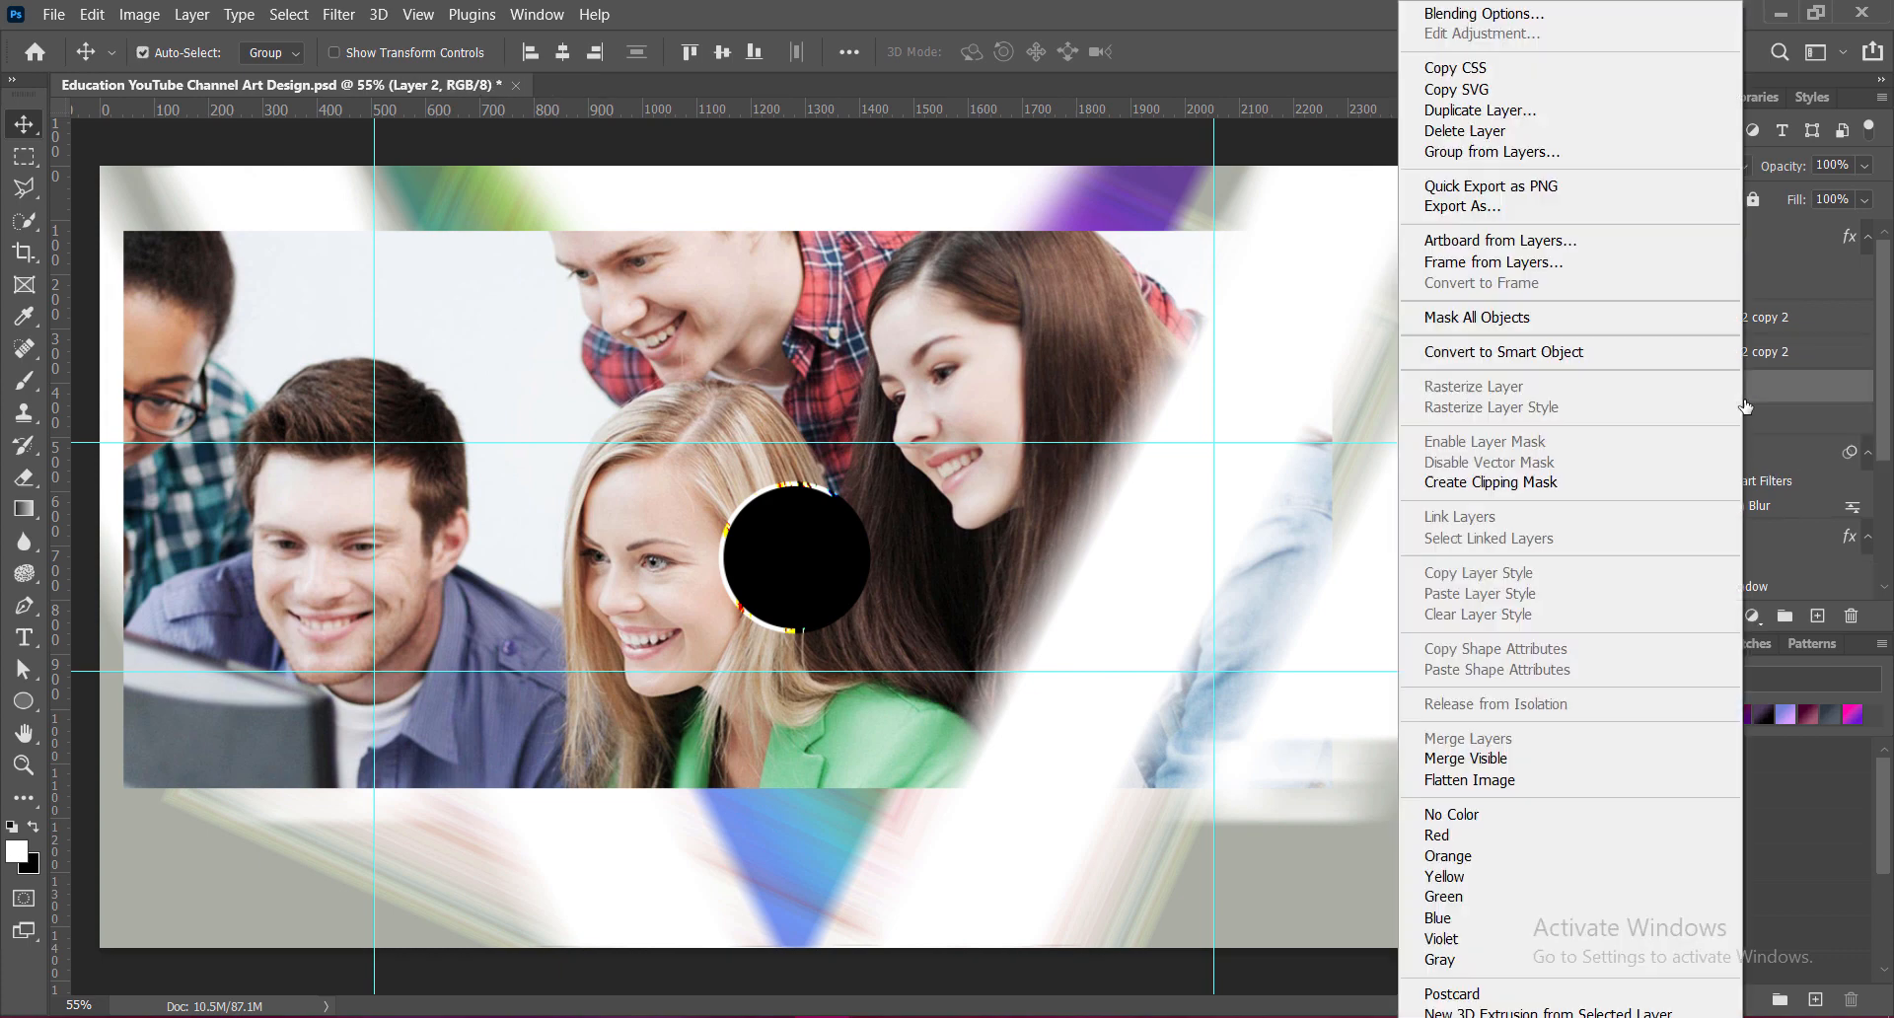
left_click(1544, 481)
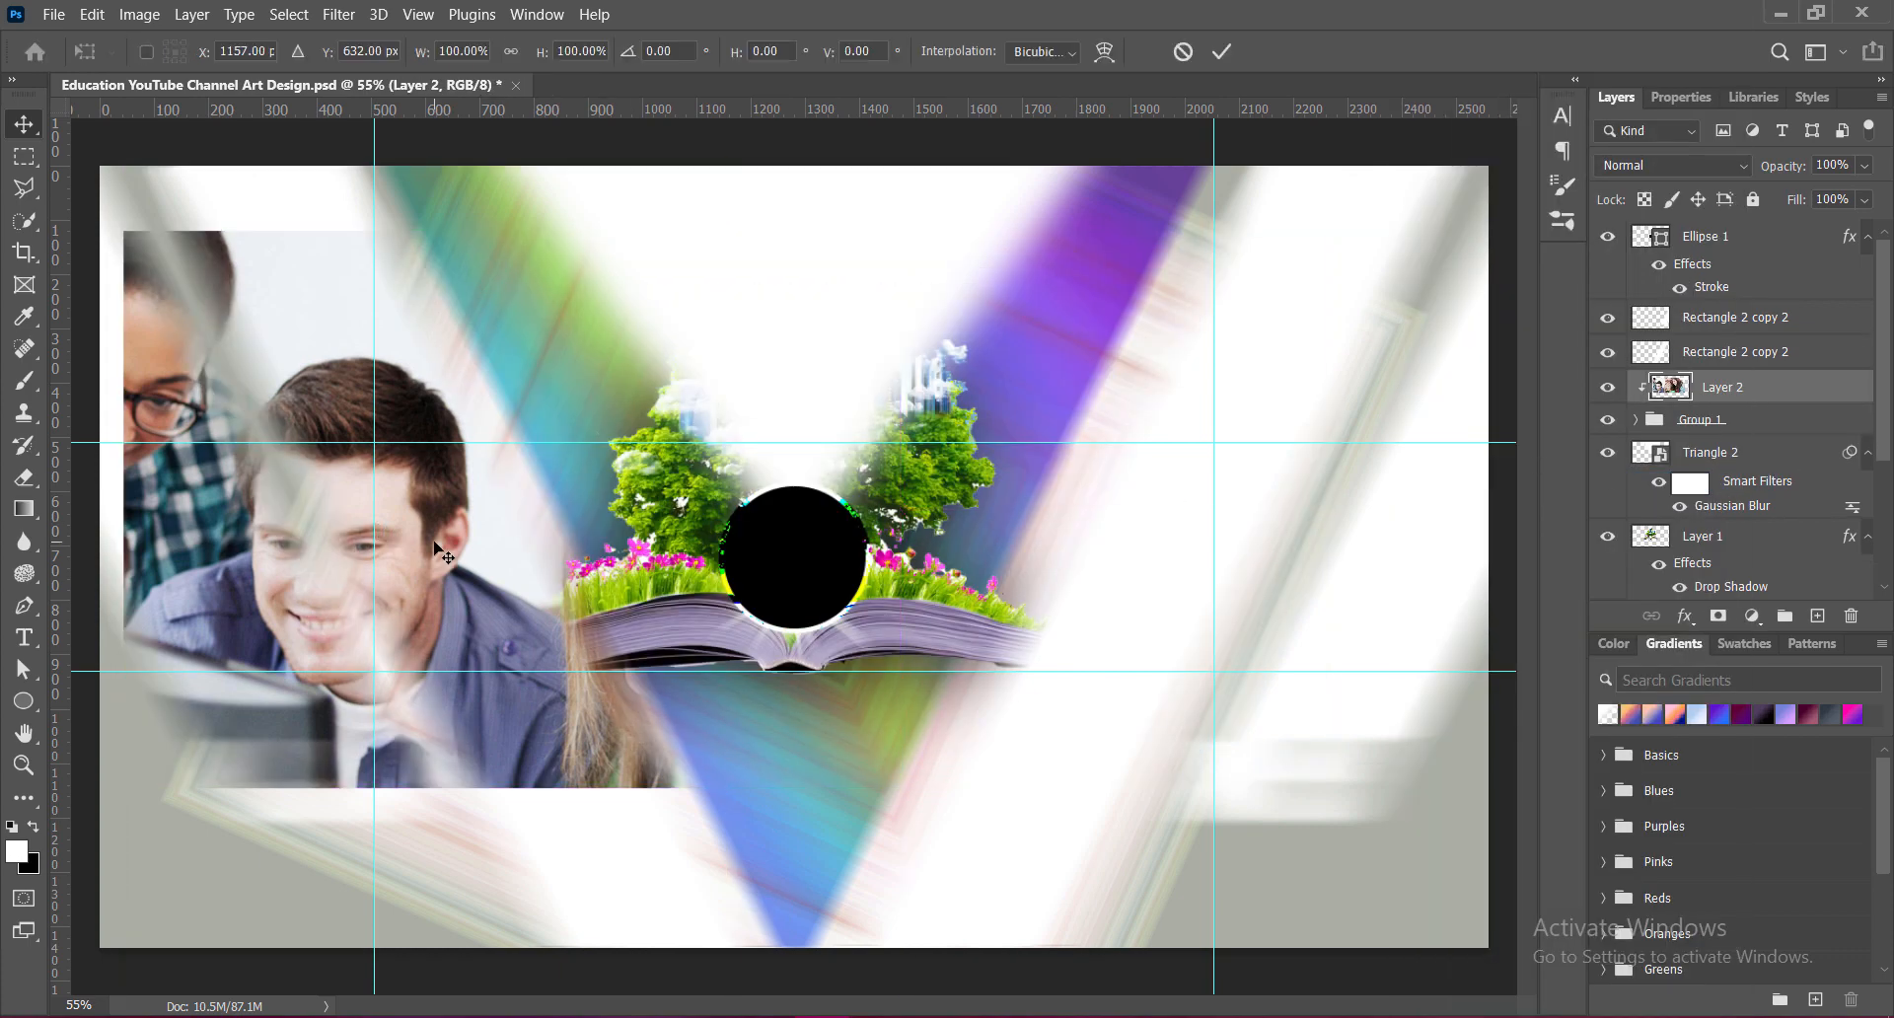
Step: Scale the students photo to 76.71% at X 704.50, Y 679.50 px within the clipped rectangles, and save the document
key("ctrl+t")
left_click_drag(121, 230, 2, 151)
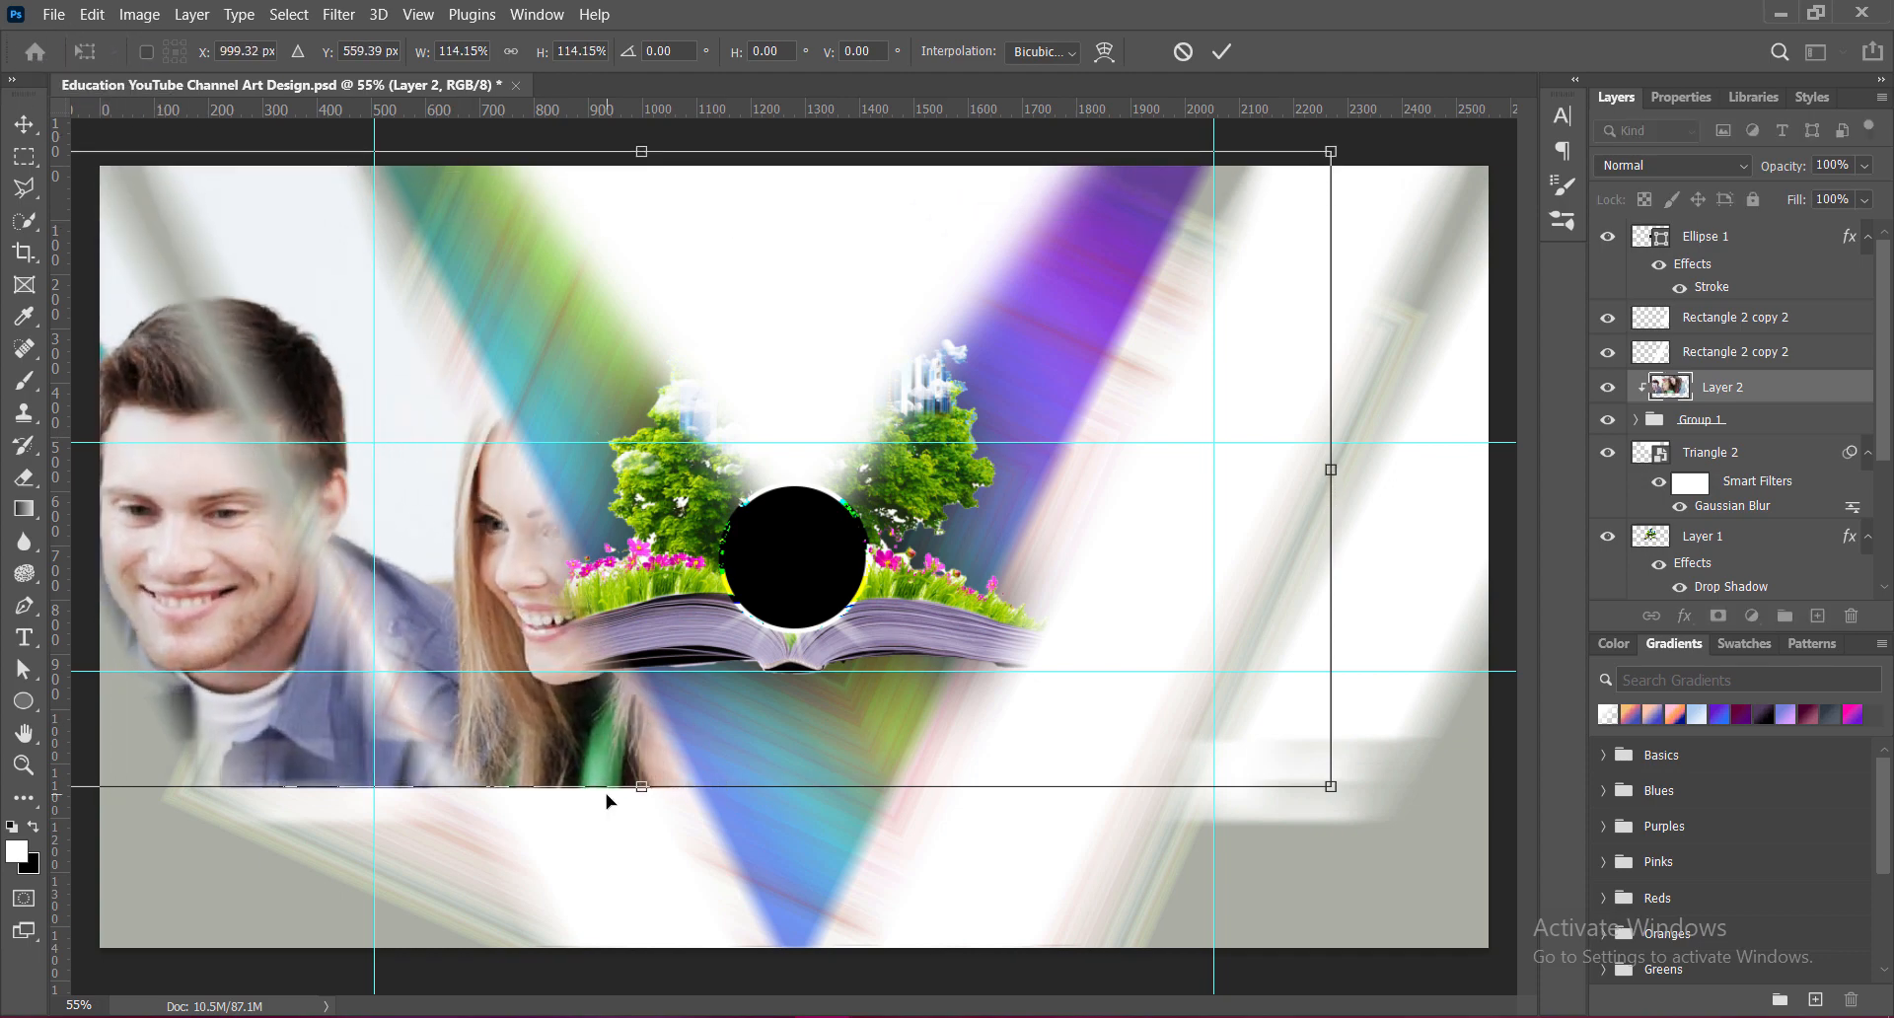
mouse_move(679, 794)
left_mouse_down()
mouse_move(664, 875)
mouse_move(688, 909)
mouse_move(681, 779)
left_mouse_up()
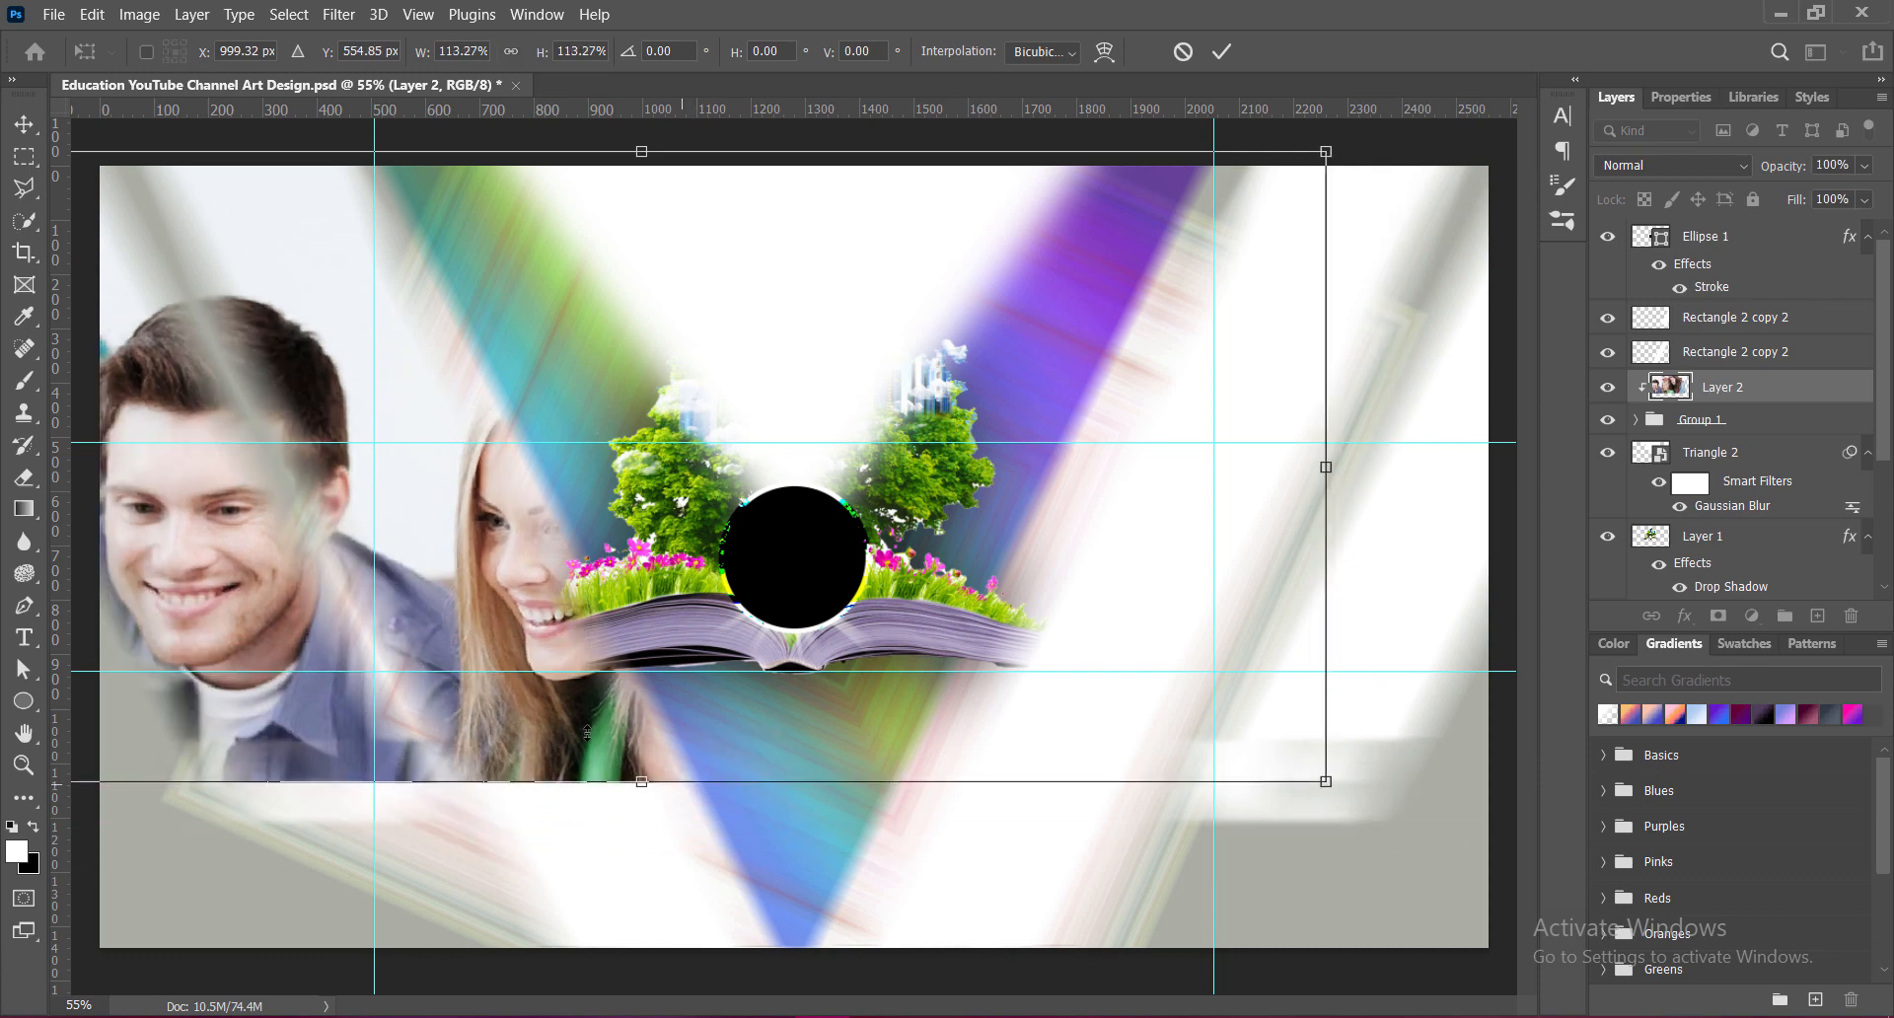
left_click_drag(534, 621, 516, 619)
left_click_drag(1310, 467, 1075, 490)
left_click_drag(456, 564, 495, 628)
left_click_drag(1103, 787, 1037, 720)
left_click_drag(1022, 263, 930, 401)
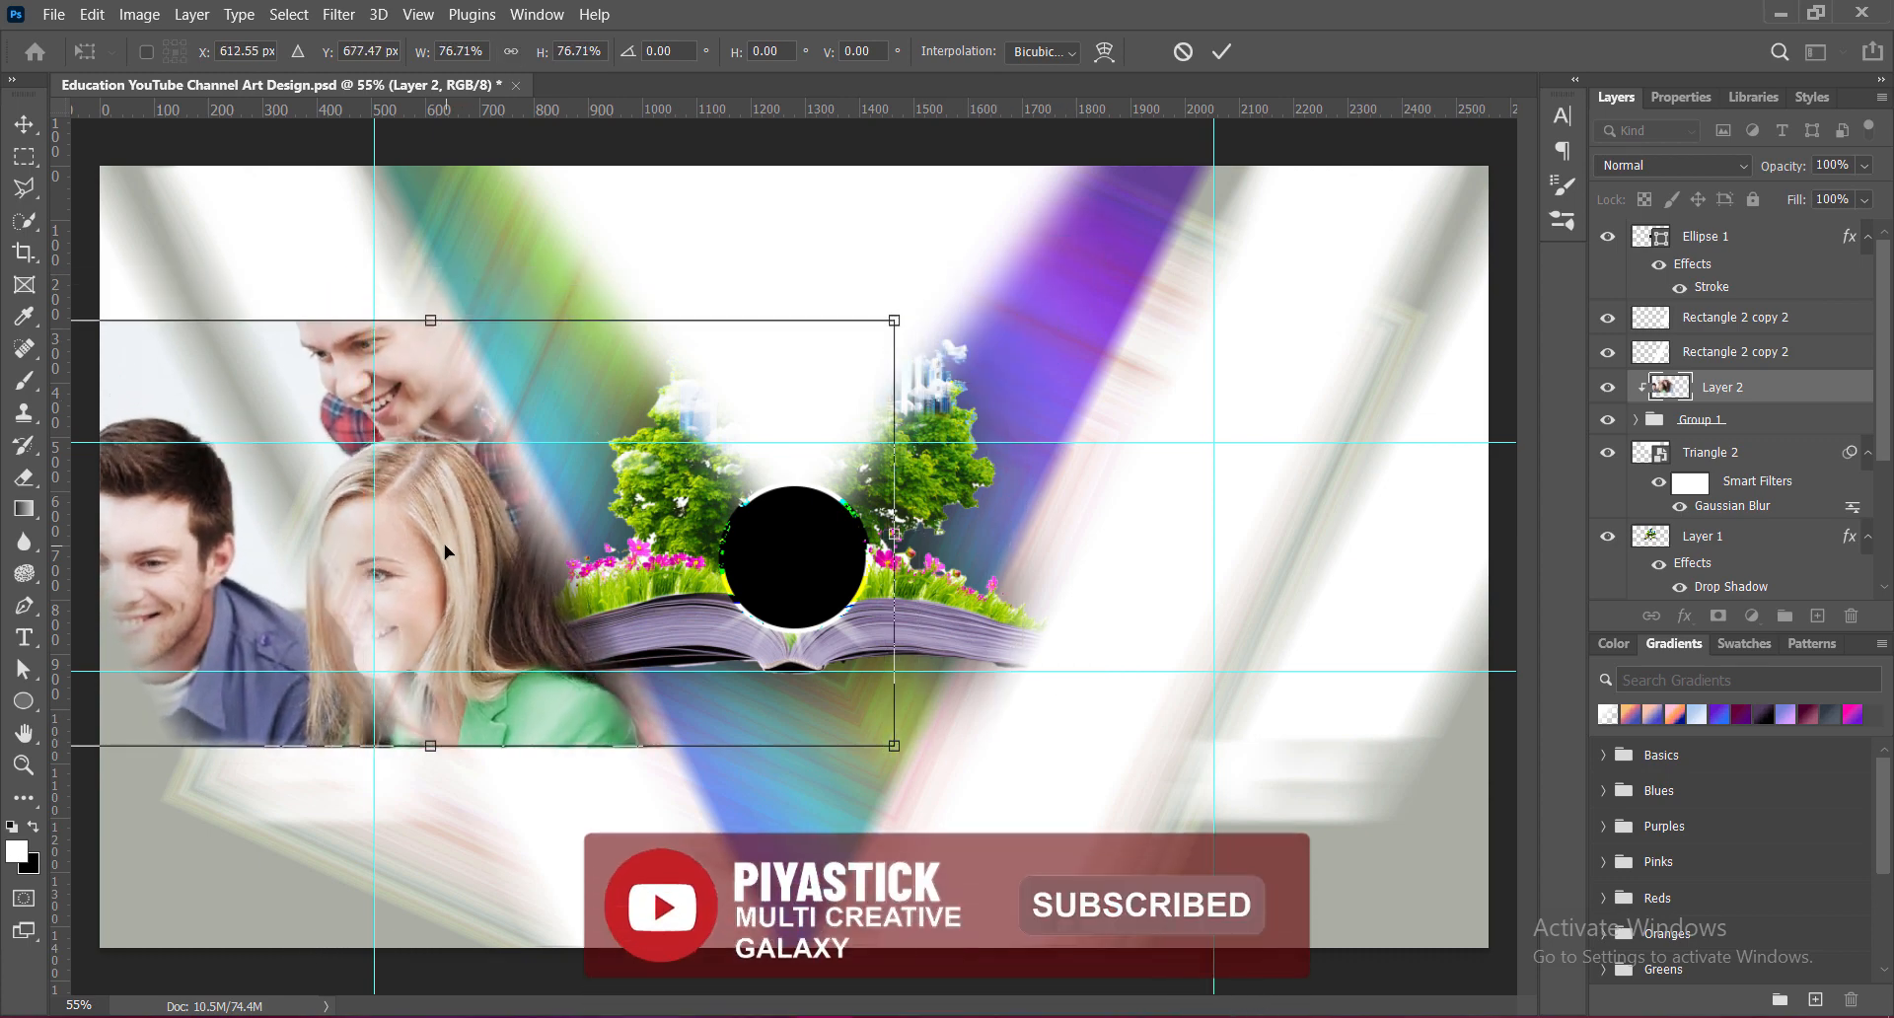
left_click_drag(446, 551, 485, 552)
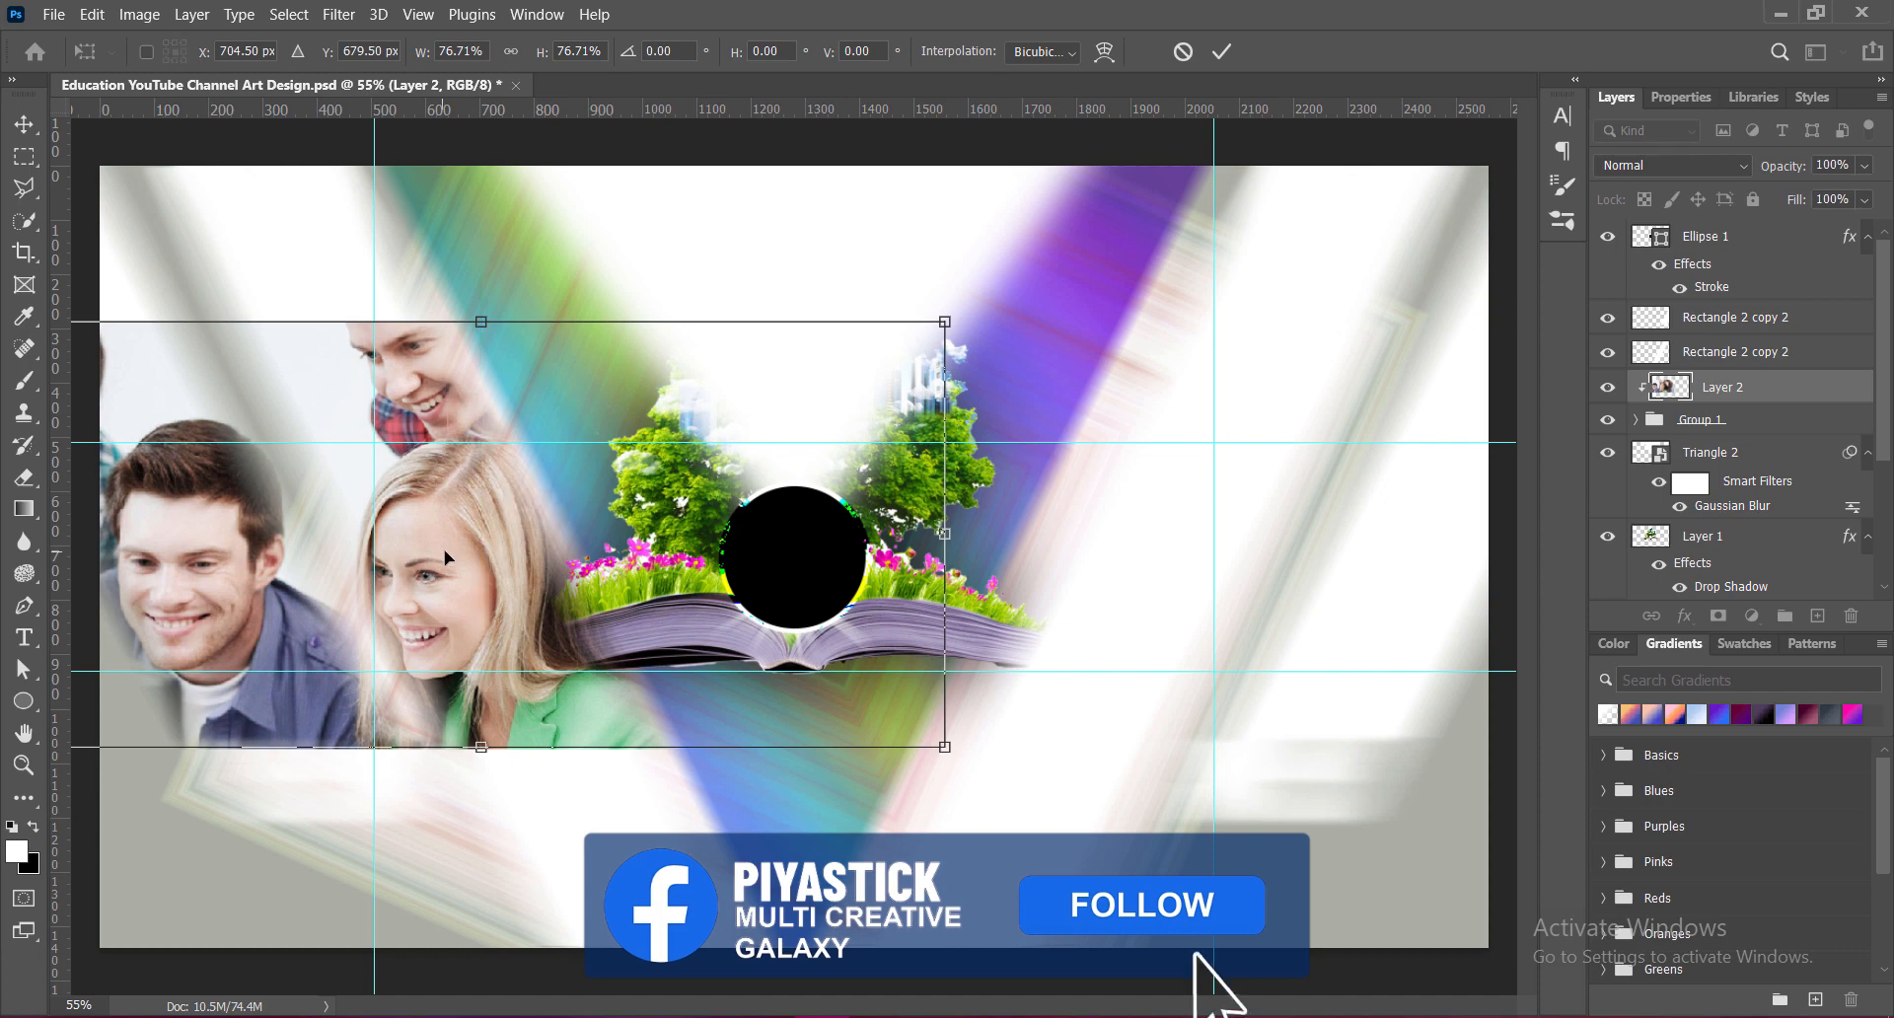
key("Return")
key("ctrl+s")
Step: Increase the Vibrance of the clipped students photo
left_click(139, 15)
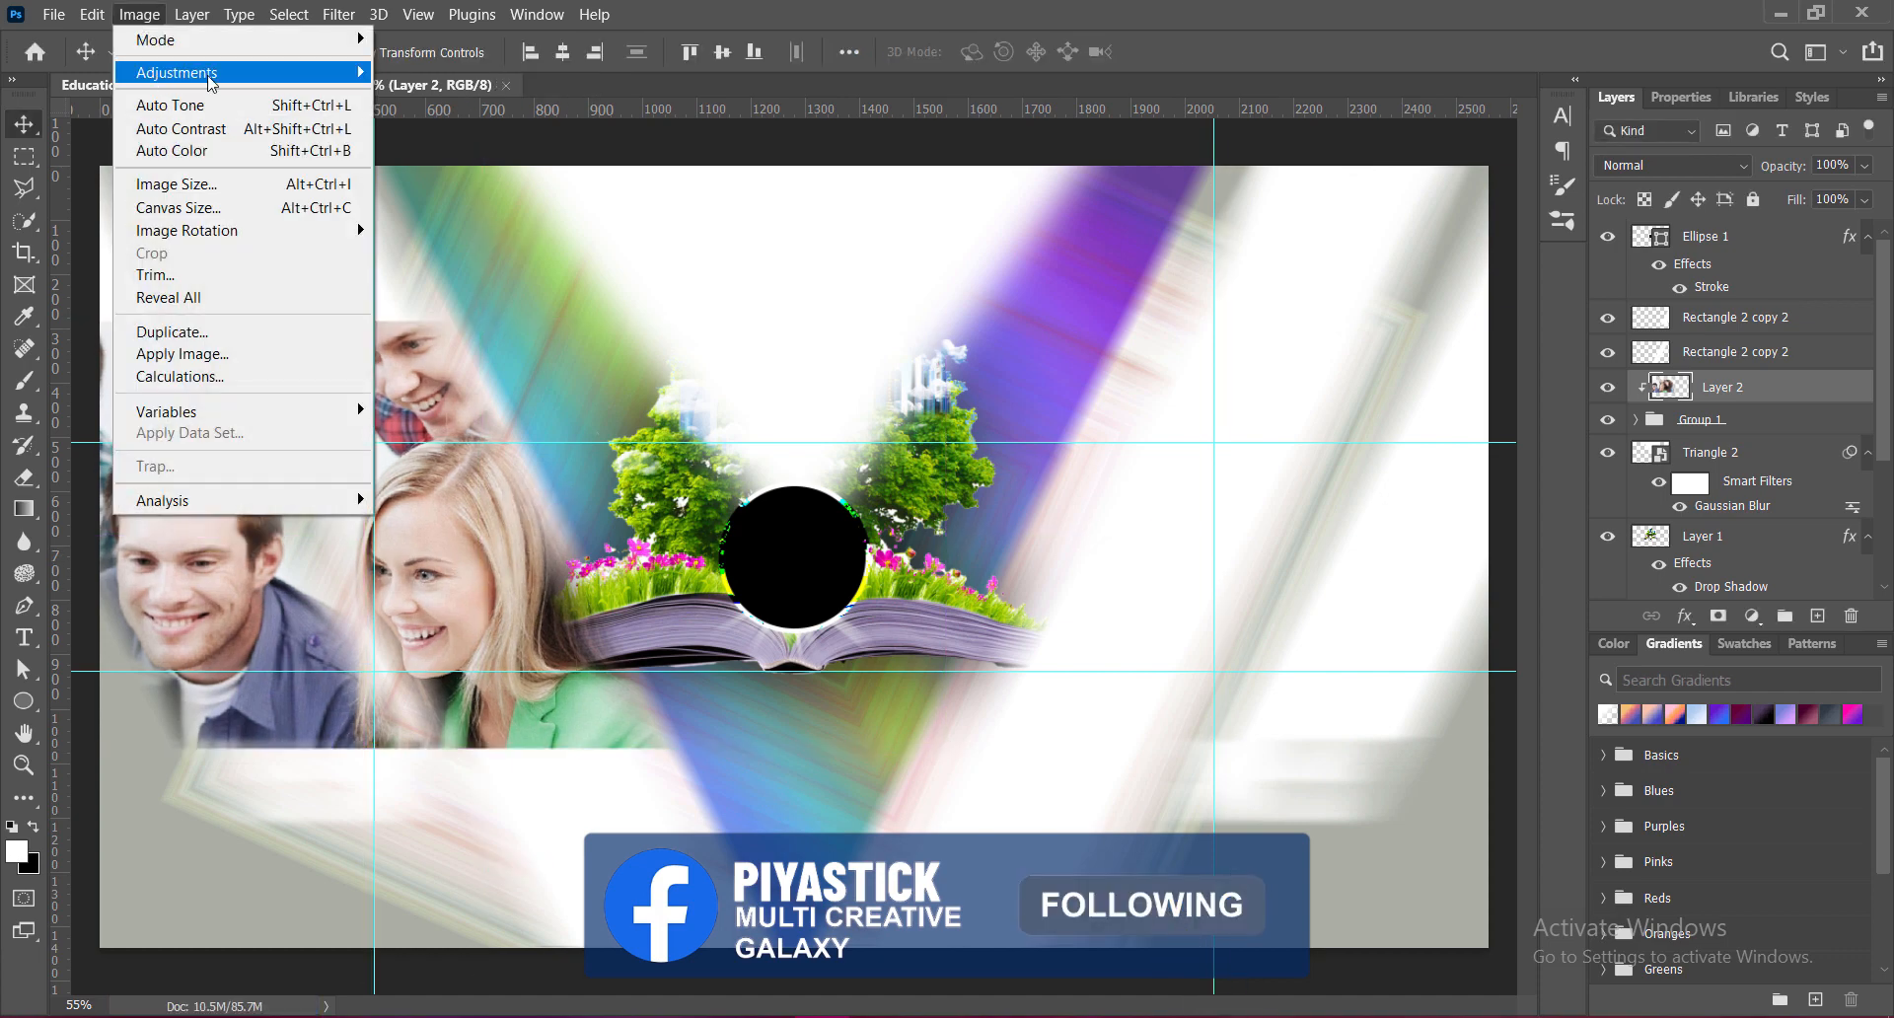
mouse_move(187, 72)
left_click(415, 174)
left_click_drag(1363, 209, 1613, 216)
left_click(1568, 213)
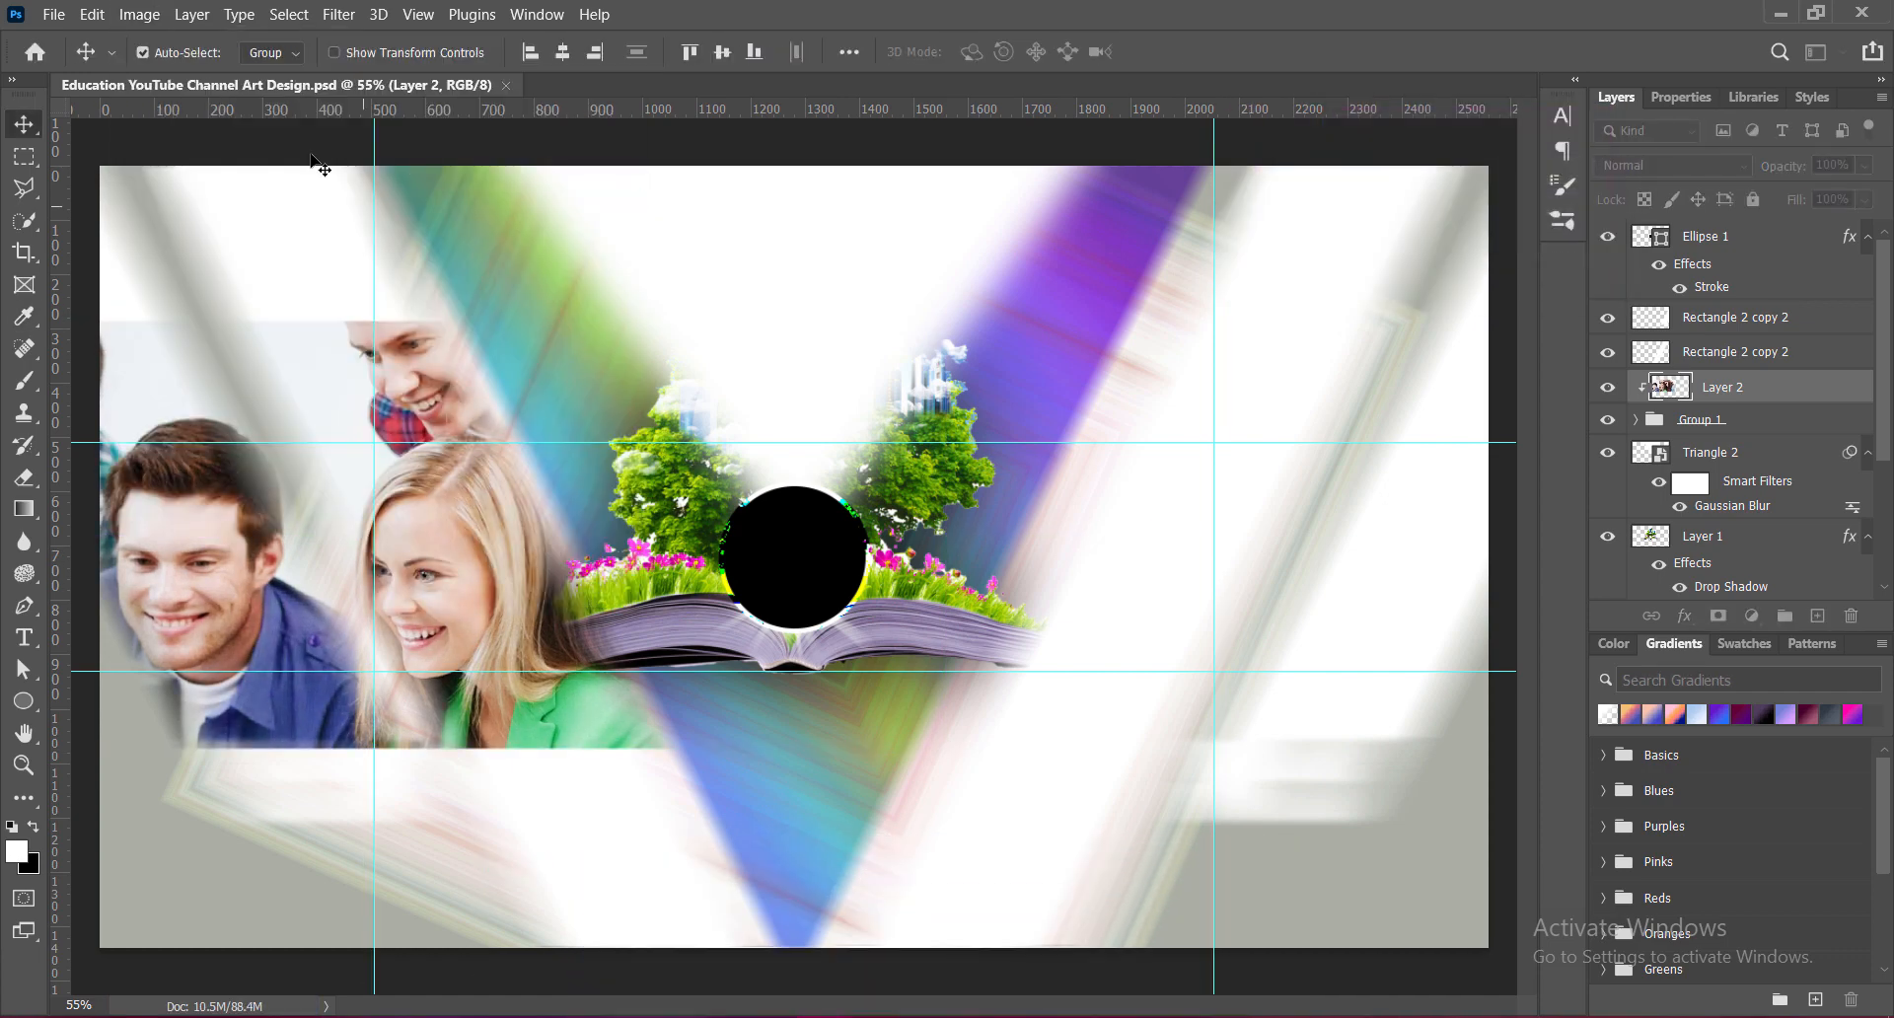
Step: Apply the Increase Saturation preset of Hue/Saturation to the clipped students photo
left_click(139, 14)
left_click(446, 196)
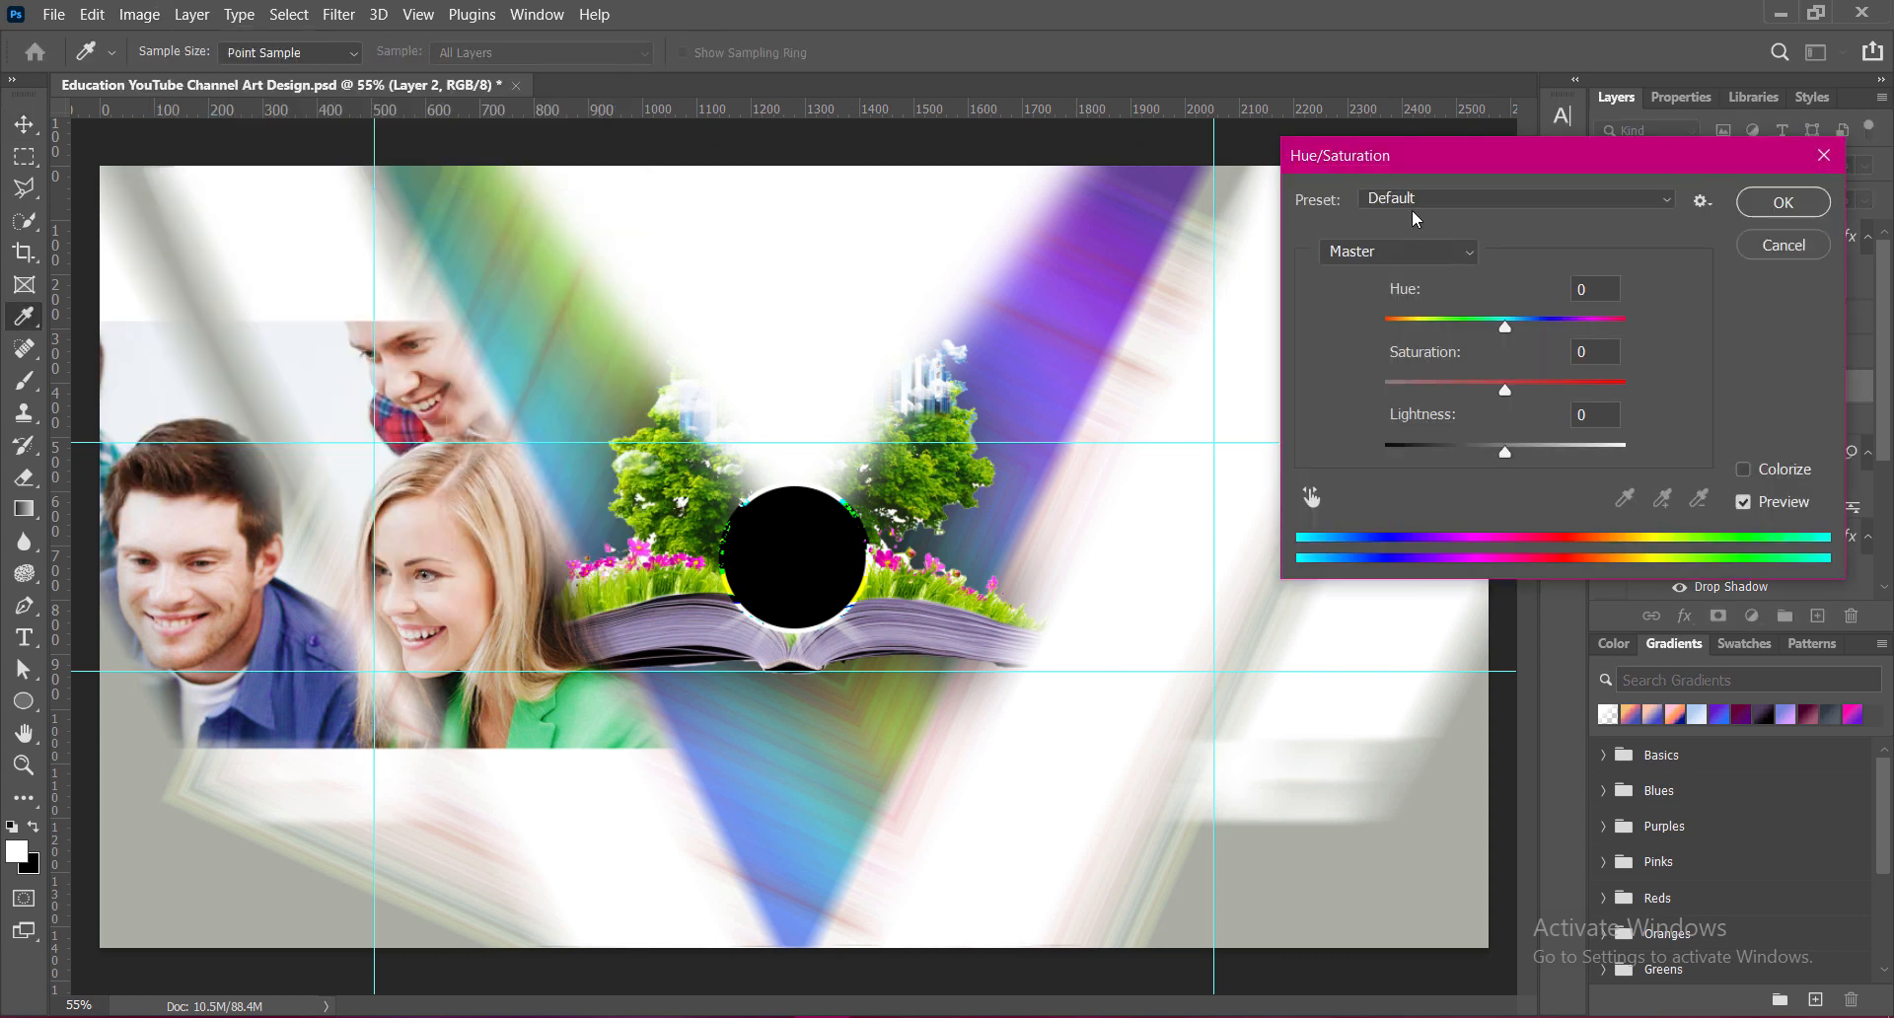
left_click(1401, 198)
left_click(1431, 309)
left_click(1780, 202)
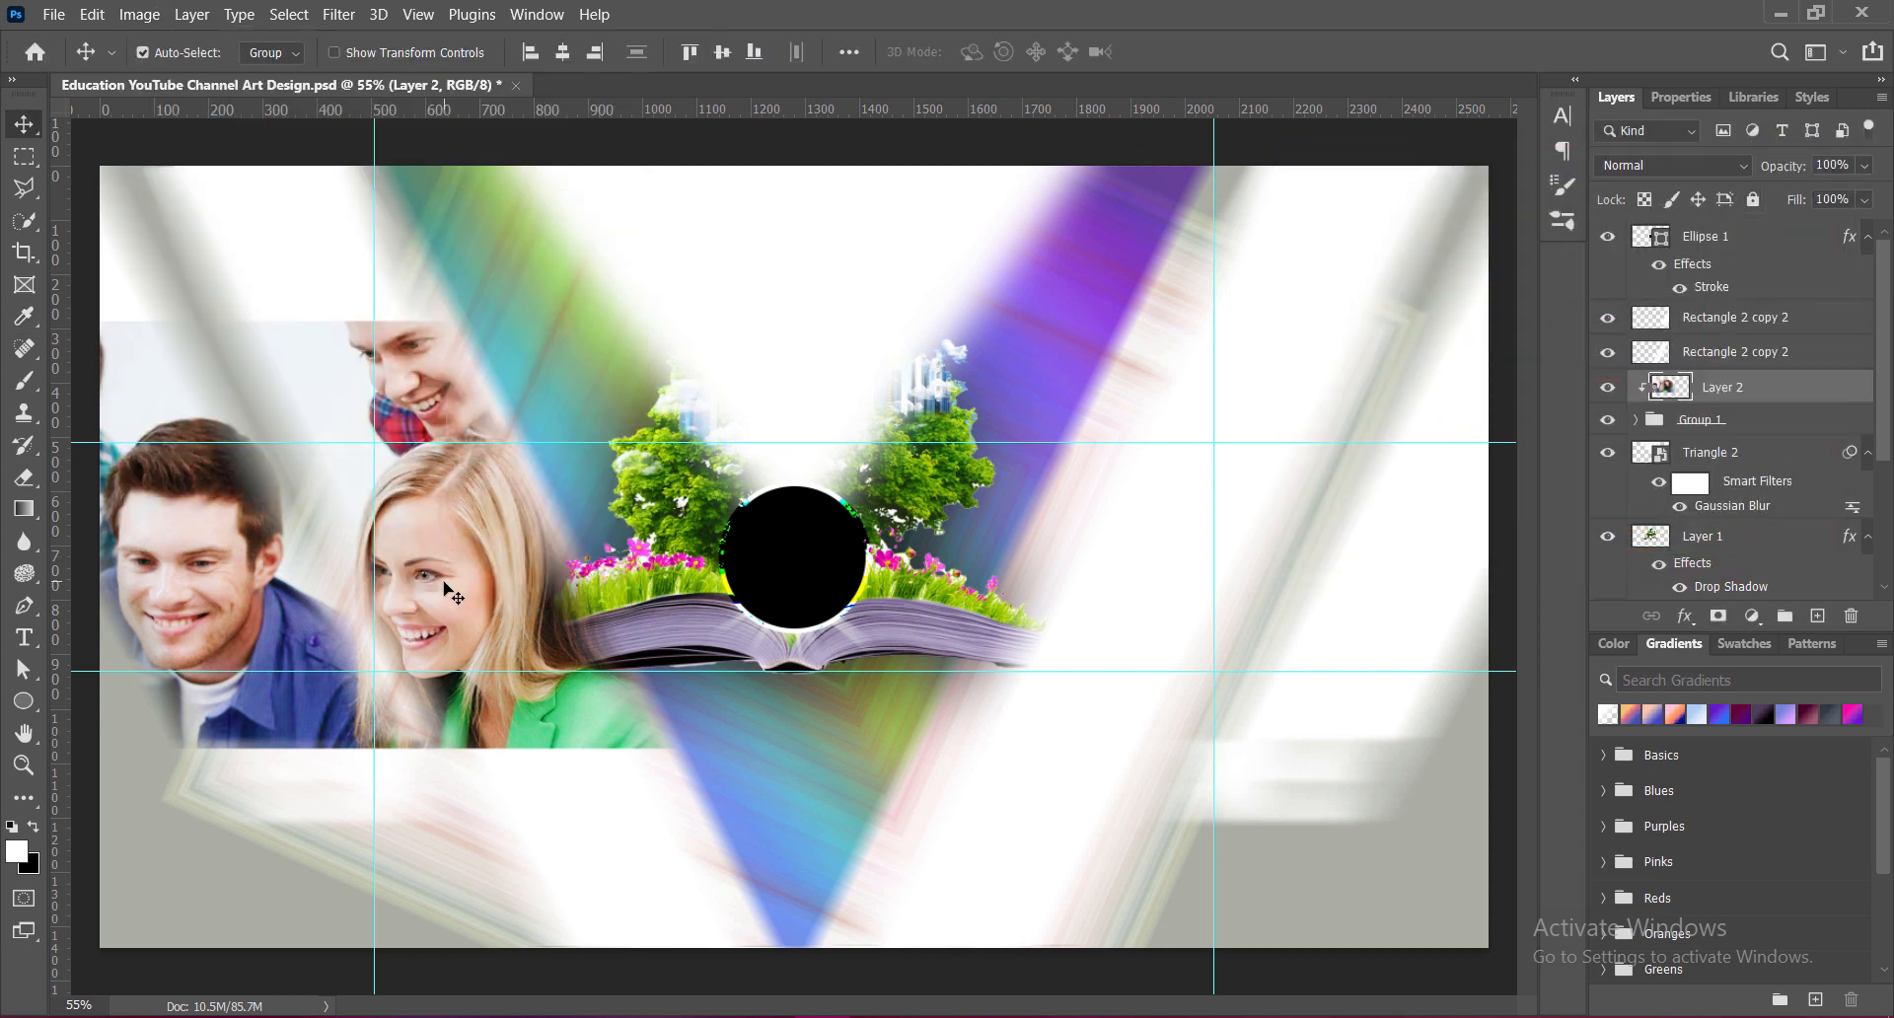
Step: Soften the lower edge of the students photo using the Blur tool with a 175 px brush at 100% strength
left_click(24, 542)
left_click(119, 542)
key("bracketleft")
key("bracketleft")
key("bracketleft")
key("bracketleft")
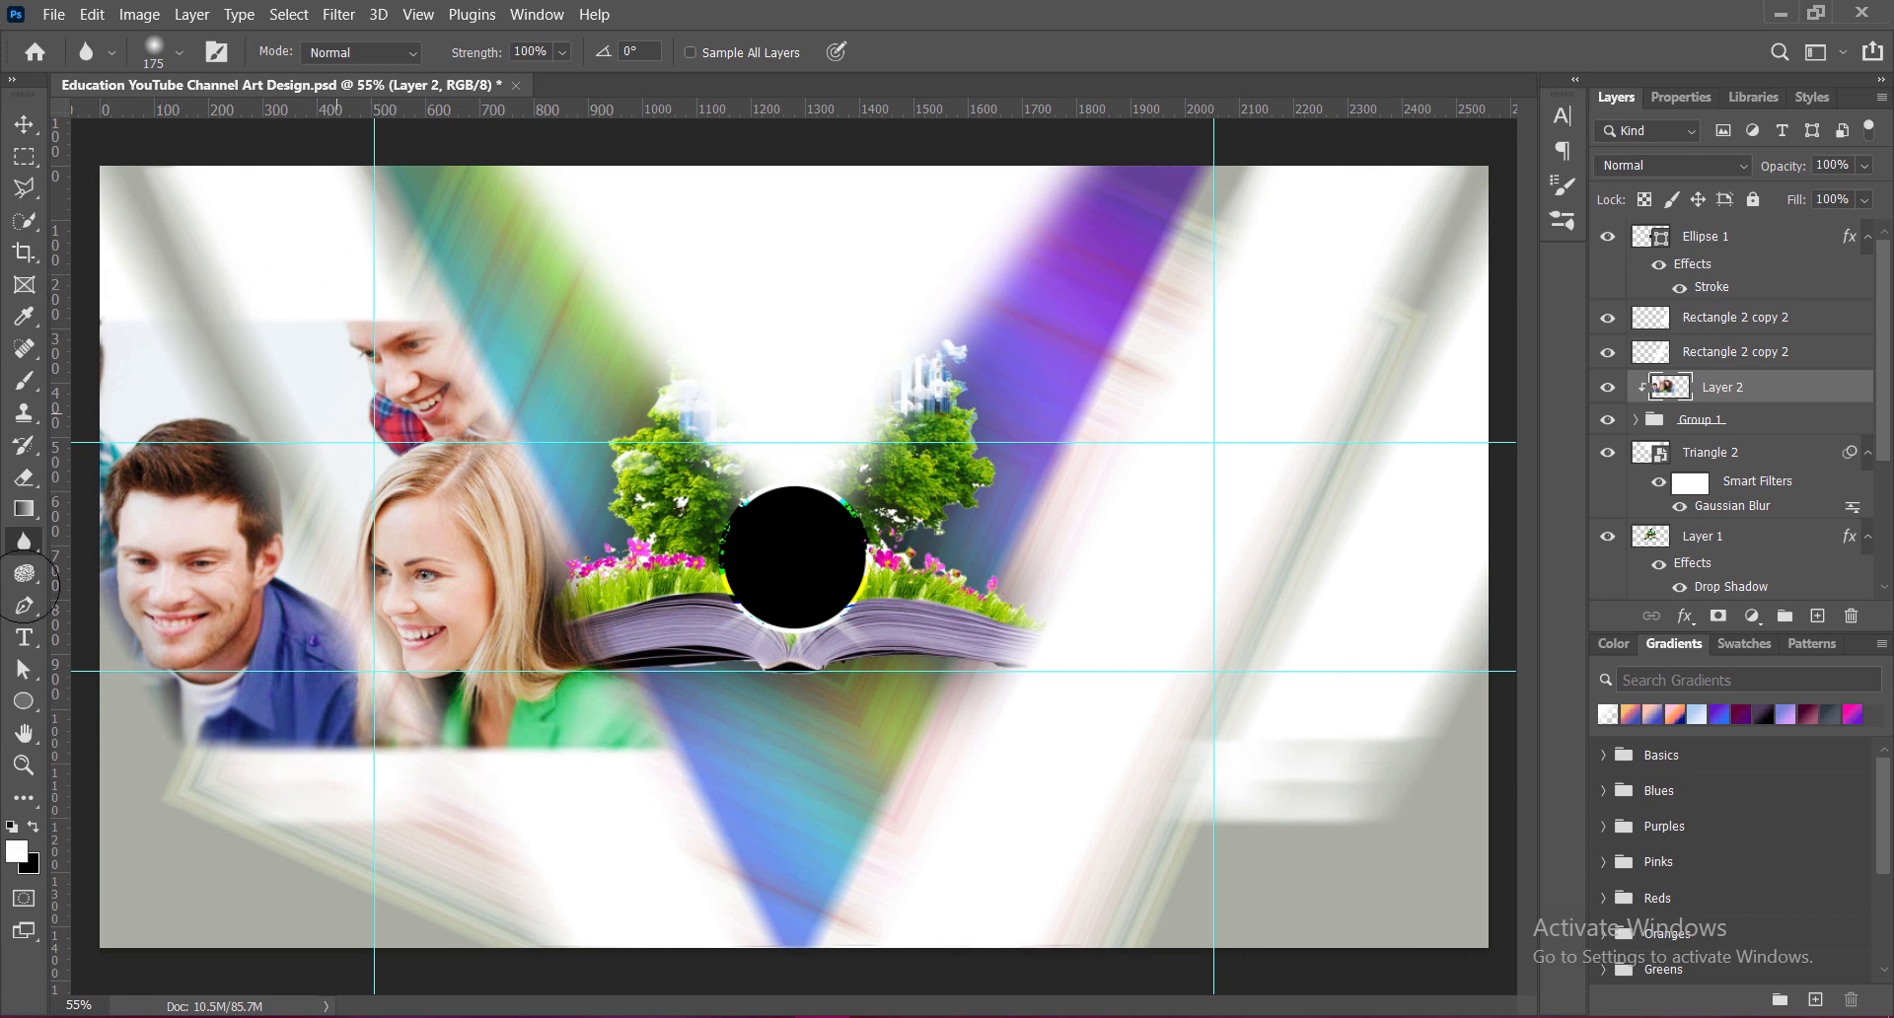
Step: Fade out the hard outer edges of the students photo using a soft Eraser at size 200
left_click(23, 477)
key("bracketright")
key("bracketright")
key("bracketright")
key("bracketright")
key("bracketright")
key("bracketright")
key("bracketright")
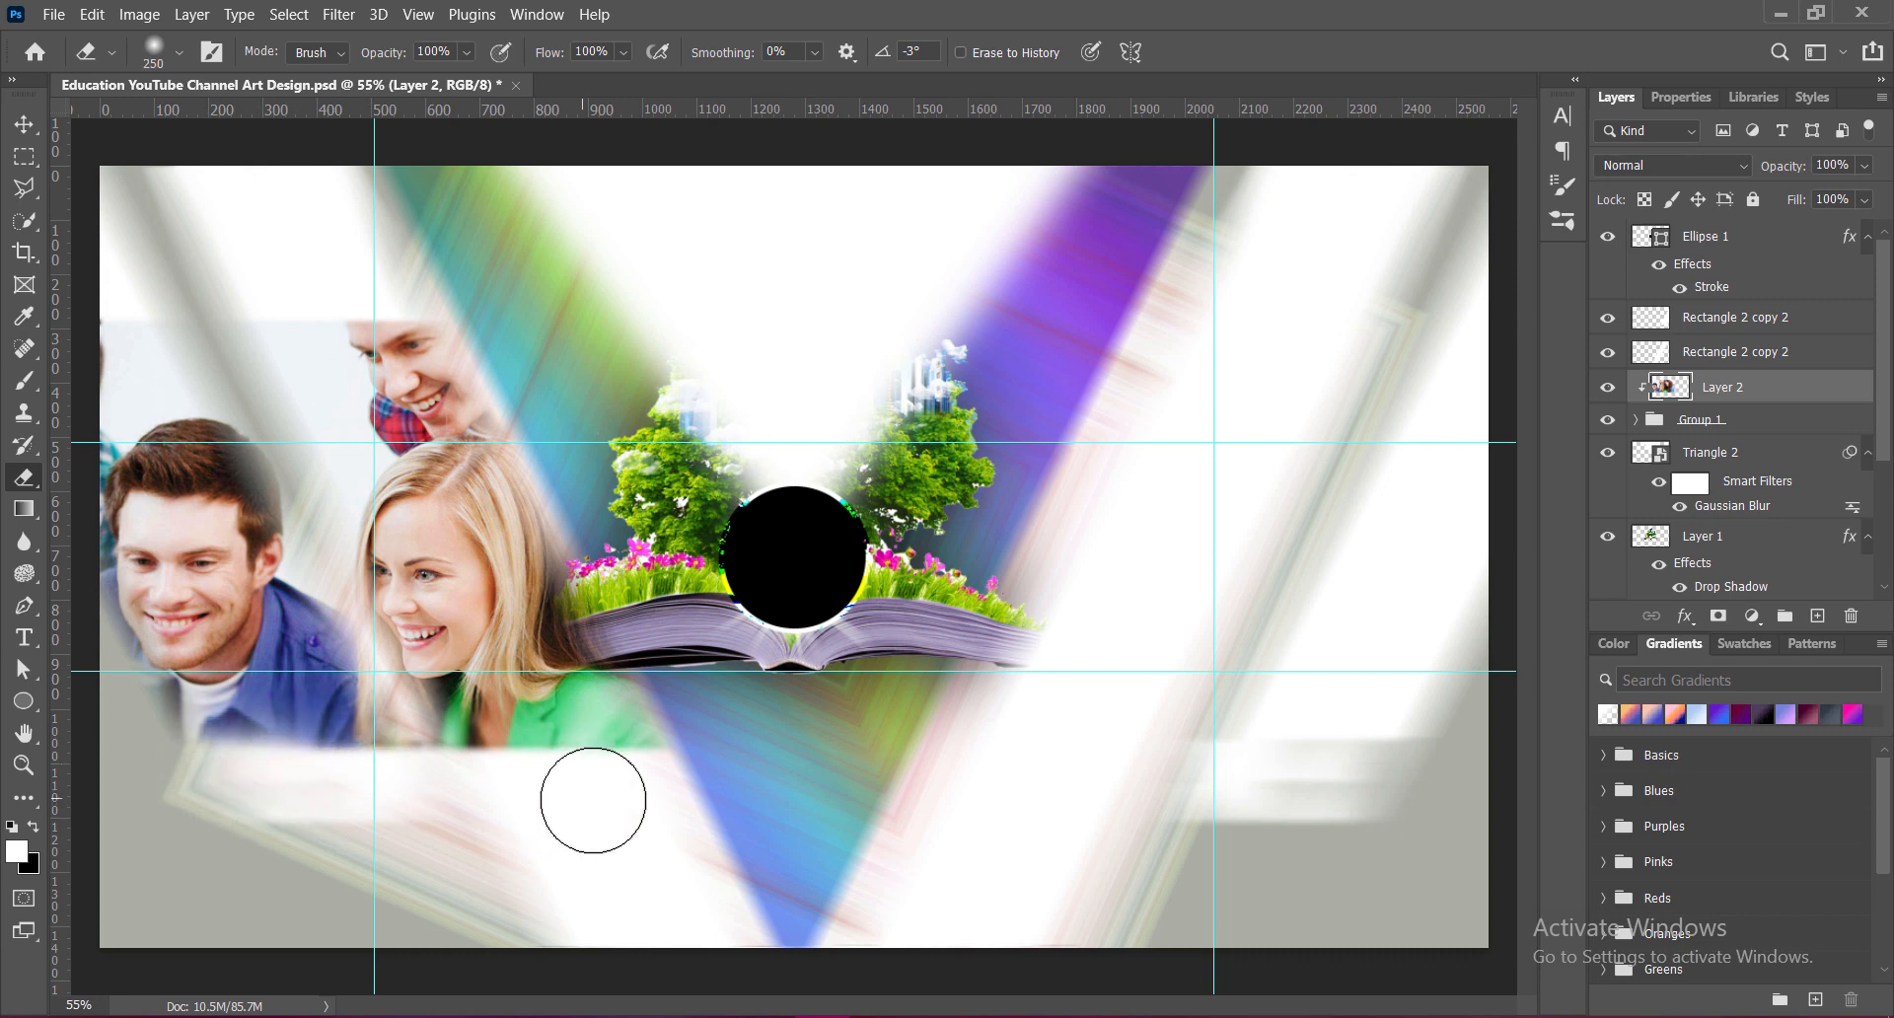
key("bracketleft")
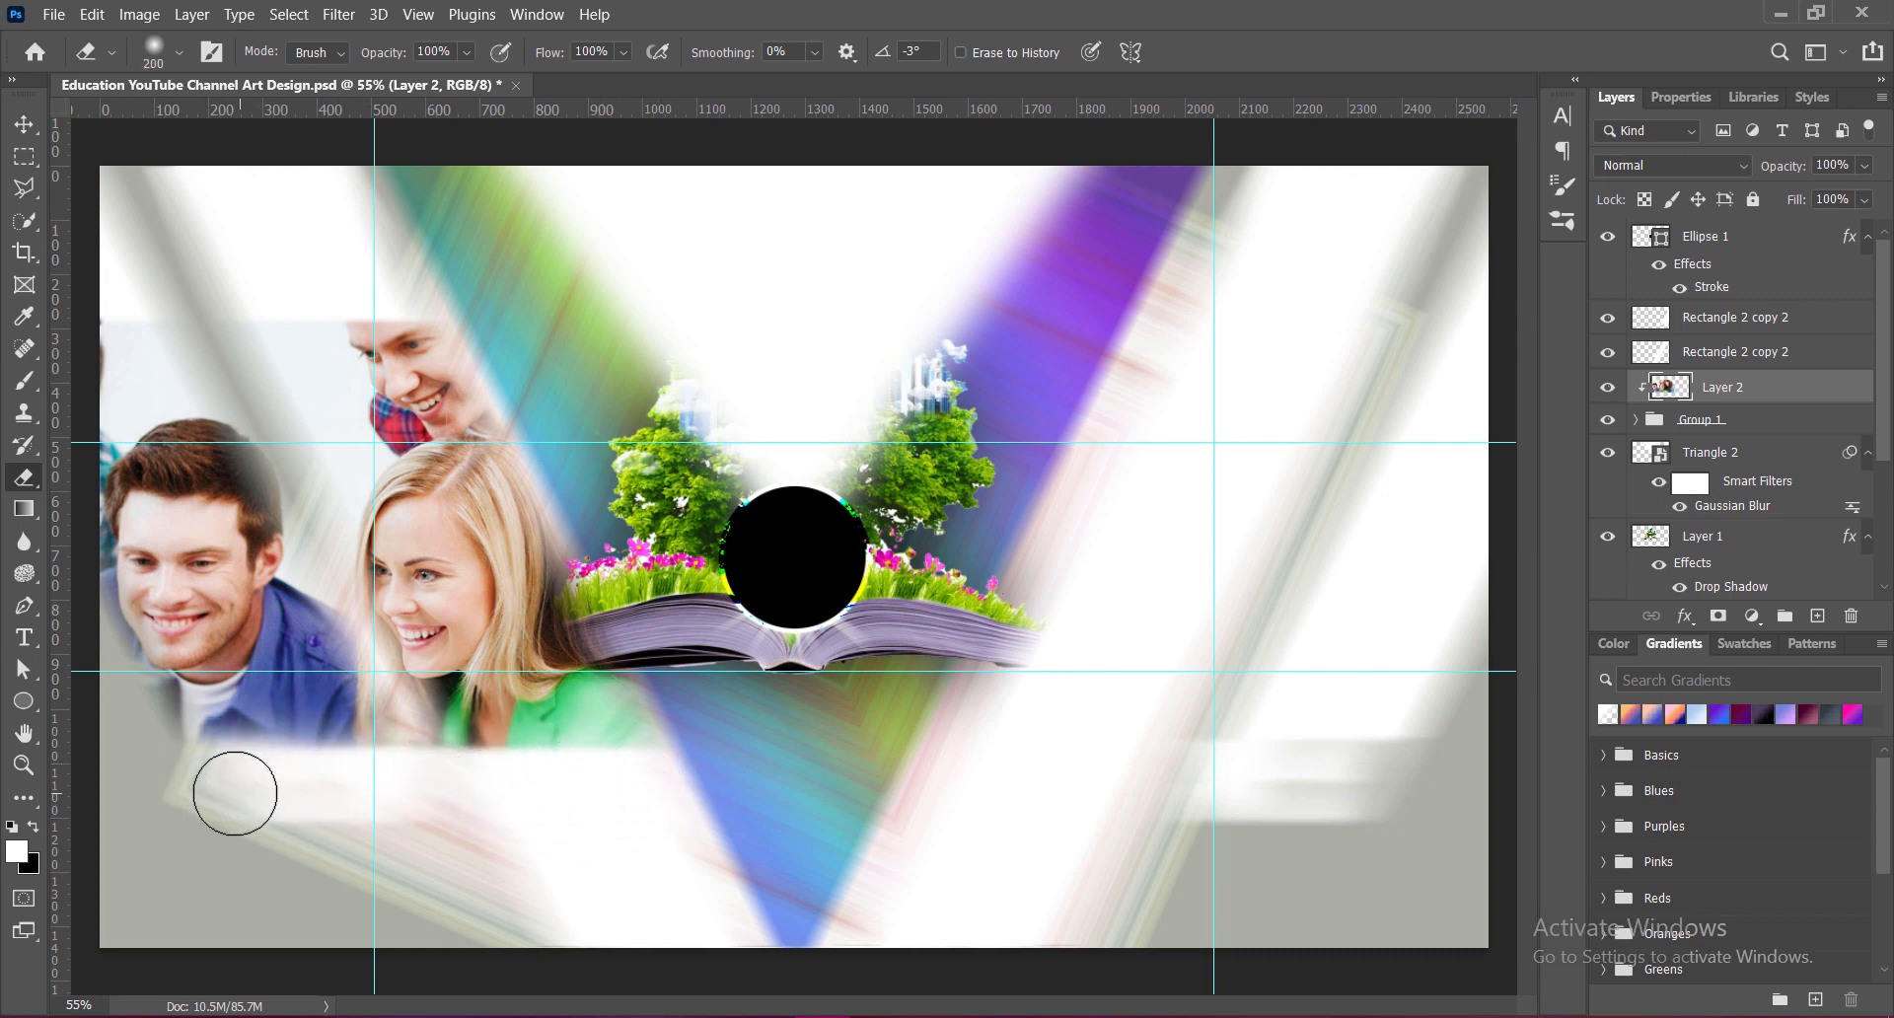
mouse_move(661, 771)
left_mouse_down()
mouse_move(344, 790)
mouse_move(476, 826)
mouse_move(682, 755)
mouse_move(626, 783)
left_mouse_up()
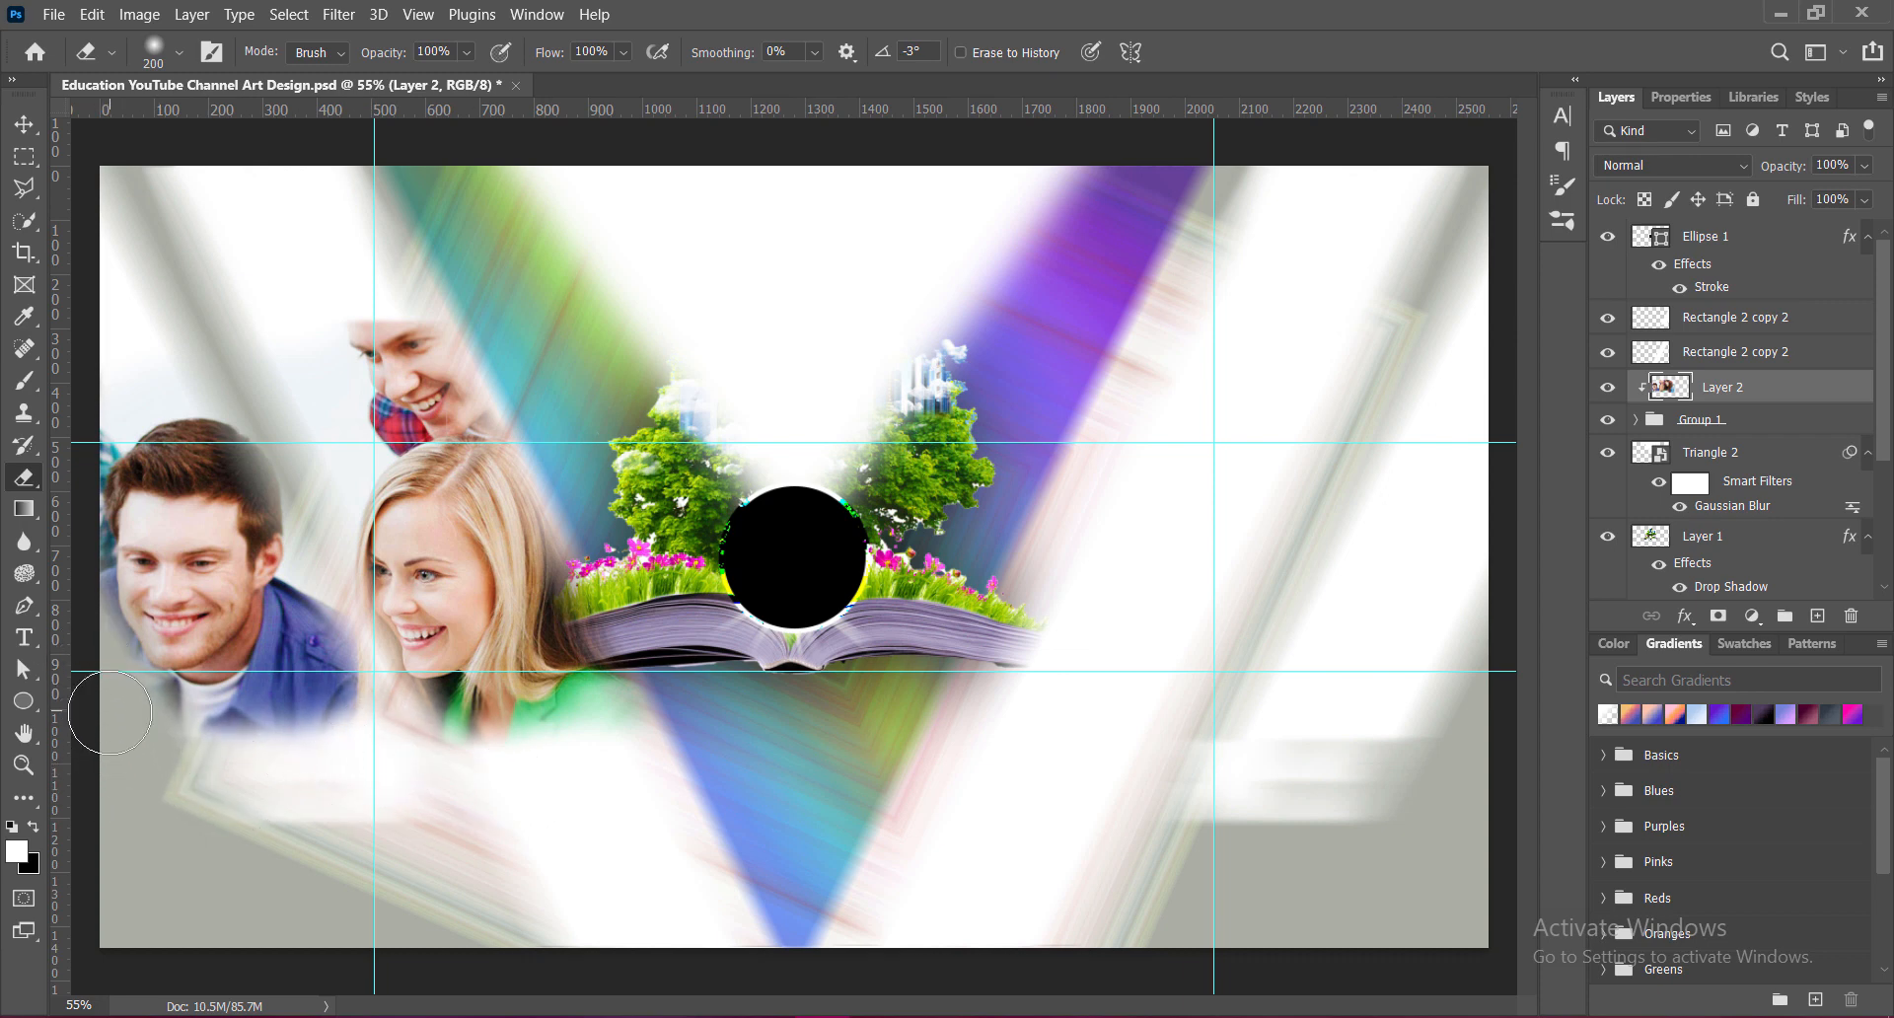
Step: Increase the contrast of the students photo slightly with Brightness/Contrast
left_click(24, 124)
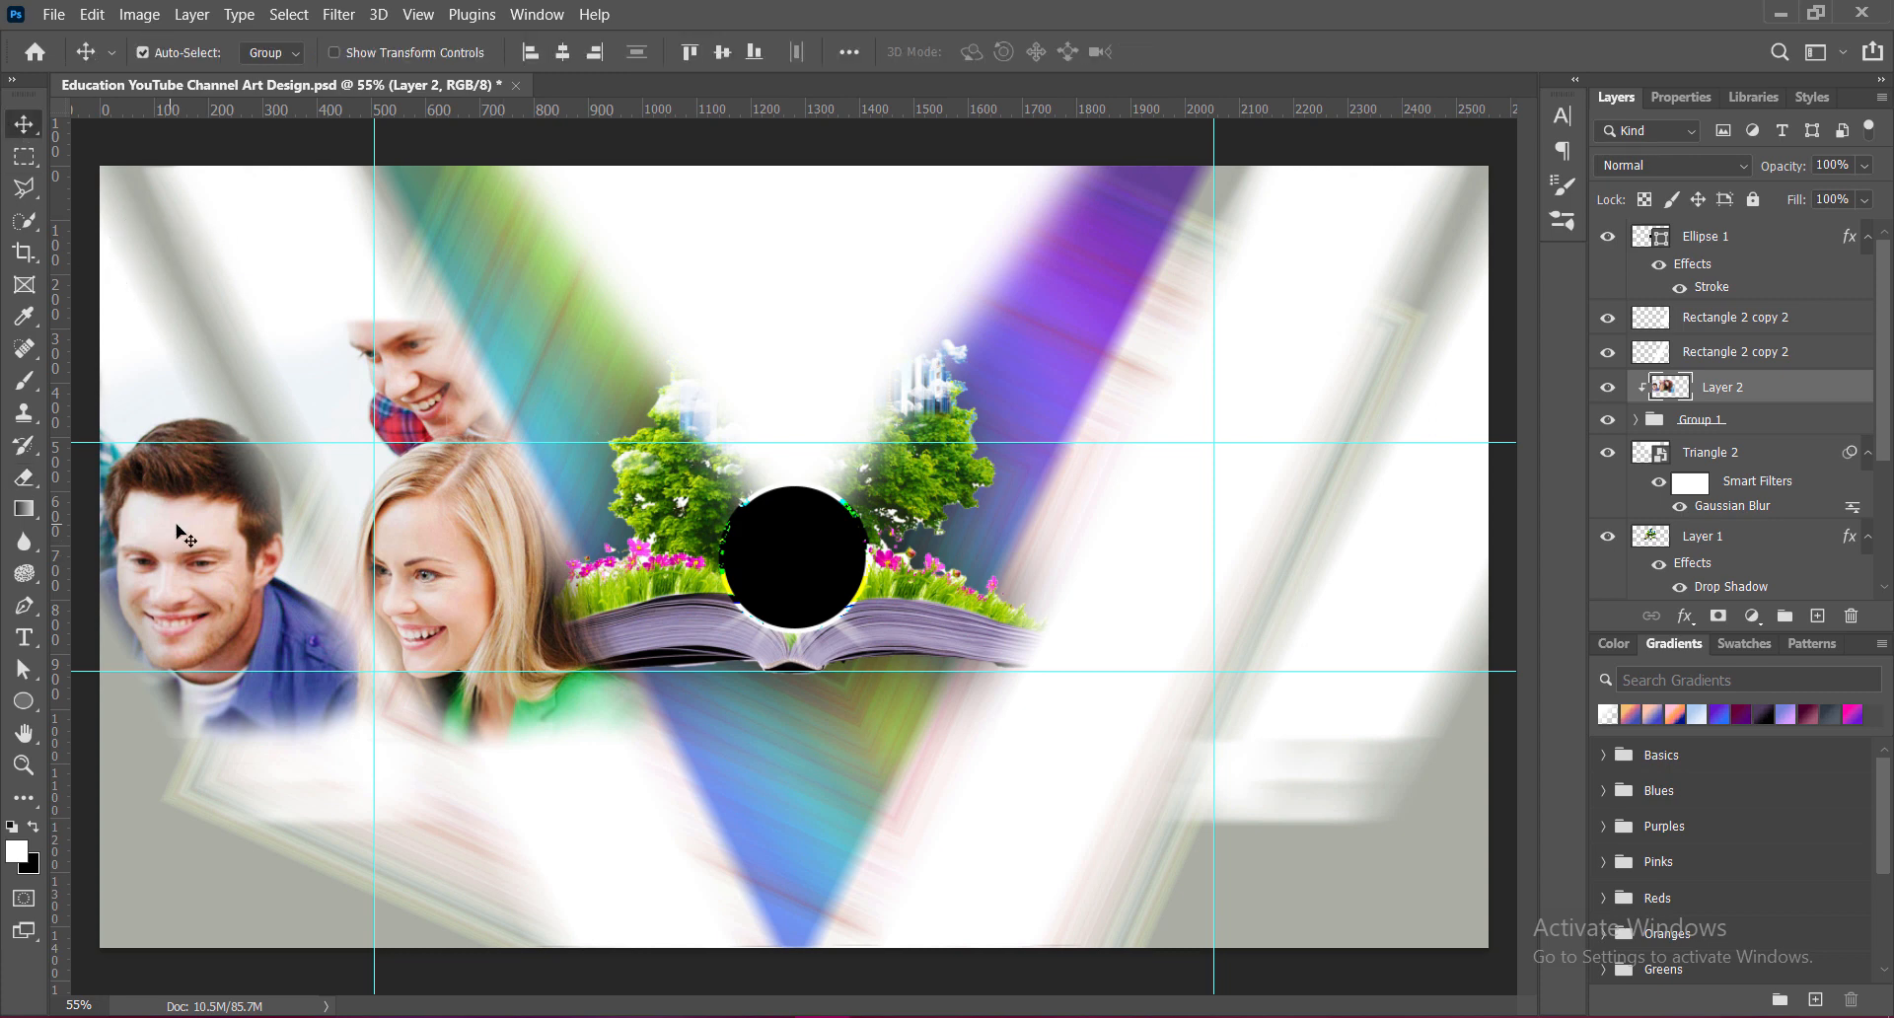
left_click(139, 14)
left_click(434, 65)
mouse_move(1500, 216)
left_mouse_down()
mouse_move(1545, 218)
mouse_move(1498, 220)
mouse_move(1523, 219)
left_mouse_up()
left_click(1699, 142)
Step: Erase the remaining hard upper edge of the students photo with the Eraser at size 100, and save the document
left_click(24, 478)
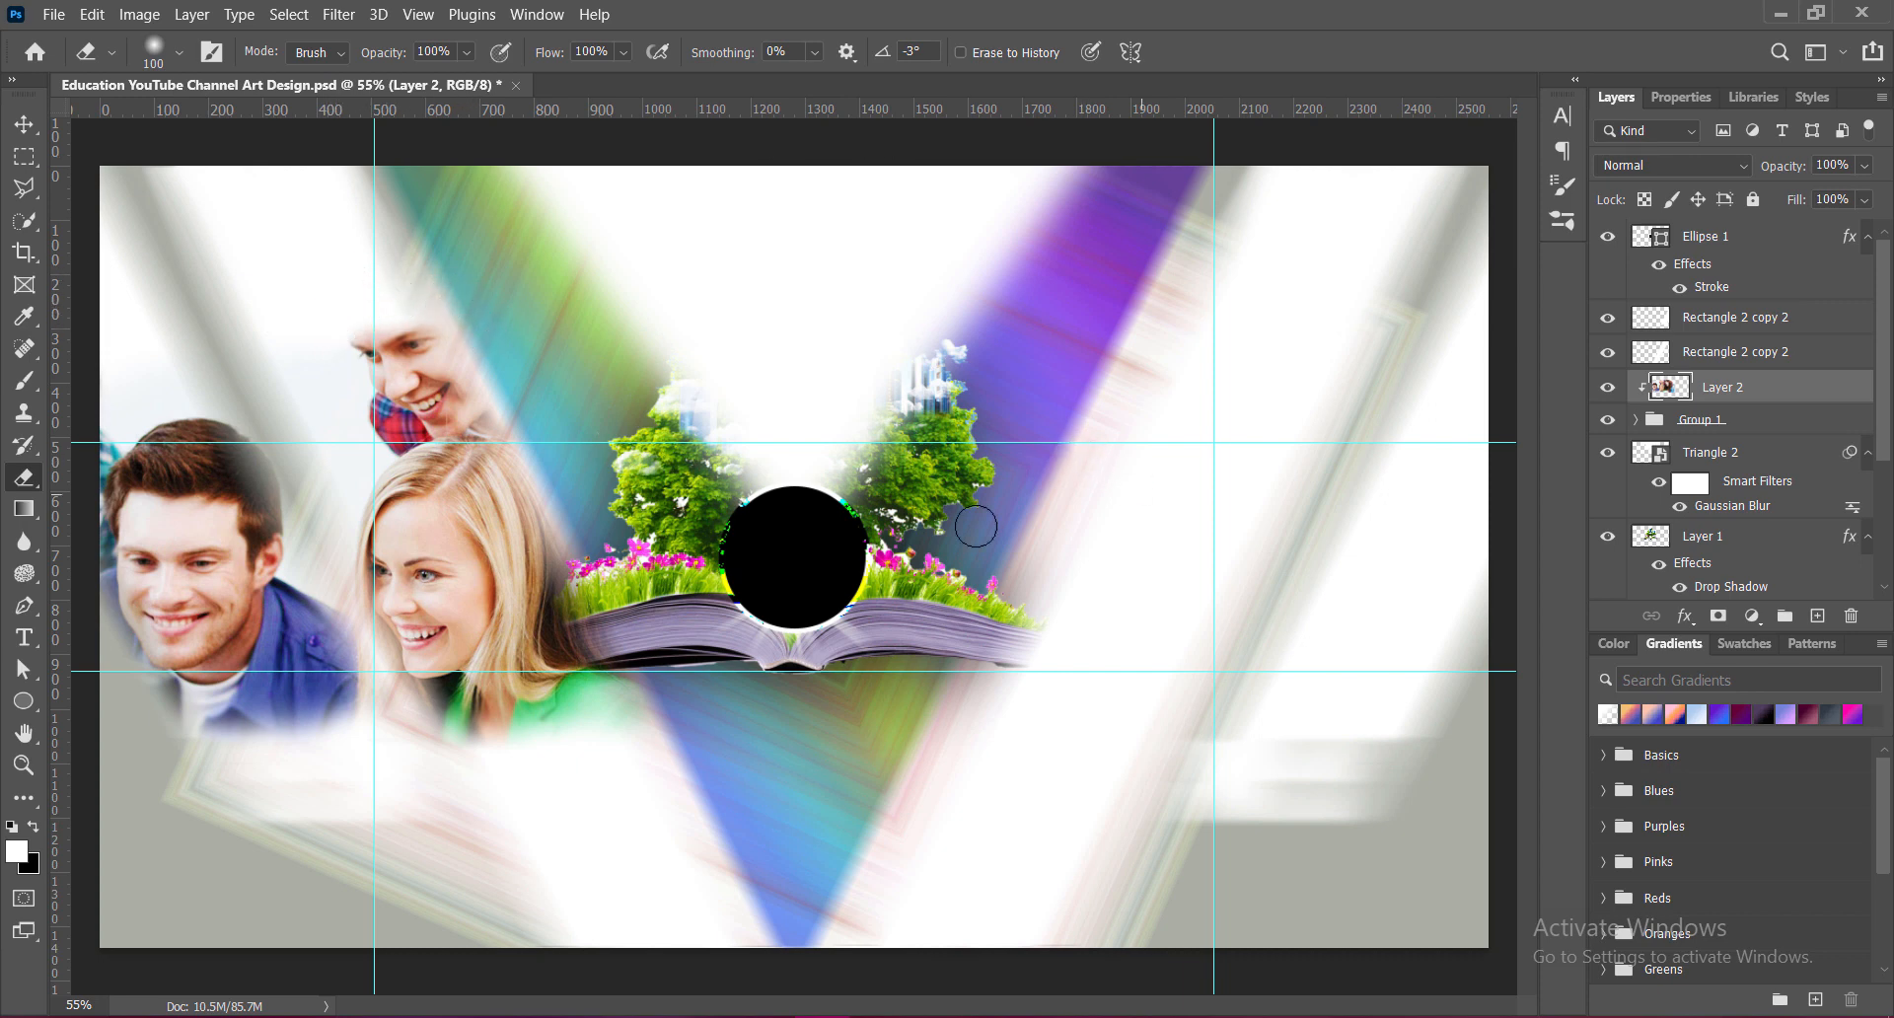
key("v")
key("ctrl+s")
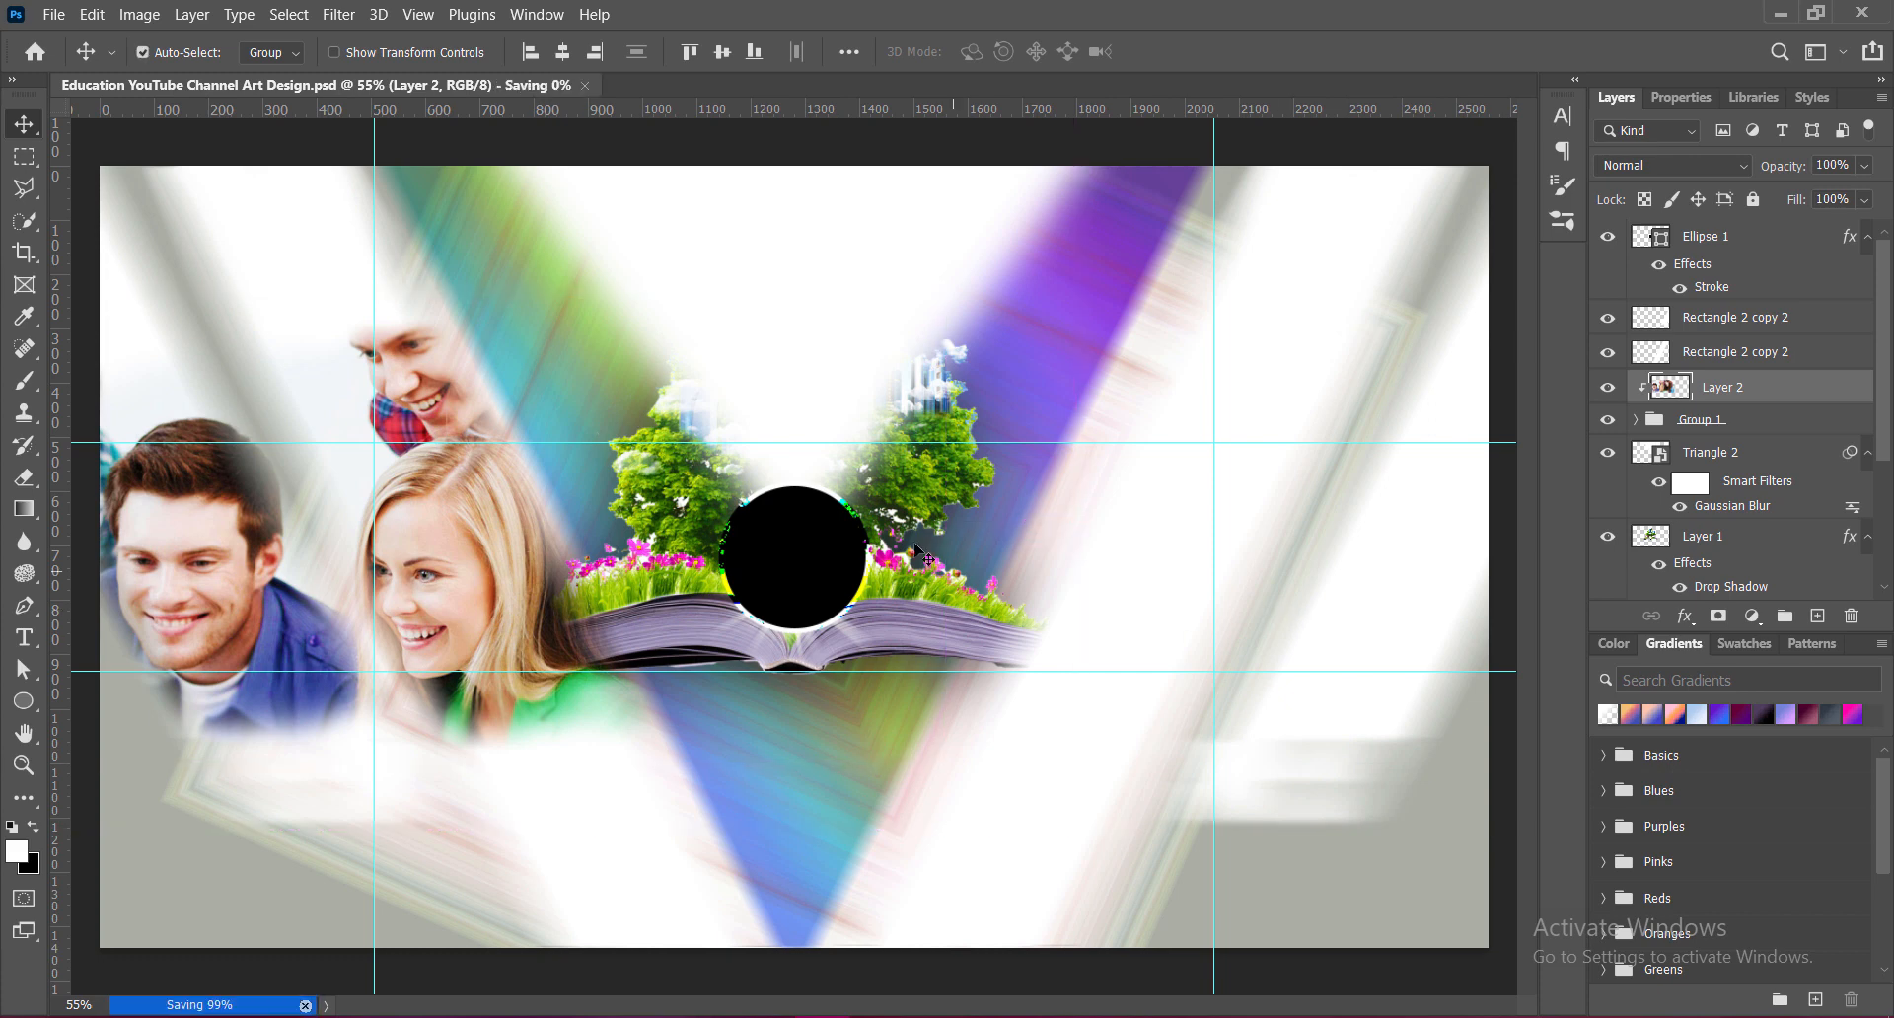
Step: Paste the exam students photo above the Rectangle 2 copy 2 layers, place it over the canvas centre-right, and set its Vibrance to +84
key("ctrl+v")
left_click_drag(1258, 547, 1172, 547)
left_click(139, 13)
mouse_move(247, 72)
left_click(425, 174)
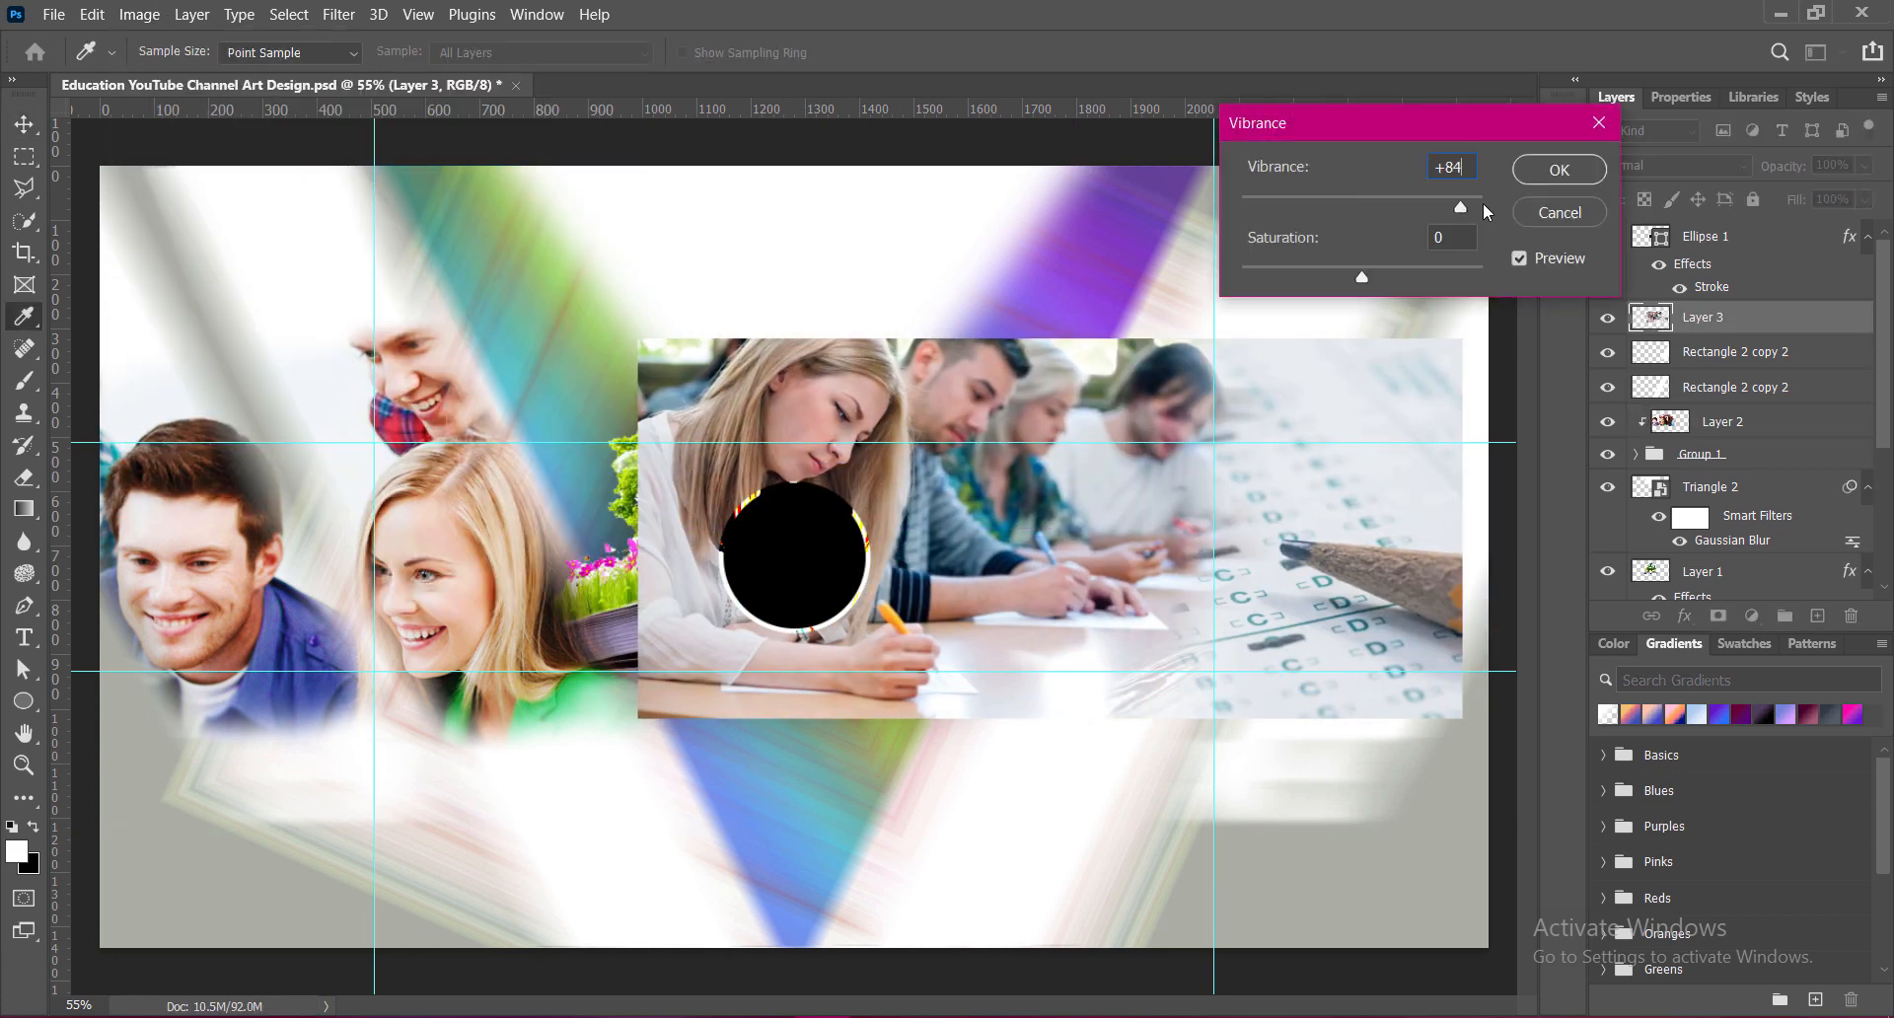
left_click(1559, 170)
Step: Set the exam photo's contrast to 21 and apply the Increase Saturation preset of Hue/Saturation, with saturation +10
left_click(139, 14)
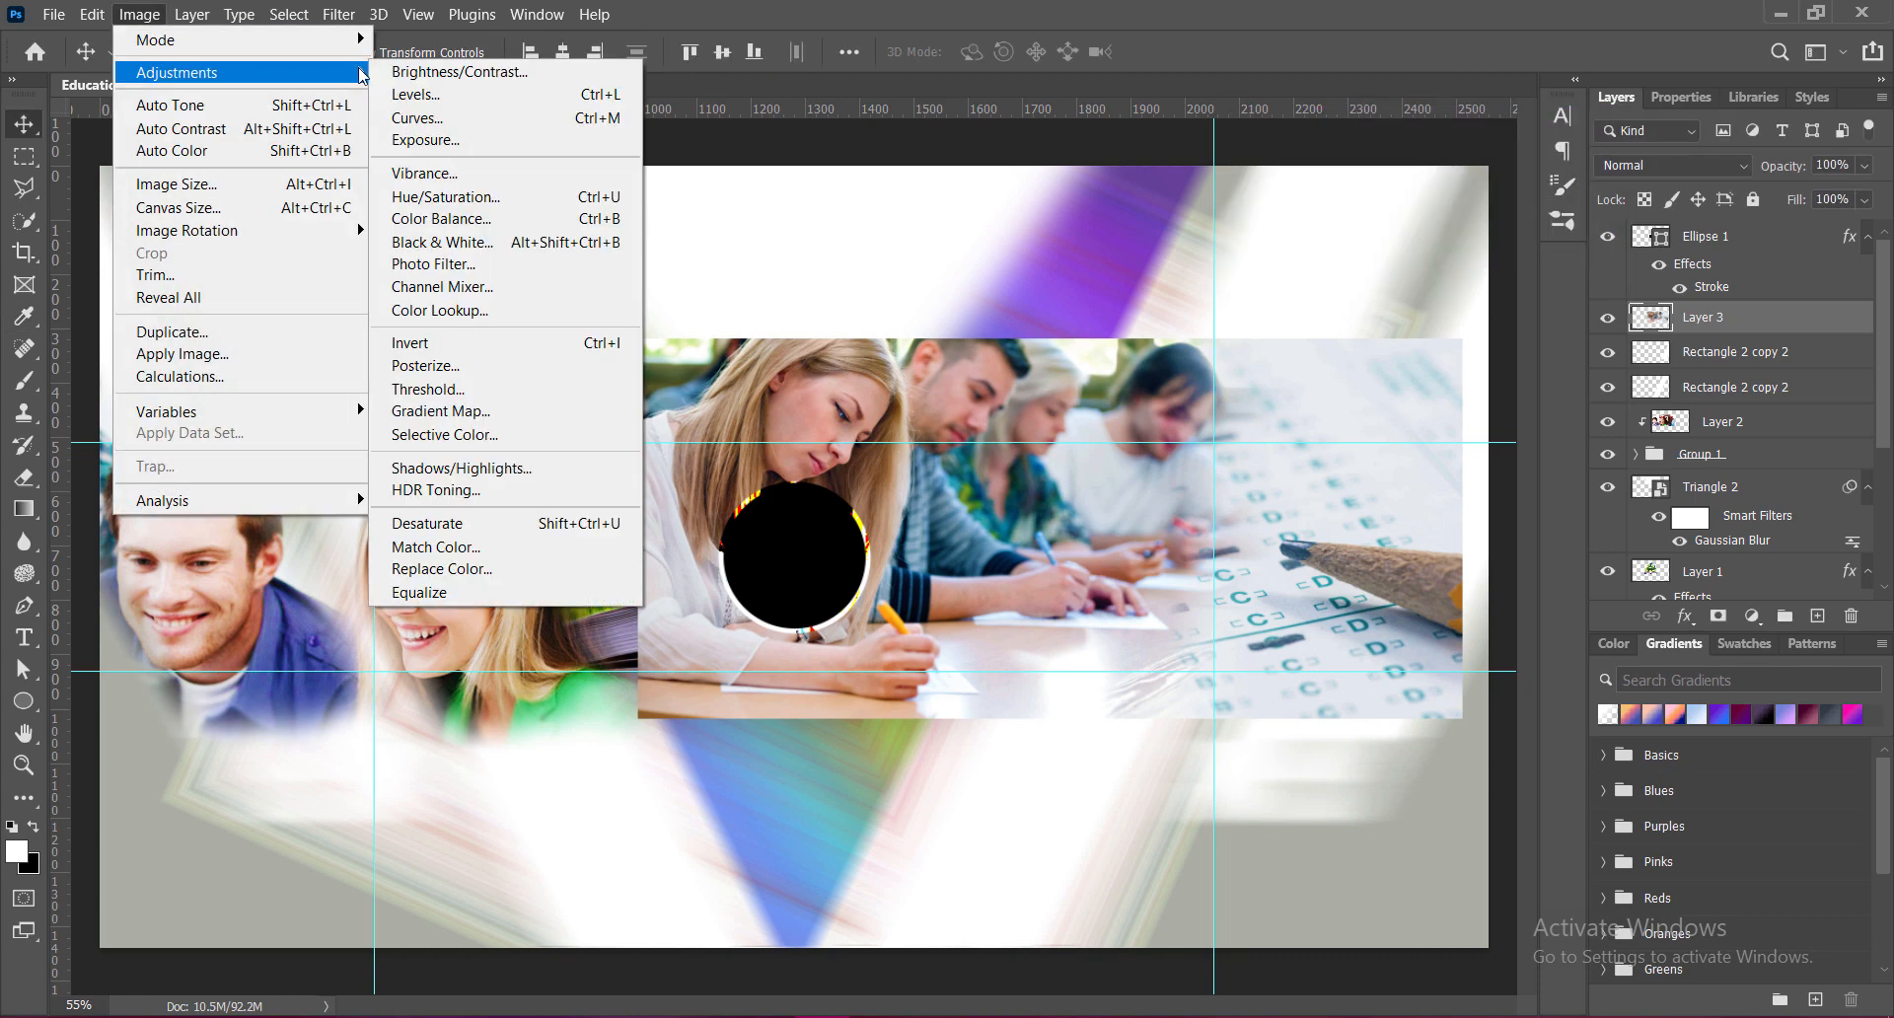
left_click(414, 72)
key("Return")
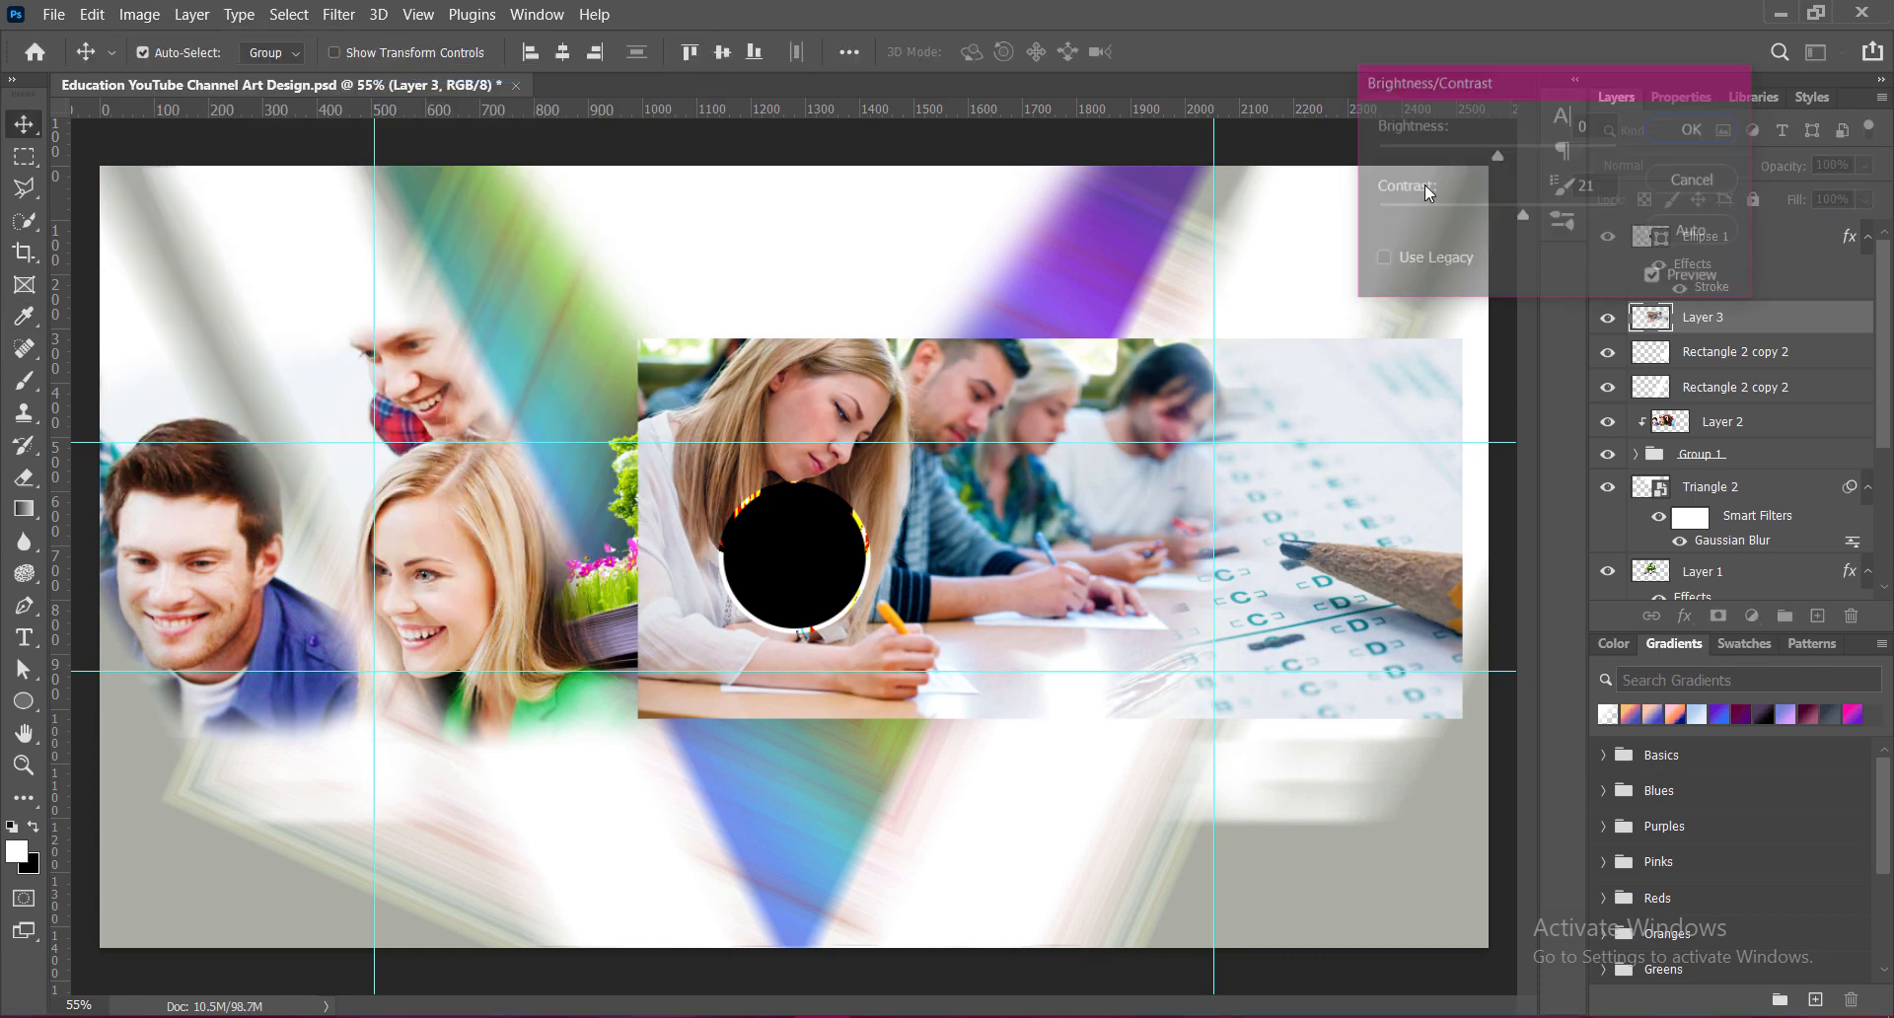
left_click(139, 14)
left_click(424, 195)
left_click(1517, 198)
left_click(1413, 313)
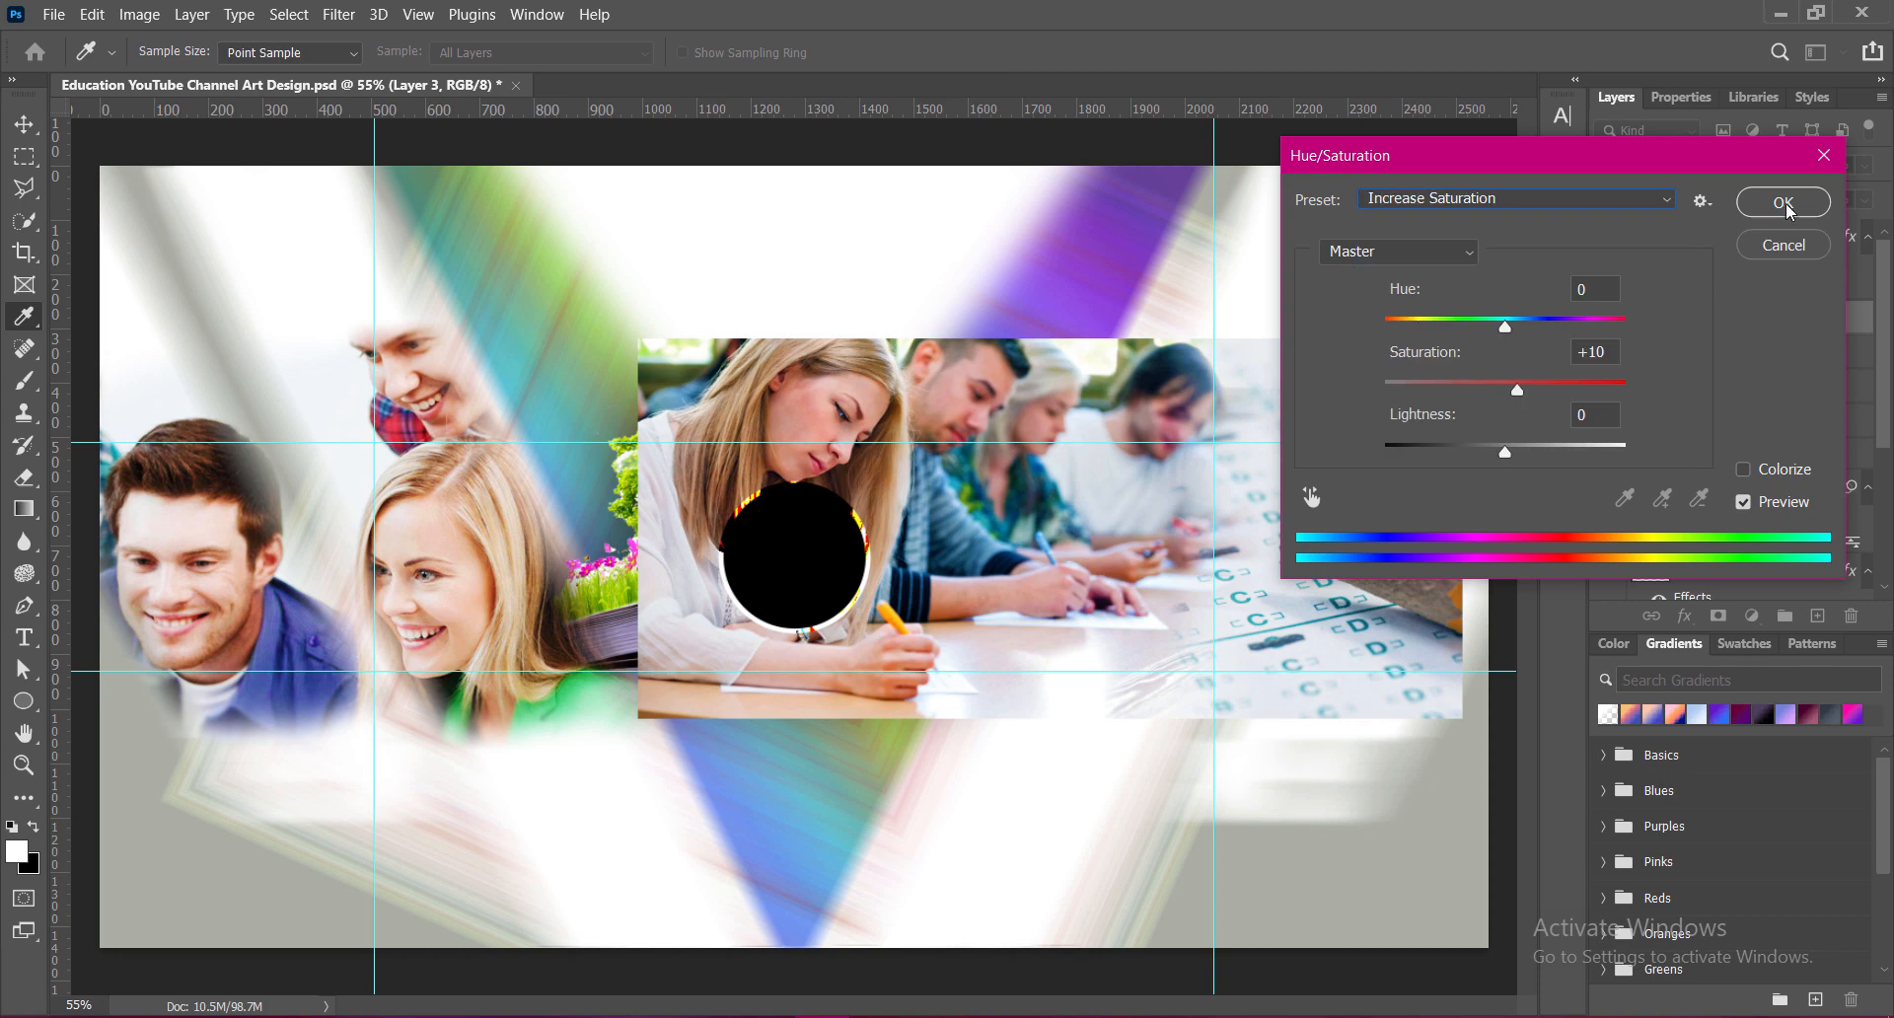
left_click(1784, 201)
Step: Brighten the exam students photo by raising the midpoint of its RGB curve slightly
left_click(139, 14)
mouse_move(361, 75)
left_click(414, 118)
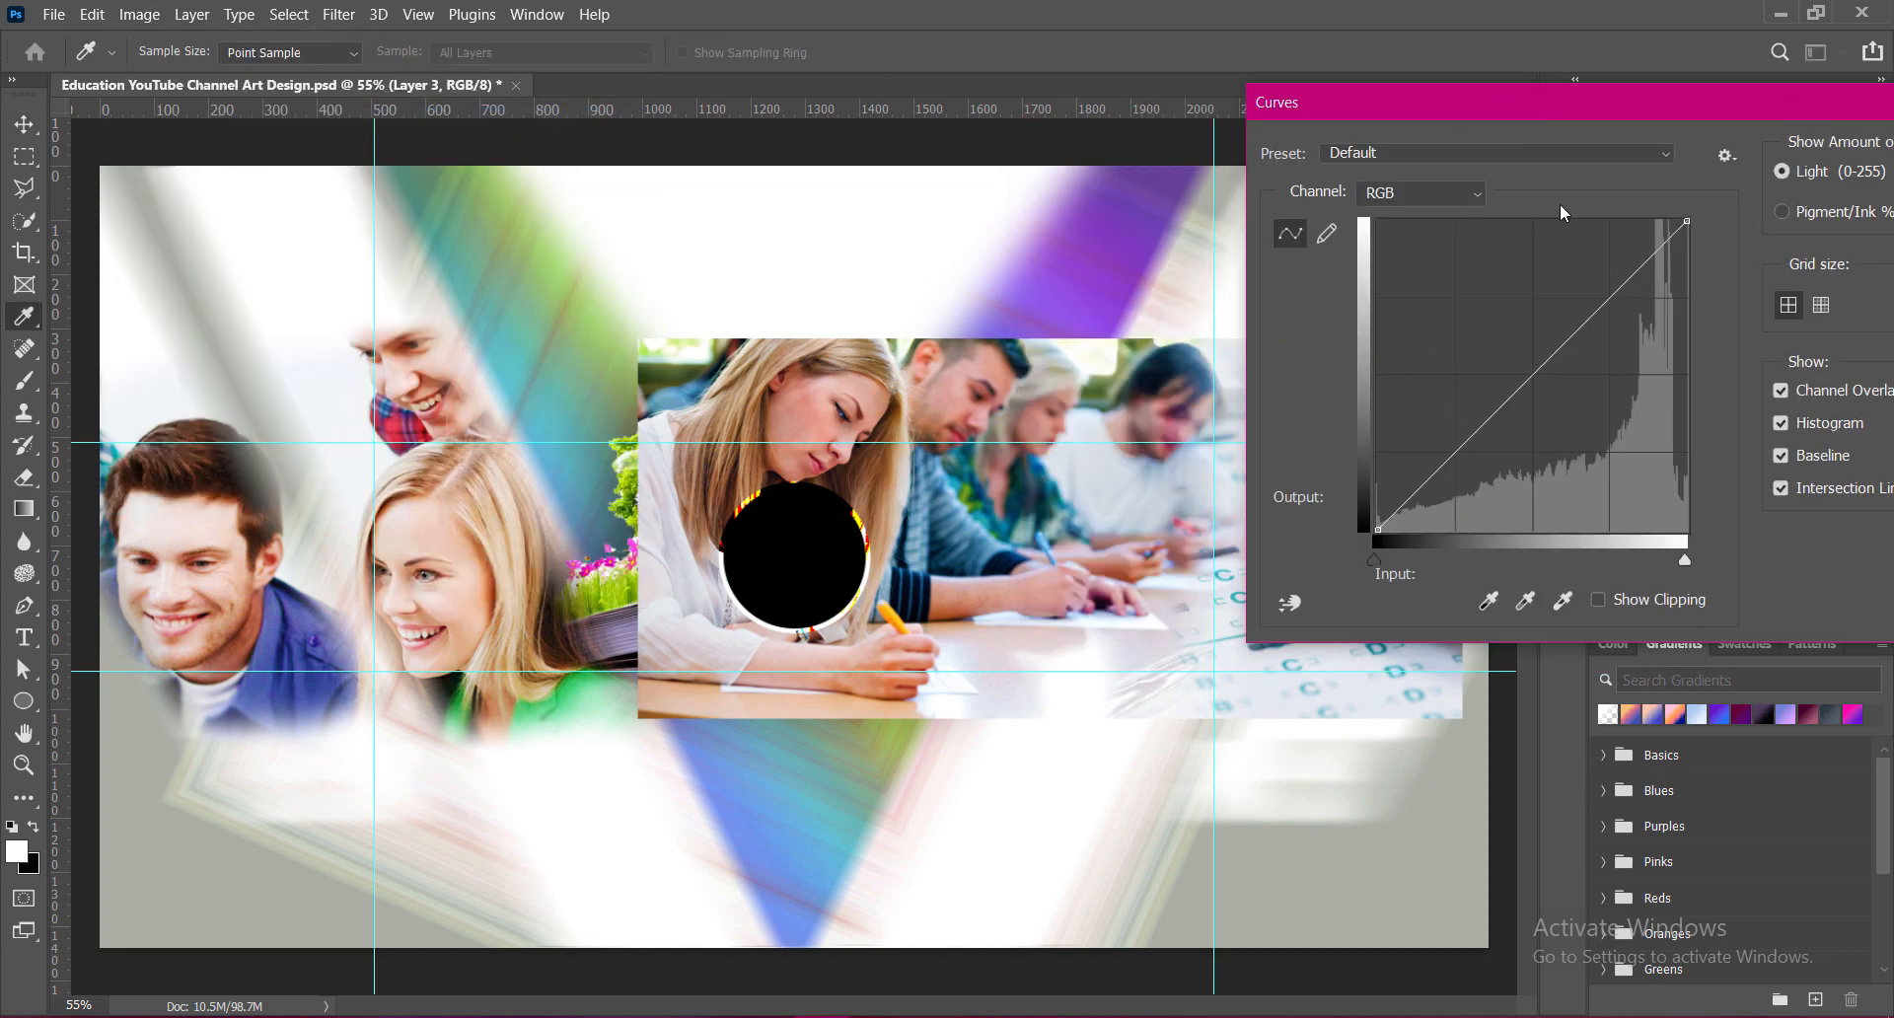
left_click_drag(1539, 369, 1539, 353)
left_click_drag(1622, 113, 1128, 125)
left_click(1528, 161)
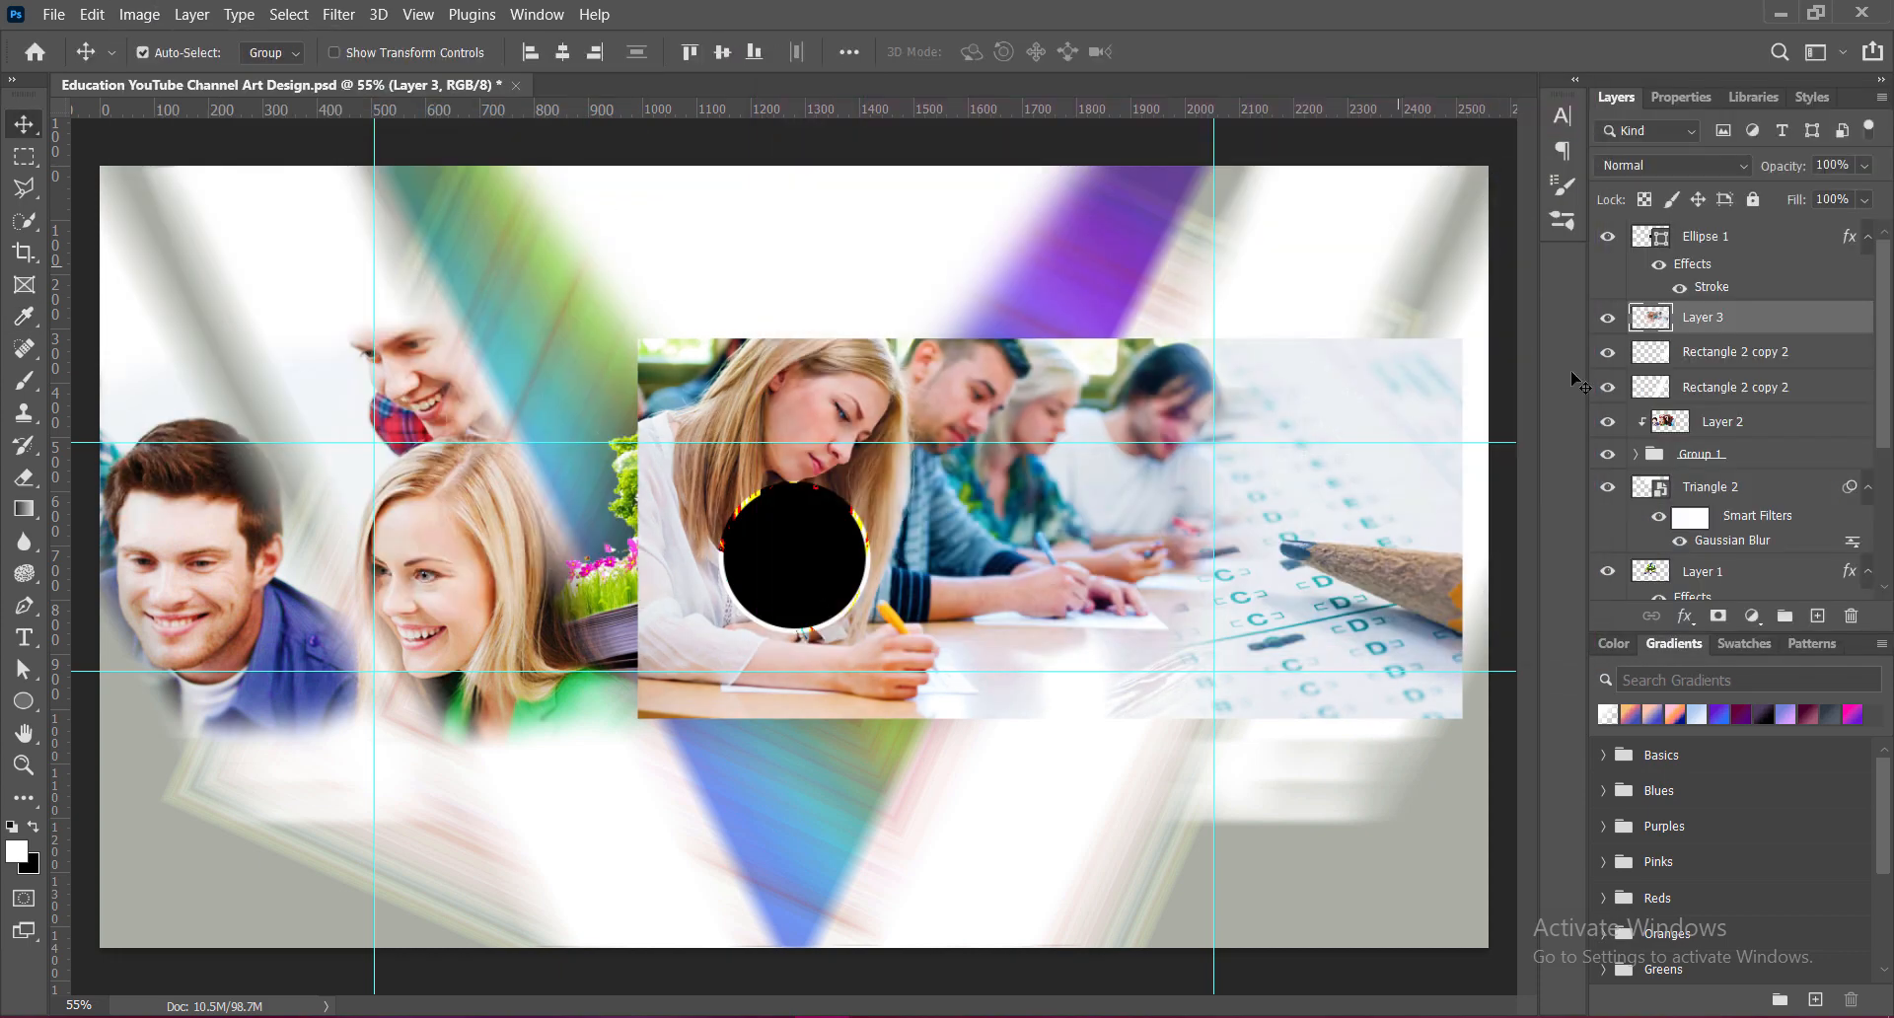
Step: Group the two Rectangle 2 copy 2 layers and clip the exam students photo to that group
left_click(1766, 355)
left_click(1796, 388, "shift")
key("ctrl+g")
left_click(1726, 317)
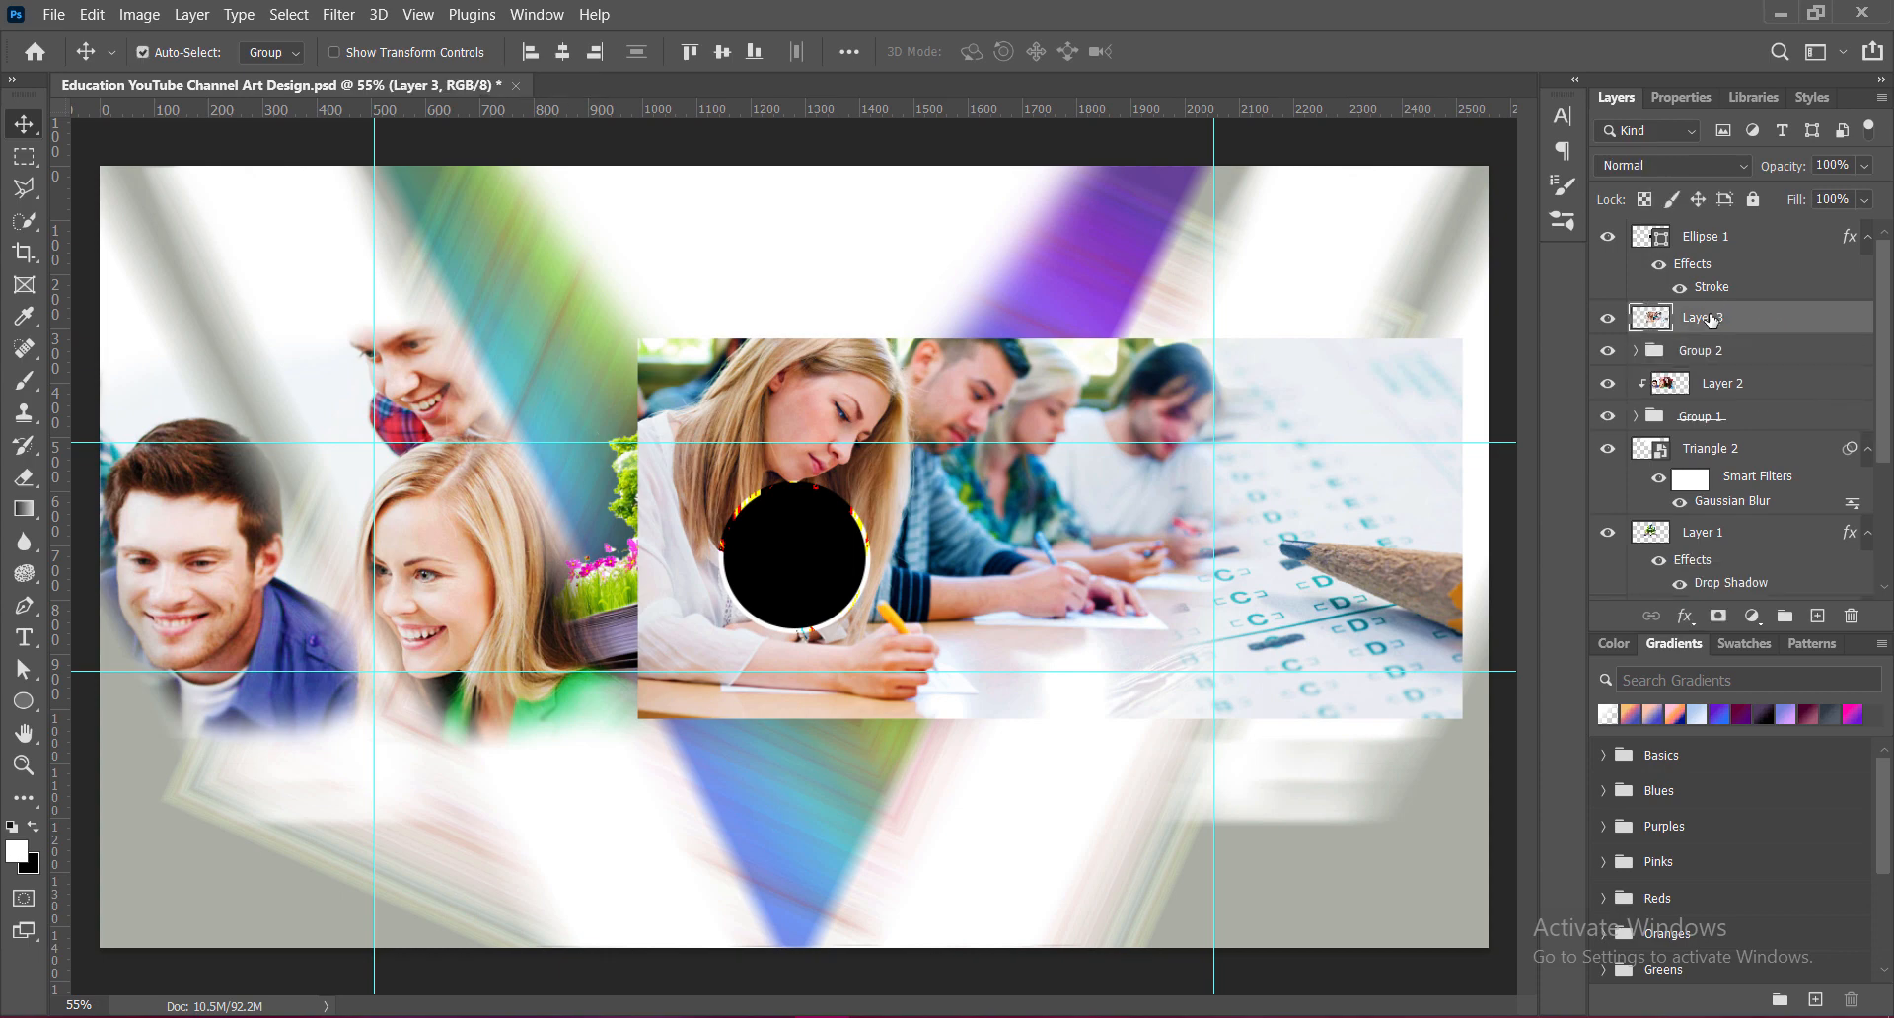
right_click(1739, 316)
left_click(1501, 486)
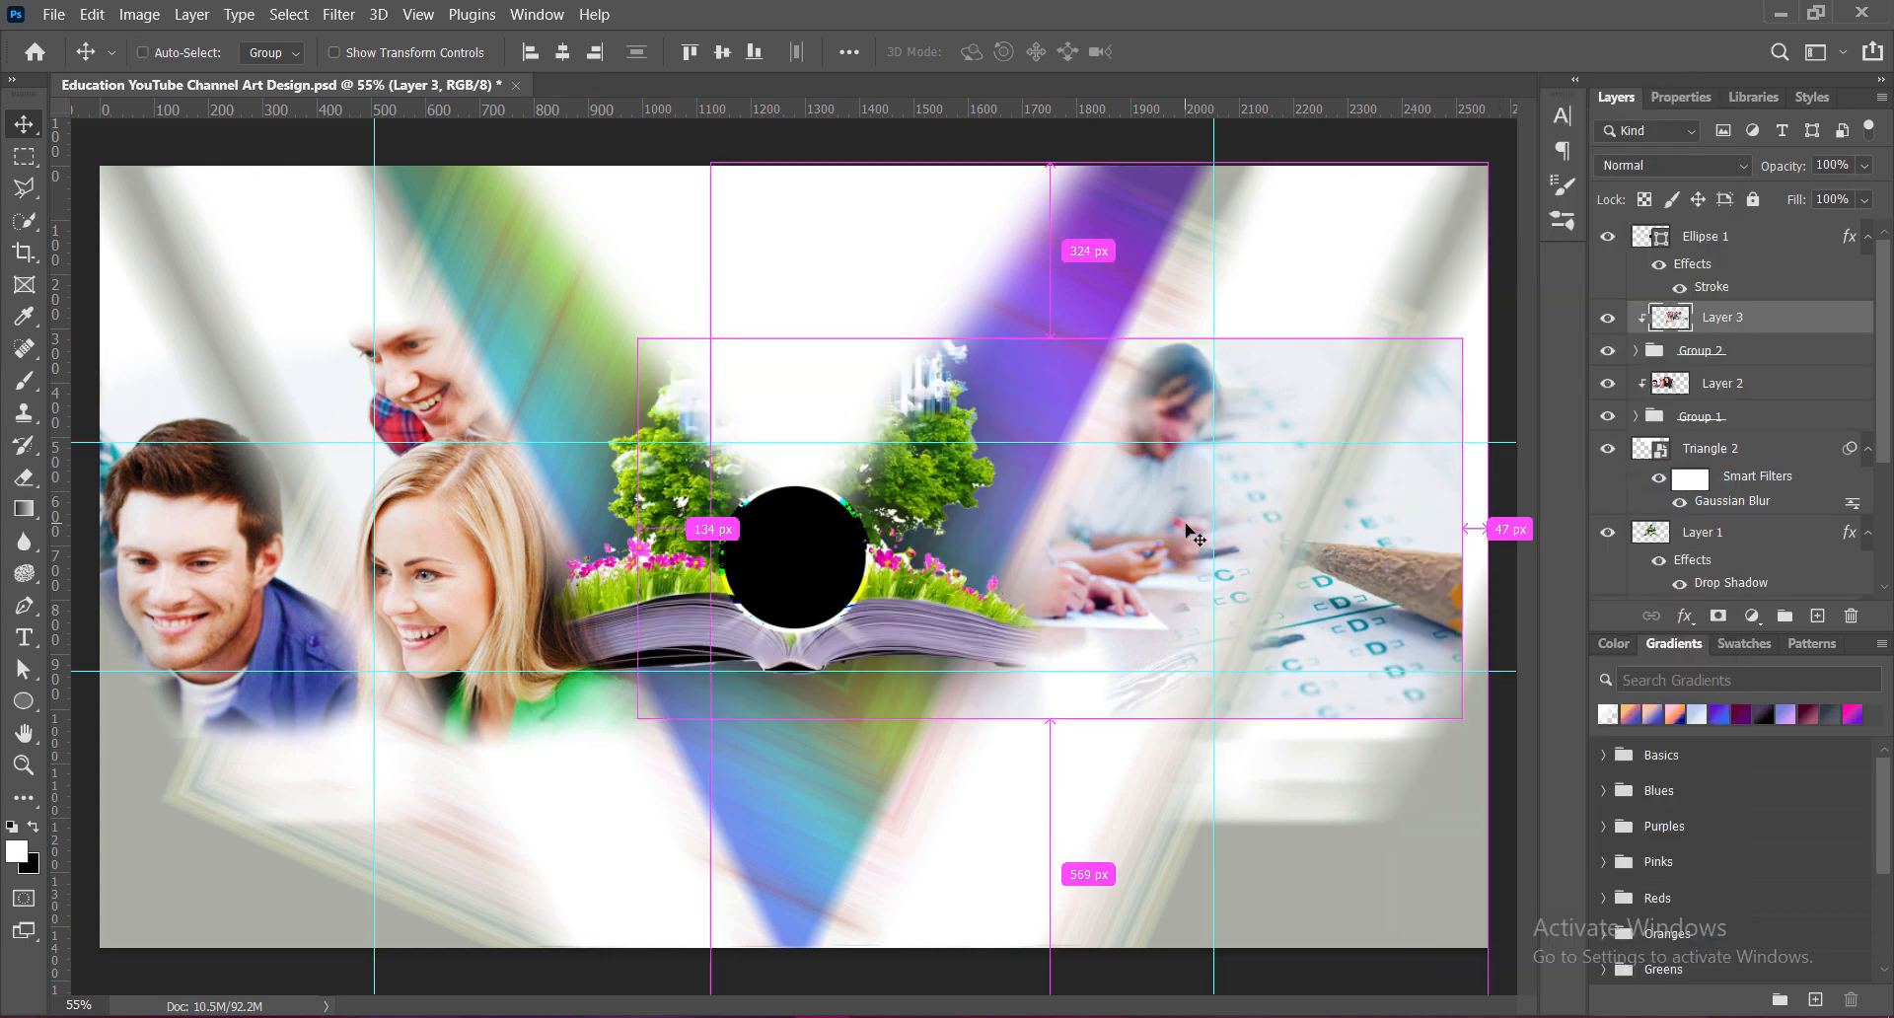
Step: Scale and position the exam photo across the right side of the artwork, its upper edge on the upper guide, and save the document
key("ctrl+t")
left_click_drag(1071, 547, 1211, 575)
left_click_drag(1192, 366, 1217, 229)
left_click_drag(1154, 542, 1365, 610)
left_click_drag(1171, 544, 1240, 551)
left_click_drag(1477, 298, 1478, 373)
left_click_drag(1408, 574, 1310, 580)
left_click_drag(1379, 378, 1382, 436)
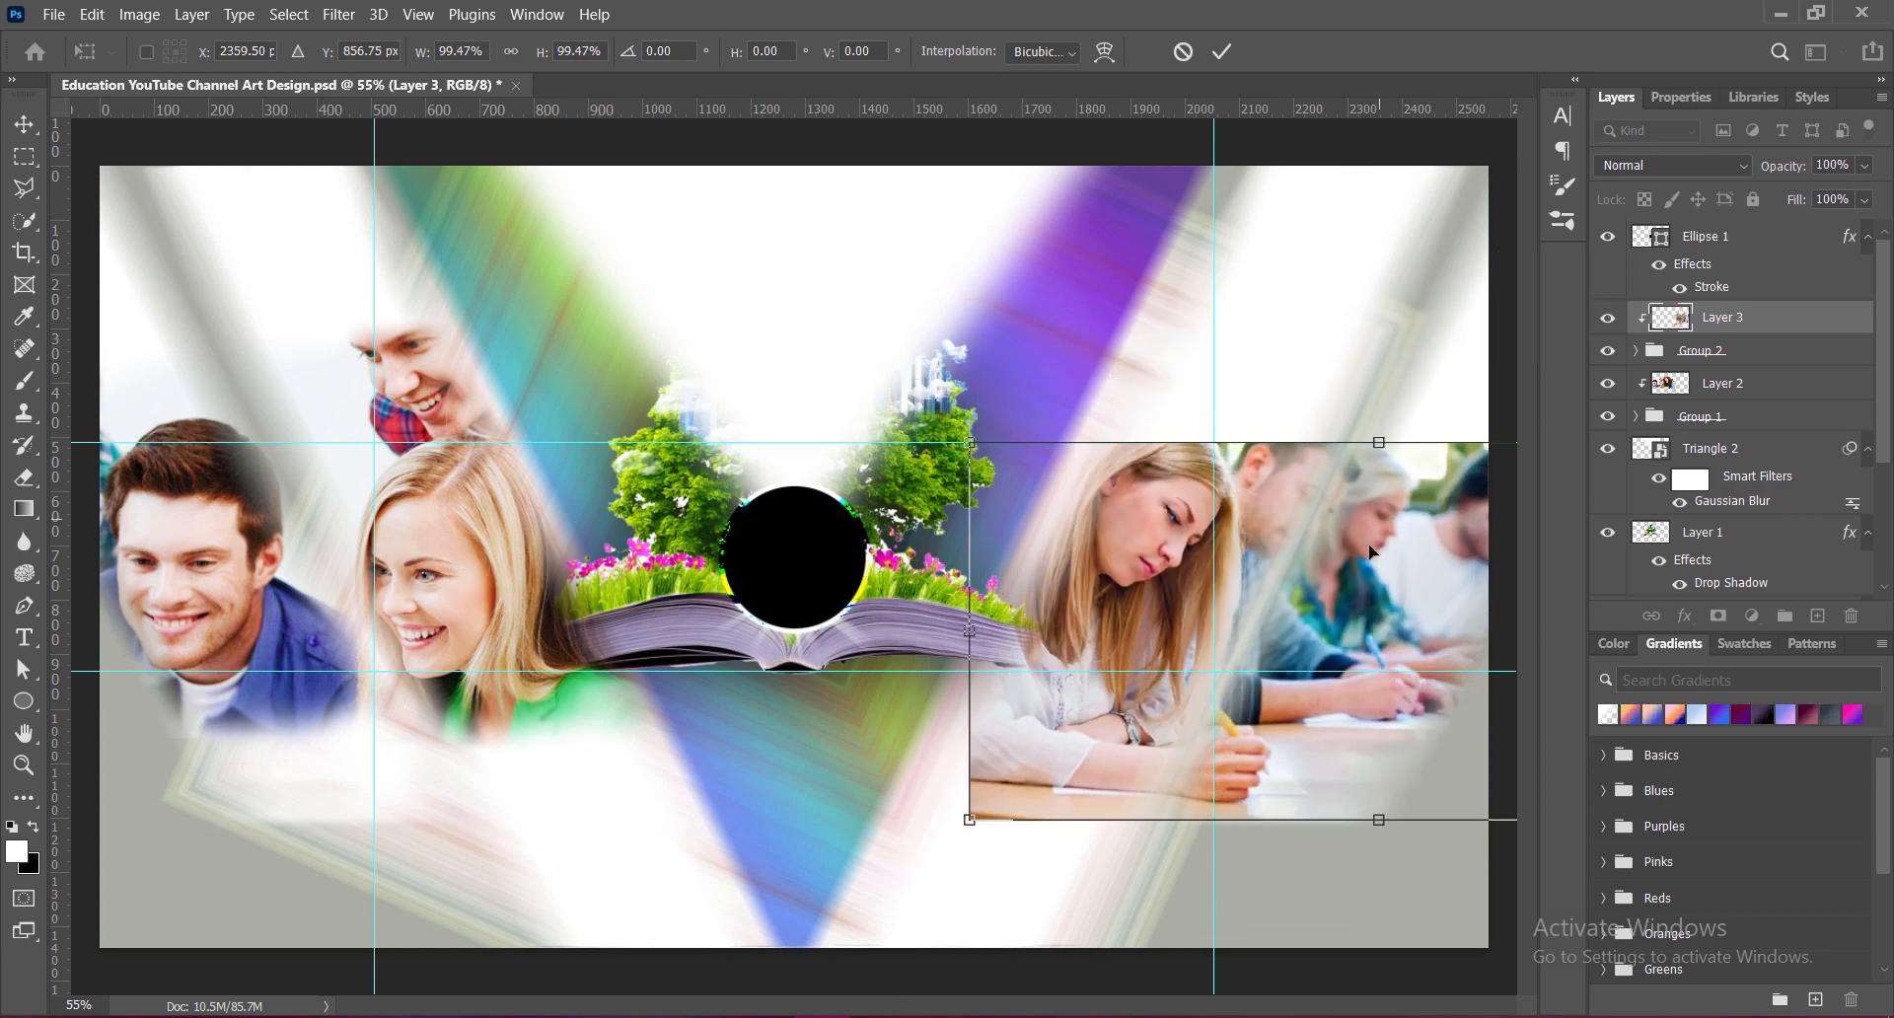
mouse_move(1348, 591)
left_mouse_down()
mouse_move(1301, 513)
mouse_move(1325, 590)
mouse_move(1419, 592)
mouse_move(1352, 593)
mouse_move(1373, 593)
left_mouse_up()
left_click_drag(1310, 819, 1312, 782)
mouse_move(1119, 734)
left_mouse_down()
mouse_move(1123, 715)
mouse_move(1101, 732)
left_mouse_up()
left_click_drag(1379, 598, 1382, 599)
key("Return")
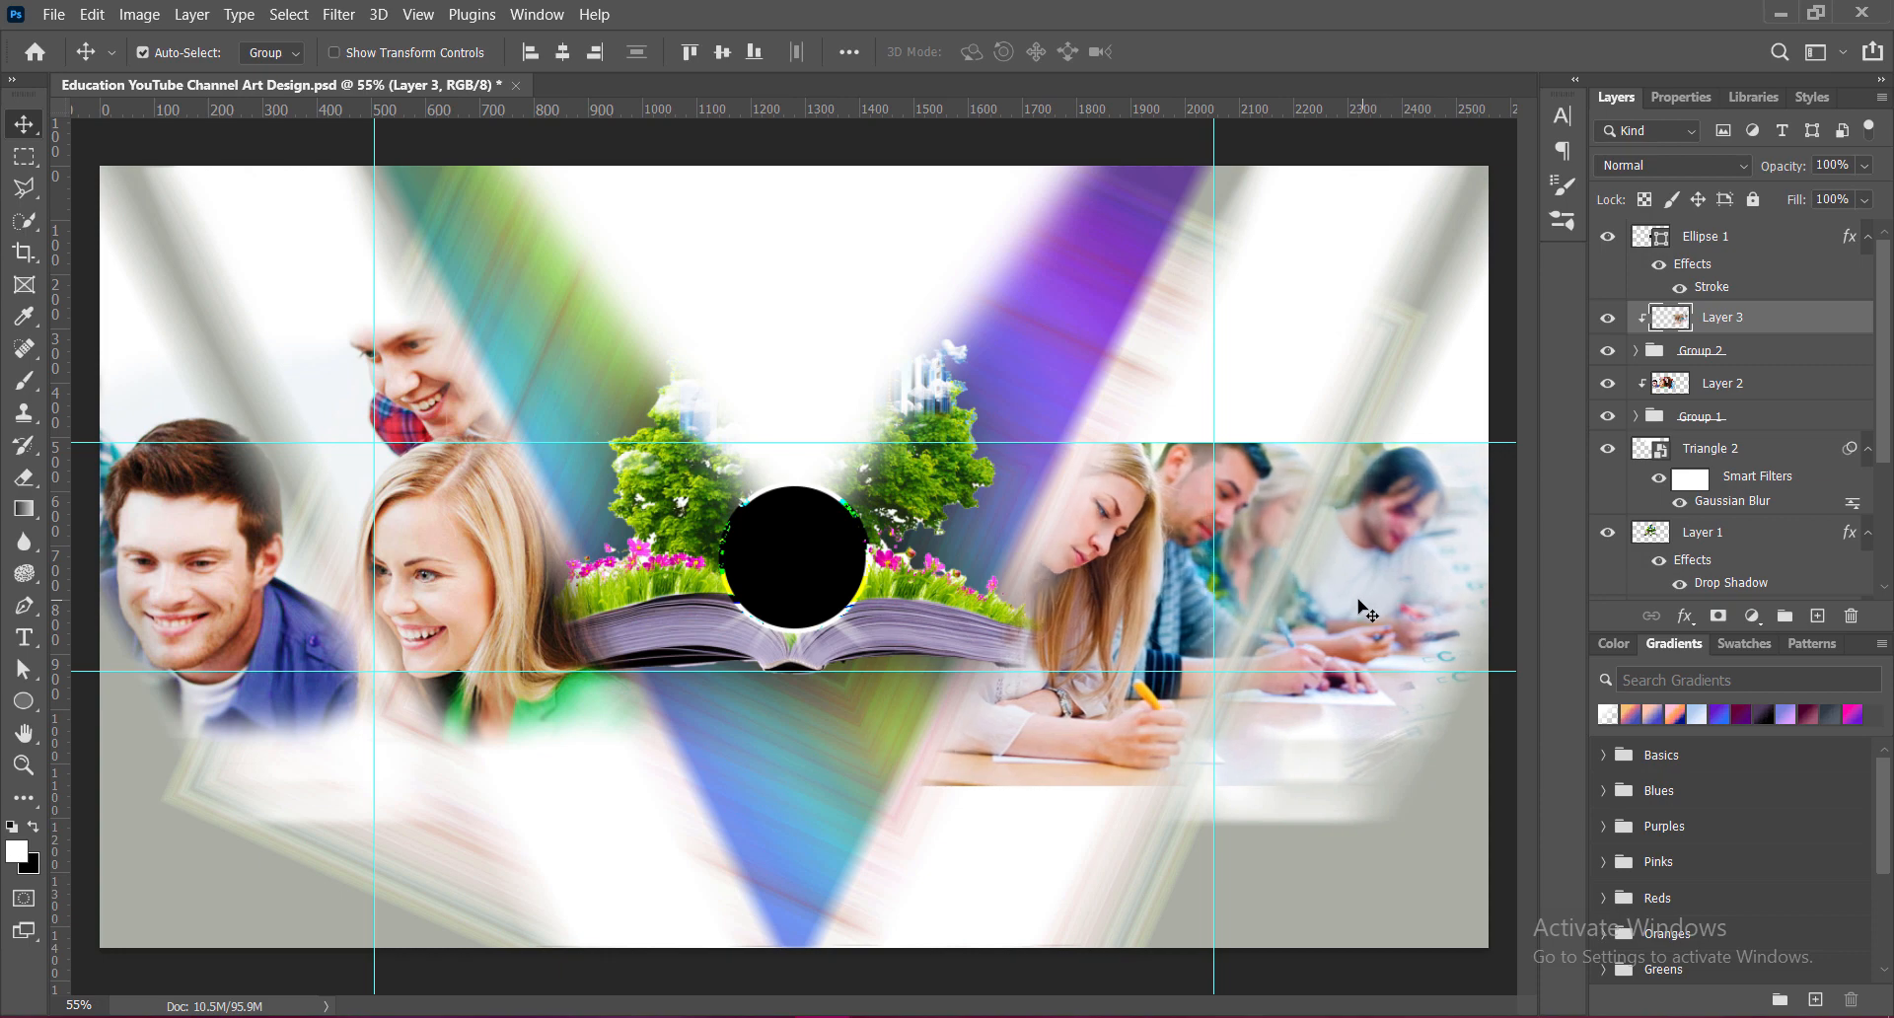
key("ctrl+s")
Step: Fade out the lower edge of the exam students photo using a soft Eraser at size 175
left_click(24, 482)
key("bracketright")
key("bracketright")
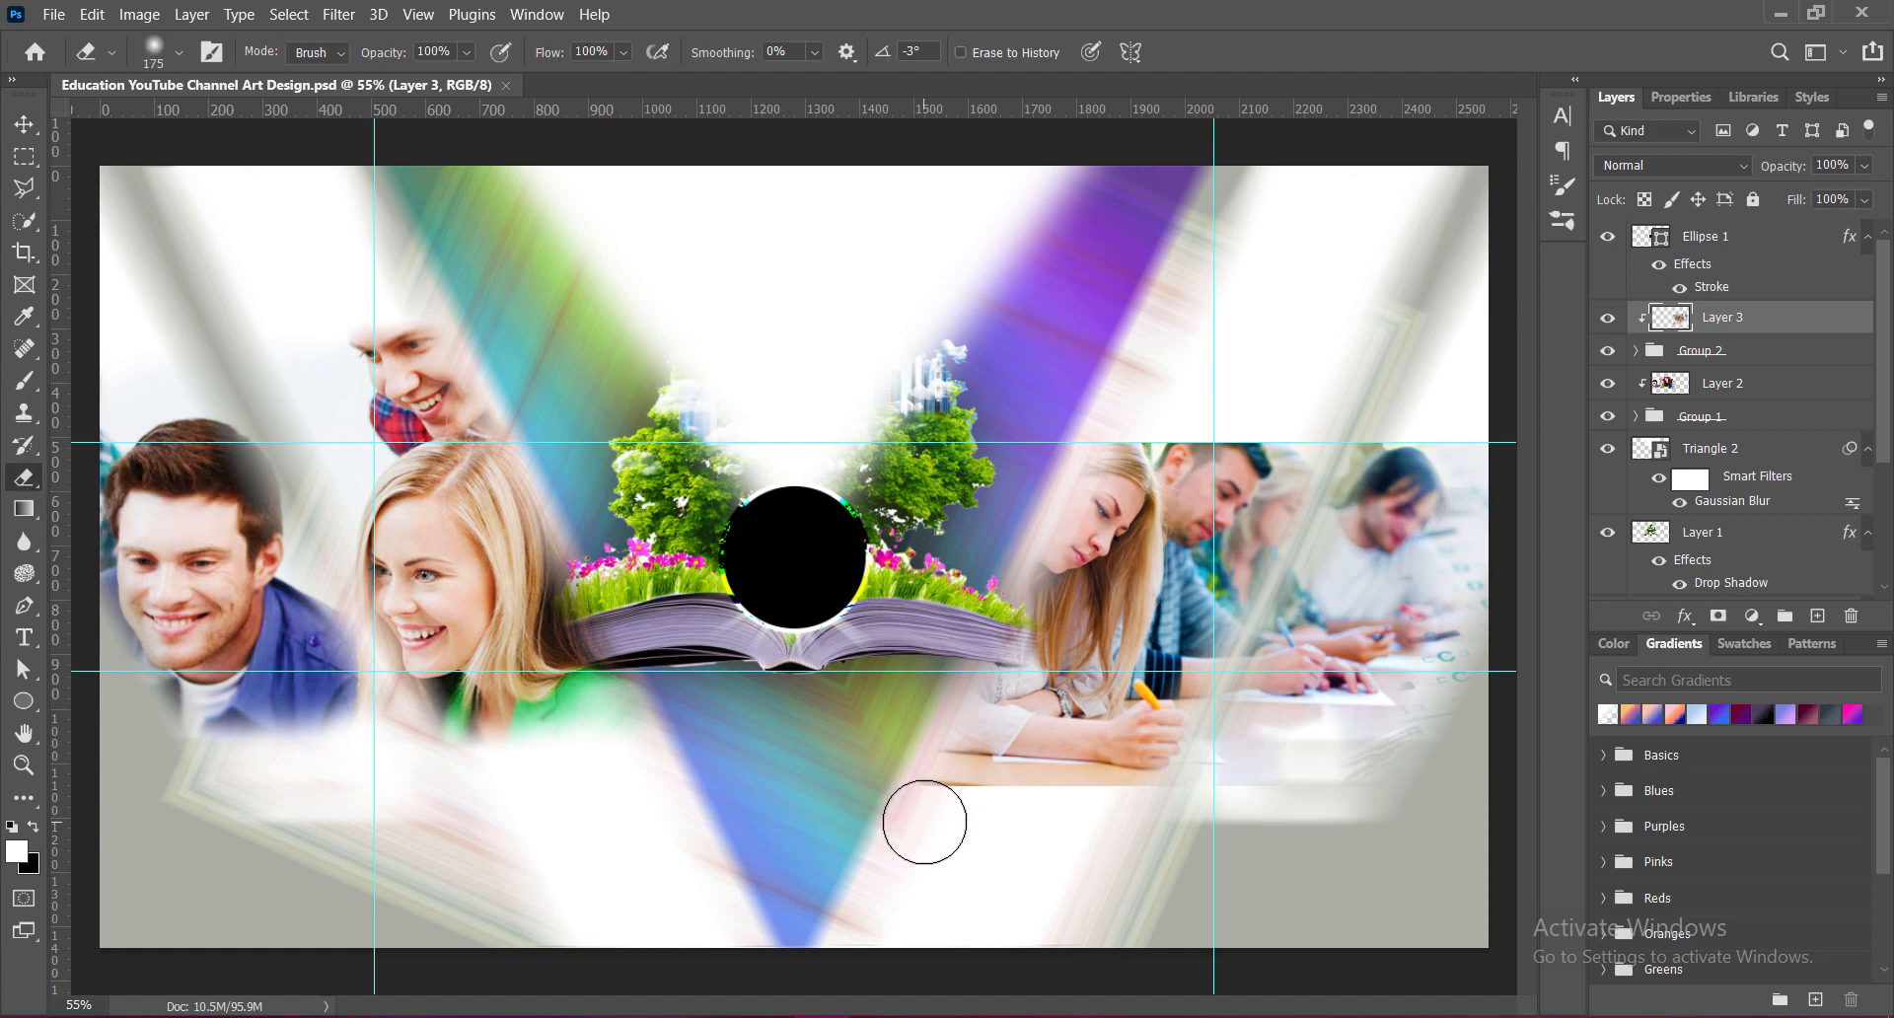
left_click(901, 799)
mouse_move(966, 805)
left_mouse_down()
mouse_move(1189, 818)
mouse_move(967, 818)
left_mouse_up()
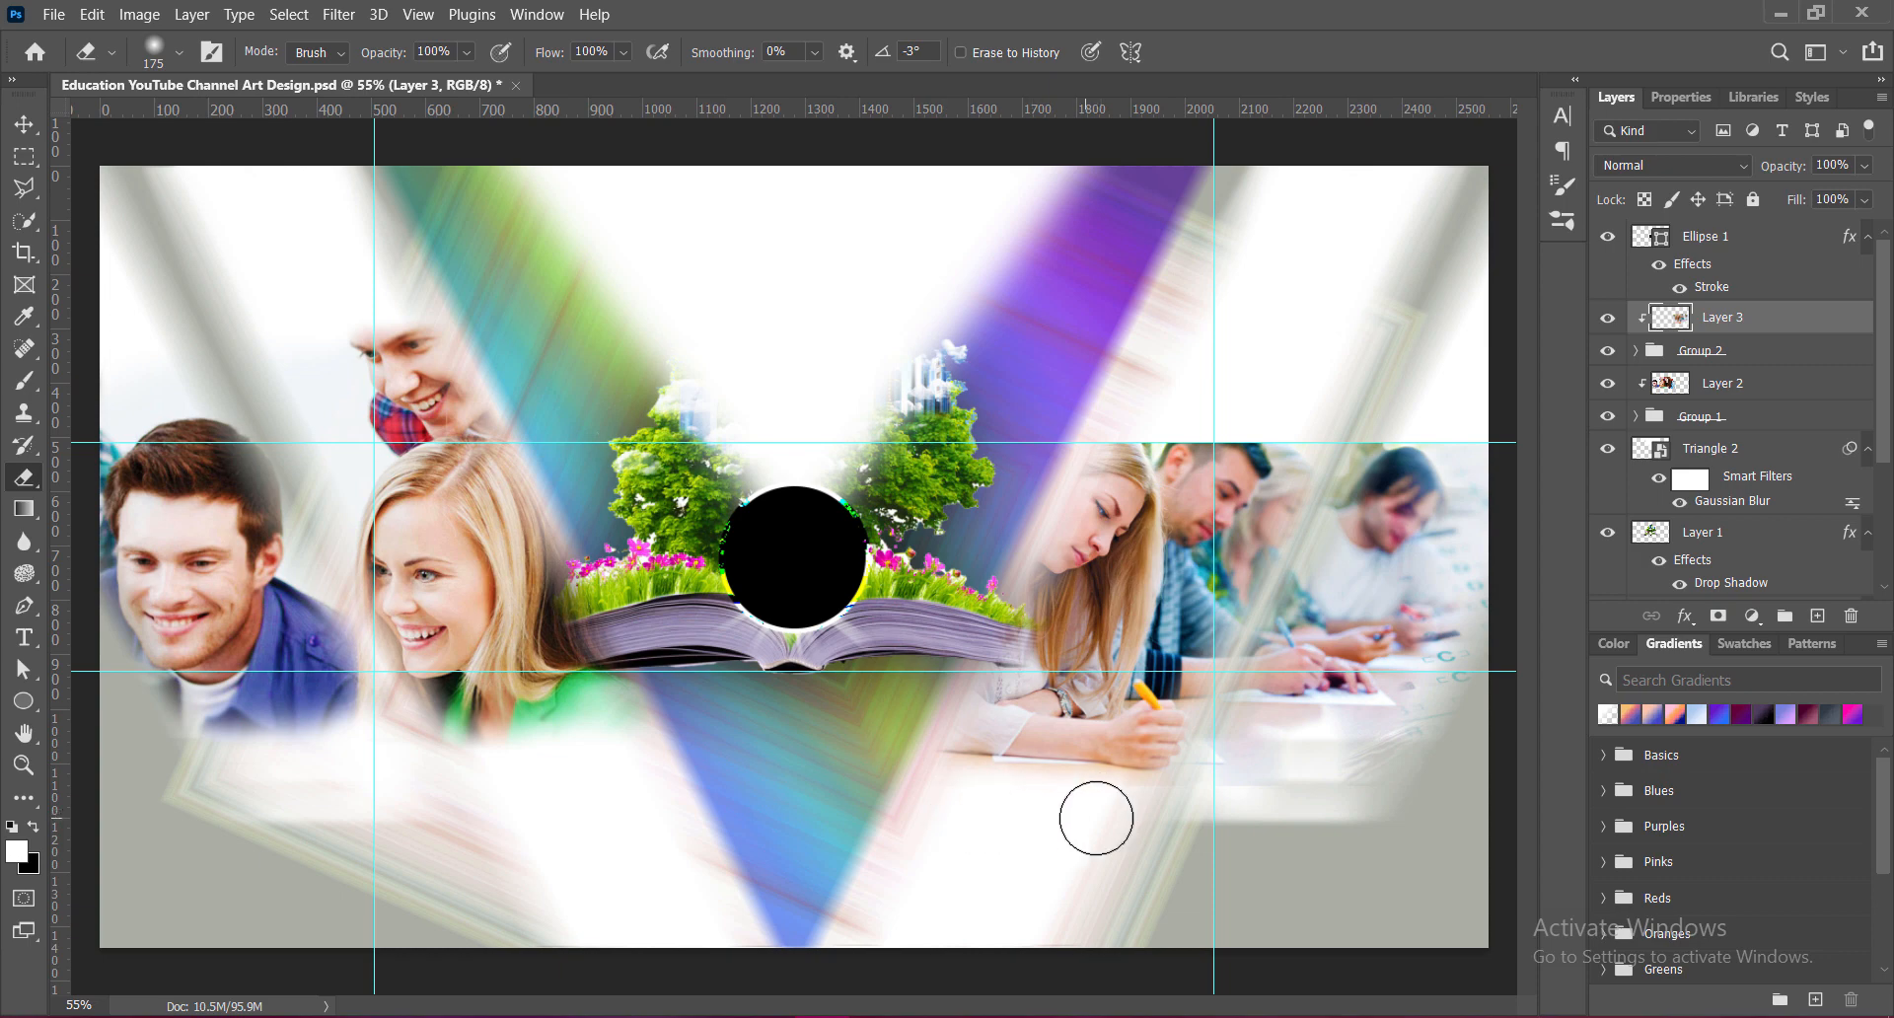
Step: Select Group 2, the exam photo's clipping group, and nudge it down a few pixels
key("v")
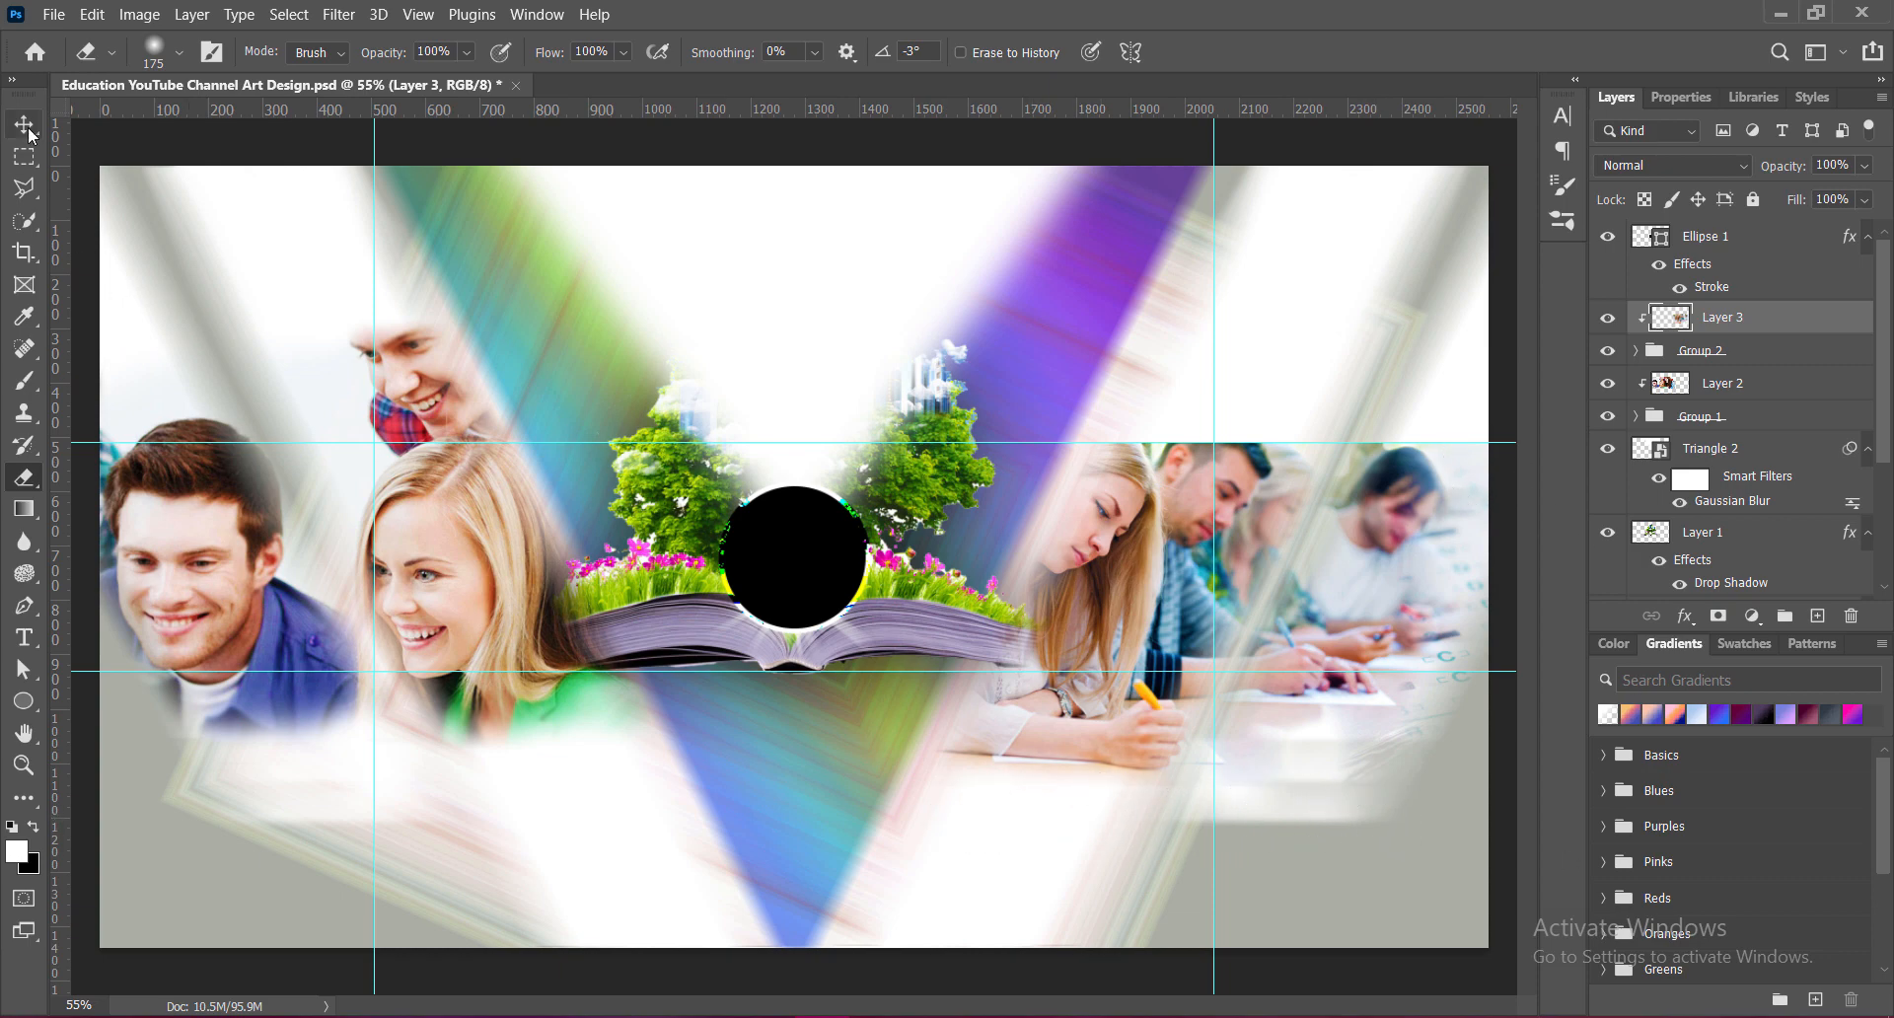
left_click(1118, 560)
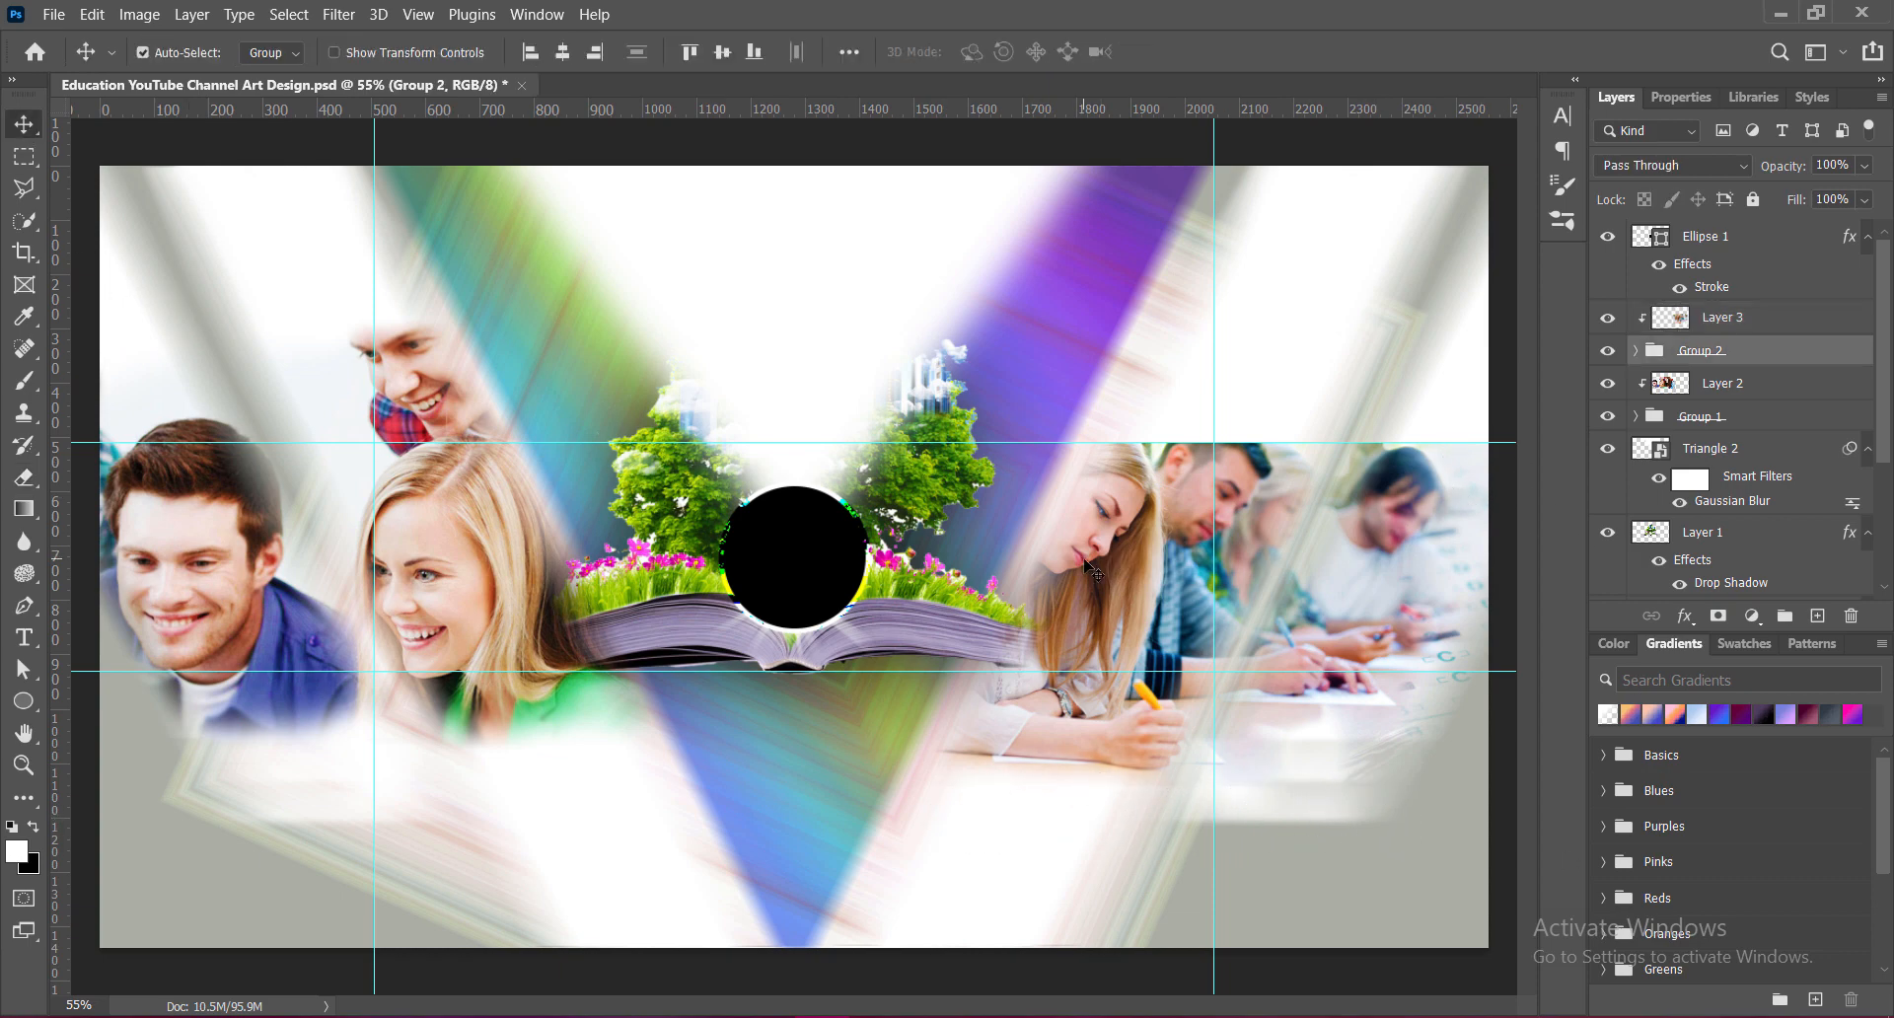
key("Down")
key("Down")
key("Down")
key("Down")
key("Down")
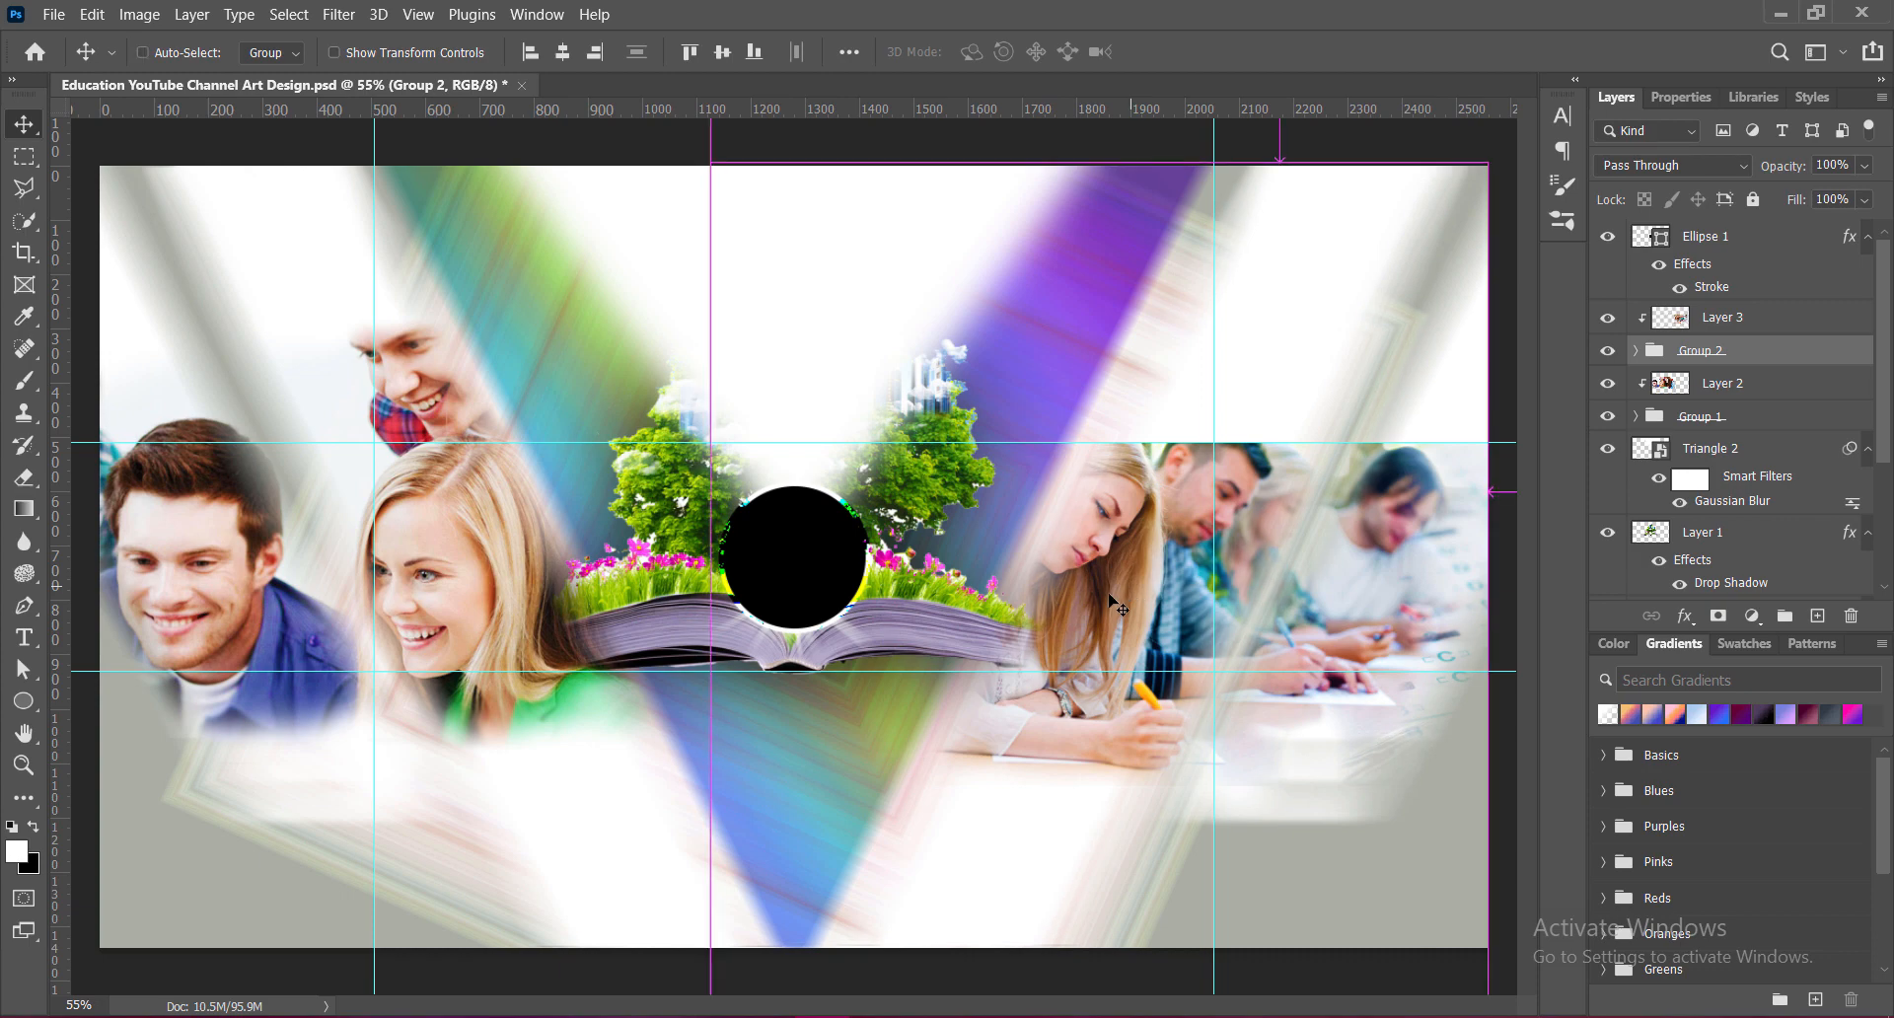
Step: Nudge the exam students photo on Layer 3 upward until its upper edge sits above the upper guide
left_click(1723, 319)
key("Up")
key("Up")
key("Up")
key("Up")
key("Up")
key("Up")
key("Up")
key("Up")
key("Up")
key("Up")
key("Up")
key("Up")
key("Up")
key("Up")
key("Up")
key("Up")
key("Up")
key("Up")
key("Up")
key("Up")
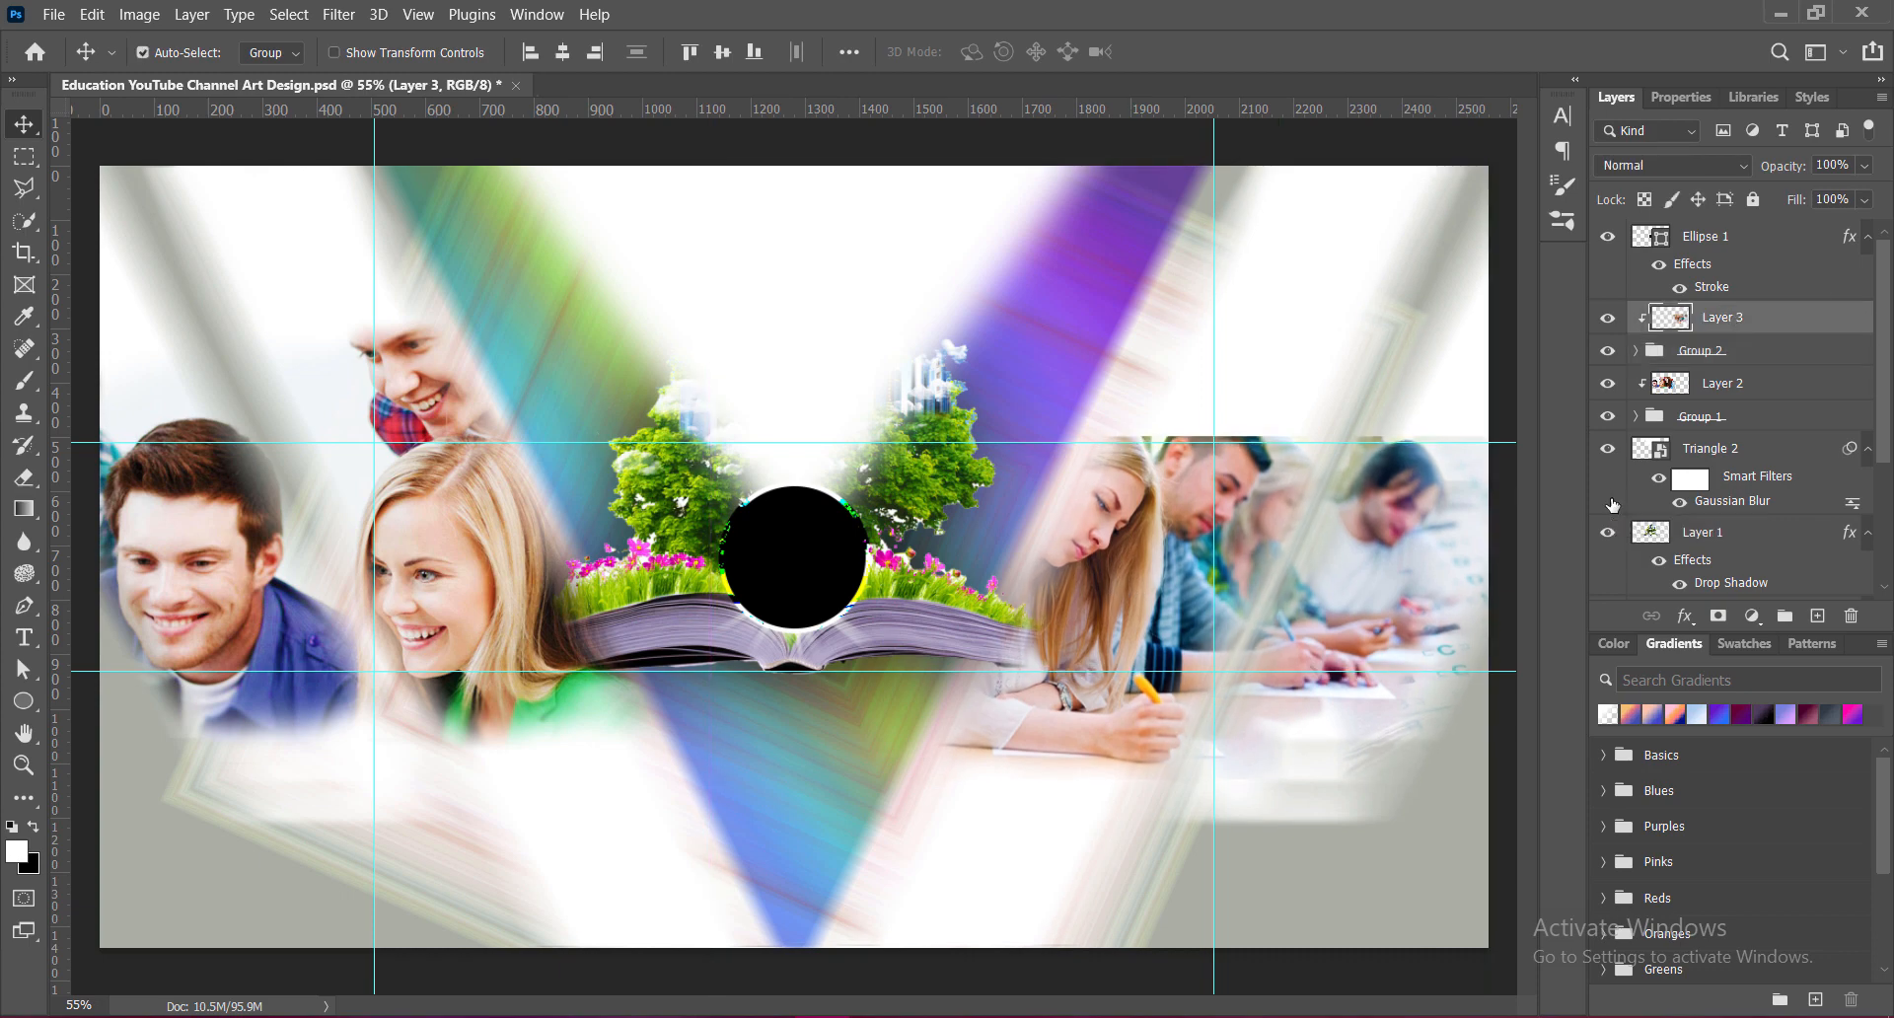
key("Down")
key("Down")
key("Down")
key("Down")
key("Down")
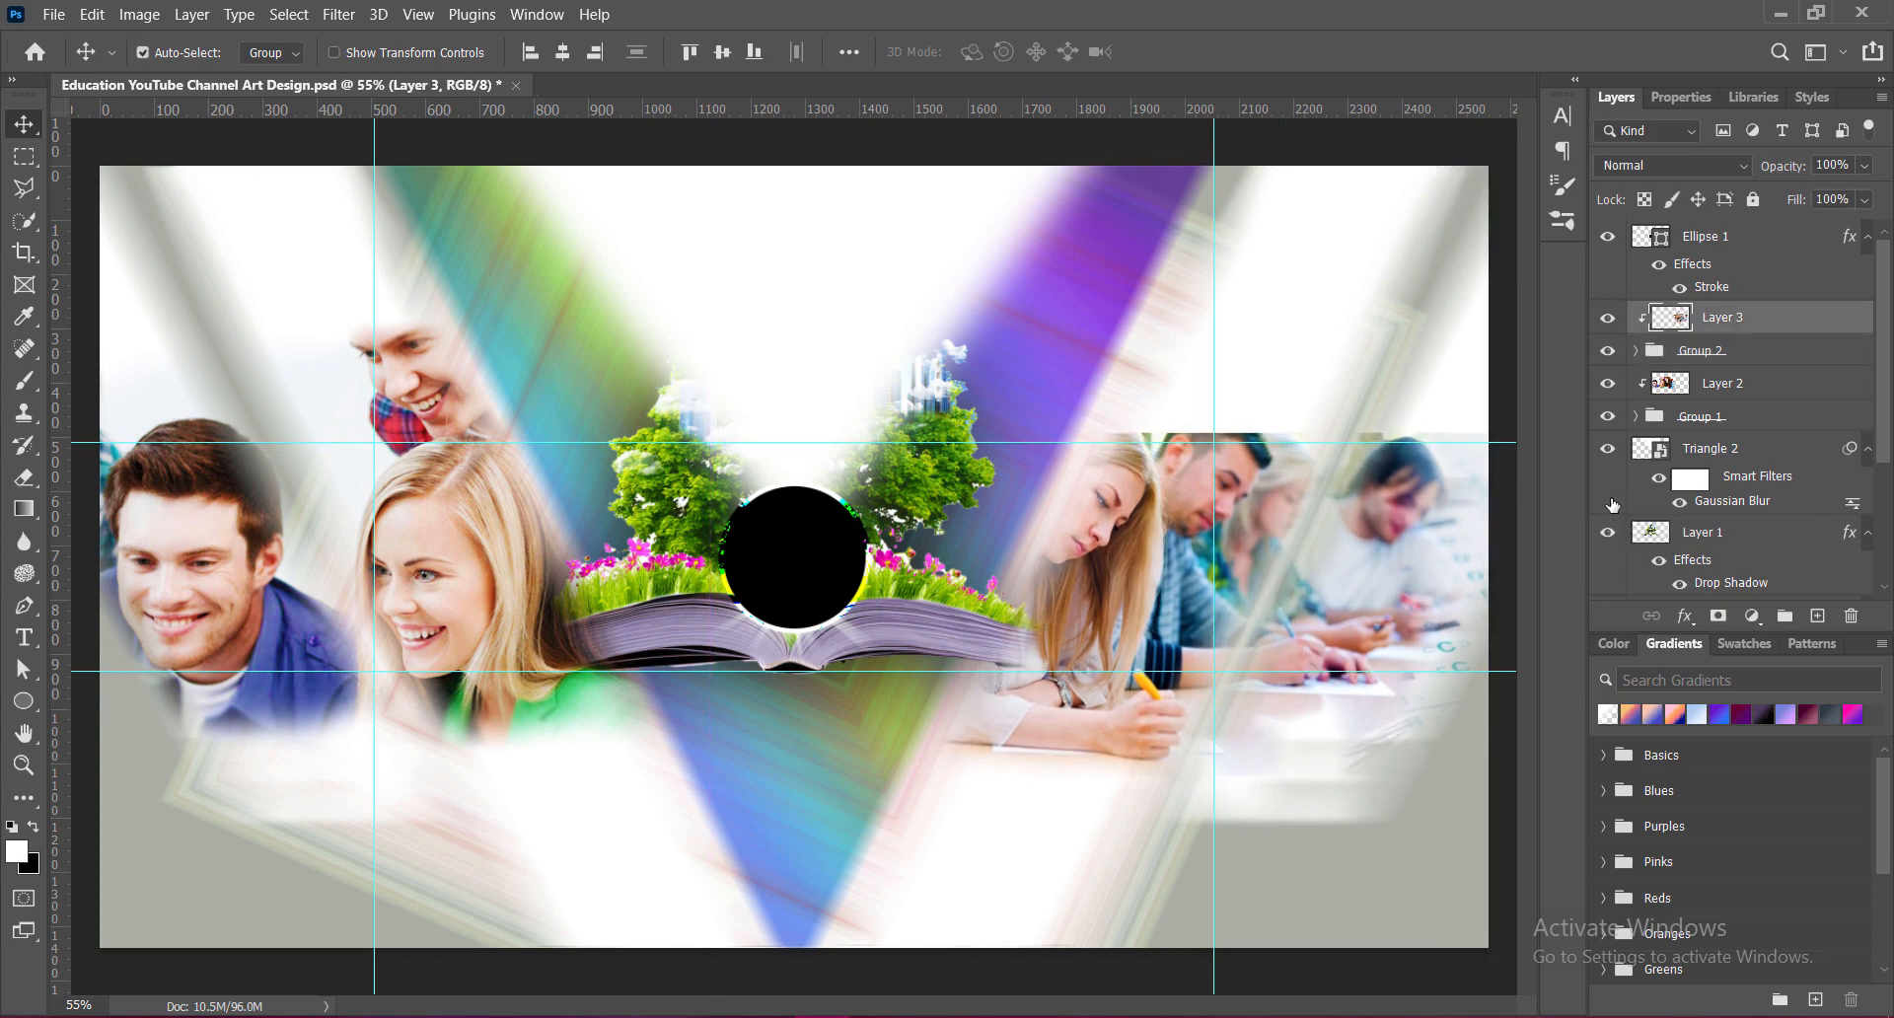
Step: Transform the exam photo to sit slightly further right, and fine-tune its height so its upper edge is just above the upper guide
key("ctrl+t")
mouse_move(1377, 588)
left_mouse_down()
mouse_move(1406, 593)
mouse_move(1381, 605)
mouse_move(1379, 573)
mouse_move(1397, 573)
mouse_move(1373, 574)
left_mouse_up()
key("Return")
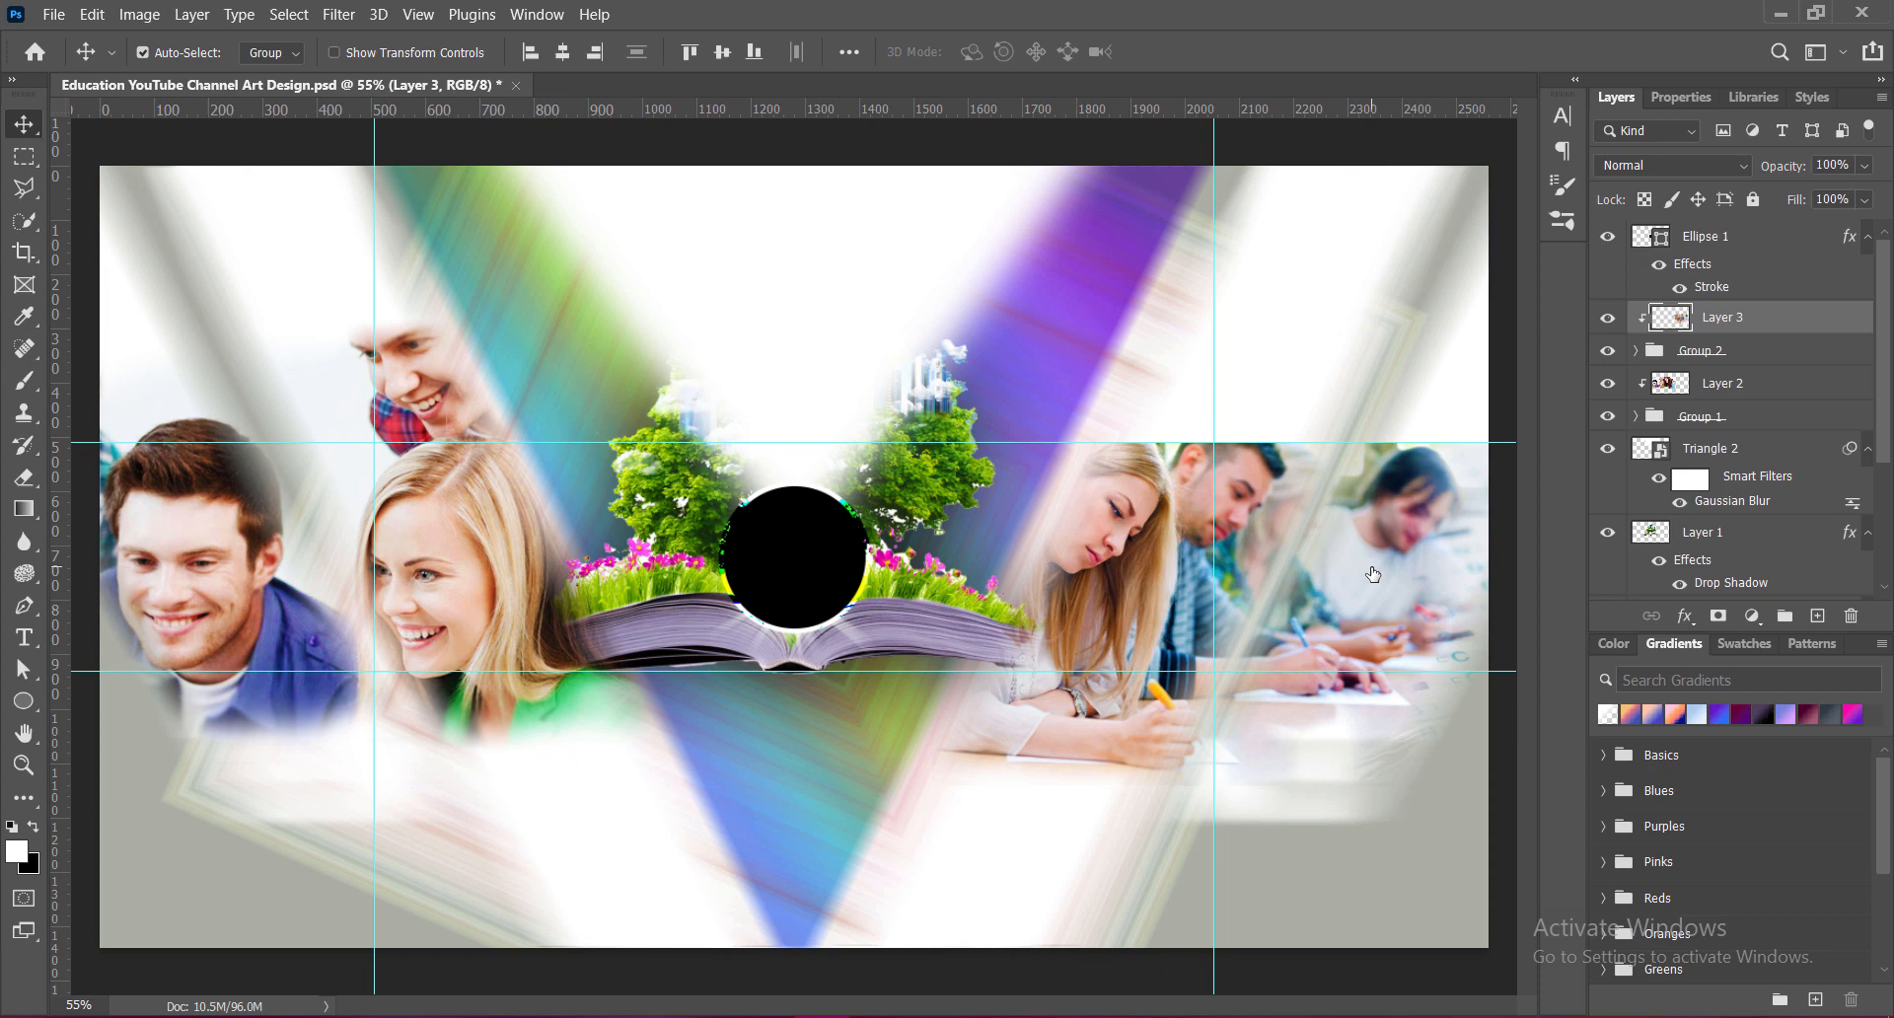
key("Up")
key("Up")
key("Up")
key("Up")
key("Up")
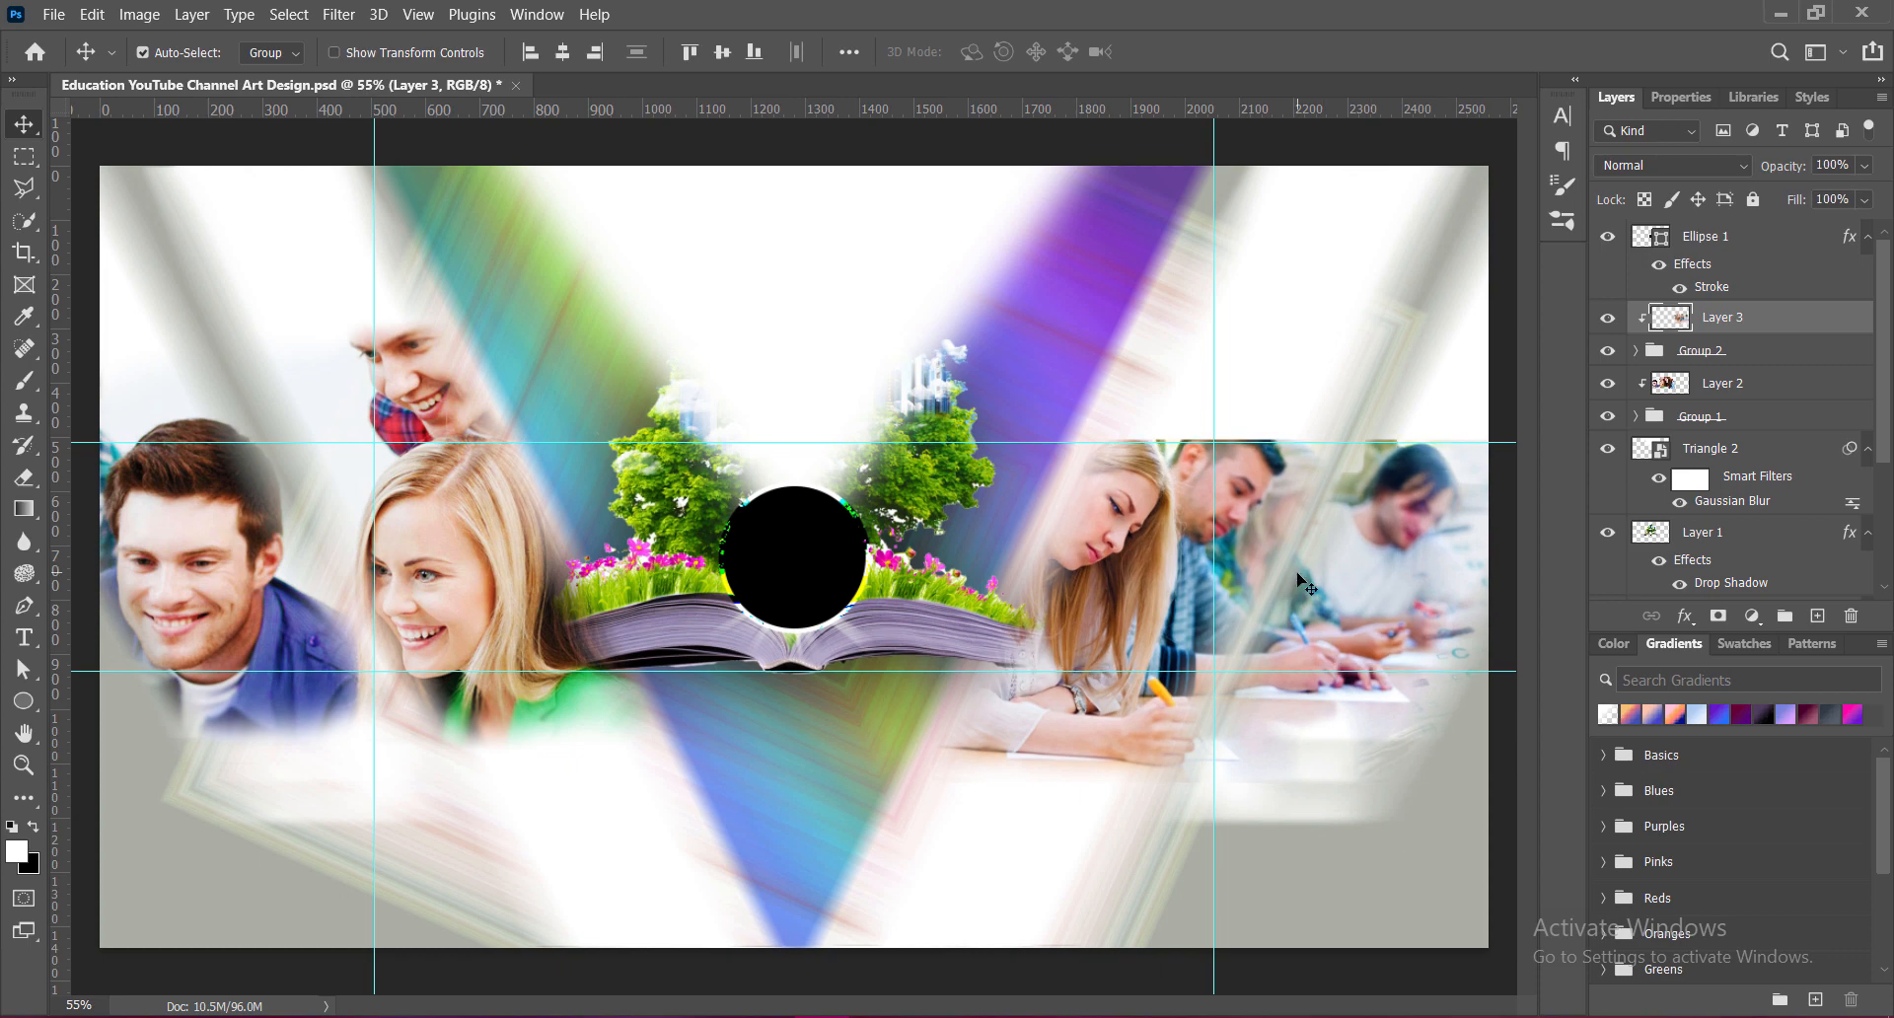
key("Up")
key("Up")
key("Up")
key("Up")
key("Up")
key("Up")
key("Up")
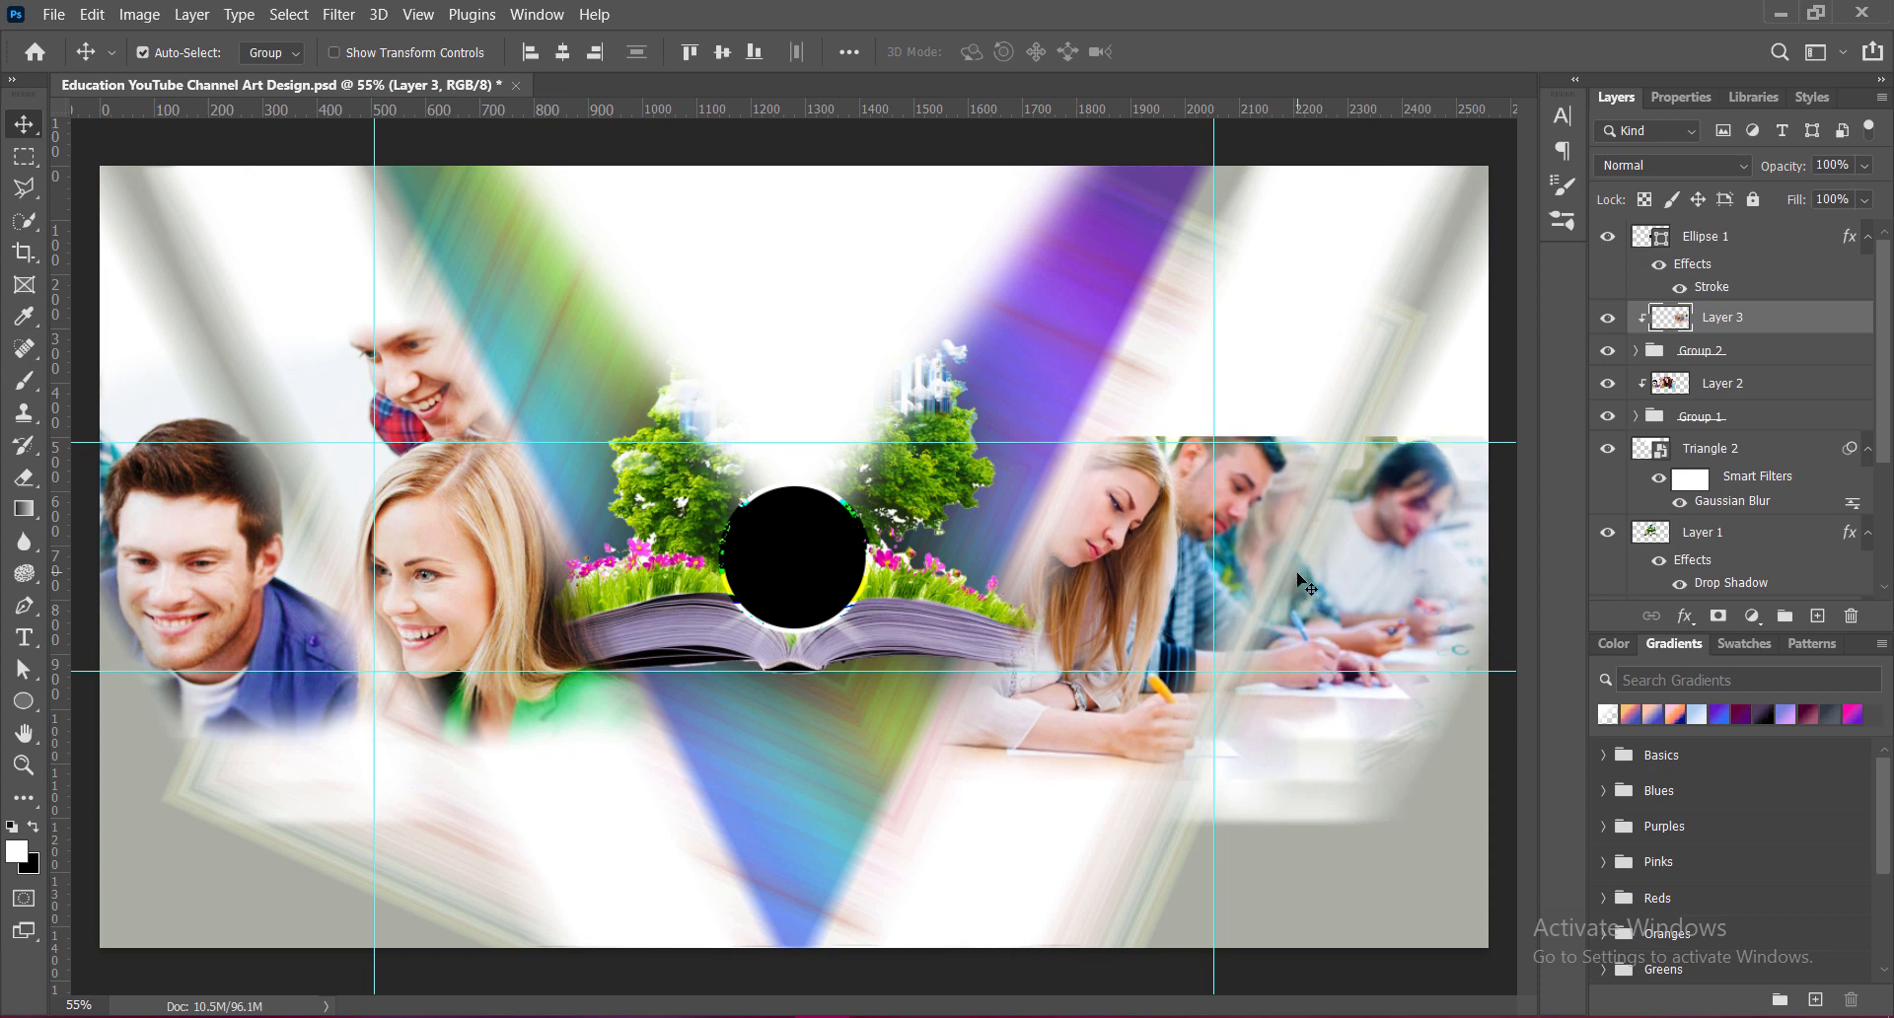
Step: Save the document, then soften the upper edge of the exam students photo with the Eraser at size 100
key("ctrl+s")
left_click(24, 476)
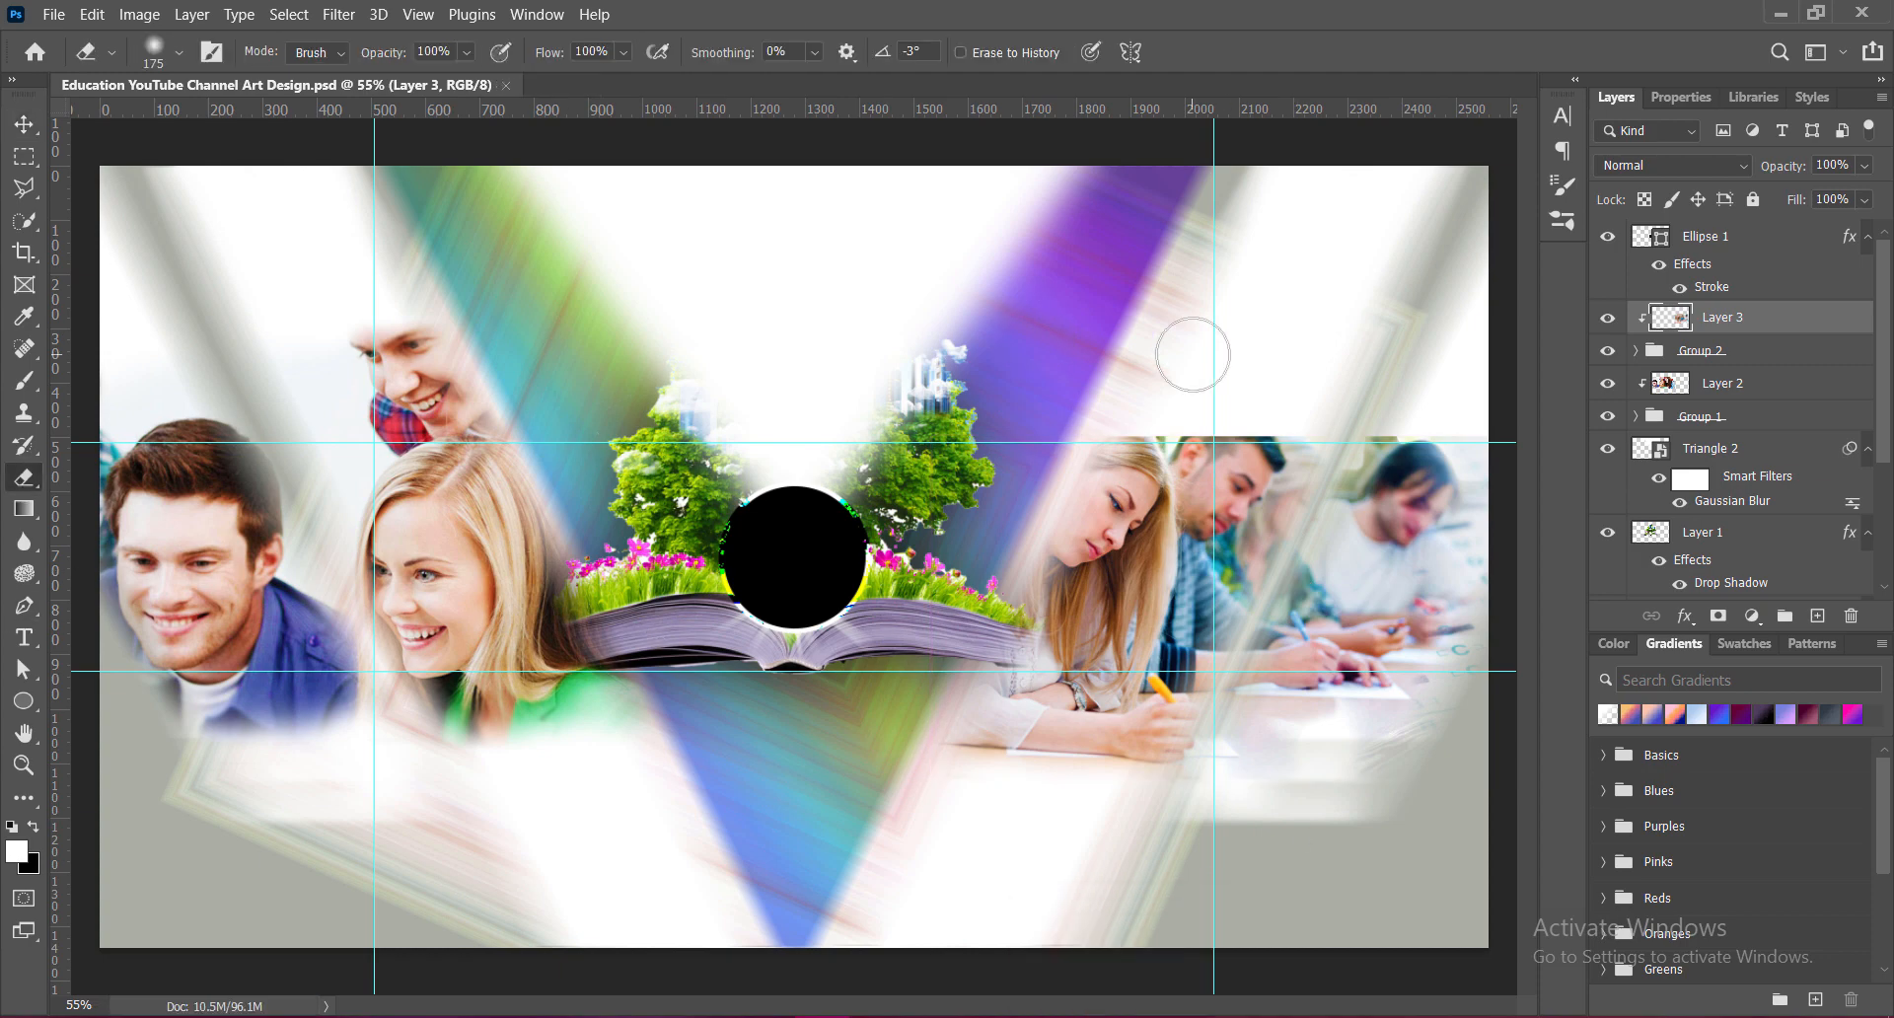
key("bracketleft")
key("bracketleft")
mouse_move(1100, 405)
left_mouse_down()
mouse_move(1189, 415)
mouse_move(1096, 420)
mouse_move(1417, 428)
left_mouse_up()
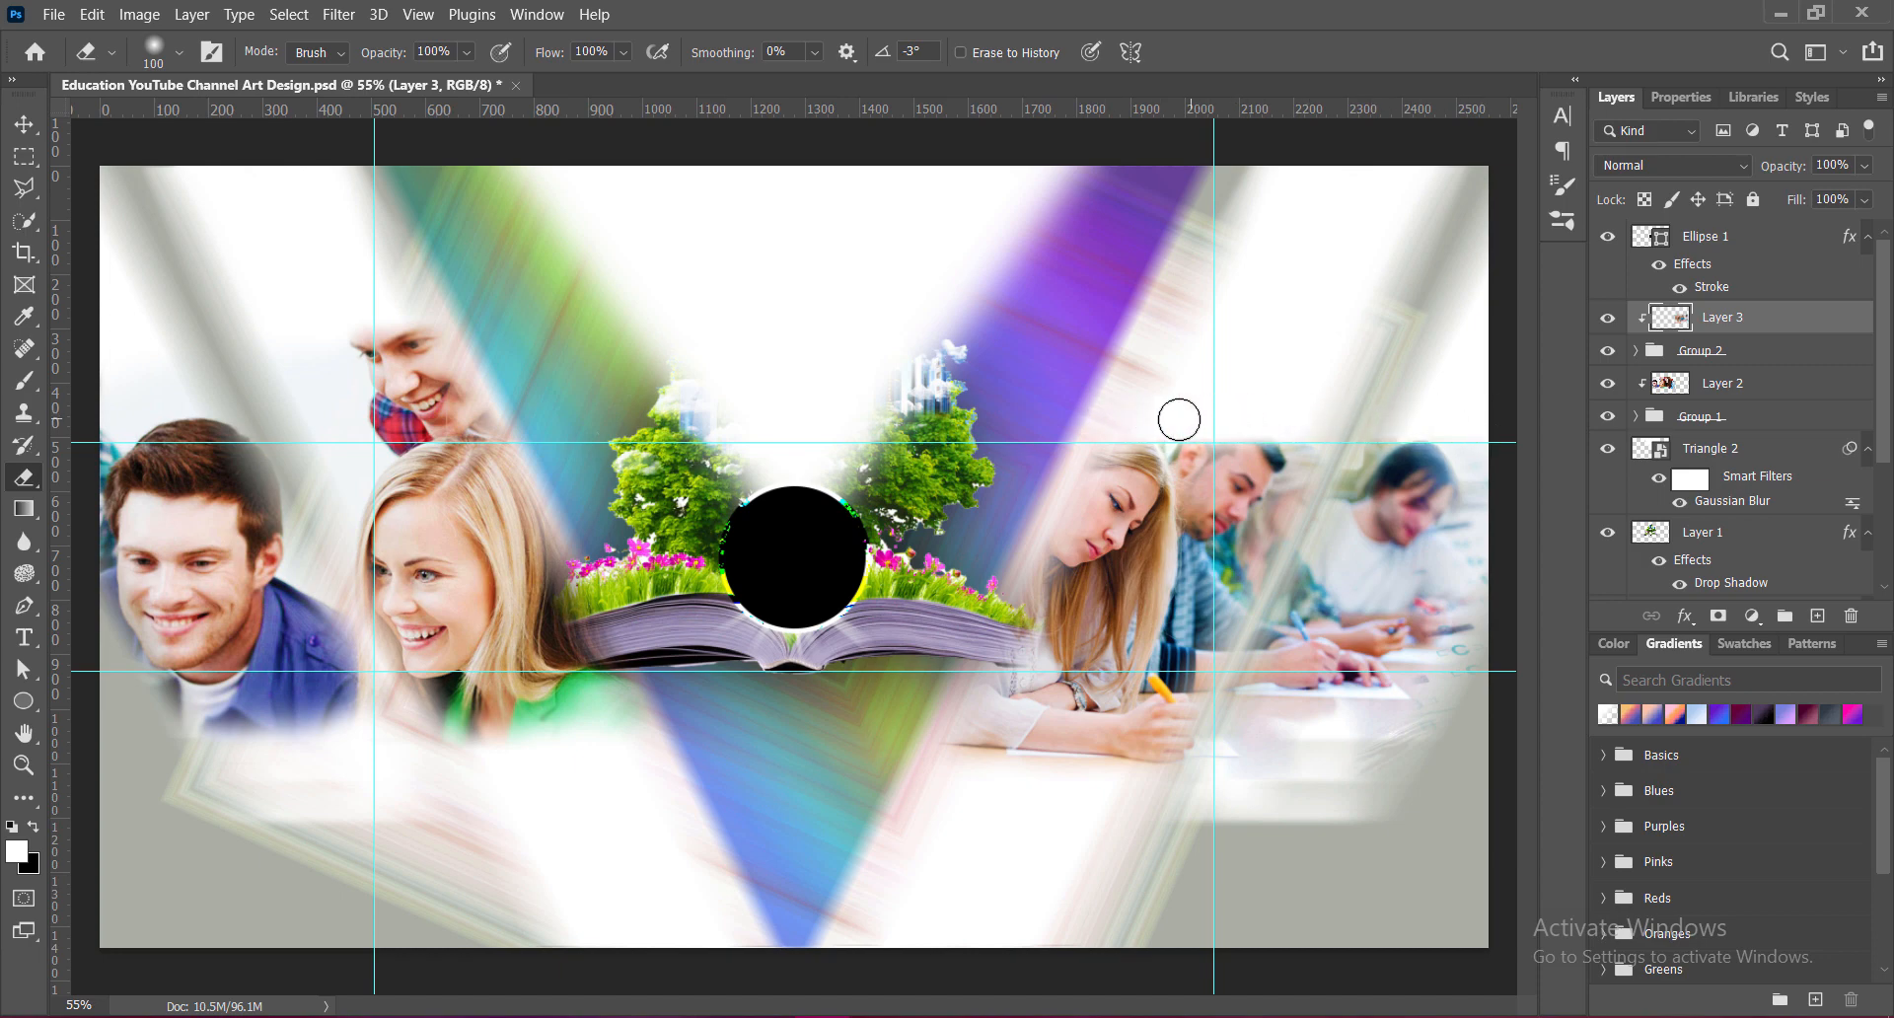
key("v")
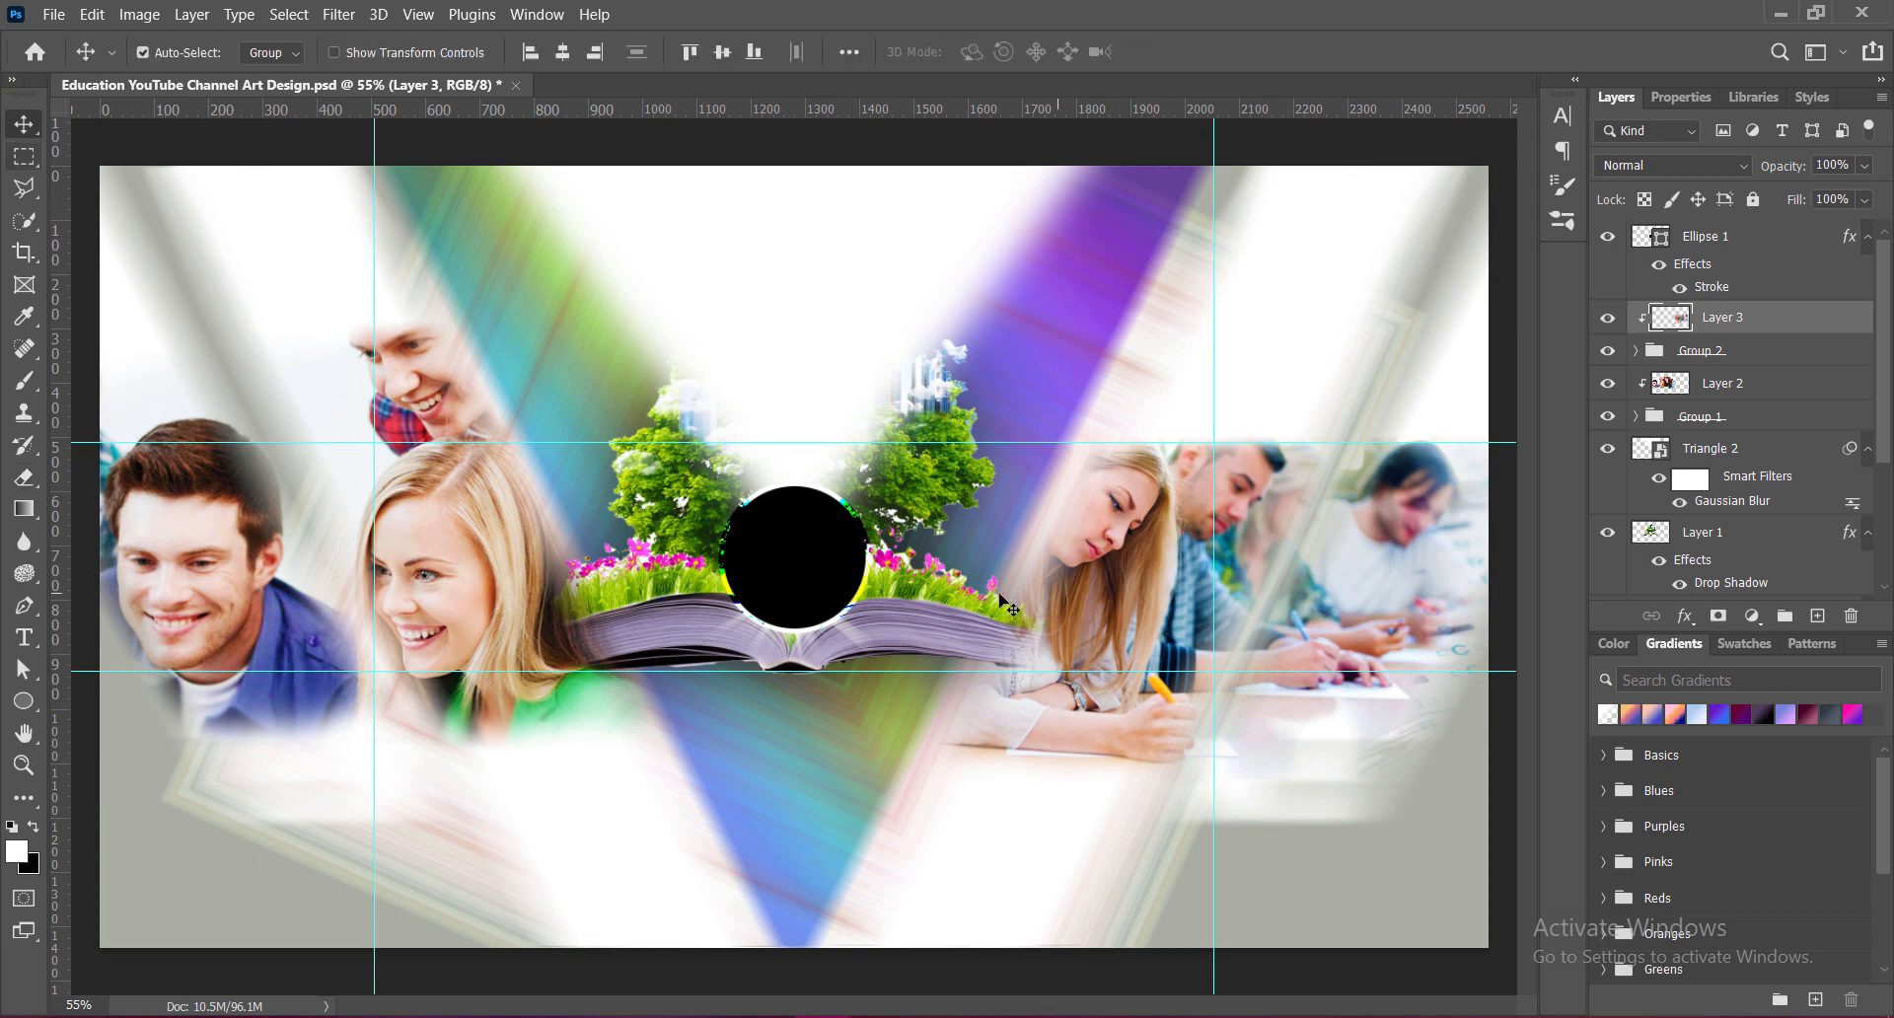
Step: Paste the thumbs-up business team photo near the canvas's upper edge and set its Vibrance to +100
key("ctrl+v")
left_click_drag(700, 380, 627, 365)
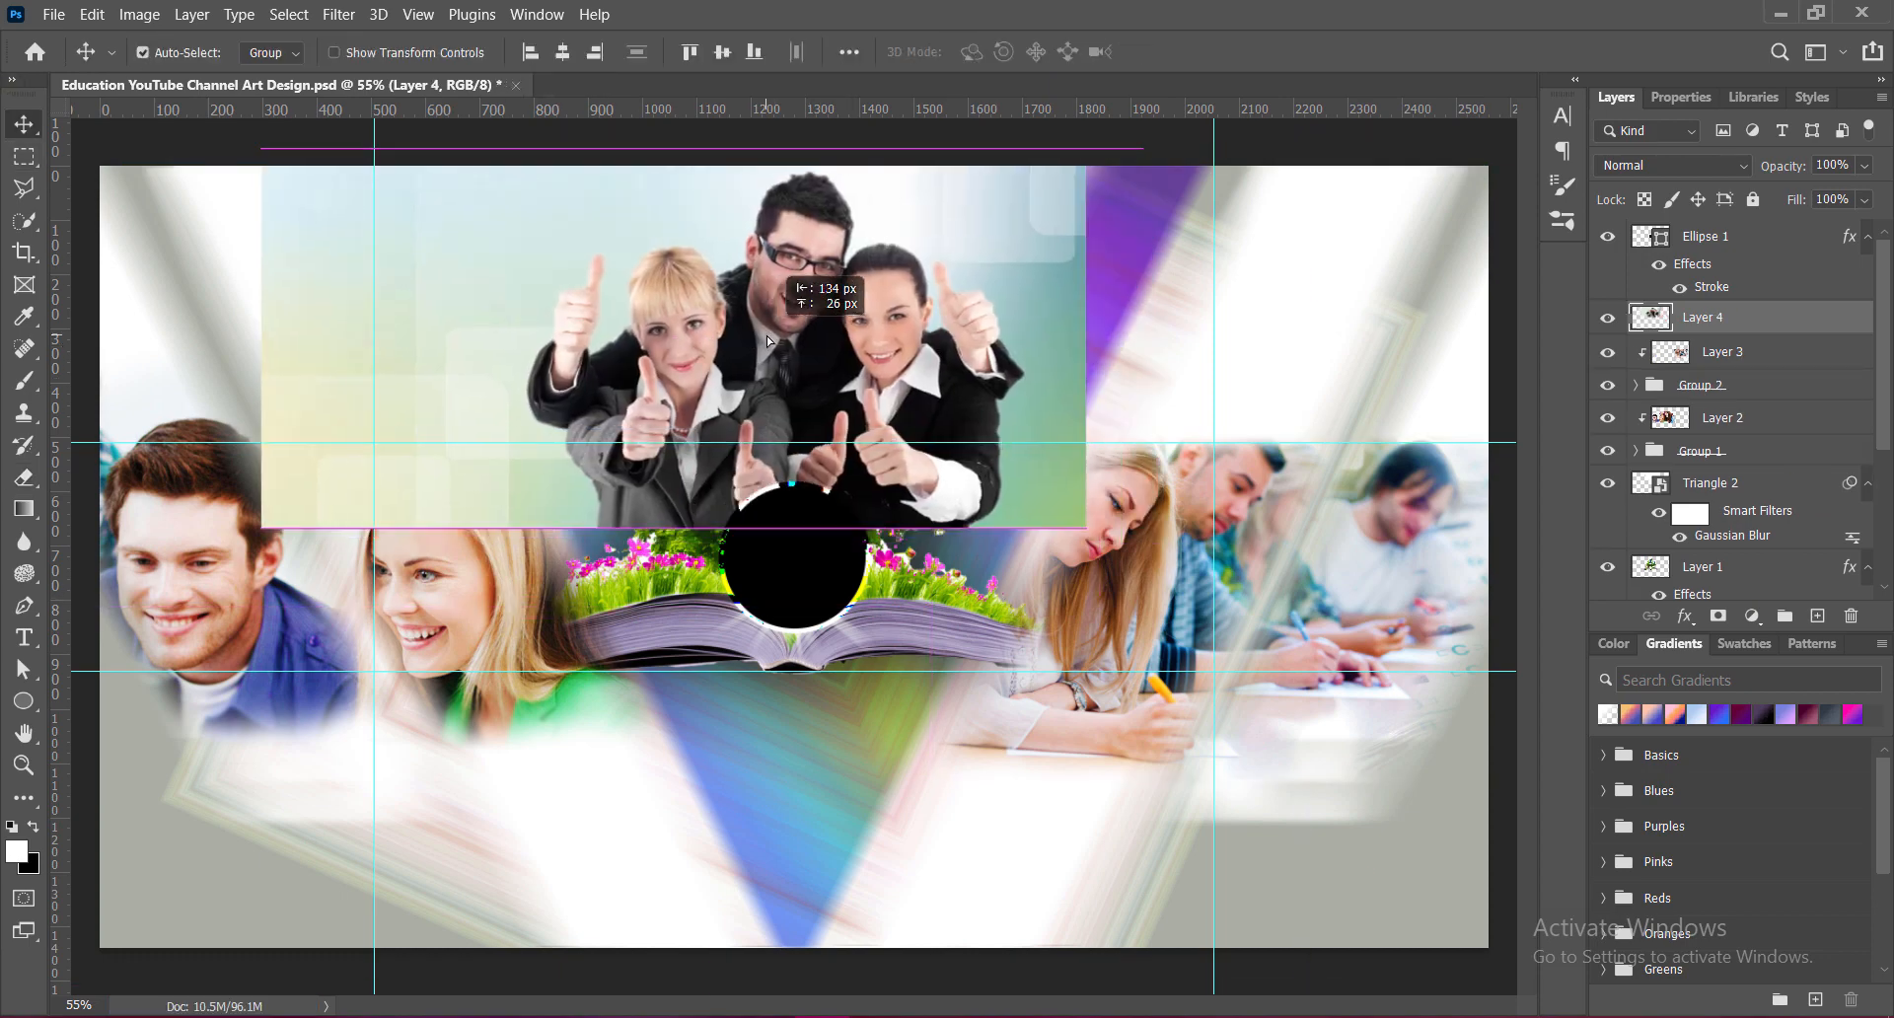
left_click(139, 14)
mouse_move(169, 68)
left_click(434, 168)
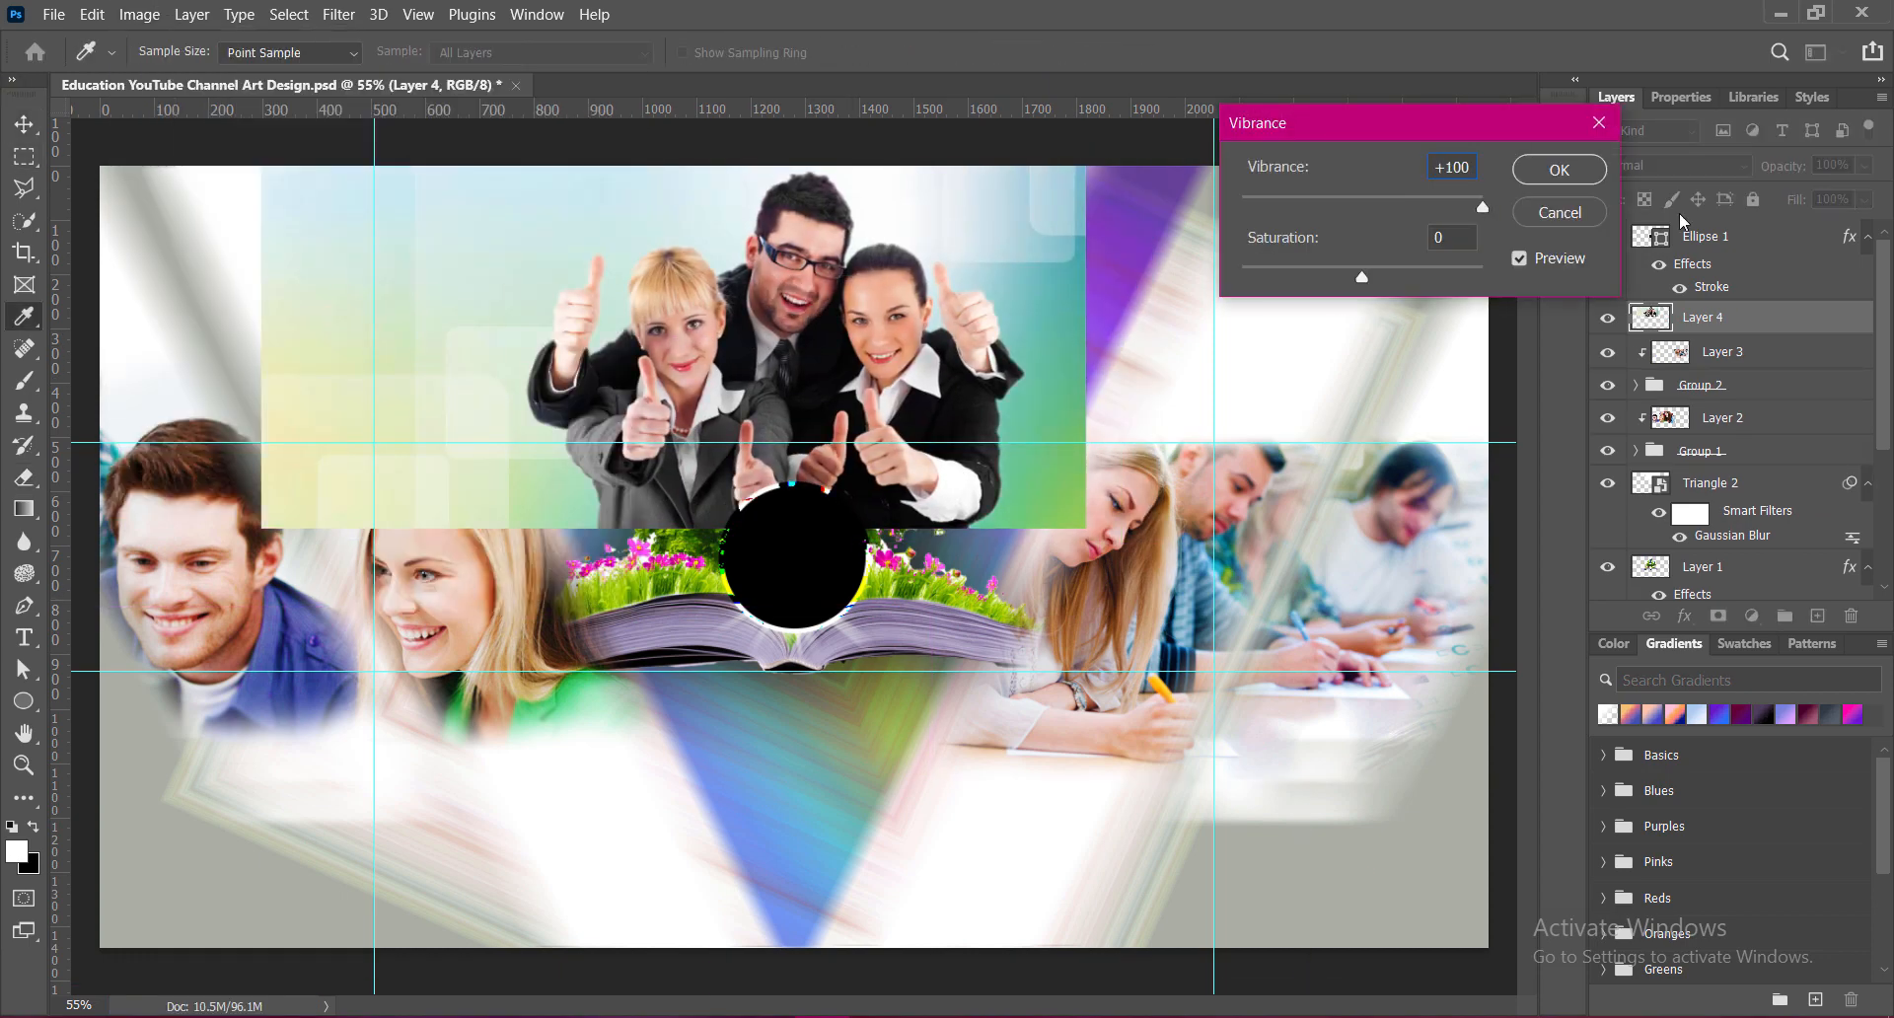
key("Return")
Step: Apply Hue/Saturation to the team photo and brighten it with a Curves midpoint at input 127, output 142
left_click(139, 14)
left_click(435, 195)
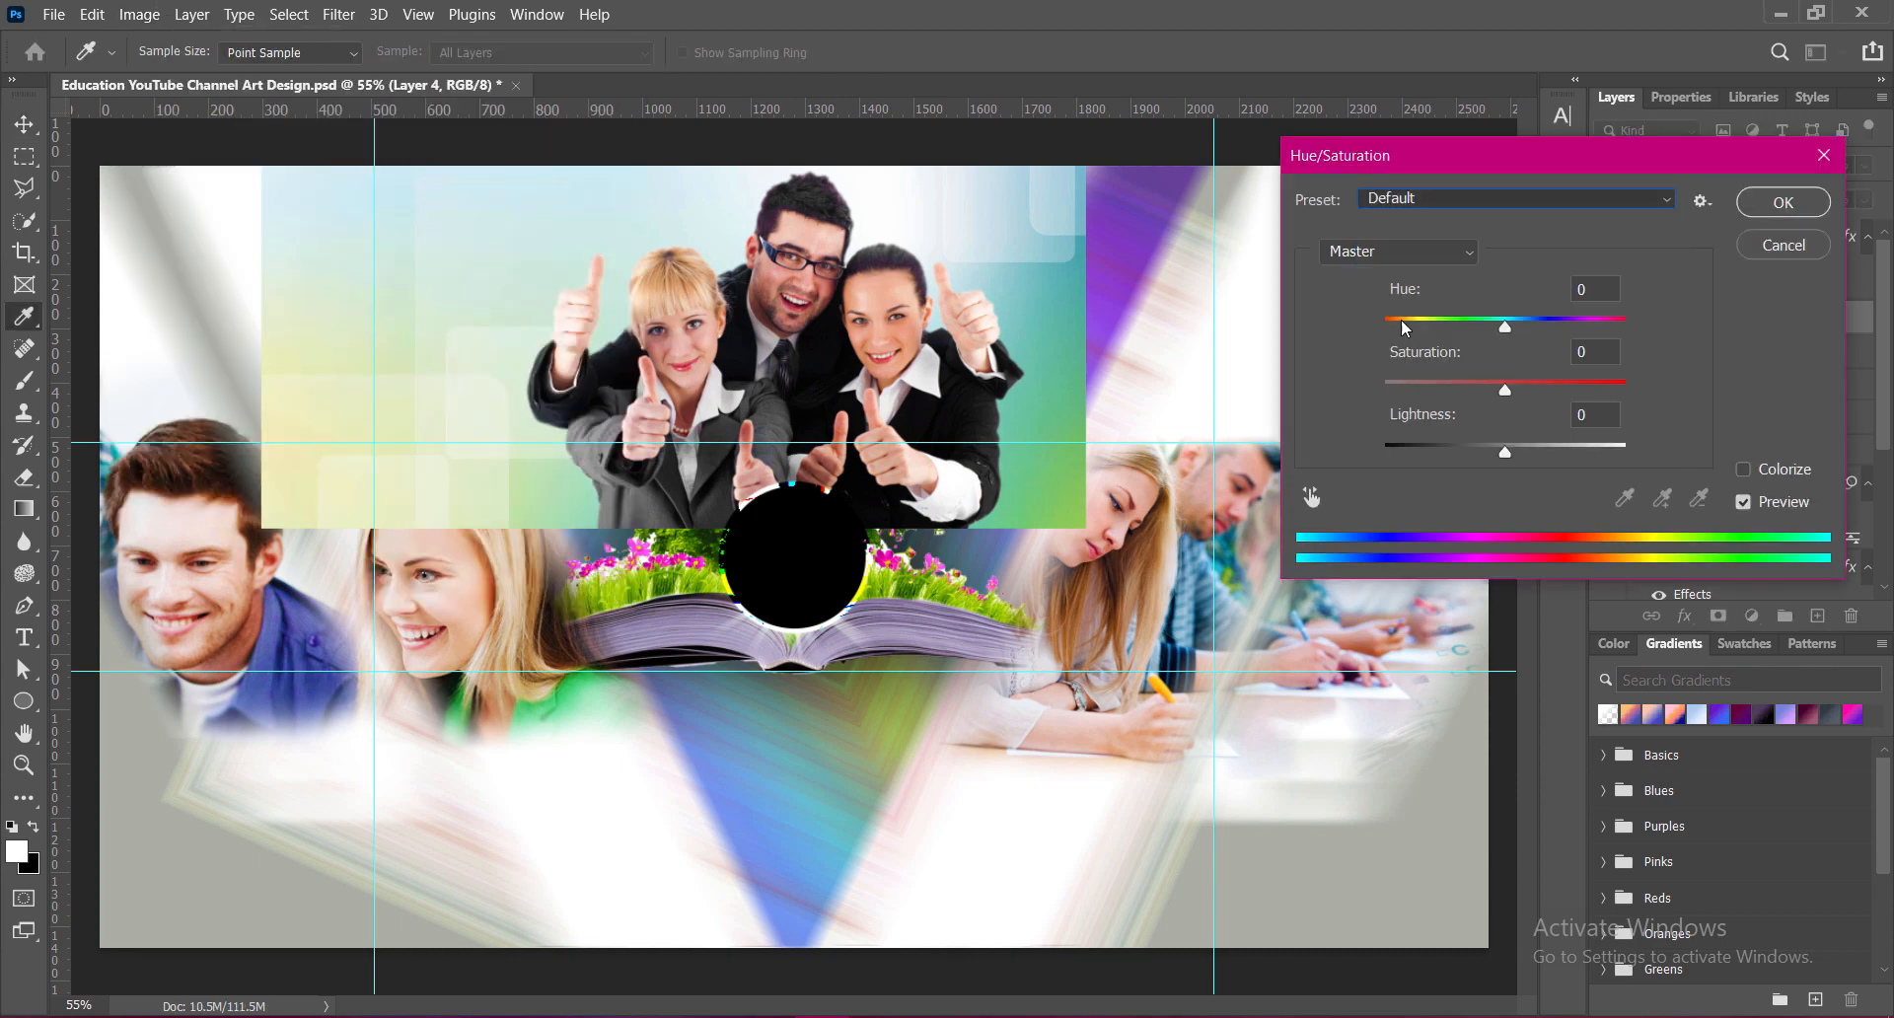
key("Return")
left_click(139, 14)
left_click(434, 111)
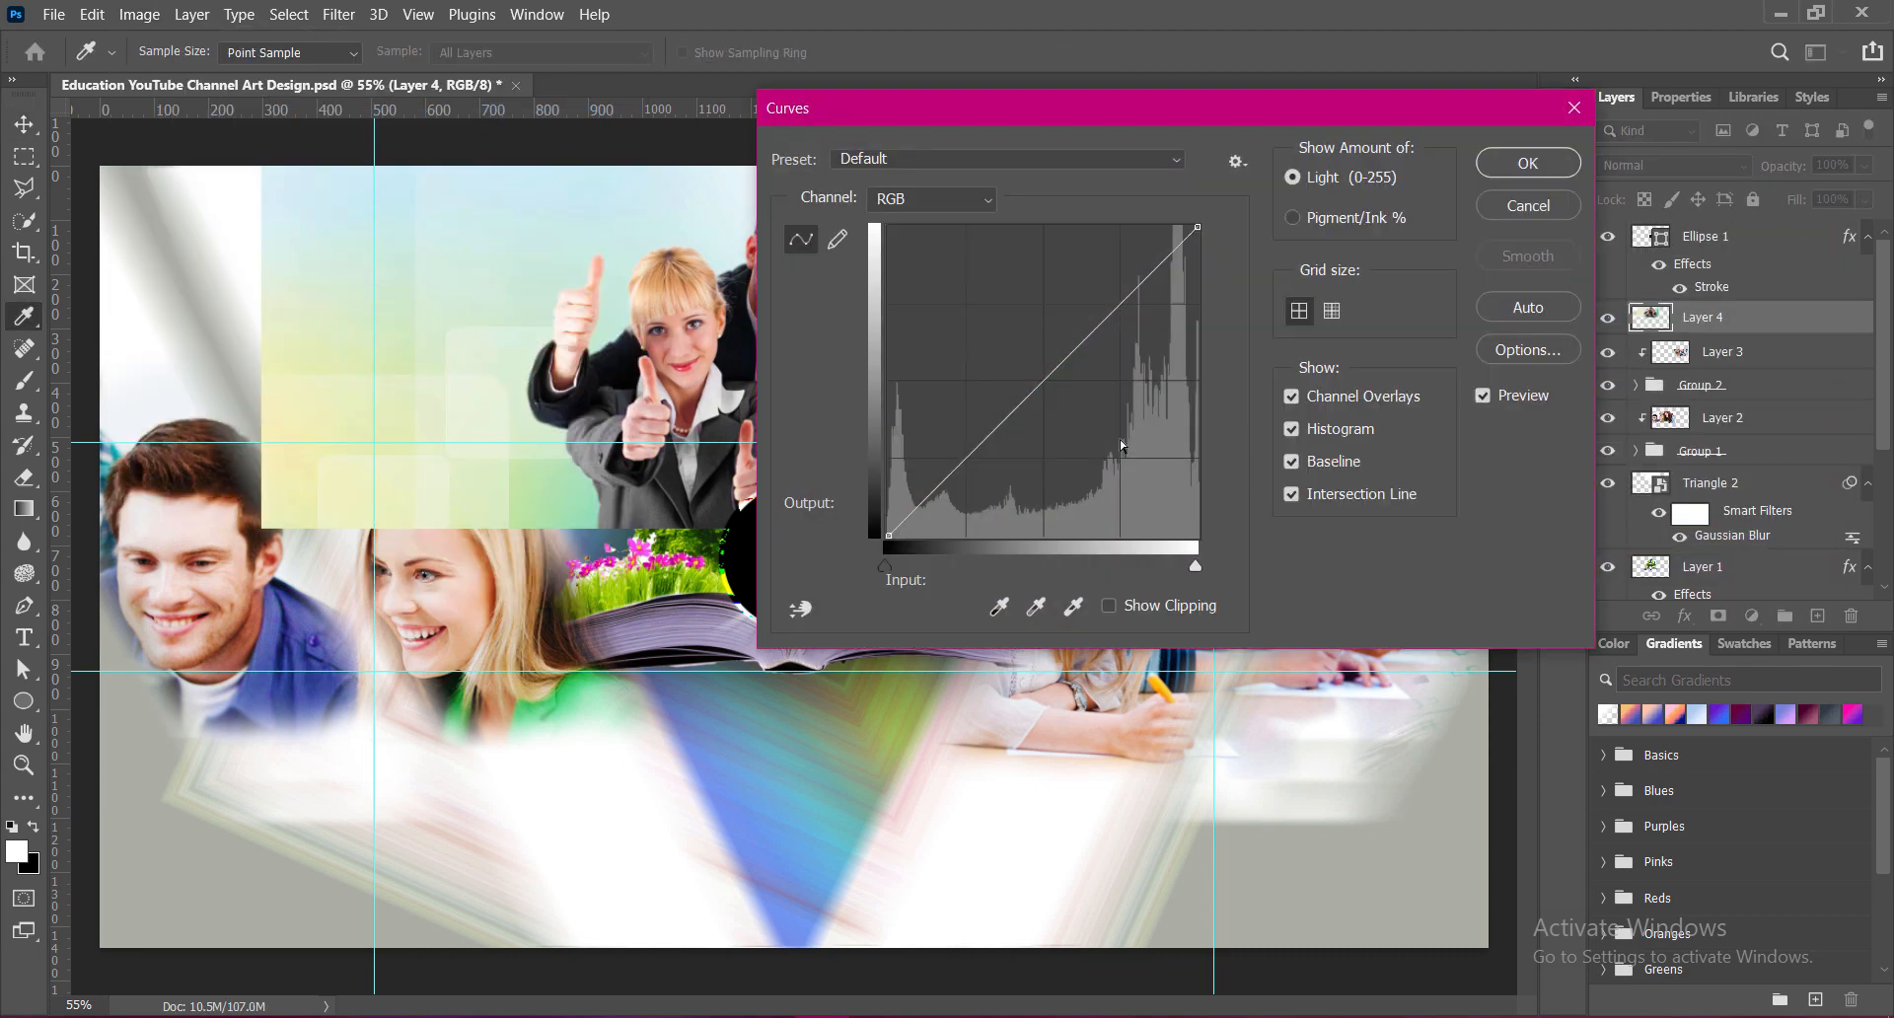
left_click_drag(1072, 112, 1393, 117)
left_click_drag(1369, 383, 1365, 368)
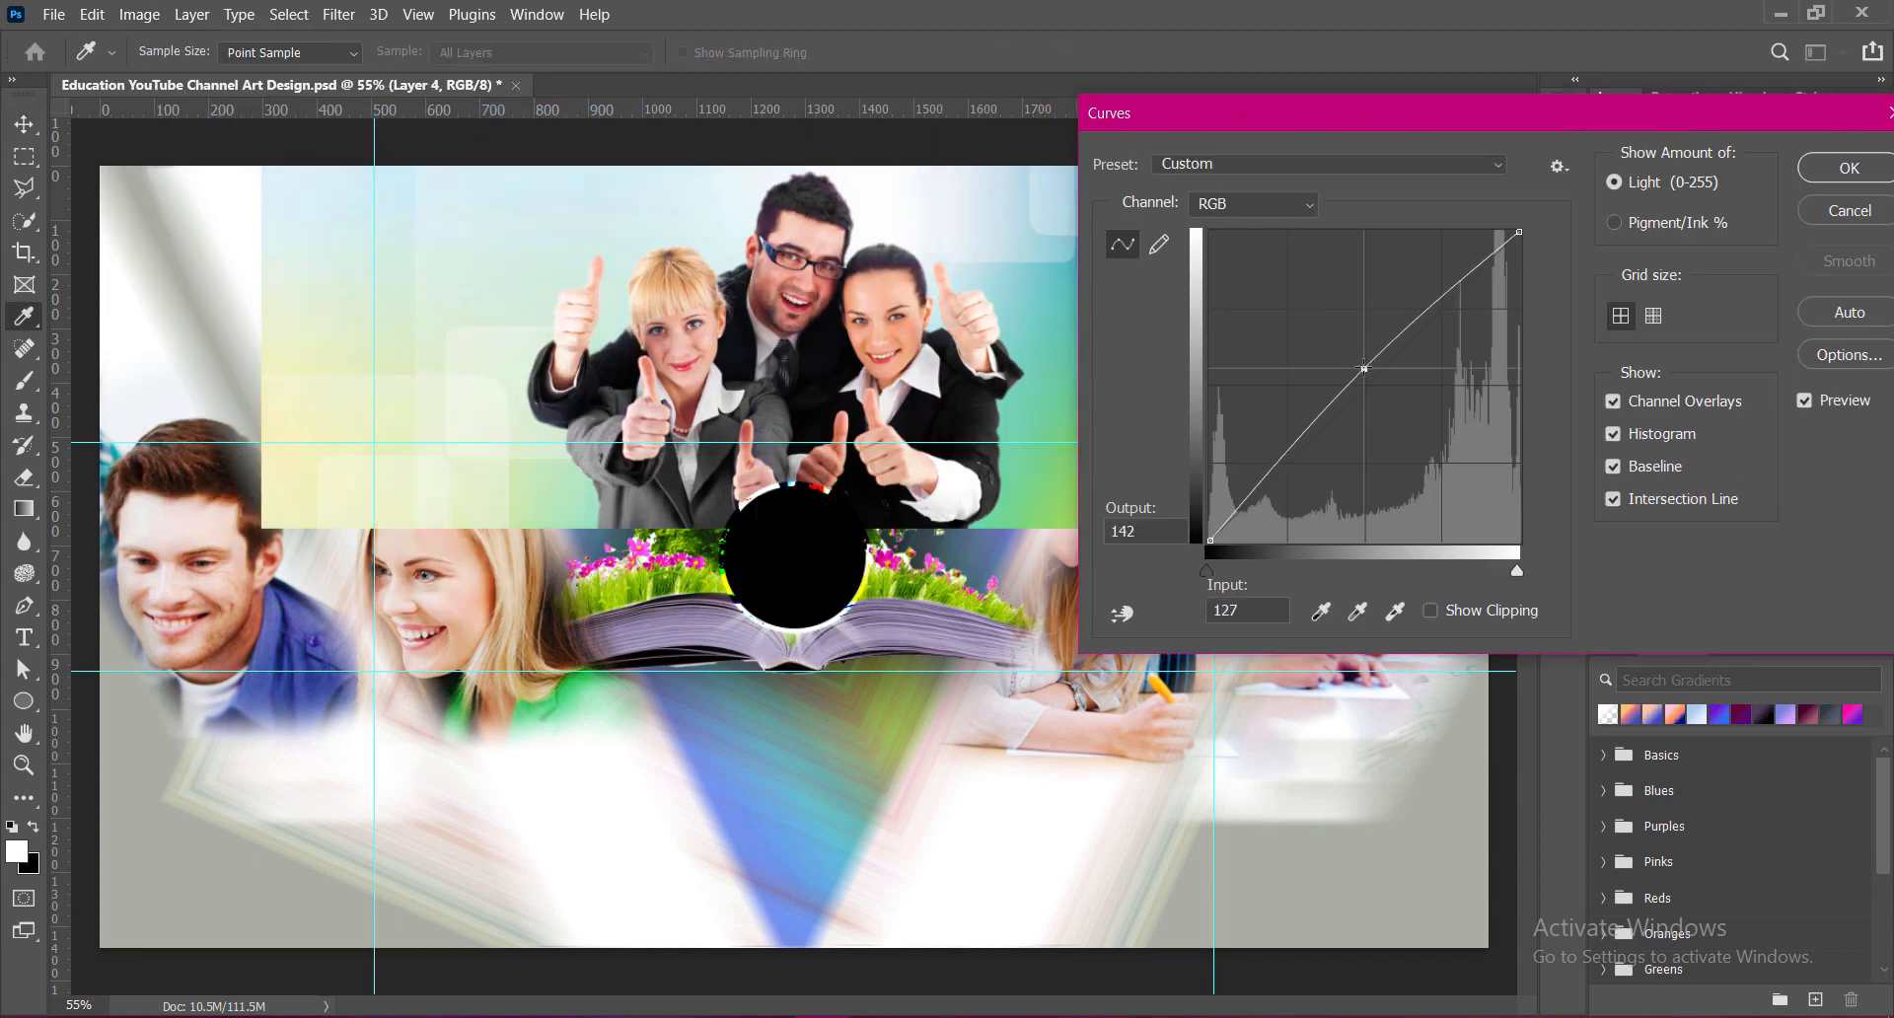
left_click(1847, 169)
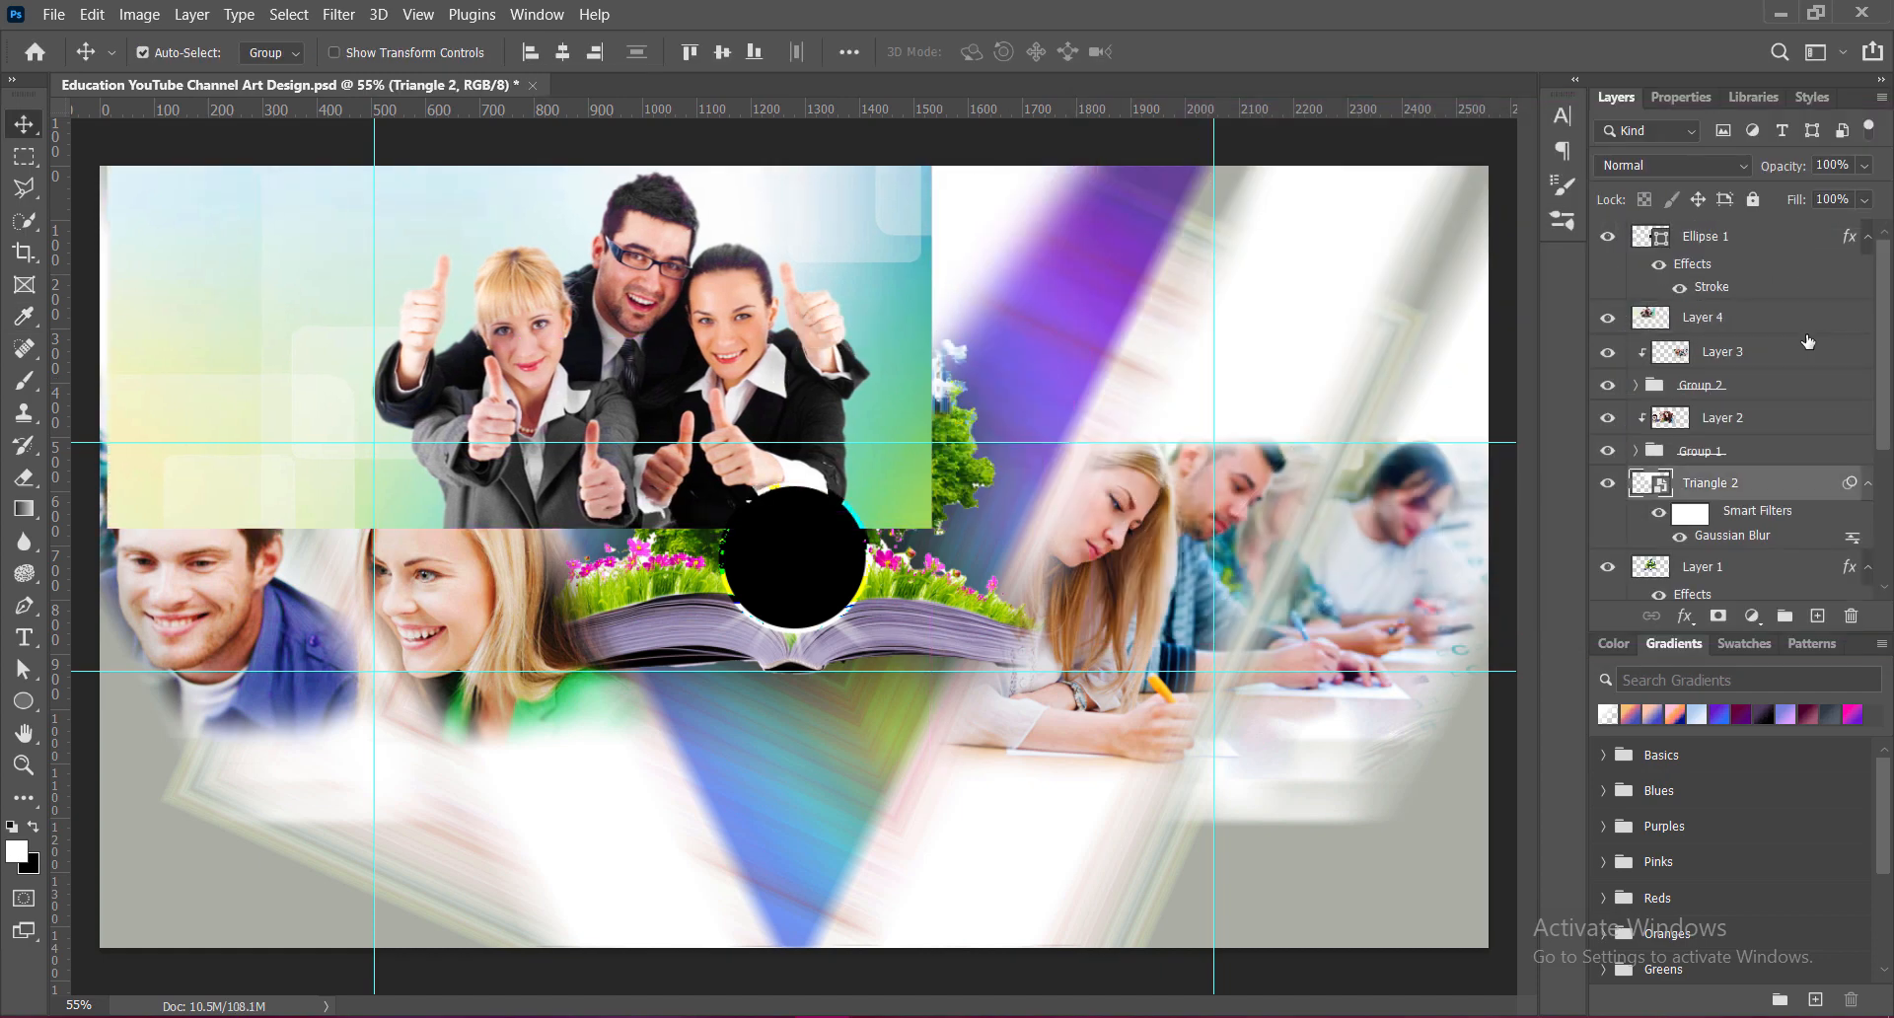
Step: Place Layer 4 directly above Triangle 2 in the layer order and clip it to the triangle
left_click_drag(1806, 326, 1737, 464)
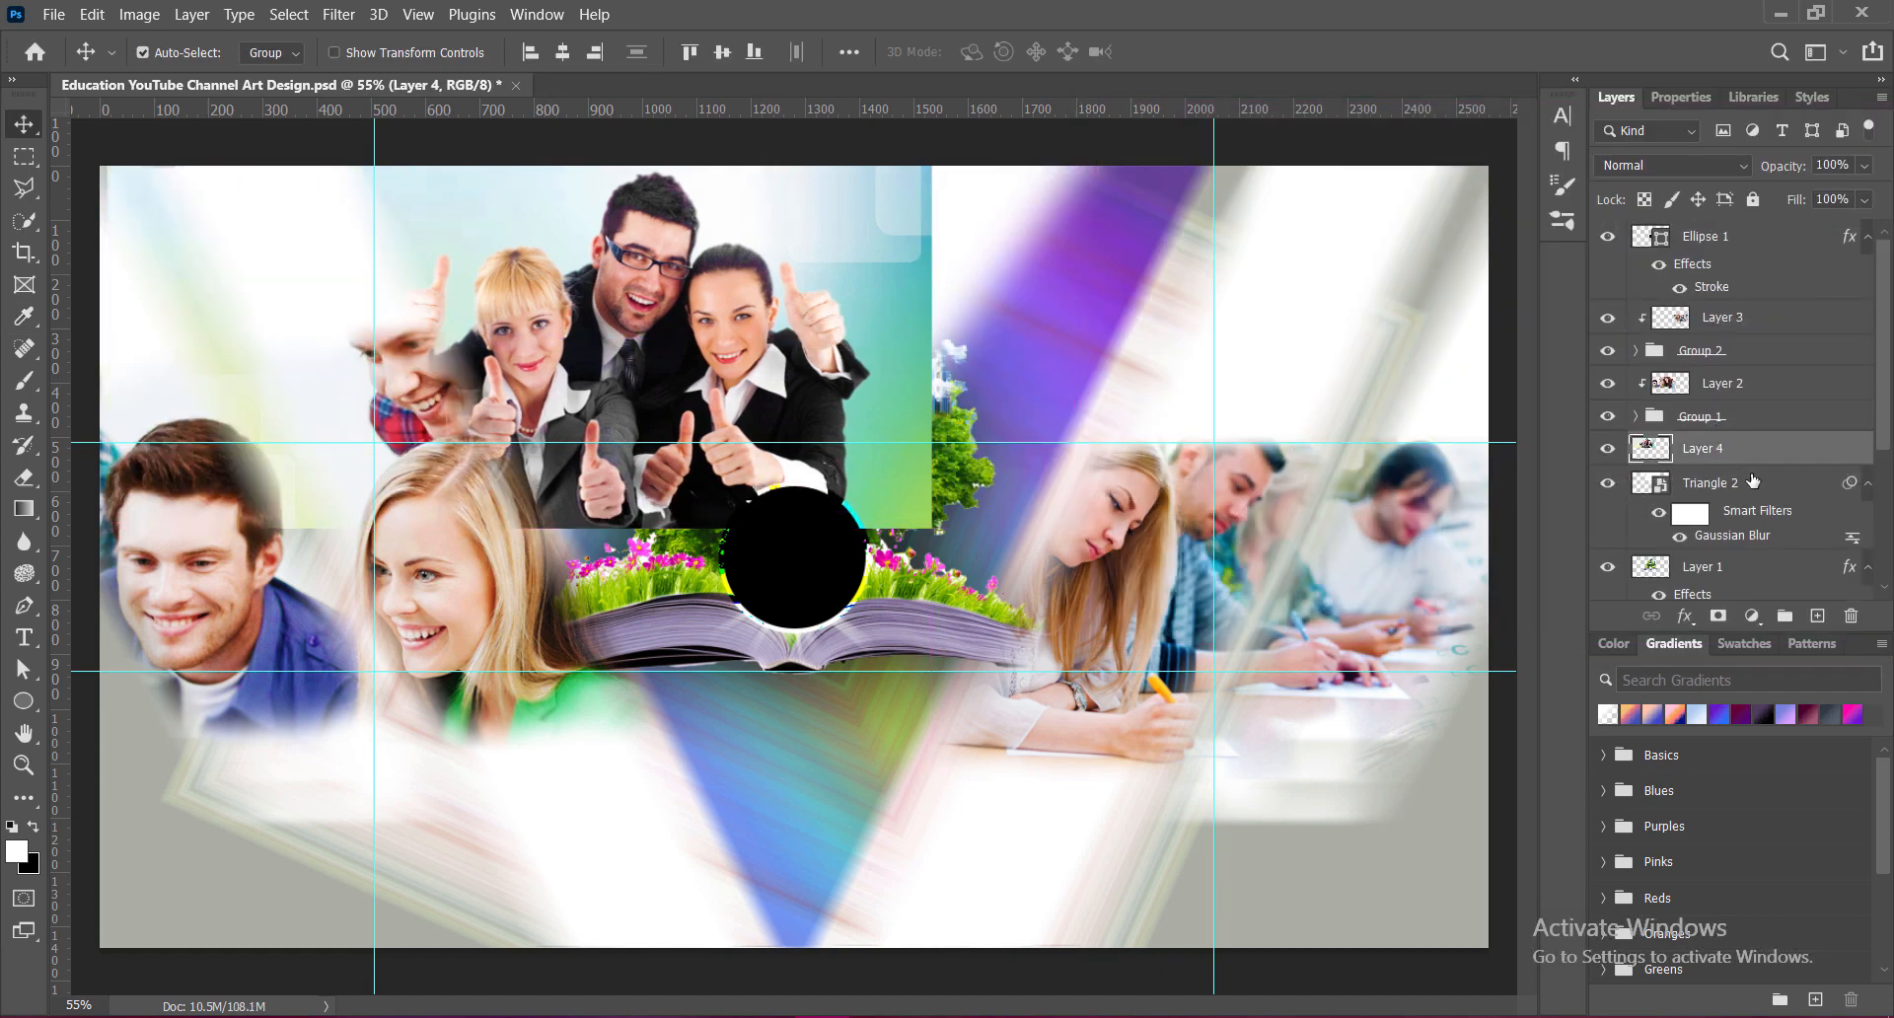
right_click(1724, 467)
left_click(1469, 481)
Step: Scale the team photo to 96.05% and position it above the open book inside the triangle
key("ctrl+t")
left_click_drag(651, 307, 914, 312)
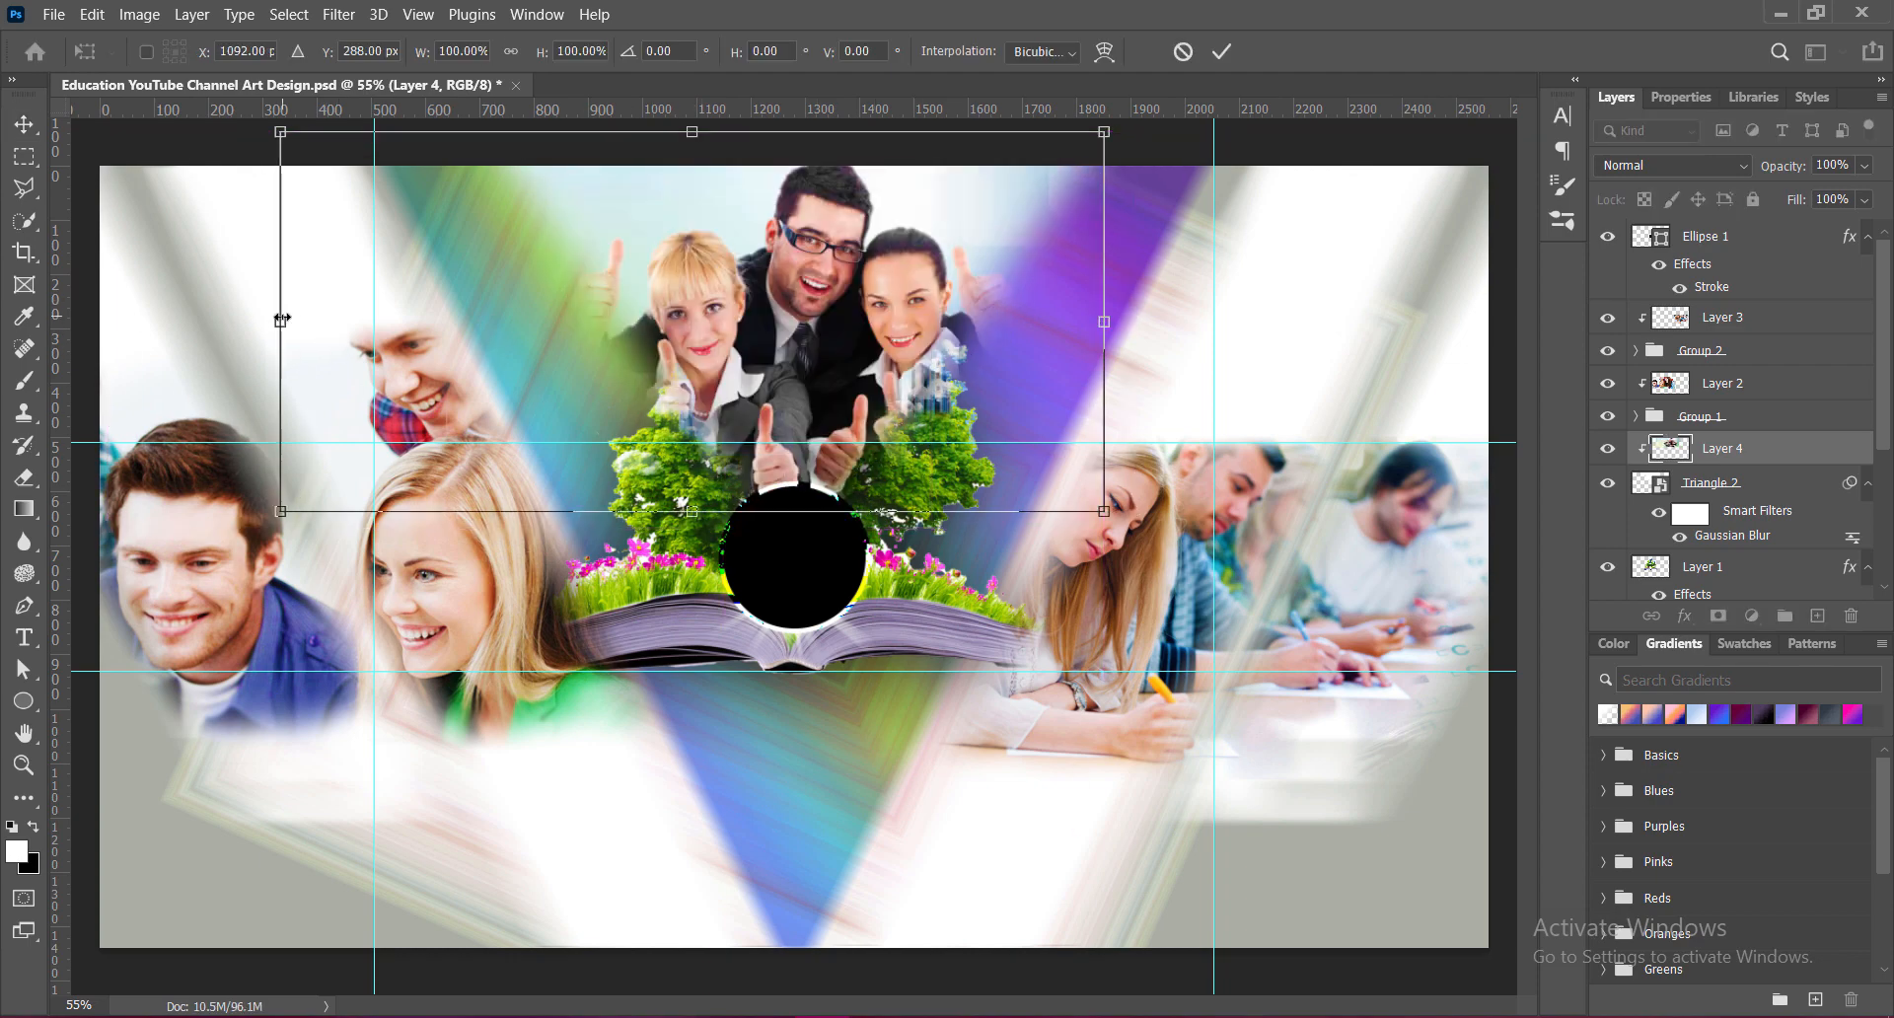
mouse_move(281, 319)
left_mouse_down()
mouse_move(368, 321)
mouse_move(313, 320)
left_mouse_up()
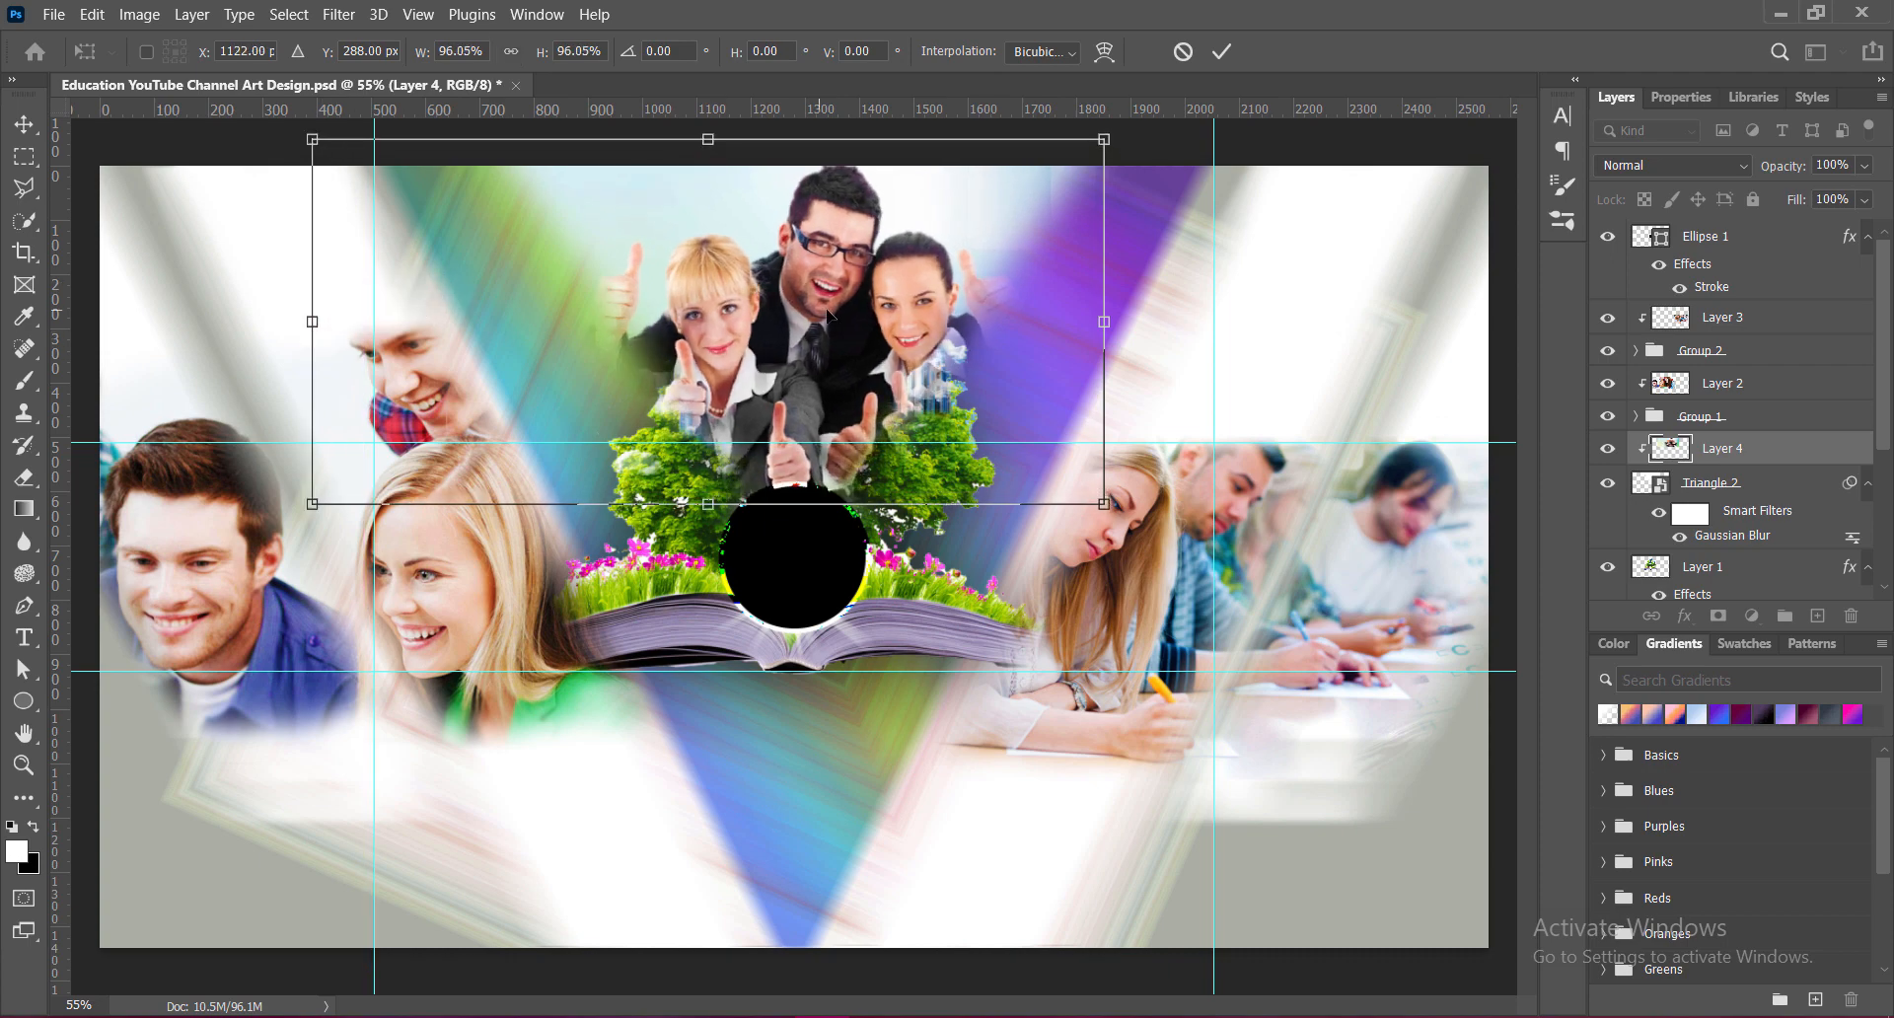
left_click_drag(827, 313, 805, 314)
key("Return")
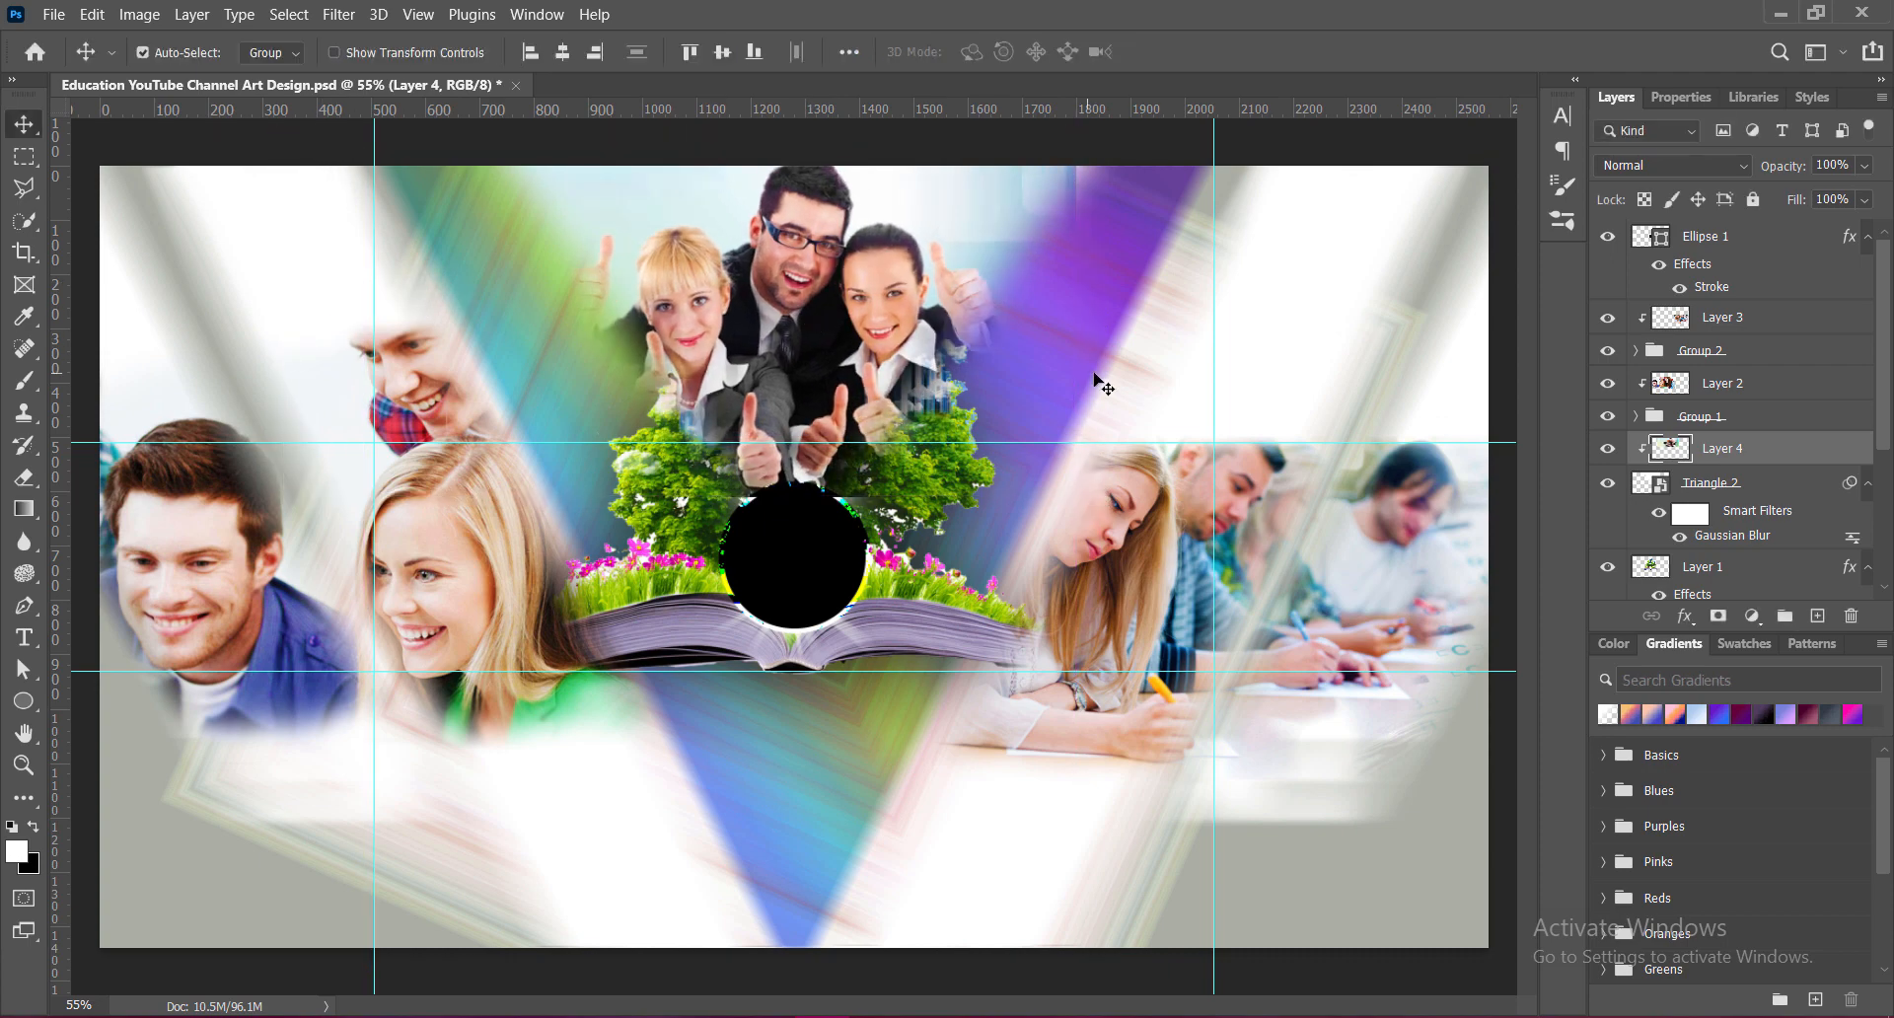
Step: Nudge the team photo slightly down and fine-tune its height so the man's hair sits just inside the canvas's upper edge
key("Down")
key("Down")
key("Down")
key("Down")
key("Down")
key("Down")
key("Down")
key("Down")
key("Down")
key("Down")
key("Down")
key("Down")
key("Down")
key("Down")
key("Down")
key("Down")
key("Down")
key("Down")
key("Down")
key("Down")
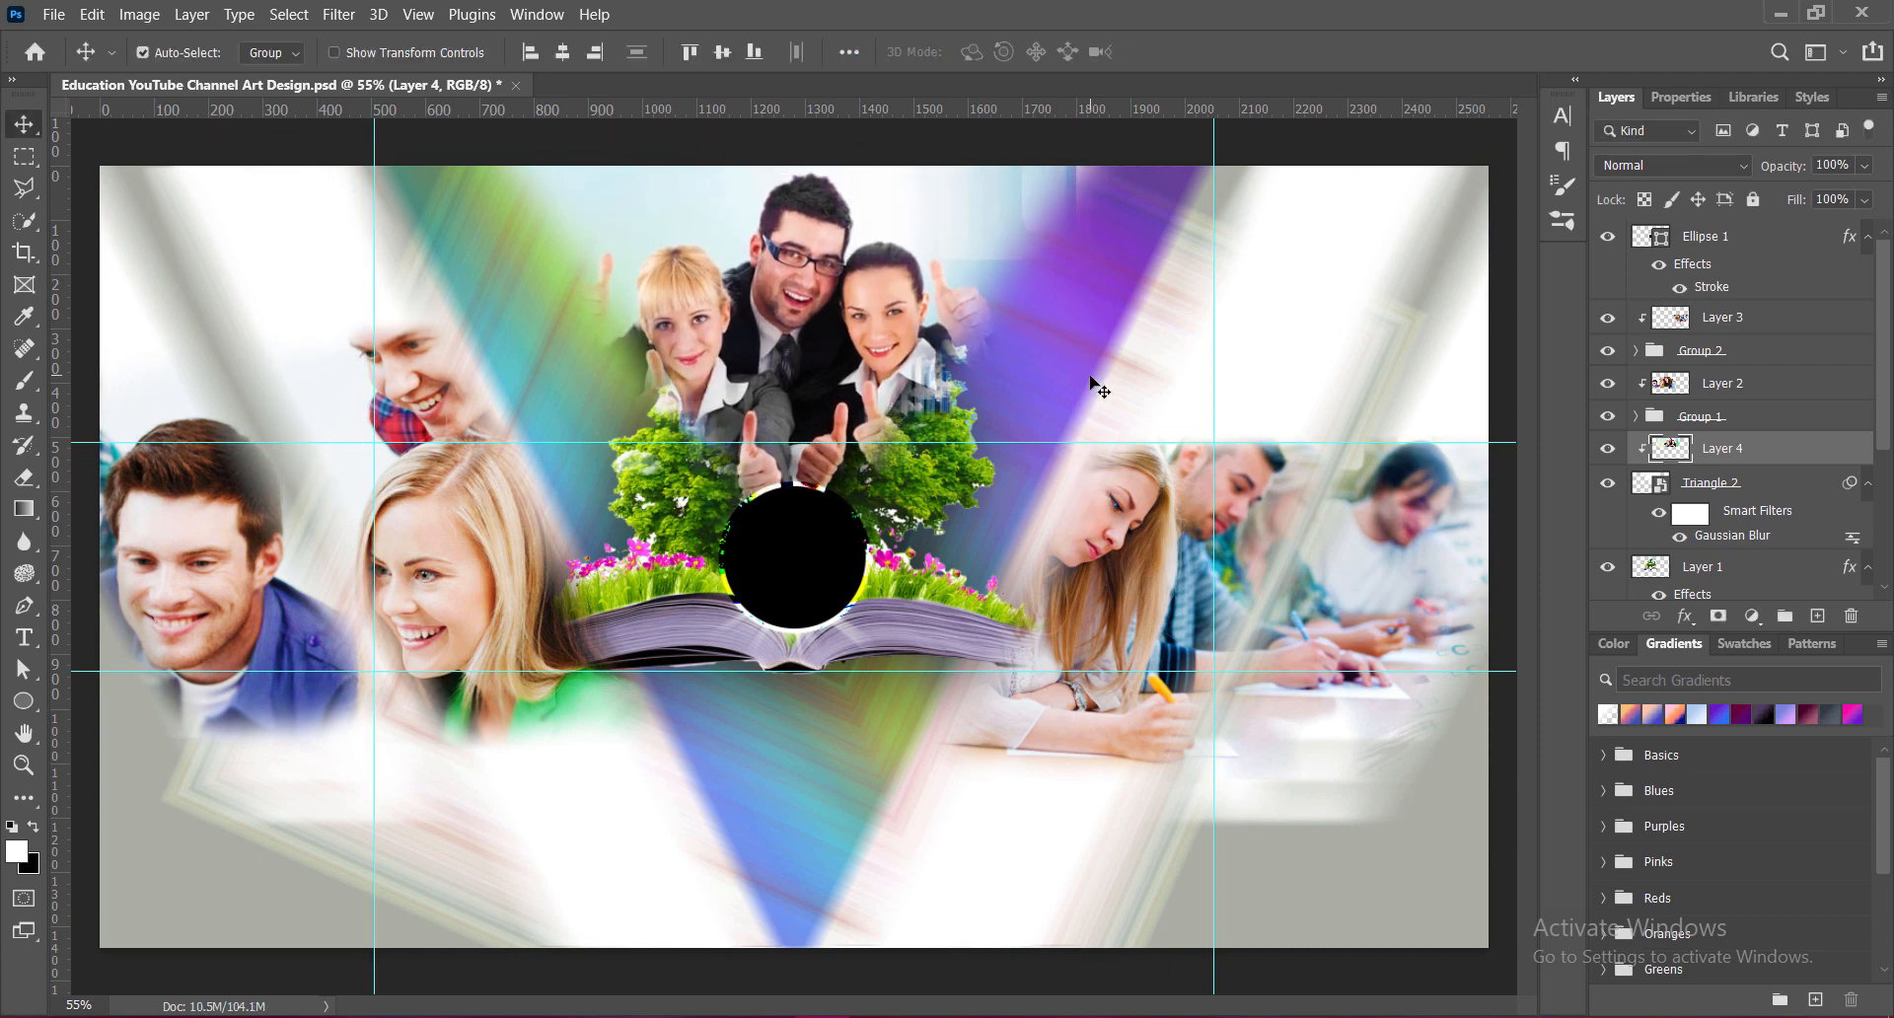
key("Up")
key("Up")
key("Up")
key("Up")
key("Up")
key("Up")
key("Up")
key("Up")
key("Up")
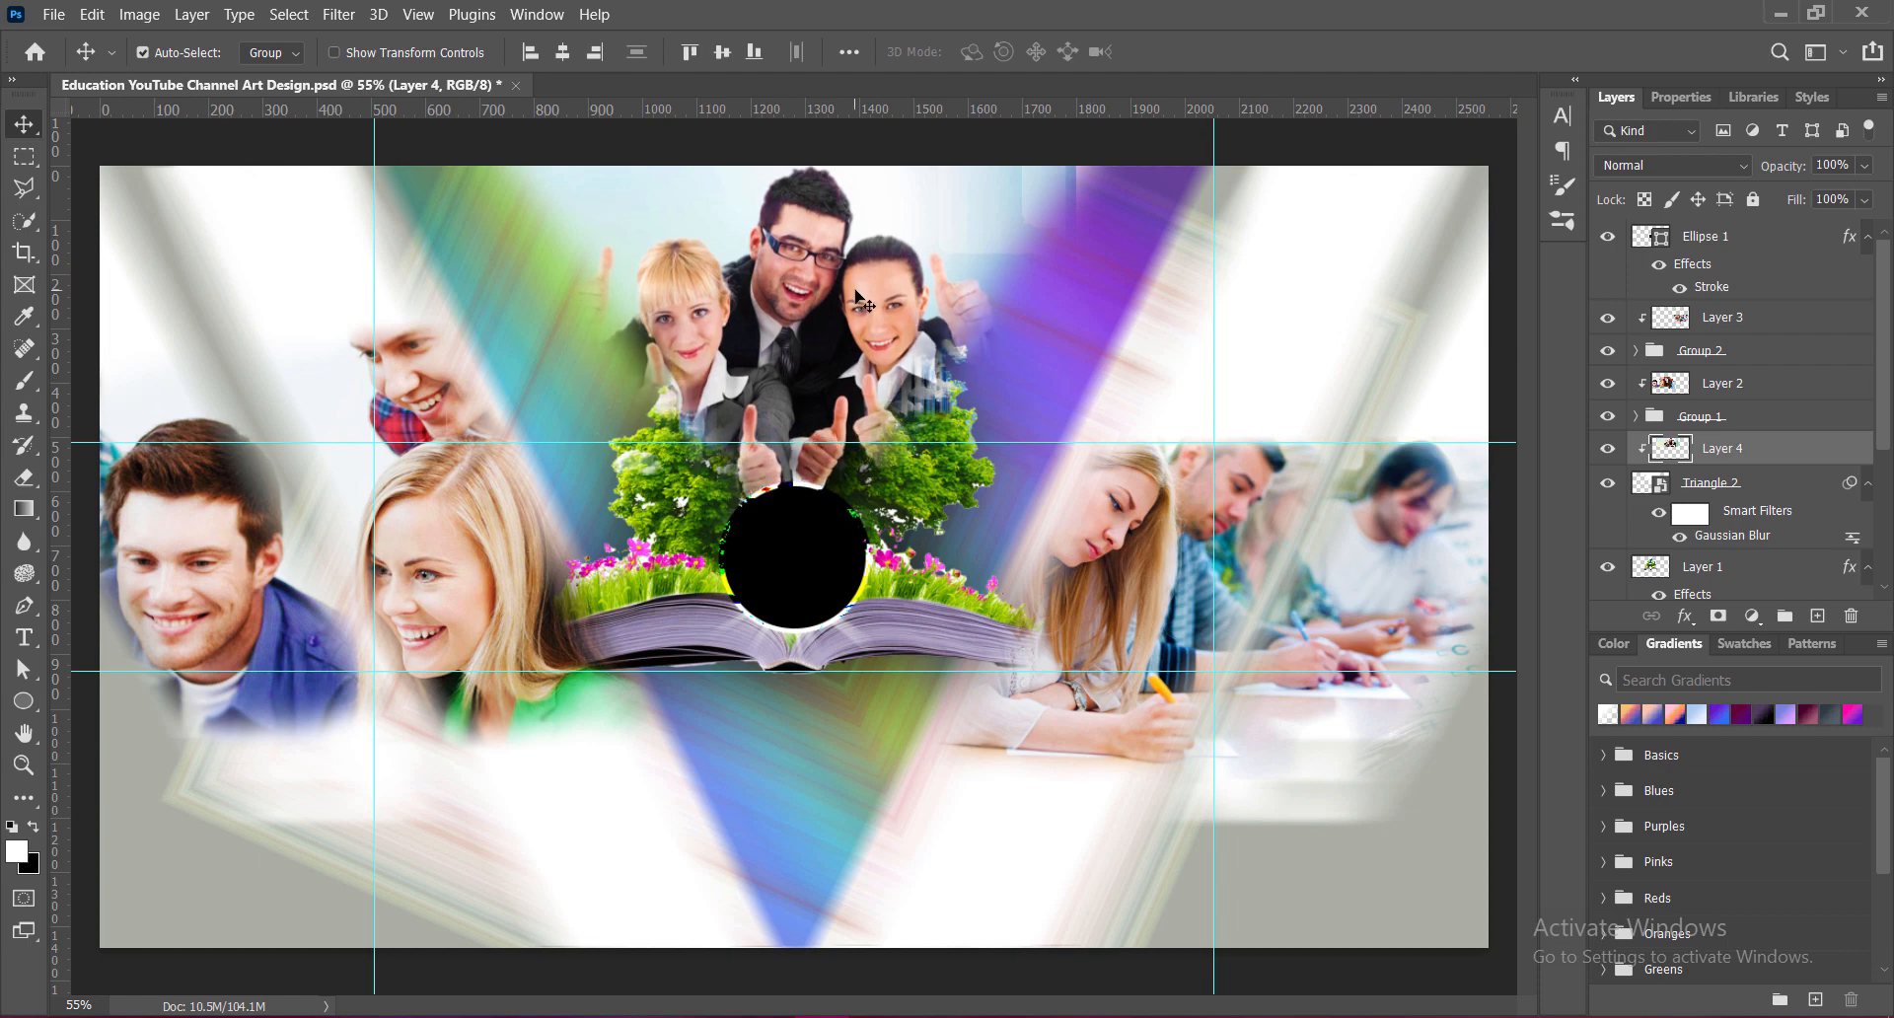
Step: Nudge the team photo about 20 px to the right and deselect its layer
key("Right")
key("Right")
key("Right")
key("Right")
key("Right")
key("Right")
key("Right")
key("Right")
key("Right")
key("Right")
key("Right")
key("Right")
key("Right")
key("Right")
key("Right")
key("Right")
key("Right")
key("Right")
key("Right")
key("Right")
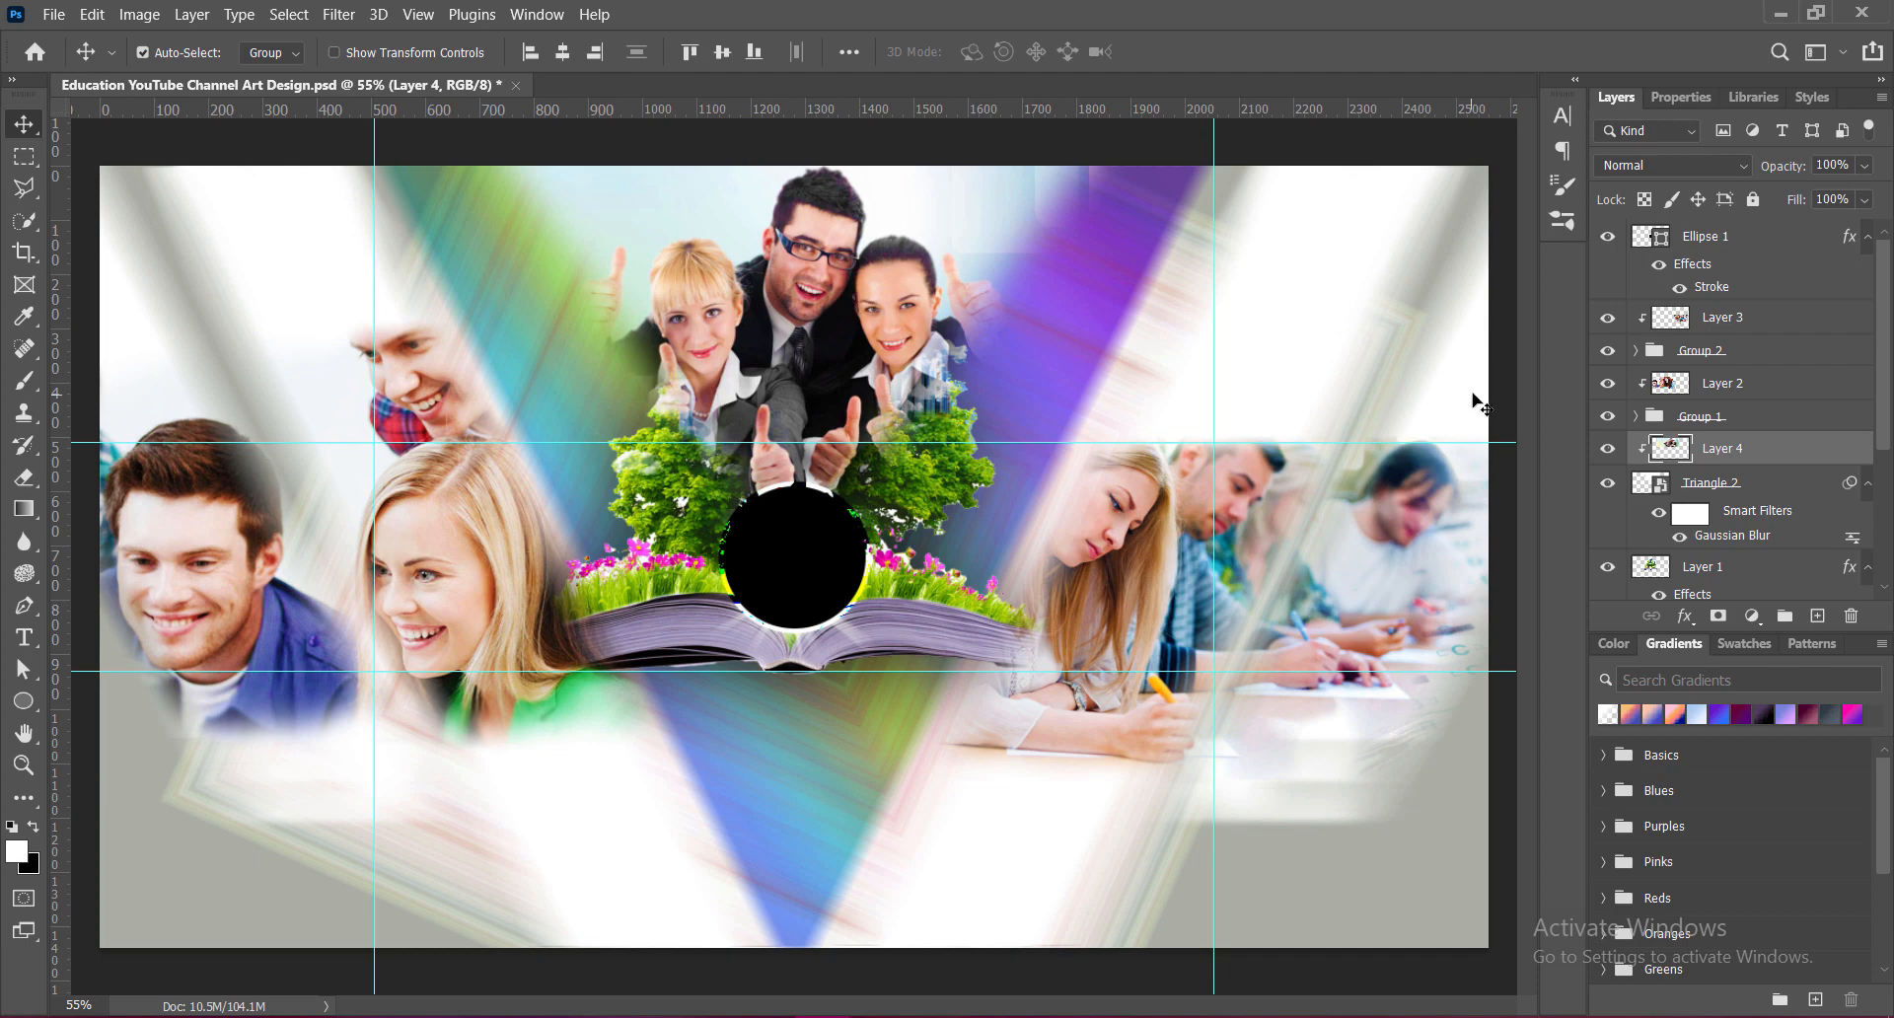
left_click(1505, 404)
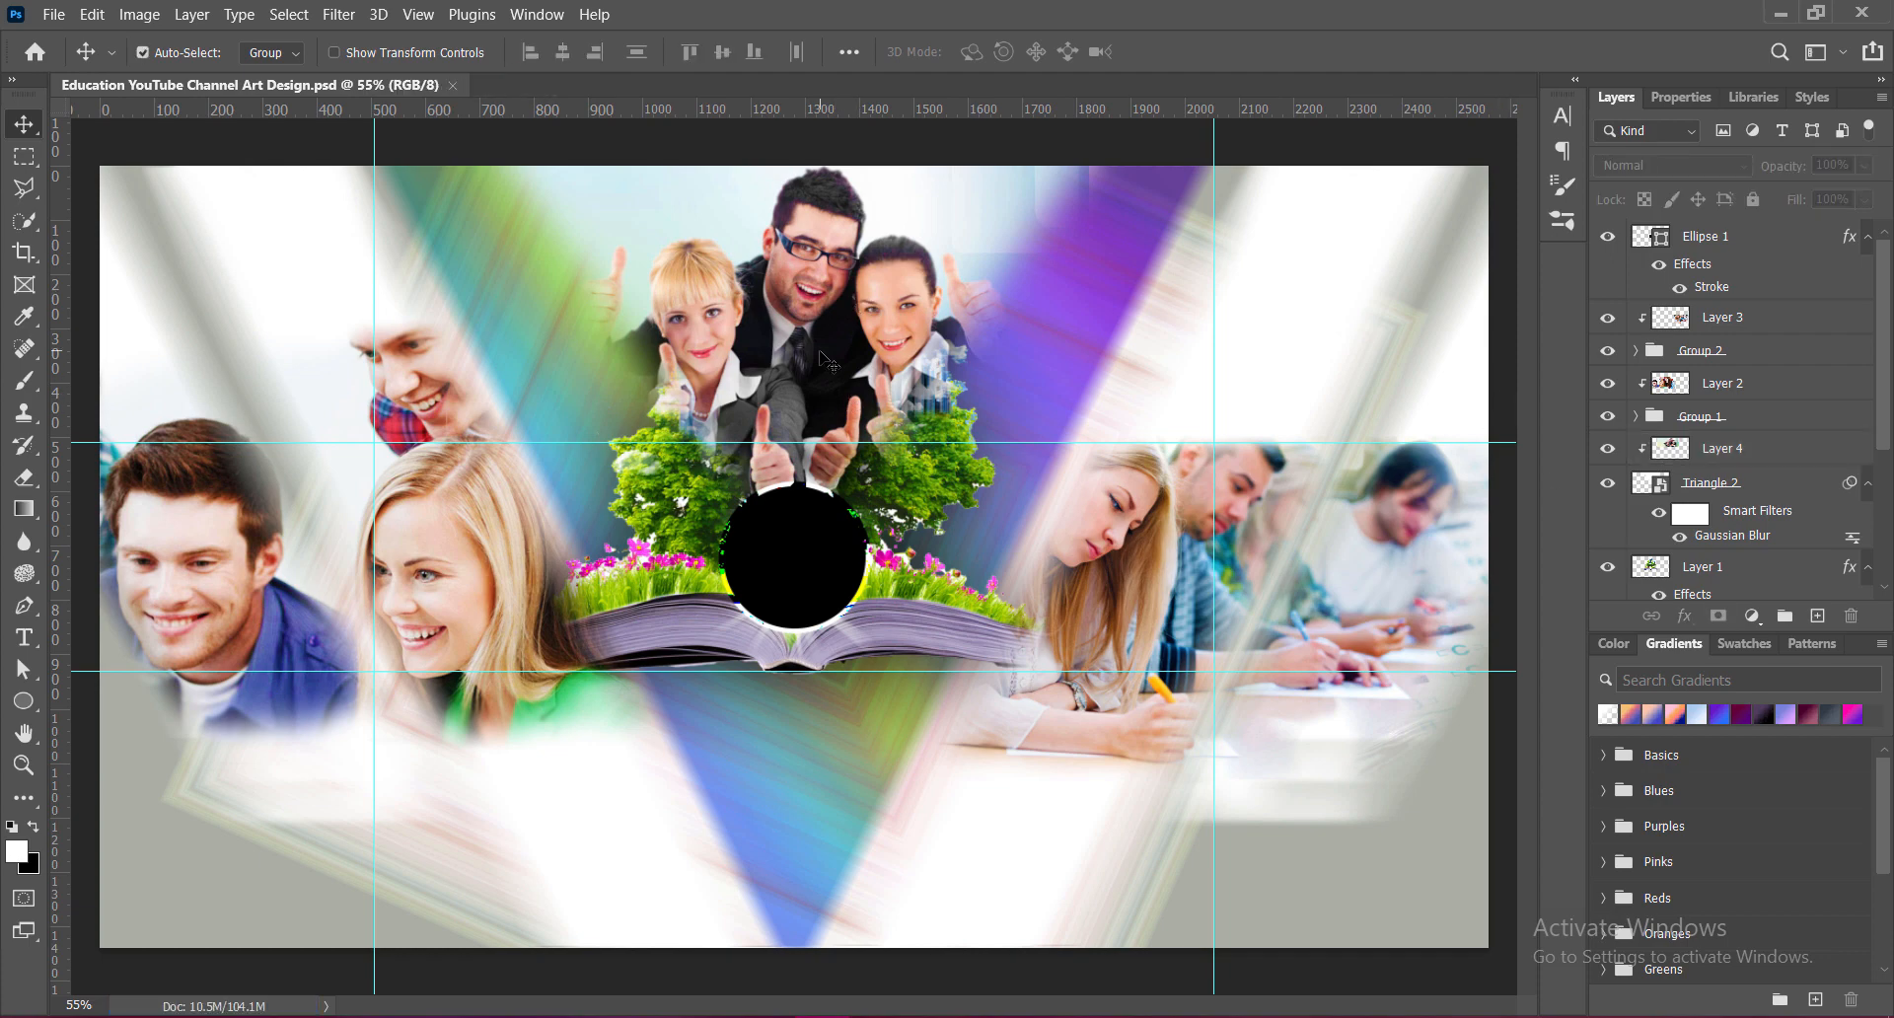
Step: Paste the teacher-at-chalkboard photo over the circle and clip it to Ellipse 1
key("ctrl+v")
left_click_drag(827, 360, 733, 340)
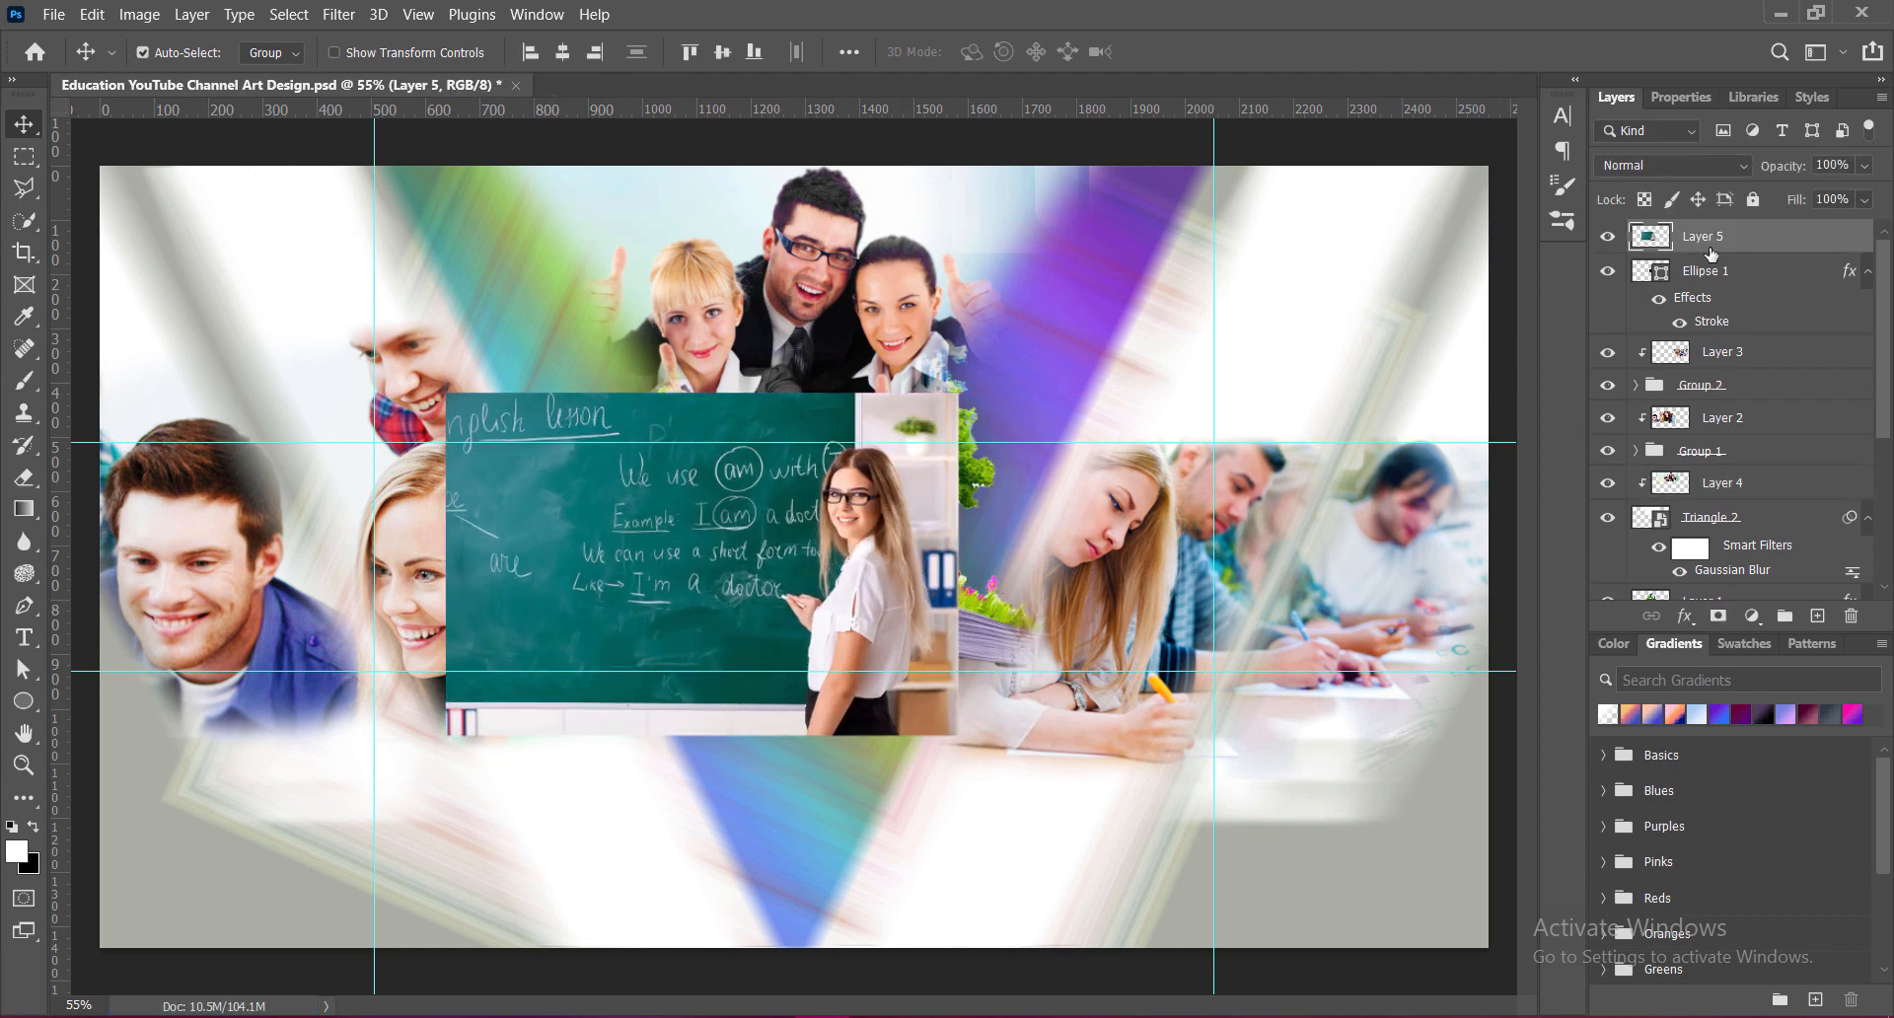
right_click(1708, 235)
left_click(1485, 481)
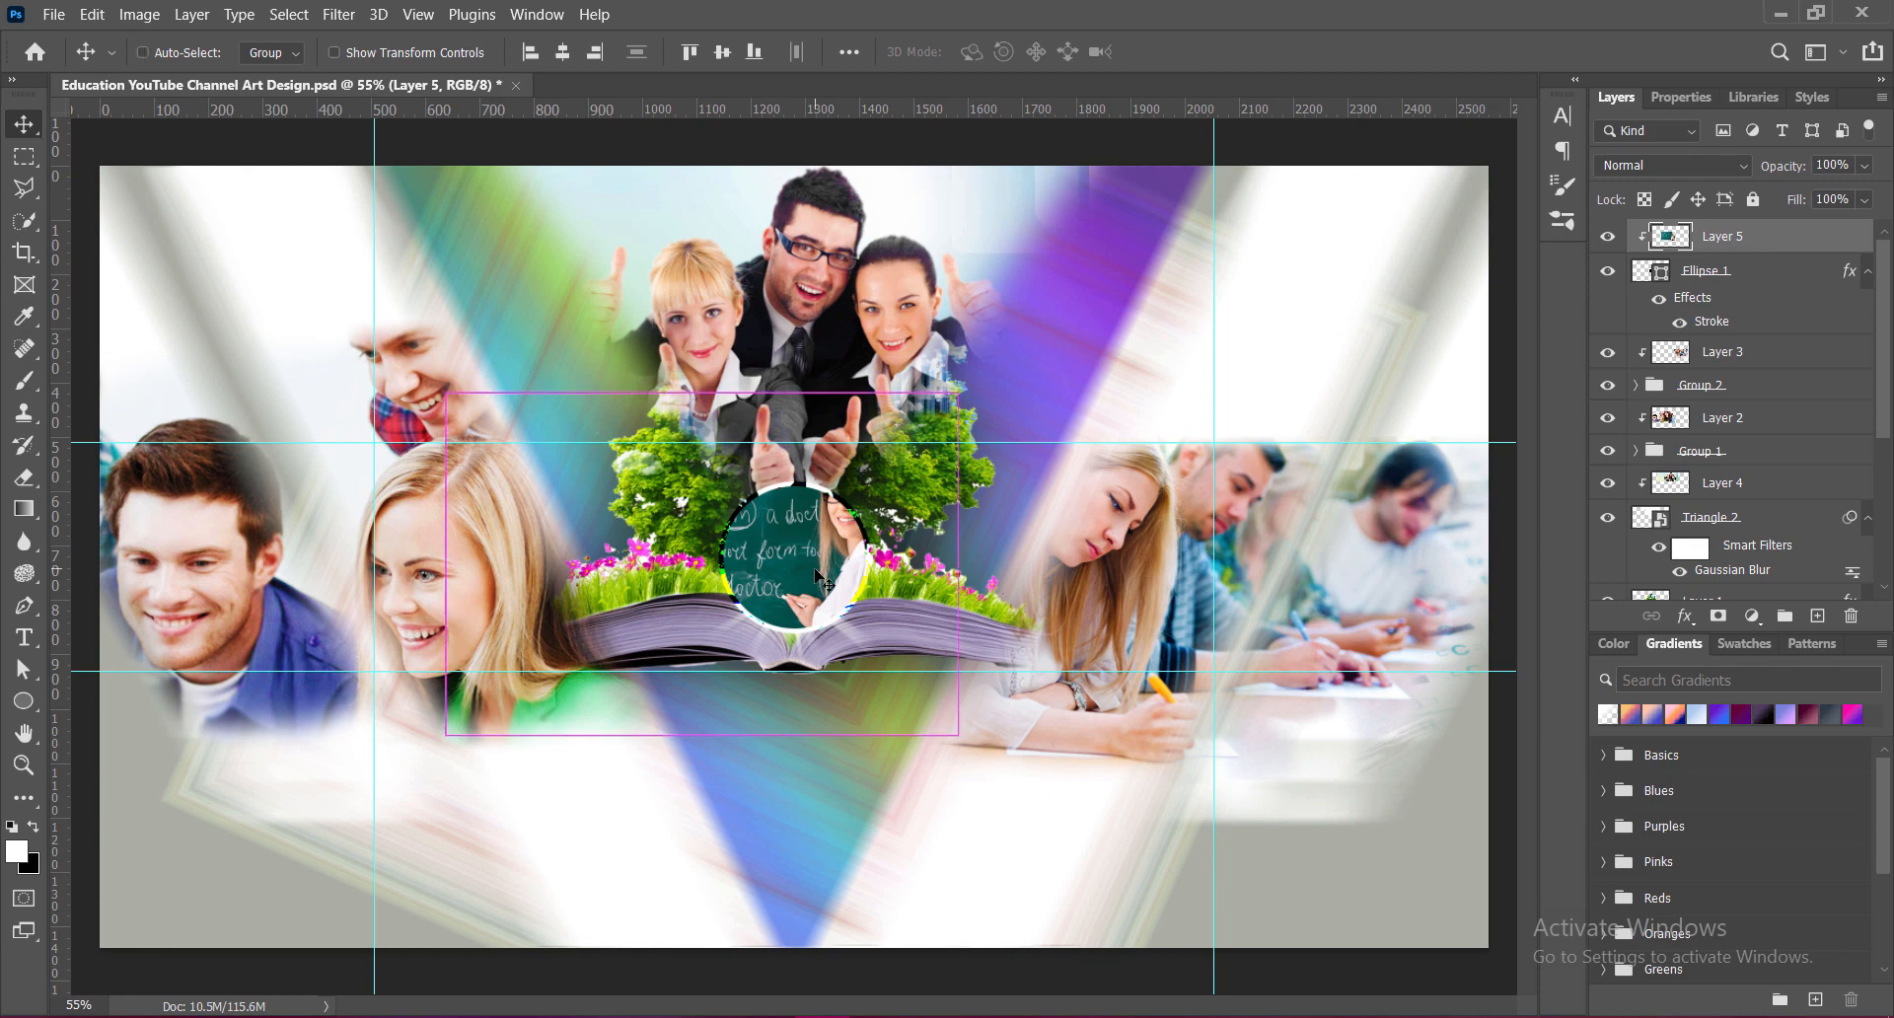
Step: Scale the teacher photo to 59.61% and position it so the teacher shows inside the circle
key("ctrl+t")
left_click_drag(819, 580, 765, 602)
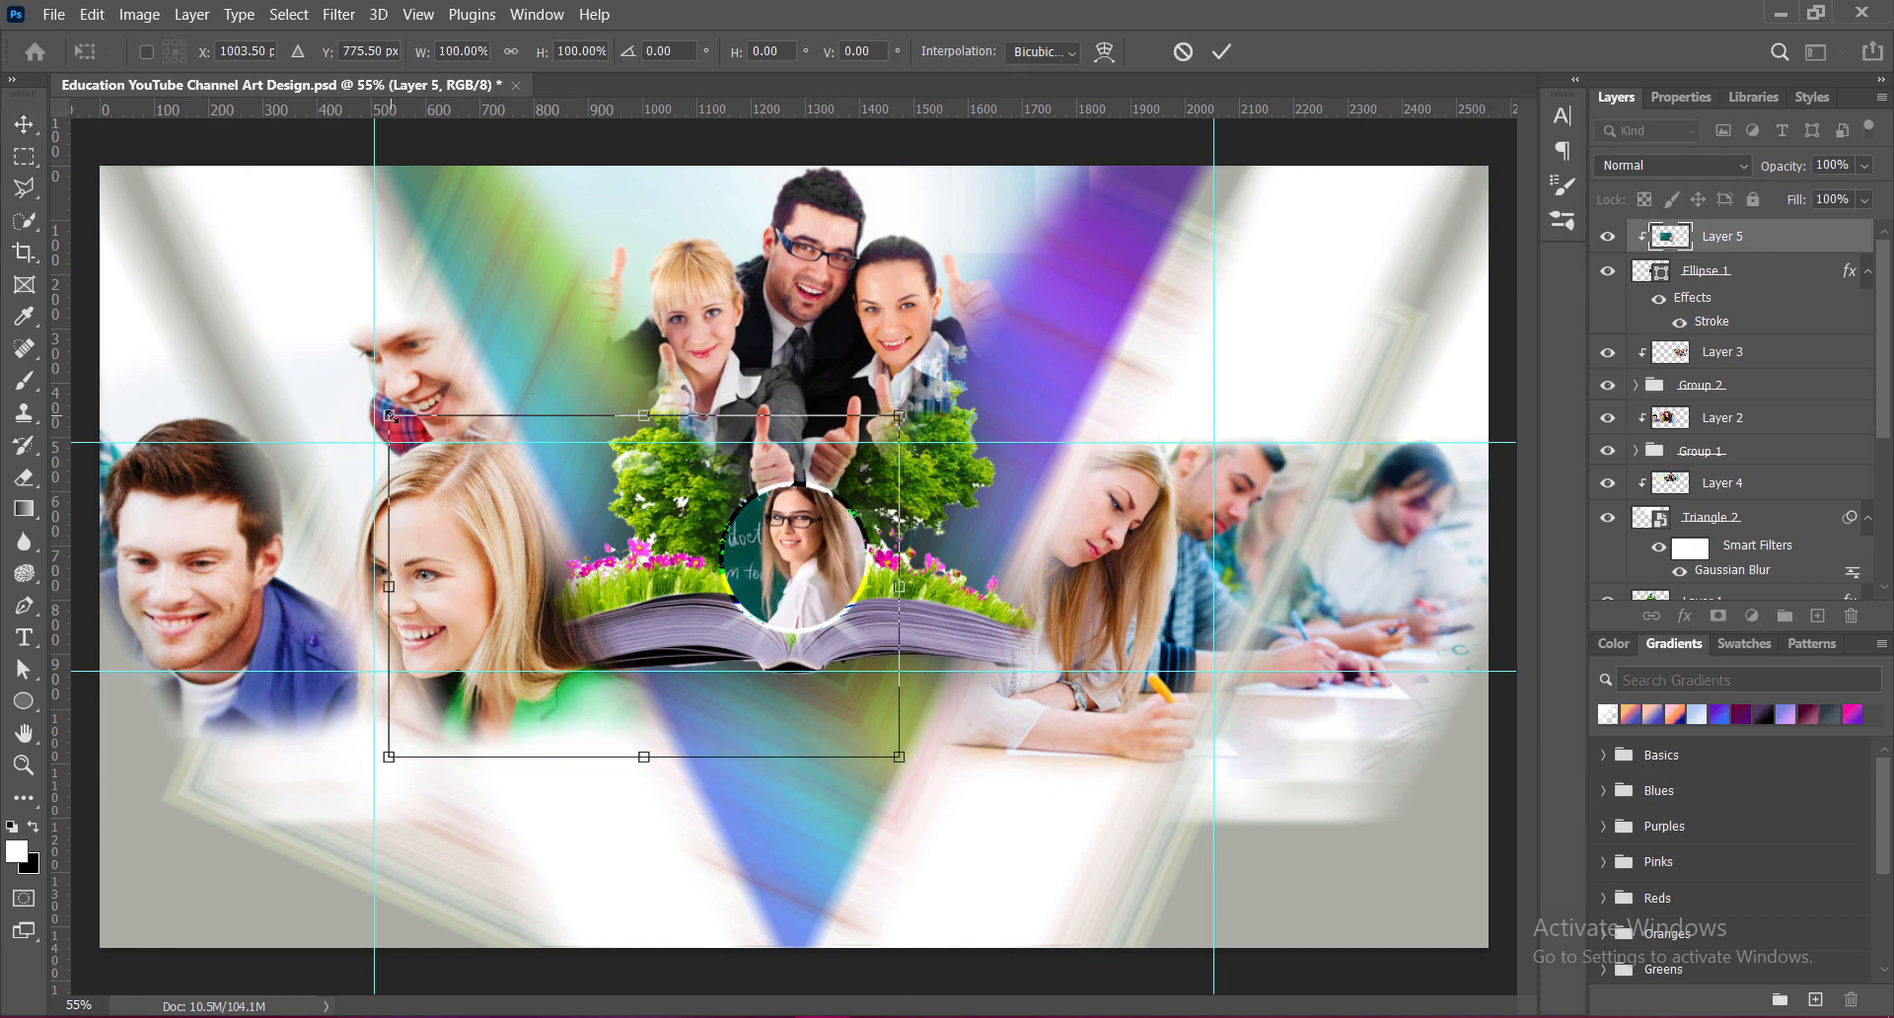
left_click_drag(389, 416, 465, 467)
left_click_drag(513, 725, 518, 640)
left_click_drag(784, 549, 827, 586)
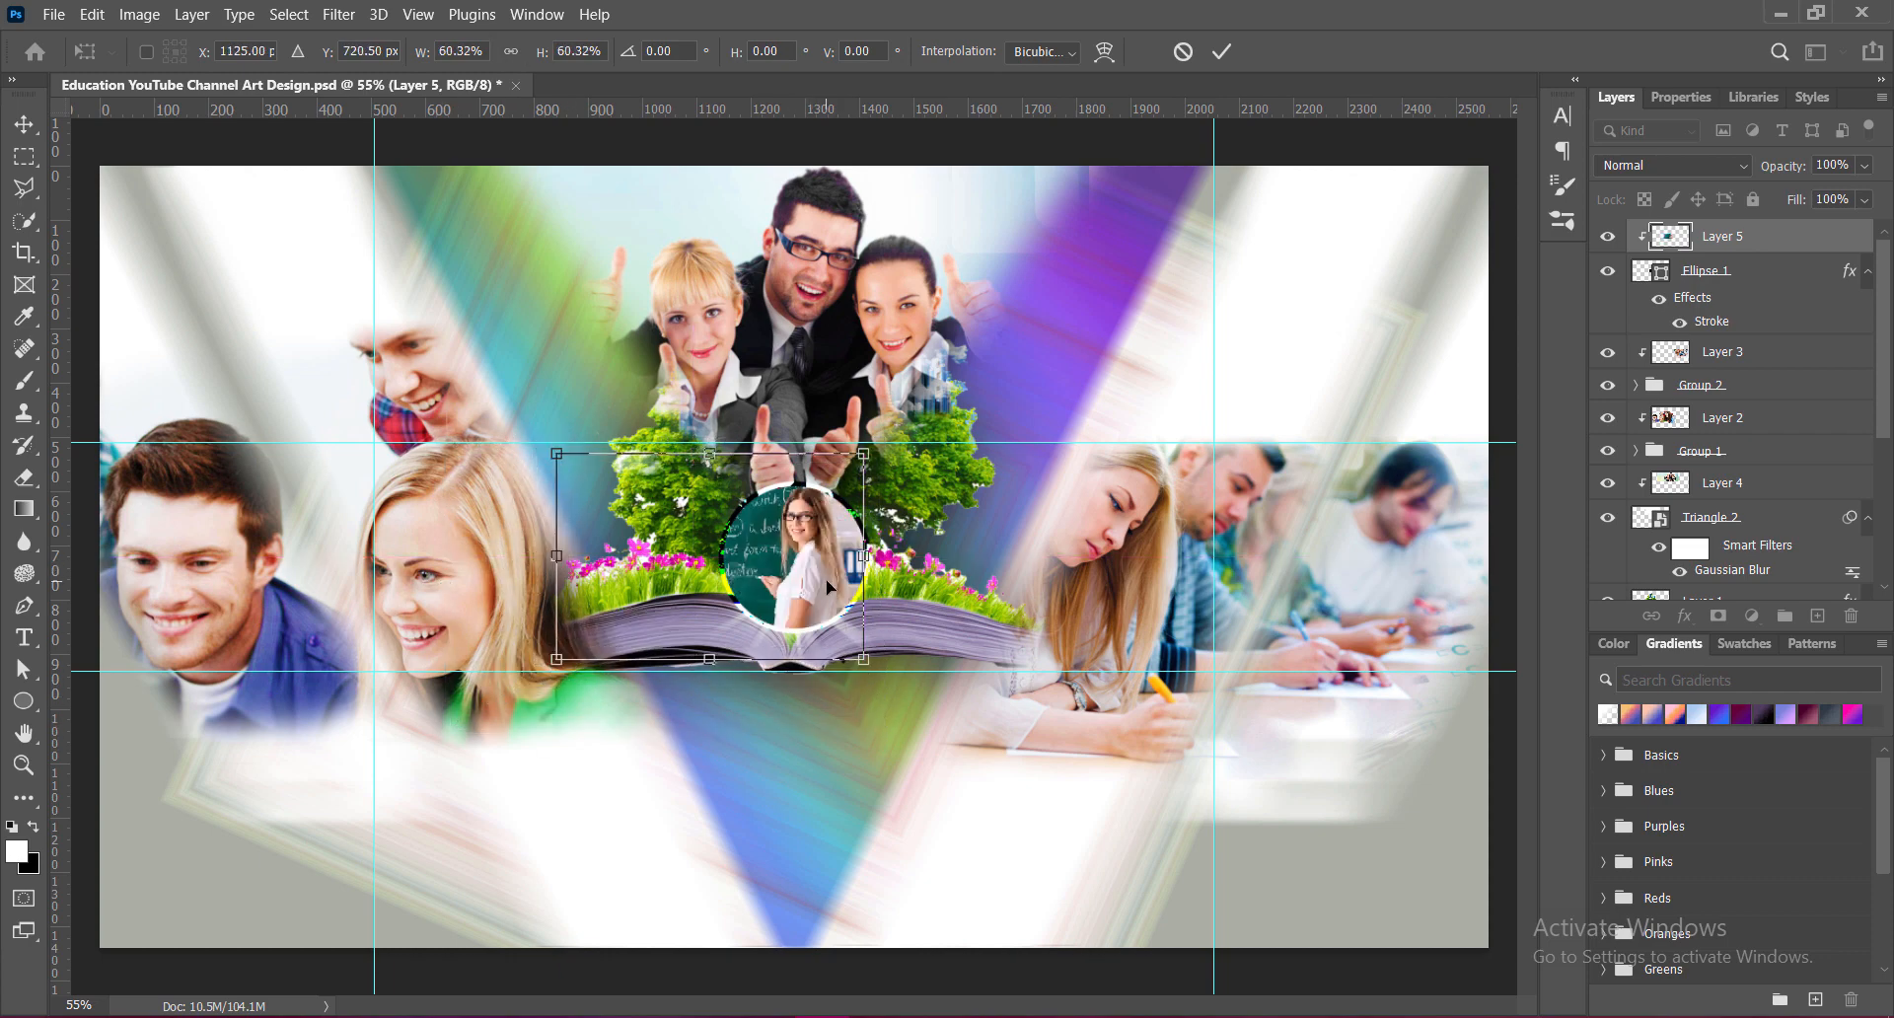
left_click_drag(617, 491, 618, 490)
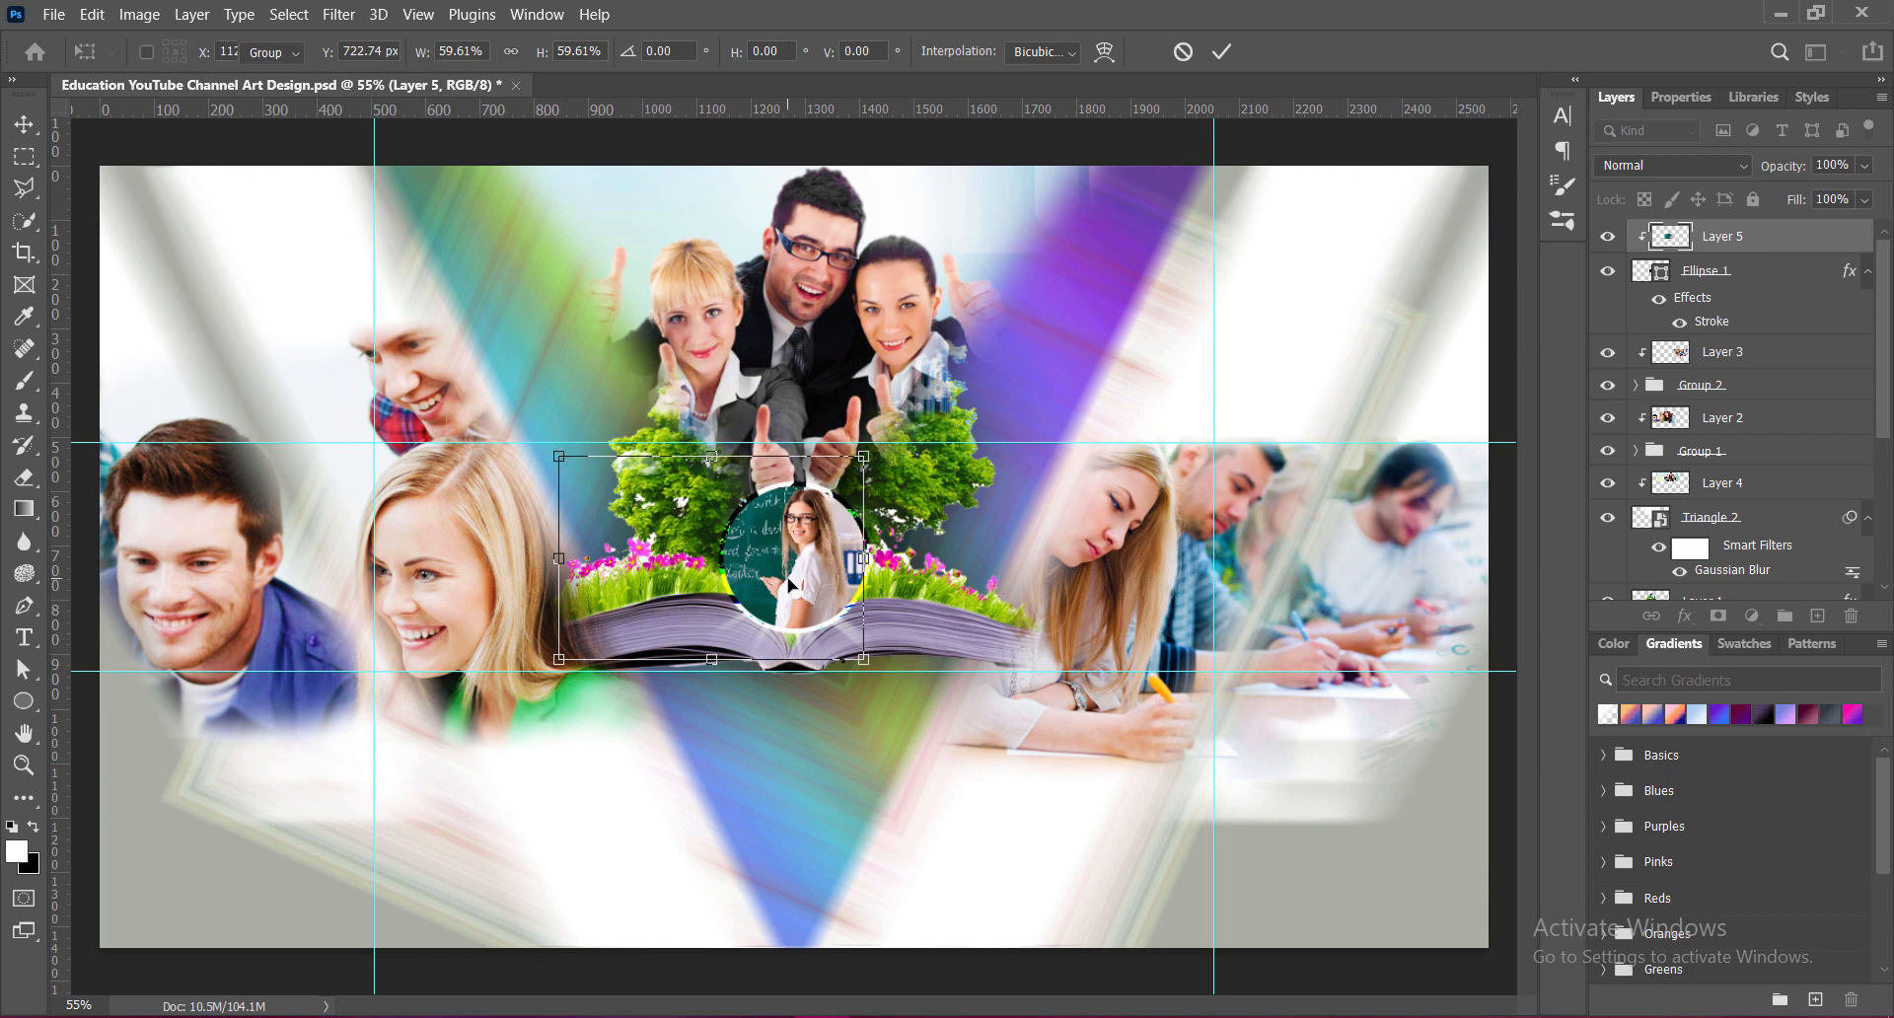
key("Return")
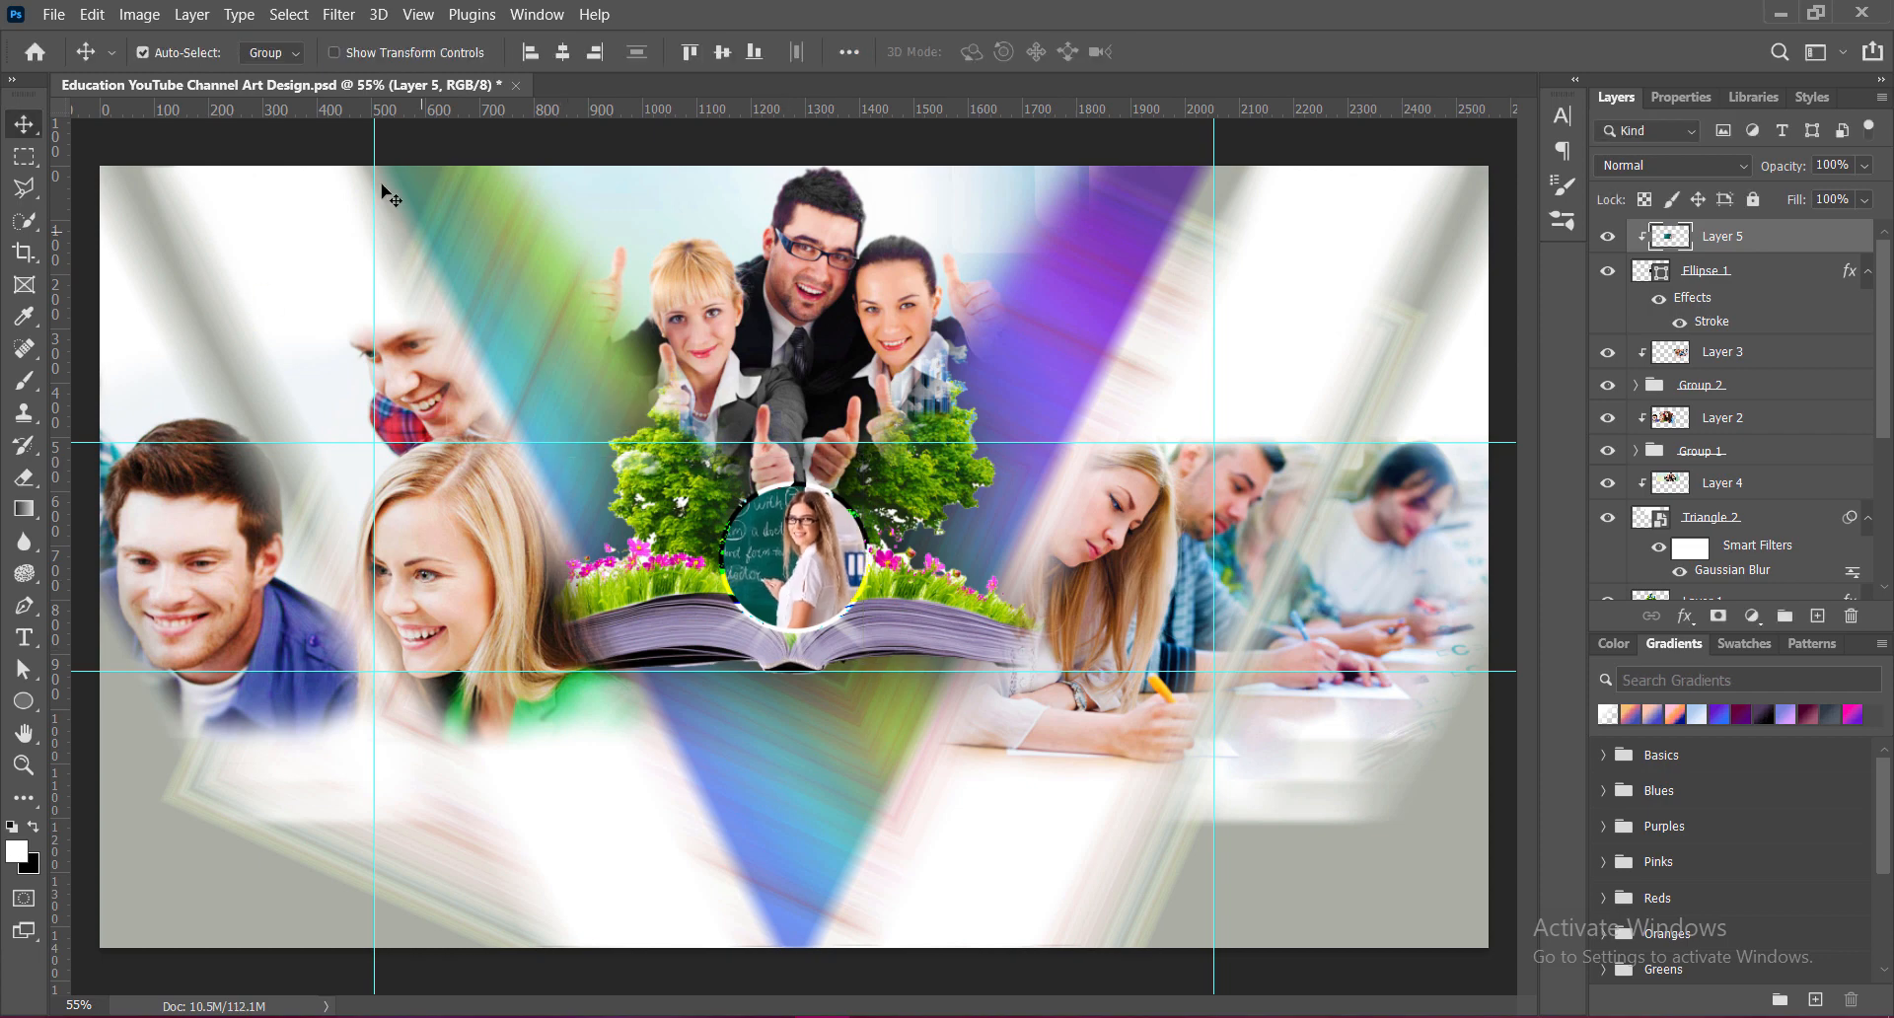
Step: Set the Vibrance of the teacher photo to +100
left_click(139, 14)
left_click(424, 168)
left_click_drag(1362, 206, 1610, 219)
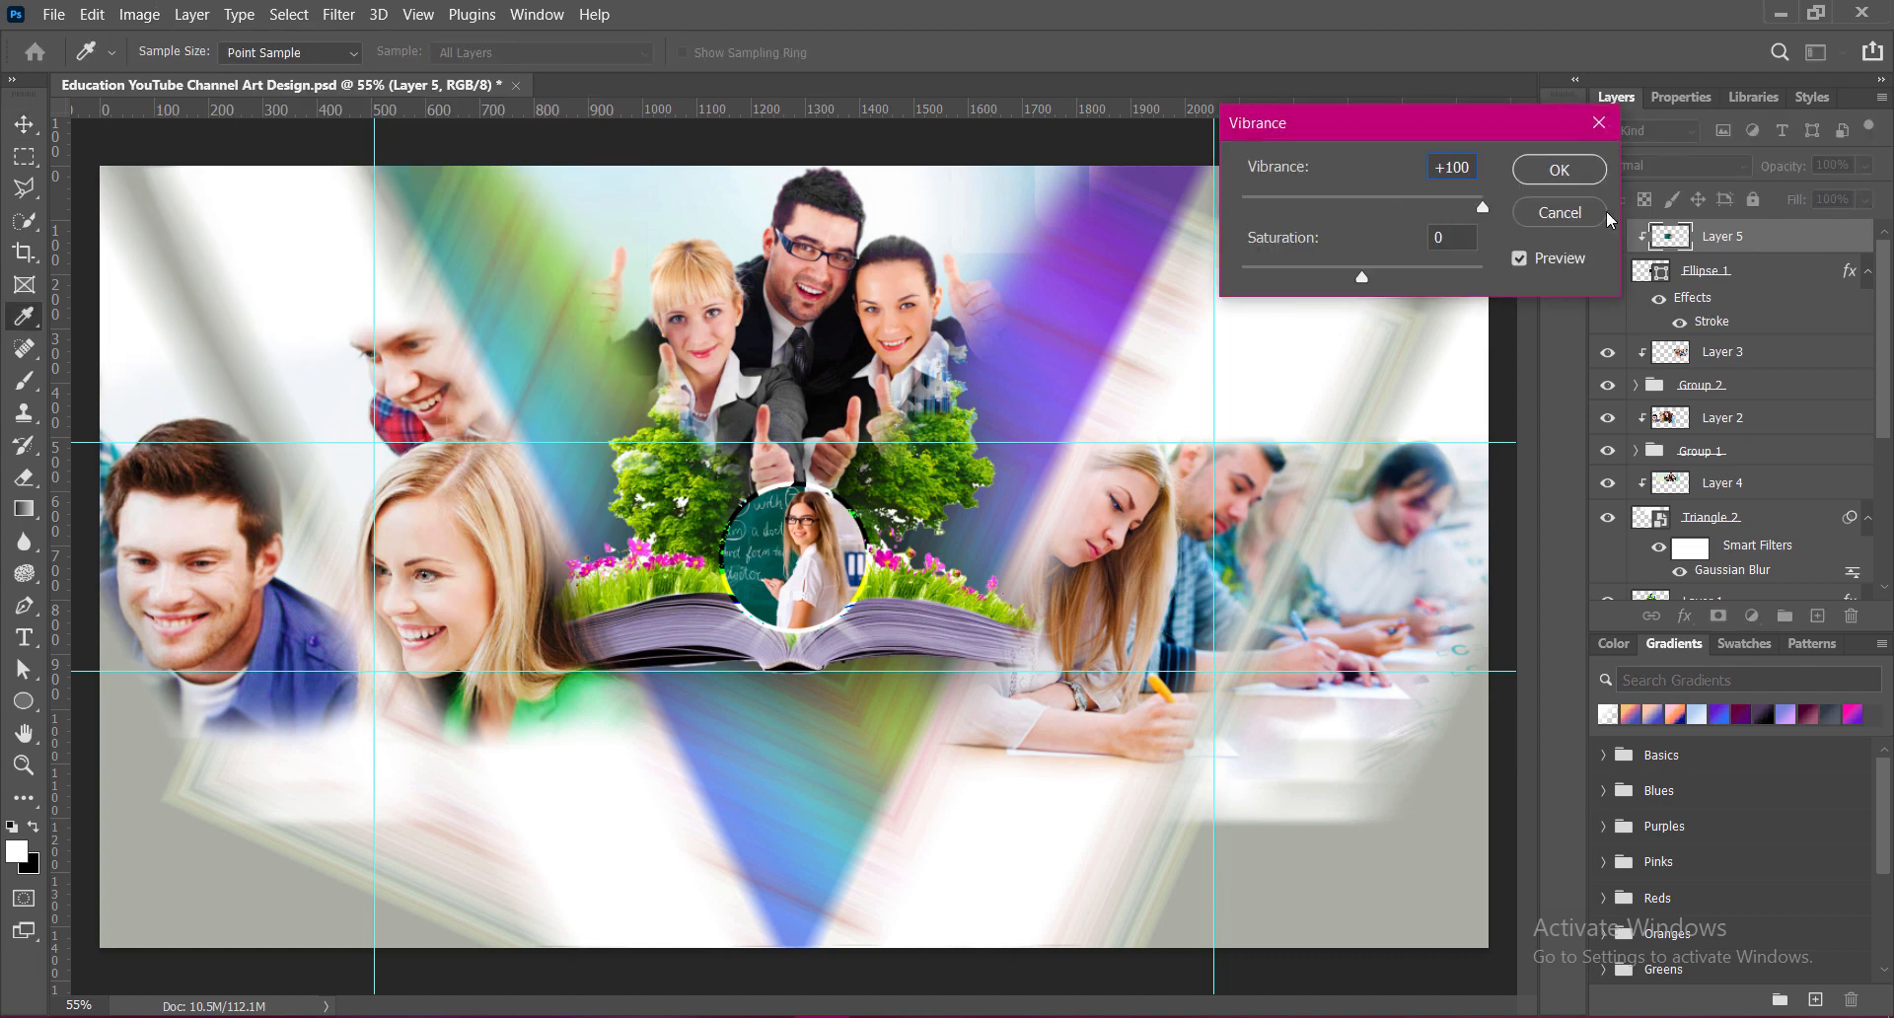
left_click(1559, 170)
Step: Apply a Hue/Saturation preset to the teacher photo
left_click(139, 14)
mouse_move(168, 68)
left_click(434, 190)
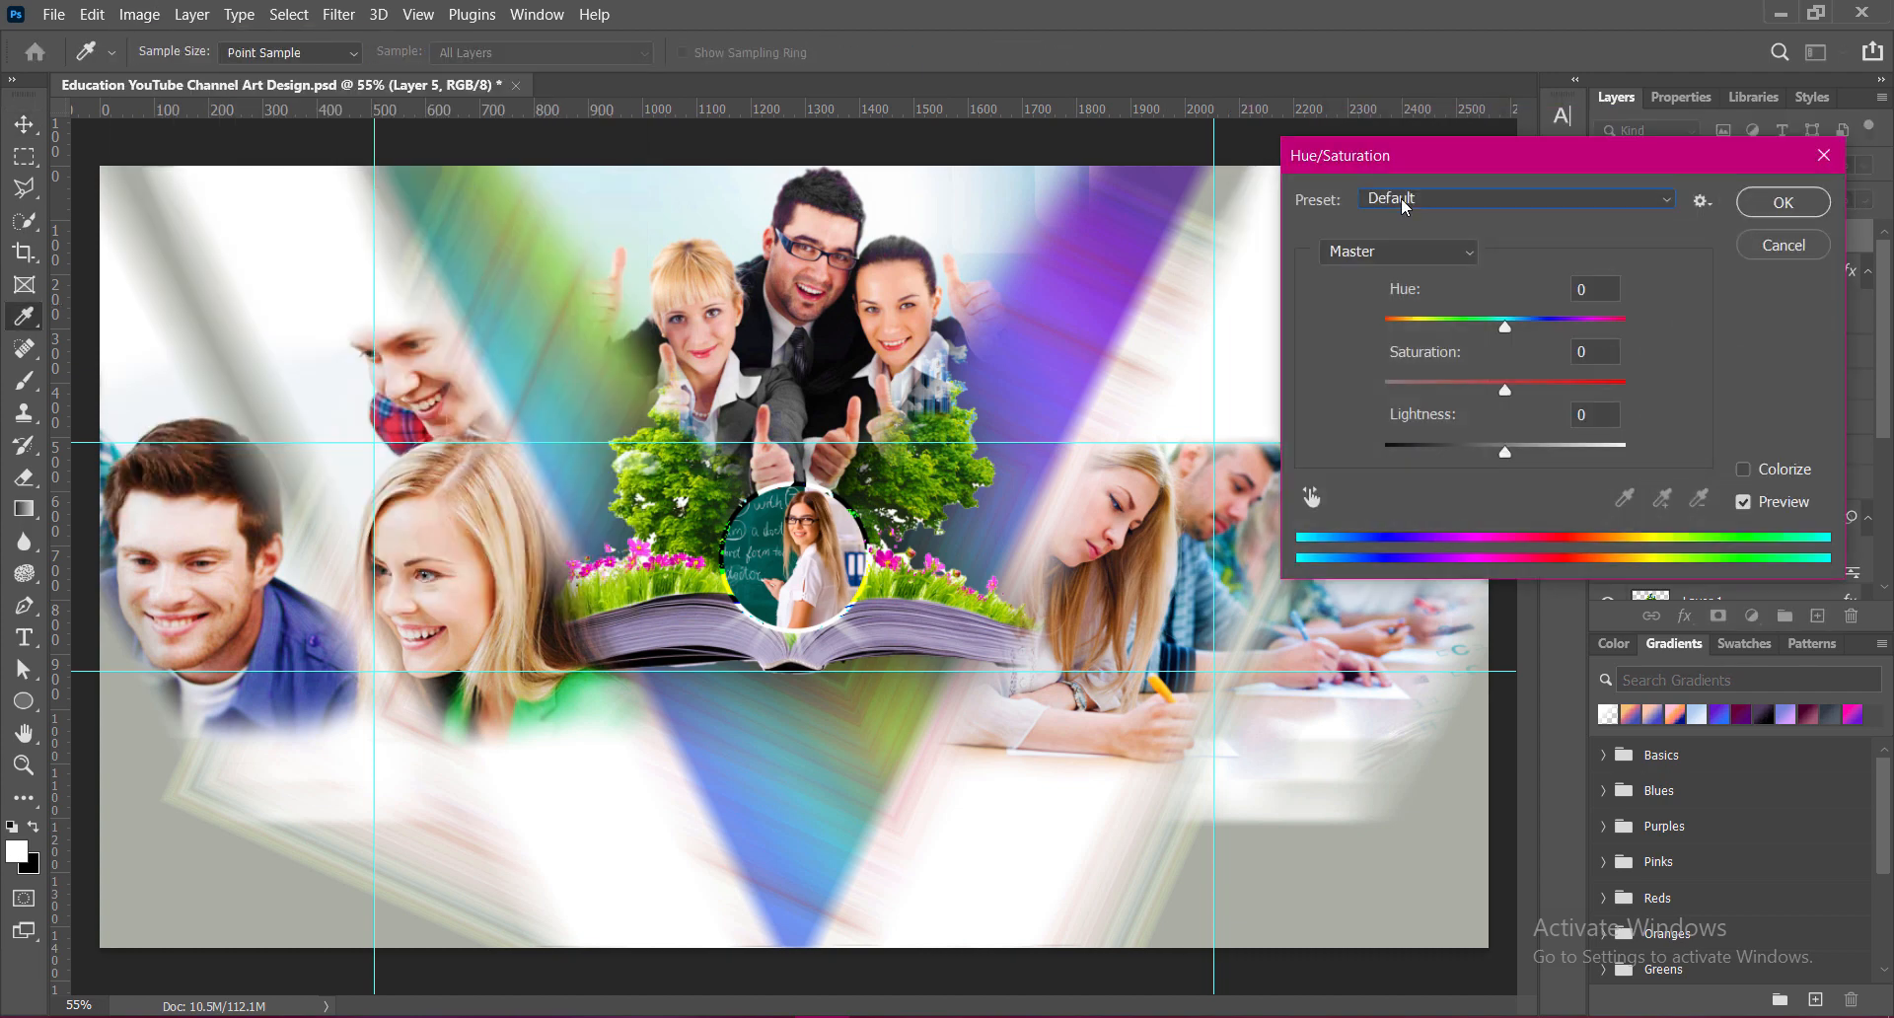
left_click(1406, 199)
left_click(1409, 314)
left_click(1762, 203)
Step: Brighten the teacher photo with a Curves midpoint at input 128, output 141, and save the document
left_click(139, 14)
mouse_move(242, 72)
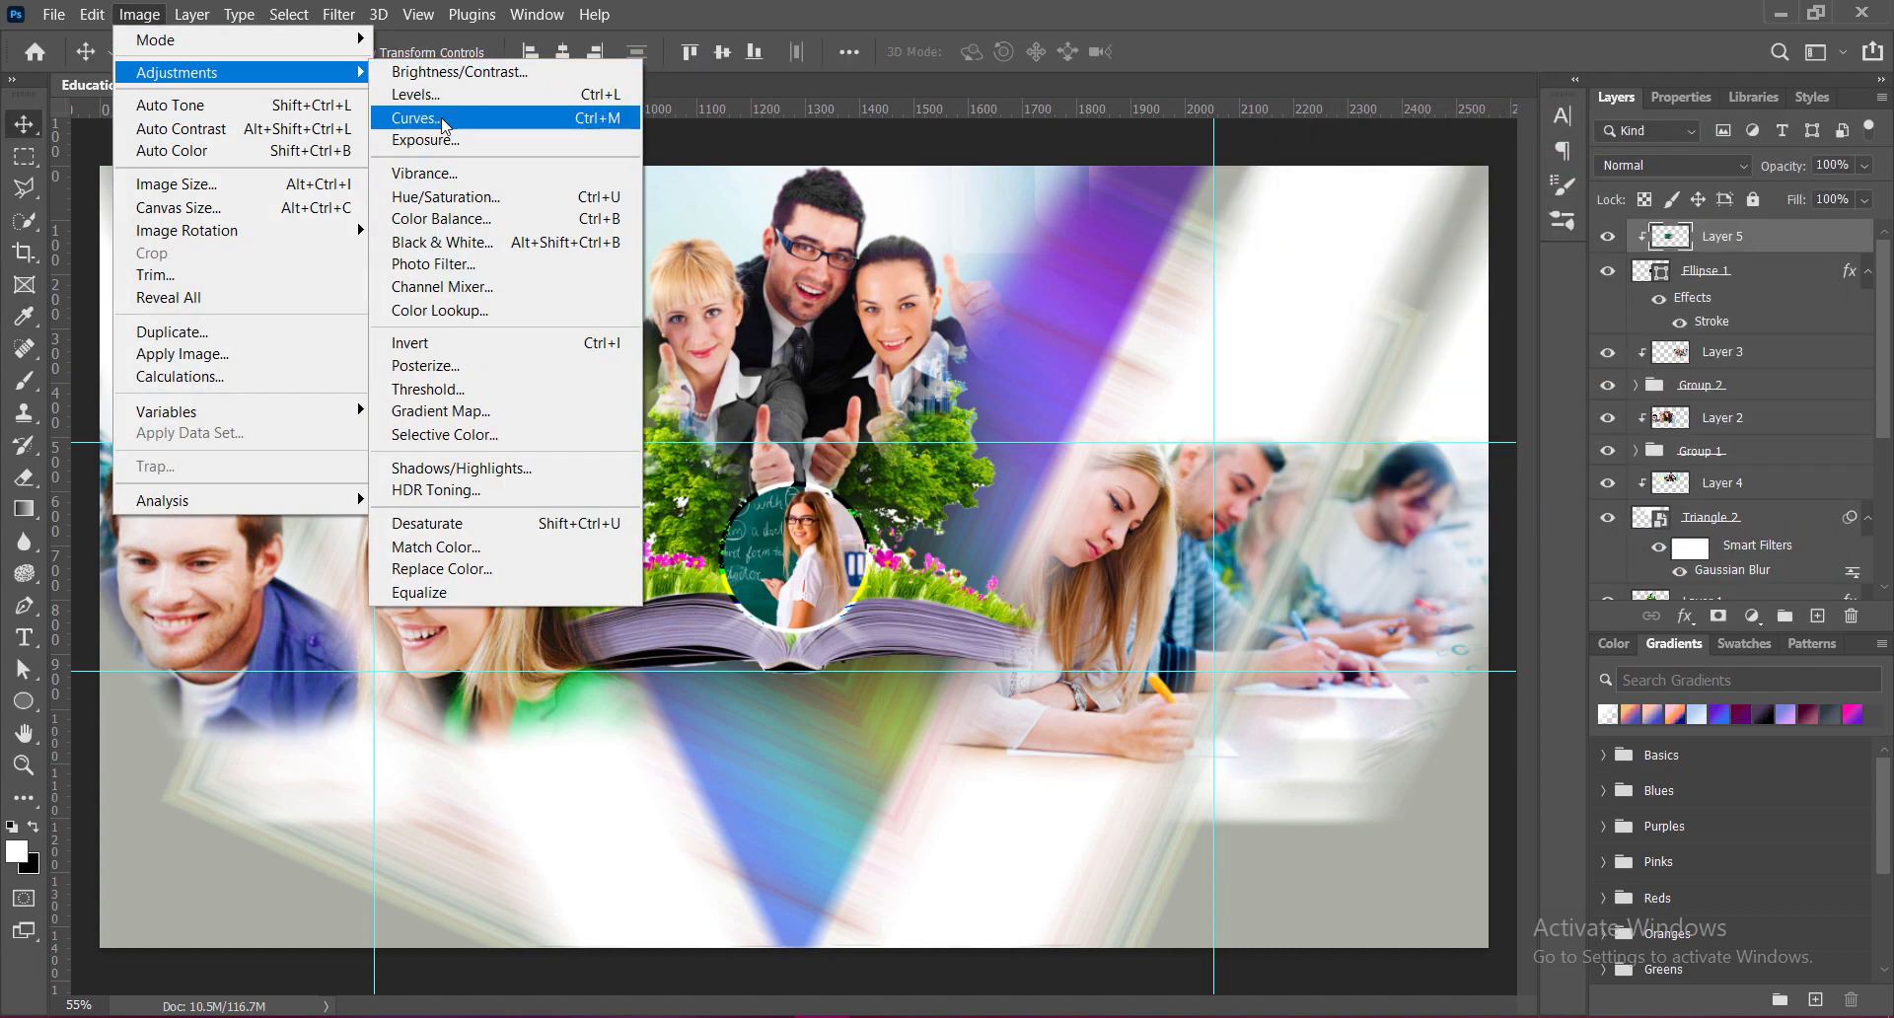
left_click(415, 117)
left_click_drag(789, 131, 1391, 133)
left_click_drag(1398, 406, 1401, 389)
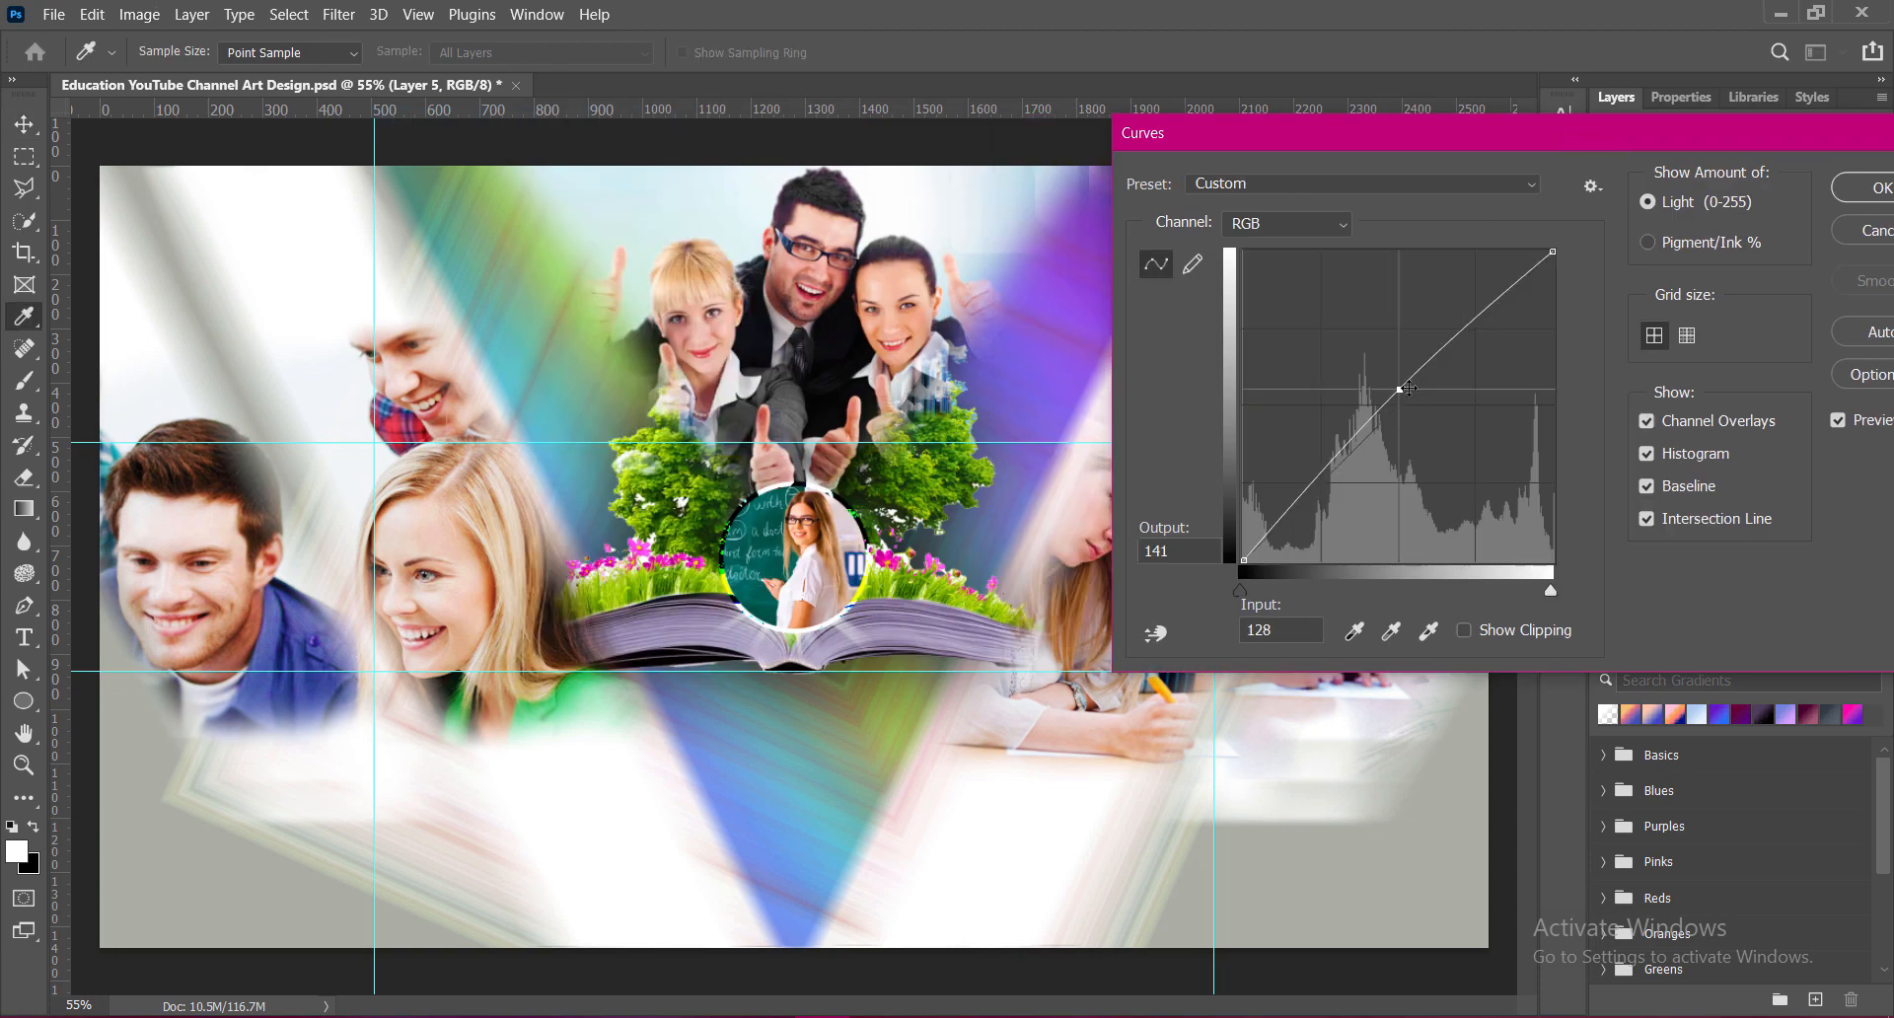
left_click(1869, 187)
key("ctrl+s")
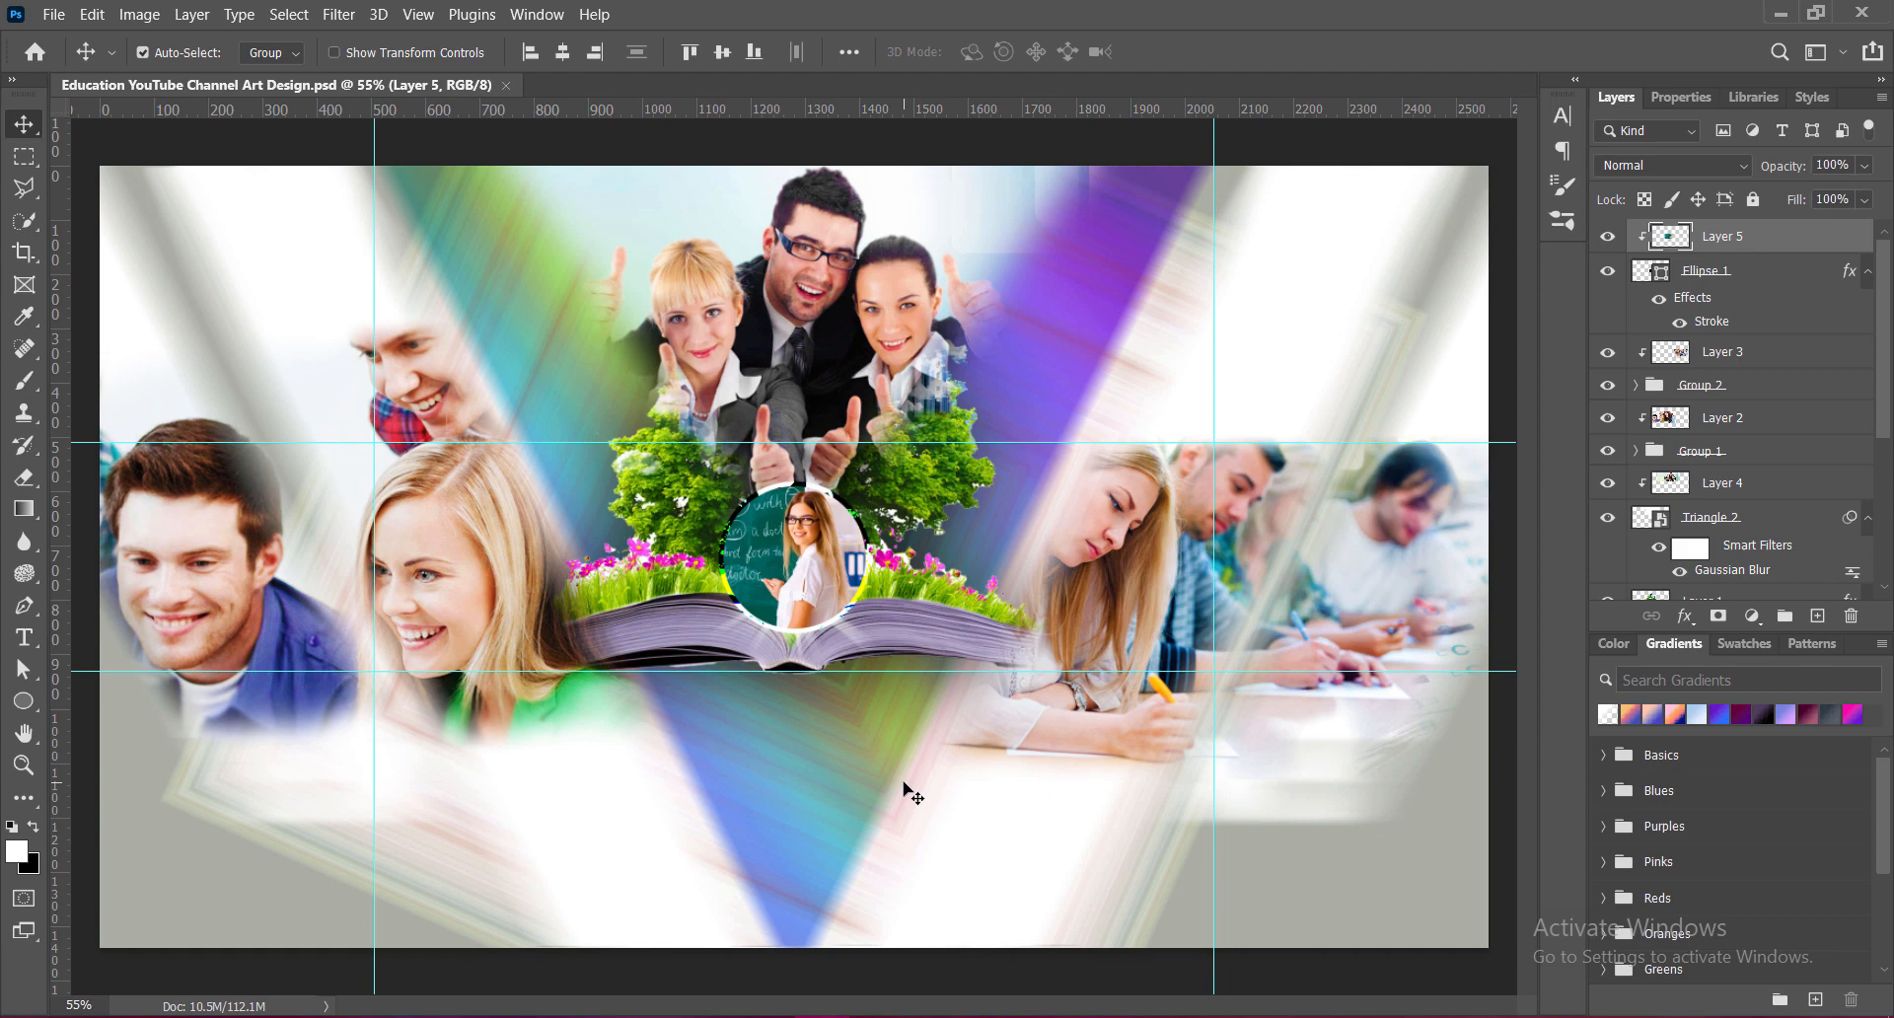
Step: Save the document with a new empty top layer and start a text line left of the circular teacher photo
key("ctrl+shift+alt+n")
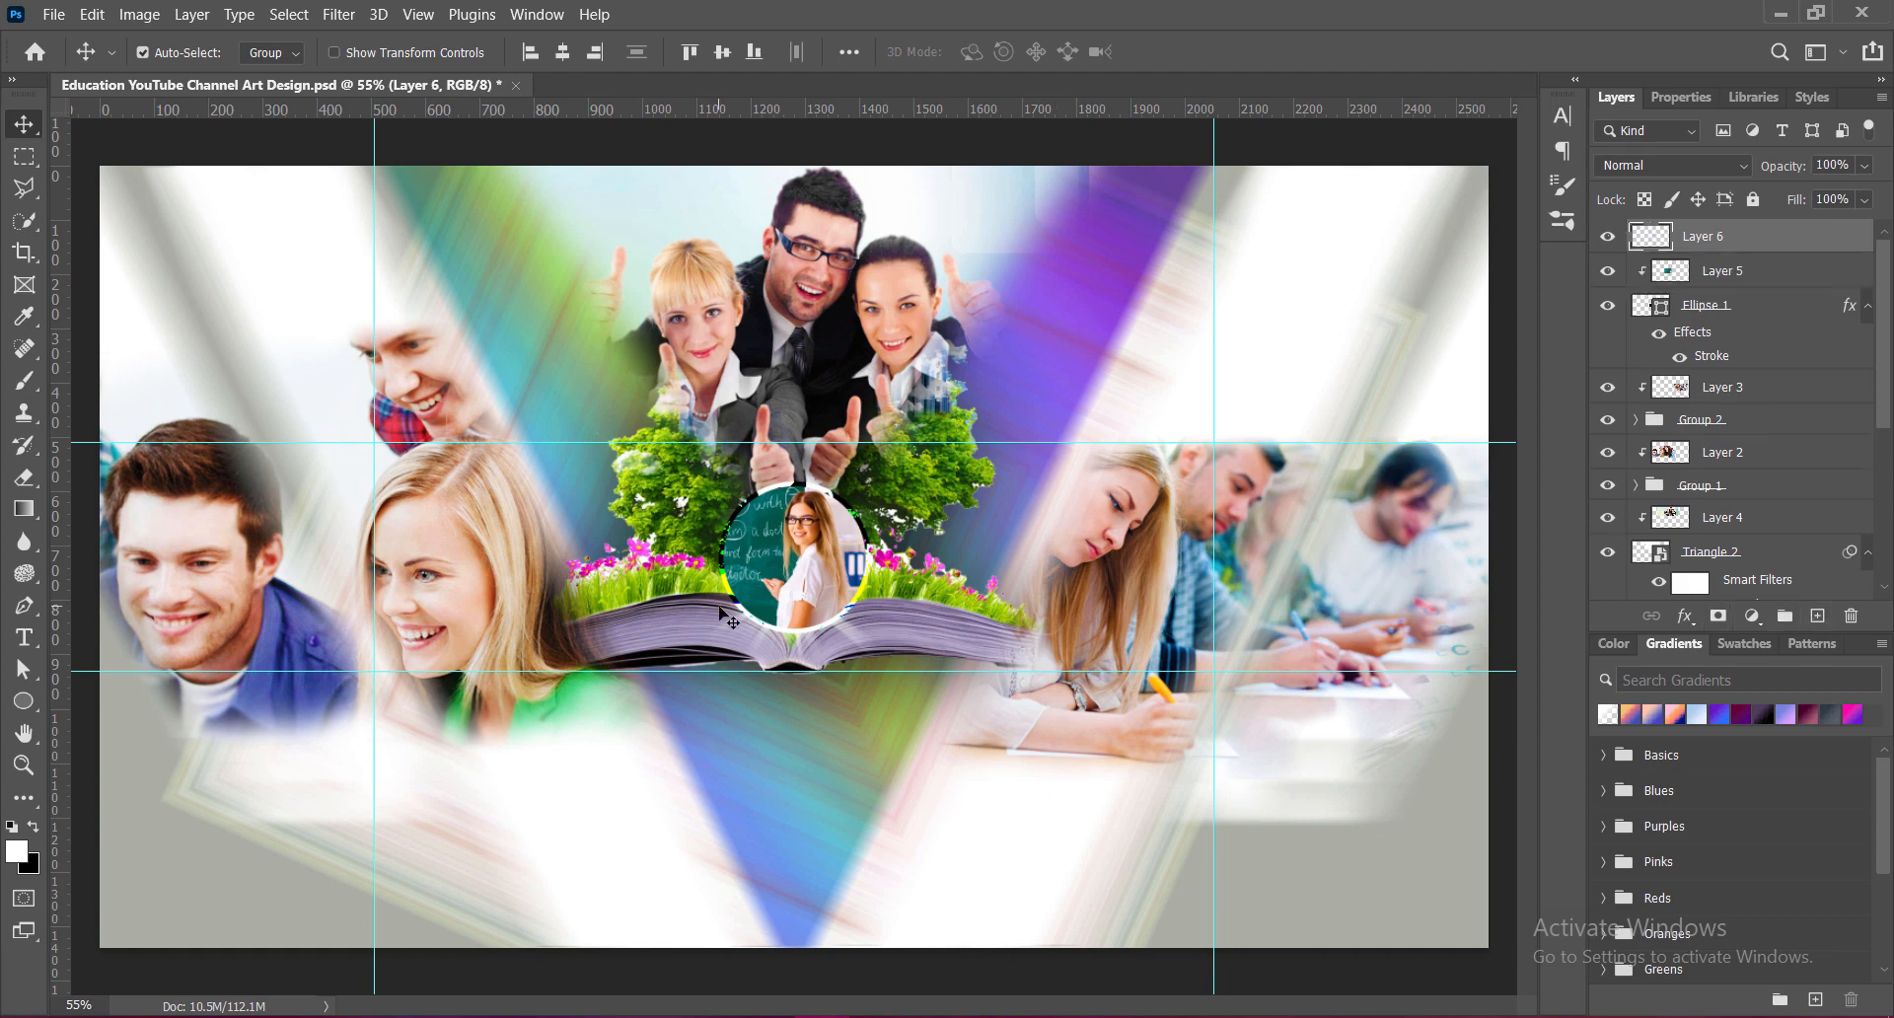
scroll(691, 582, "up", 1)
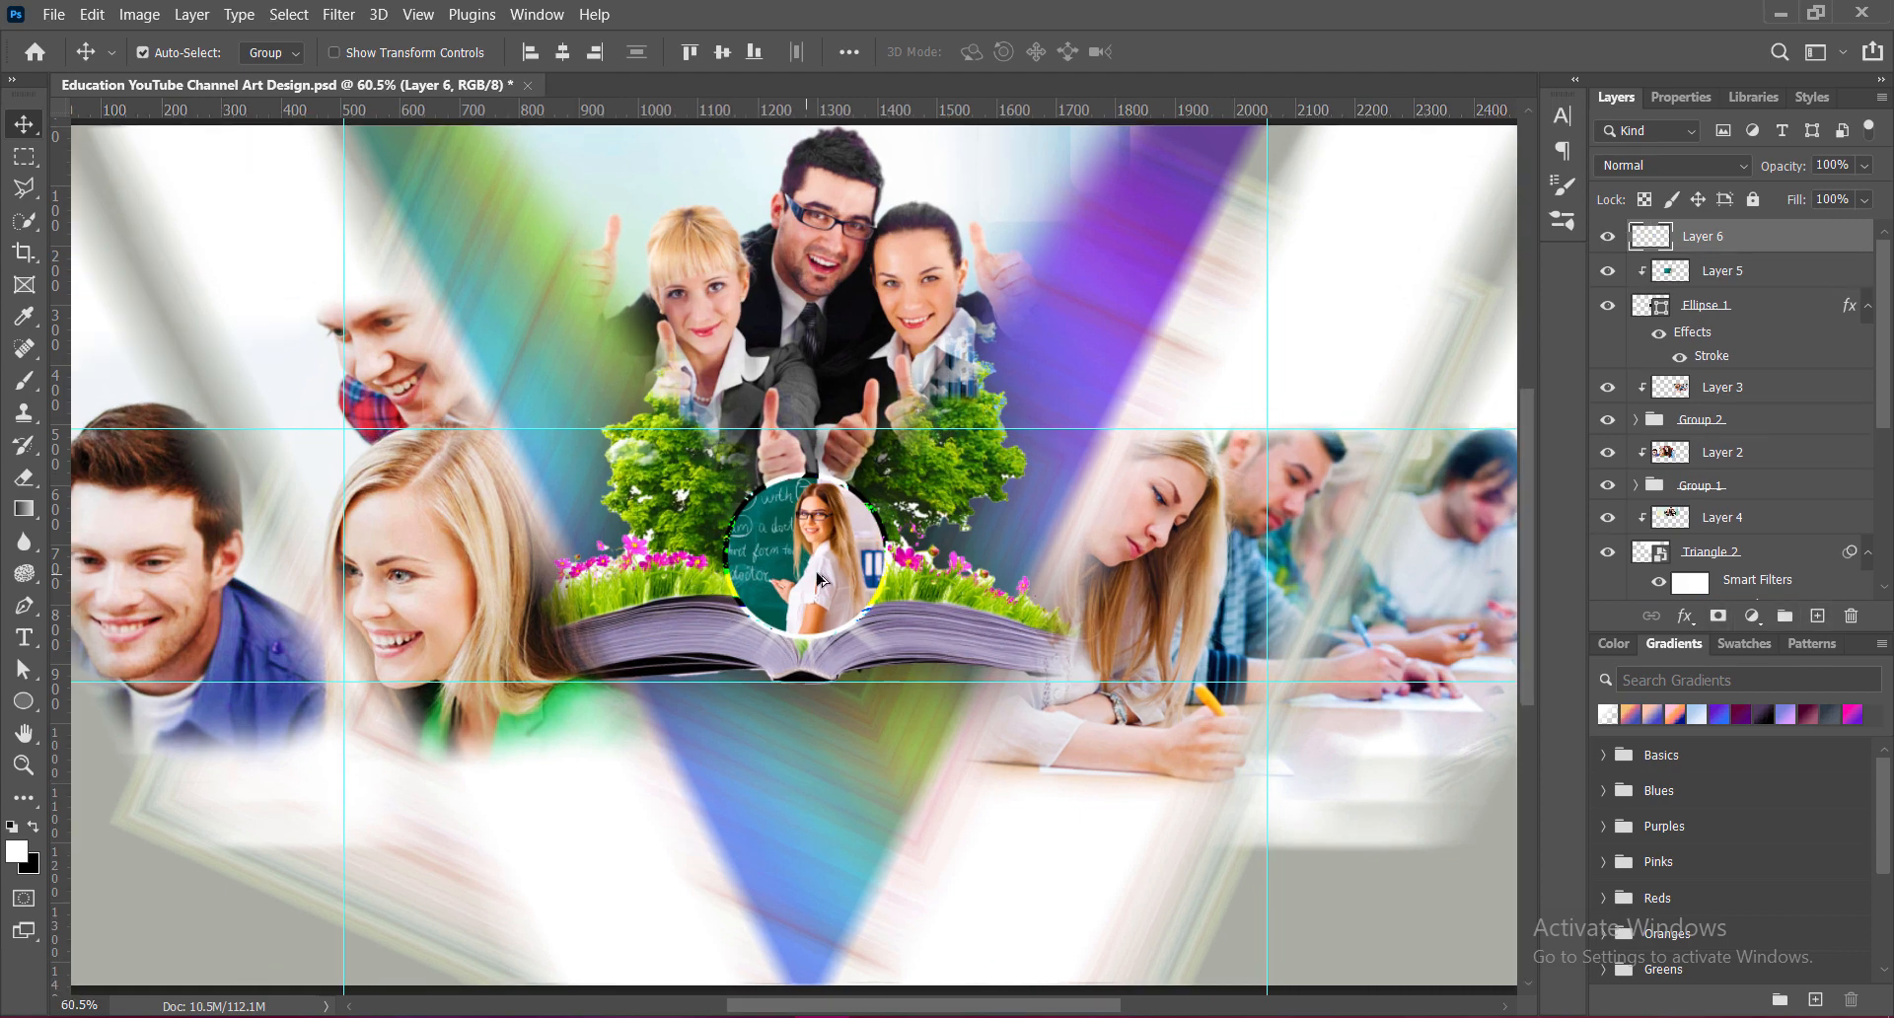
scroll(864, 581, "up", 1)
scroll(863, 580, "up", 3)
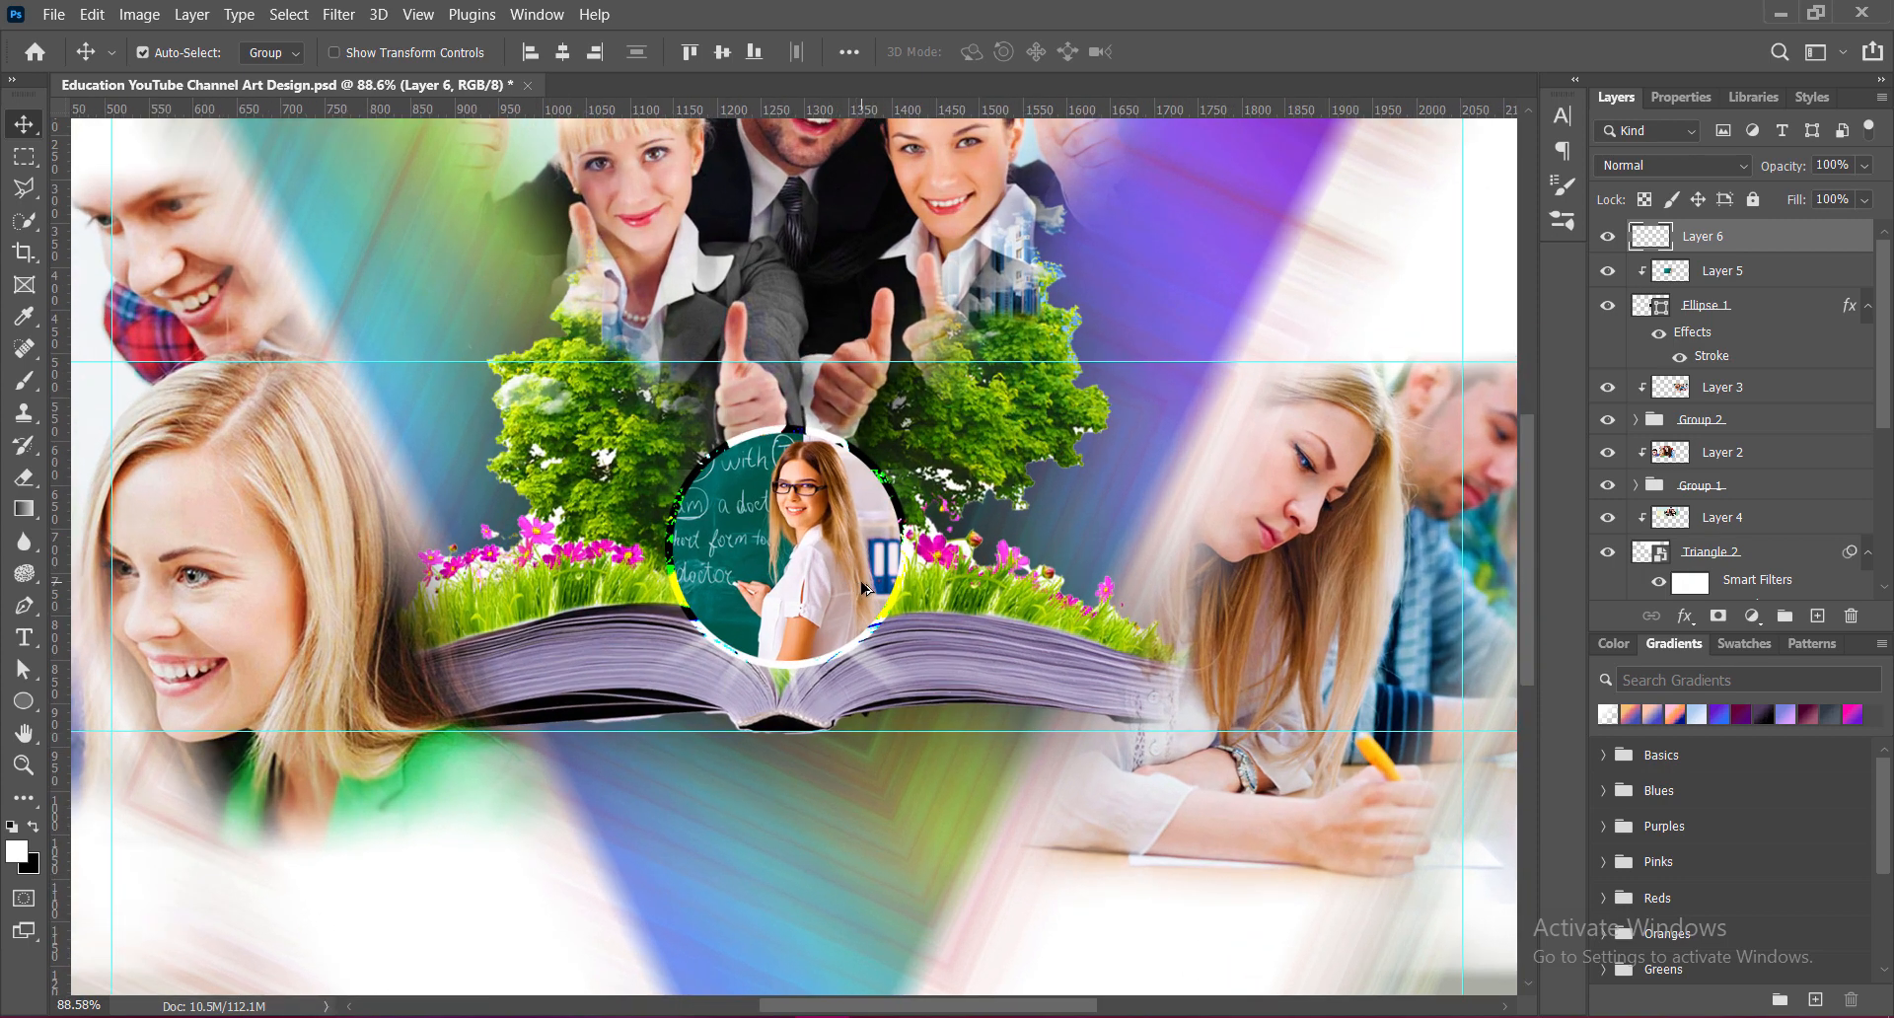
key("ctrl+s")
key("t")
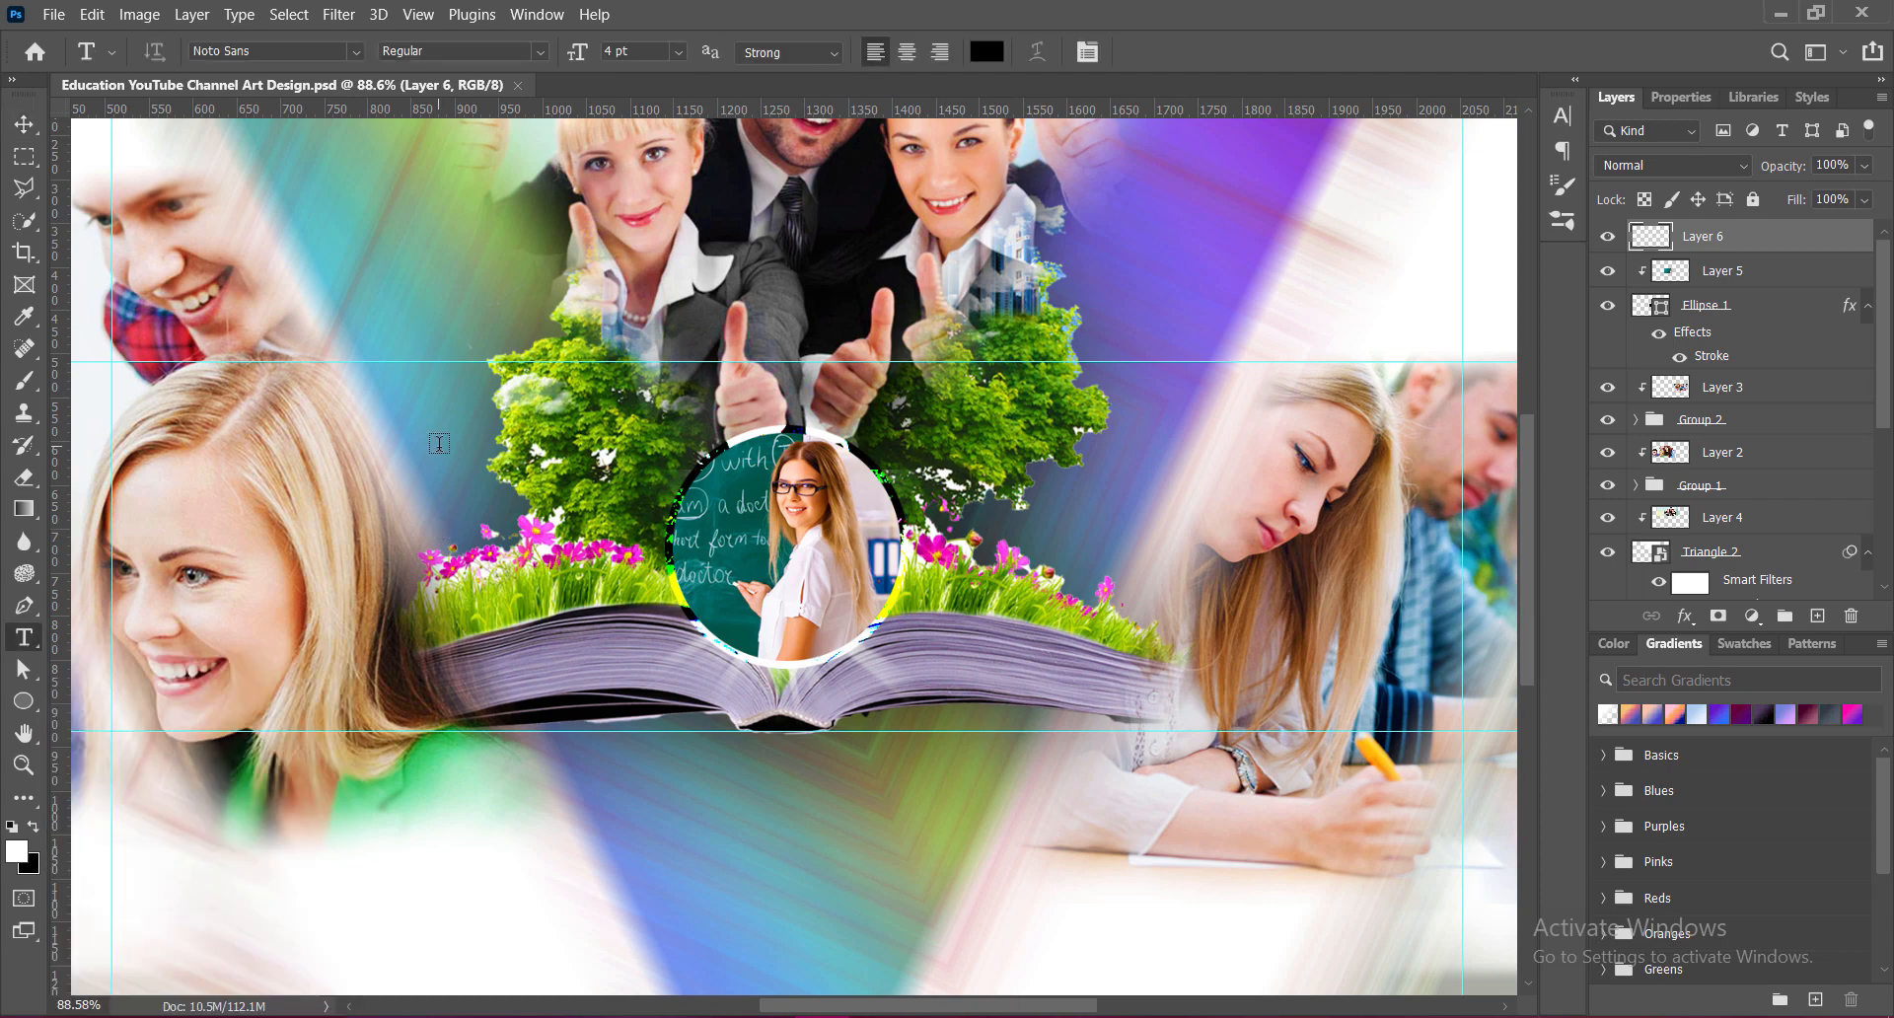
left_click(400, 432)
left_click(987, 52)
type("ffffff")
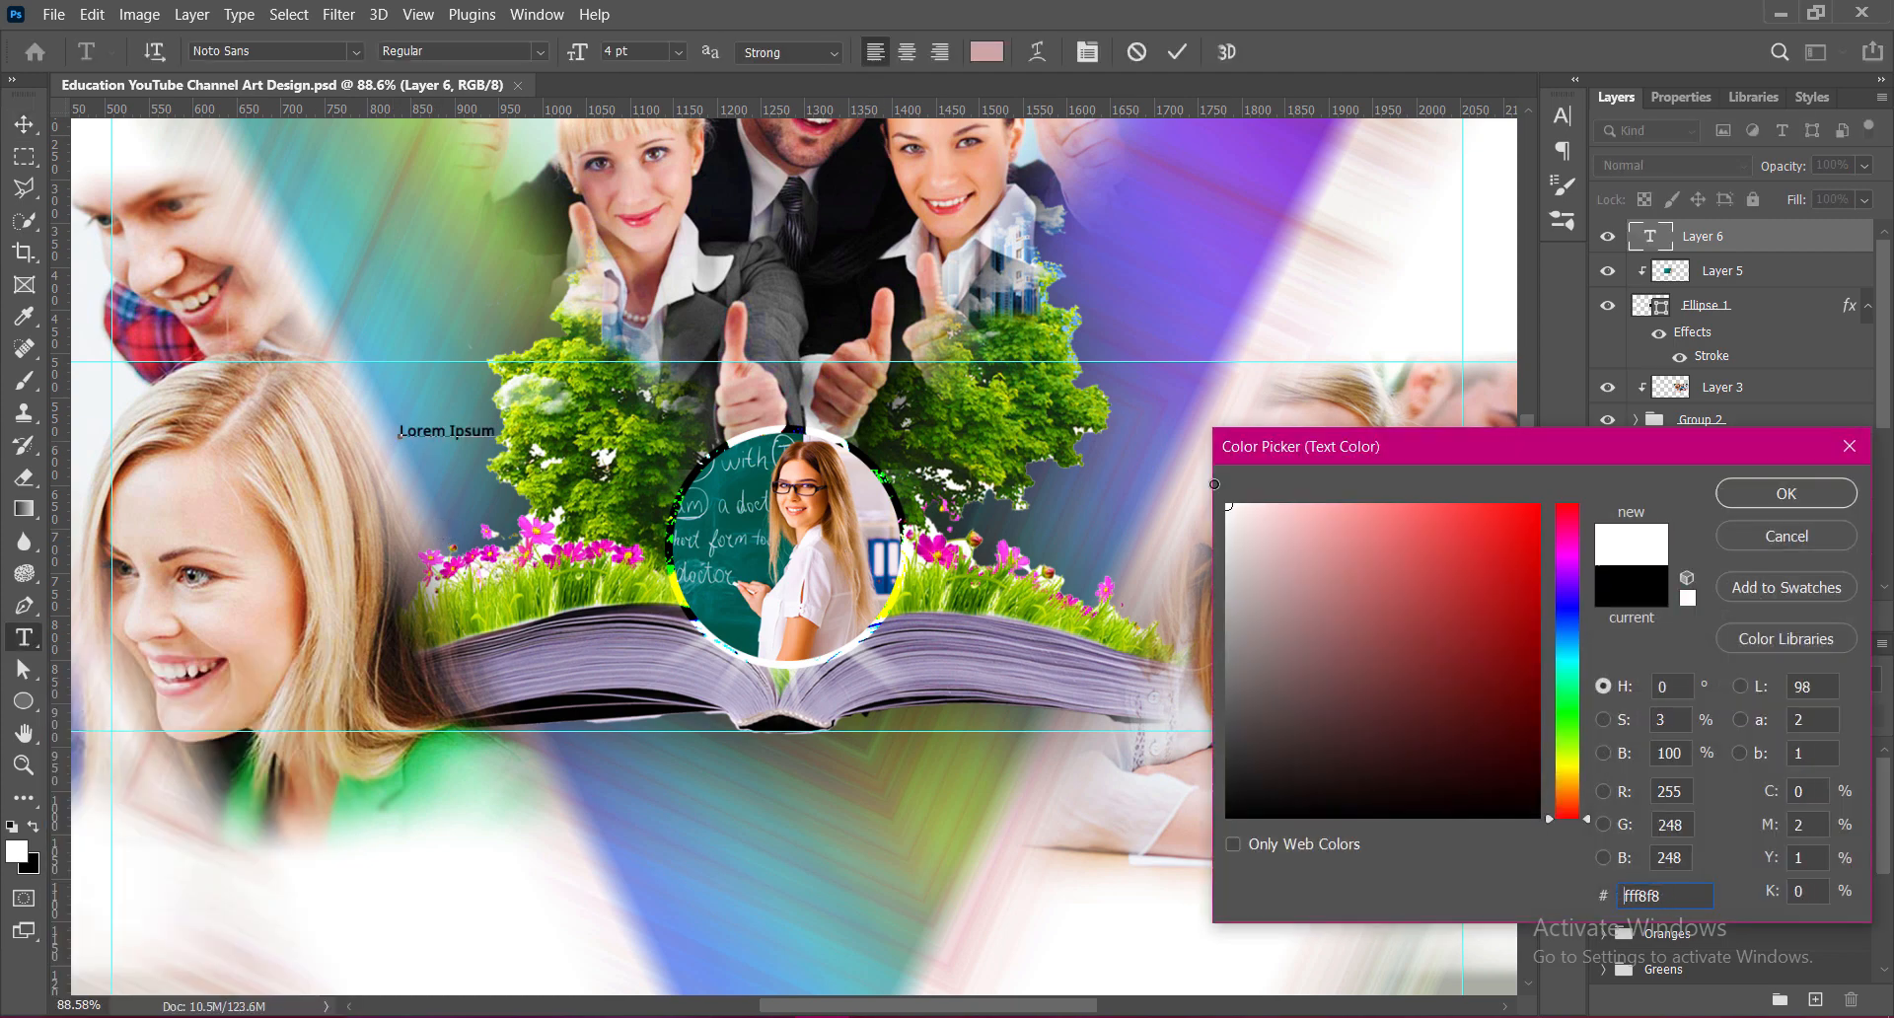
key("Escape")
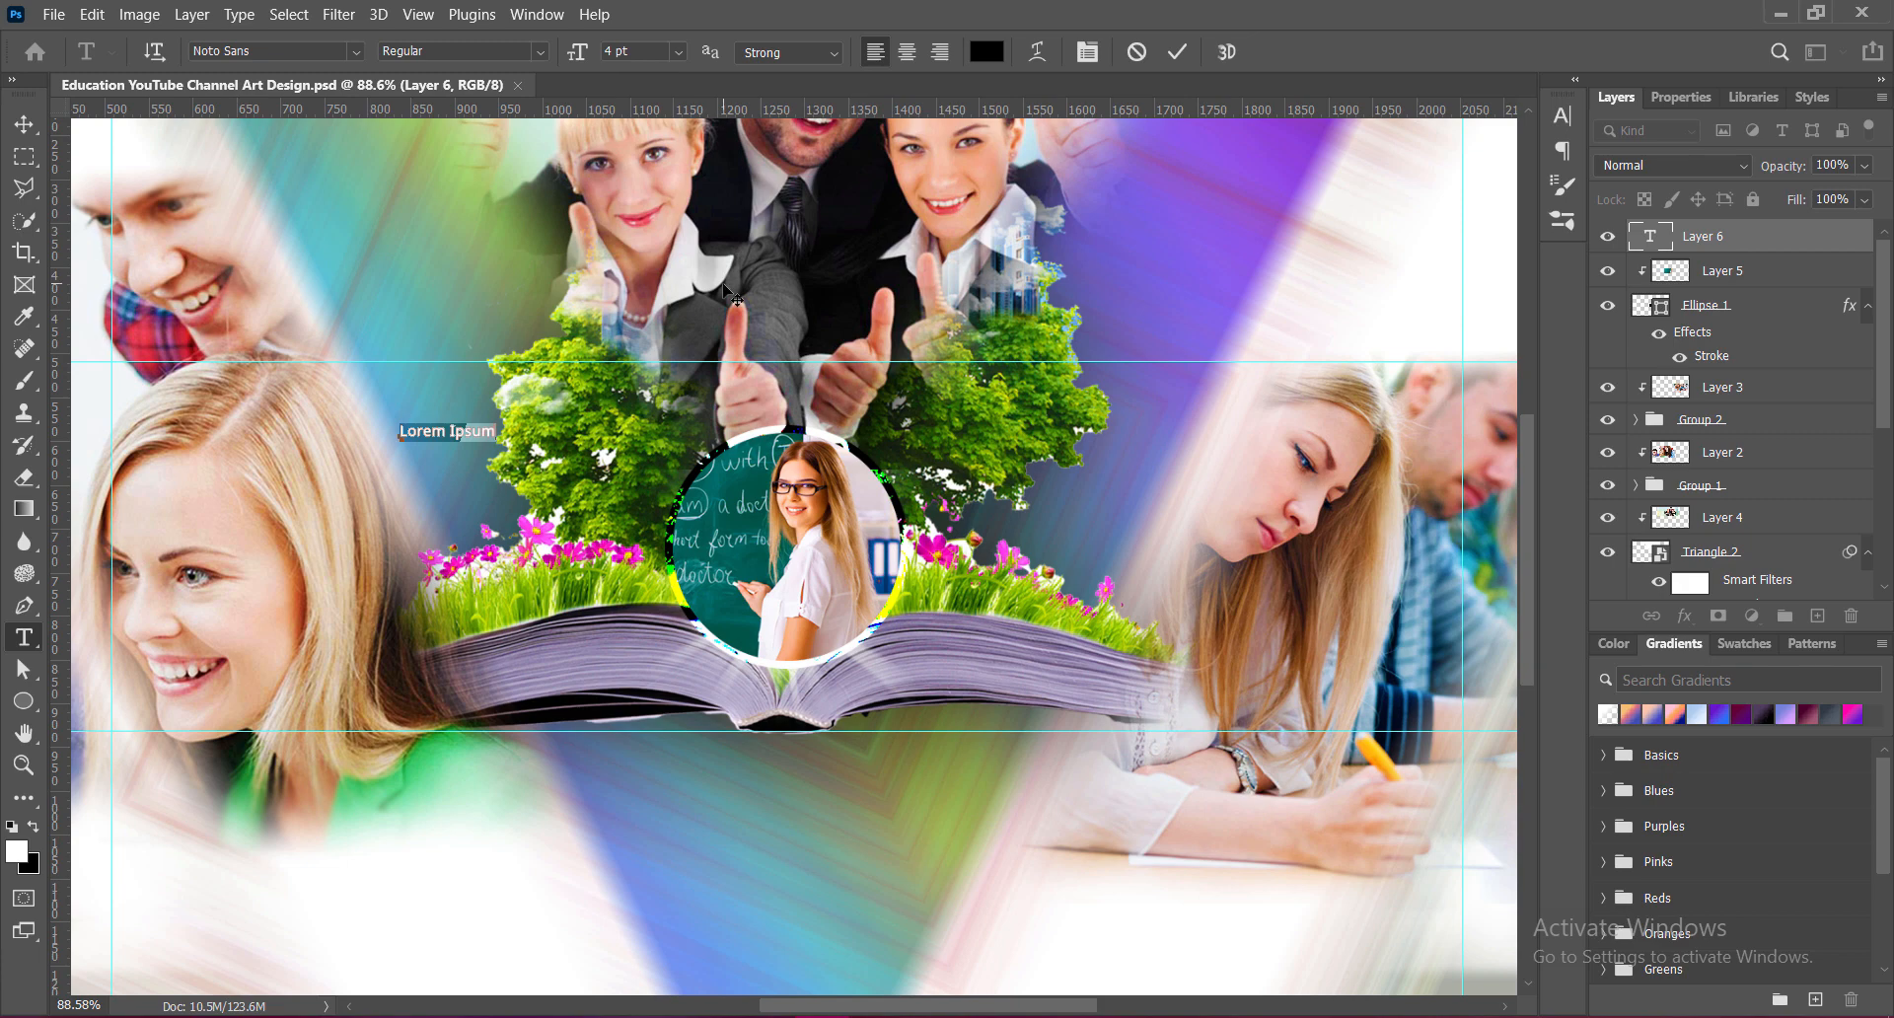
Step: Enter the headline text EASY TO beside the circular teacher photo in Marche Script Regular at 30 pt
type("EASY TO")
left_click(678, 51)
left_click(636, 275)
left_click(540, 51)
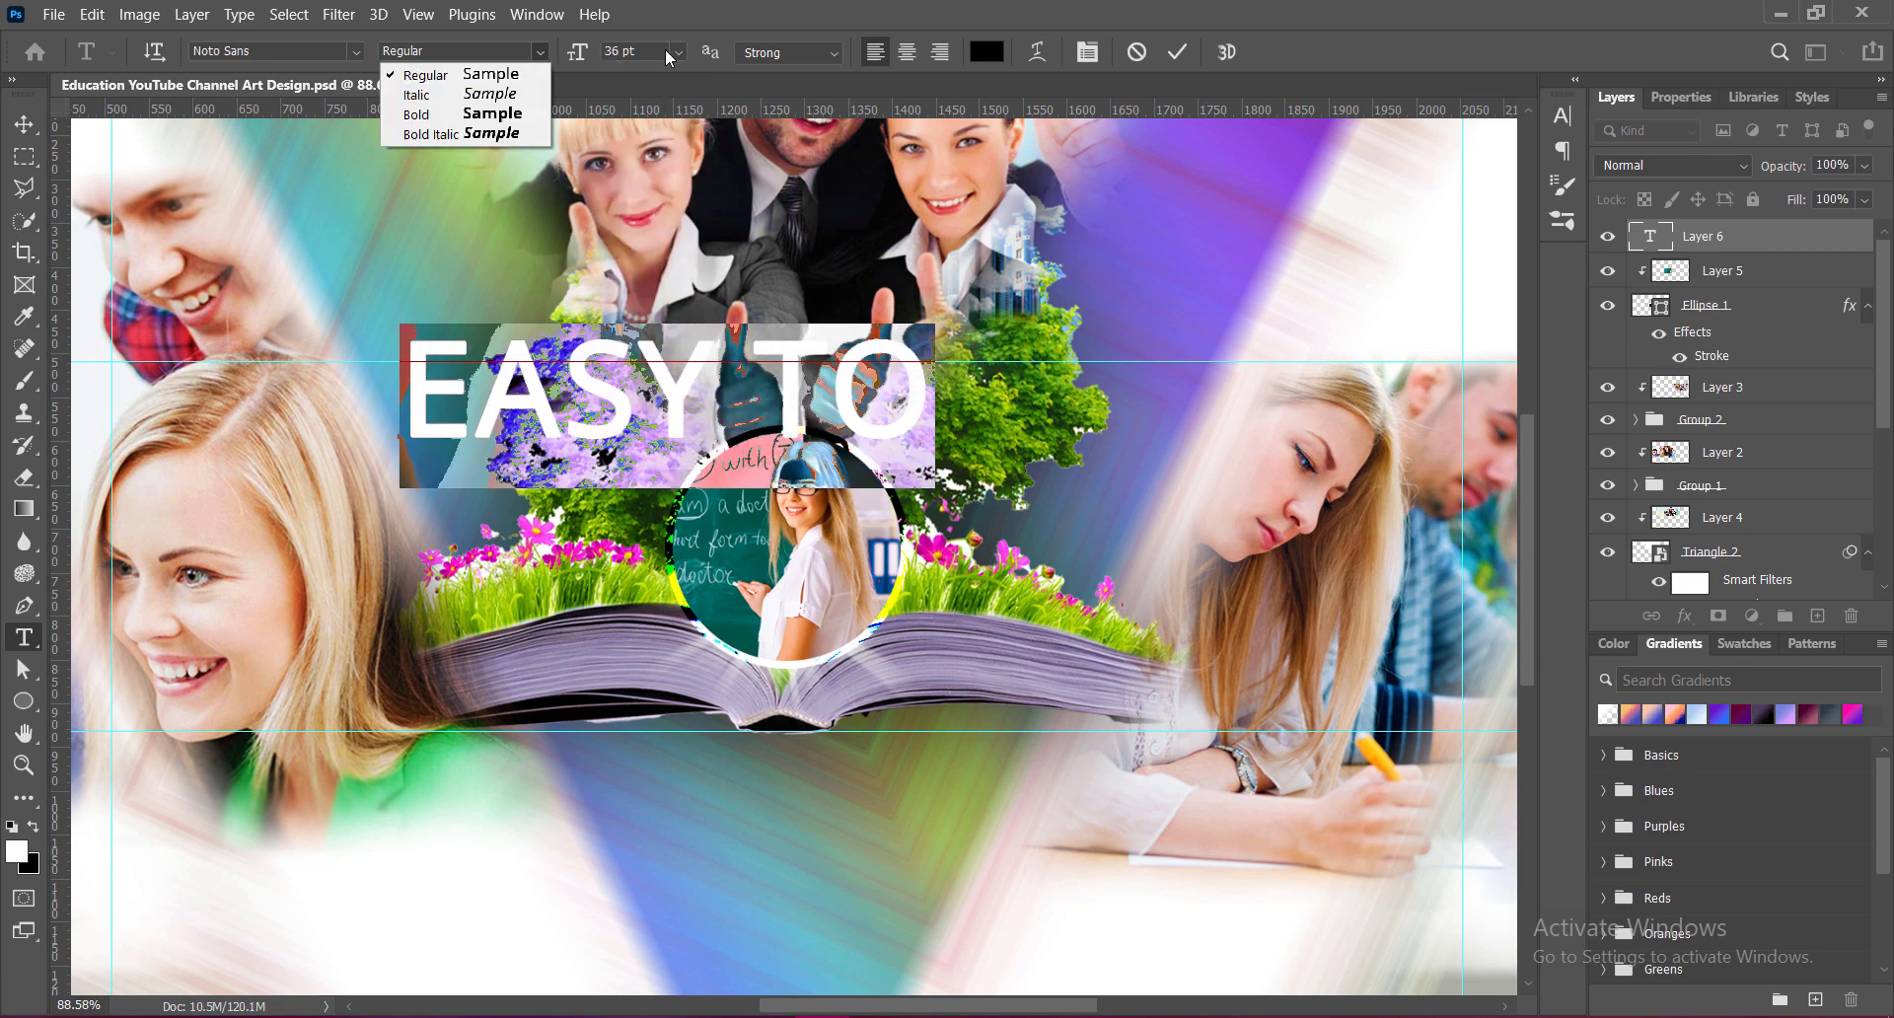
left_click(444, 73)
left_click(355, 51)
left_click(362, 337)
left_click(1177, 53)
key("v")
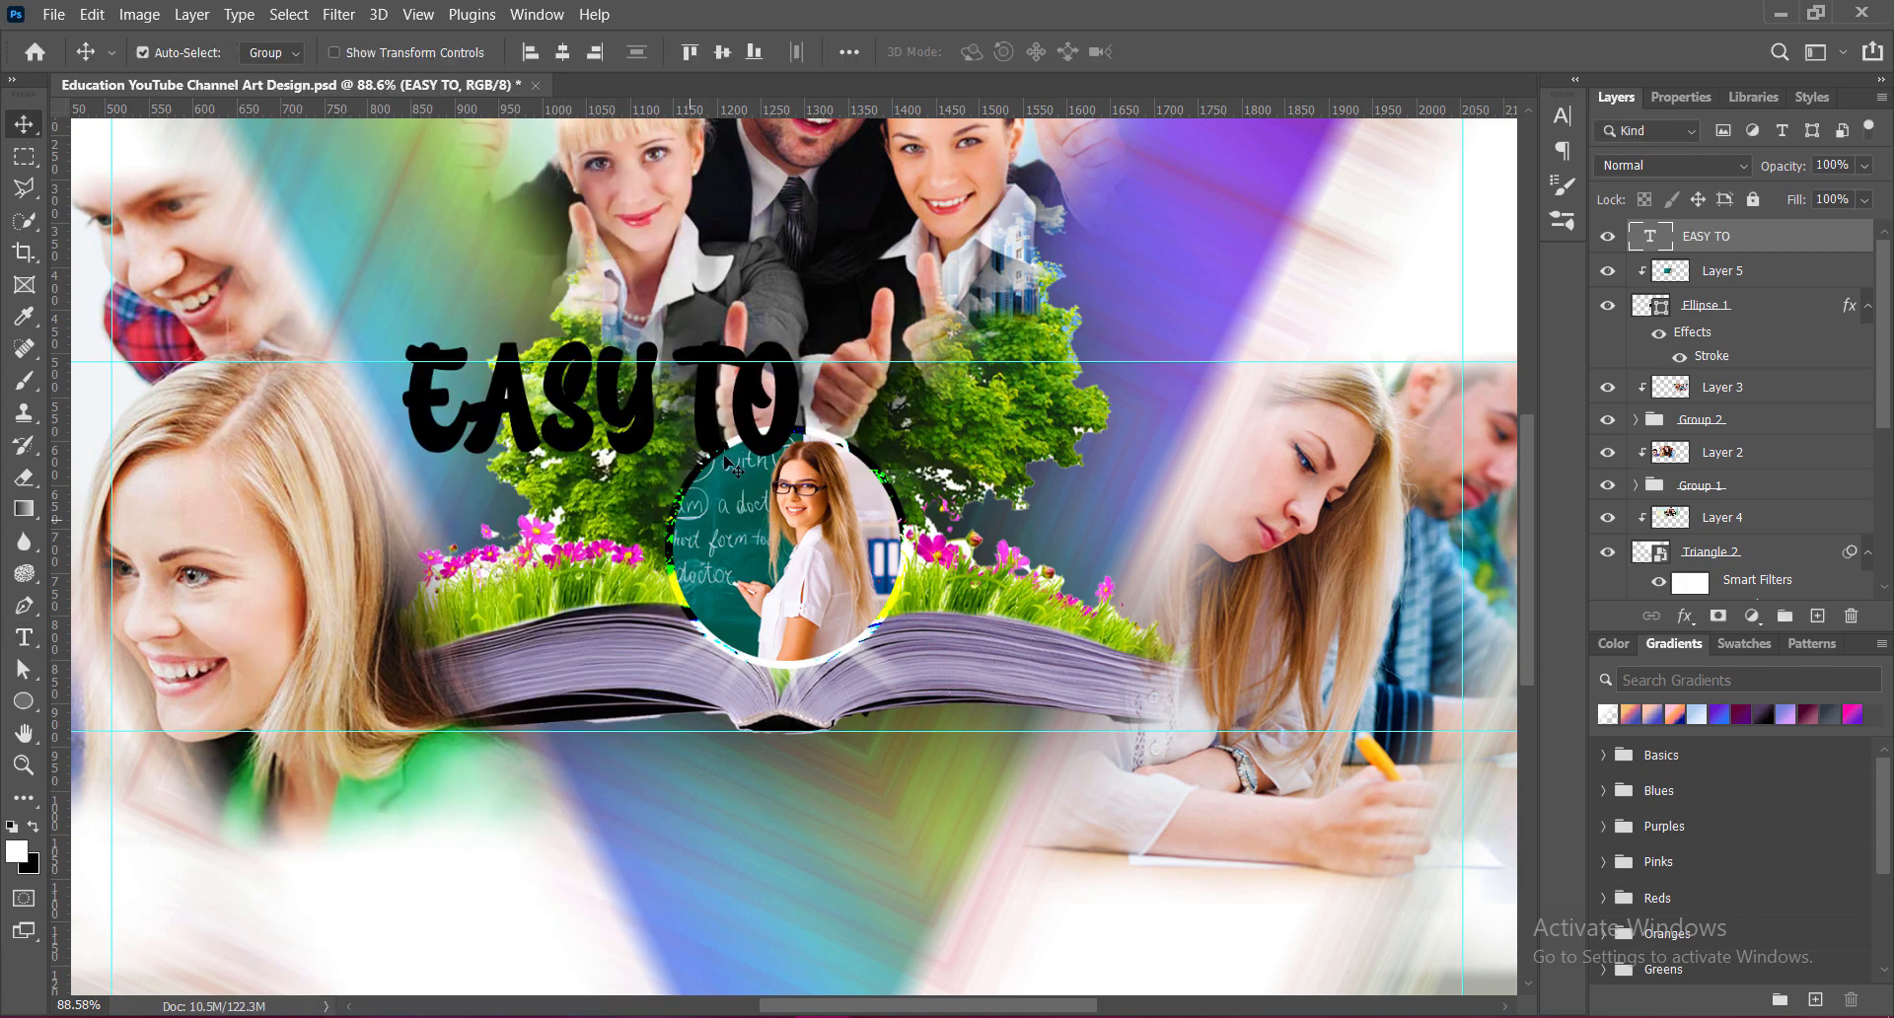
Step: Move the EASY TO text left over the blonde woman's photo and set its tracking to 75
left_click_drag(631, 410, 457, 448)
double_click(1651, 237)
left_click(1563, 116)
left_click(1523, 192)
left_click(1484, 251)
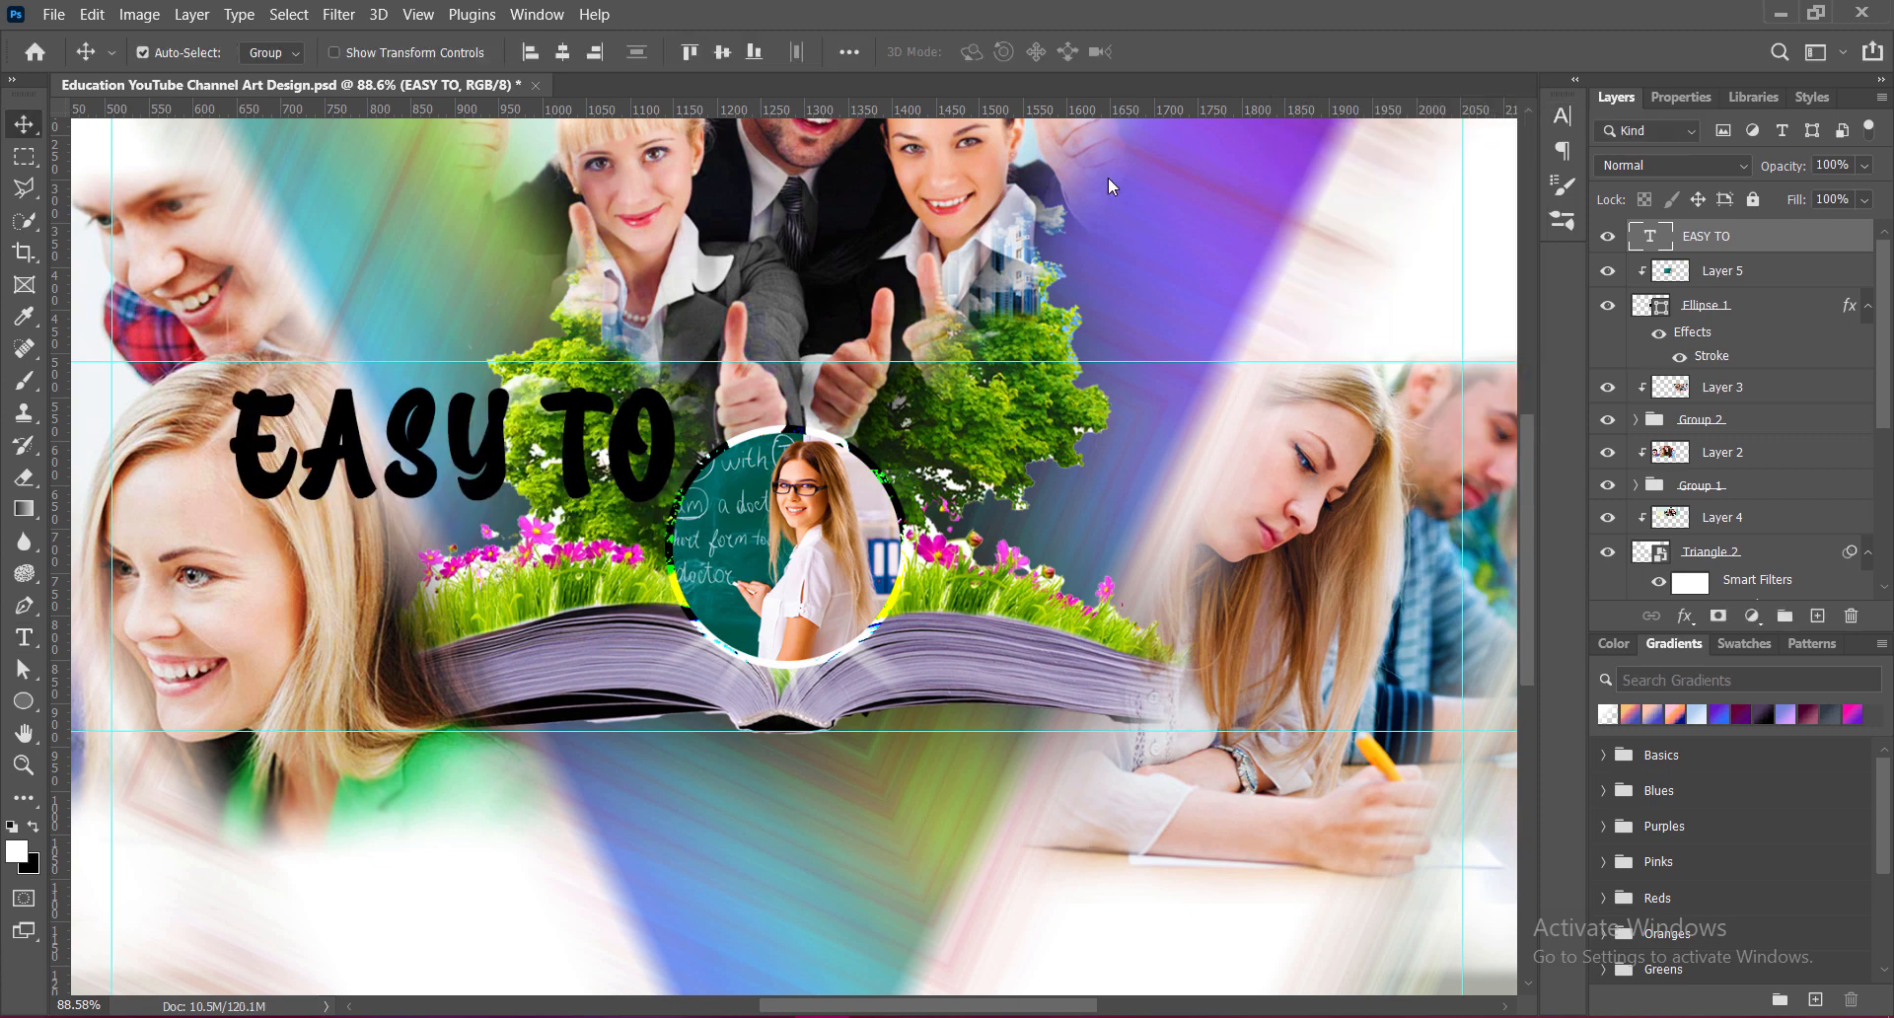
Step: Add a 9 px white outside stroke to the EASY TO text
double_click(1666, 245)
left_click(975, 238)
left_click(1322, 298)
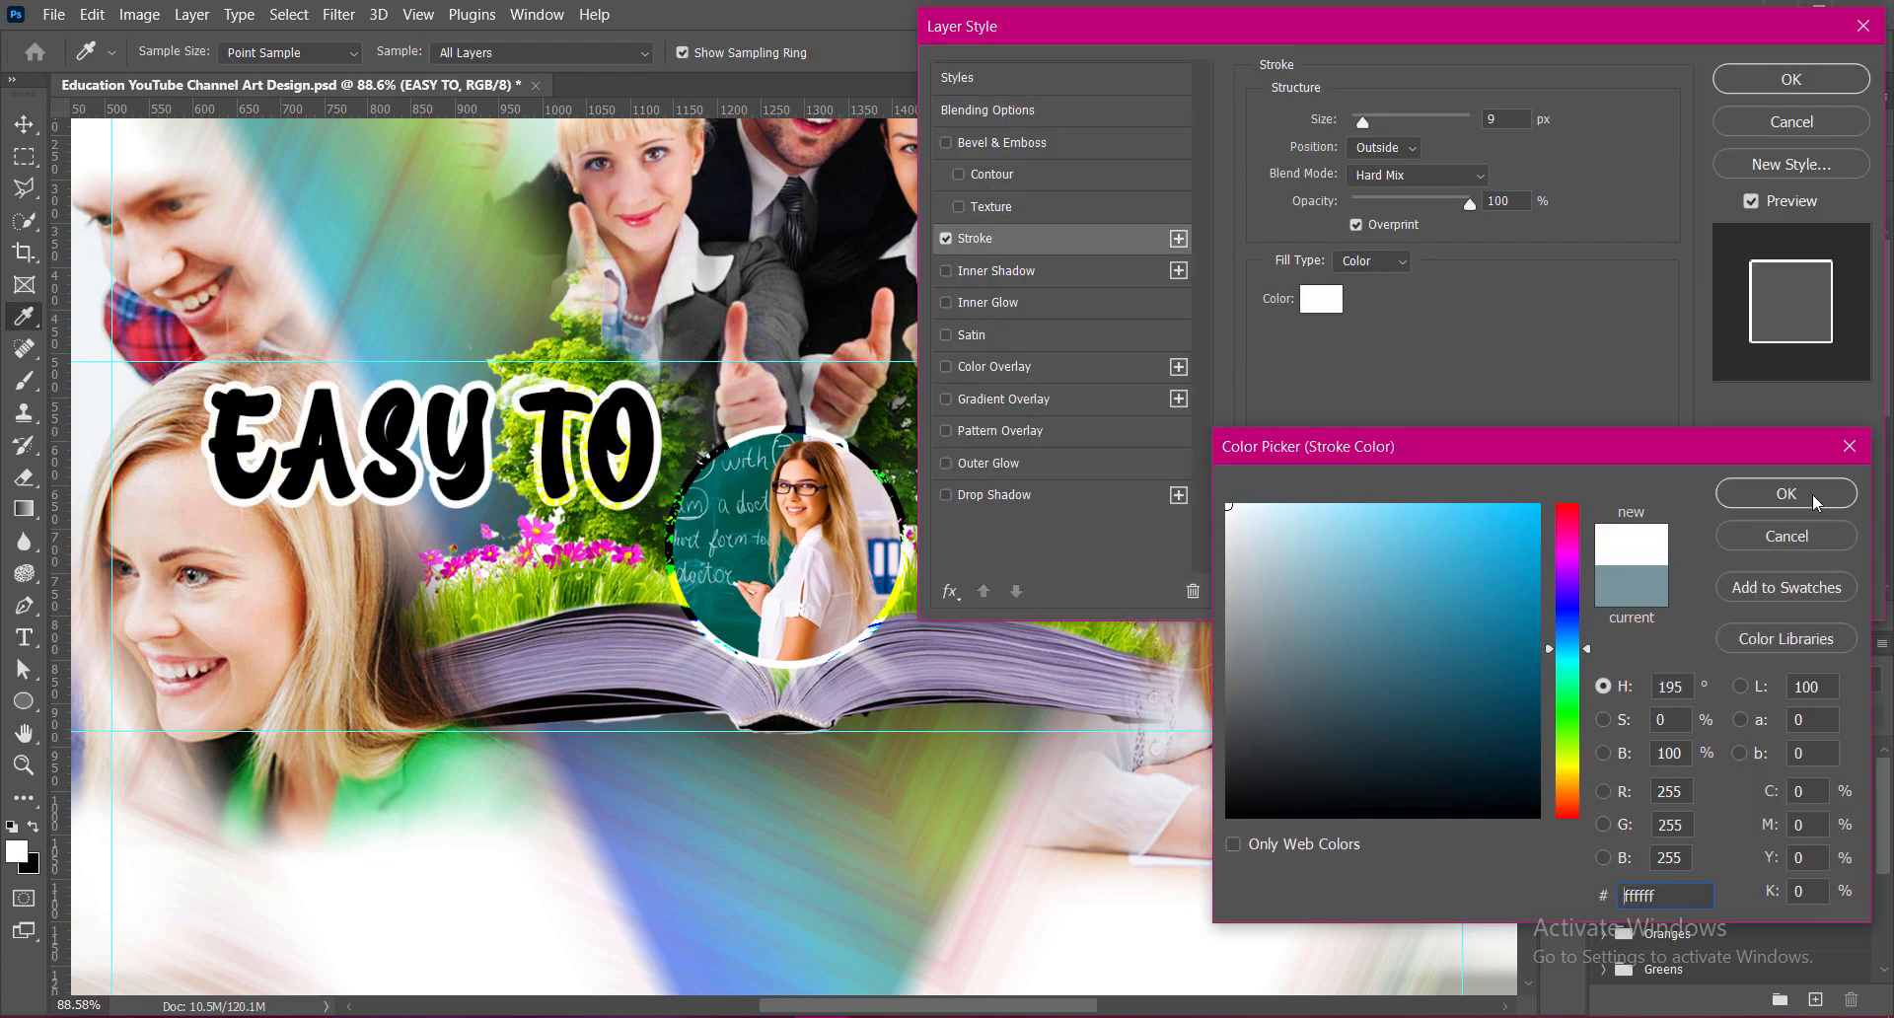
left_click(1806, 491)
Step: Add a white drop shadow to the EASY TO text with distance 0 px and size 95 px
left_click(950, 495)
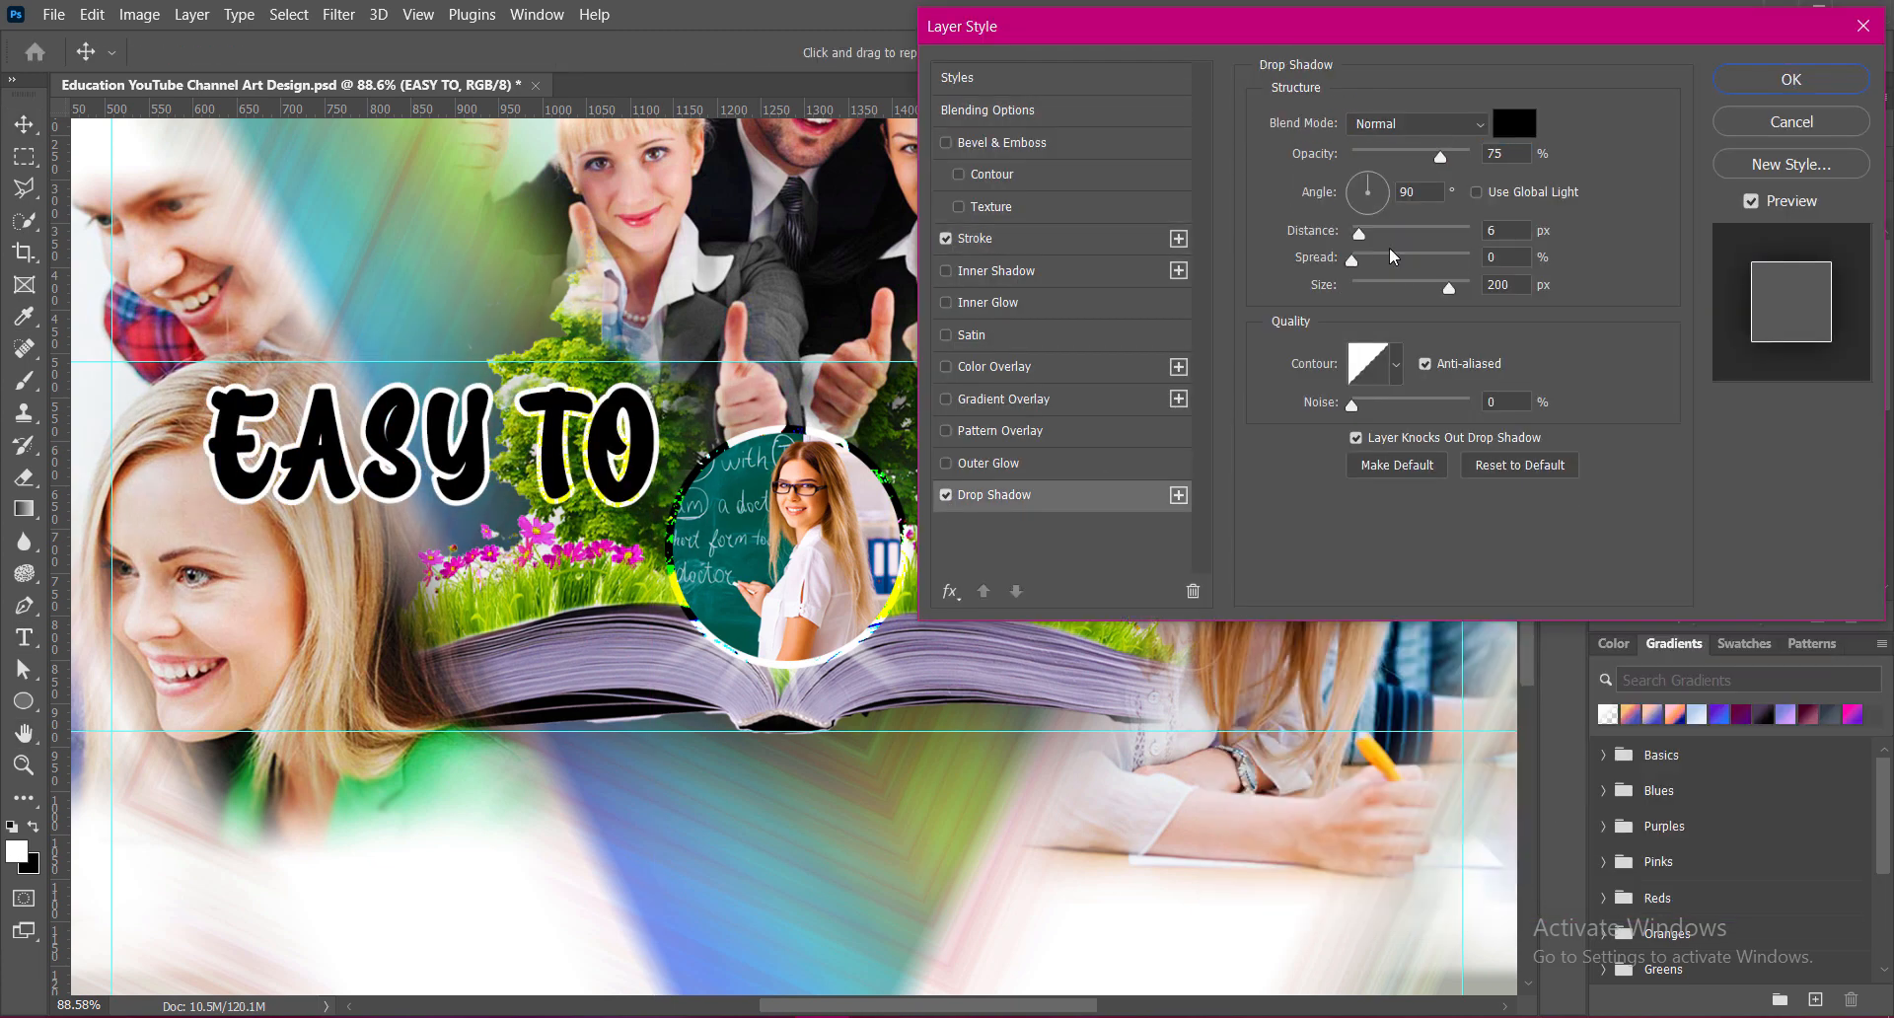
left_click(1514, 123)
type("ffffff")
left_click(1787, 494)
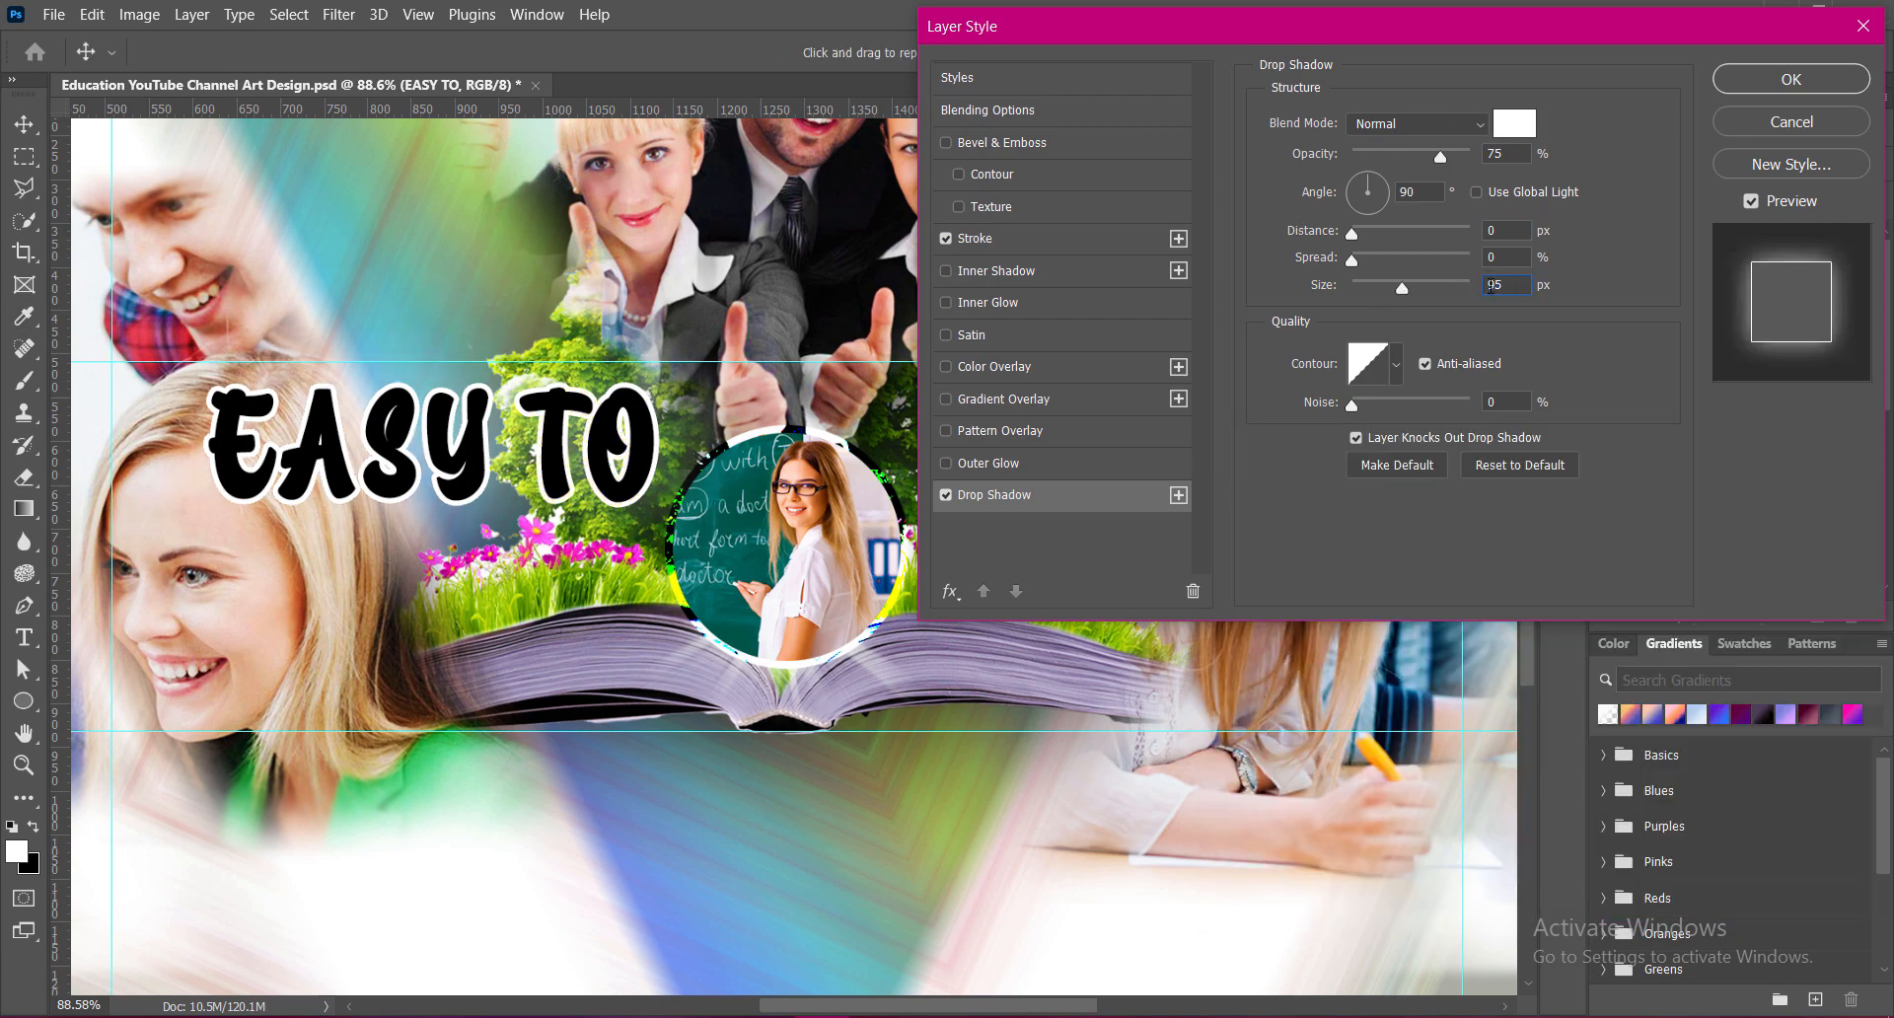
Step: Add a second, black drop shadow to the EASY TO text with distance 15 px and apply the layer style
left_click(1178, 494)
left_click(1514, 123)
key("Escape")
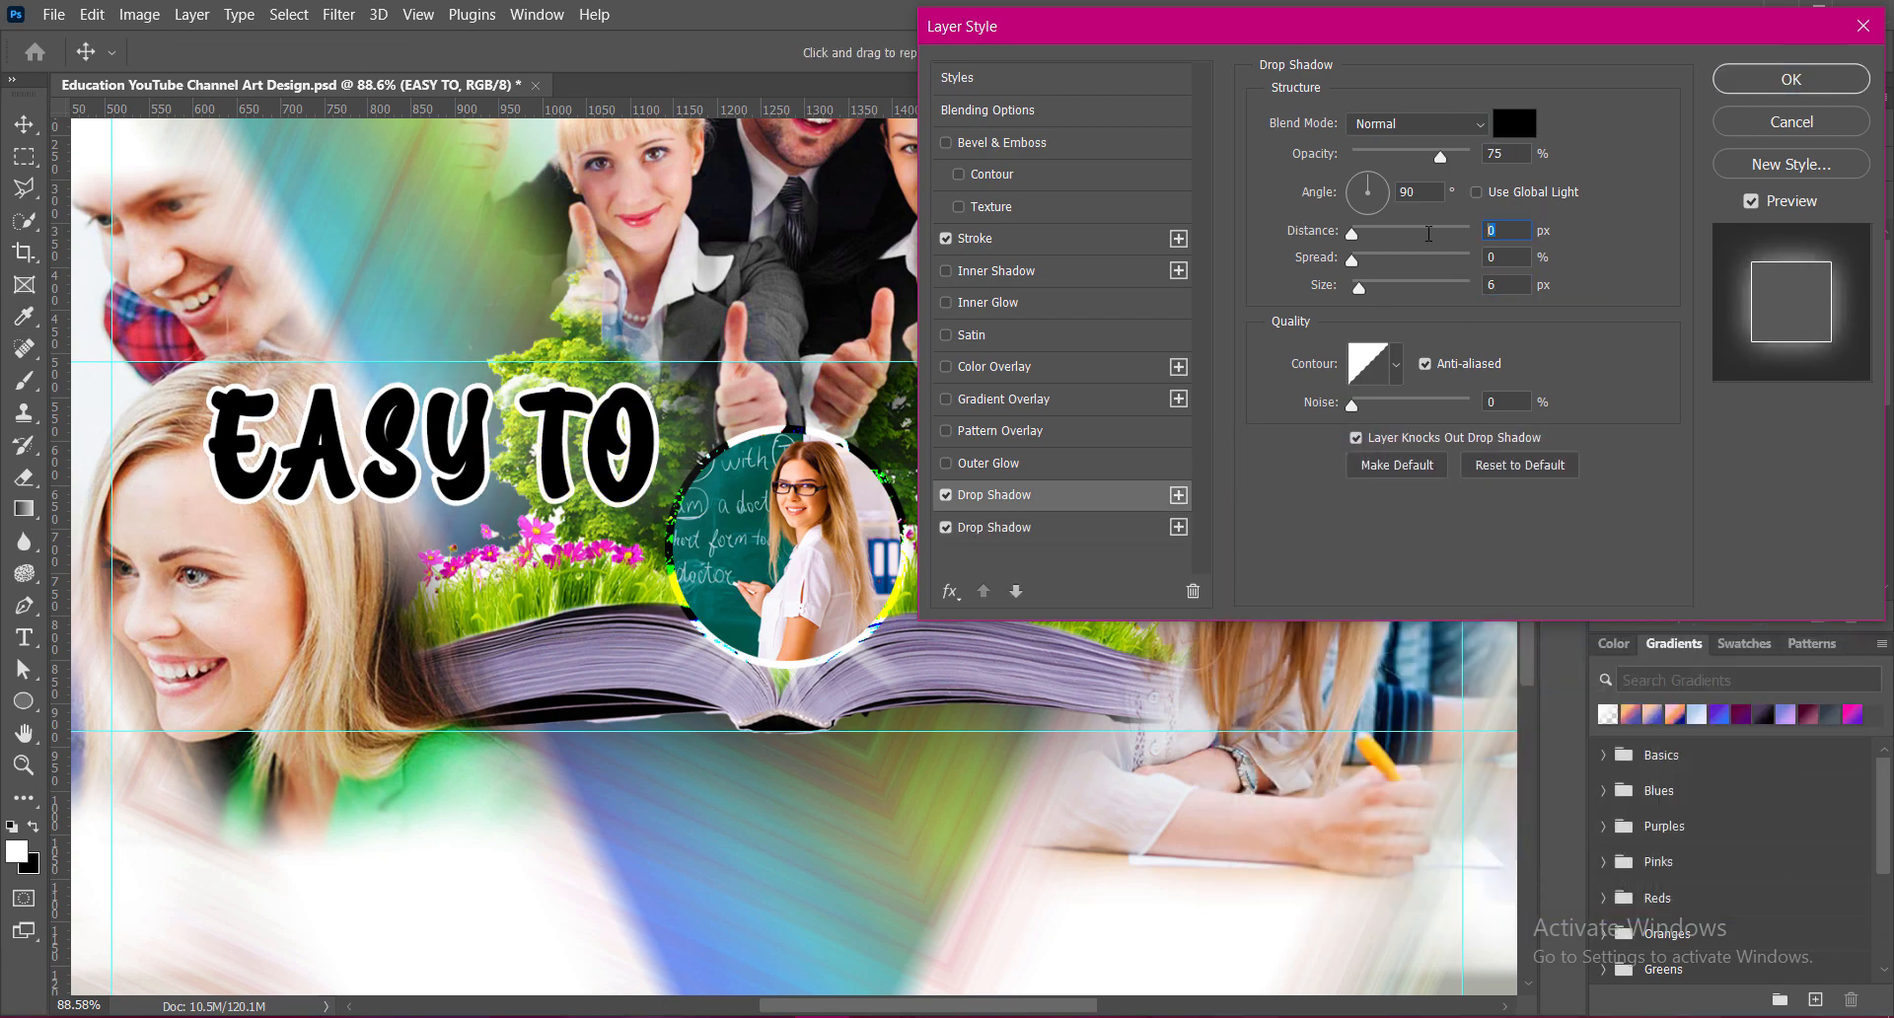
key("Down")
key("Down")
key("Down")
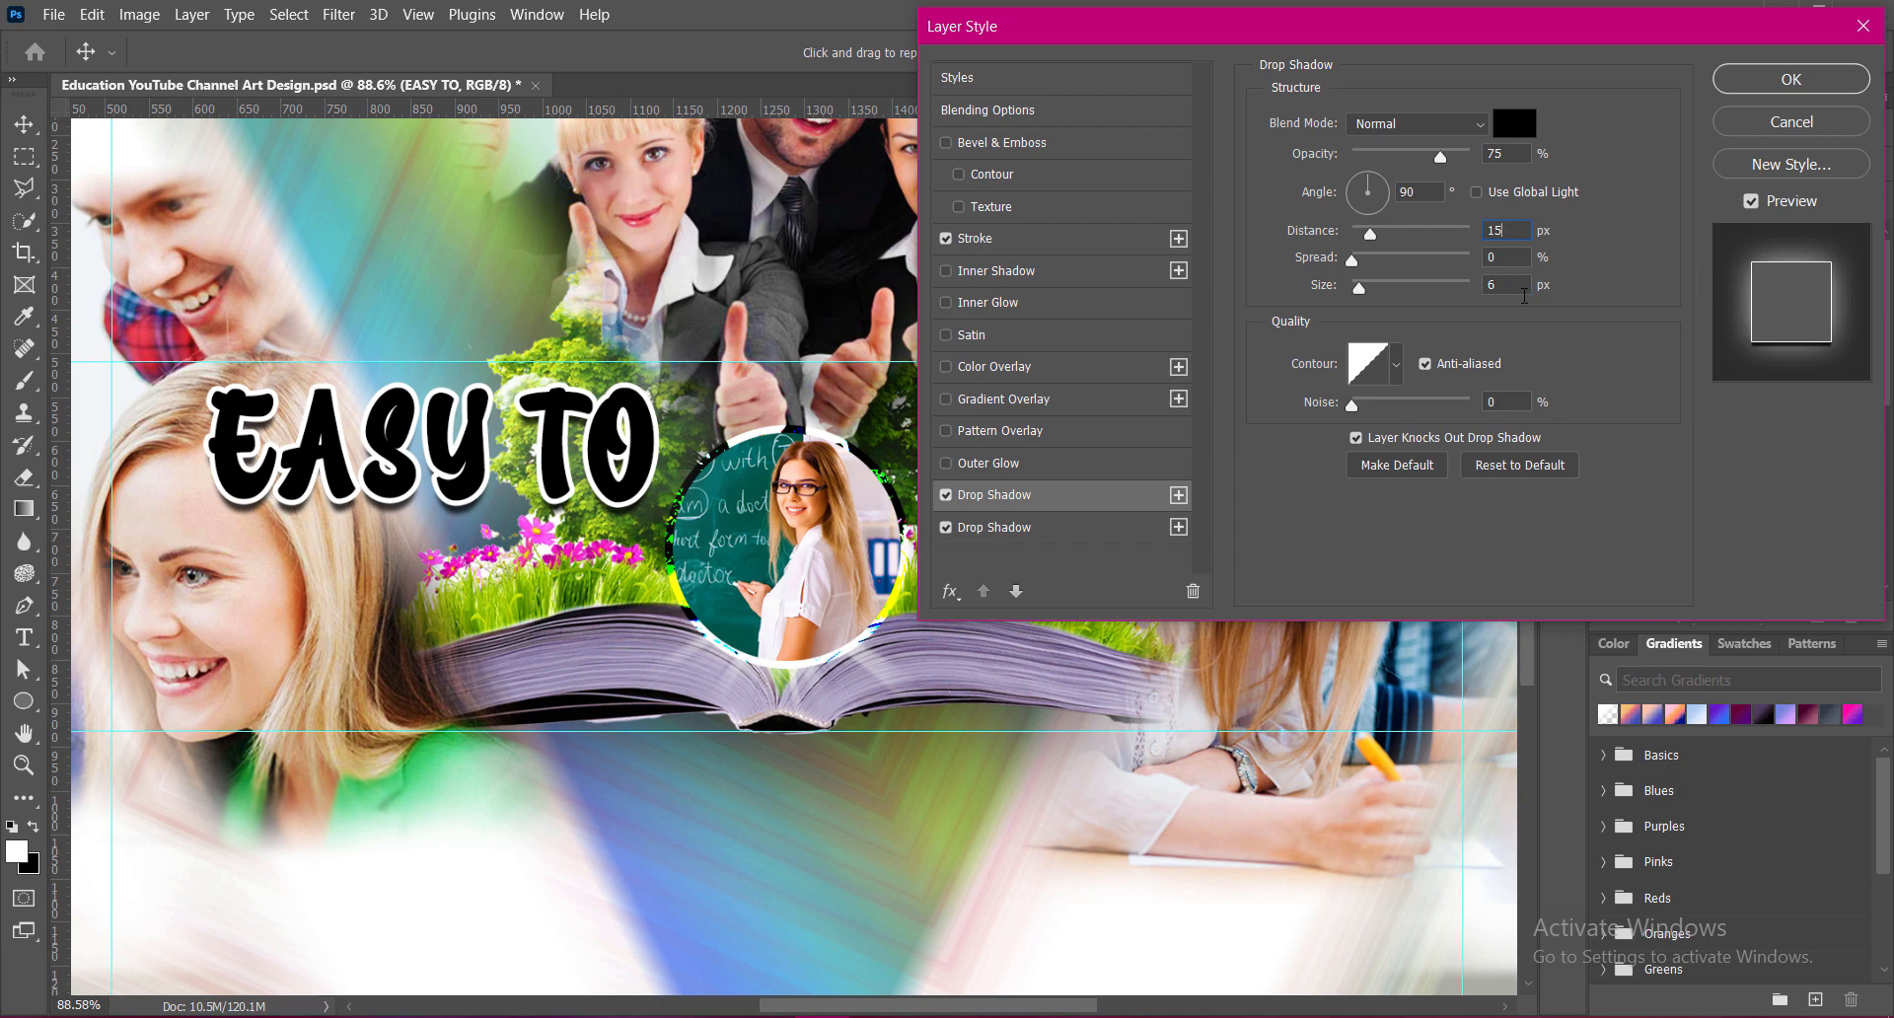
left_click(1465, 155)
type("63")
left_click(995, 527)
left_click(1781, 92)
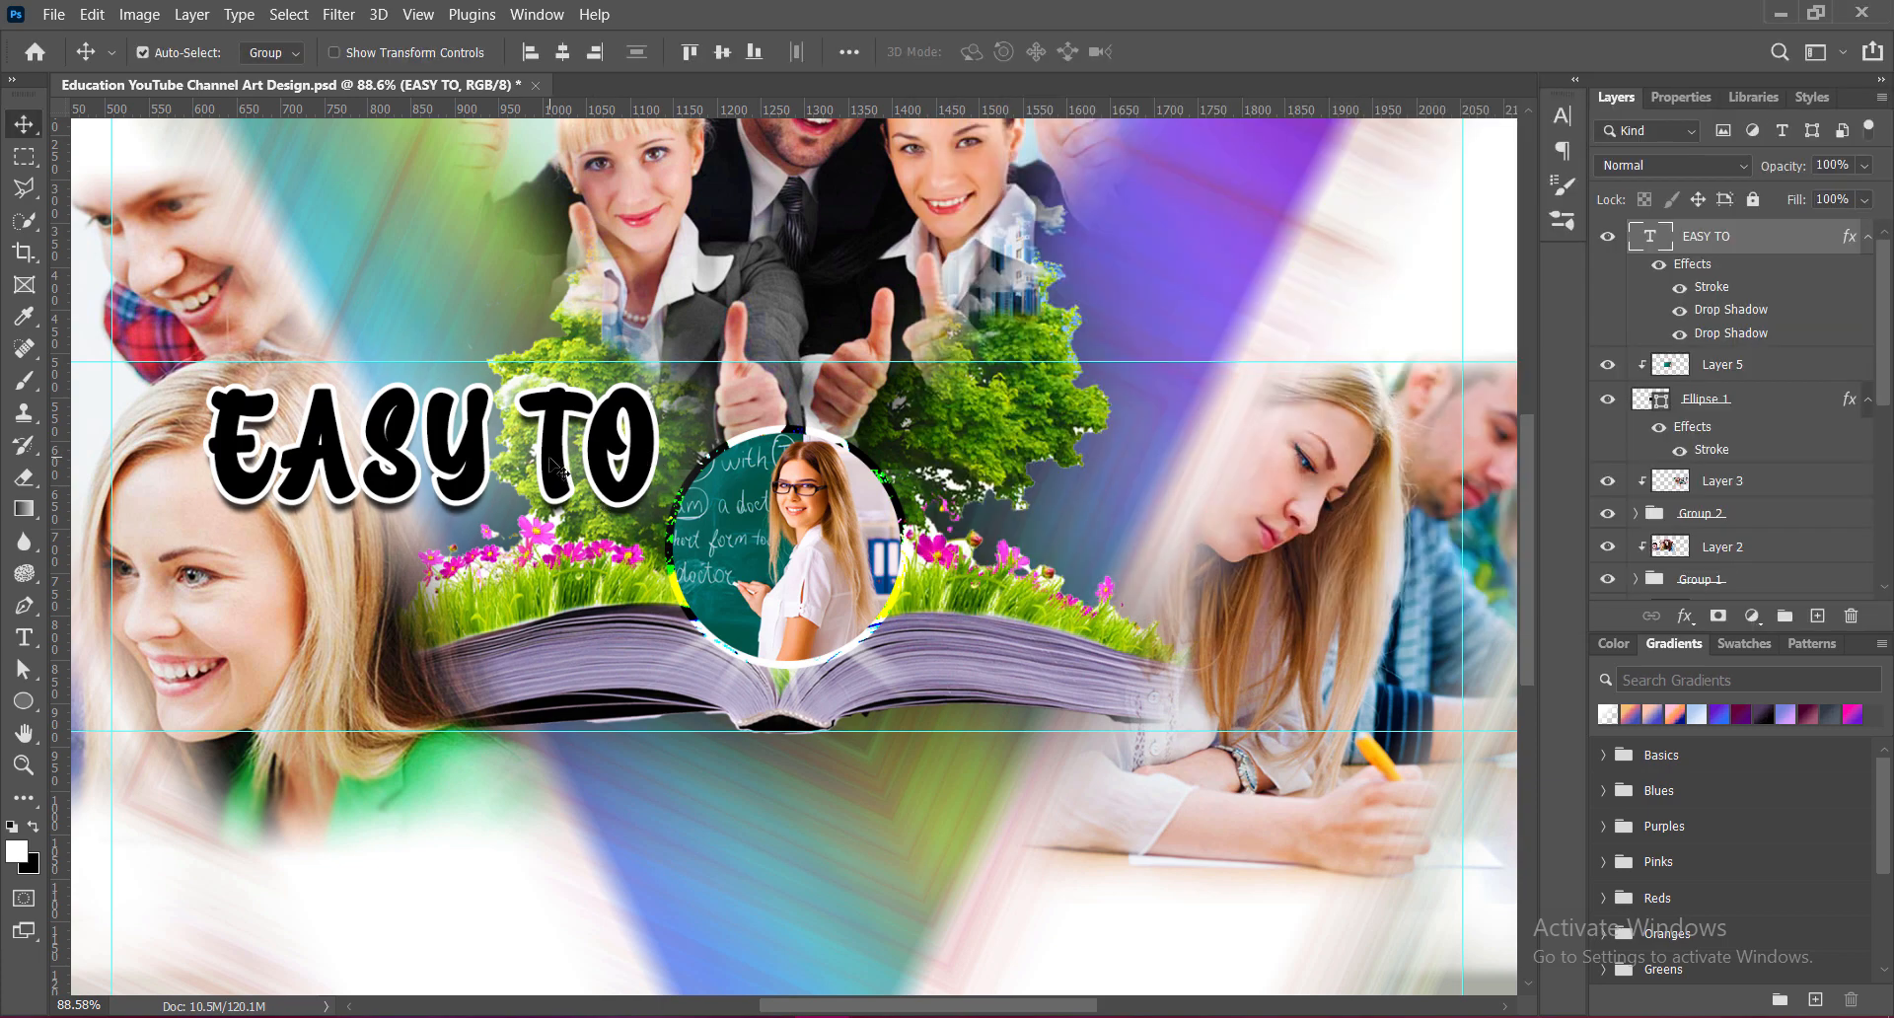
Step: Duplicate EASY TO to the right of the circular photo, change the copy to LEARN ENGLISH and set it to 18 pt
left_click_drag(556, 467, 1300, 466, "alt")
double_click(1300, 466)
type("LEARN EN")
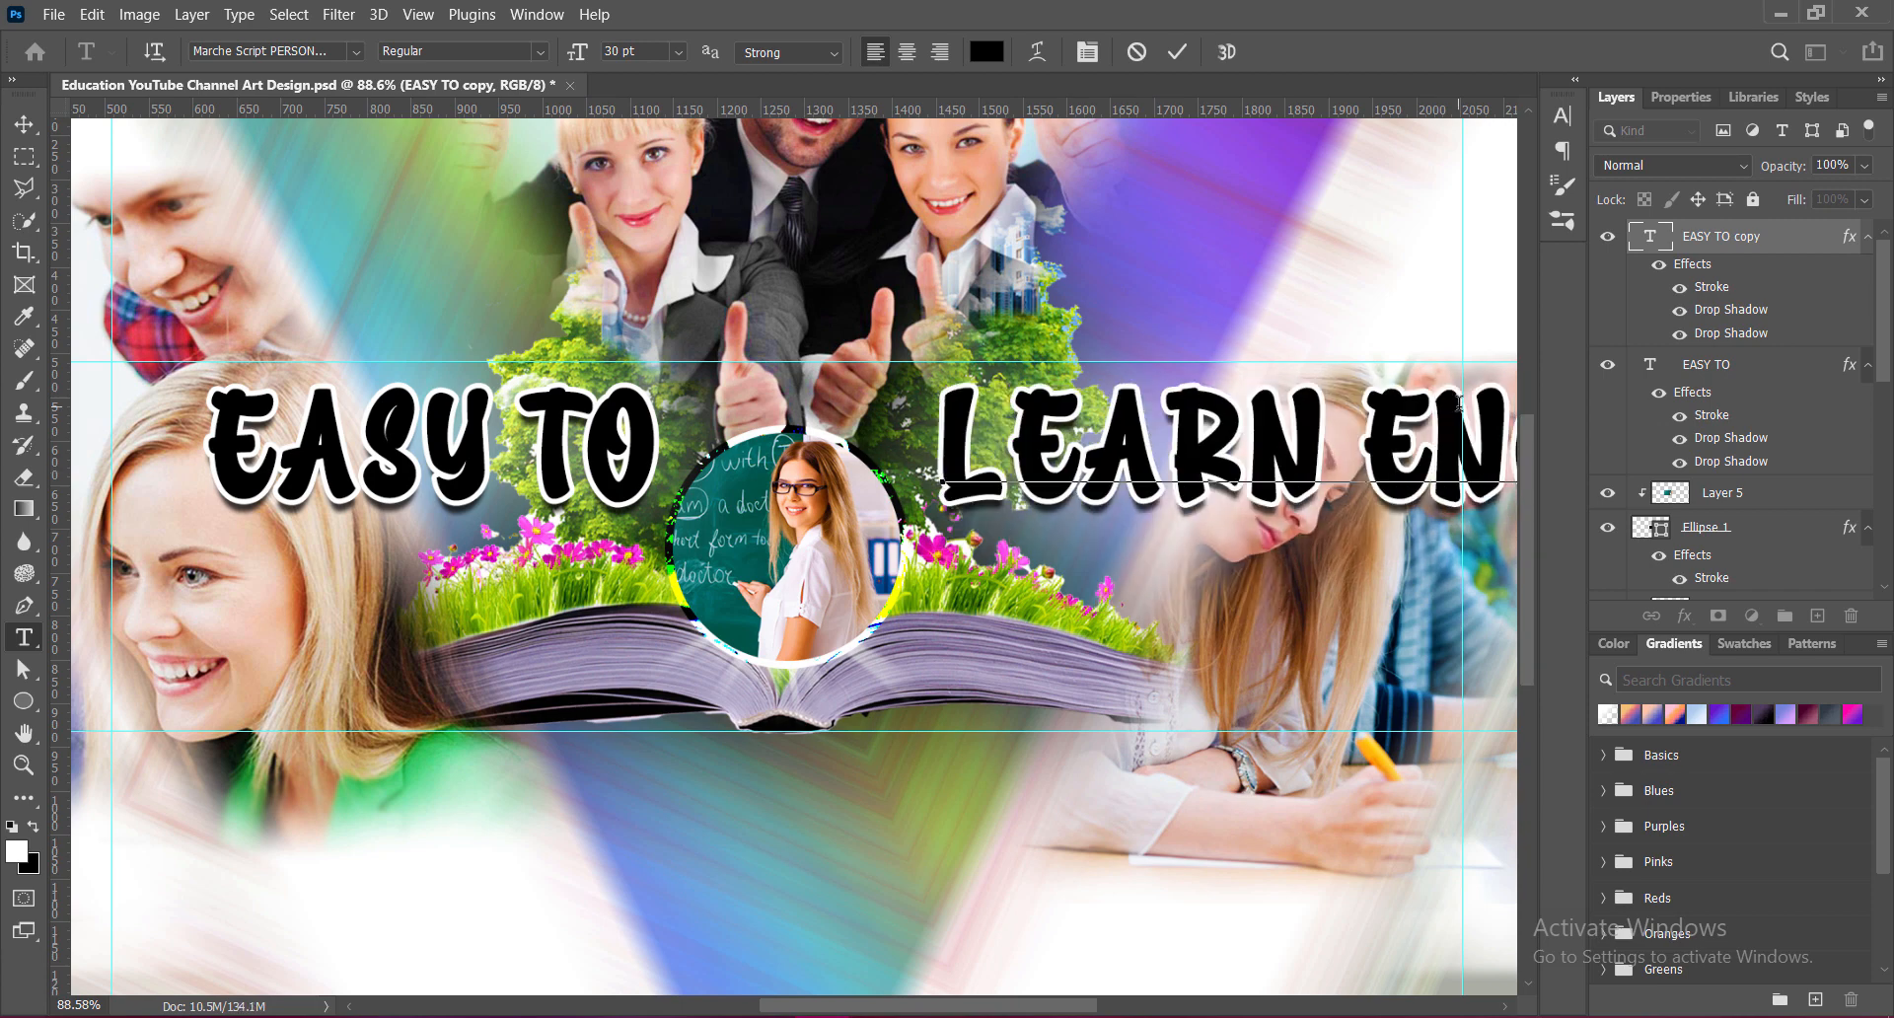
type("GLISH")
key("ctrl+a")
left_click(678, 52)
left_click(638, 257)
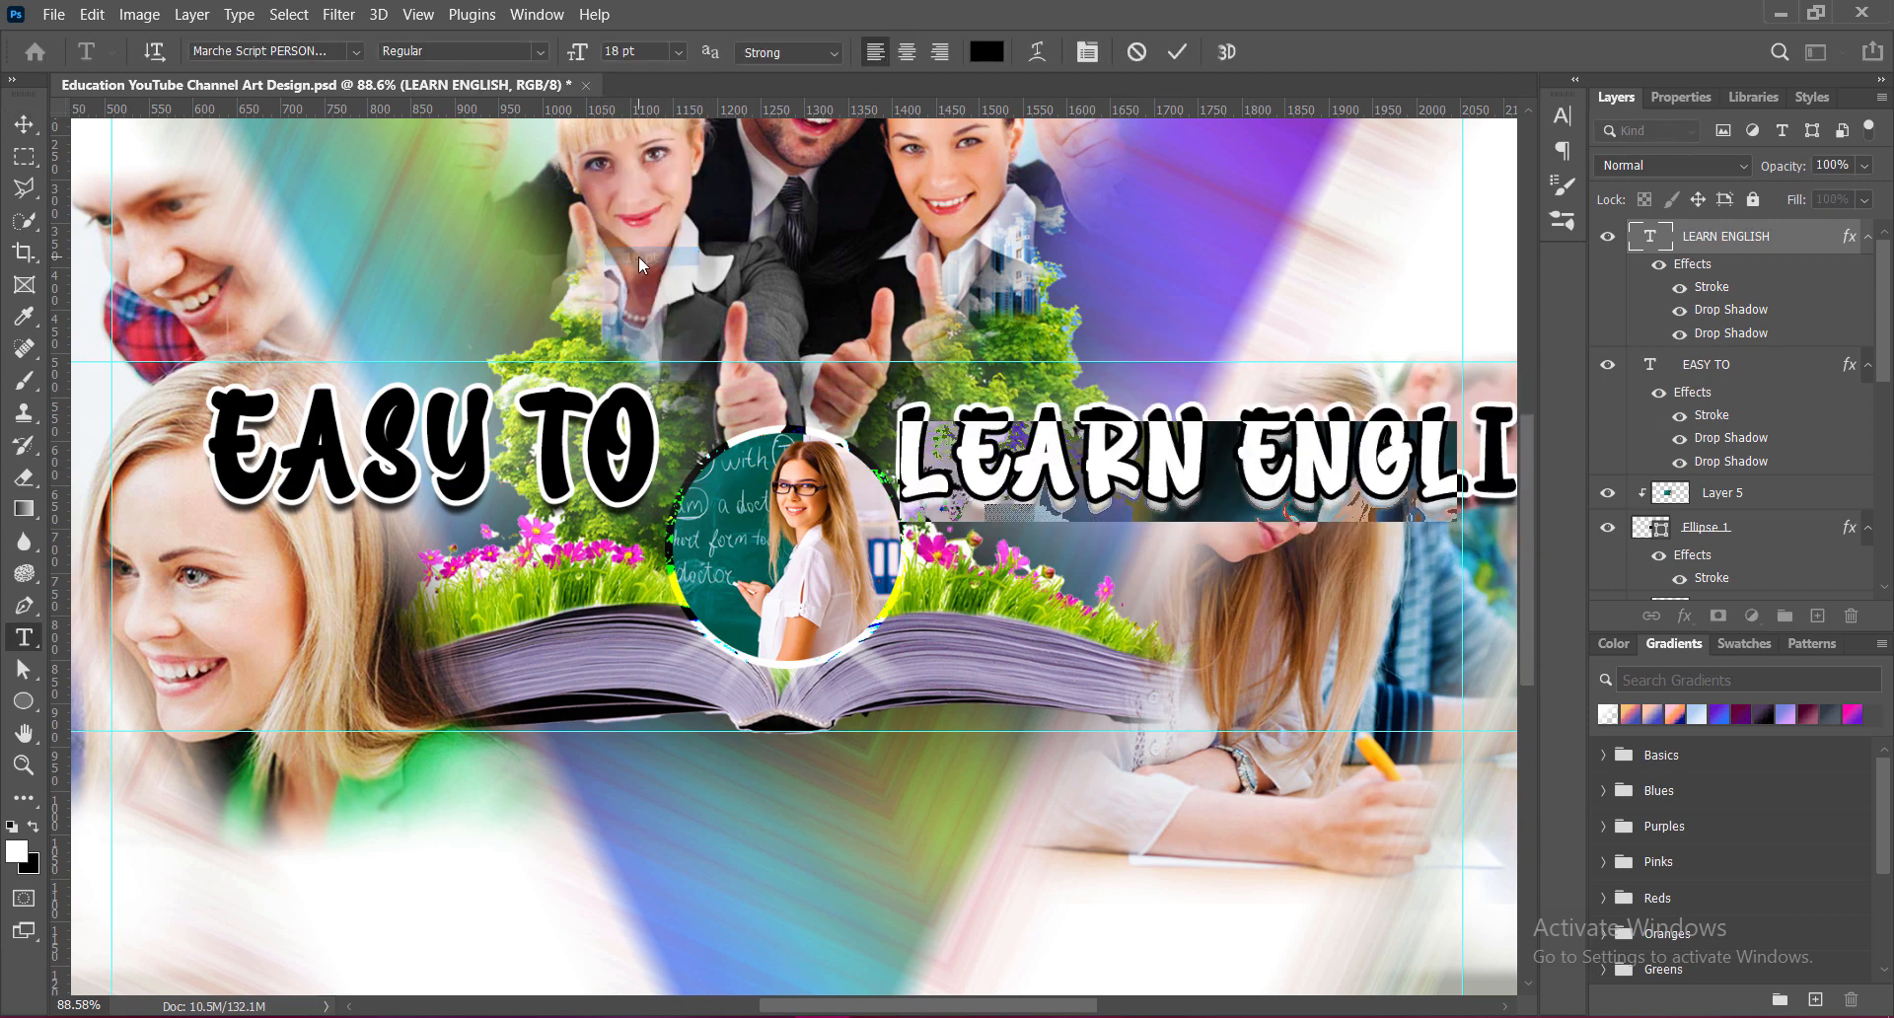
Step: Set the font size of the EASY TO text to 18 pt
double_click(1649, 364)
left_click(678, 51)
left_click(651, 265)
left_click(25, 124)
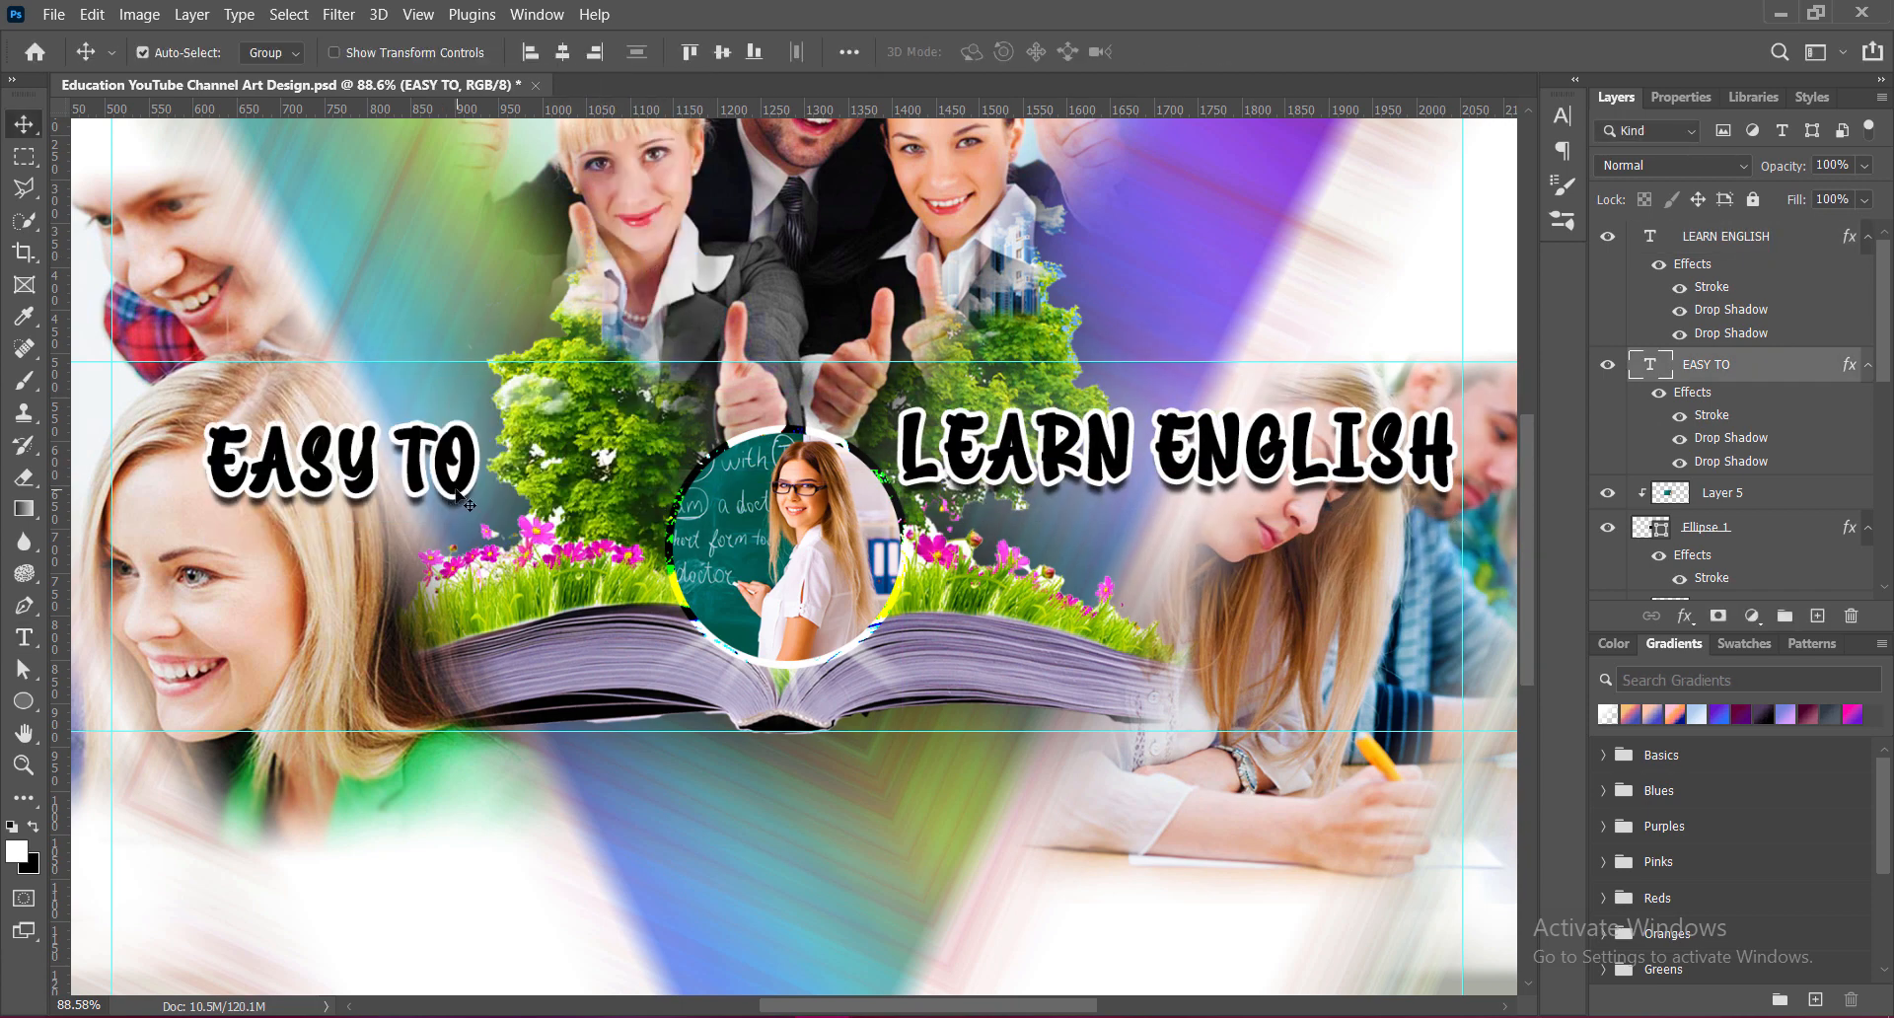
Step: Set the tracking of EASY TO to 200 and position the text closer to the circular photo's left side
left_click_drag(459, 498, 501, 480)
double_click(505, 483)
left_click(1563, 116)
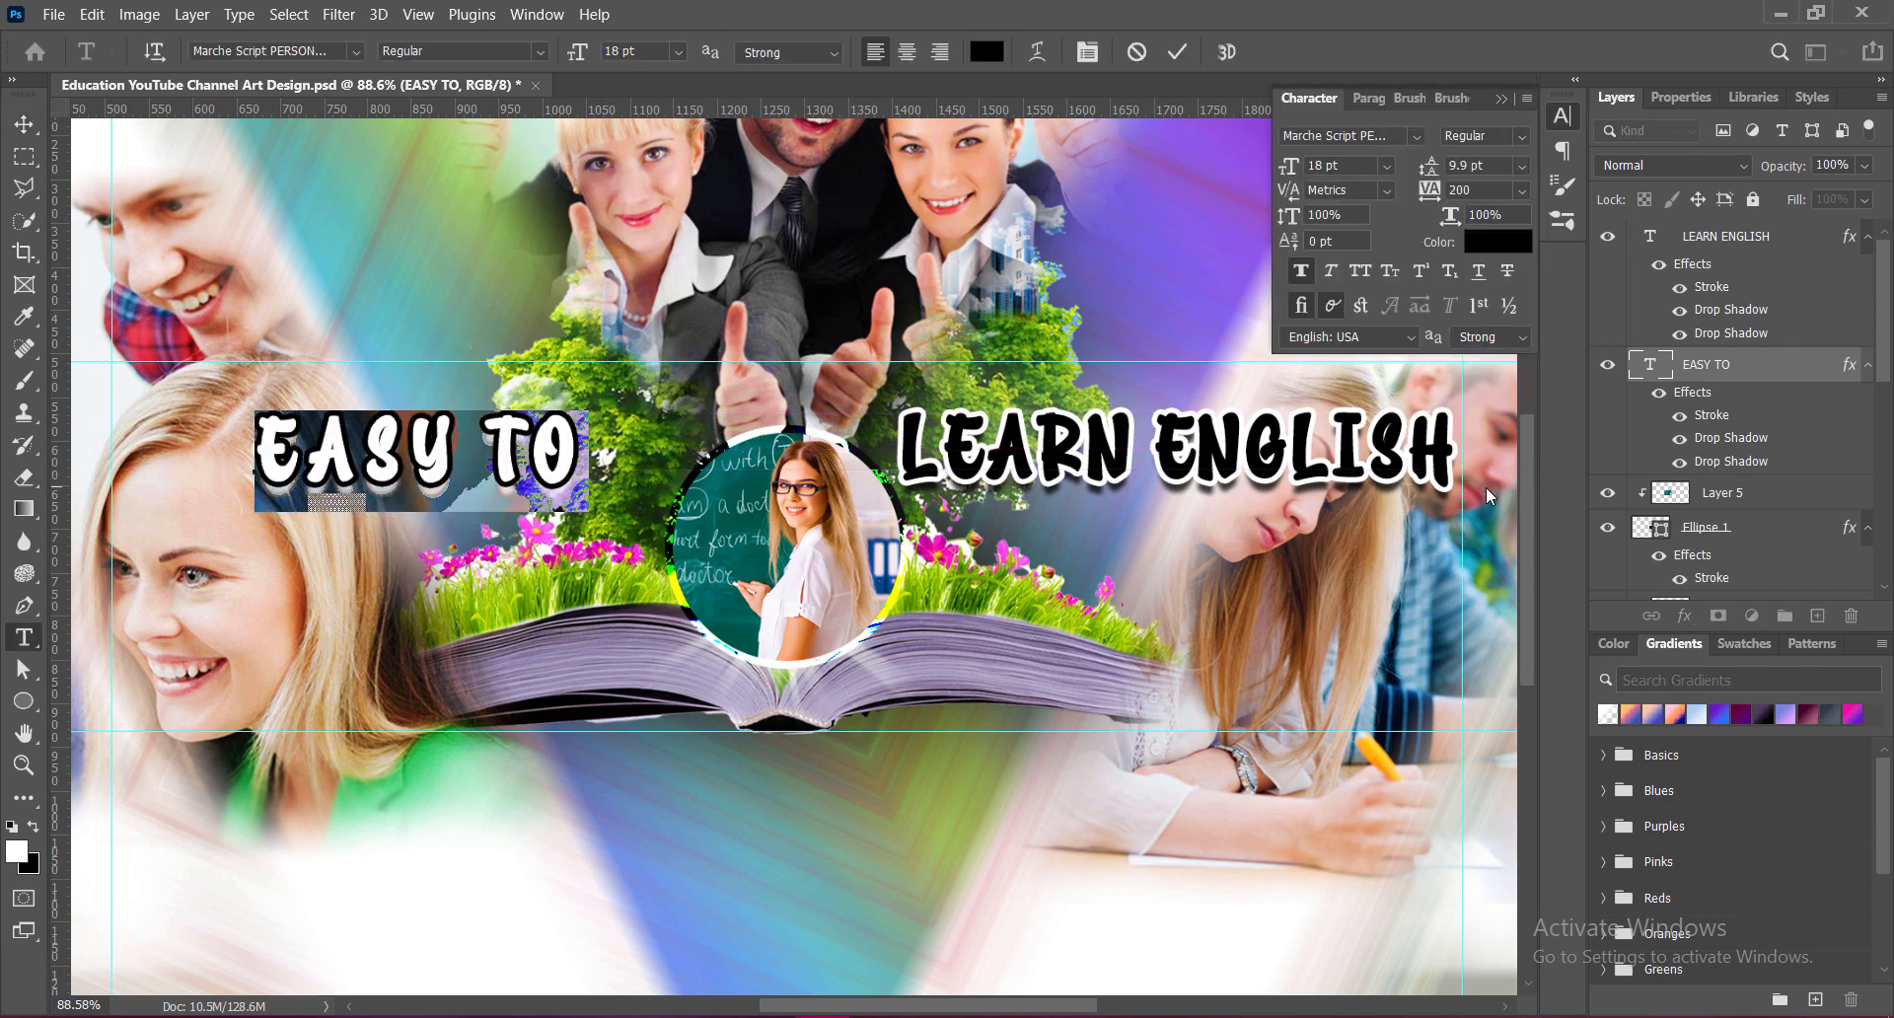
left_click(1501, 99)
left_click(24, 125)
left_click(558, 493)
left_click_drag(608, 481, 582, 483)
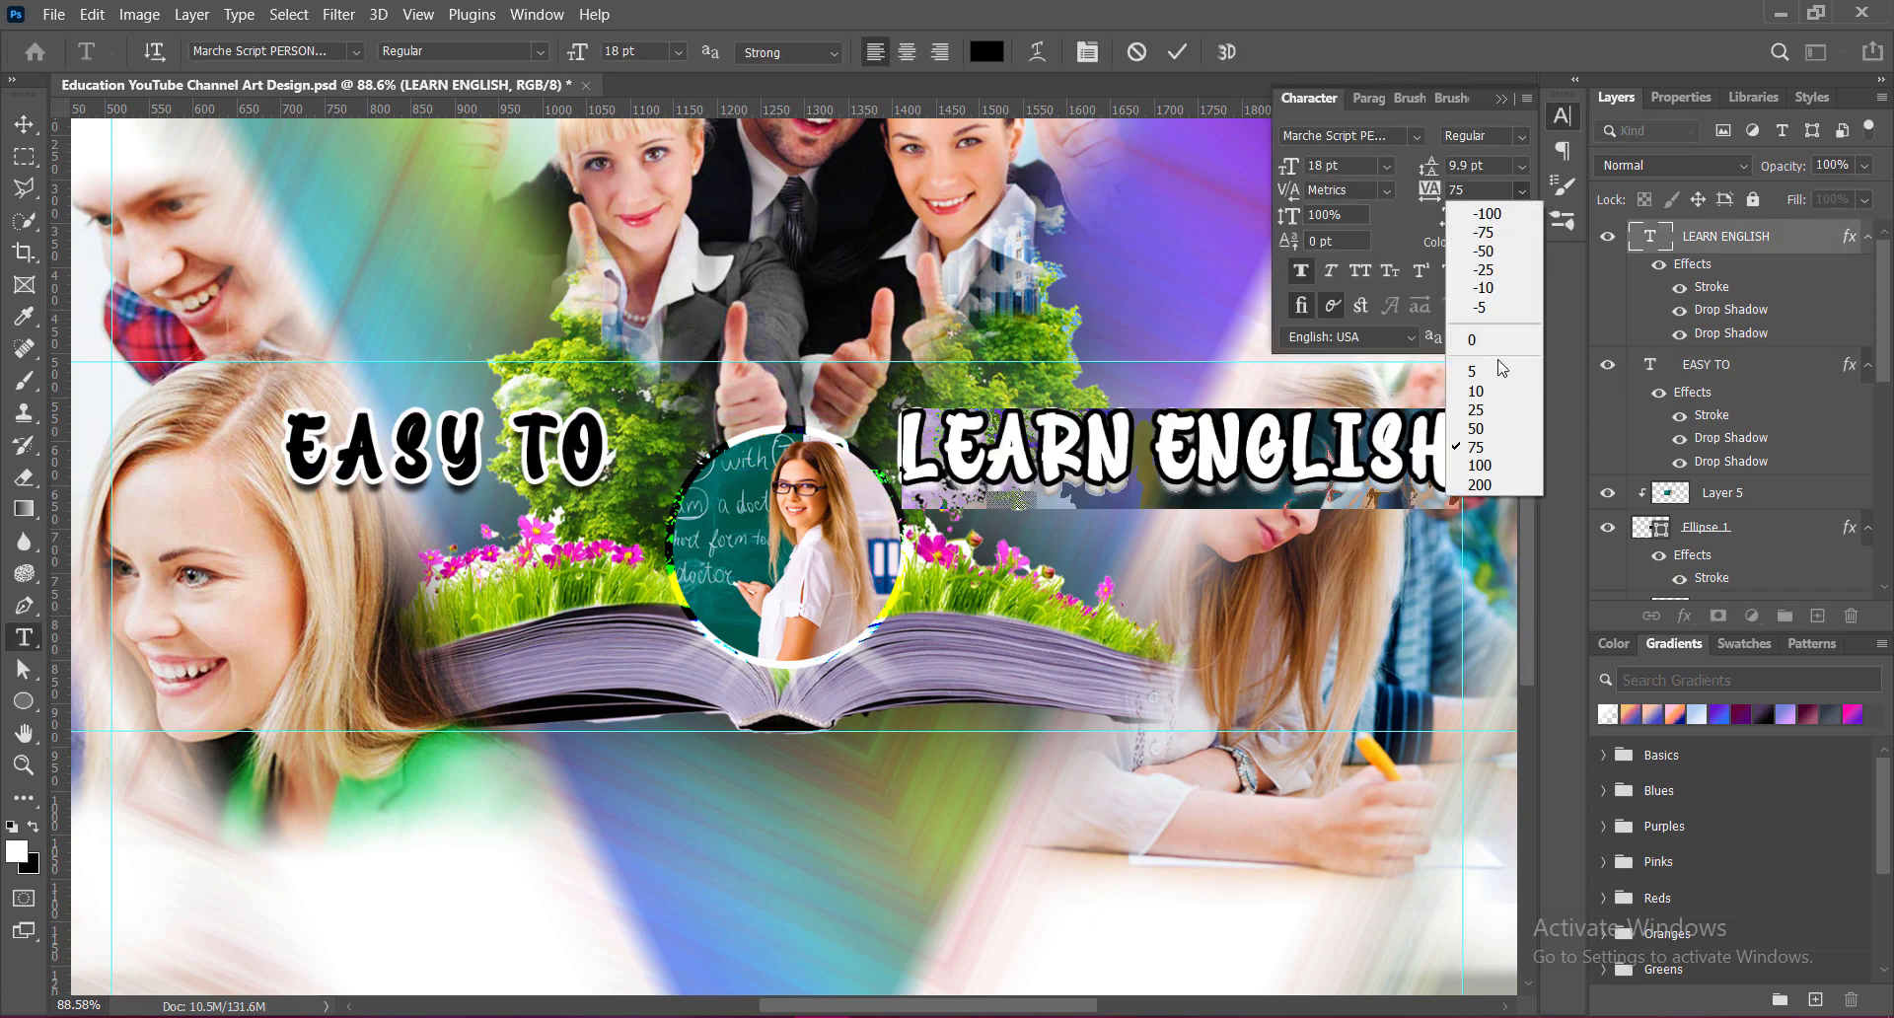
Step: Tighten the character spacing of the LEARN ENGLISH text and nudge it into place right of the circular photo
left_click(1458, 296)
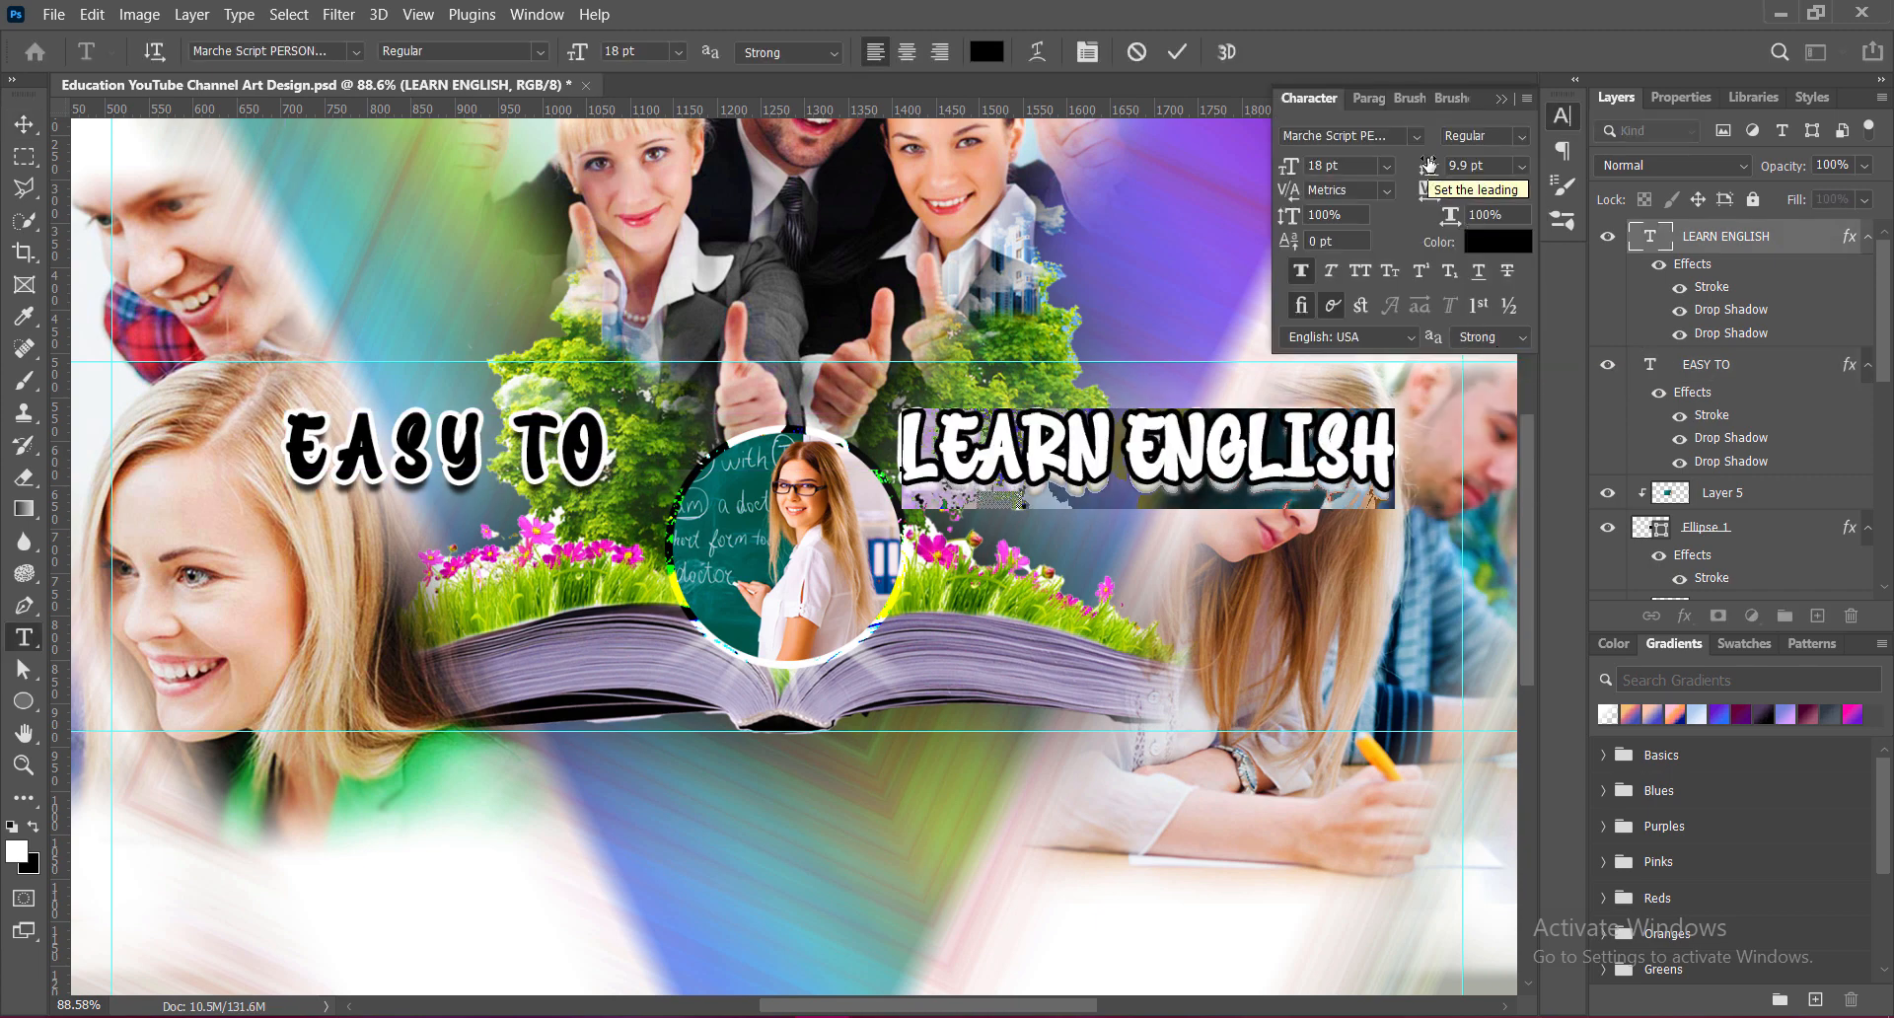
left_click(1563, 116)
key("v")
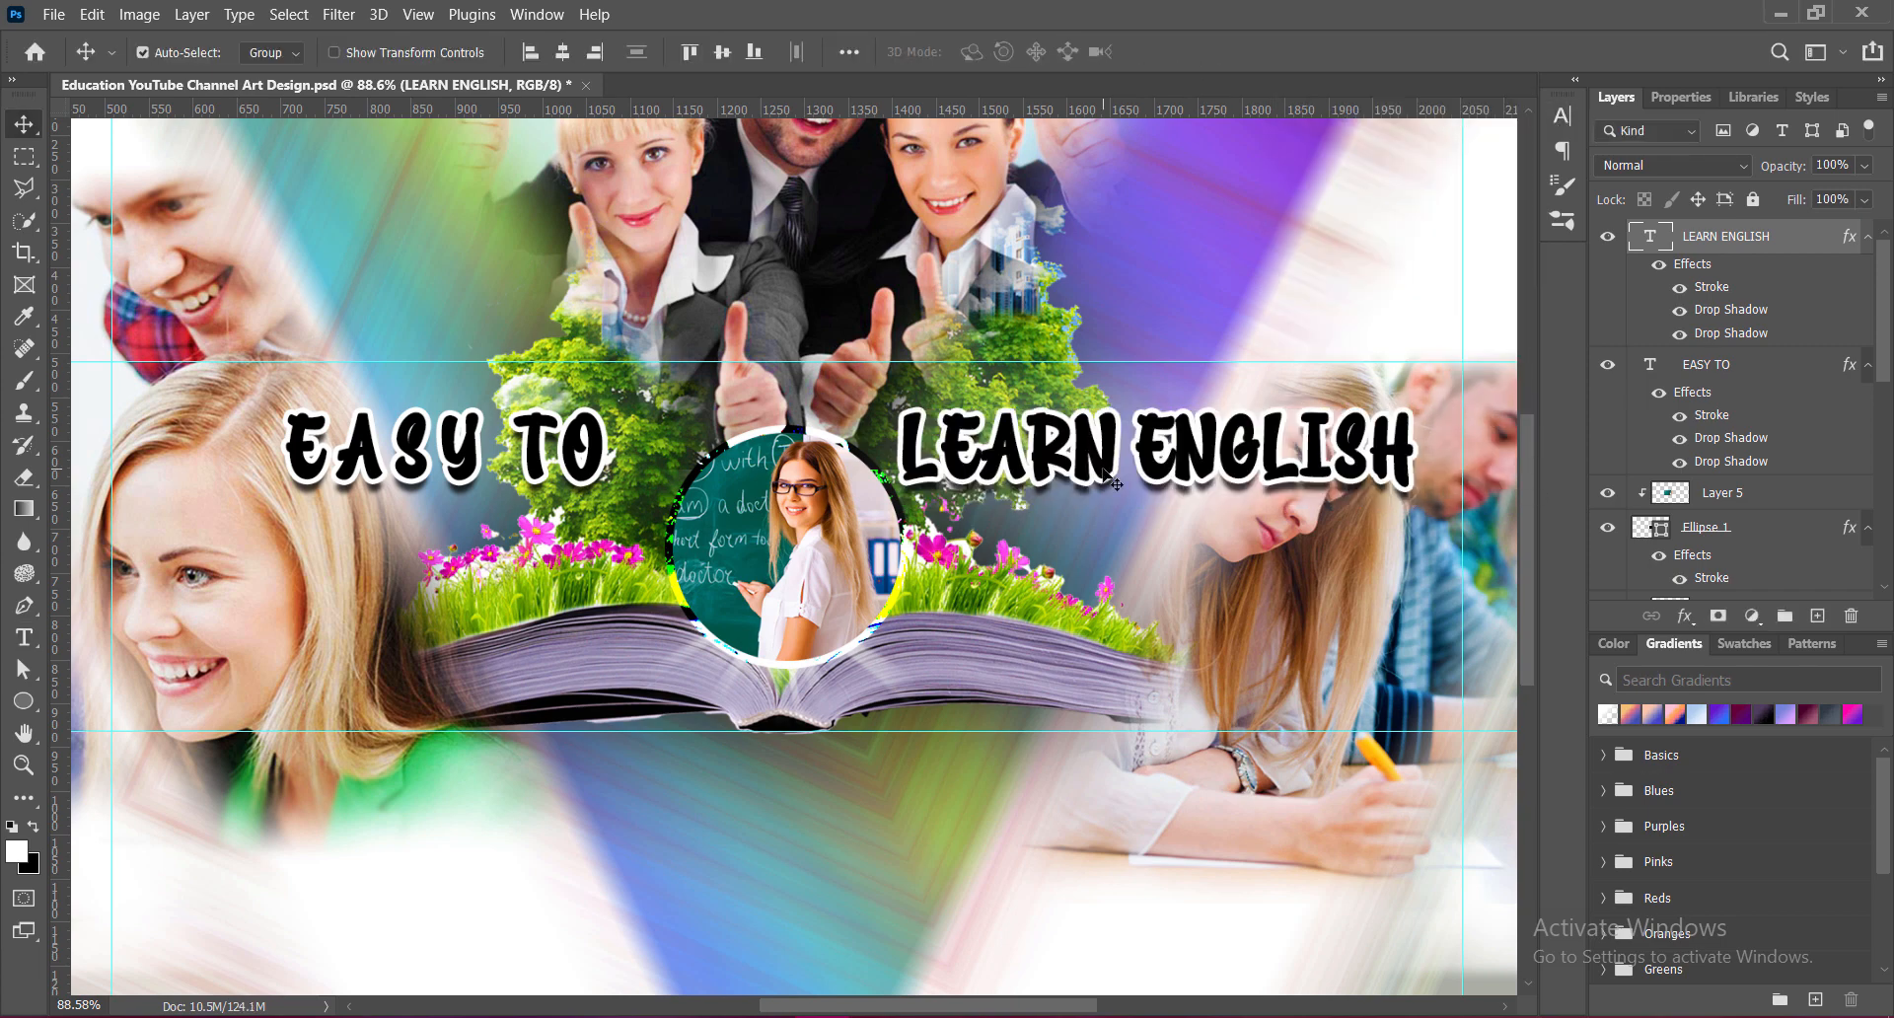
left_click_drag(1107, 474, 1107, 469)
Step: Move EASY TO and LEARN ENGLISH down onto the open book, aligned with each other on either side of the circle
left_click_drag(583, 473, 580, 580)
left_click_drag(1101, 472, 1100, 673)
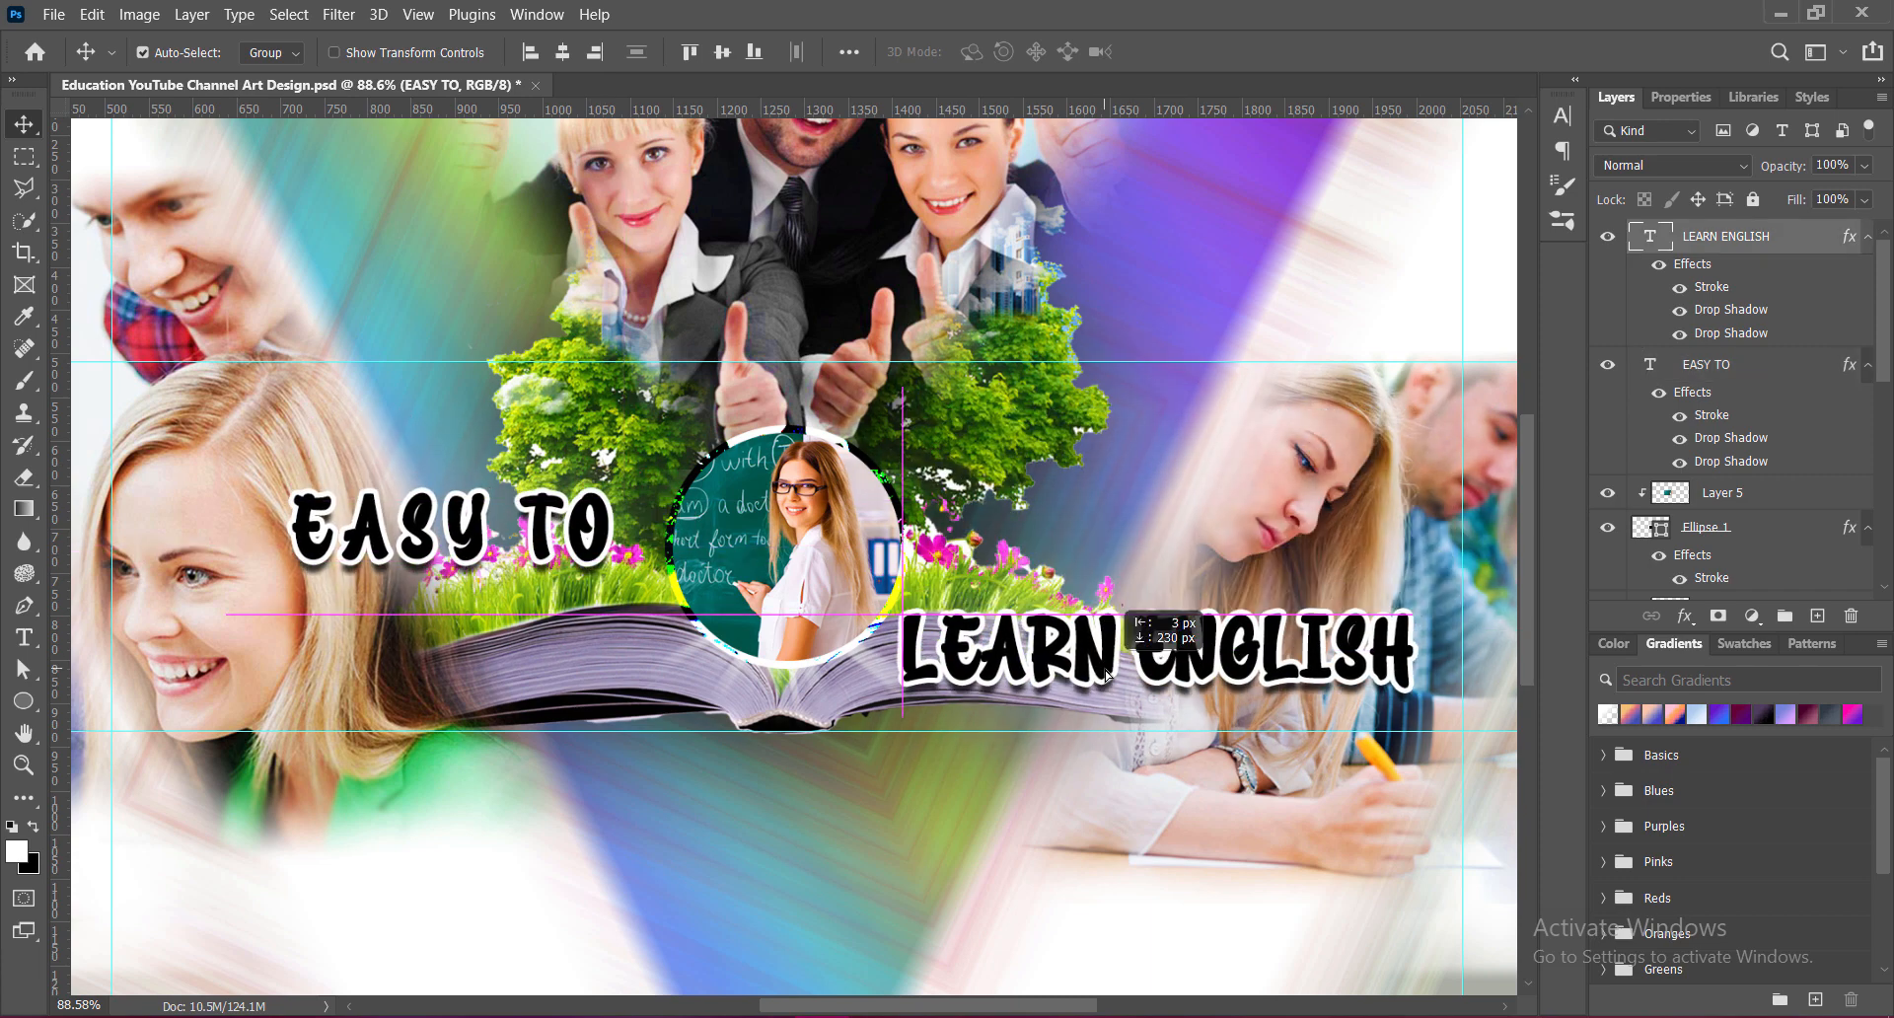
left_click_drag(582, 563, 621, 681)
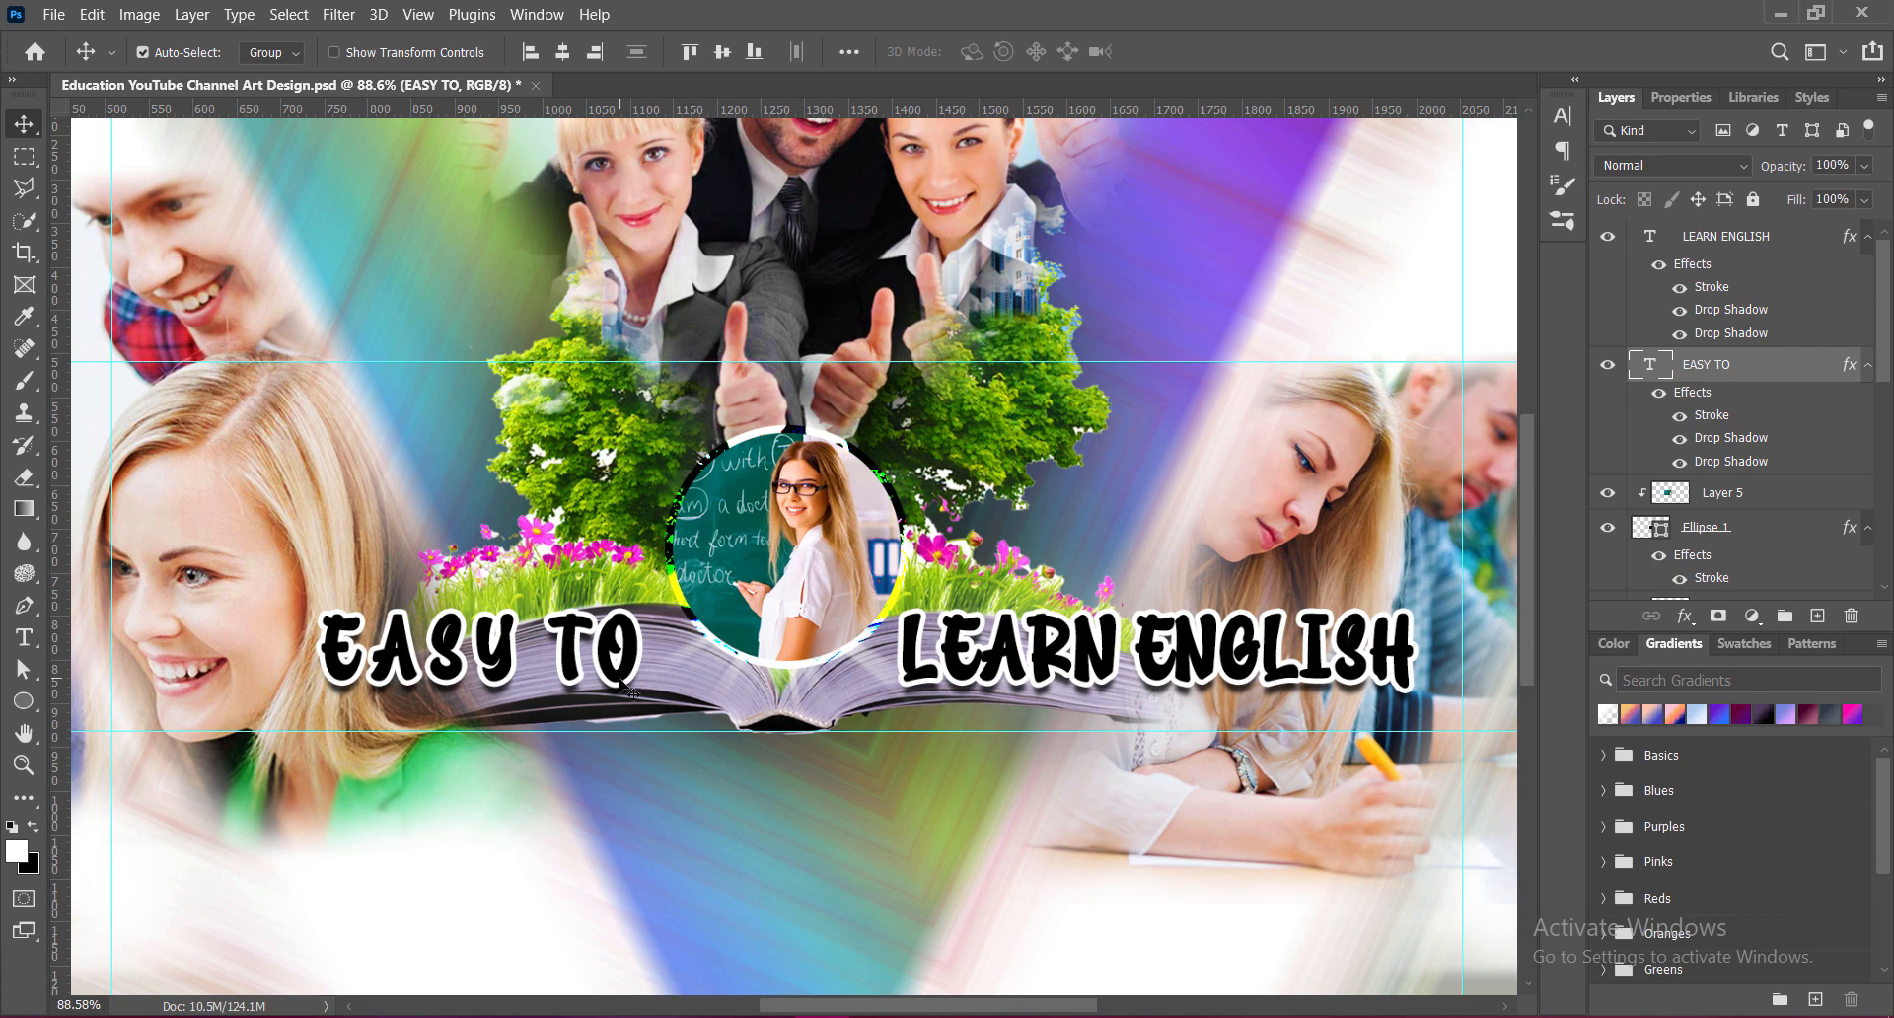
Step: Select both headline text layers together and nudge them slightly upward on the book
left_click(1067, 655)
left_click(631, 685, "shift")
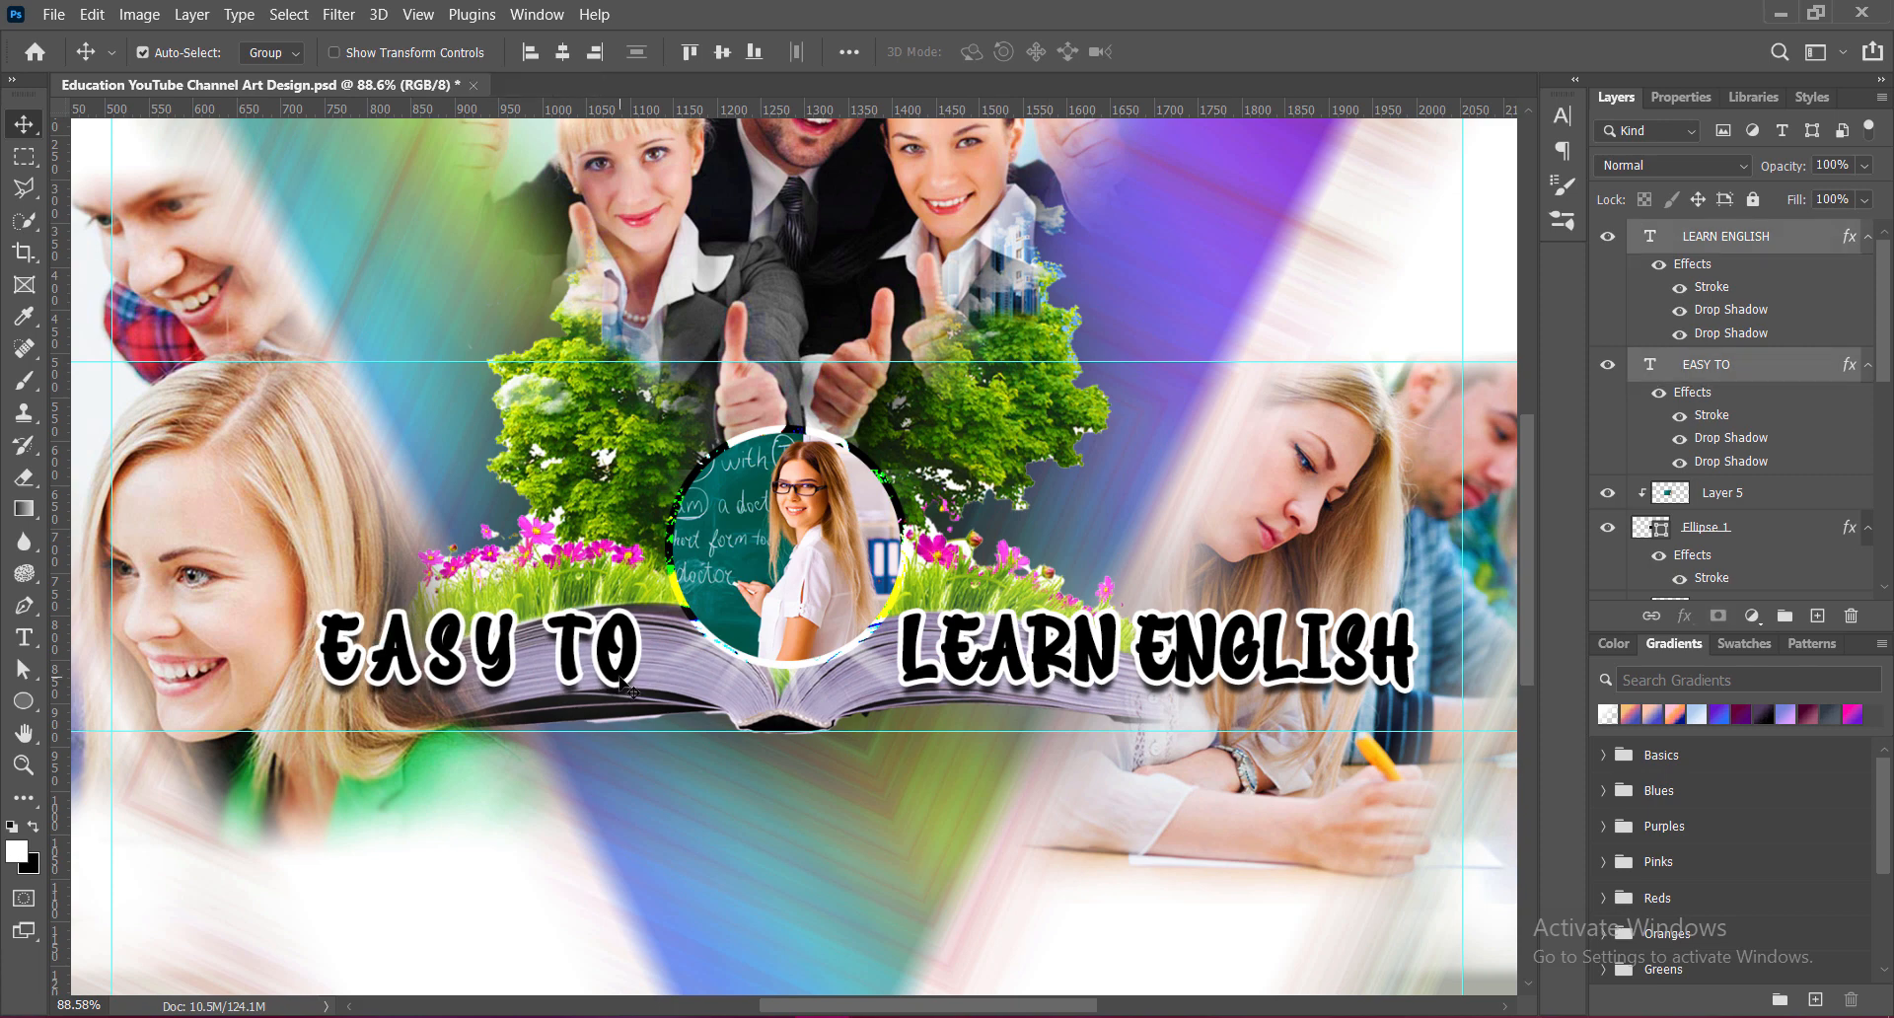
key("Up")
key("Up")
key("Up")
key("Up")
key("Up")
key("Up")
key("Up")
key("Up")
left_click(972, 651)
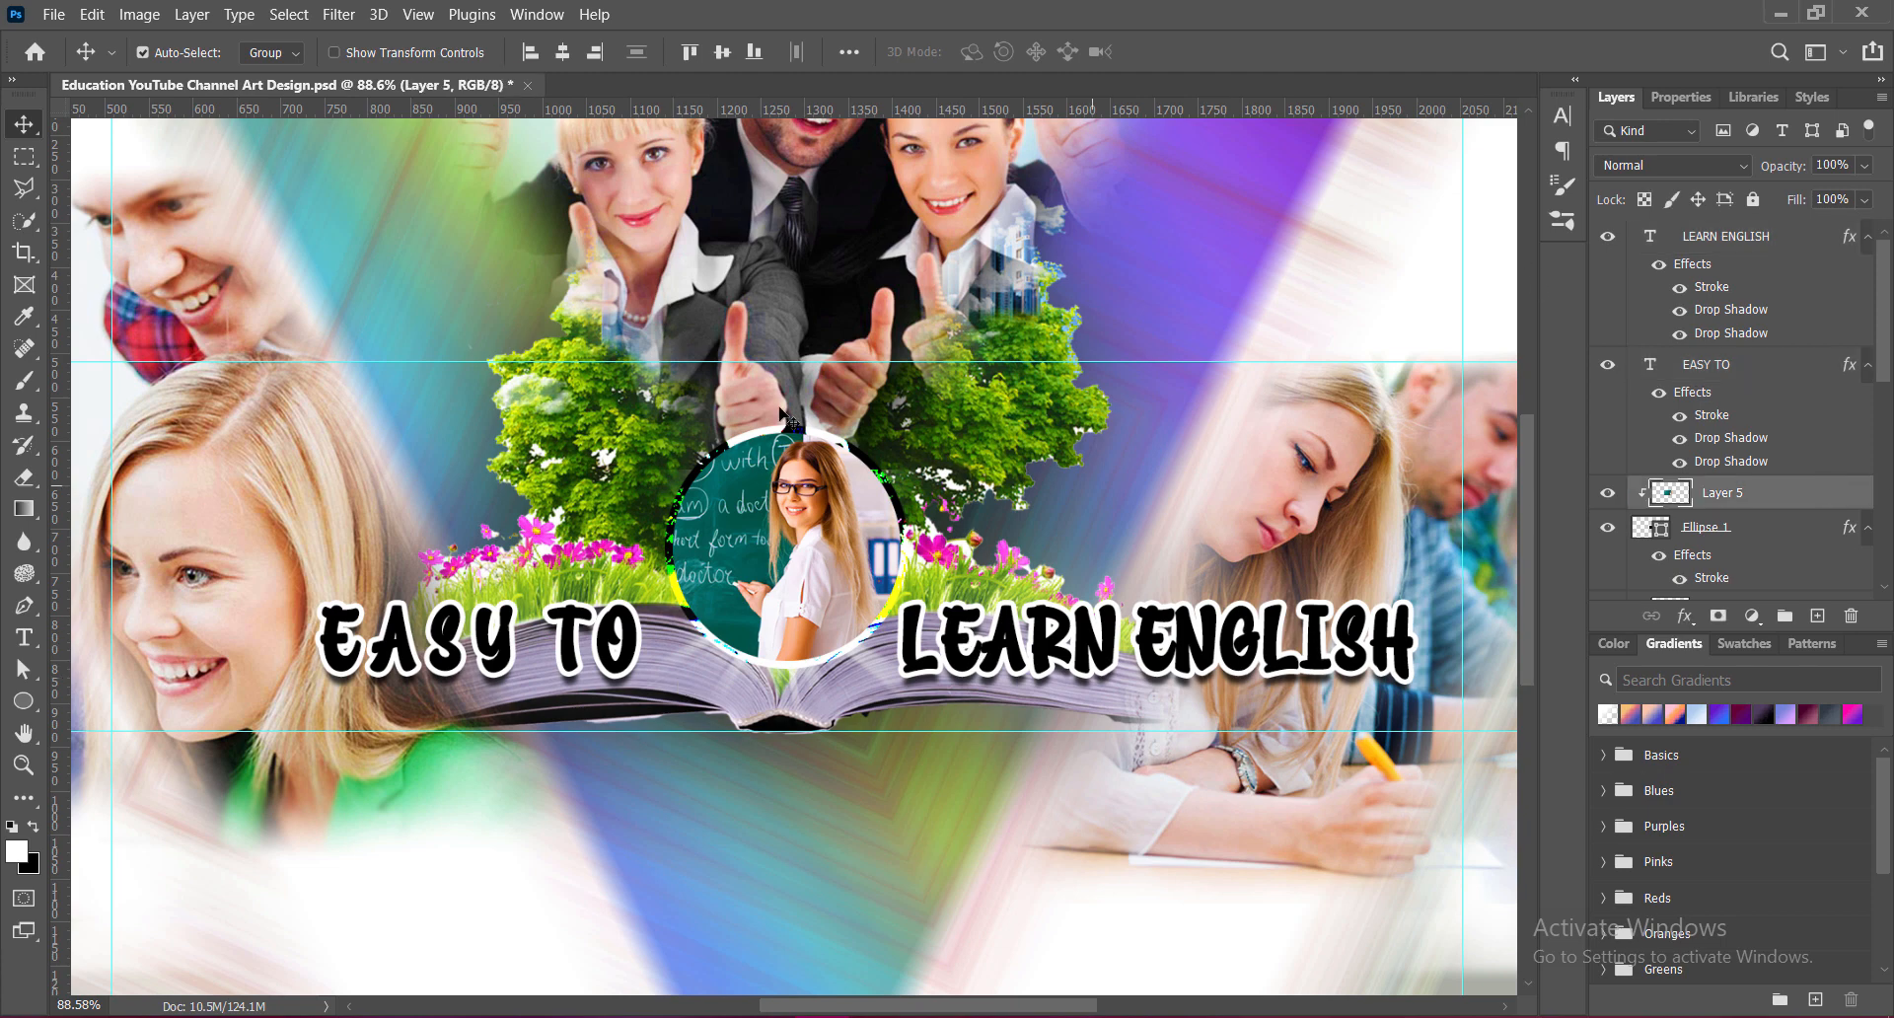
left_click(913, 592)
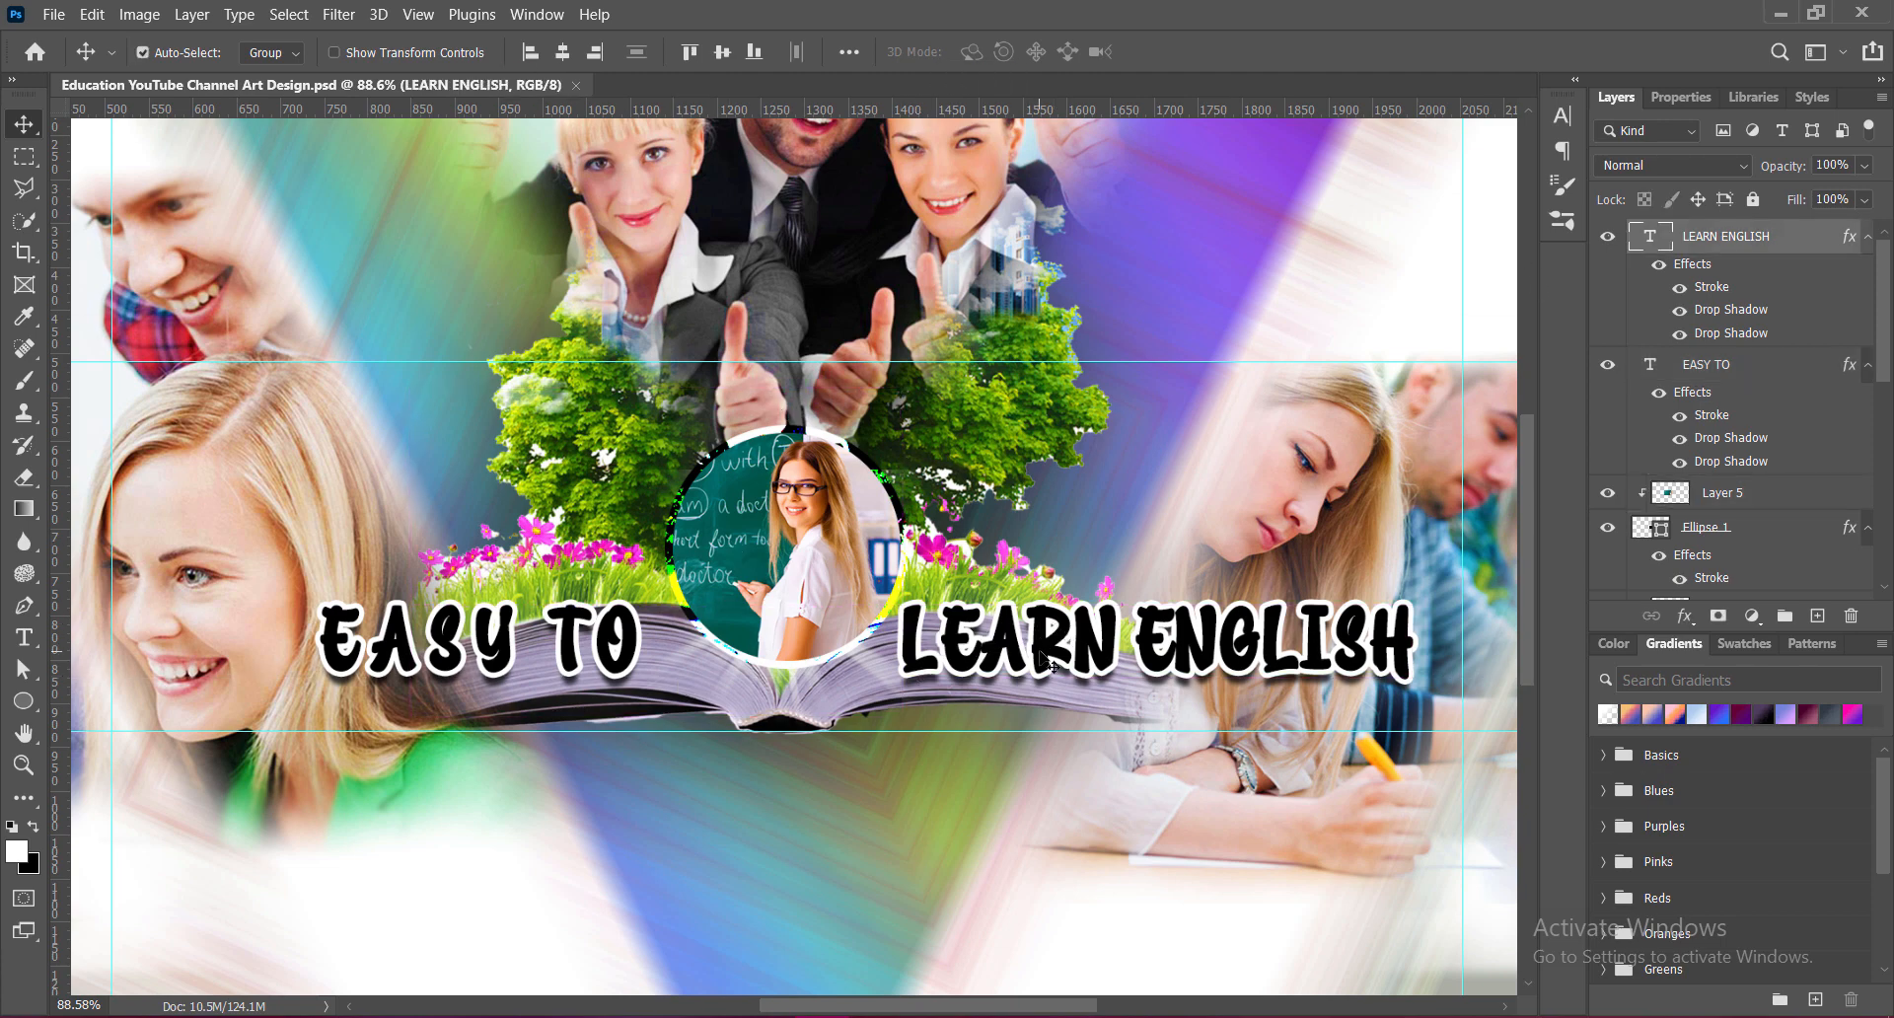
left_click(592, 651, "shift")
key("Up")
key("Up")
key("Up")
key("Up")
key("Up")
key("Up")
key("Up")
key("Up")
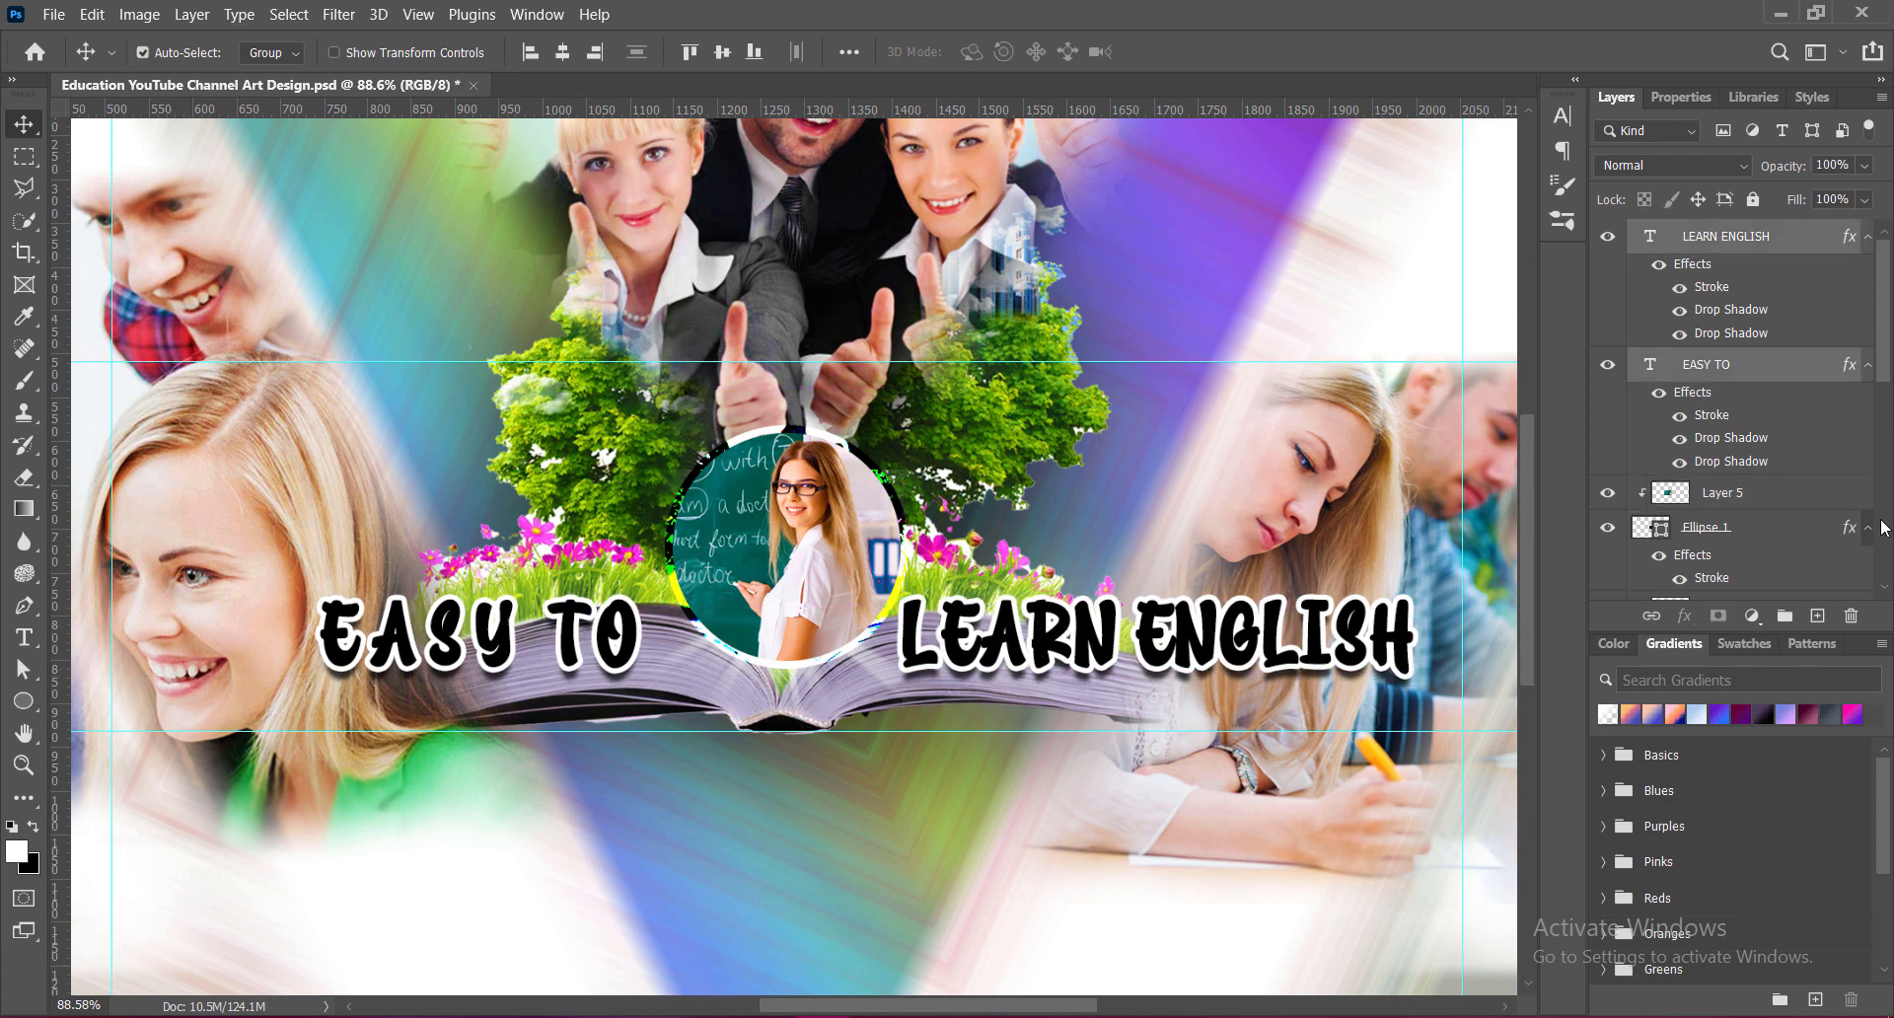
Step: Draw a rounded rectangle of 844 × 77 px across the circular photo with 19 px corner radii
left_click(1817, 616)
key("u")
left_click_drag(437, 432, 1173, 500)
left_click_drag(475, 467, 456, 455)
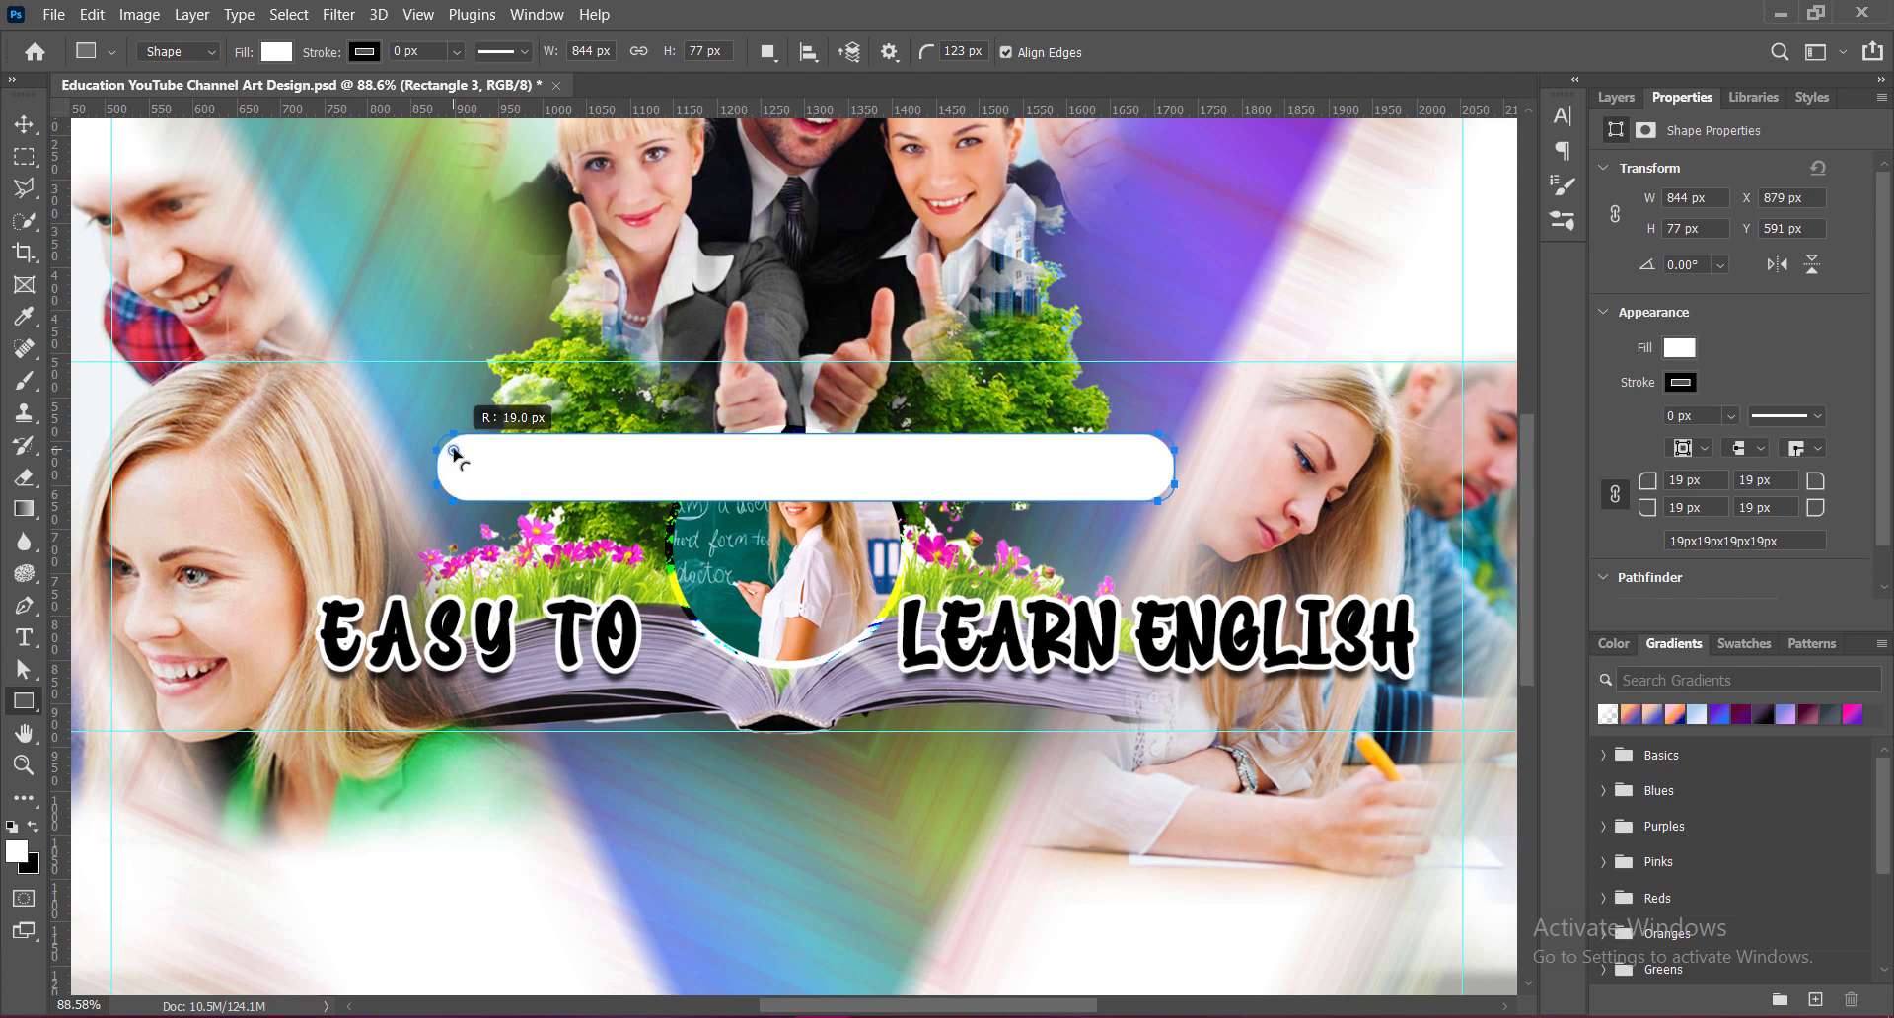
key("v")
left_click(1617, 96)
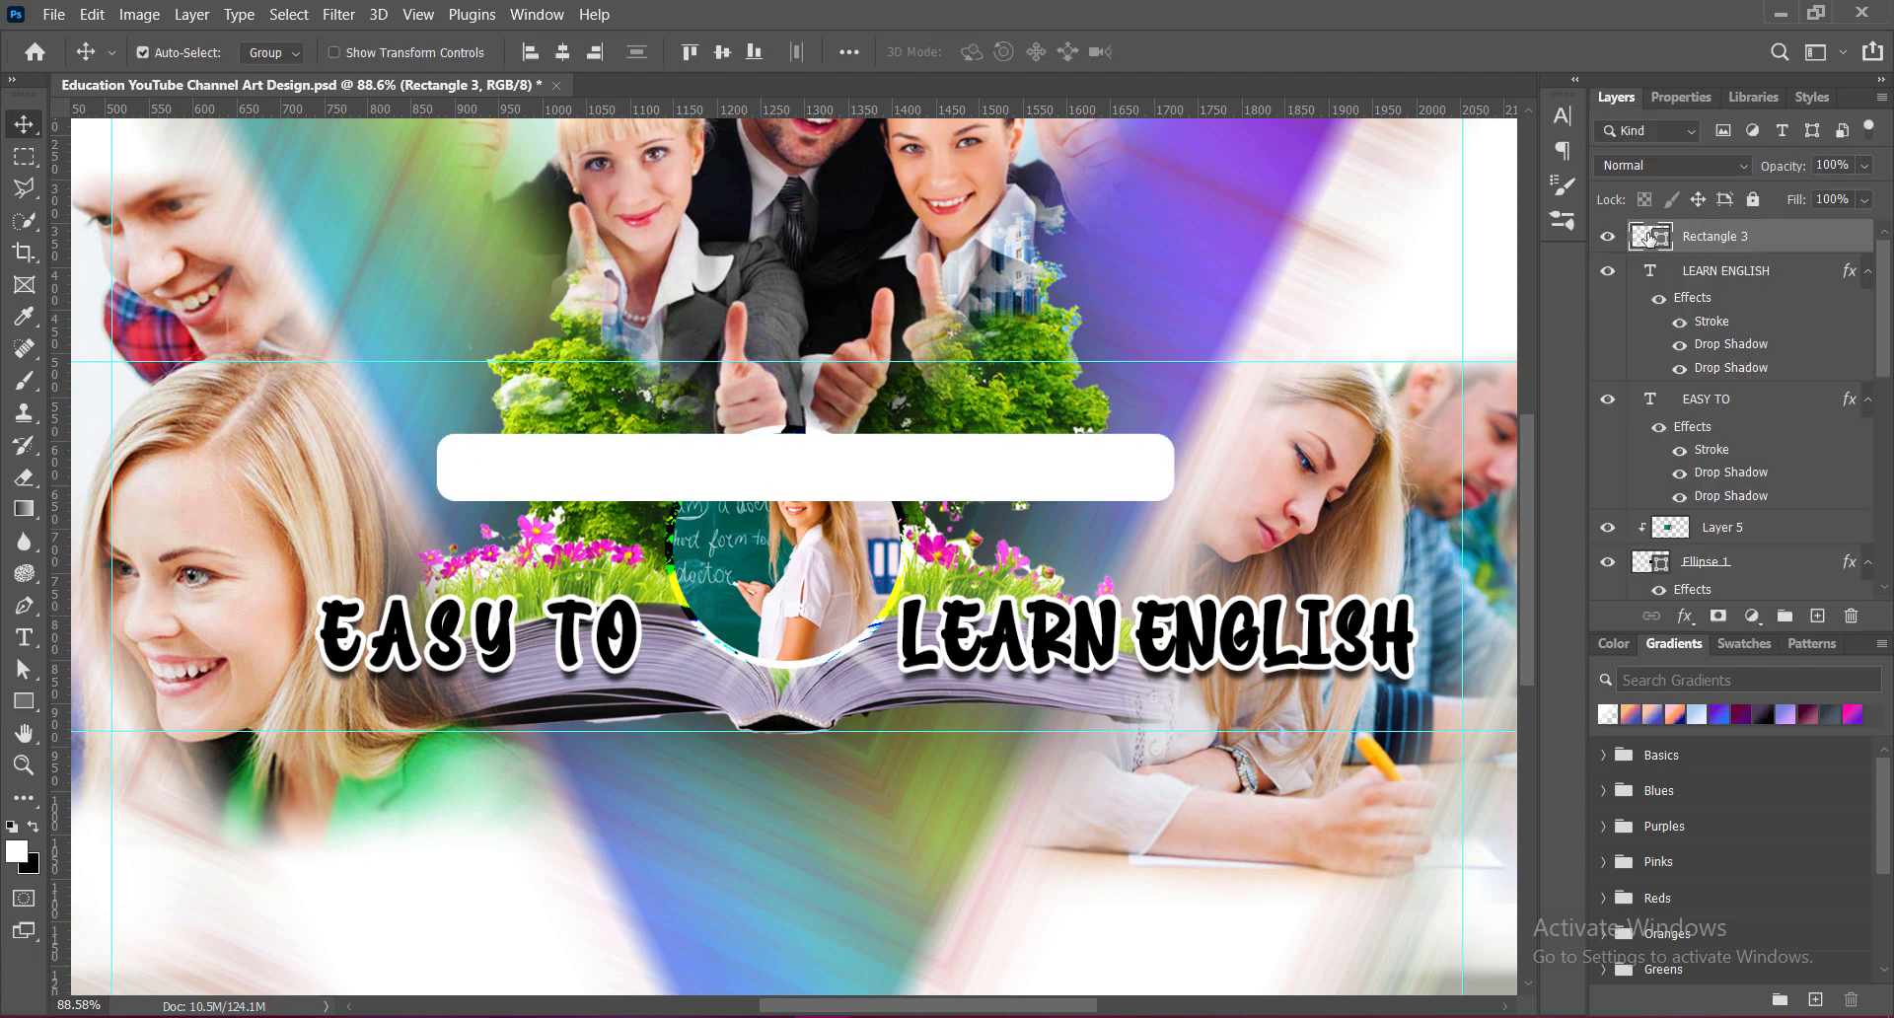
Step: Change the rounded rectangle's fill colour to black
double_click(1643, 240)
left_click(1154, 654)
left_click(1785, 496)
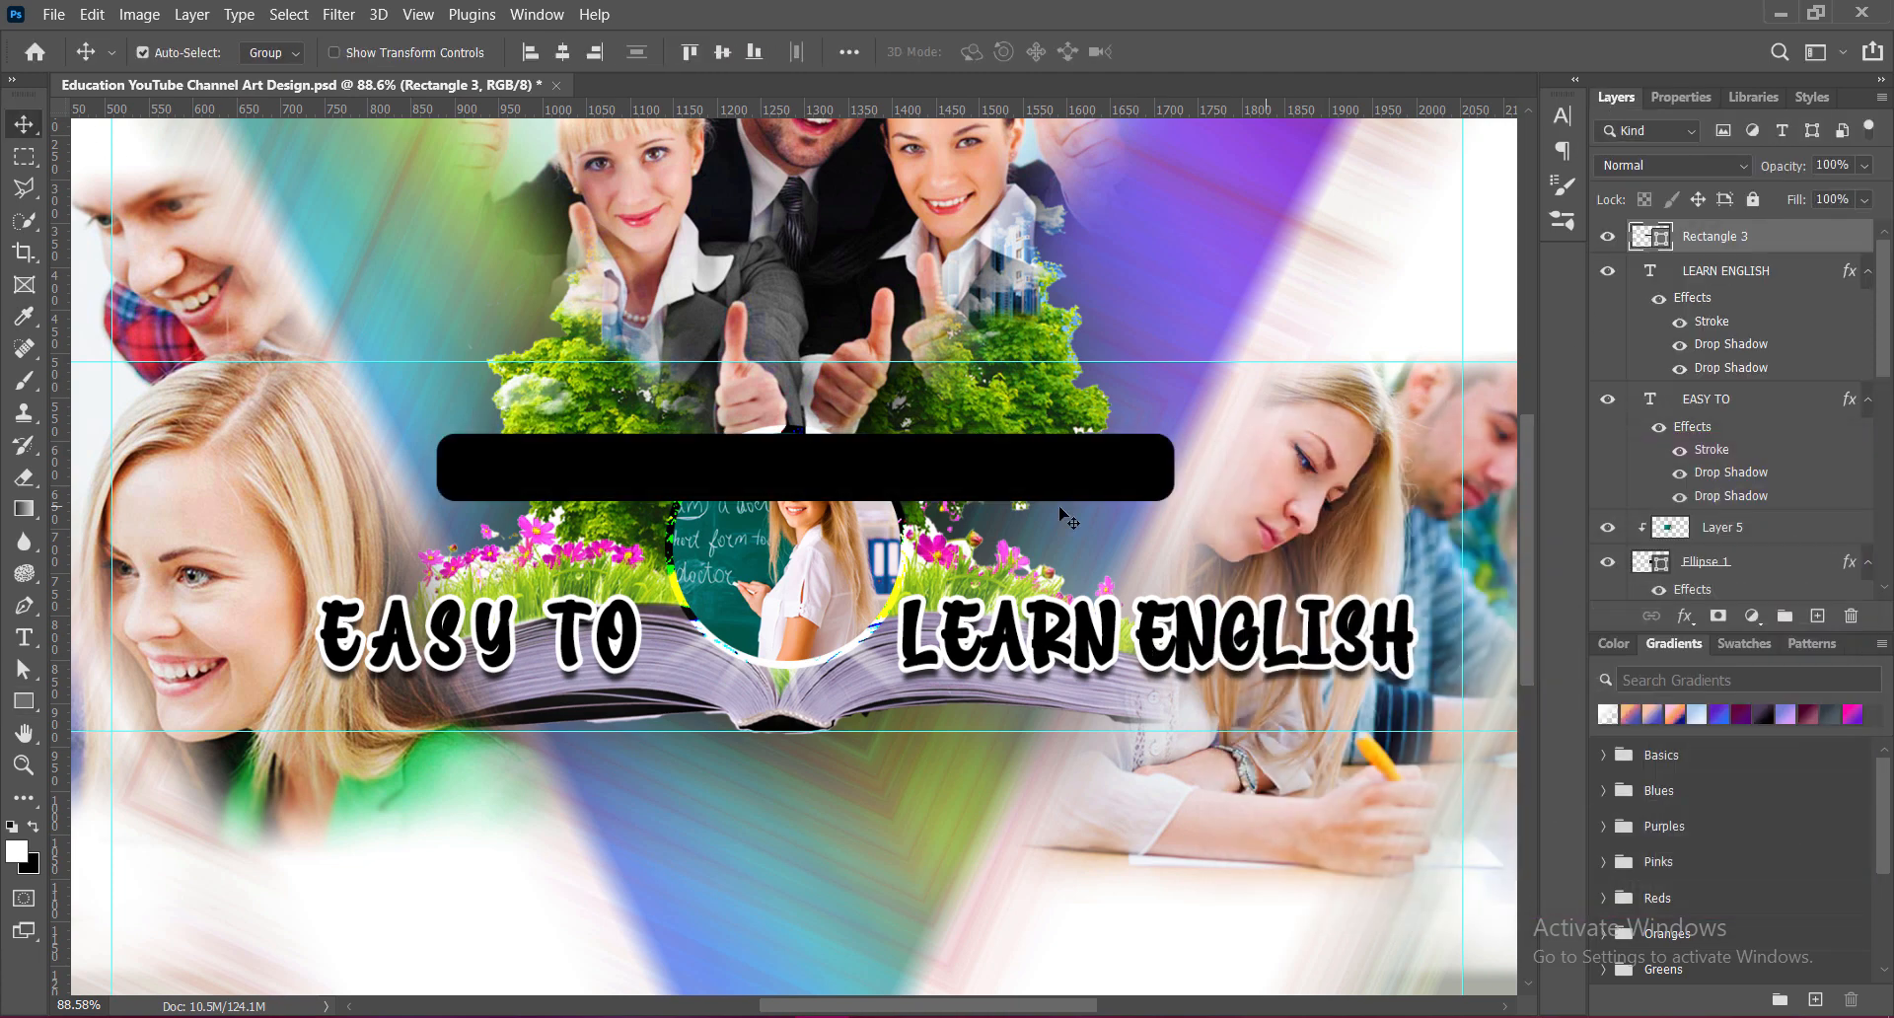
Step: Make the black bar thinner, centre it on the circular photo and place its layer below Ellipse 1
key("ctrl+t")
left_click_drag(843, 486, 780, 418)
key("Return")
left_click_drag(1885, 318, 1886, 327)
left_click_drag(1746, 223, 1706, 551)
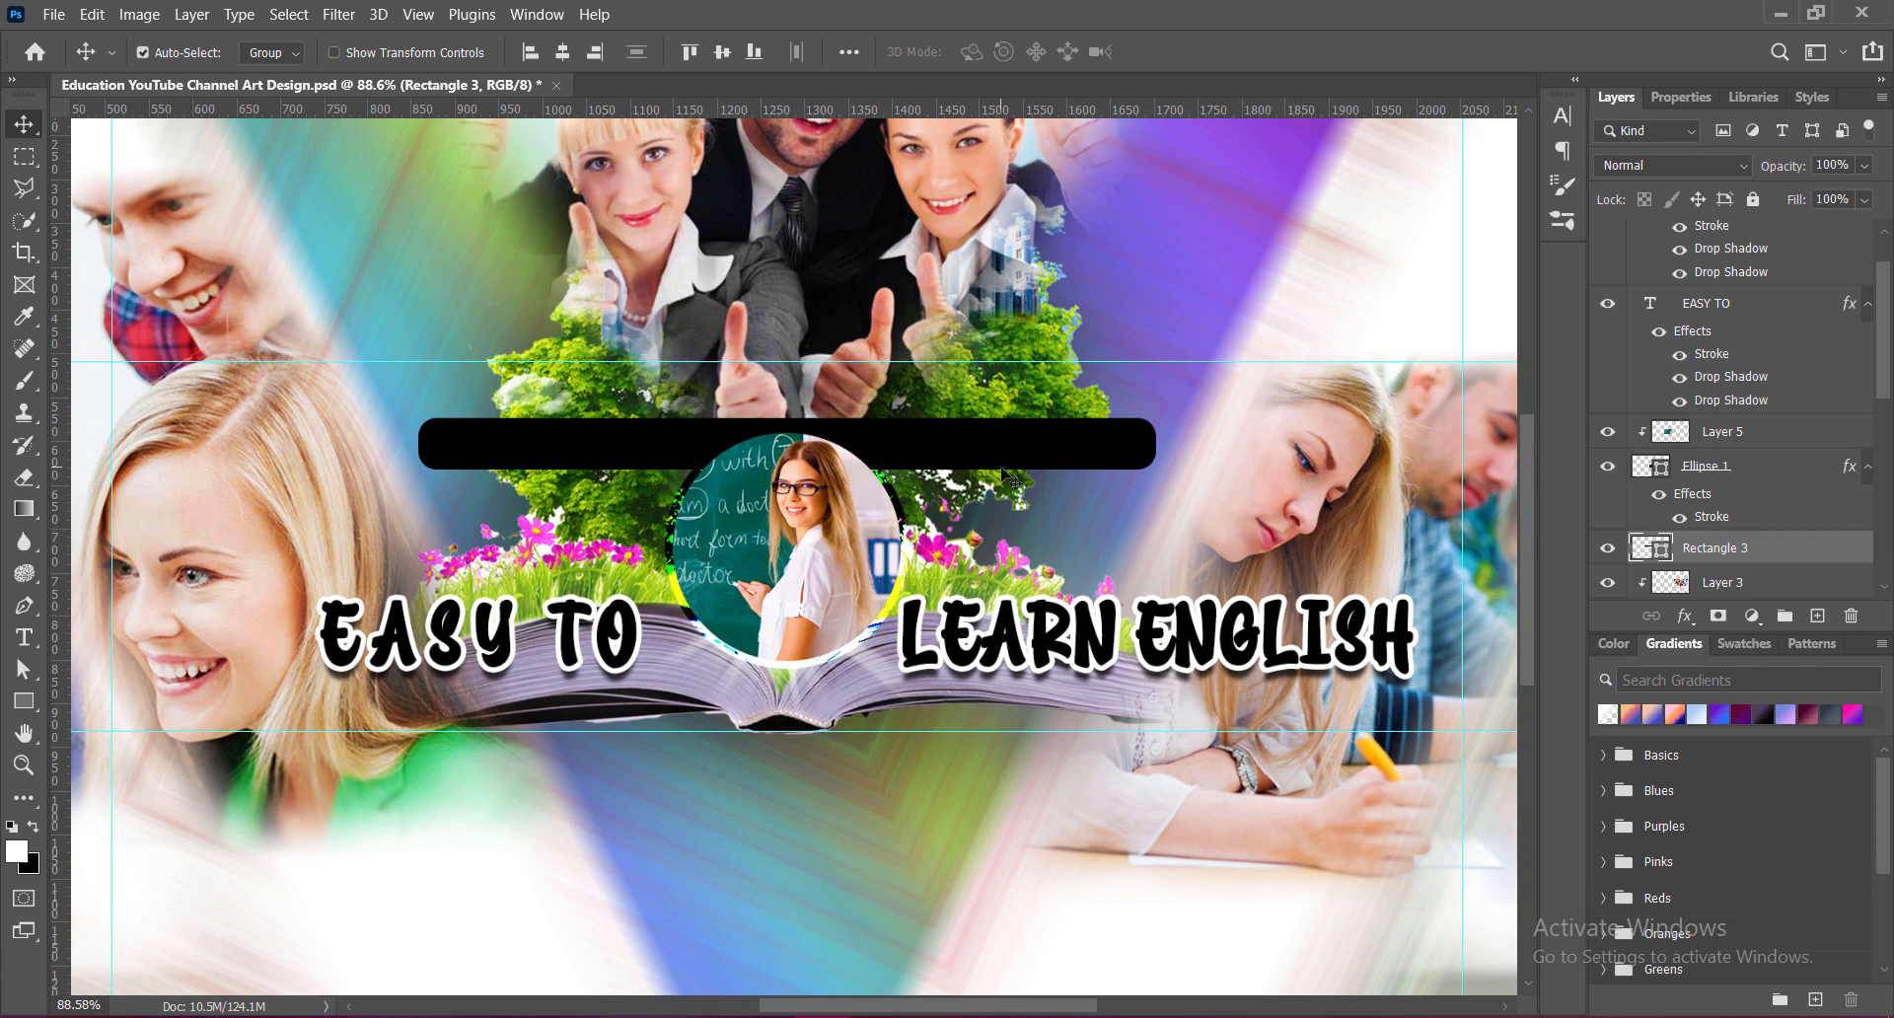
Step: Nudge the black bar downward so it sits just below the top of the circular photo
key("Down")
key("Down")
key("Down")
key("Down")
key("Down")
key("Down")
key("Down")
key("Down")
key("Down")
key("Down")
key("Down")
key("Down")
key("Down")
key("Down")
key("Down")
key("Down")
key("Down")
key("Down")
key("Down")
key("Down")
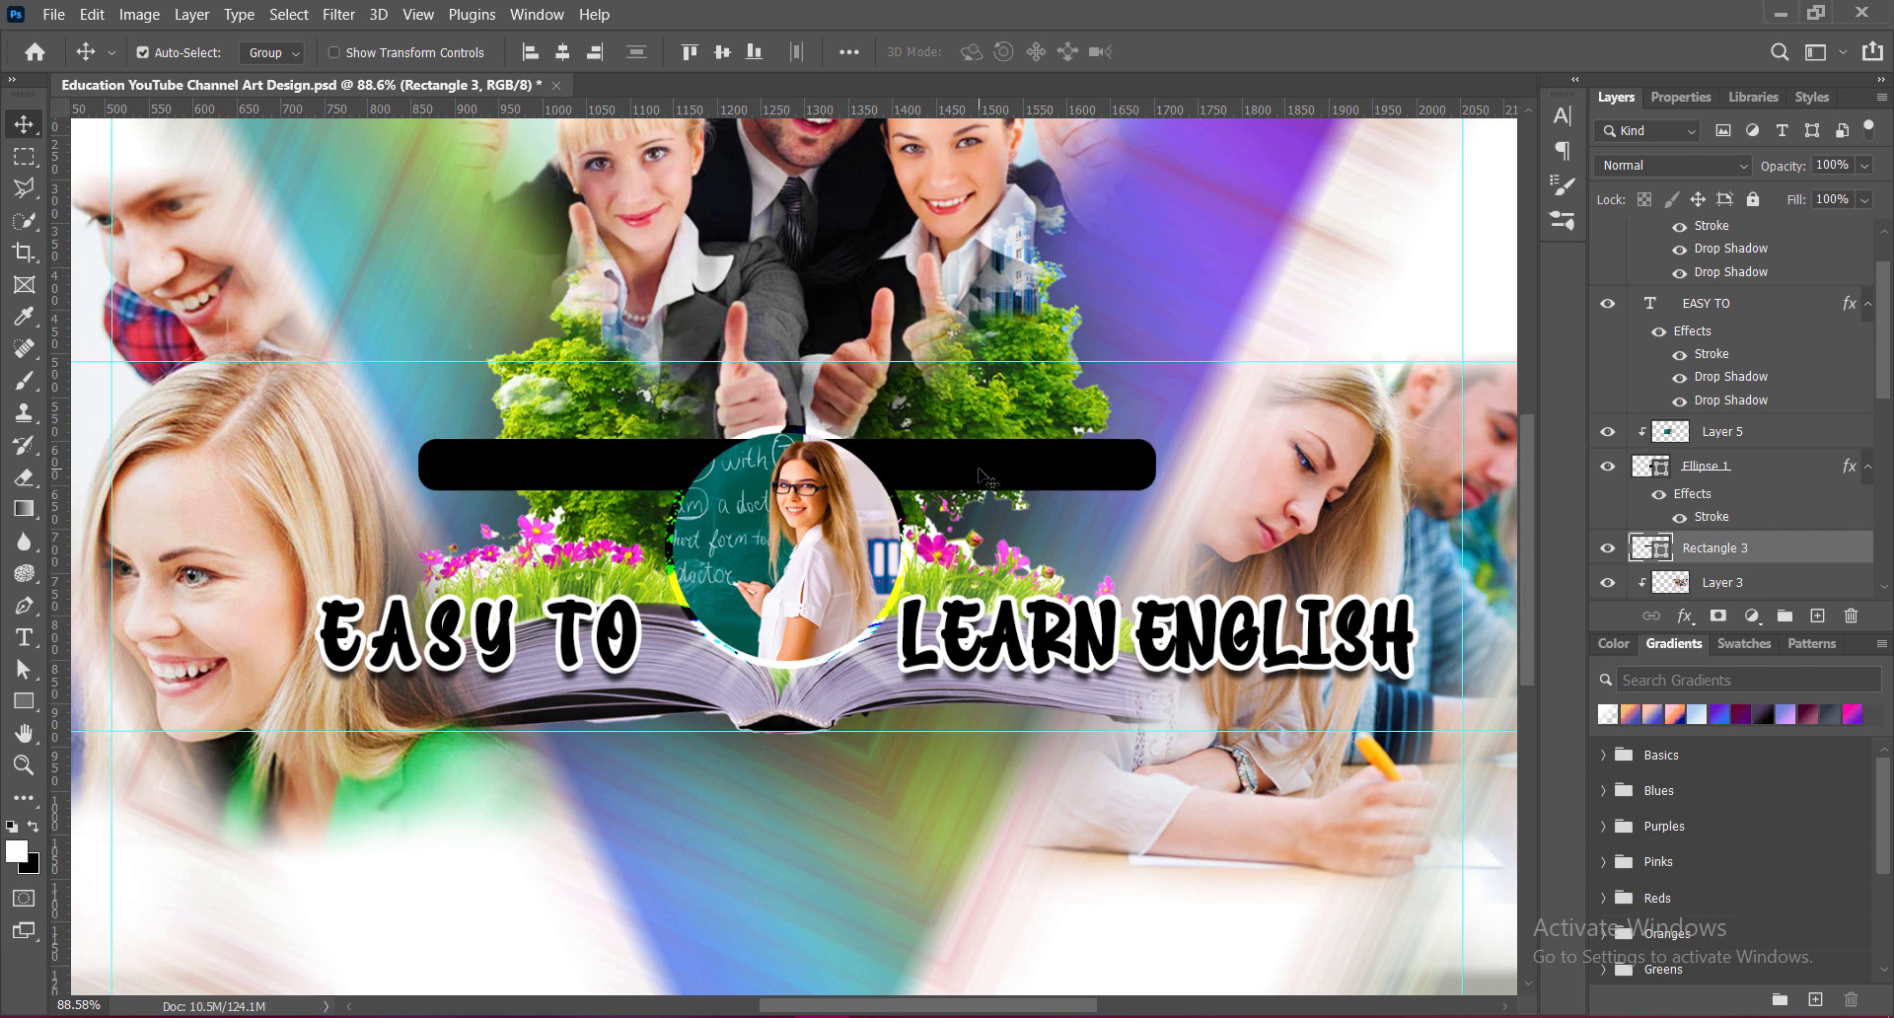
key("Up")
key("Up")
key("Up")
key("Up")
key("Up")
key("Up")
key("Up")
key("Up")
key("Down")
key("Down")
key("Down")
key("Down")
key("Down")
key("Down")
key("Down")
key("Down")
key("Down")
key("Down")
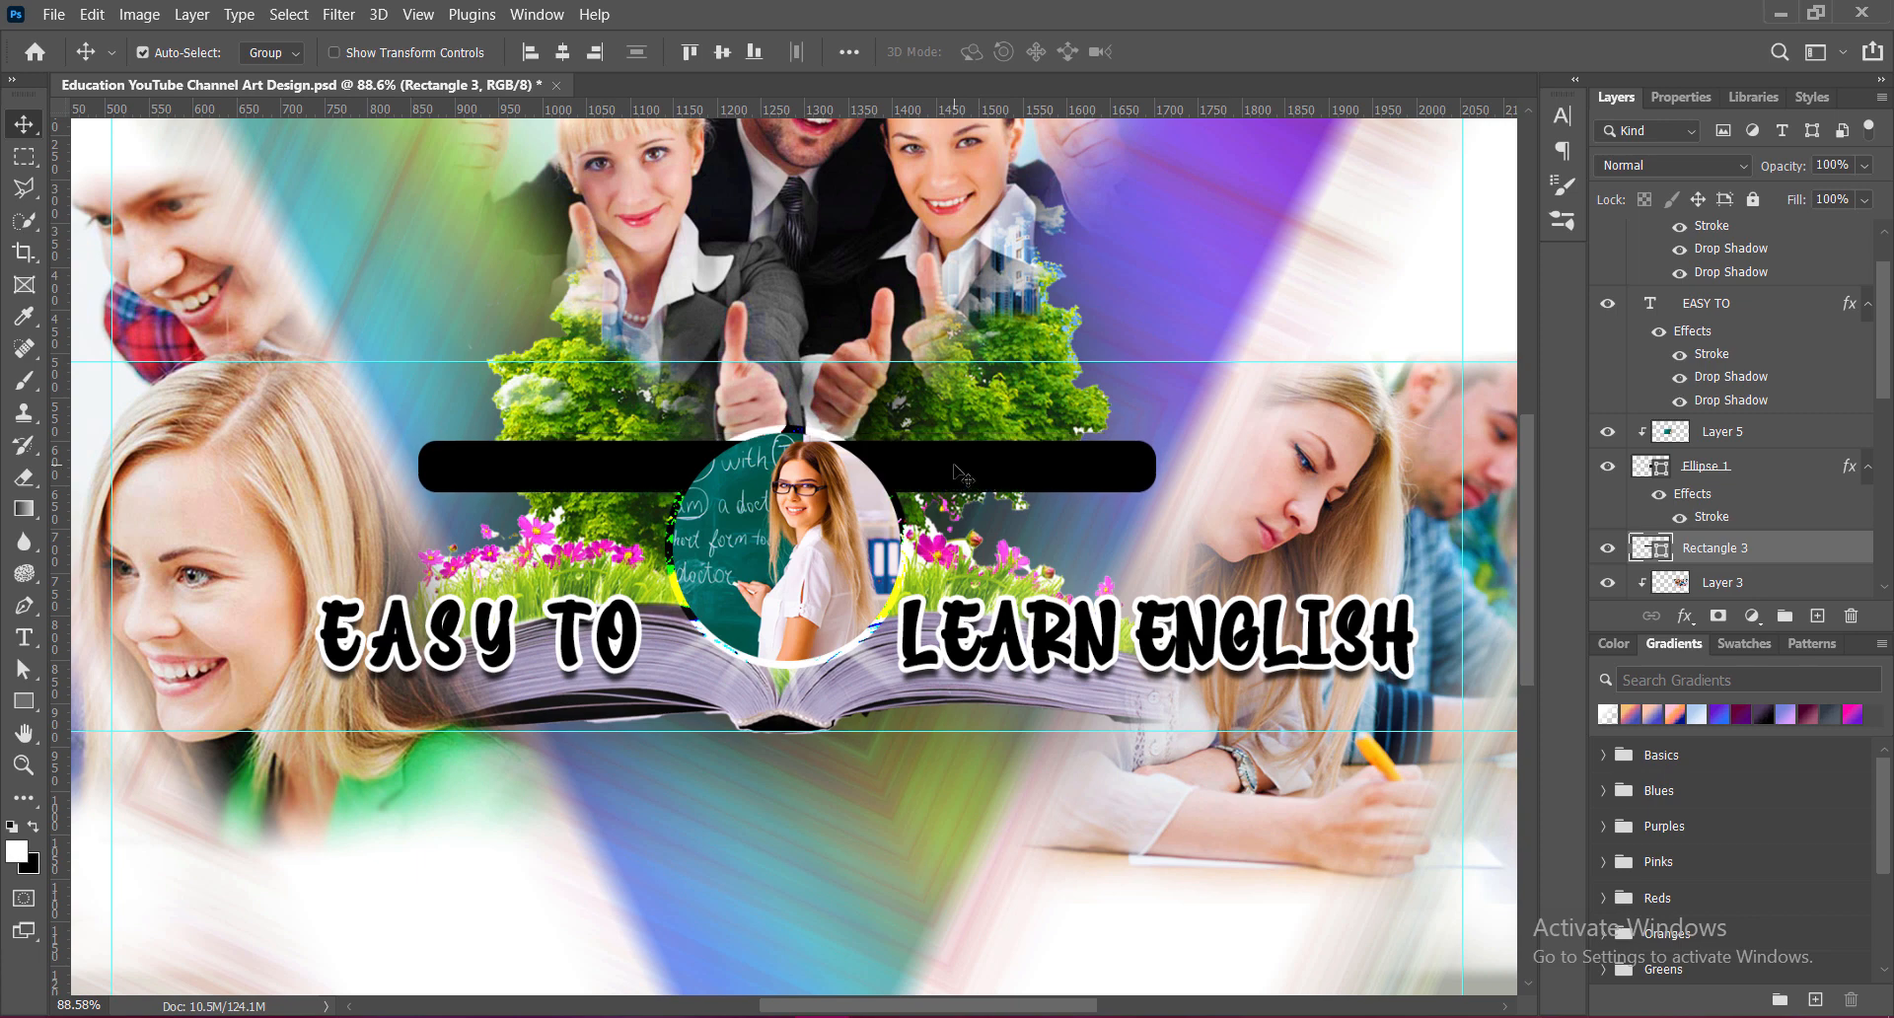
Step: Duplicate the black bar below the original, make the copy slightly narrower and move it closer to the first bar
left_click_drag(946, 474, 945, 553)
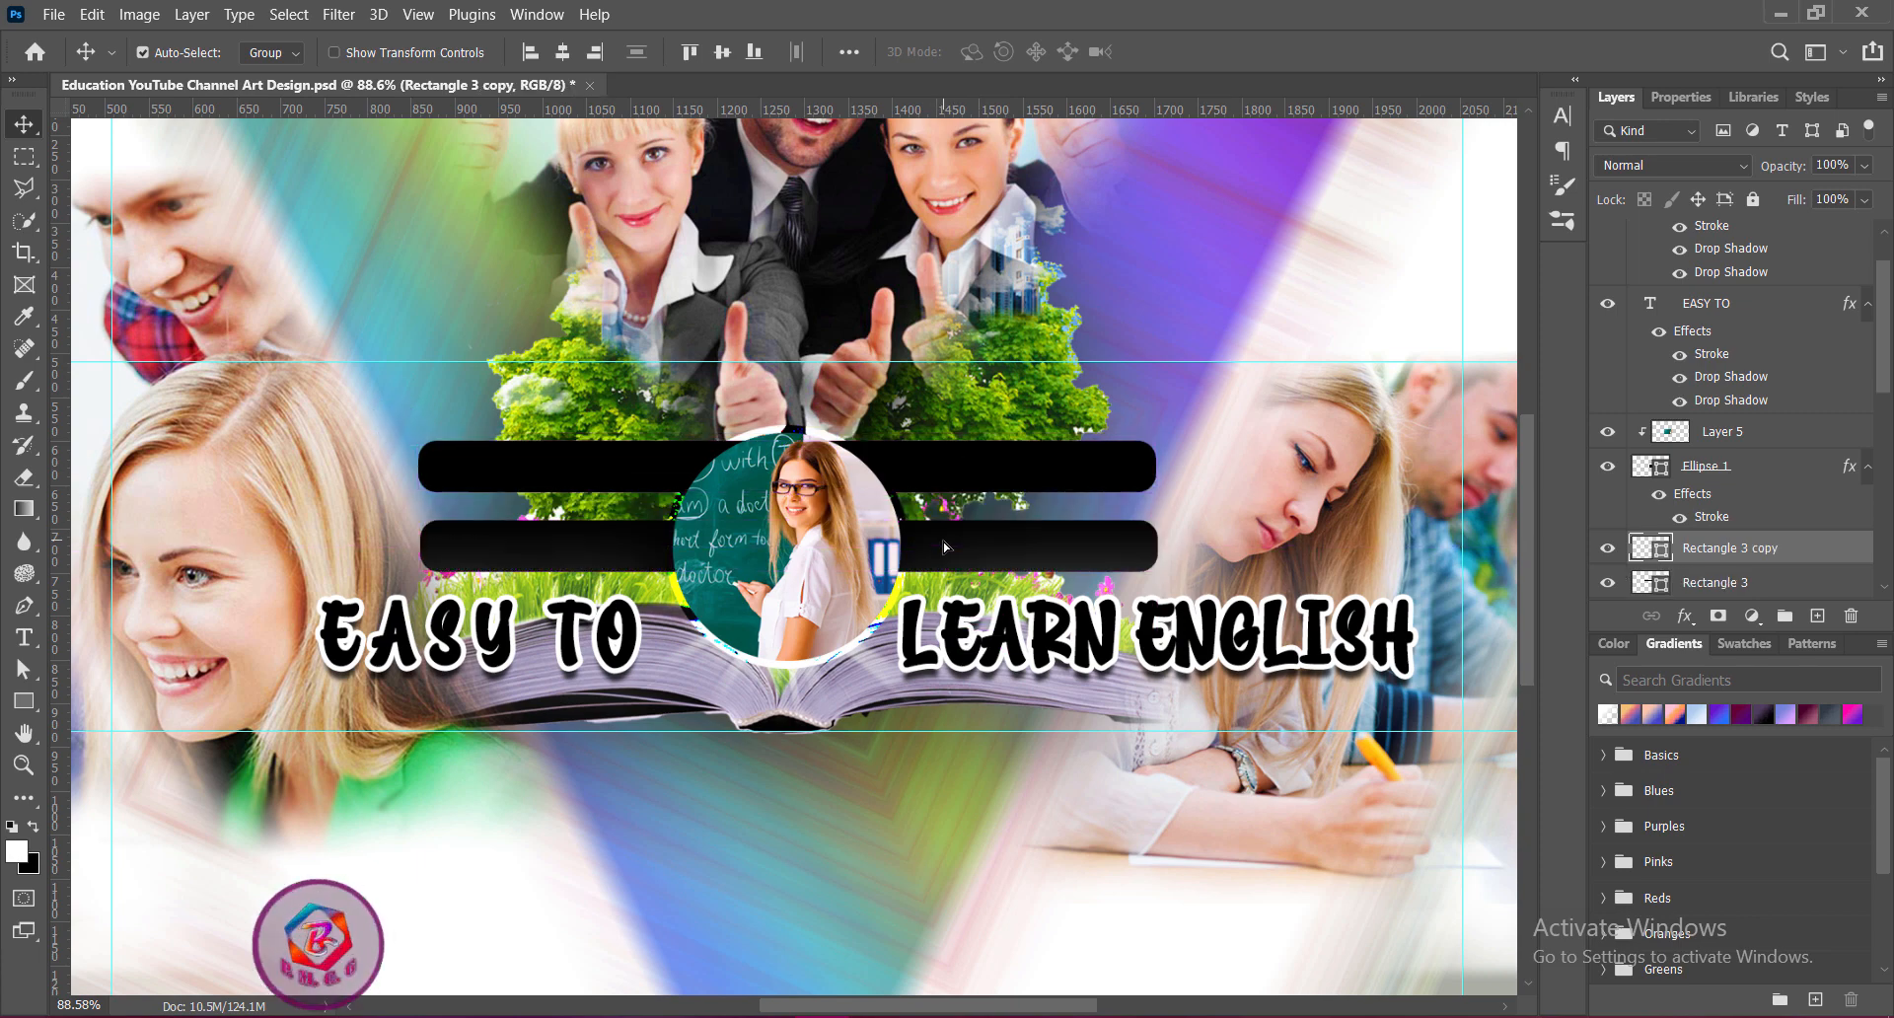
key("ctrl+t")
left_click_drag(789, 521, 787, 523)
key("Return")
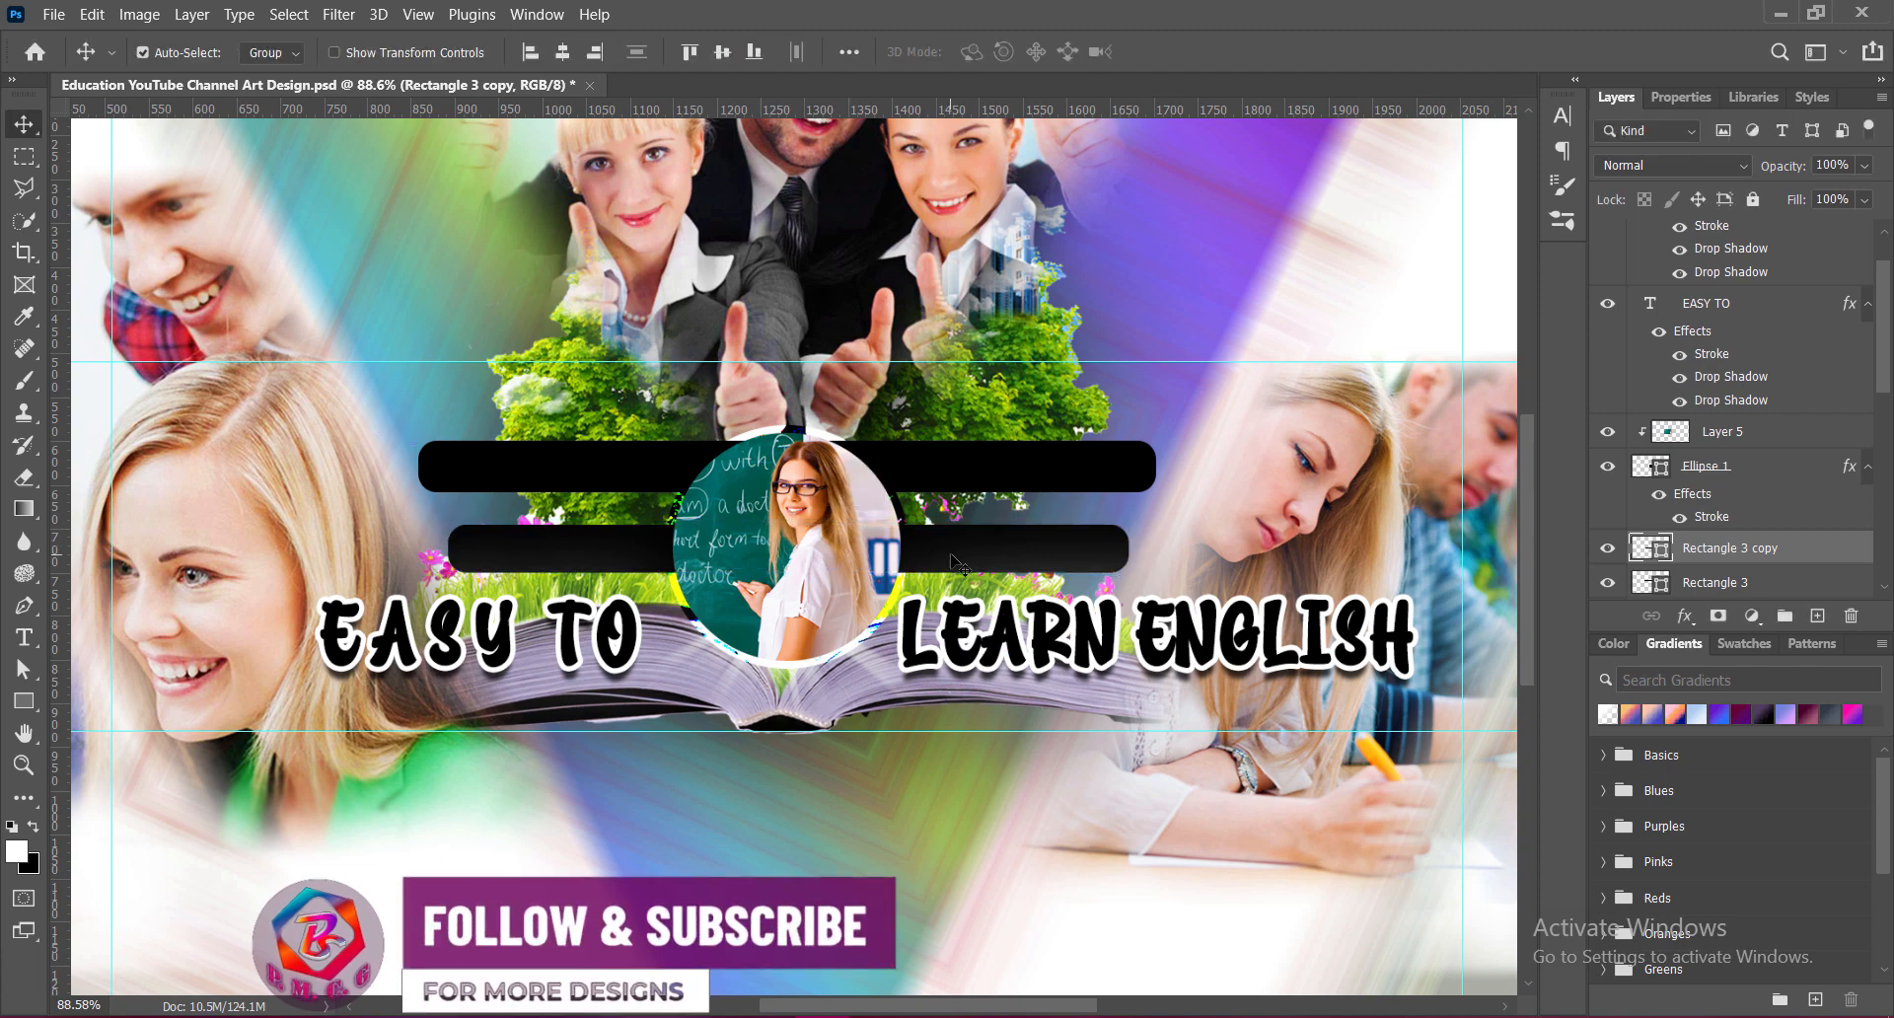
key("ctrl+t")
left_click_drag(949, 550, 937, 546)
key("Return")
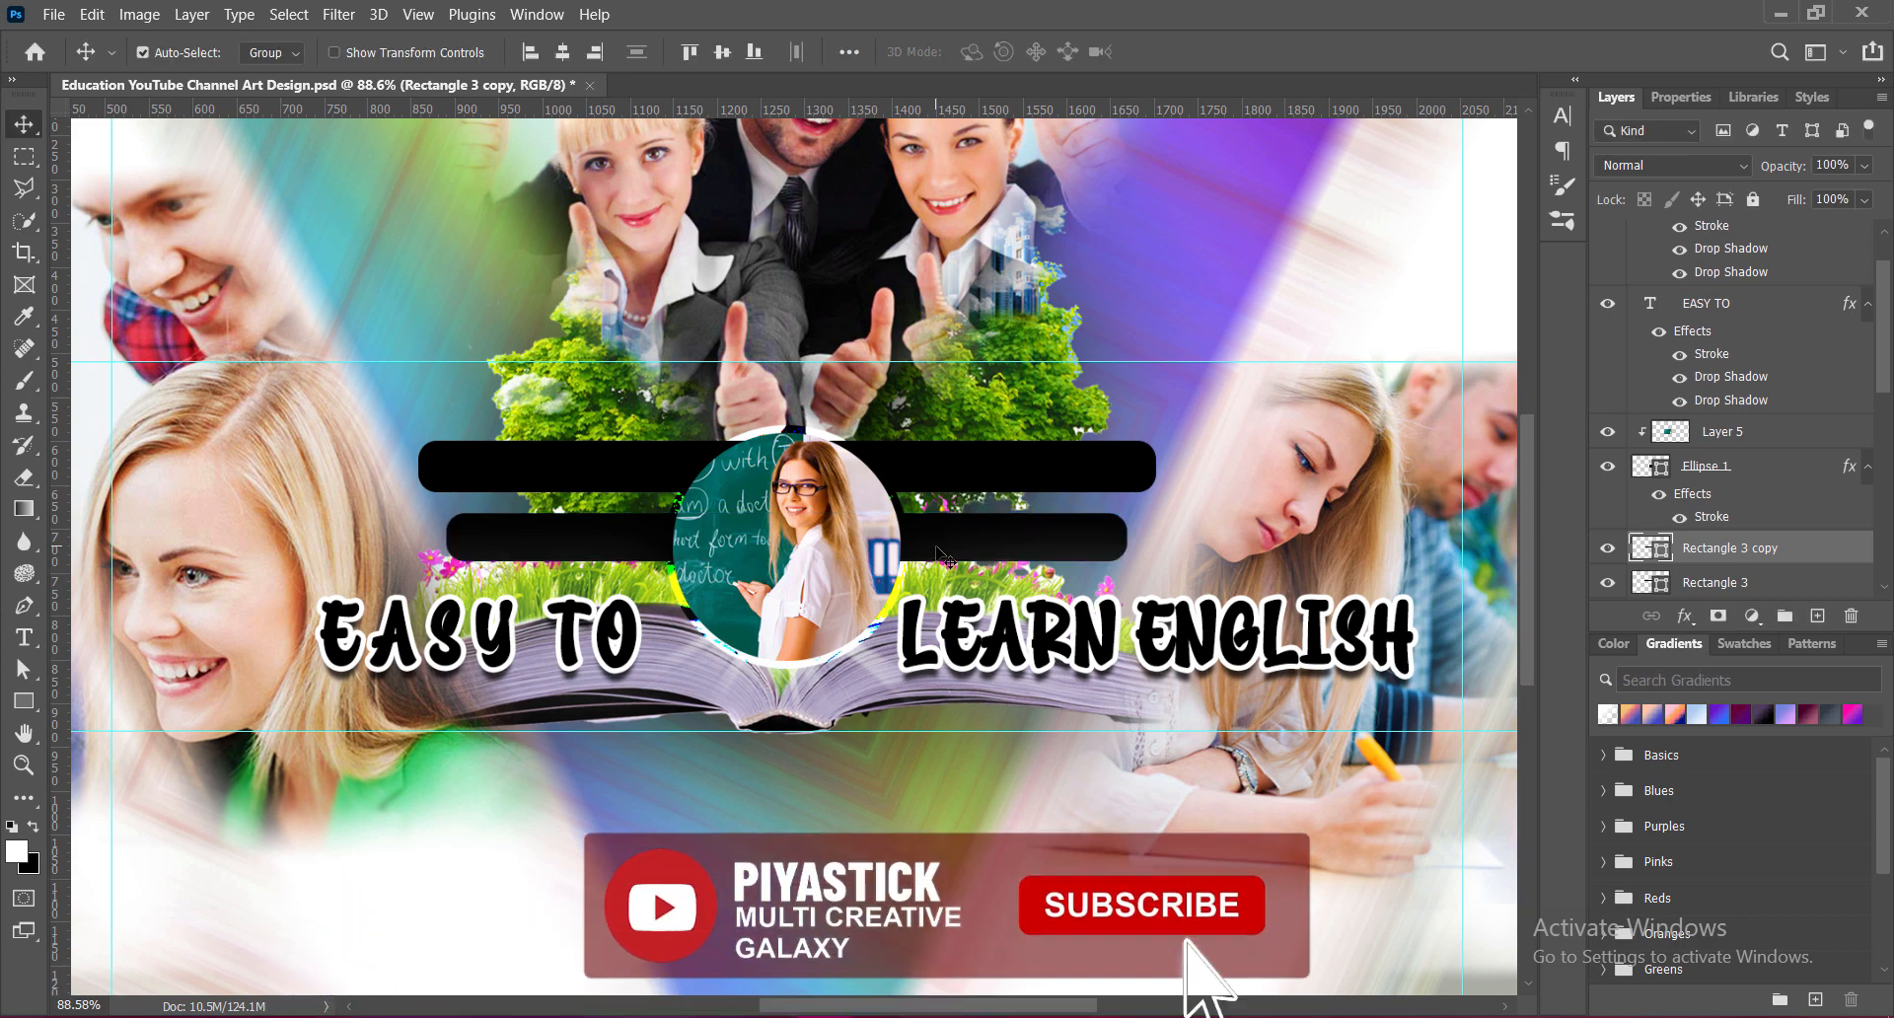
Step: Fill the lower bar with the orange colour f2a26b sampled from the circular teacher photo
double_click(1648, 549)
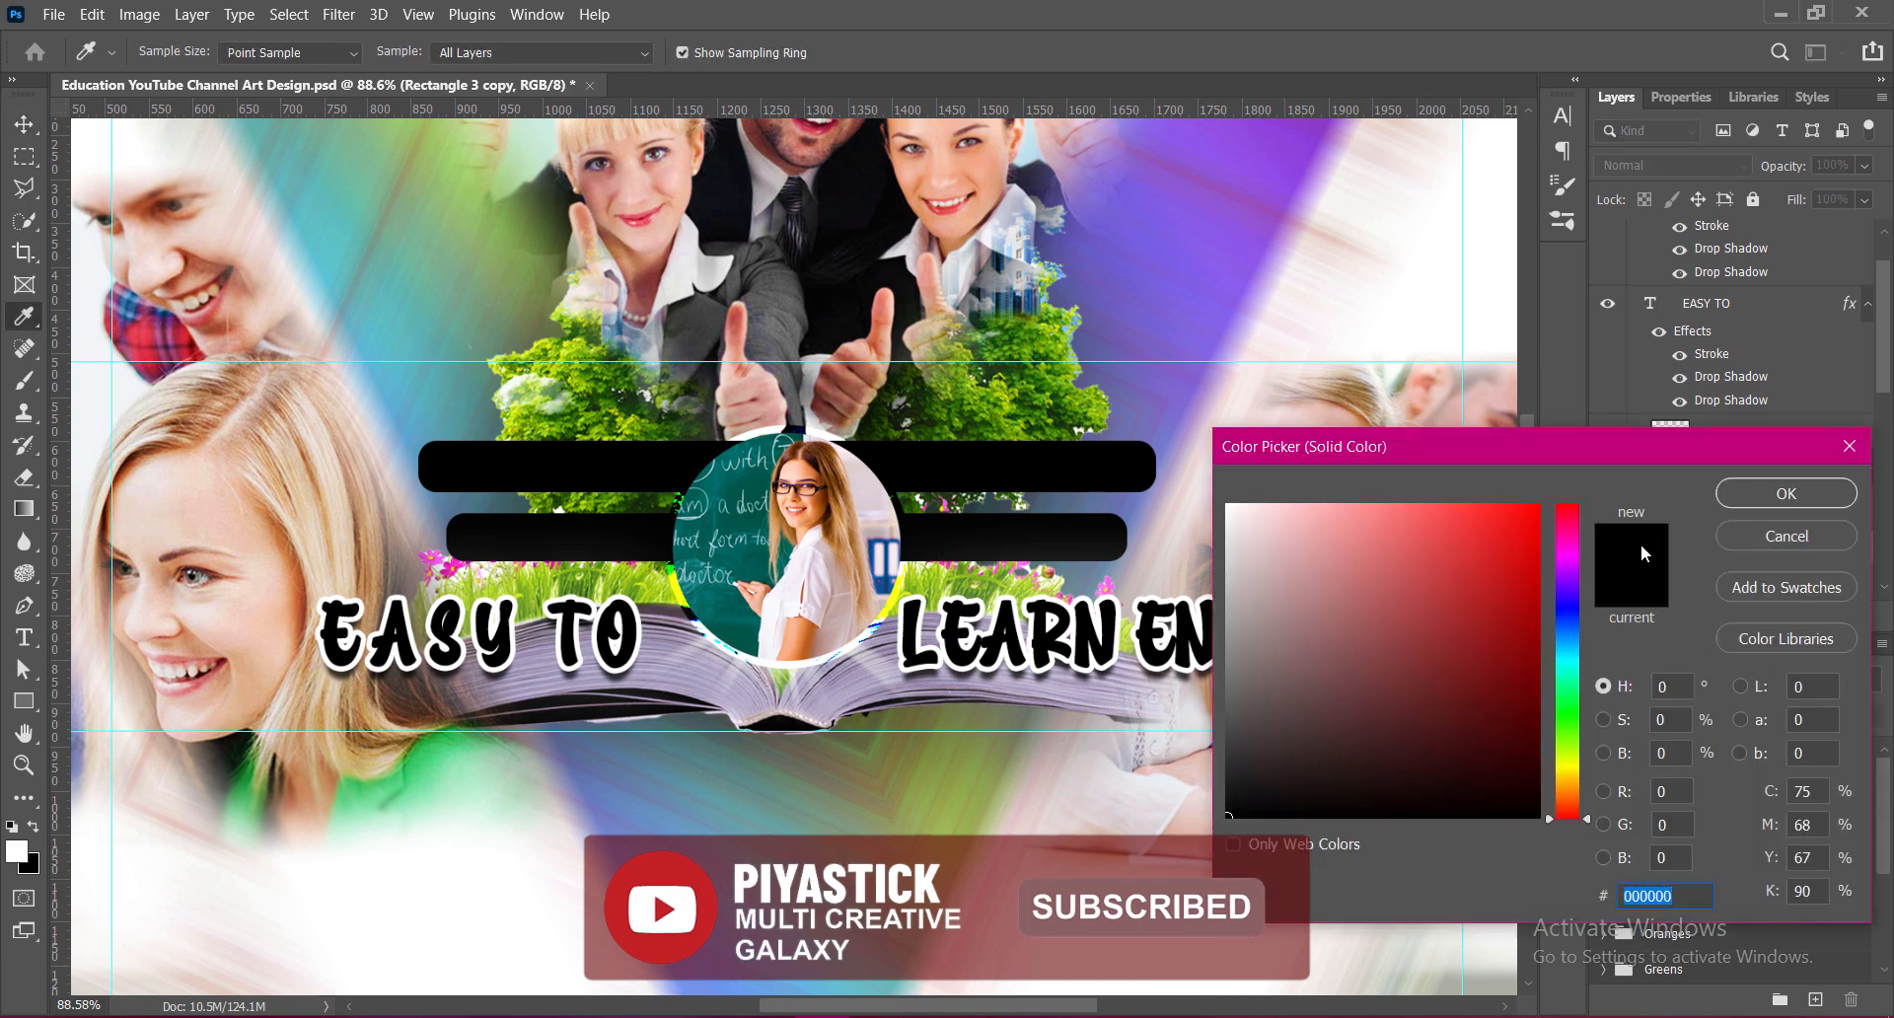
left_click(797, 642)
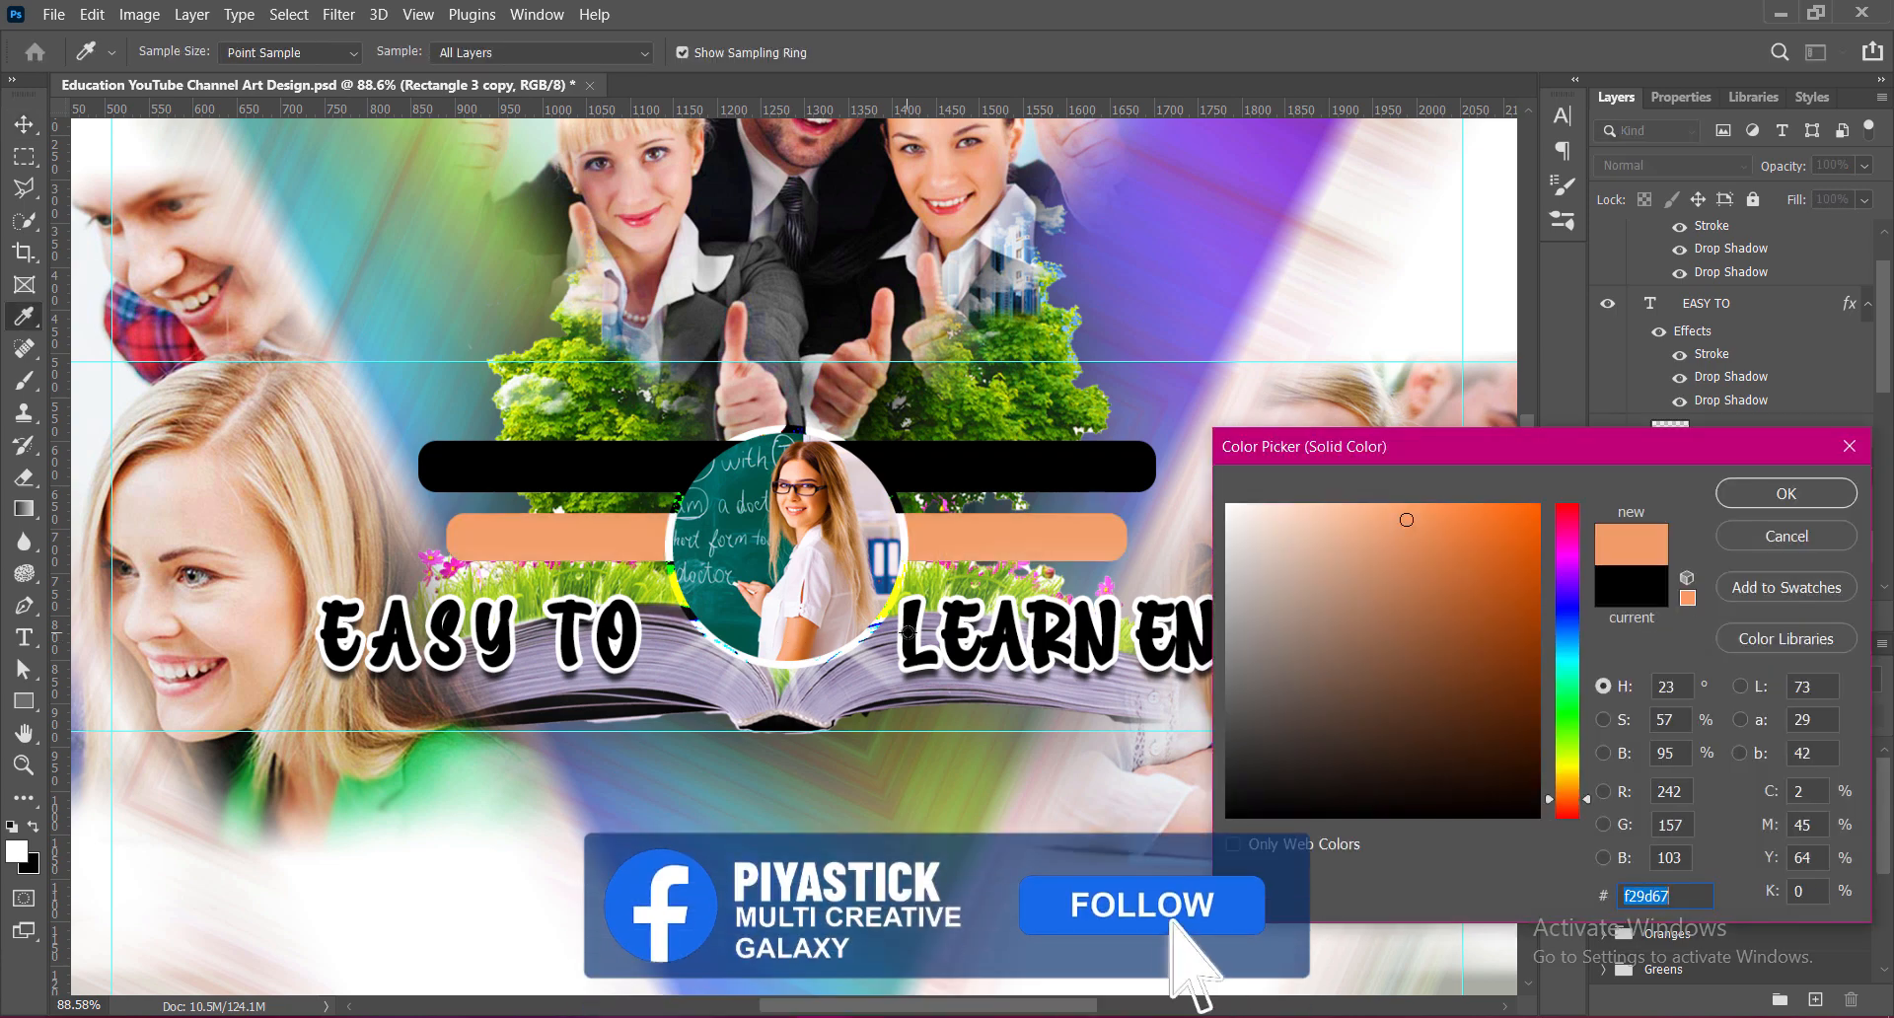
left_click(805, 638)
left_click(798, 637)
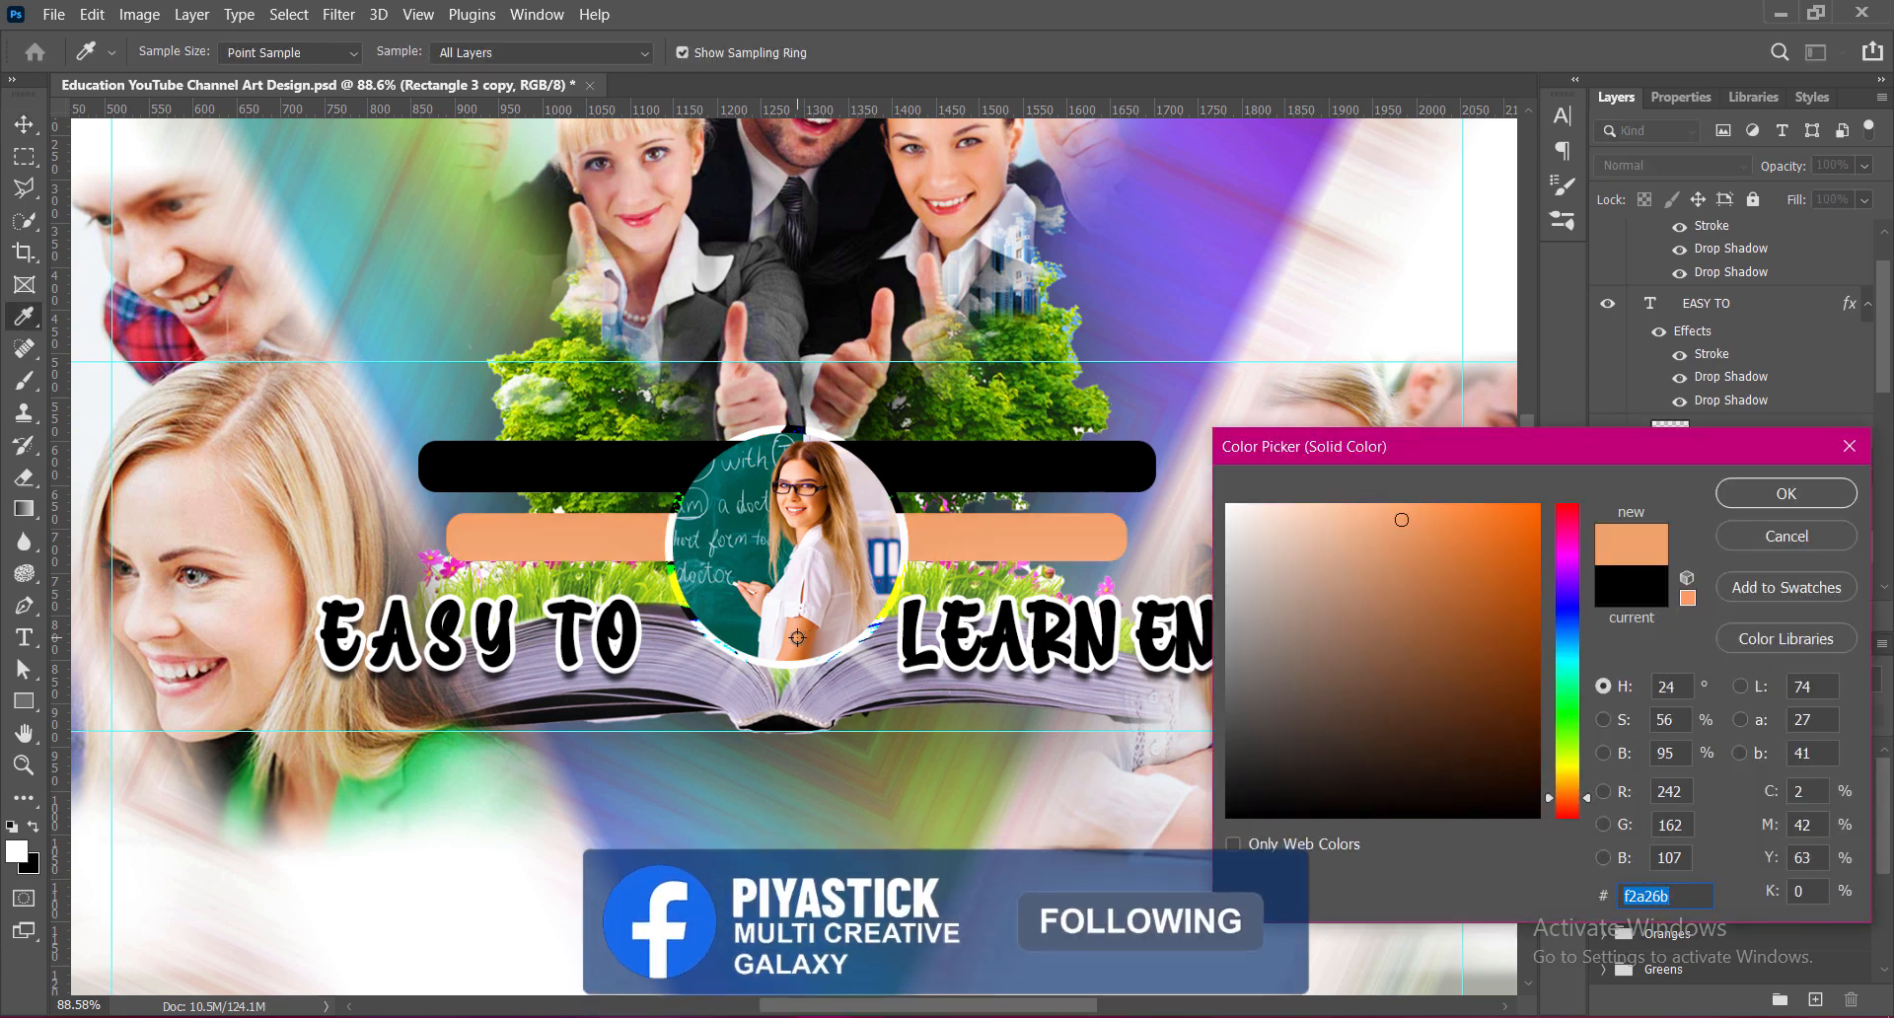
left_click(1788, 494)
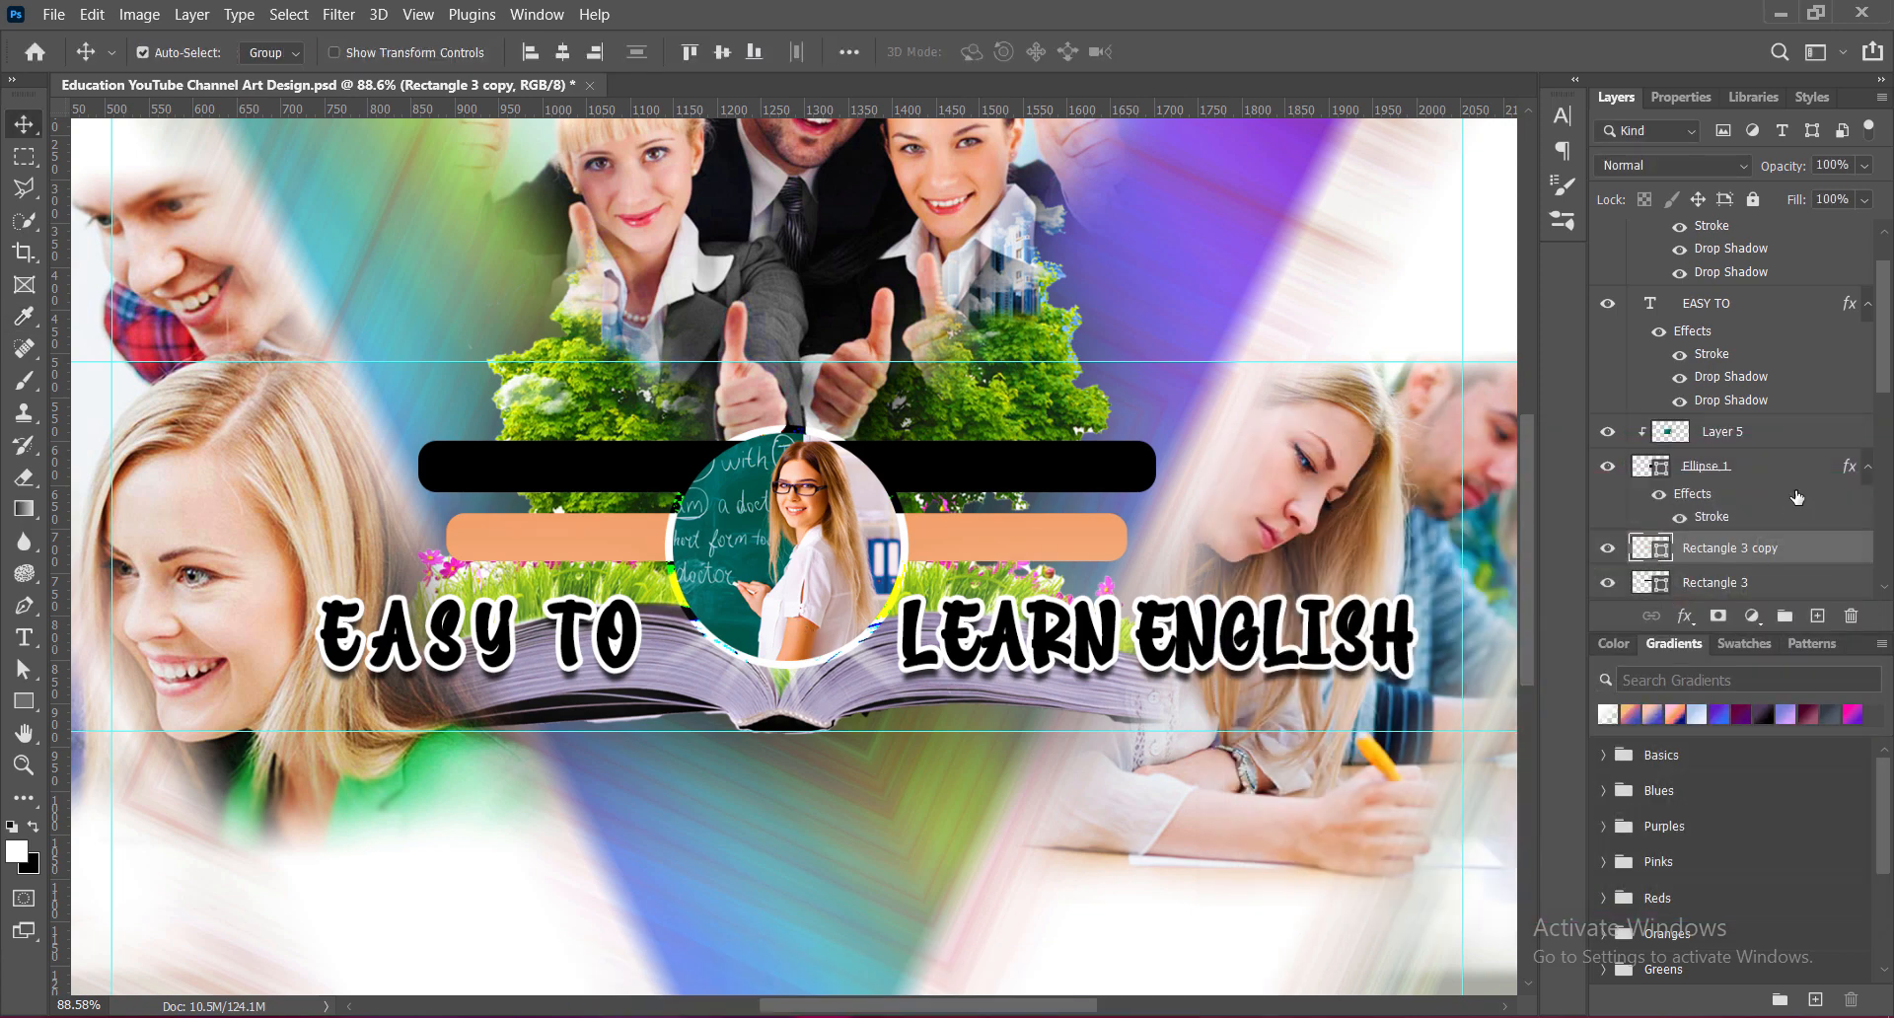
Step: Give the black bar a white Drop Shadow with distance 3 px, spread 6% and size 3 px
left_click(1078, 484)
right_click(1640, 584)
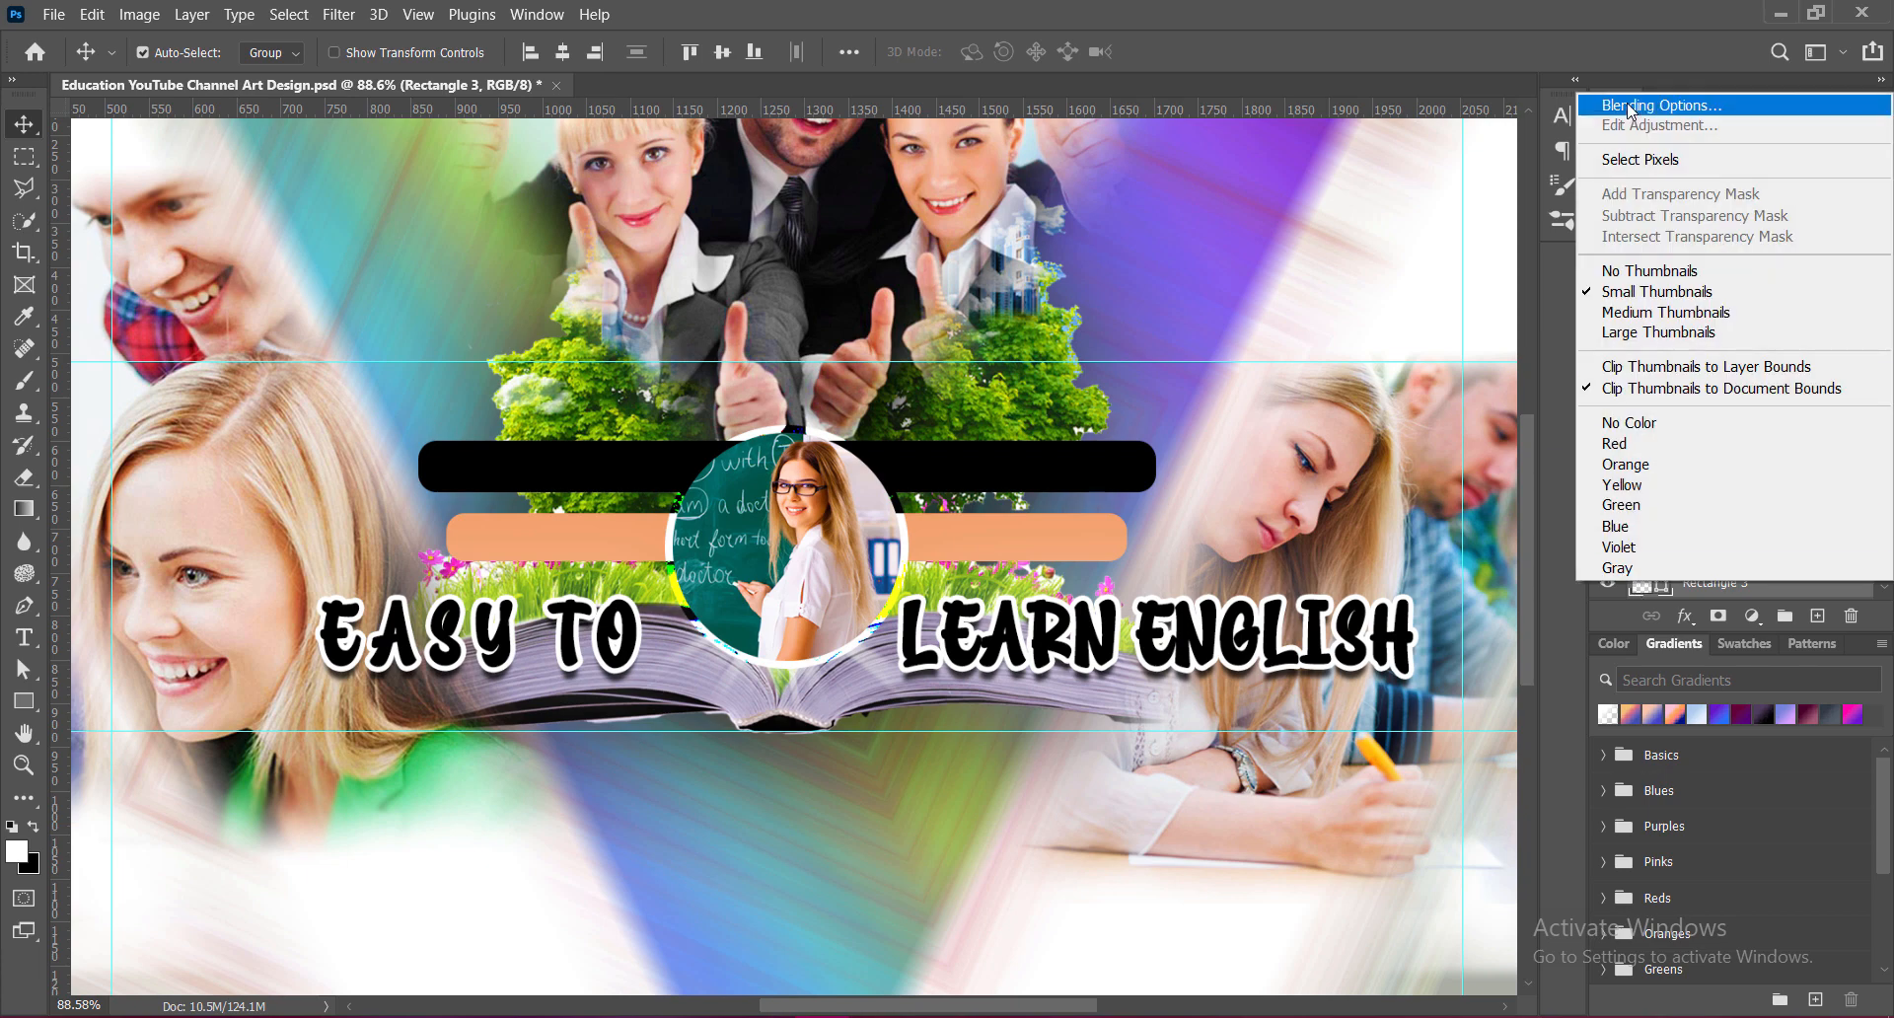
left_click(1626, 102)
left_click(947, 528)
left_click(993, 494)
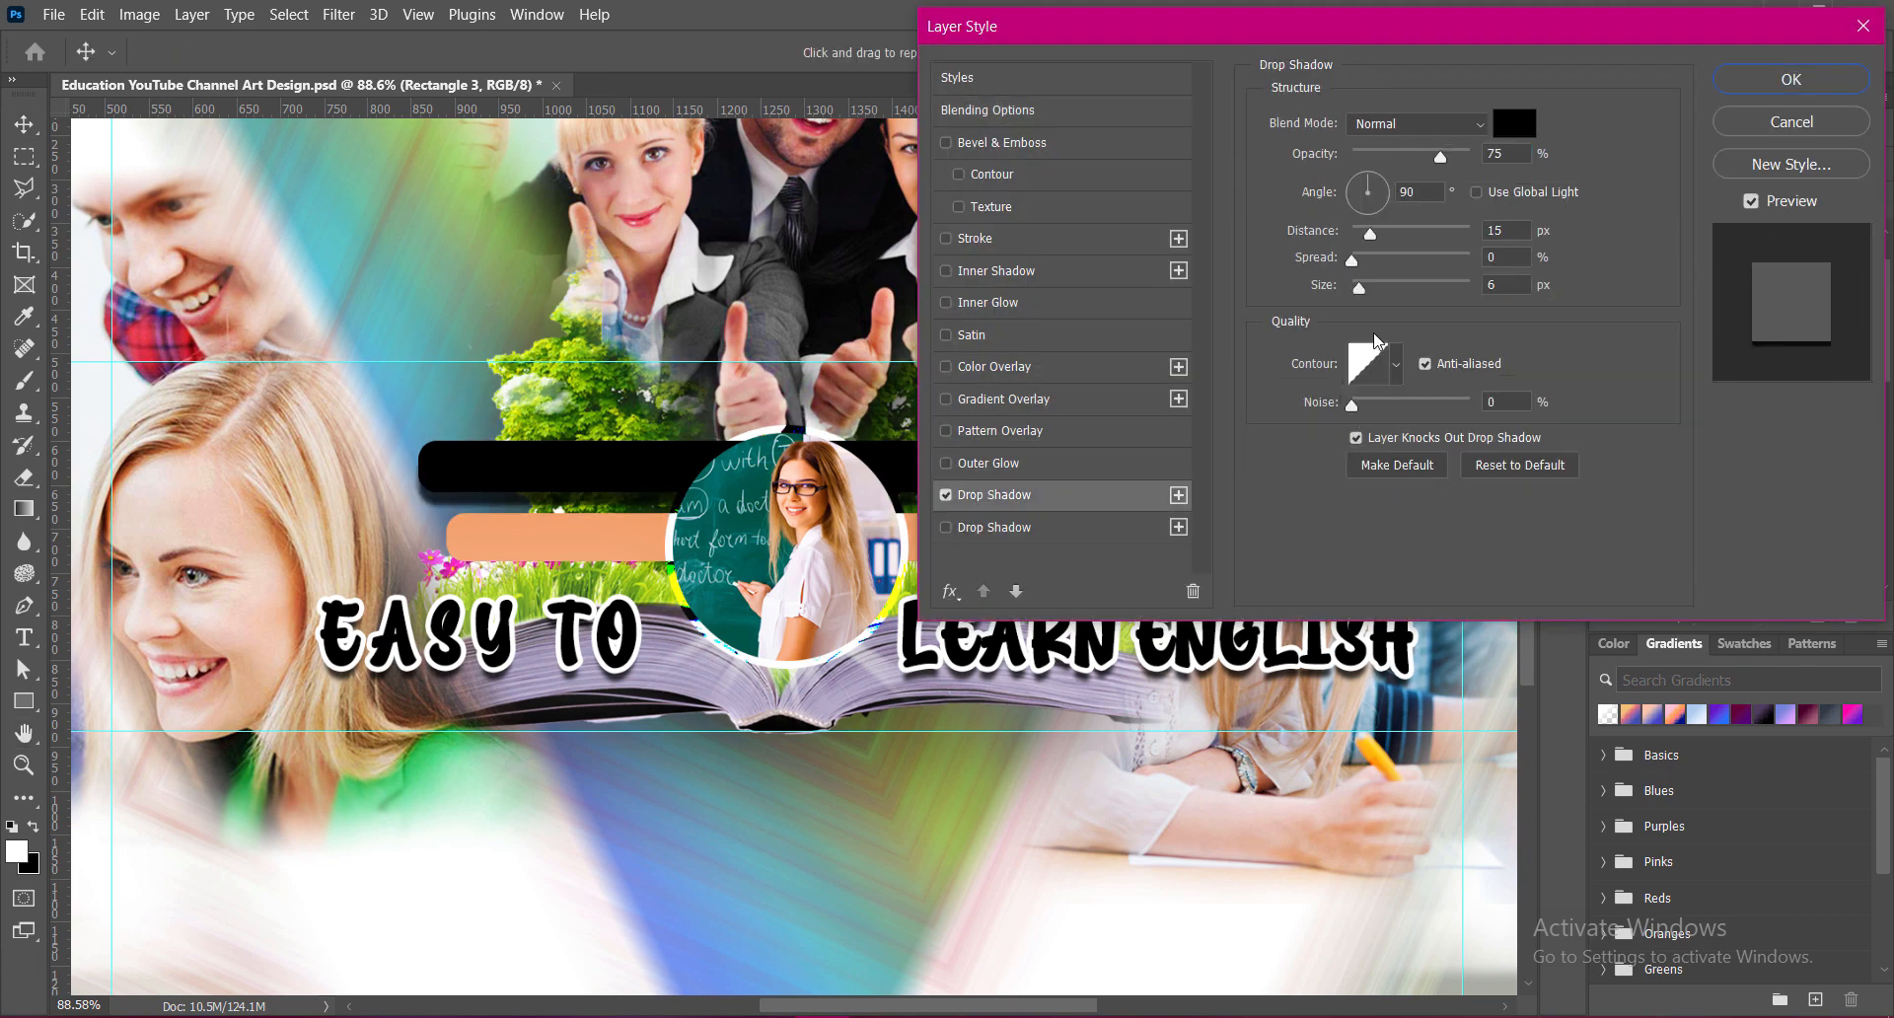
left_click(1515, 123)
left_click(1233, 508)
left_click(1764, 499)
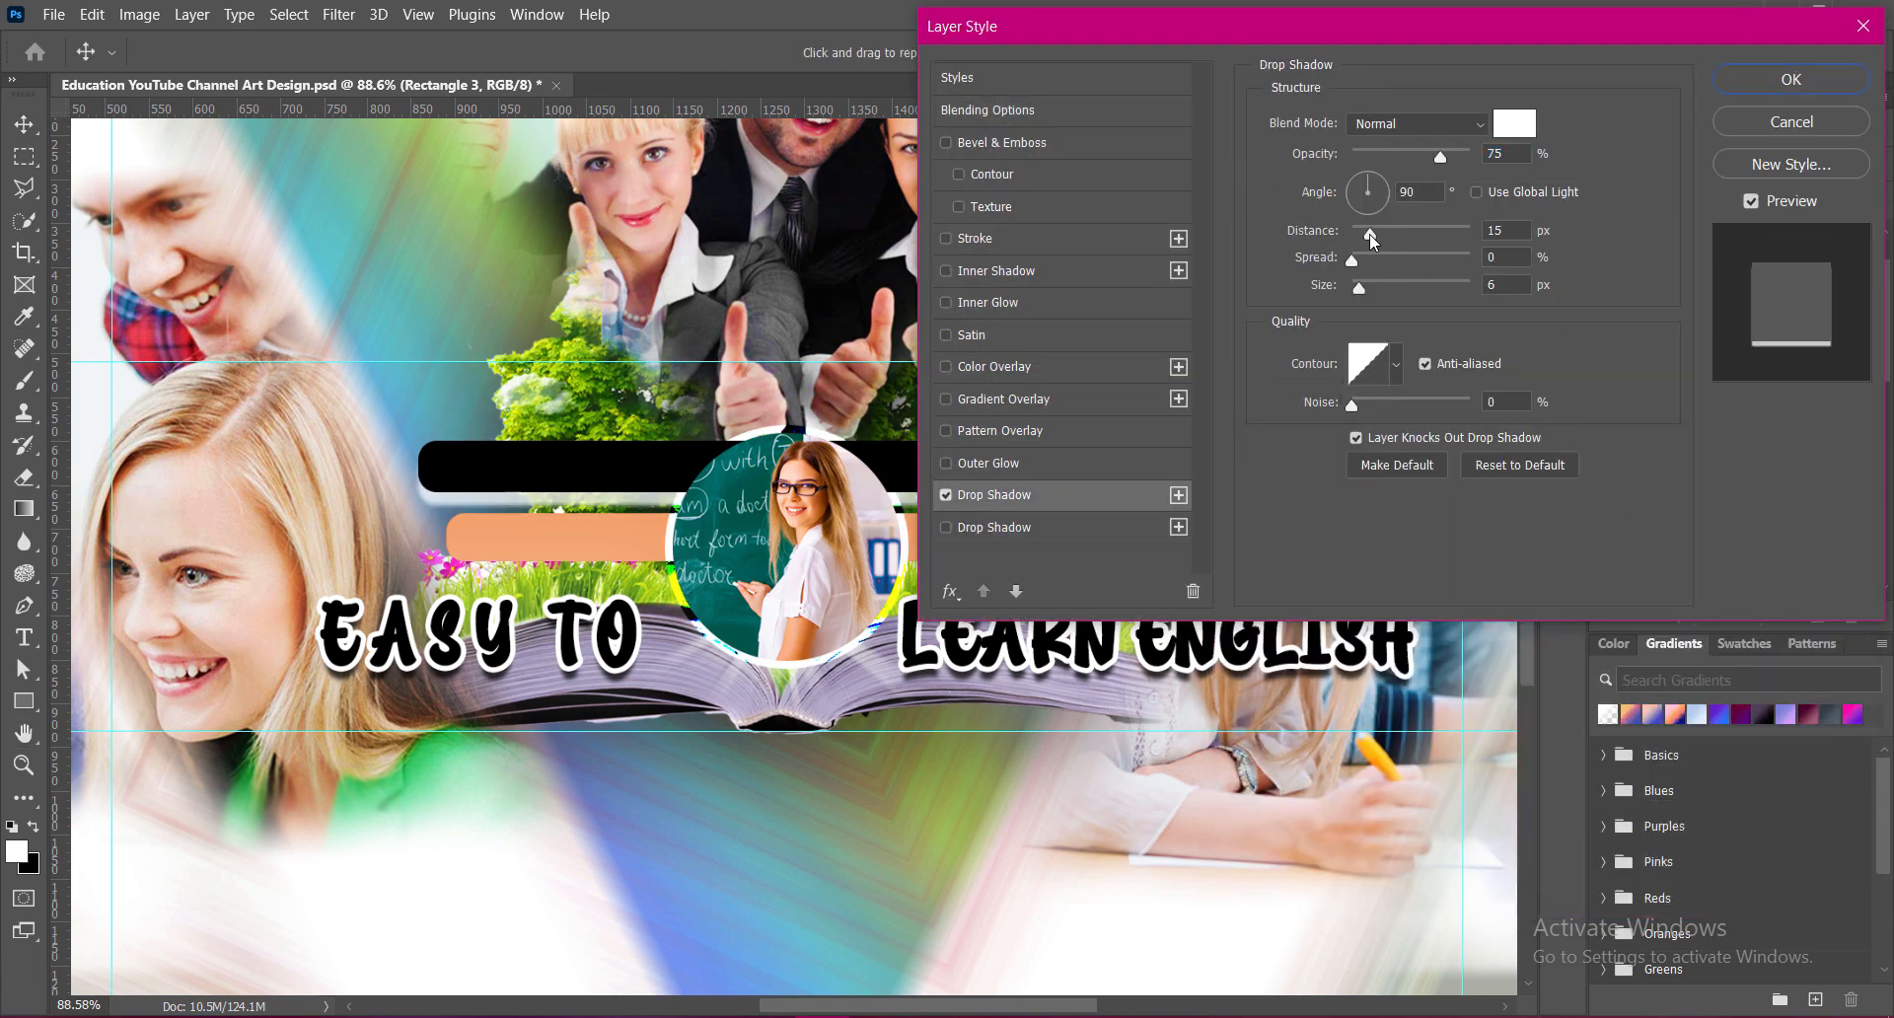
left_click_drag(1371, 237, 1359, 242)
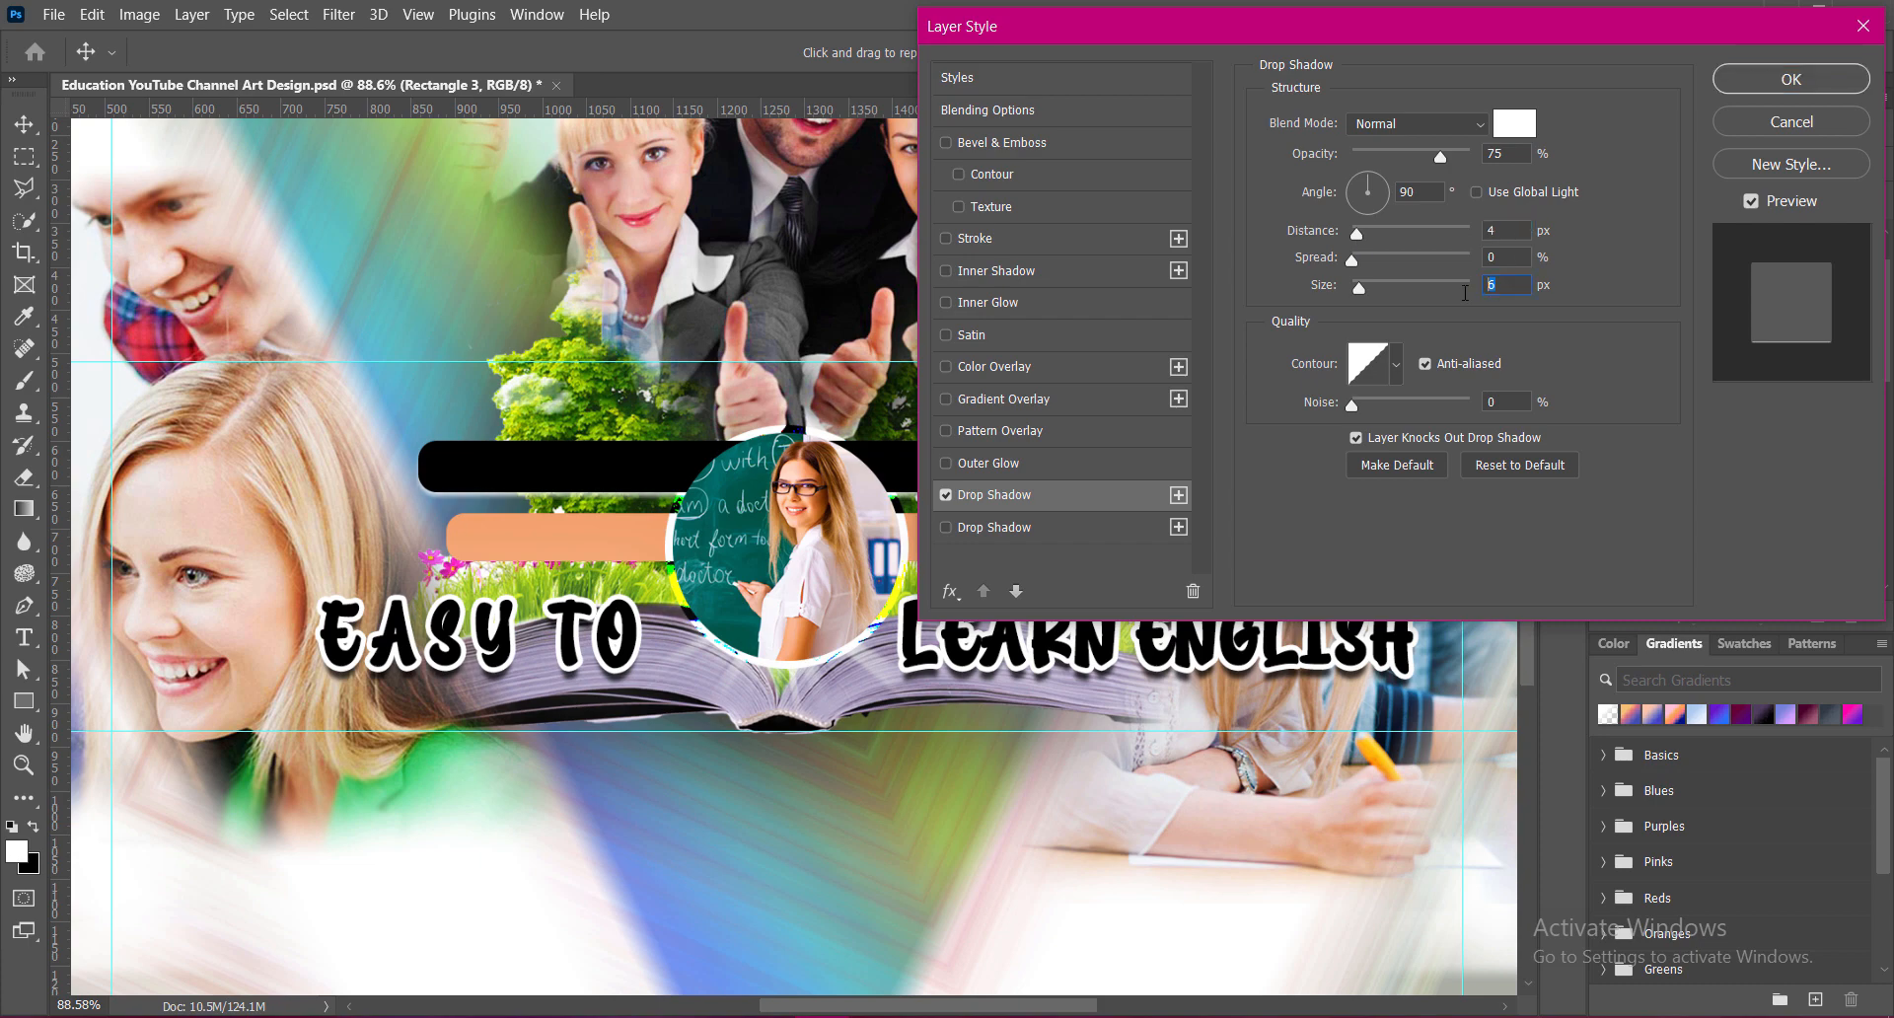
key("BackSpace")
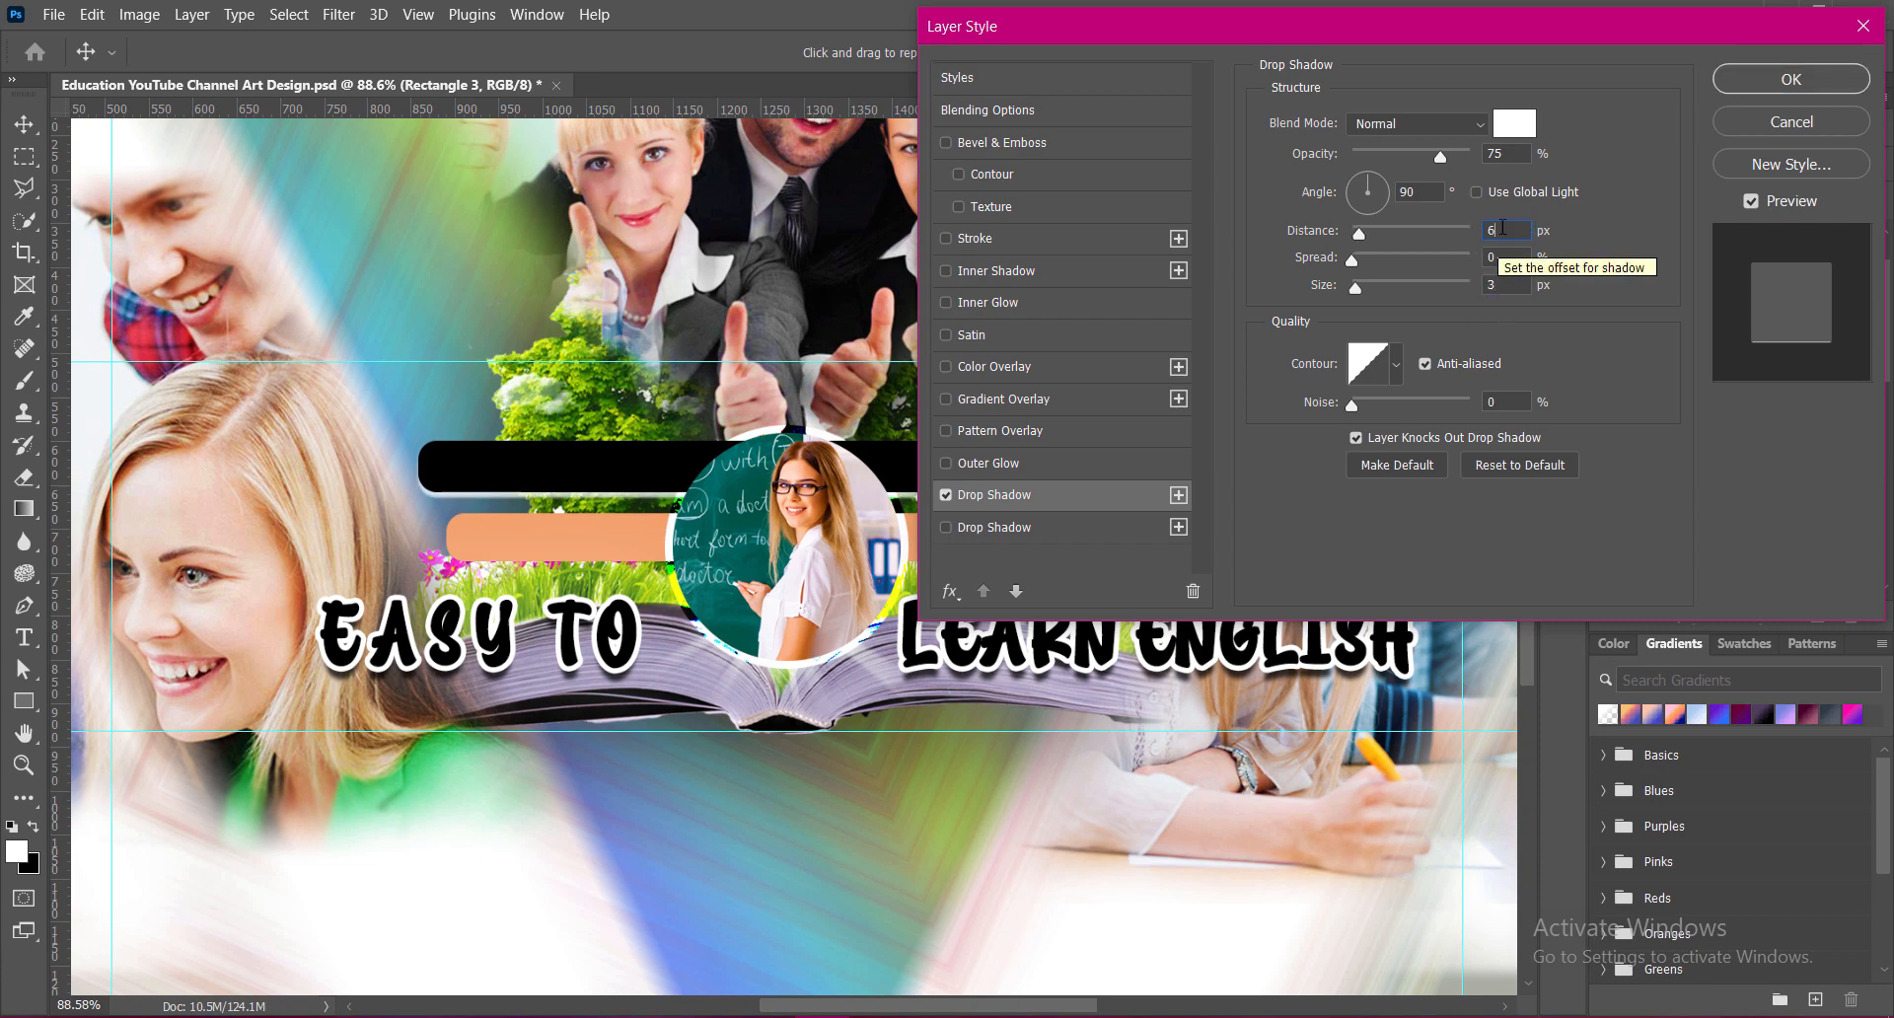
type("3")
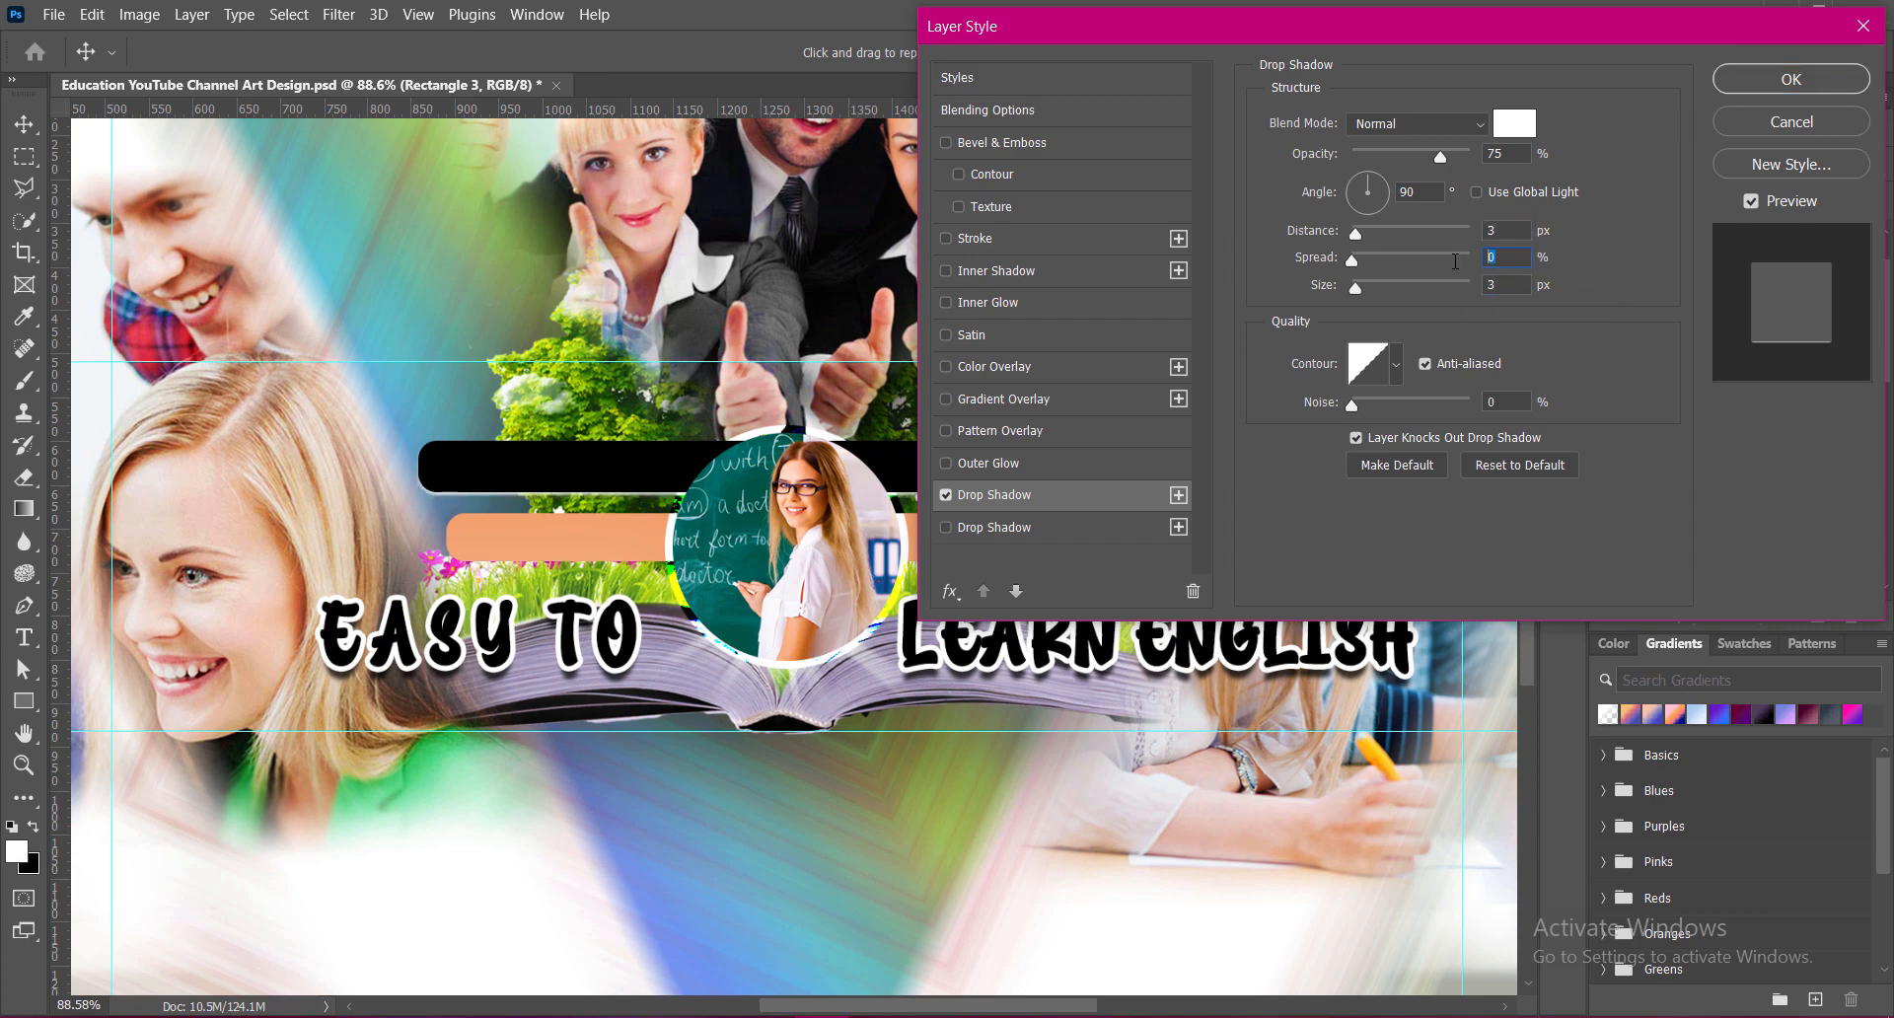
left_click(1755, 88)
Step: Give the orange bar a black Drop Shadow with distance 3 px, spread 6% and size 3 px, and save the document
left_click(1618, 549)
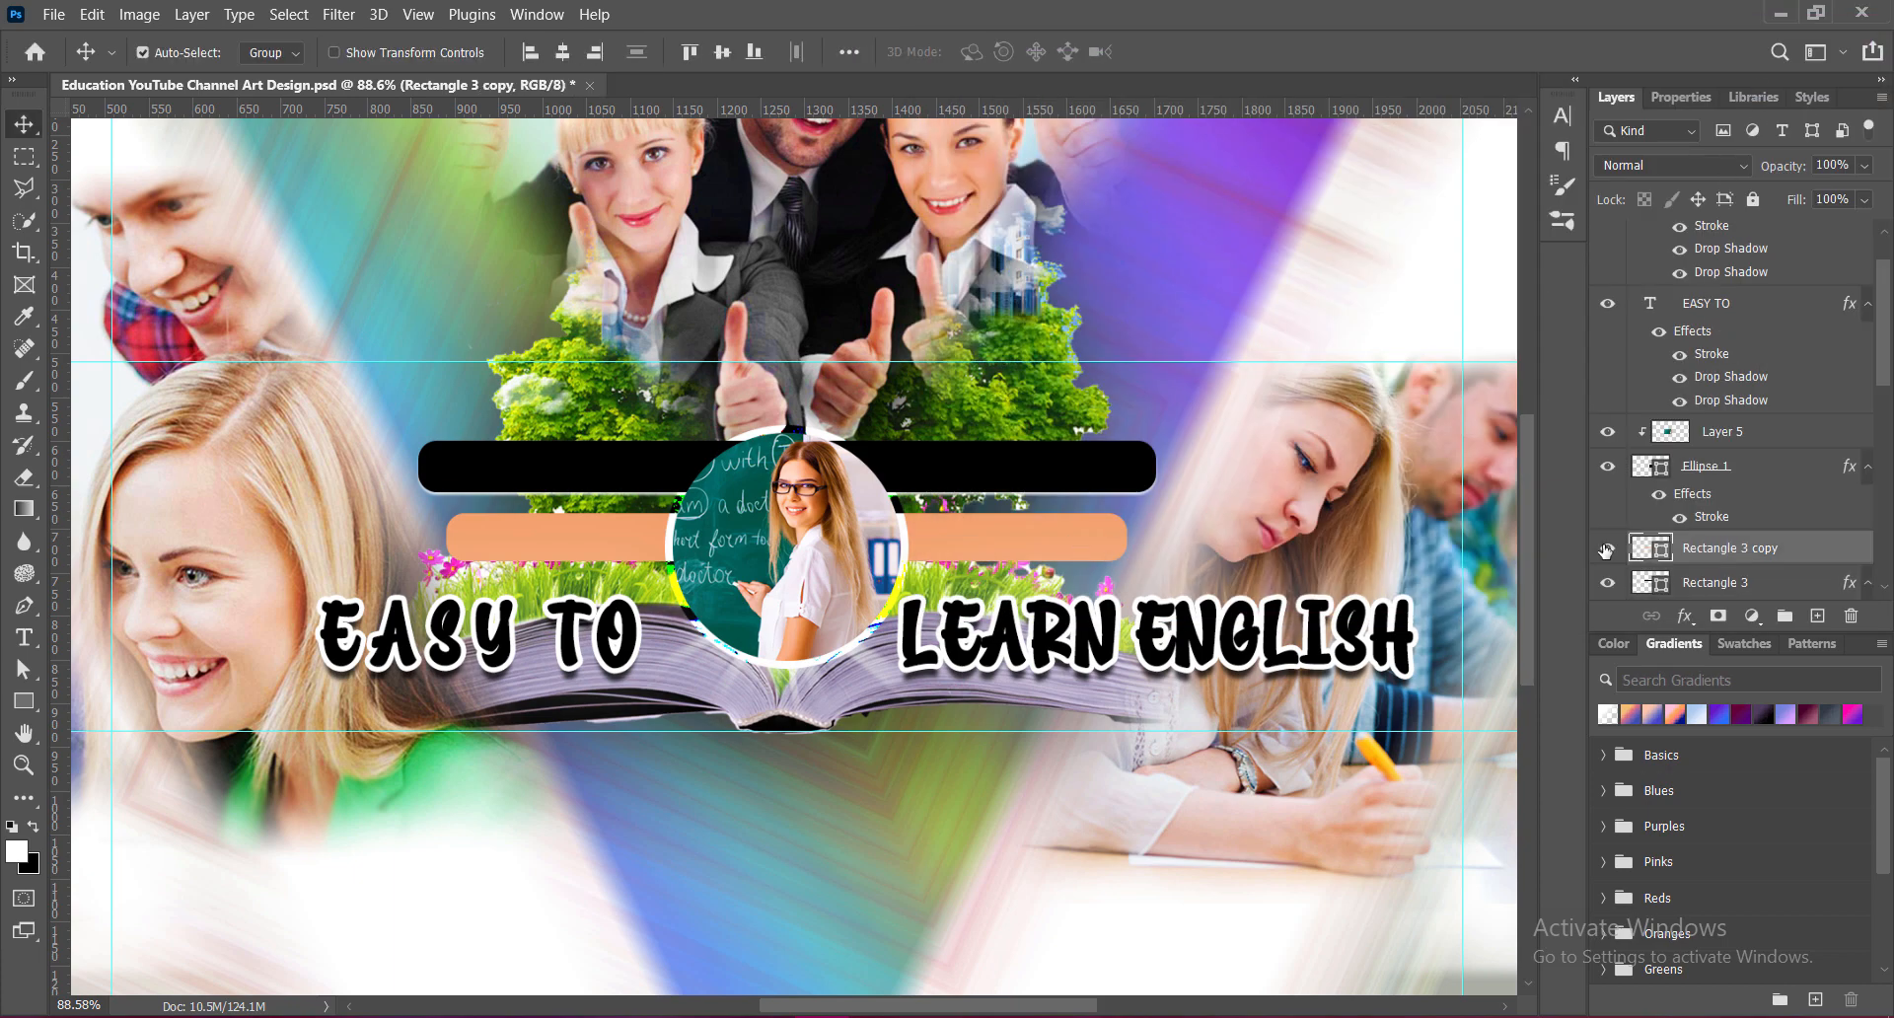
right_click(1643, 548)
left_click(1628, 91)
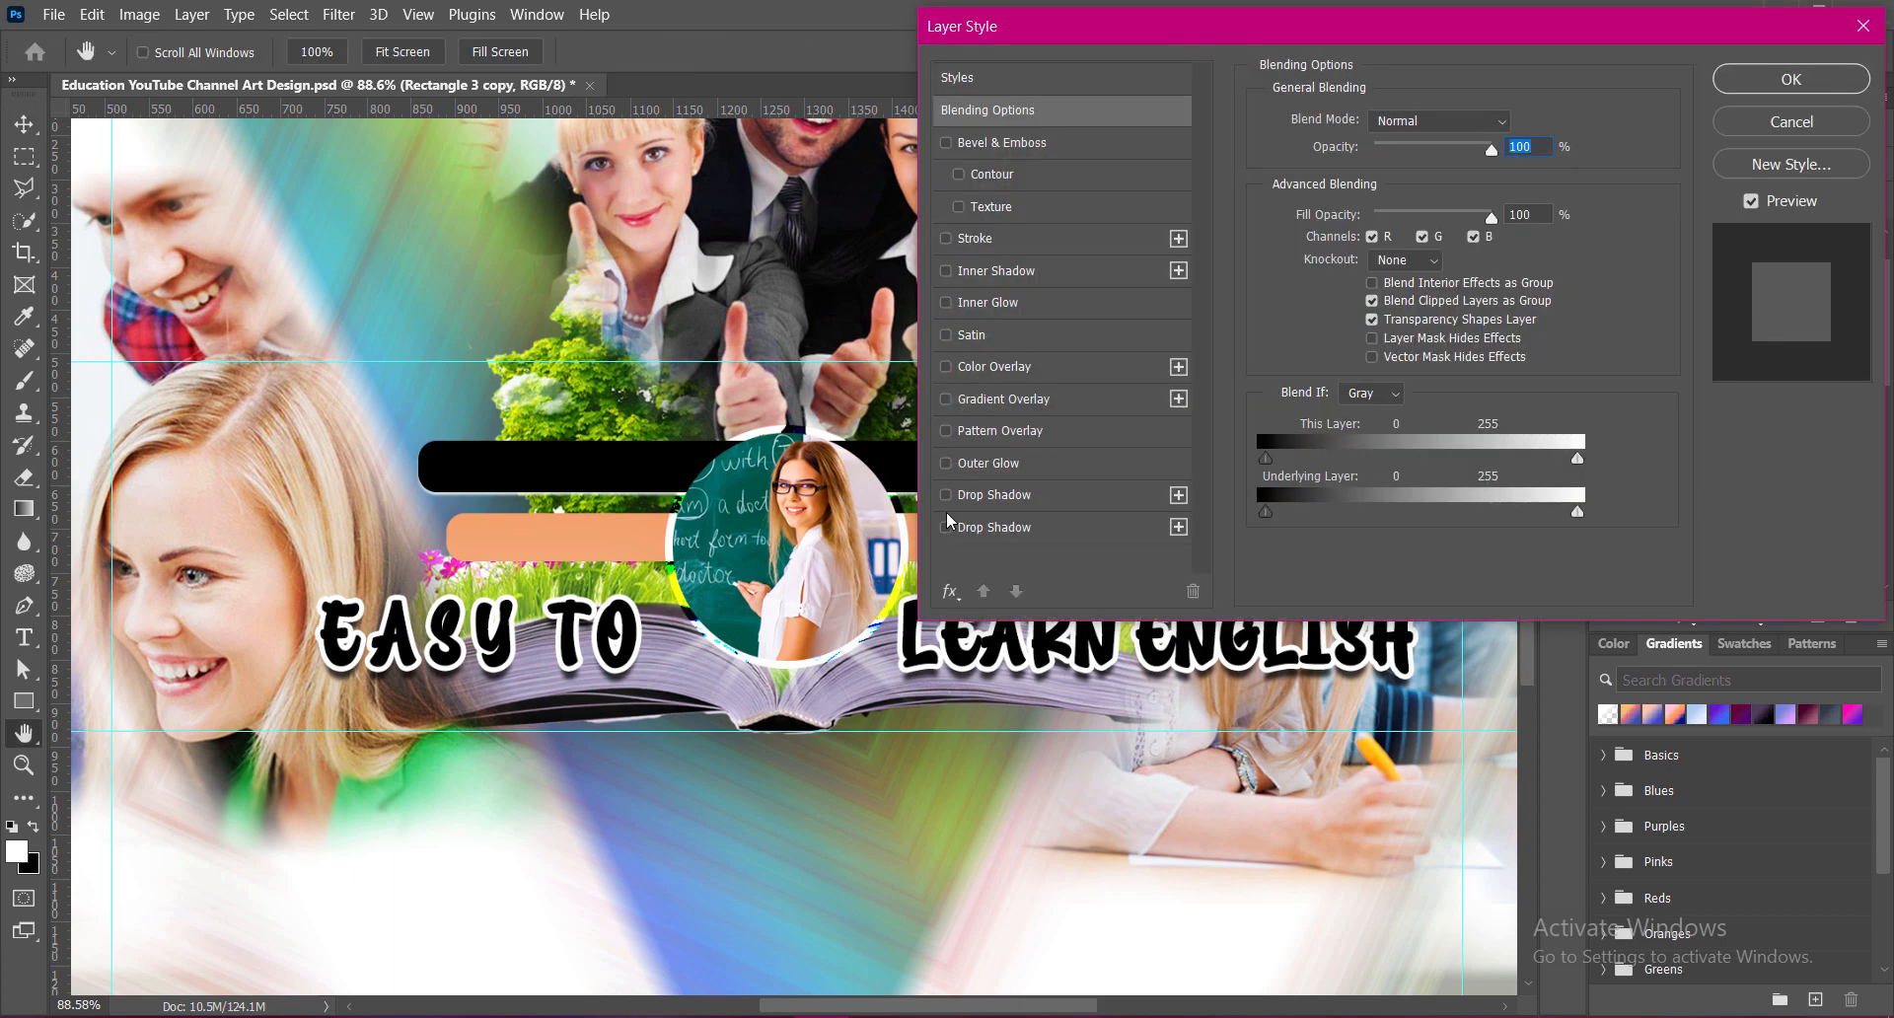
left_click(995, 495)
left_click(1504, 135)
left_click_drag(1323, 602, 1135, 847)
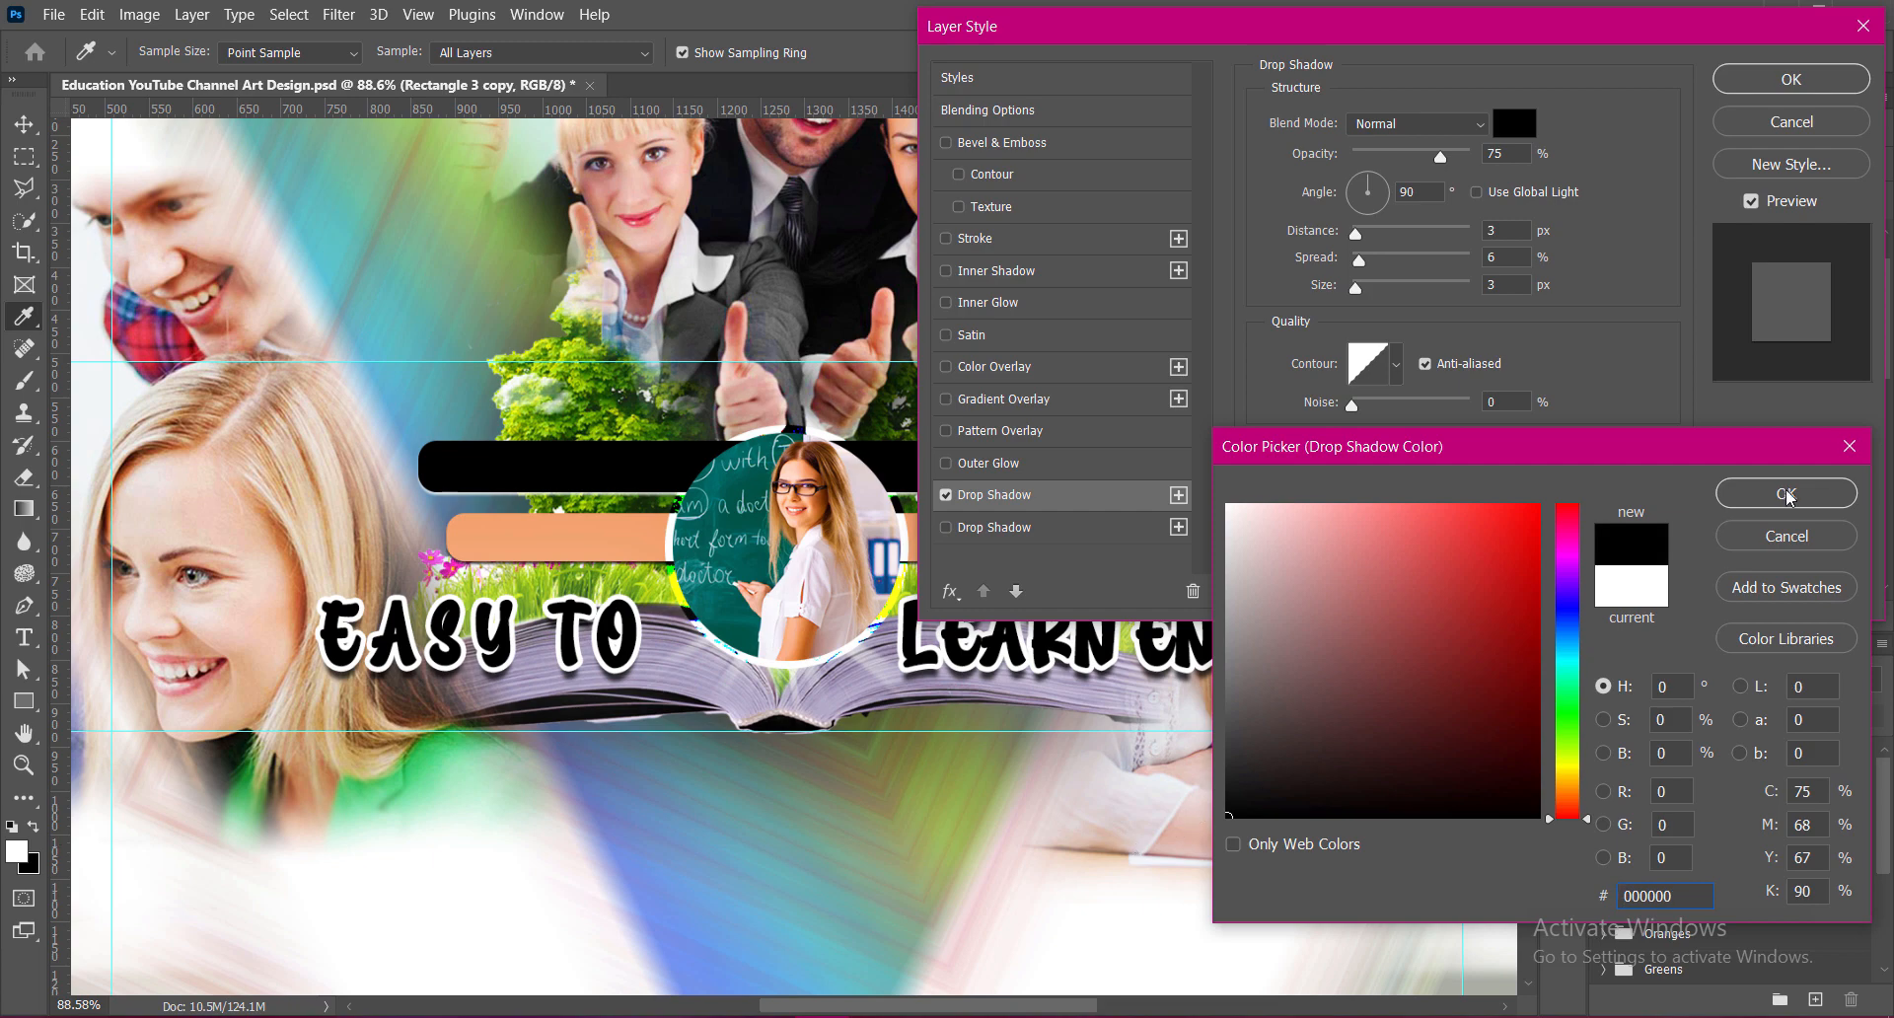
left_click(1784, 498)
left_click(1773, 94)
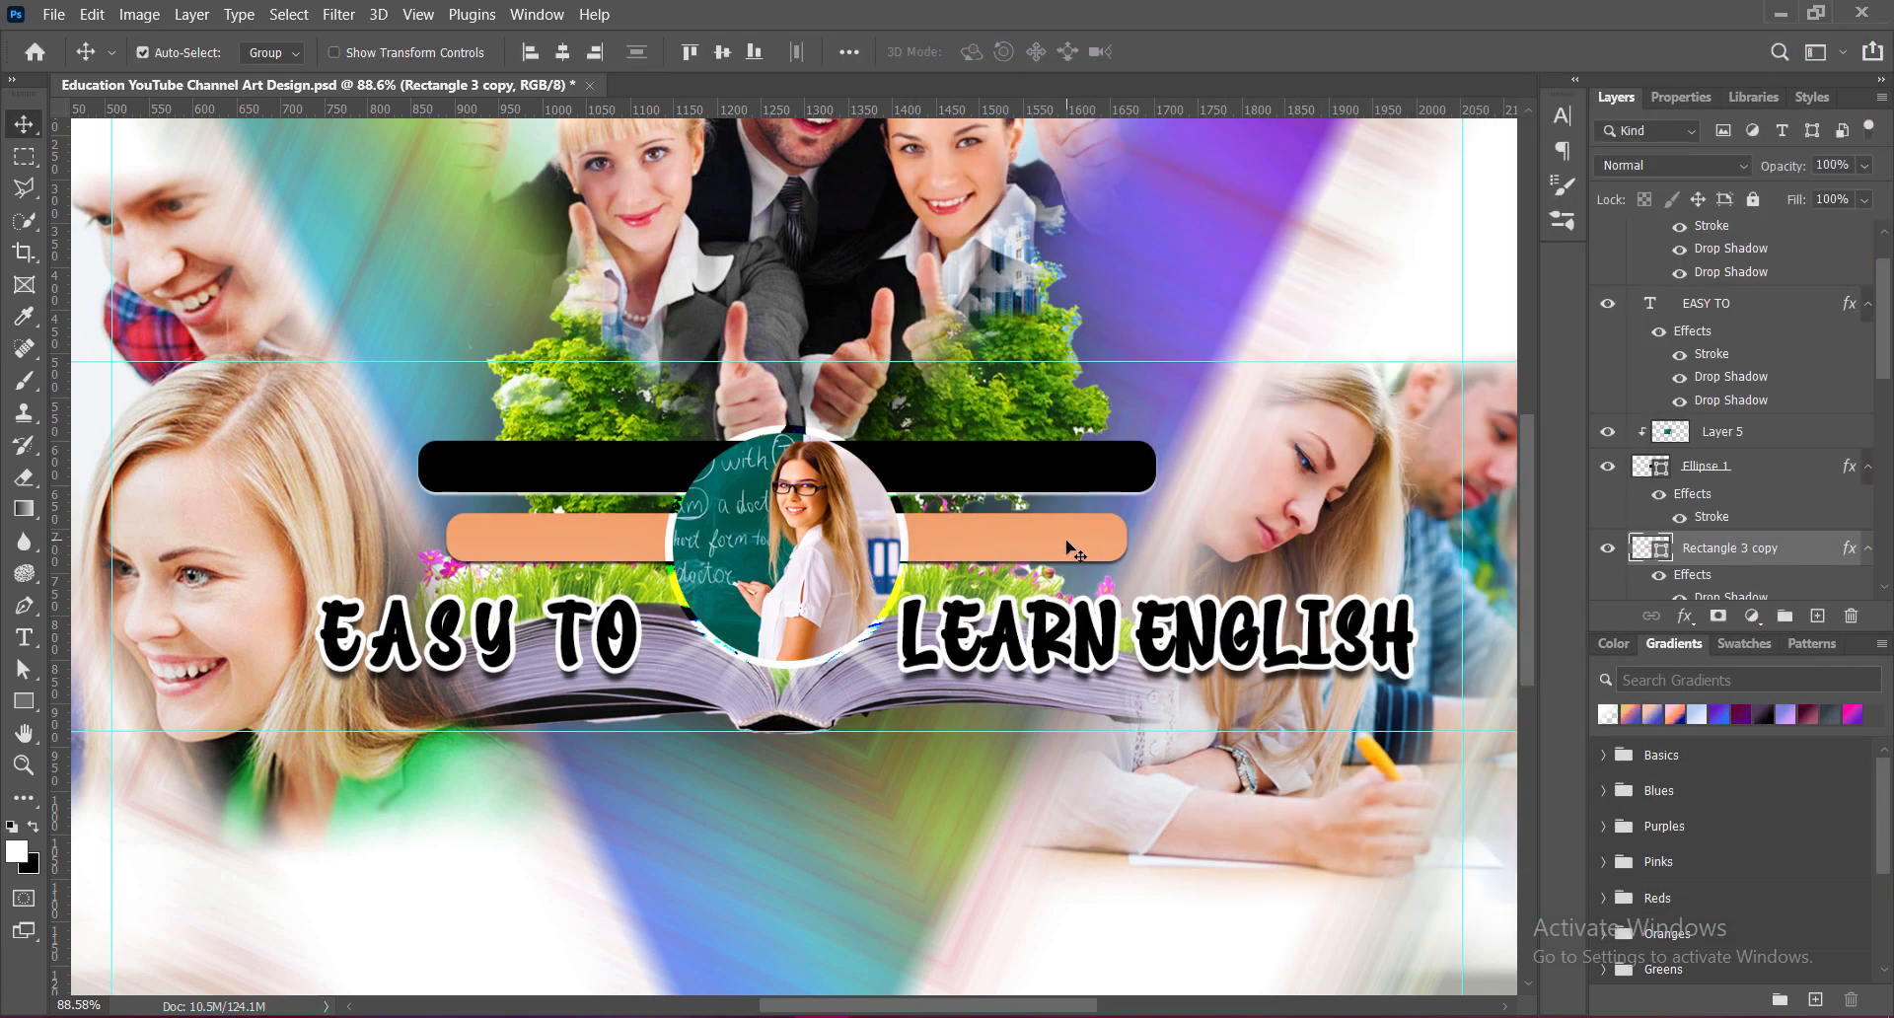
key("ctrl+s")
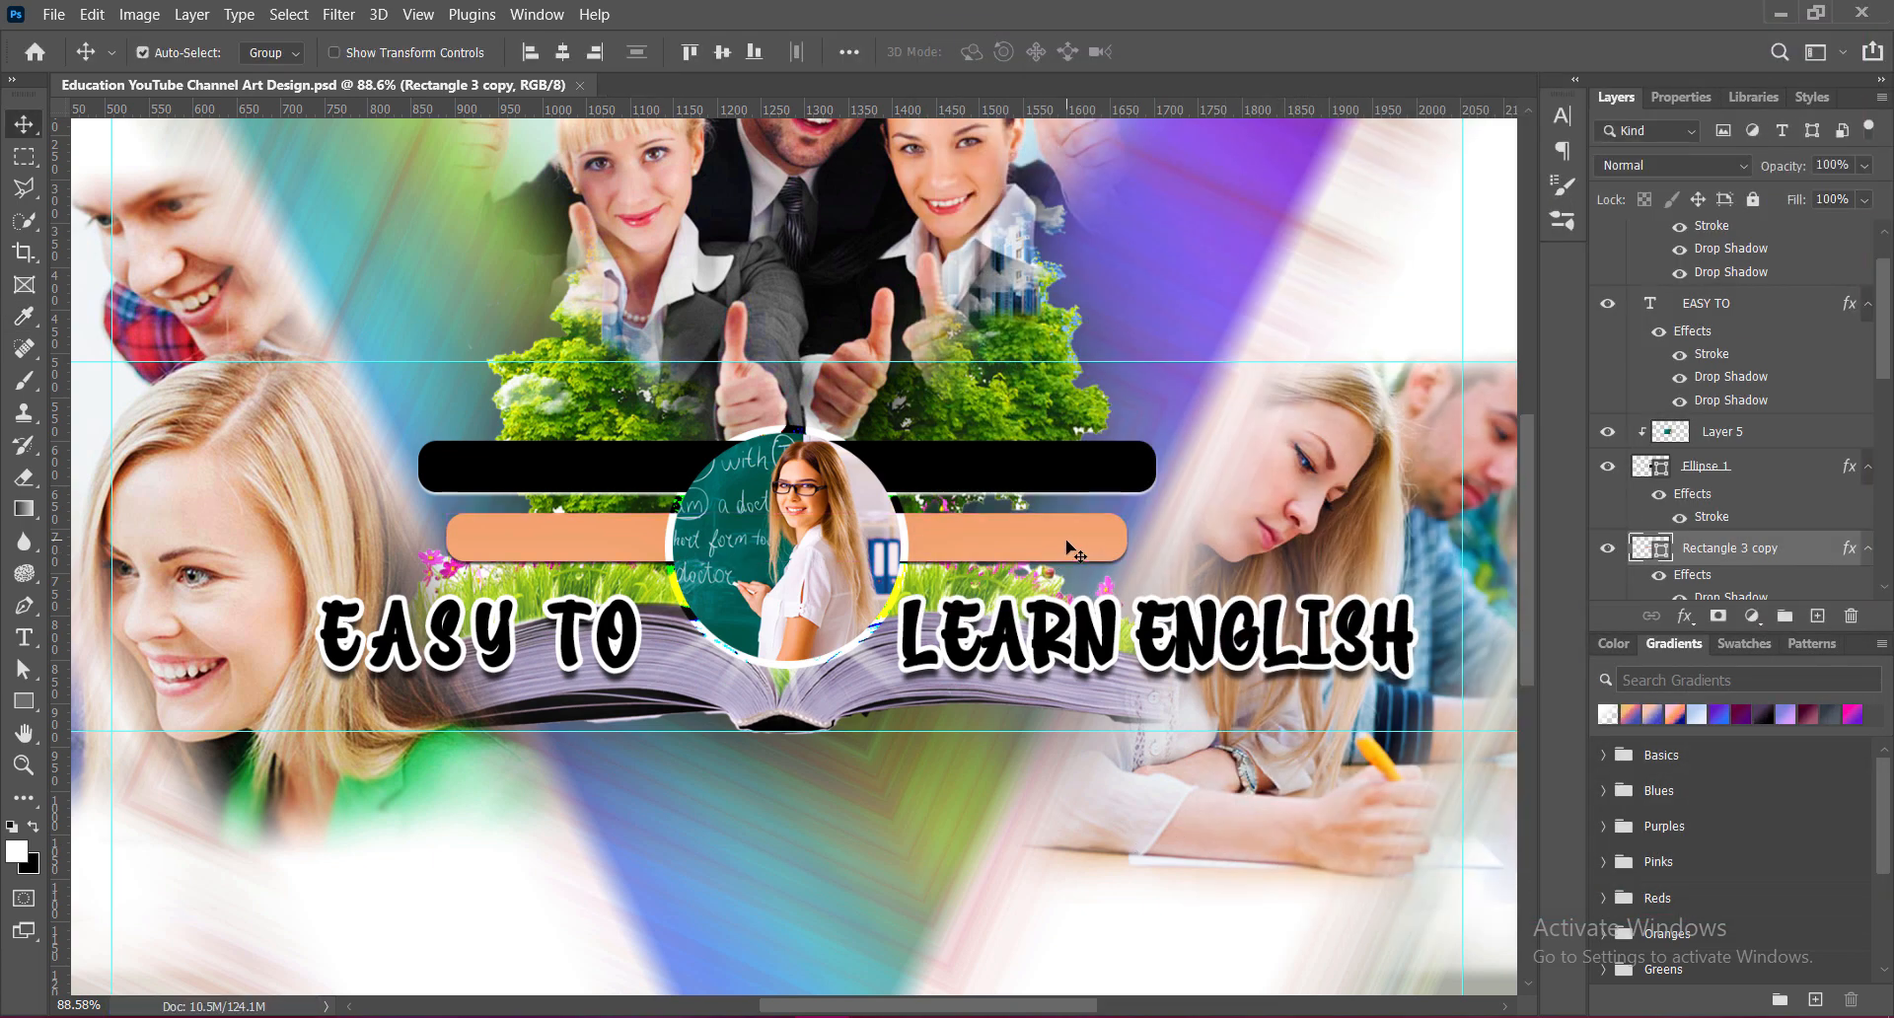
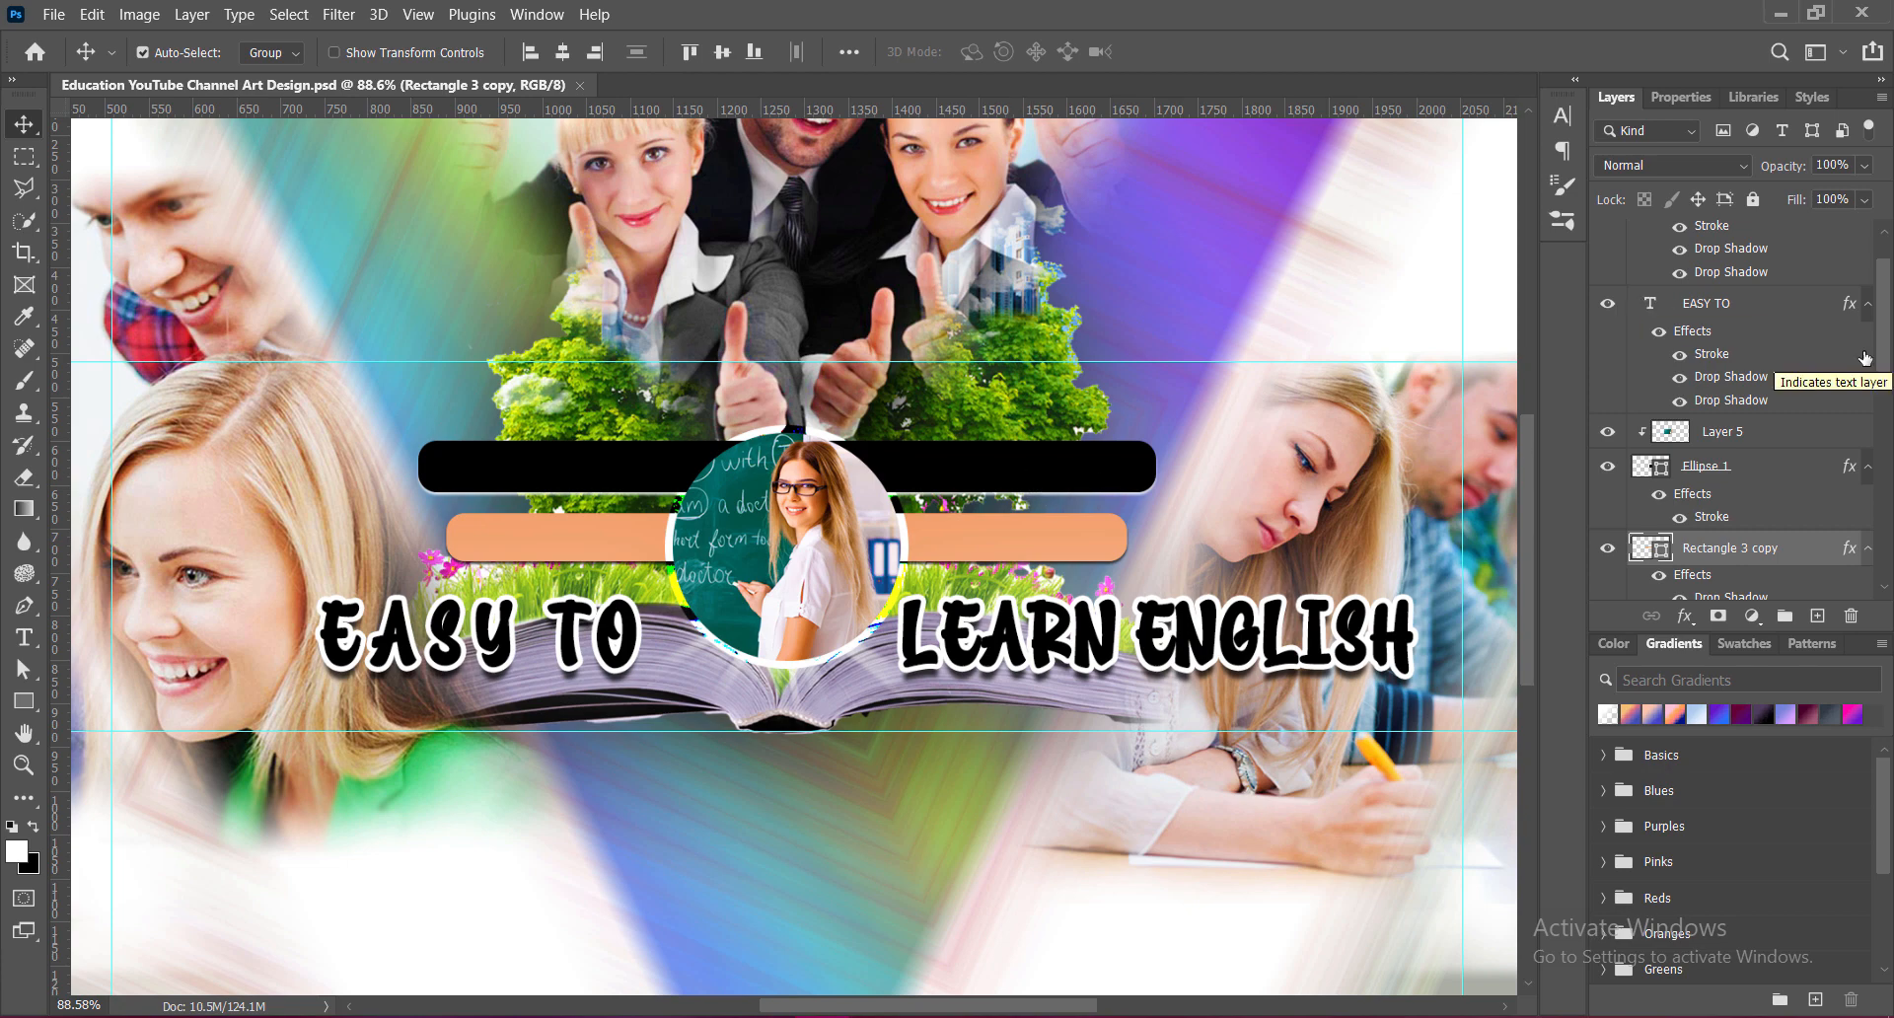
Step: Start a text on a new layer over the black bar's left half, in white Century Gothic
left_click(1818, 617)
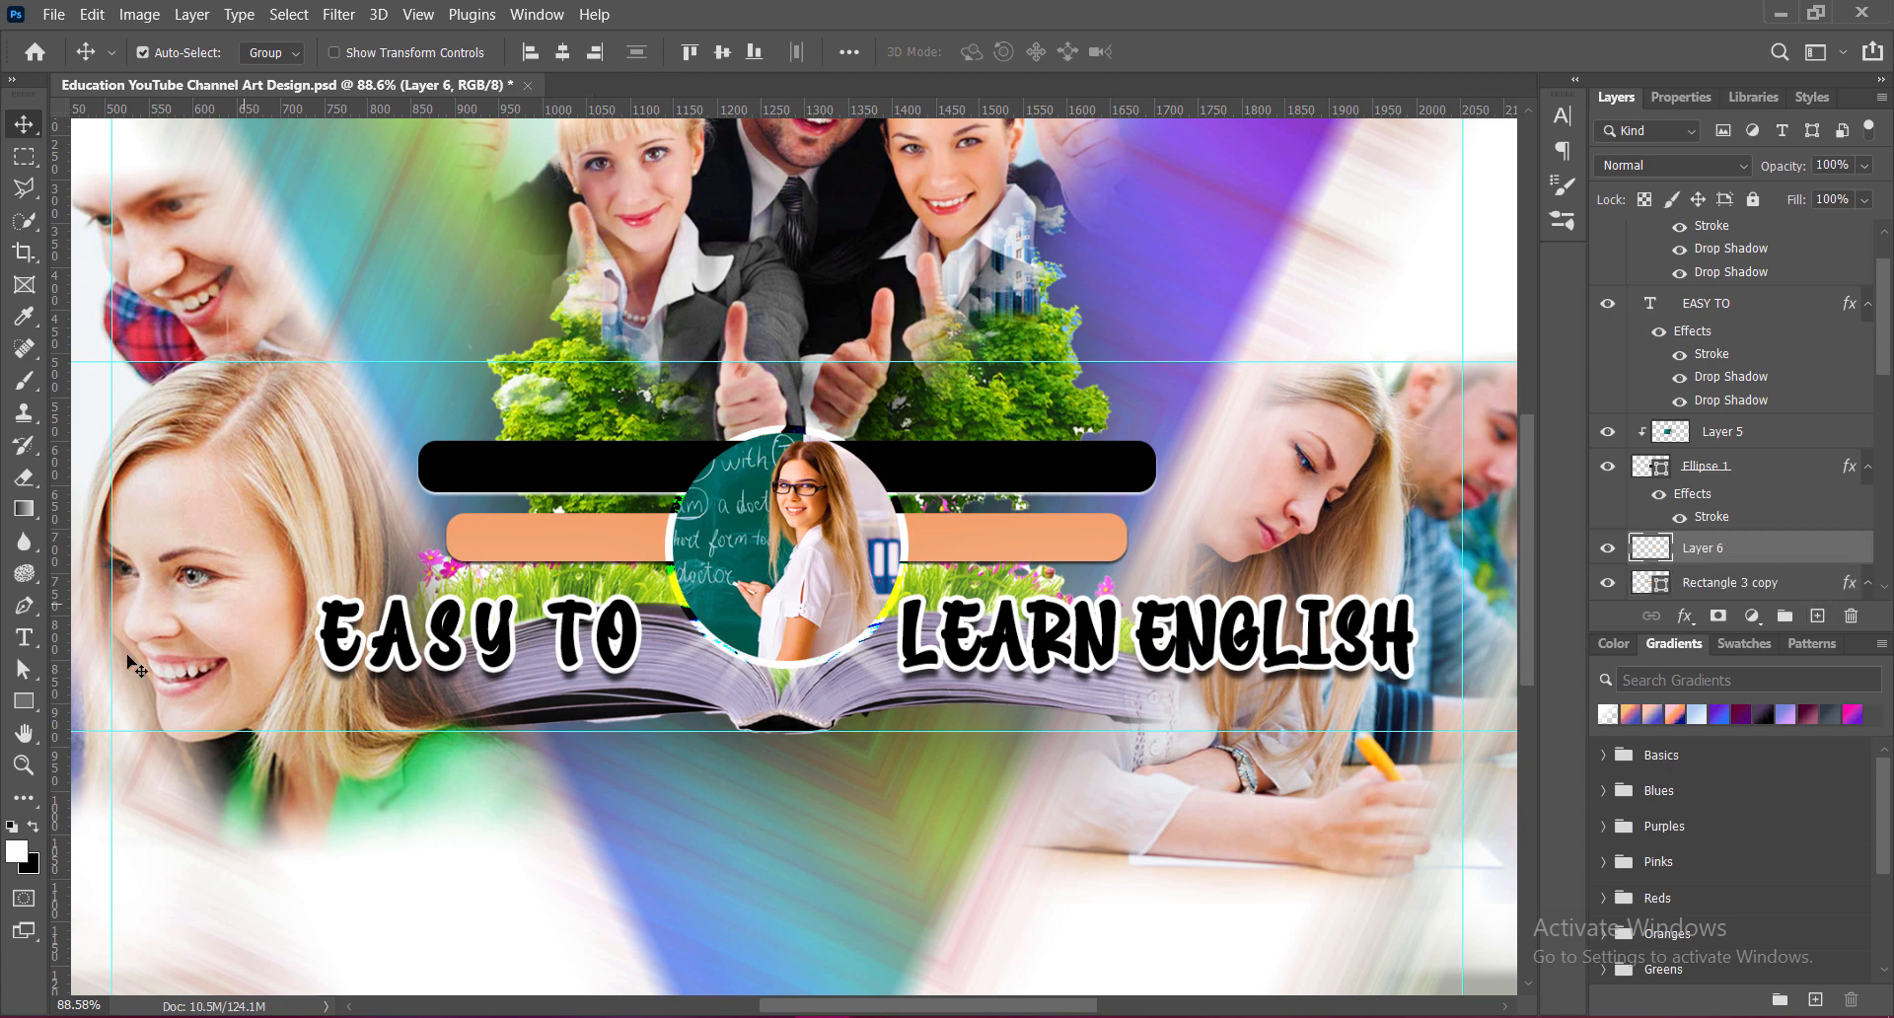
left_click_drag(23, 638, 209, 623)
left_click(486, 465)
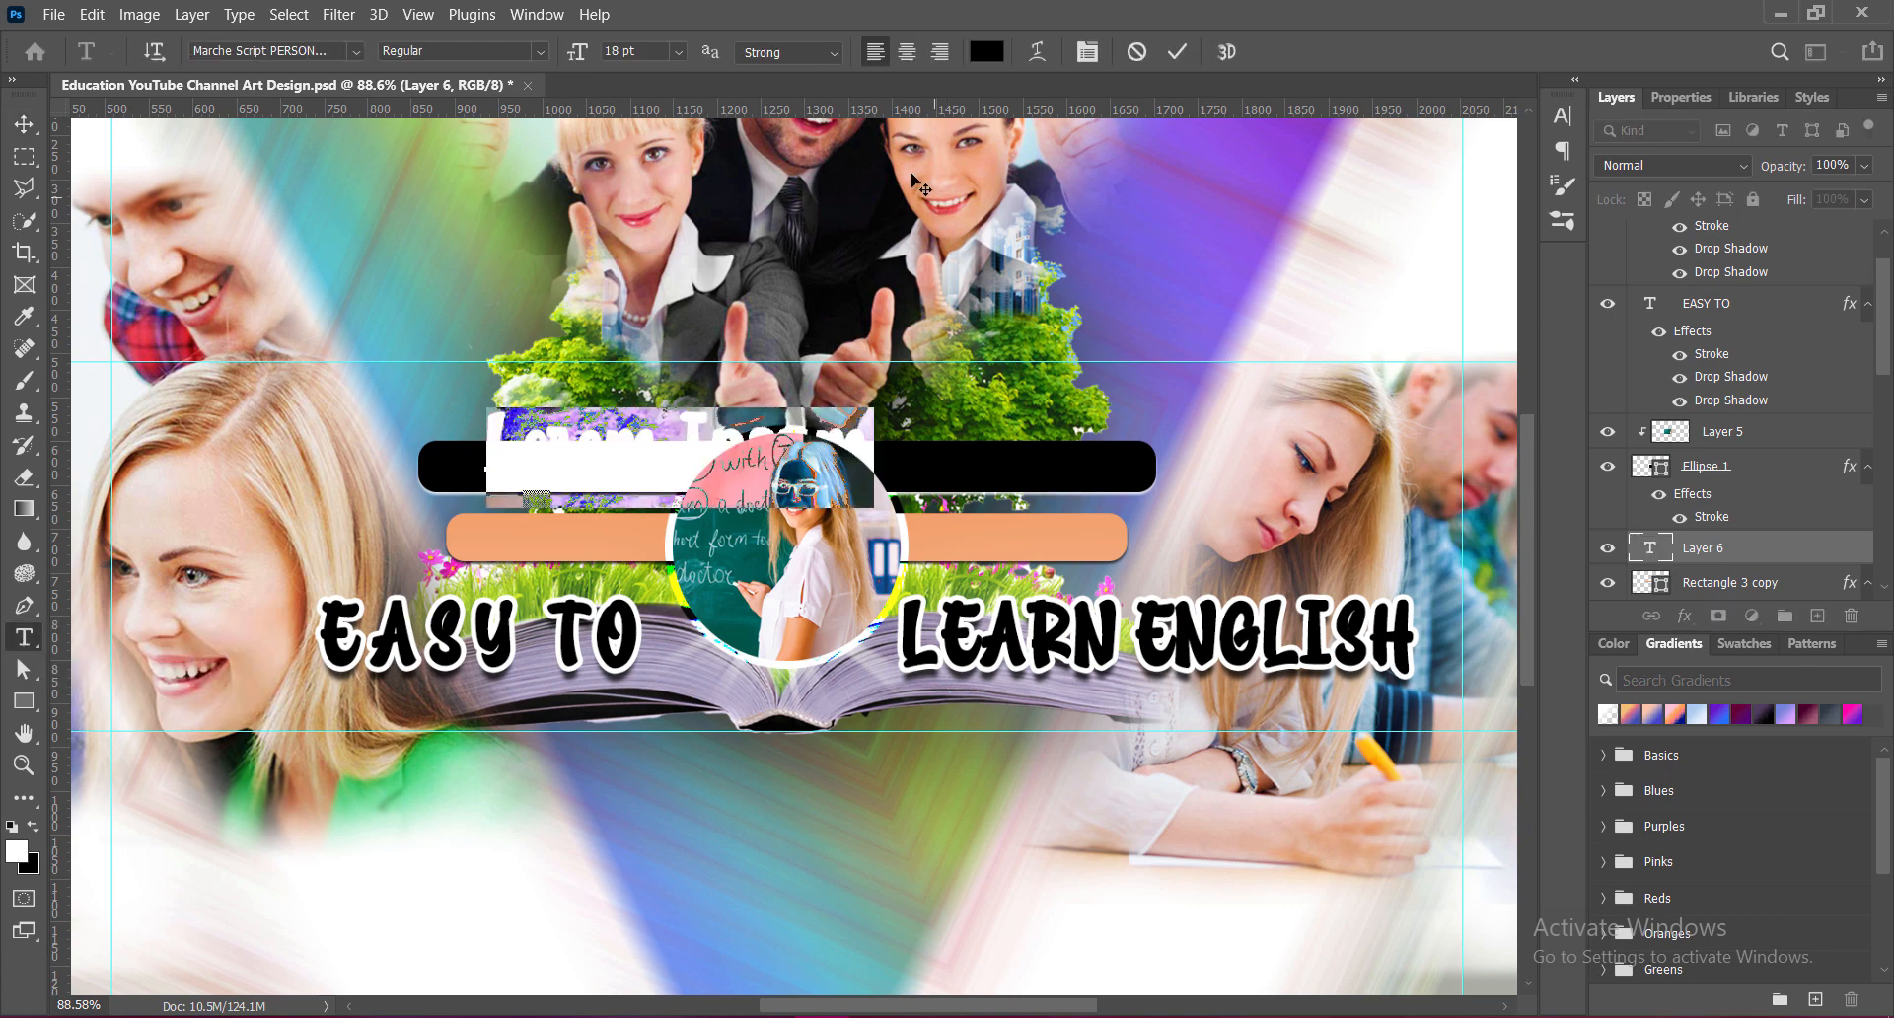
left_click(986, 51)
left_click(1246, 523)
left_click(1785, 490)
left_click(357, 52)
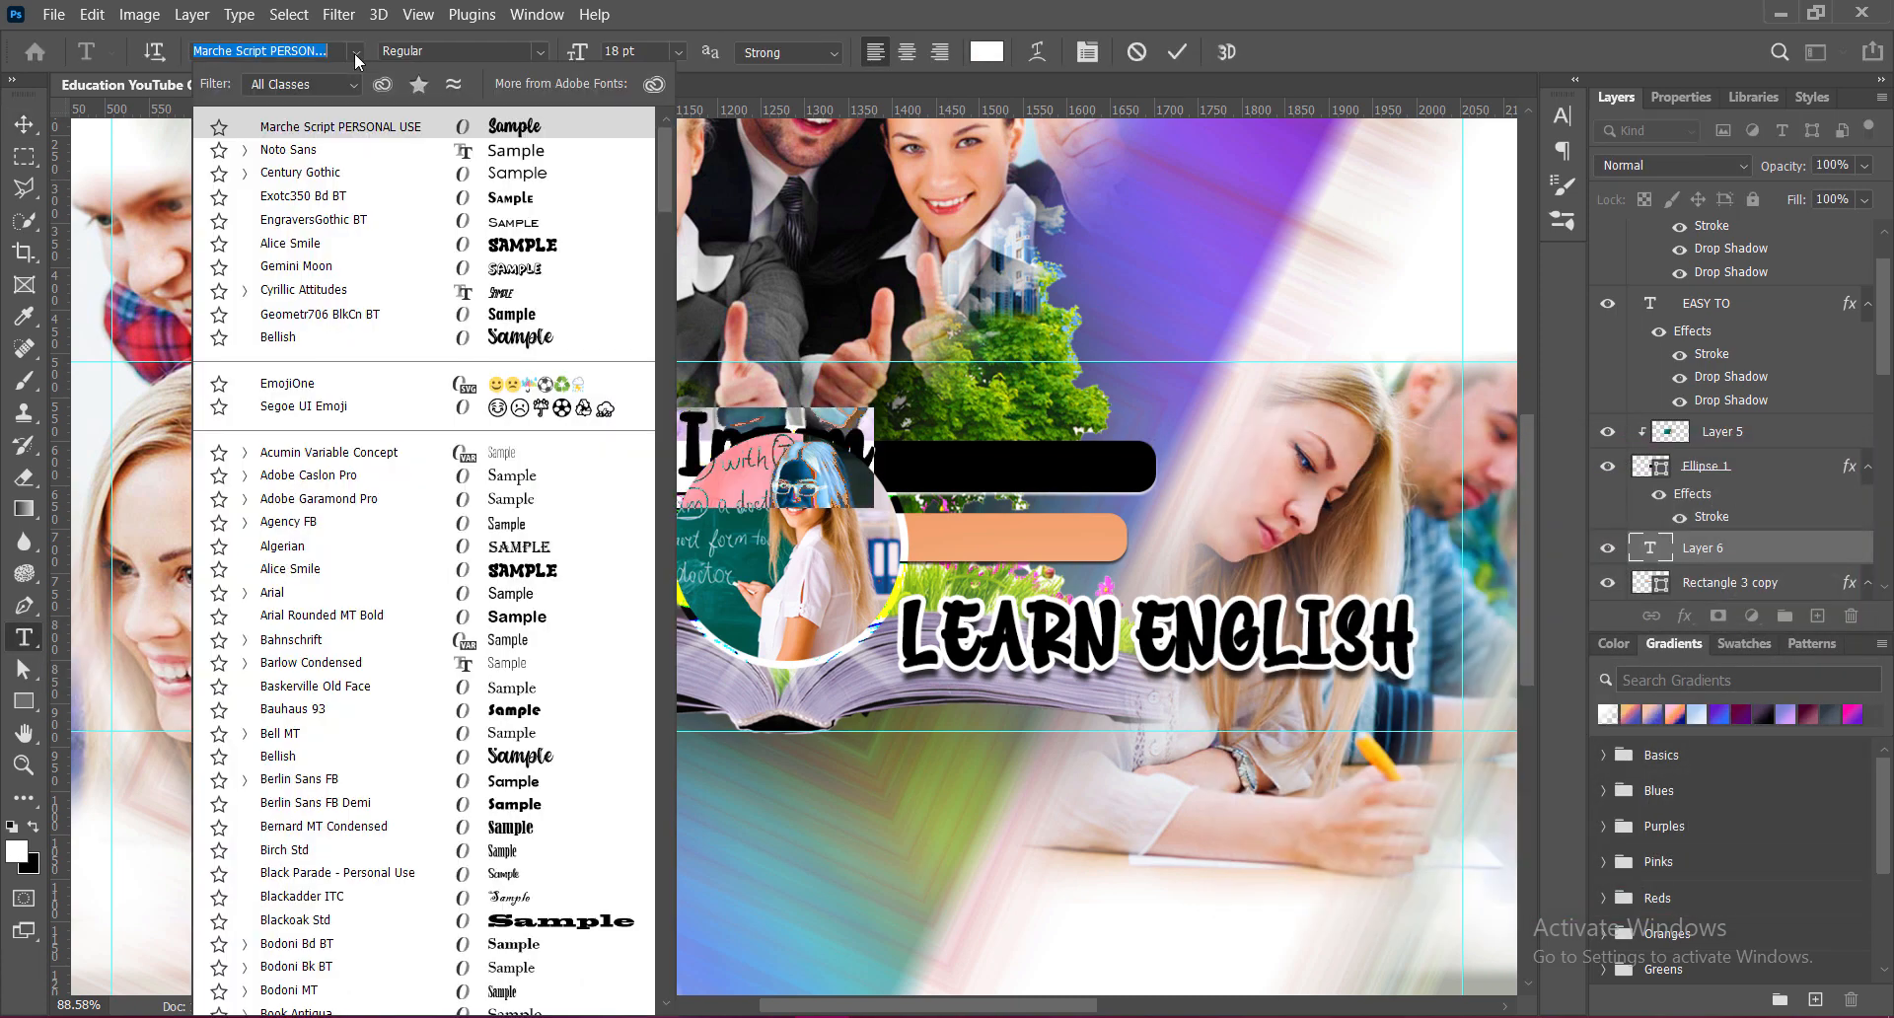
left_click(509, 173)
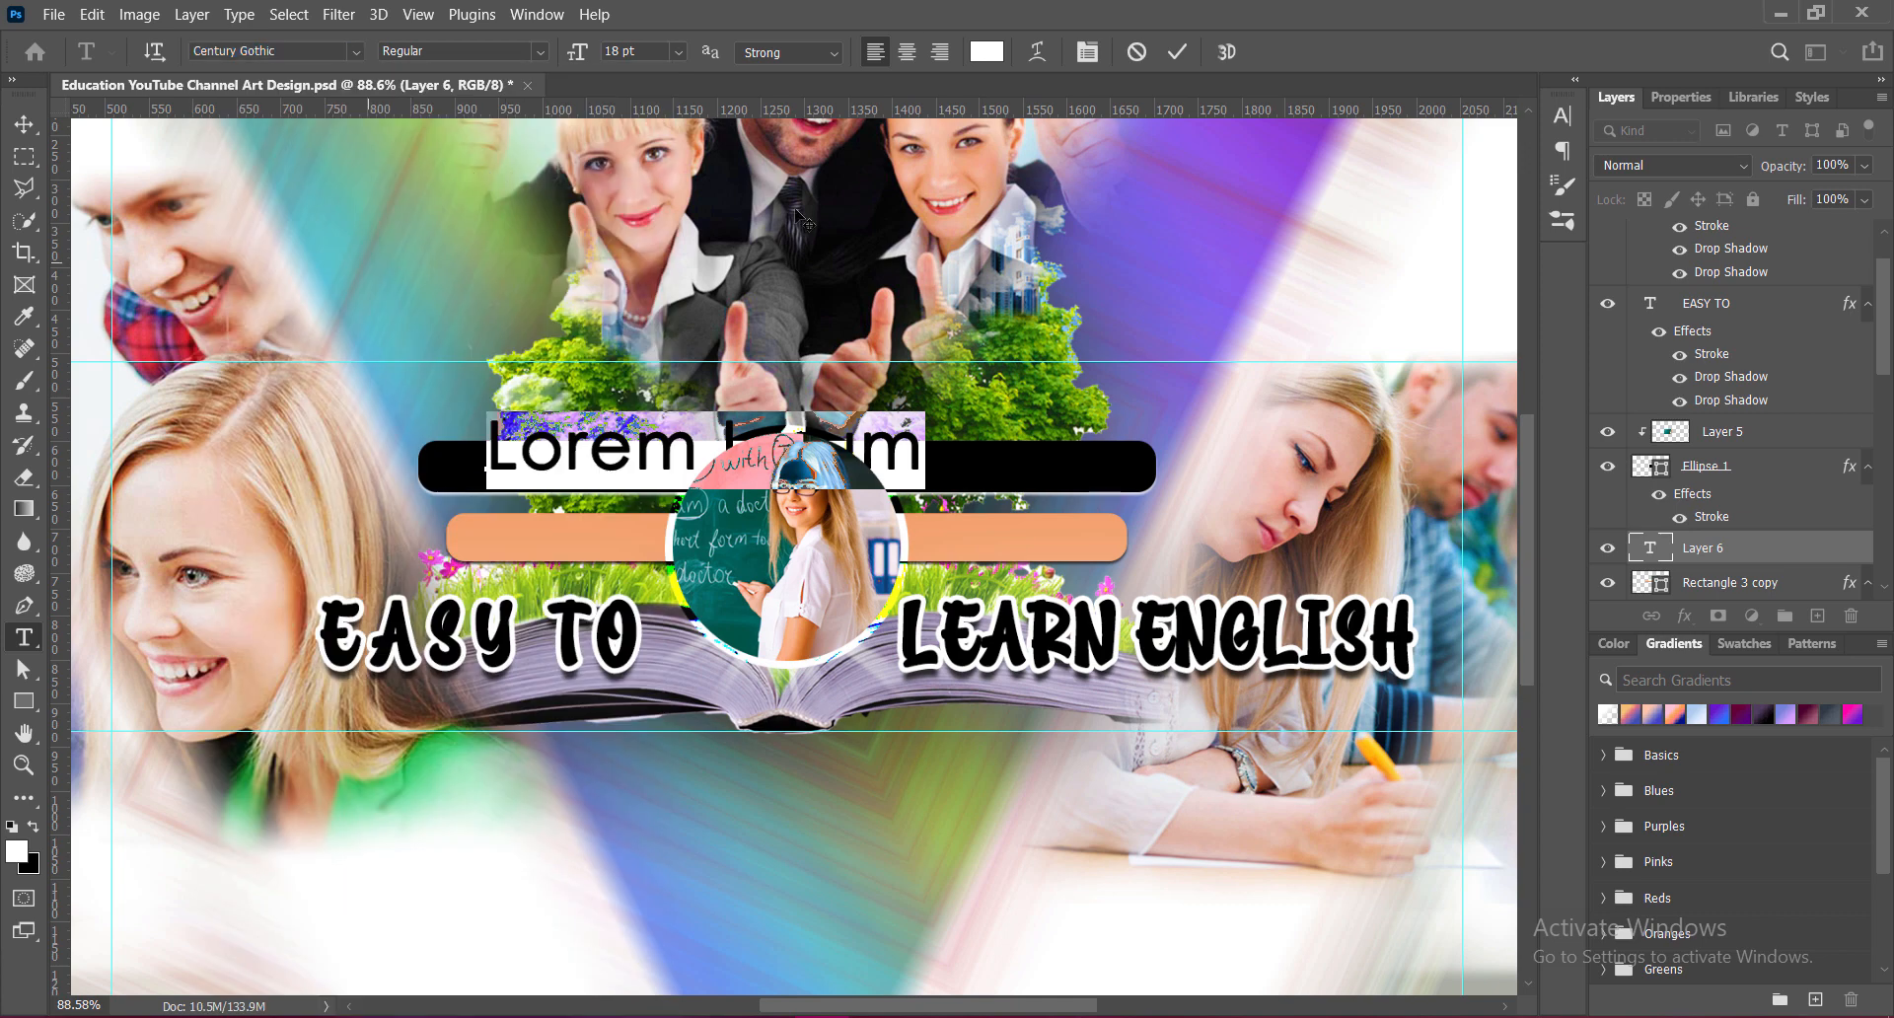
Step: Set the text size to 6 pt and enter Facebook as the label
left_click(679, 51)
left_click(654, 143)
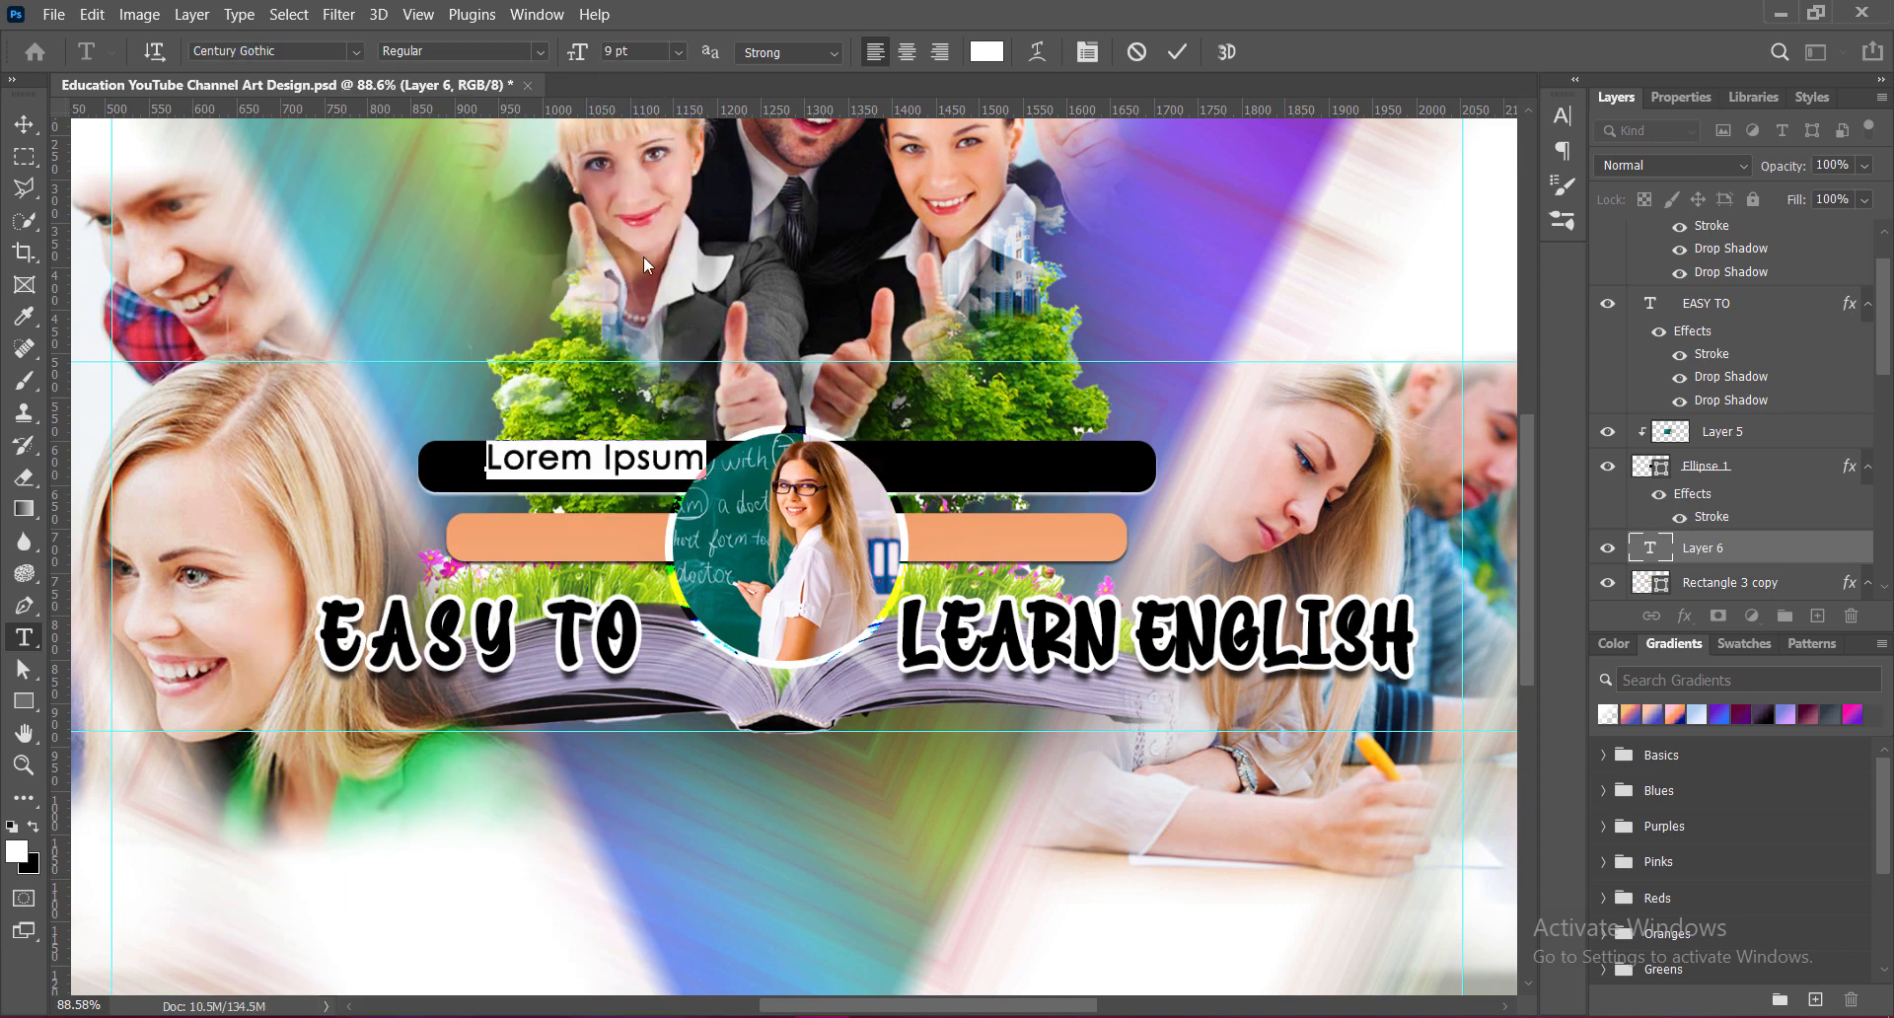
left_click(679, 51)
left_click(636, 107)
left_click(1563, 115)
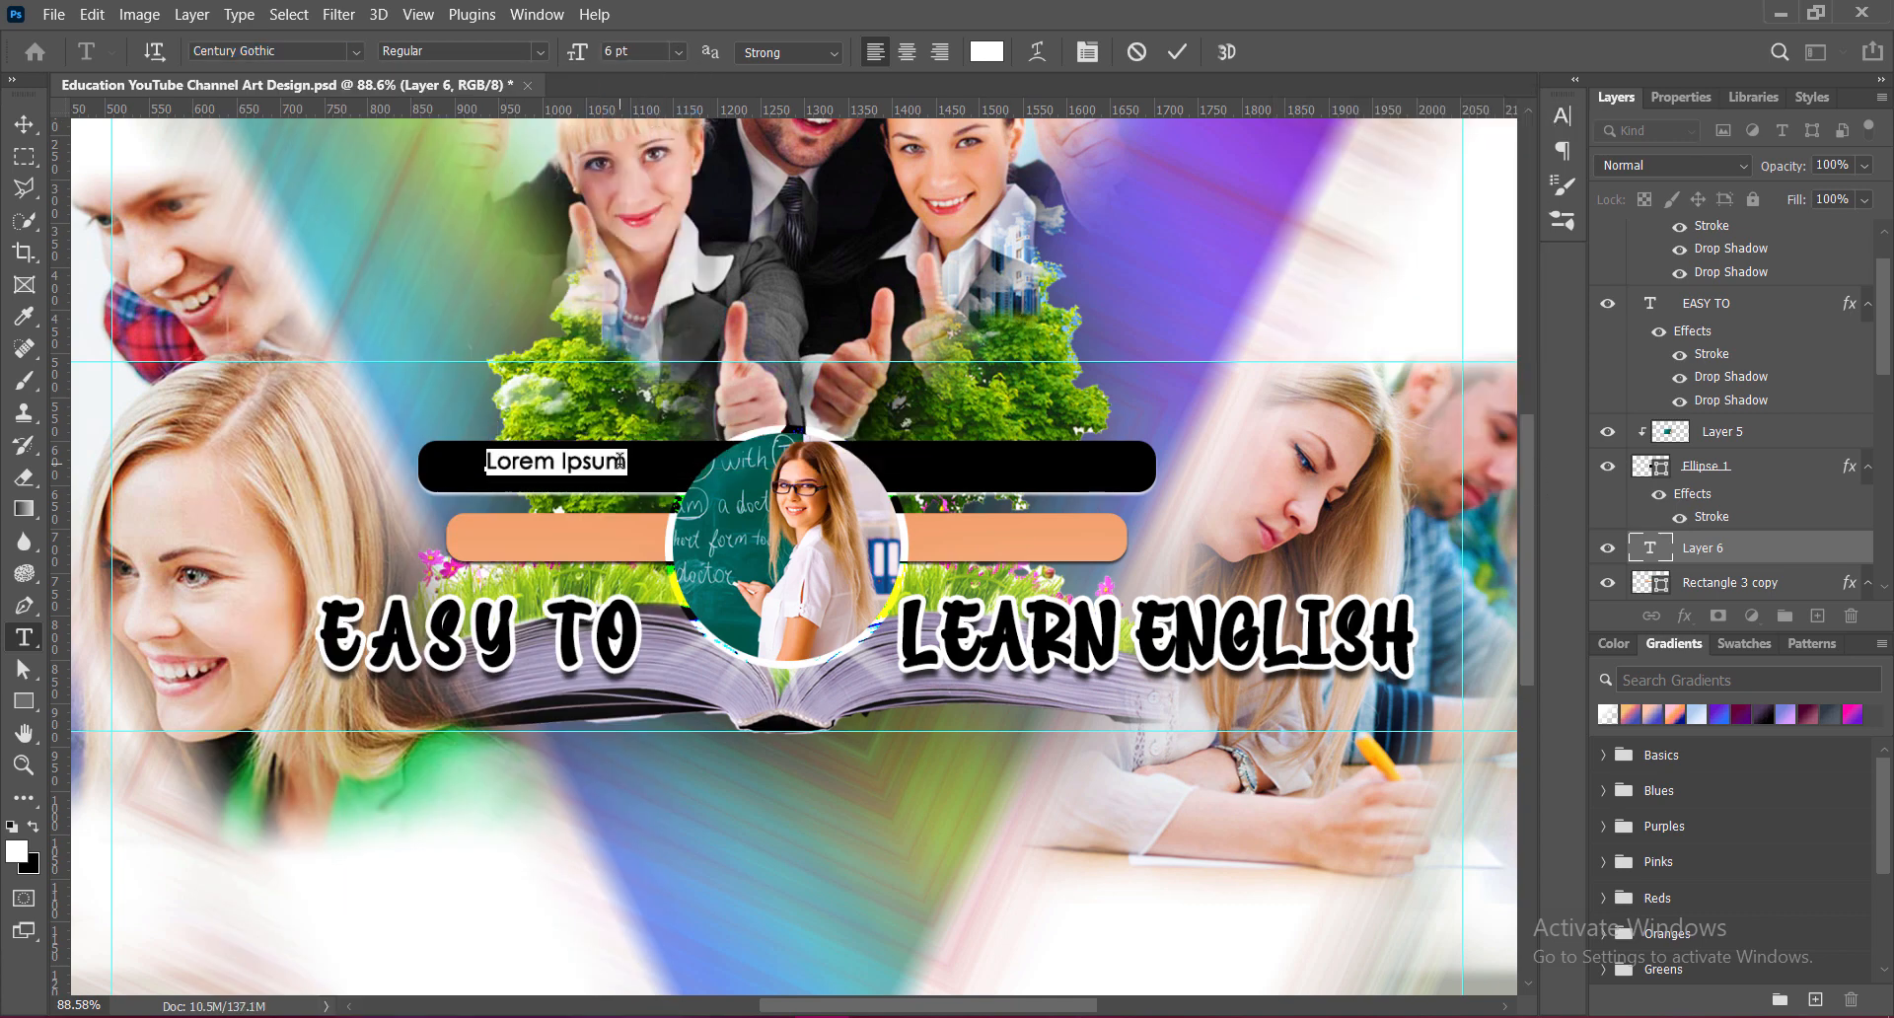
type("Facebook")
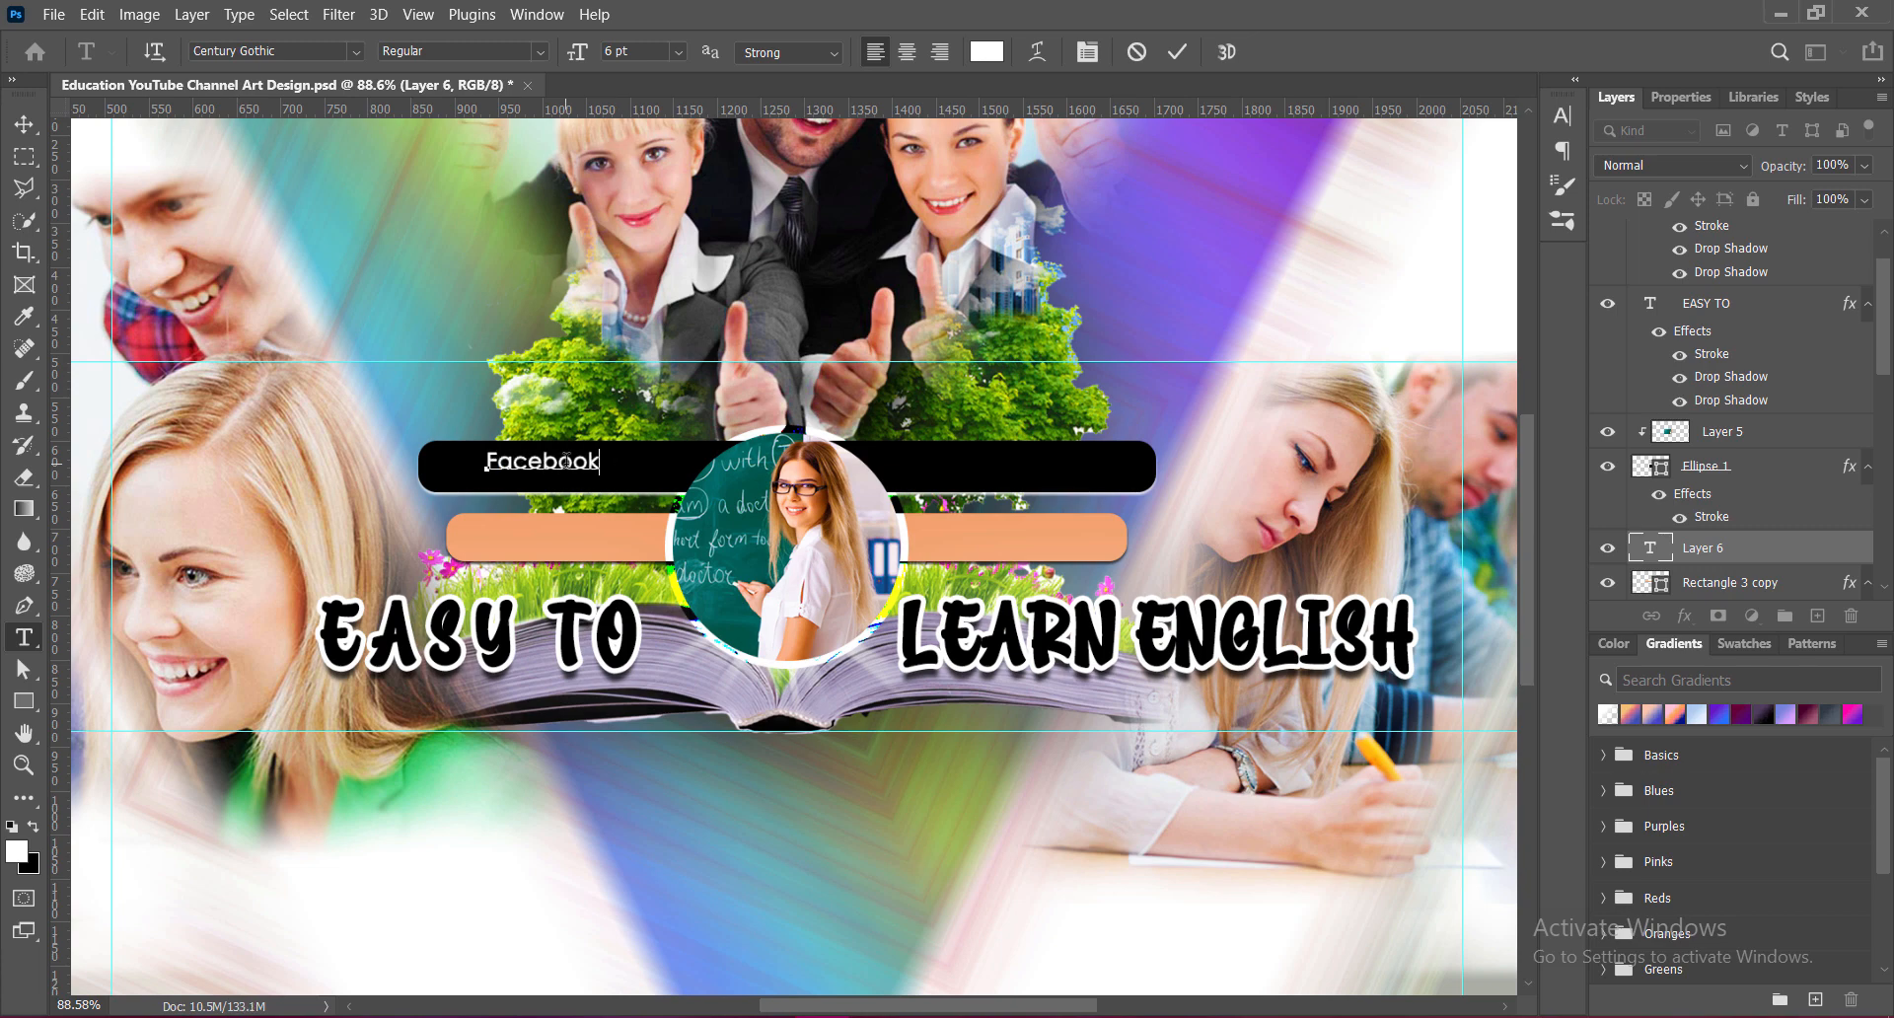
left_click(1177, 52)
Step: Duplicate the Facebook label onto the right half of the black bar and change the copy to Instagram
left_click(24, 124)
left_click_drag(587, 461, 1052, 480)
double_click(1052, 479)
type("Instagram")
left_click(1175, 54)
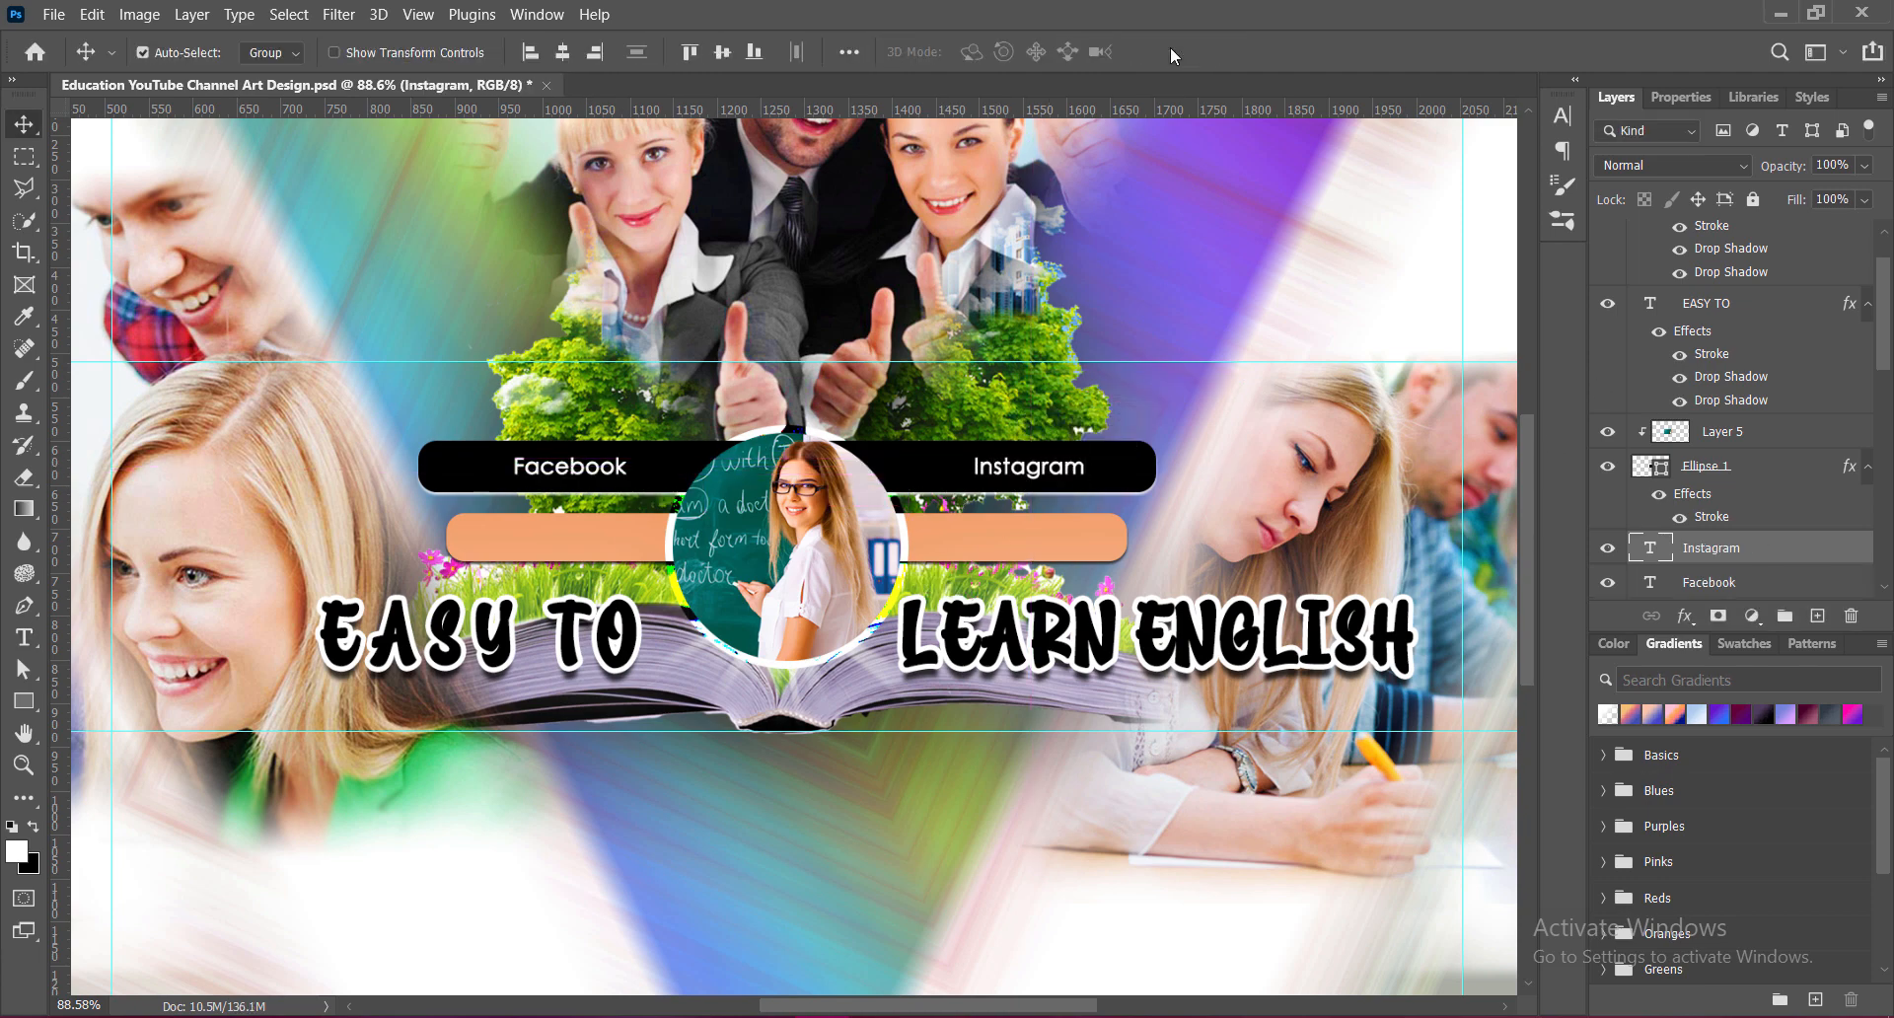
Step: Duplicate the Facebook label onto the orange bar below, change the copy to Twitter and align it under Facebook
left_click_drag(571, 466, 570, 546)
double_click(533, 544)
type("Twitter")
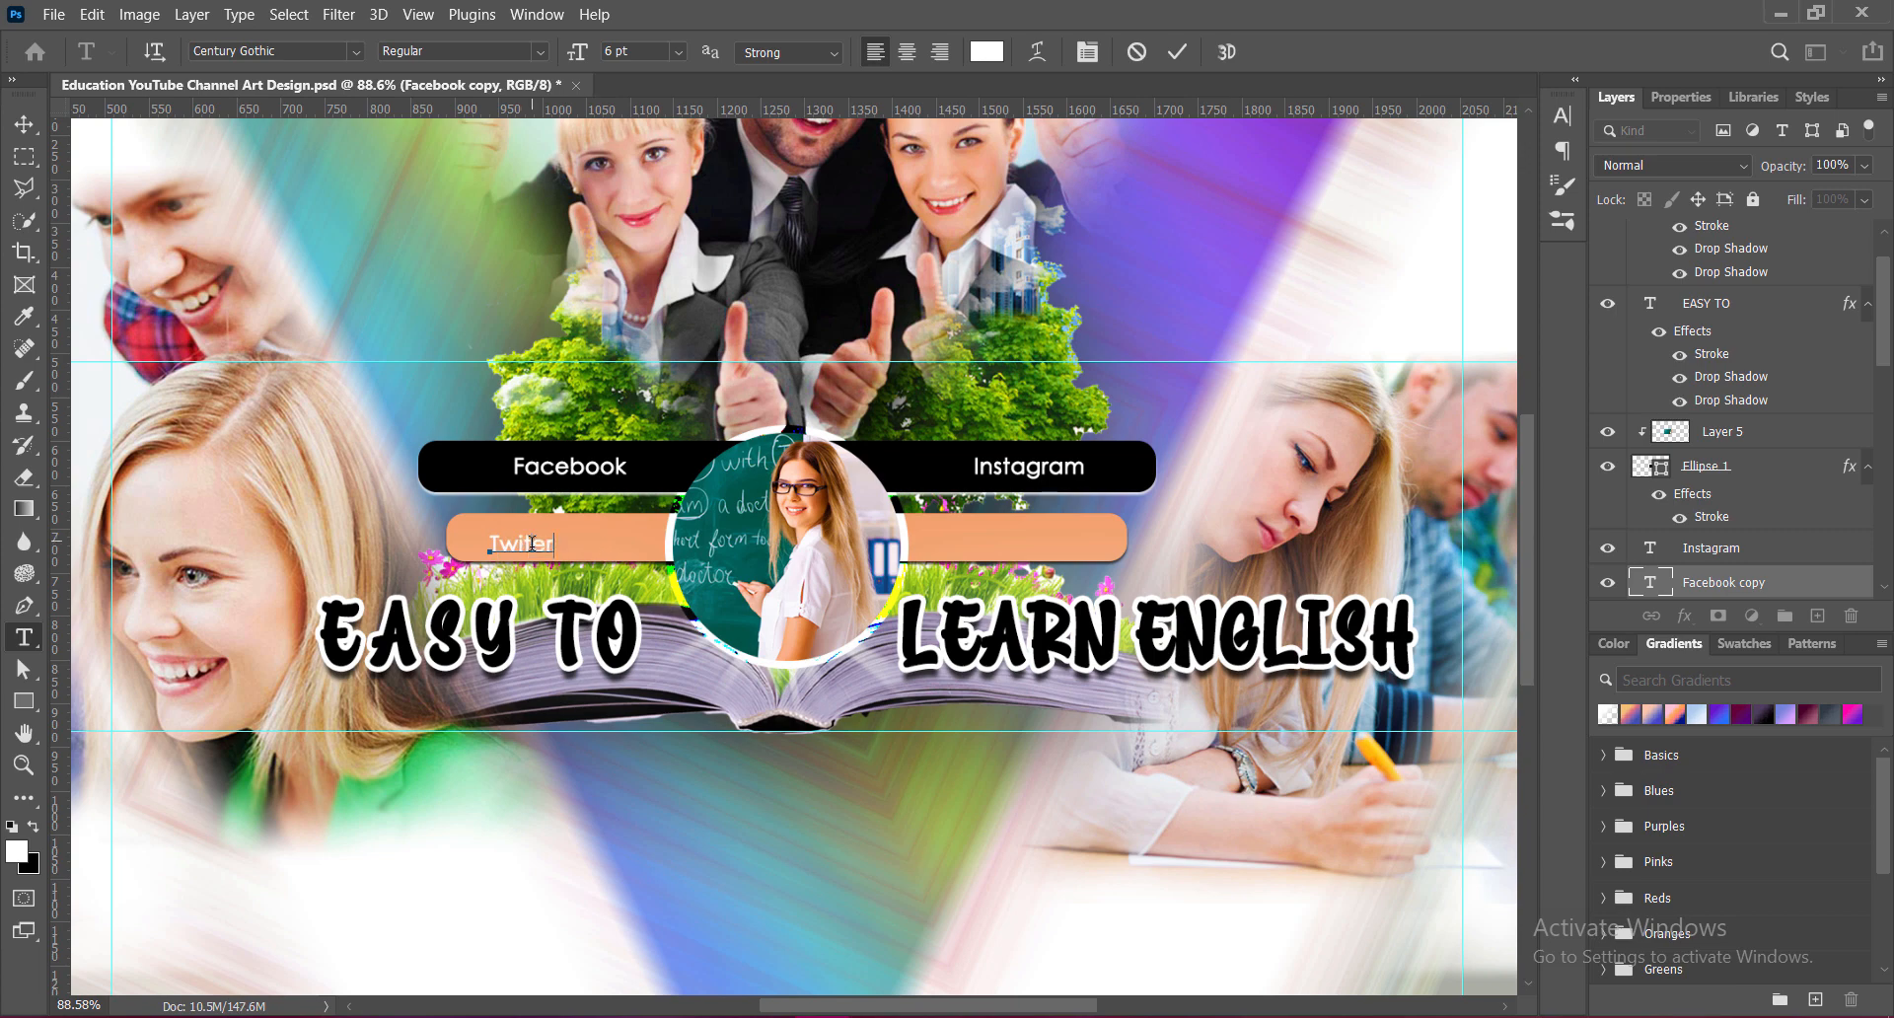
key("ctrl+Return")
left_click_drag(872, 589, 898, 584)
Step: Duplicate the Twitter label onto the right half of the orange bar and change the copy to LinkedIn
left_click_drag(587, 542, 1048, 543)
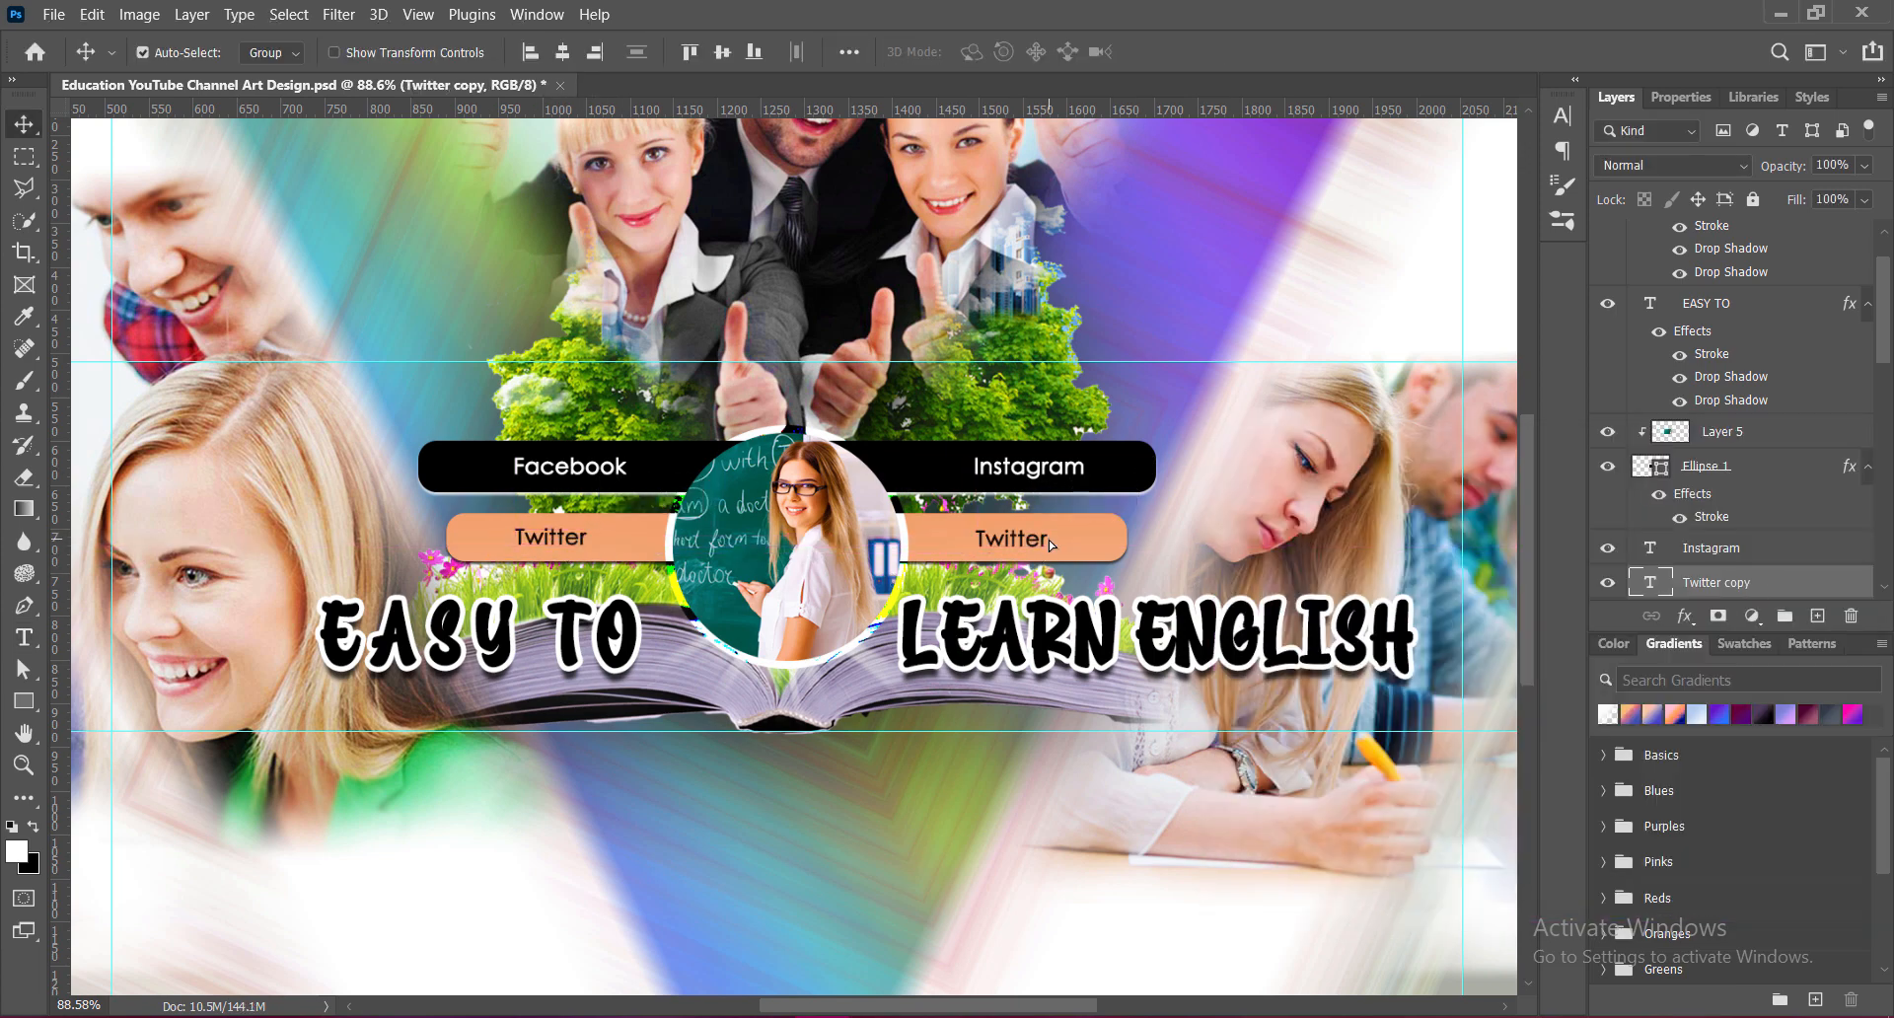
double_click(1048, 546)
type("LinkedIn")
key("ctrl+Return")
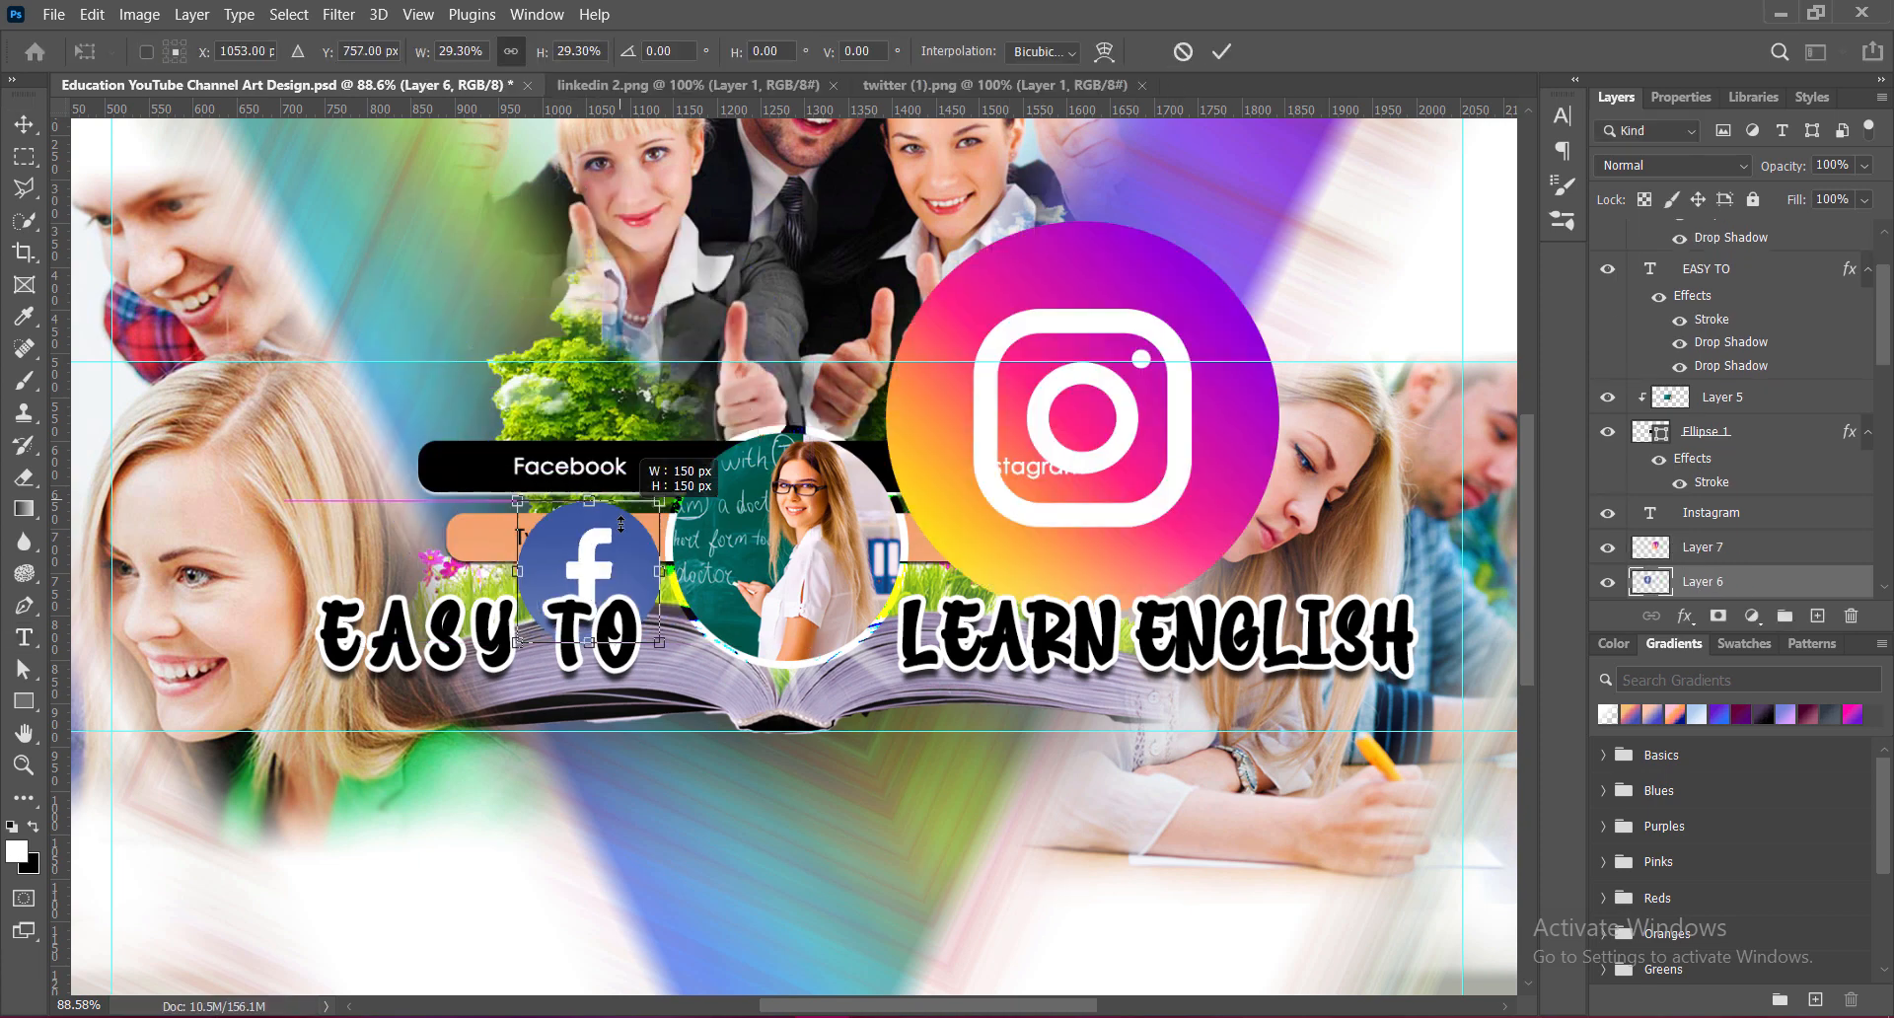
Step: Place the scaled-down Facebook and Instagram icons on the black bar, each just before its label
left_click_drag(581, 577, 490, 470)
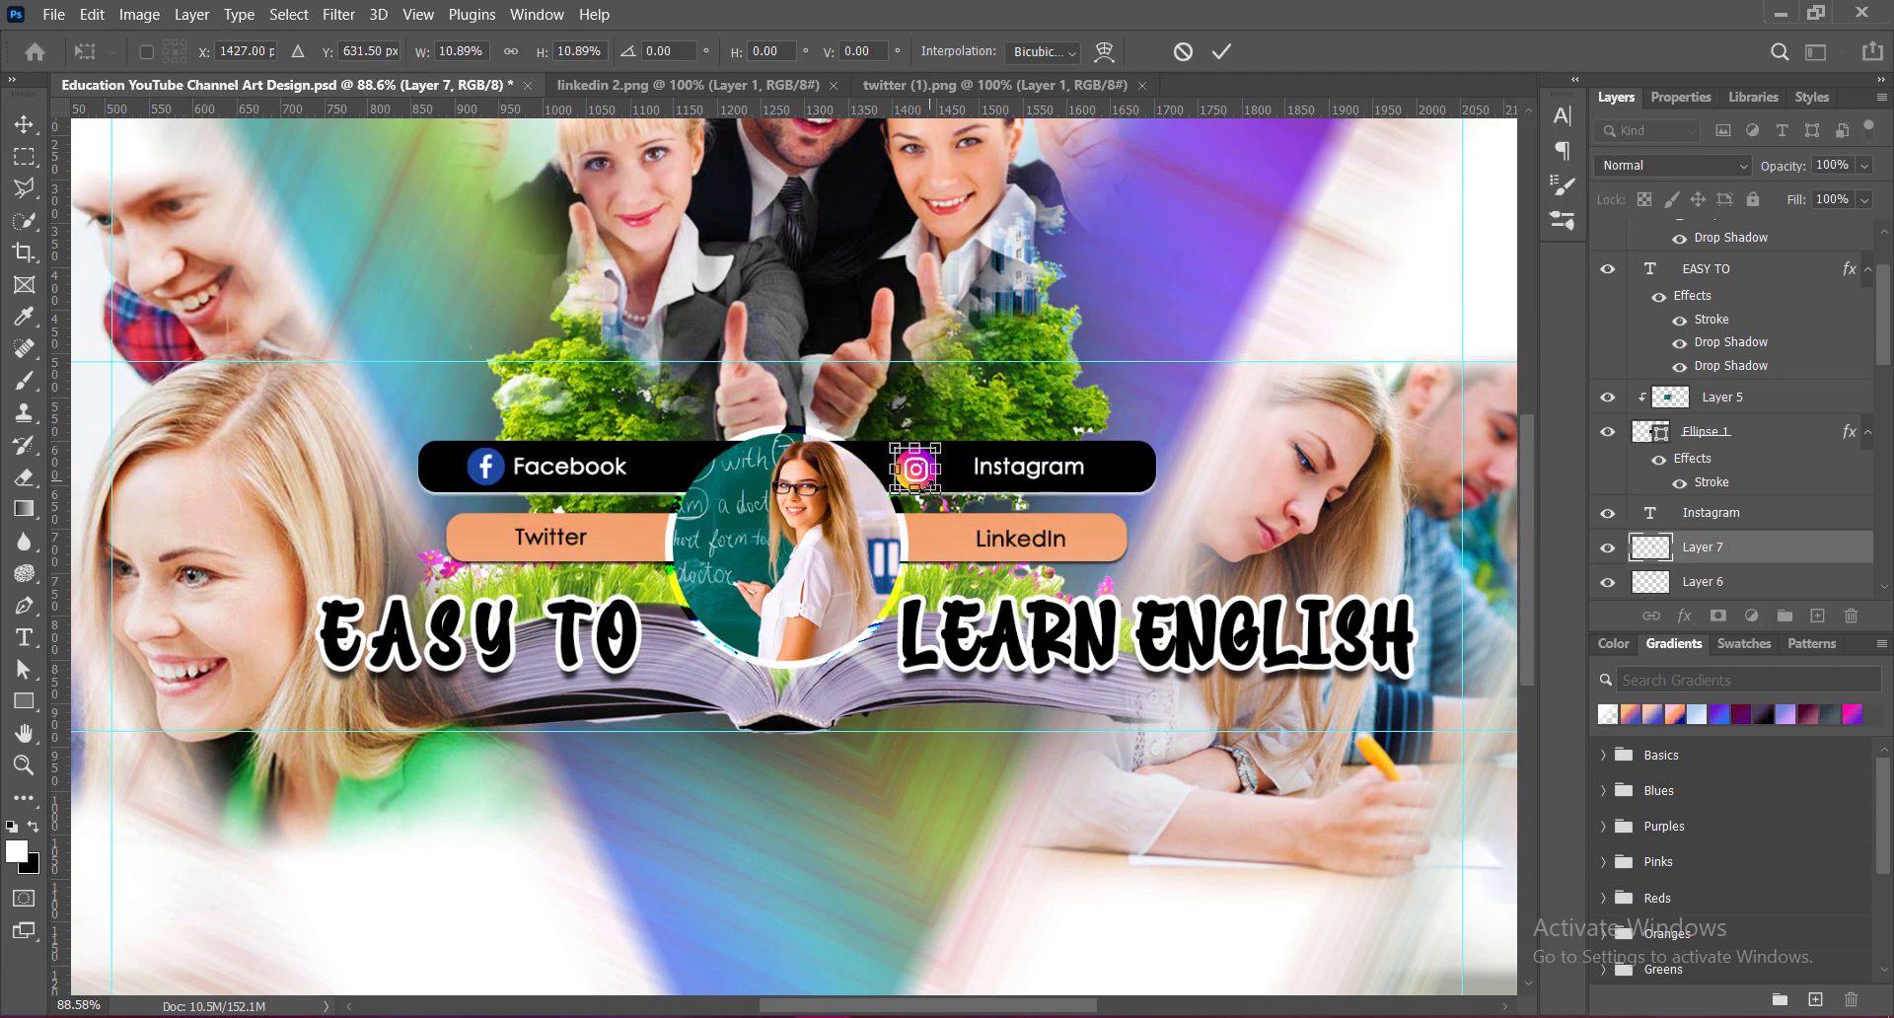
key("Return")
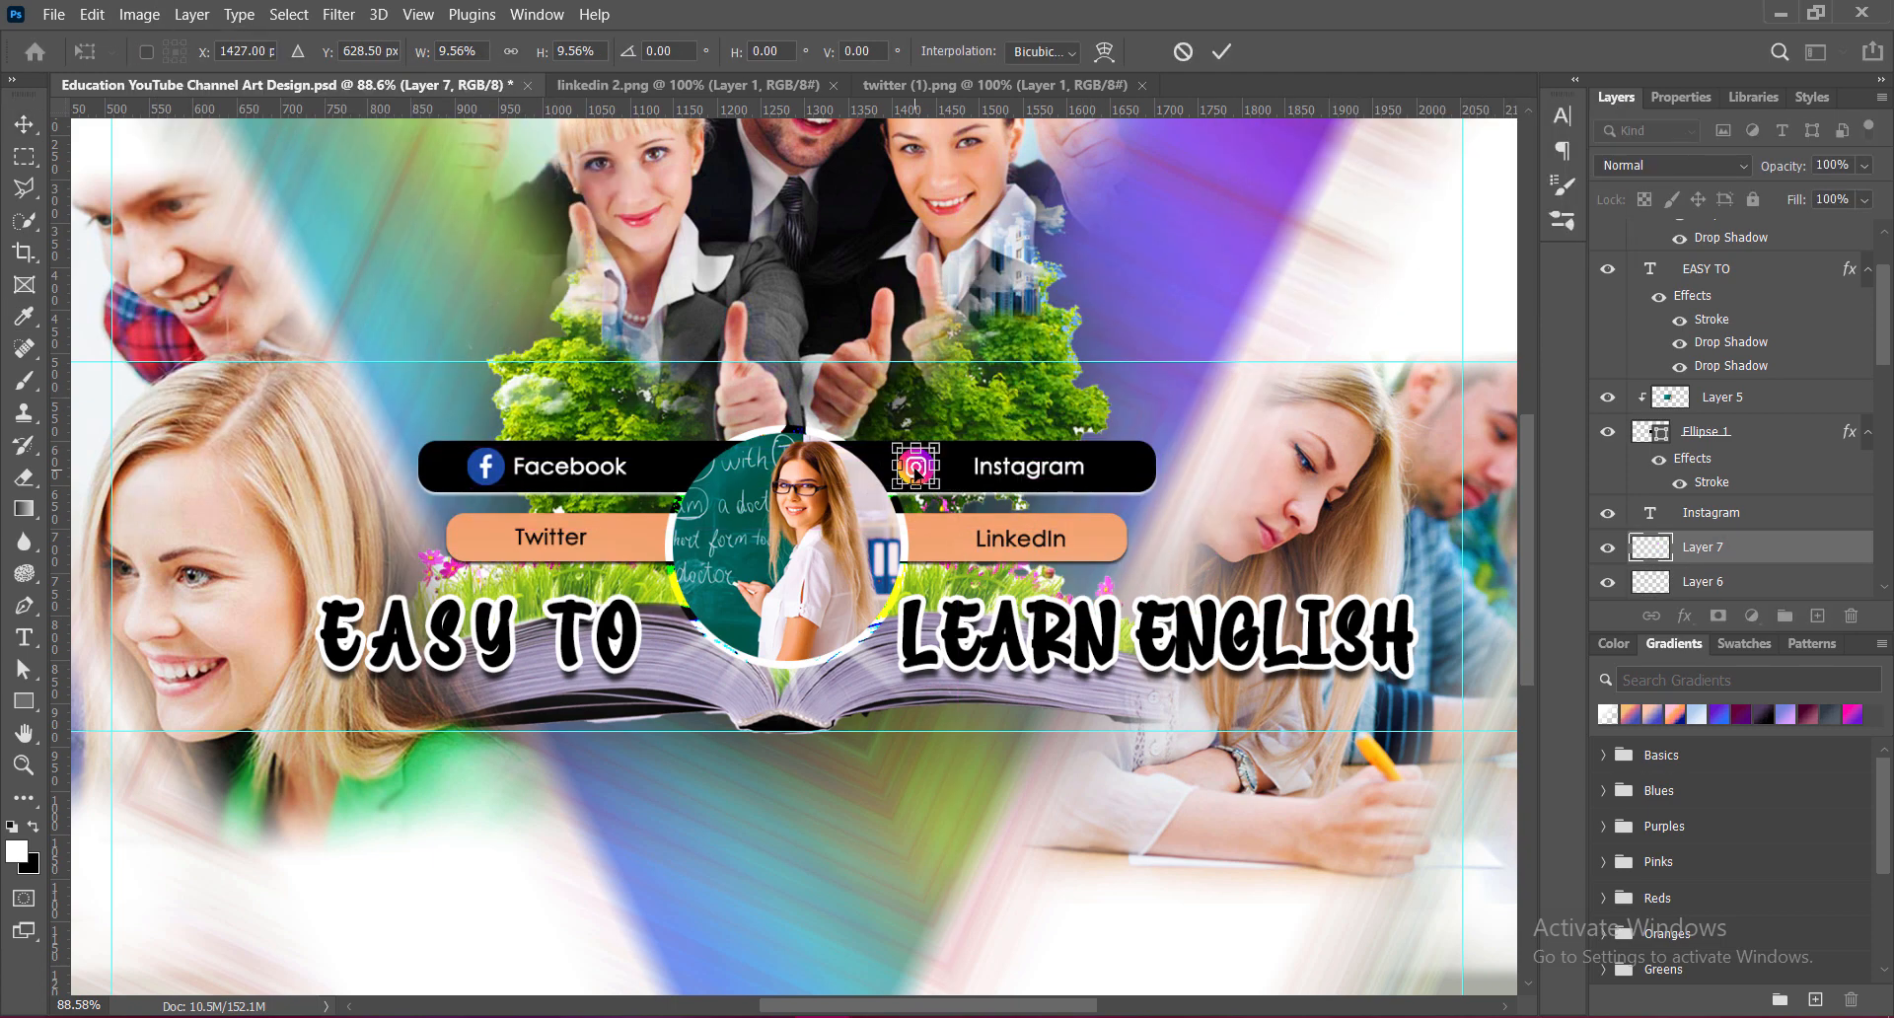
left_click_drag(916, 470, 939, 465)
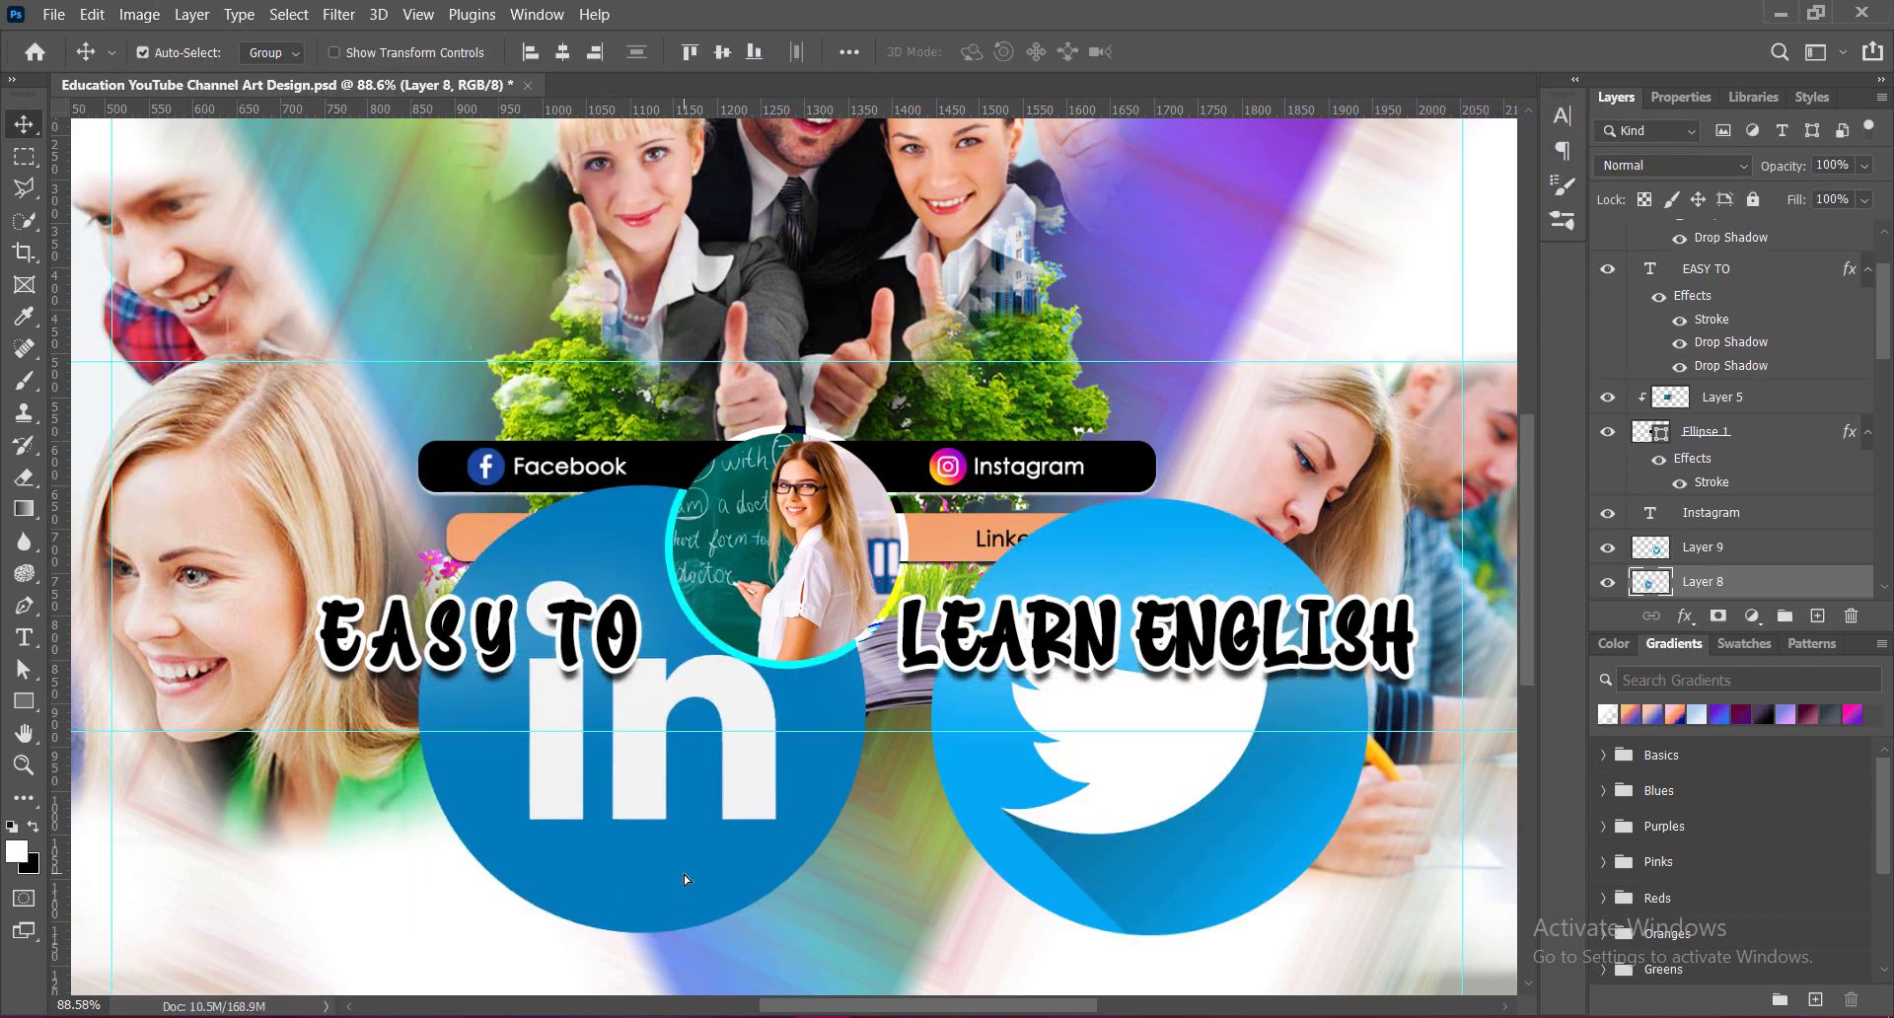
Step: Shrink the LinkedIn icon and place it before the LinkedIn label on the orange bar
key("ctrl+t")
left_click_drag(642, 933, 949, 543)
key("Return")
Step: Shrink the Twitter icon, place it before the Twitter label on the orange bar and save the document
left_click(1142, 557)
key("ctrl+t")
left_click_drag(1371, 941, 1124, 848)
left_click_drag(1105, 829, 479, 541)
key("Return")
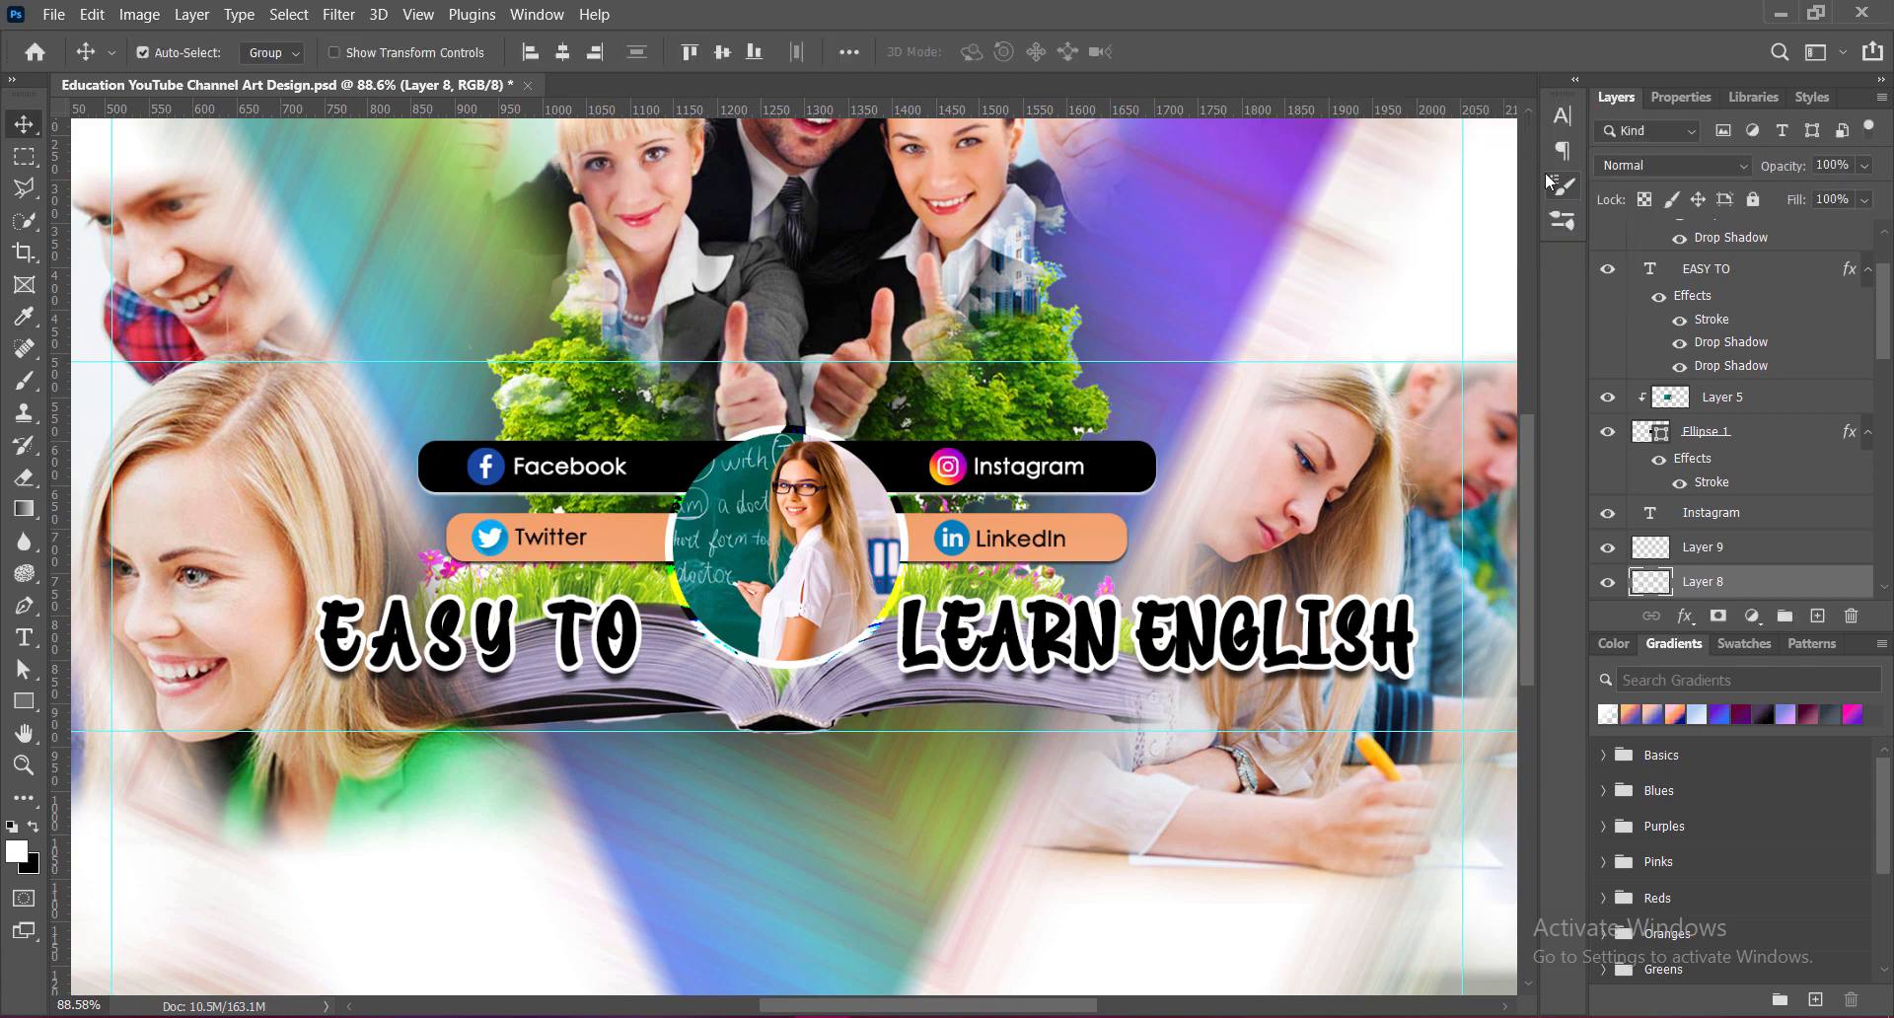
key("ctrl+s")
Step: Above the LEARN ENGLISH layer, add the text New Tutorials Almost Everyday, Stay Tuned in EngraversGothic BT at 9 pt, over the black bar
scroll(1825, 511, "up", 3)
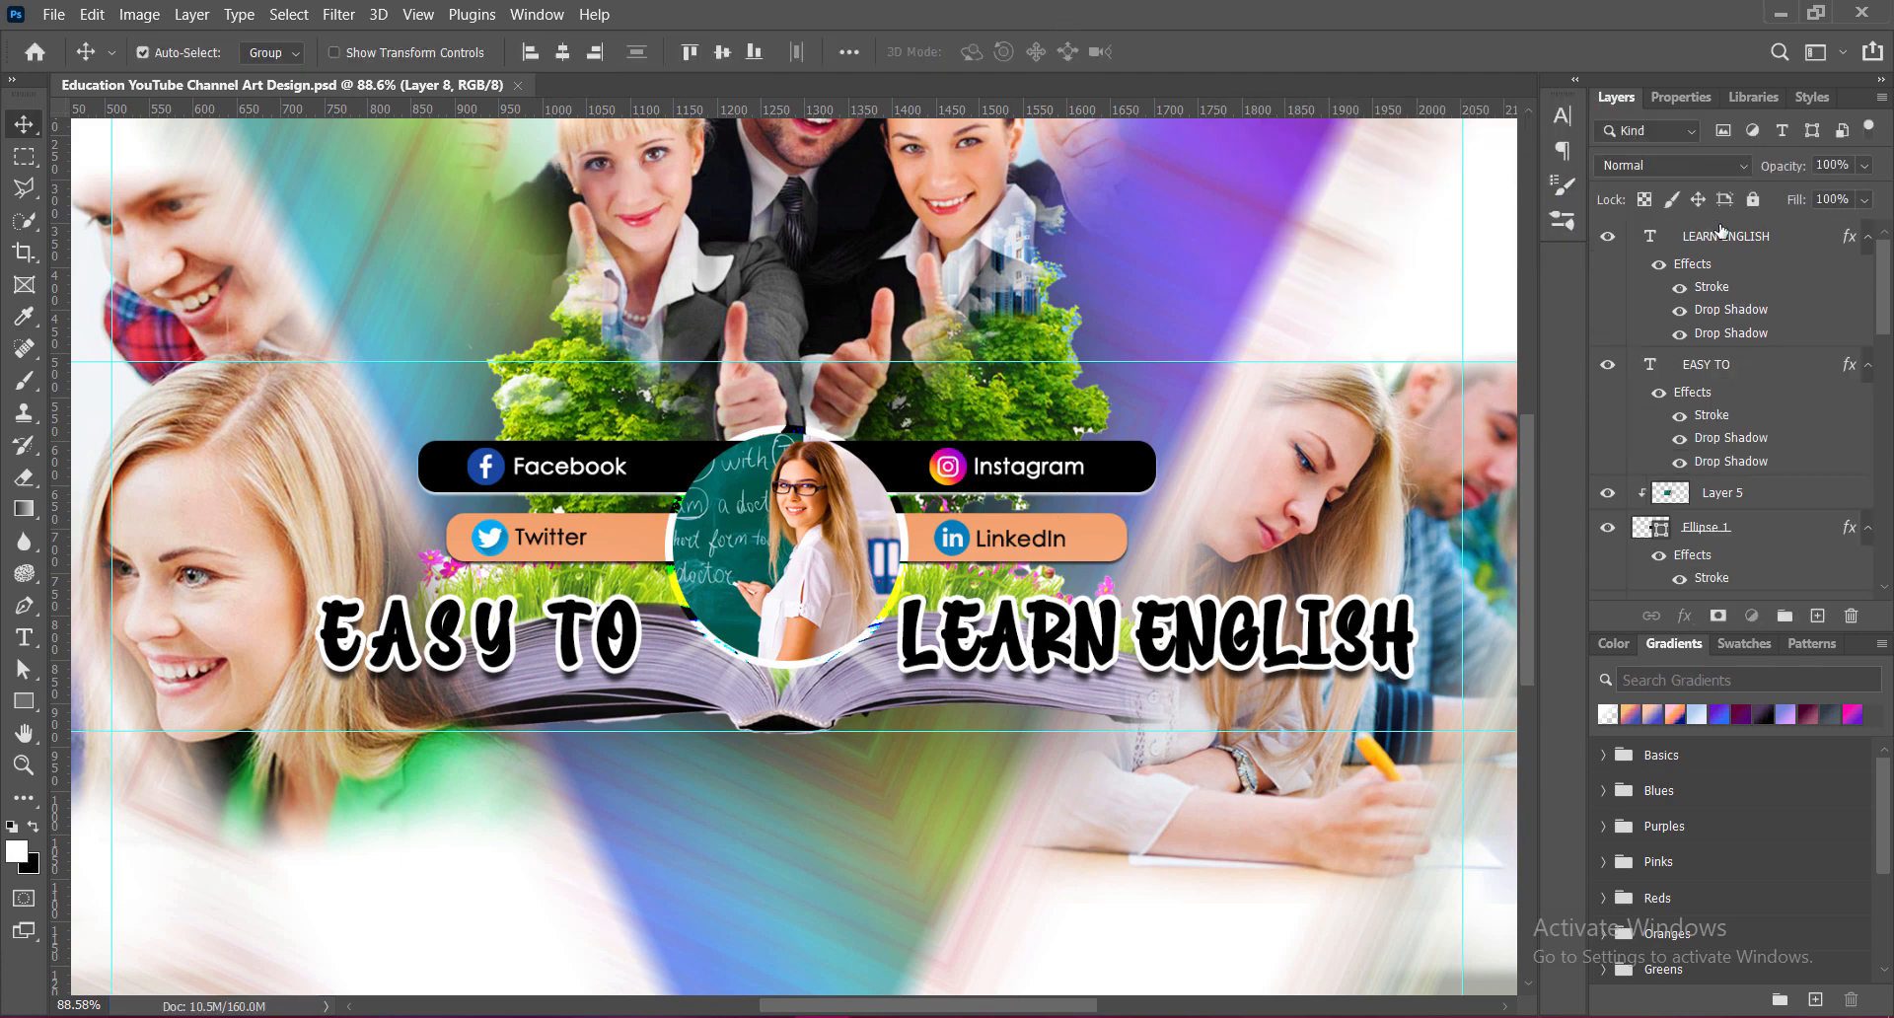
left_click(1722, 233)
left_click(1818, 616)
key("t")
left_click(789, 402)
left_click(356, 51)
left_click(353, 222)
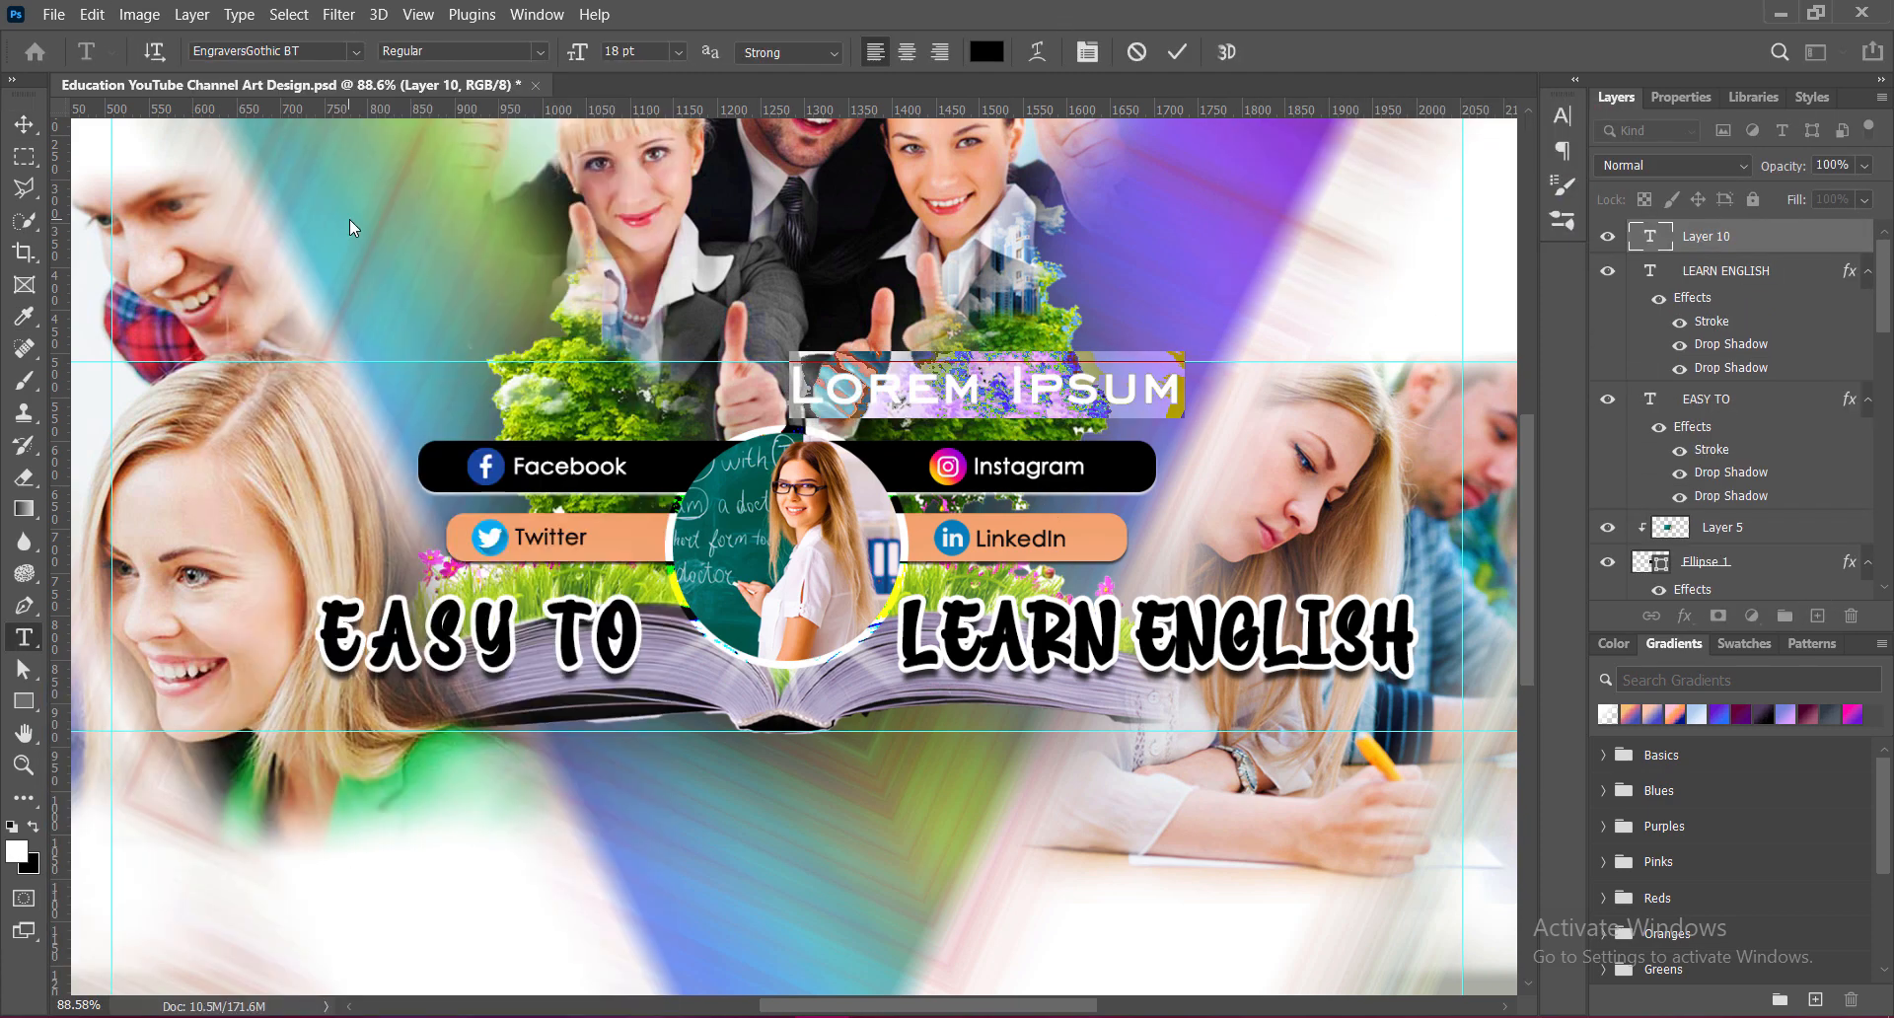
type("New Tutorials Almost Everyday, Sta")
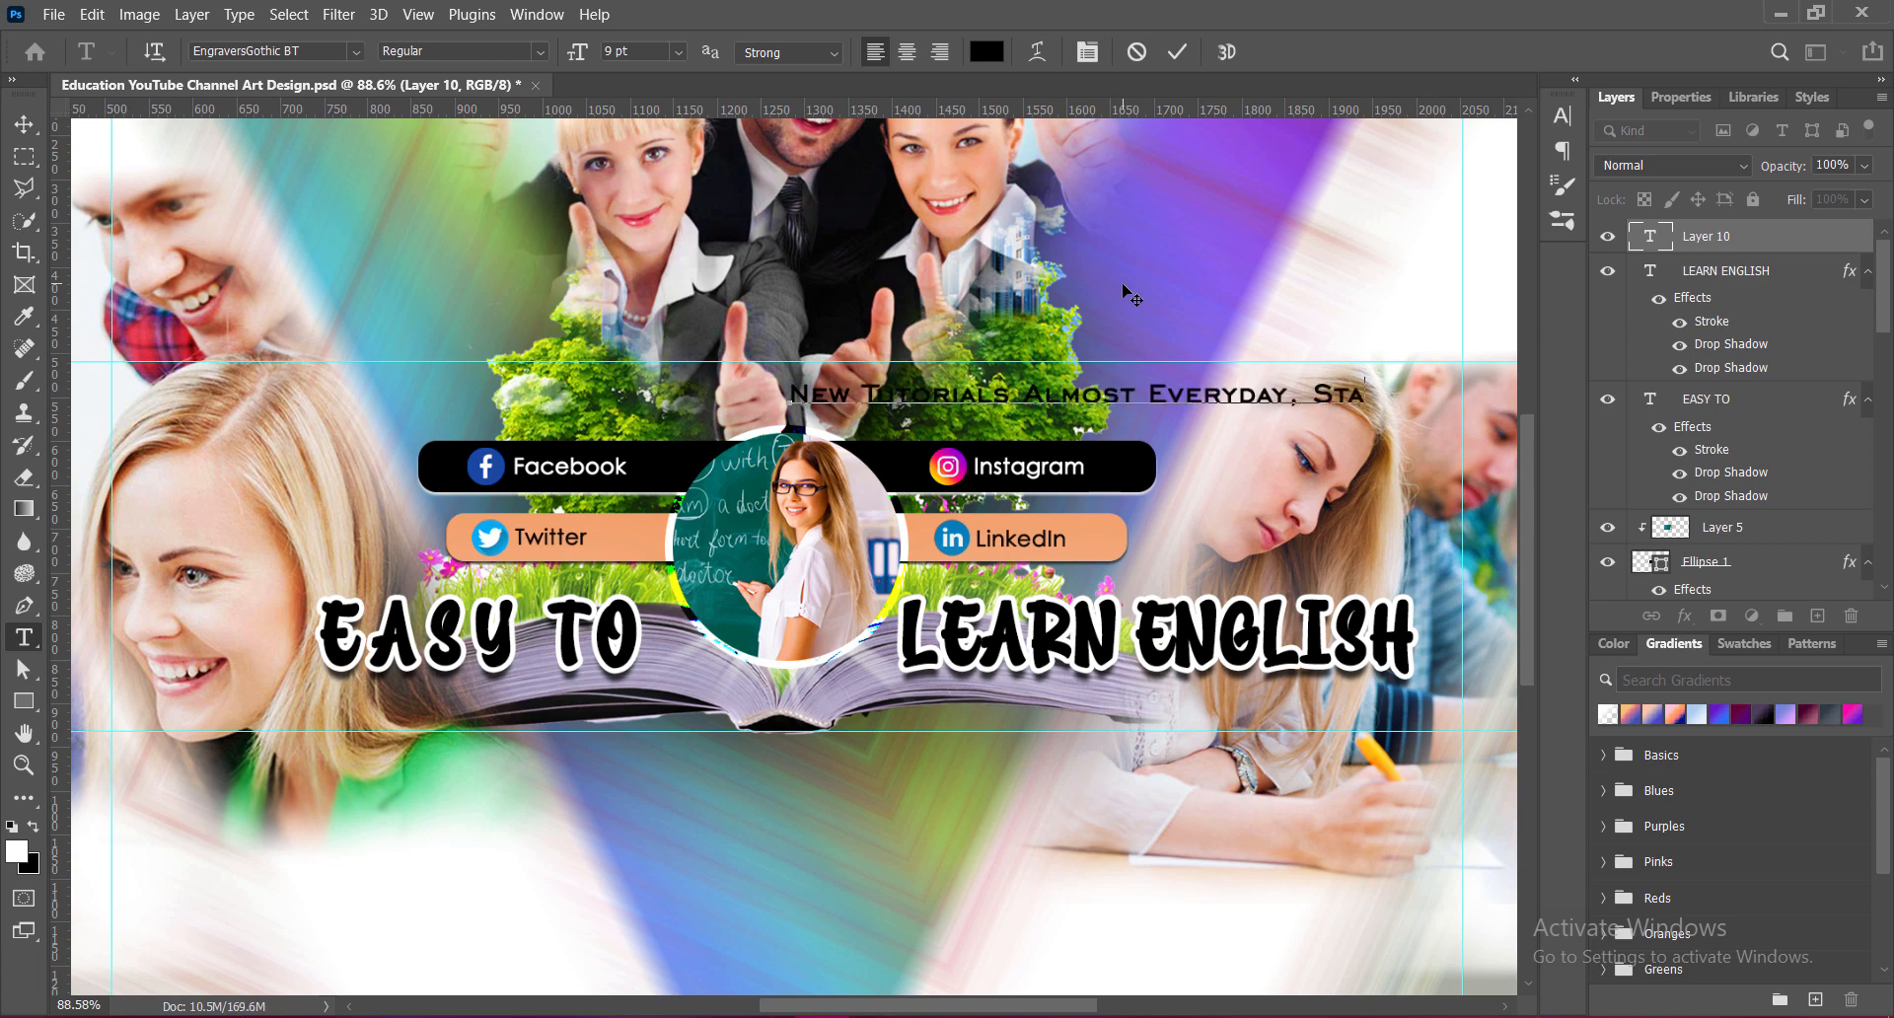
type("y Tuned")
Step: Centre-align the tagline text and colour it white (ffffff)
left_click(907, 51)
key("ctrl+a")
left_click(986, 51)
left_click(1234, 481)
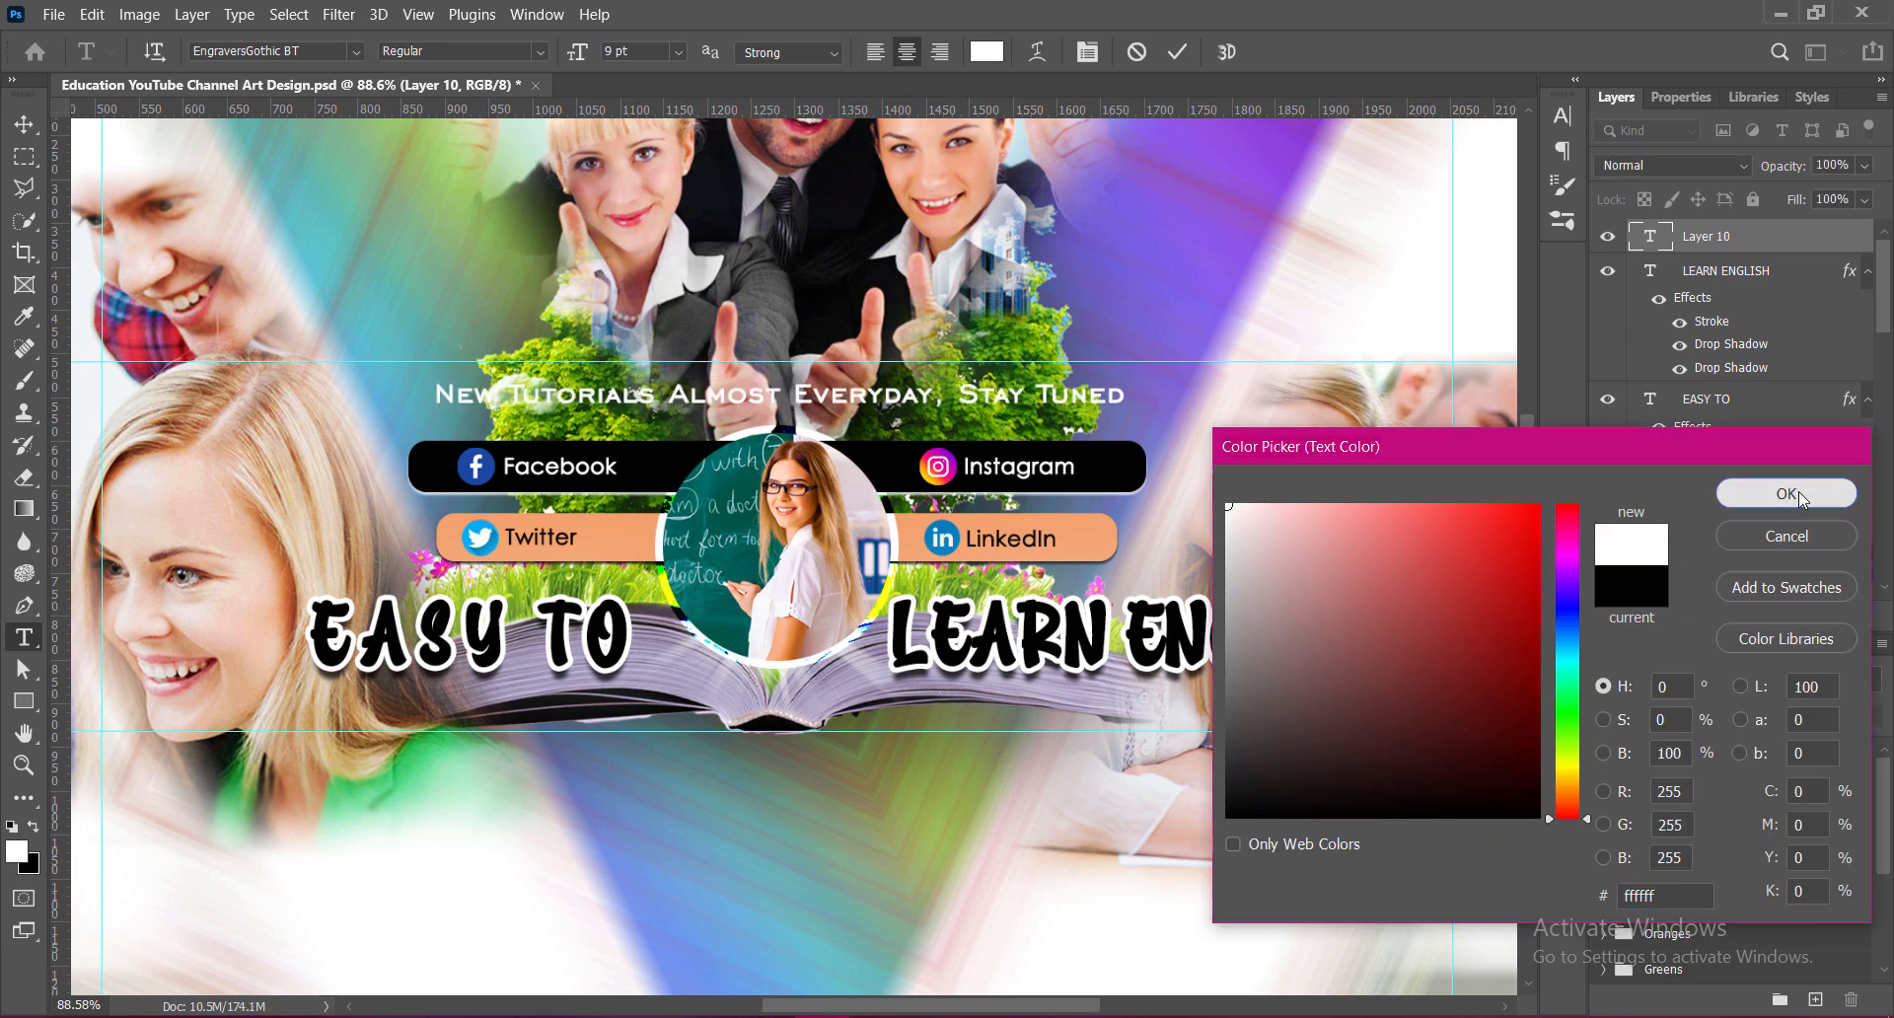
left_click(1786, 494)
left_click(1178, 51)
Step: Apply two Drop Shadows to the tagline, the second black with 100% opacity, distance 0 px, spread 9% and size 40 px
left_click(1684, 616)
left_click(1678, 710)
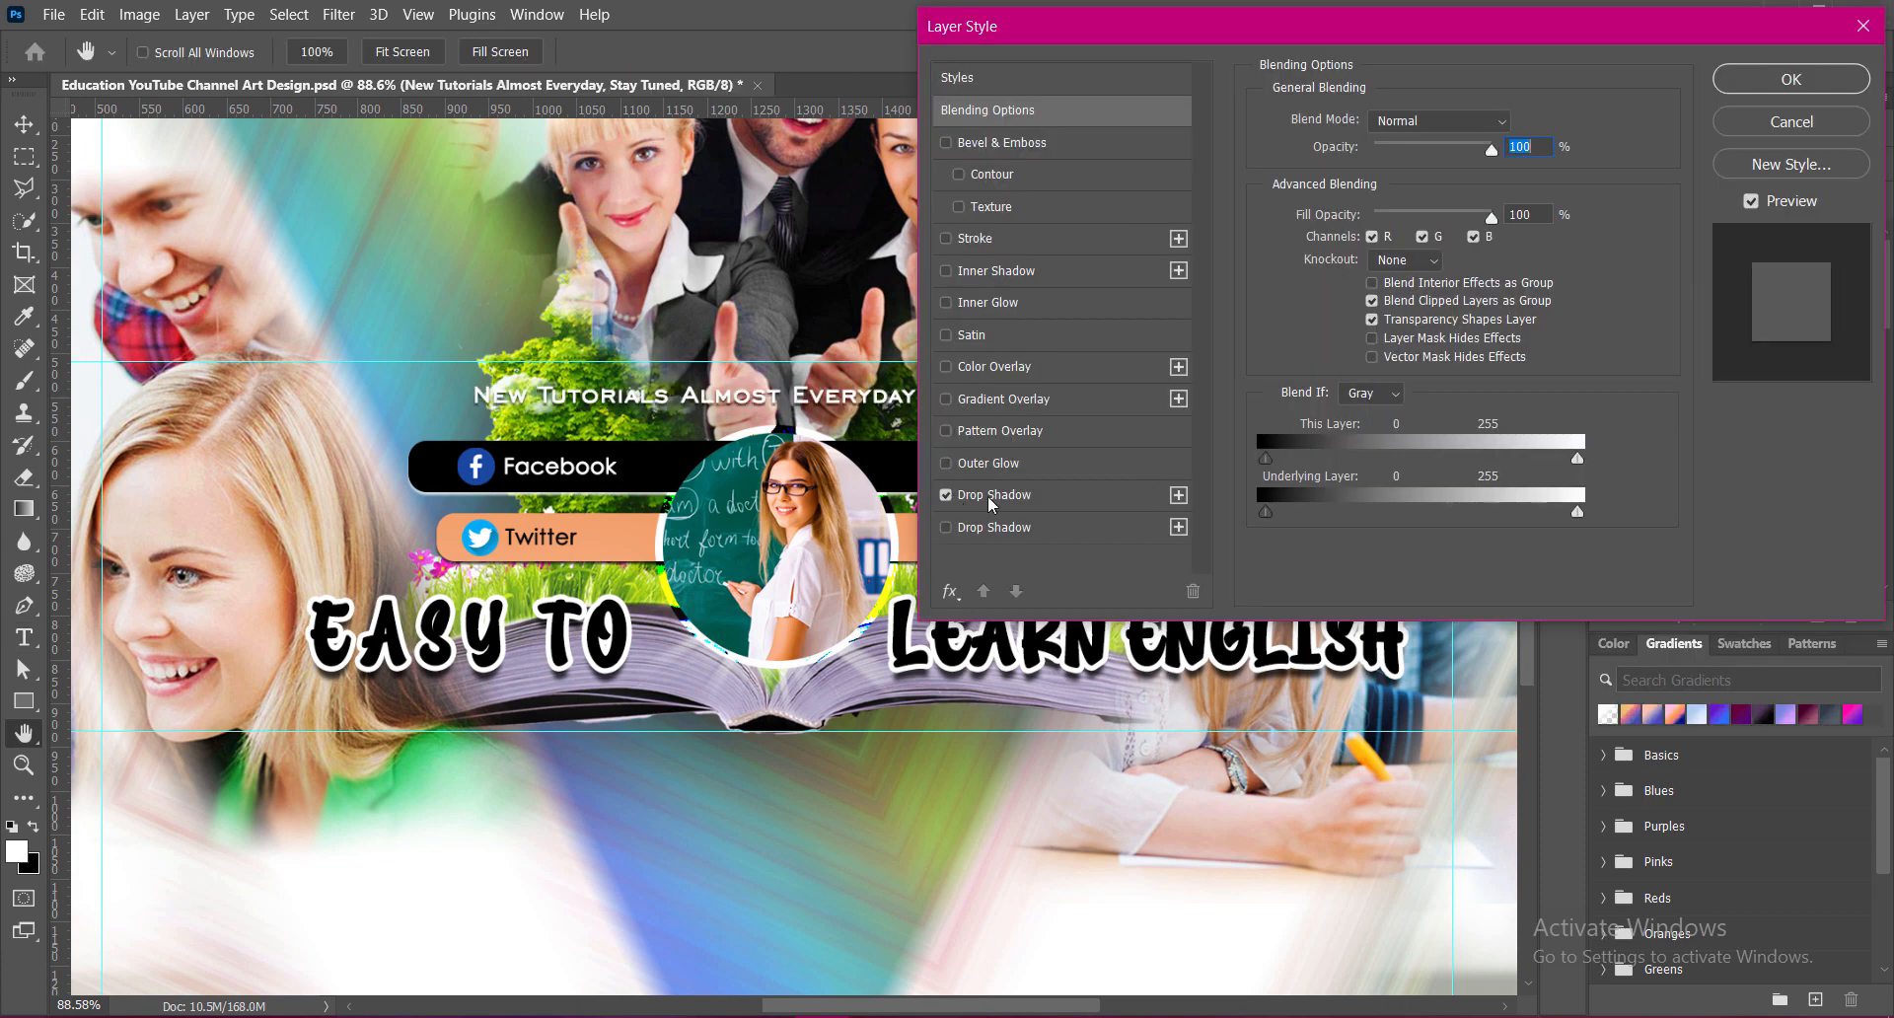
mouse_move(1359, 261)
left_mouse_down()
mouse_move(1379, 295)
mouse_move(1363, 261)
left_mouse_up()
left_click(1003, 528)
left_click(1515, 123)
left_click(1232, 801)
left_click(1780, 494)
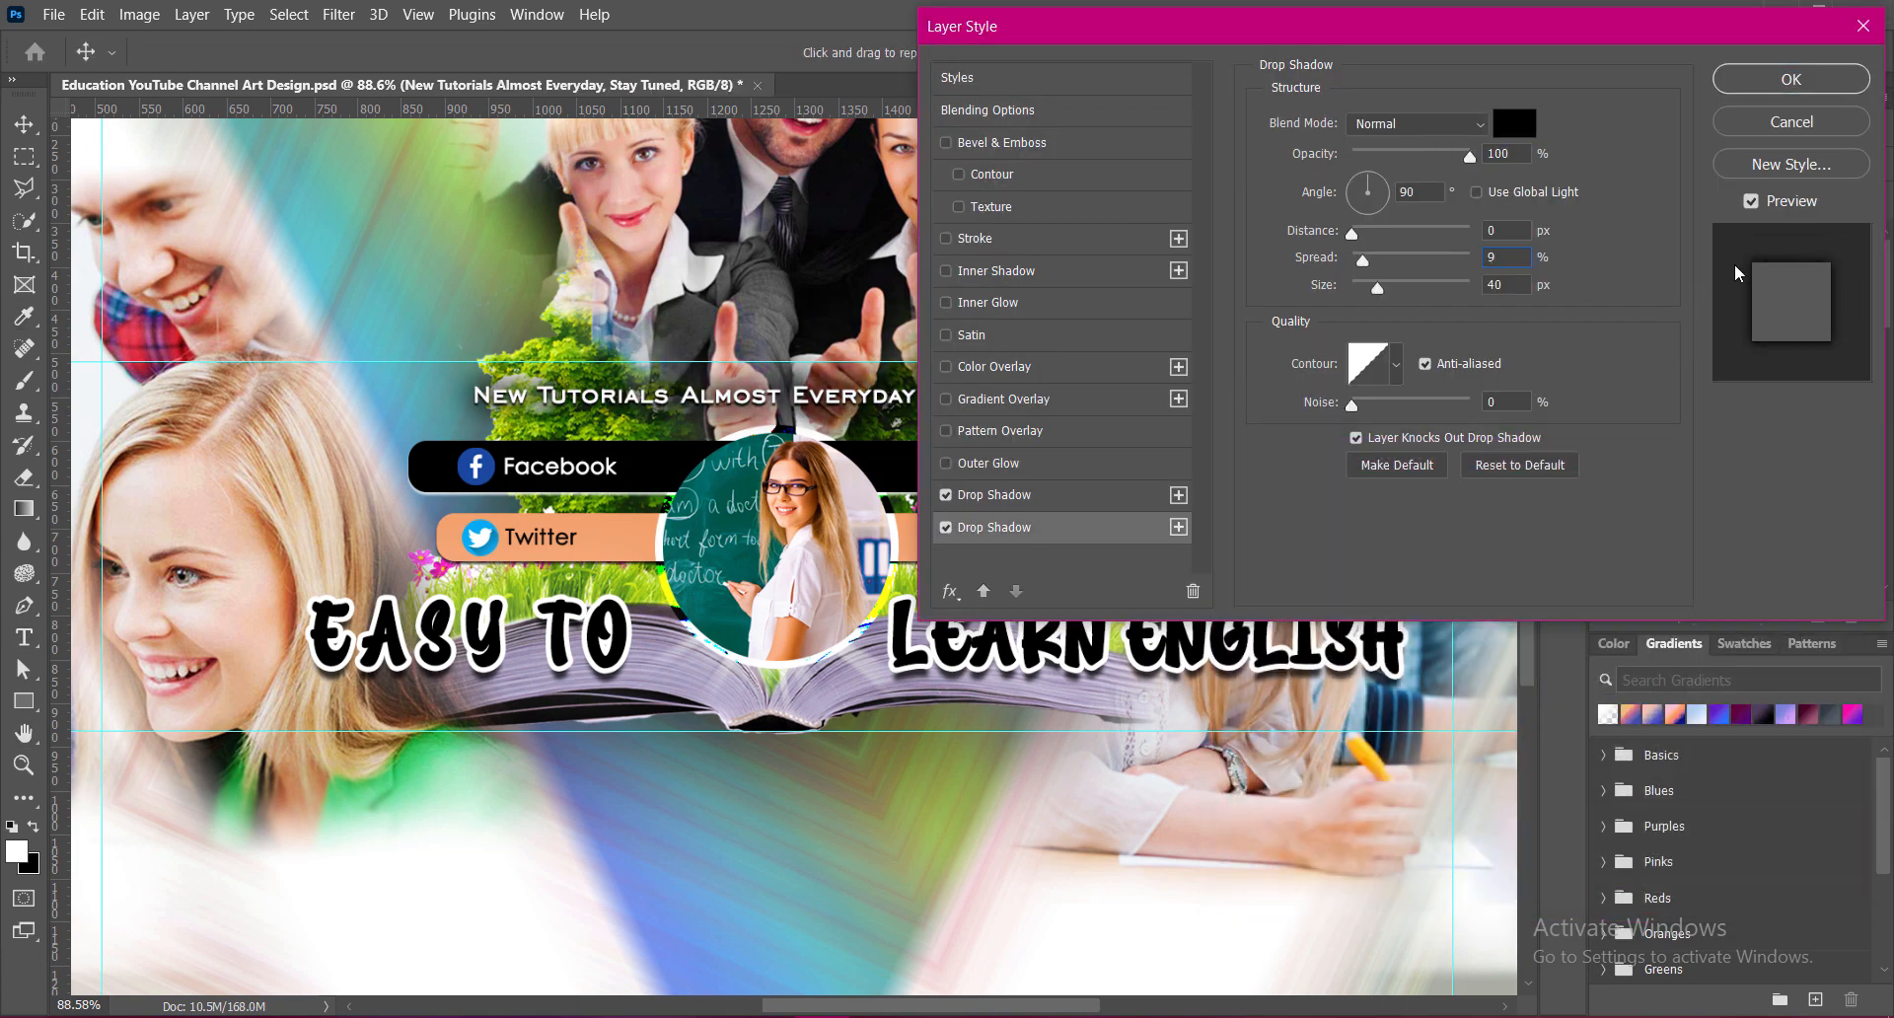
left_click(1764, 83)
Step: Reposition the tagline so it is centred above the black bar
key("ctrl+t")
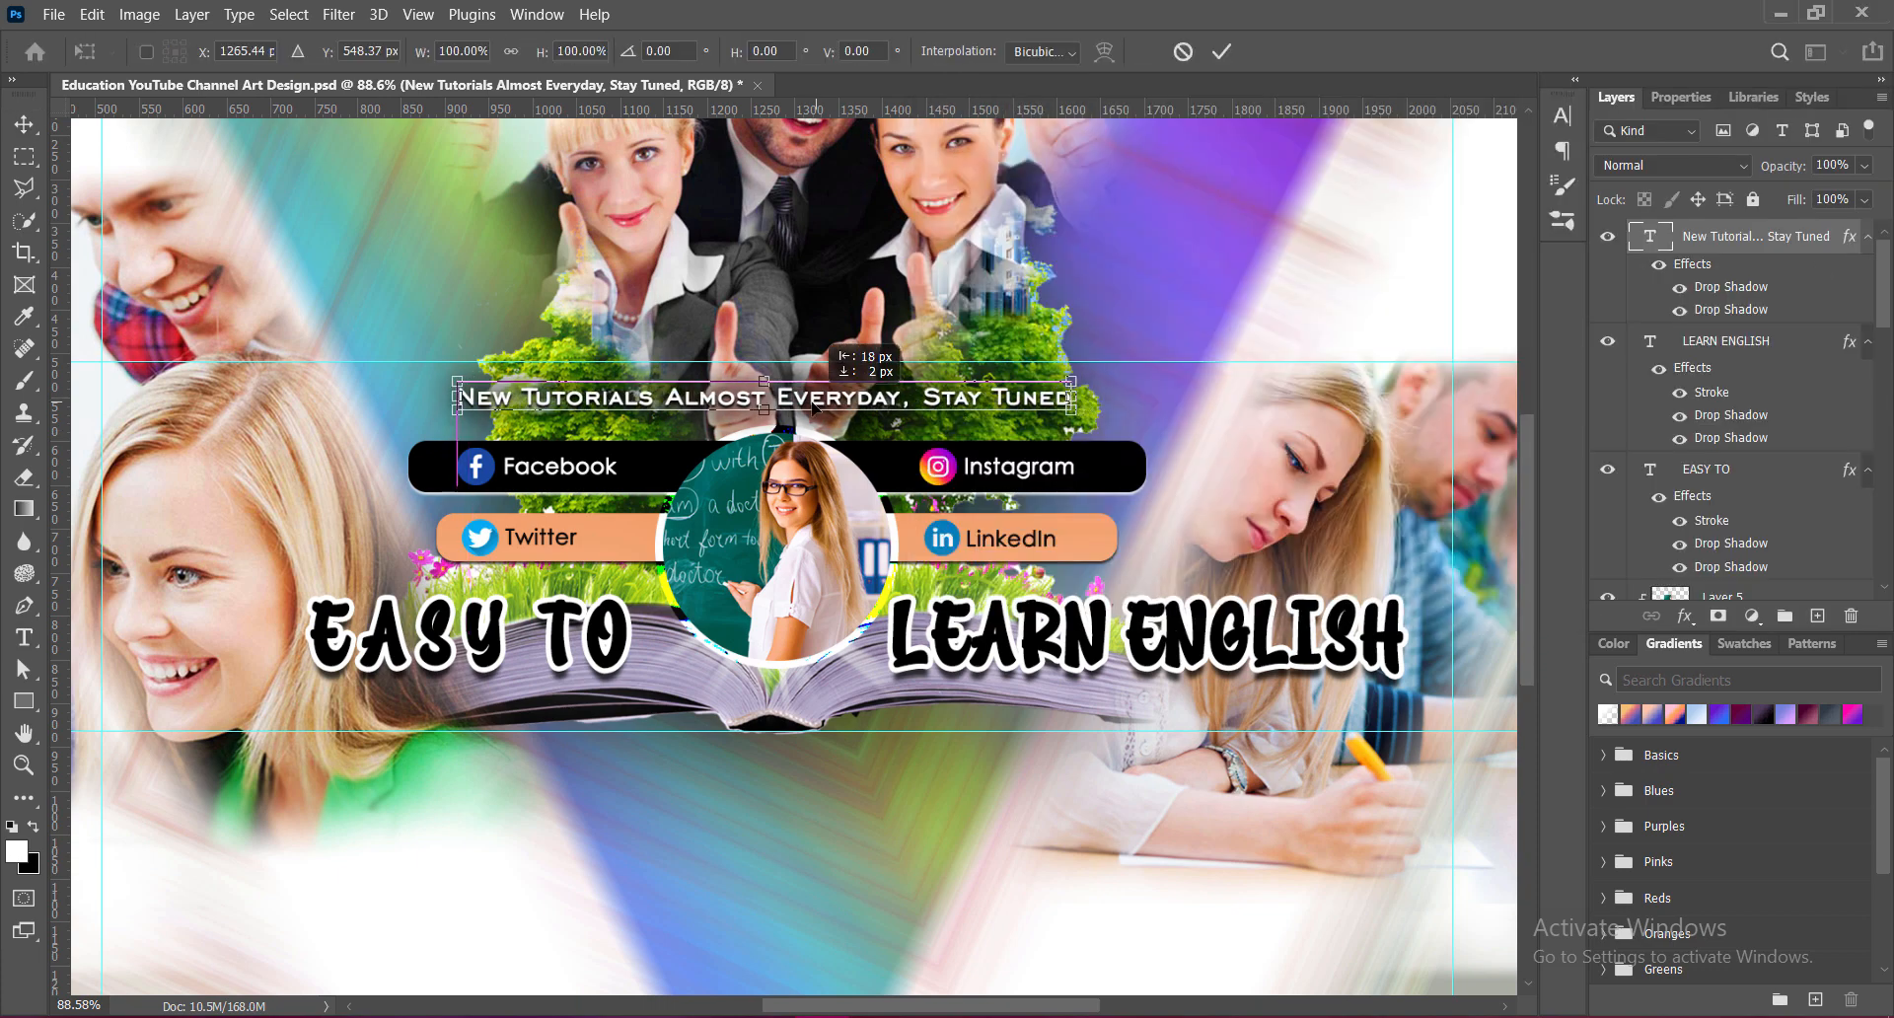
left_click_drag(828, 408, 824, 399)
key("Return")
scroll(1140, 636, "left", 2)
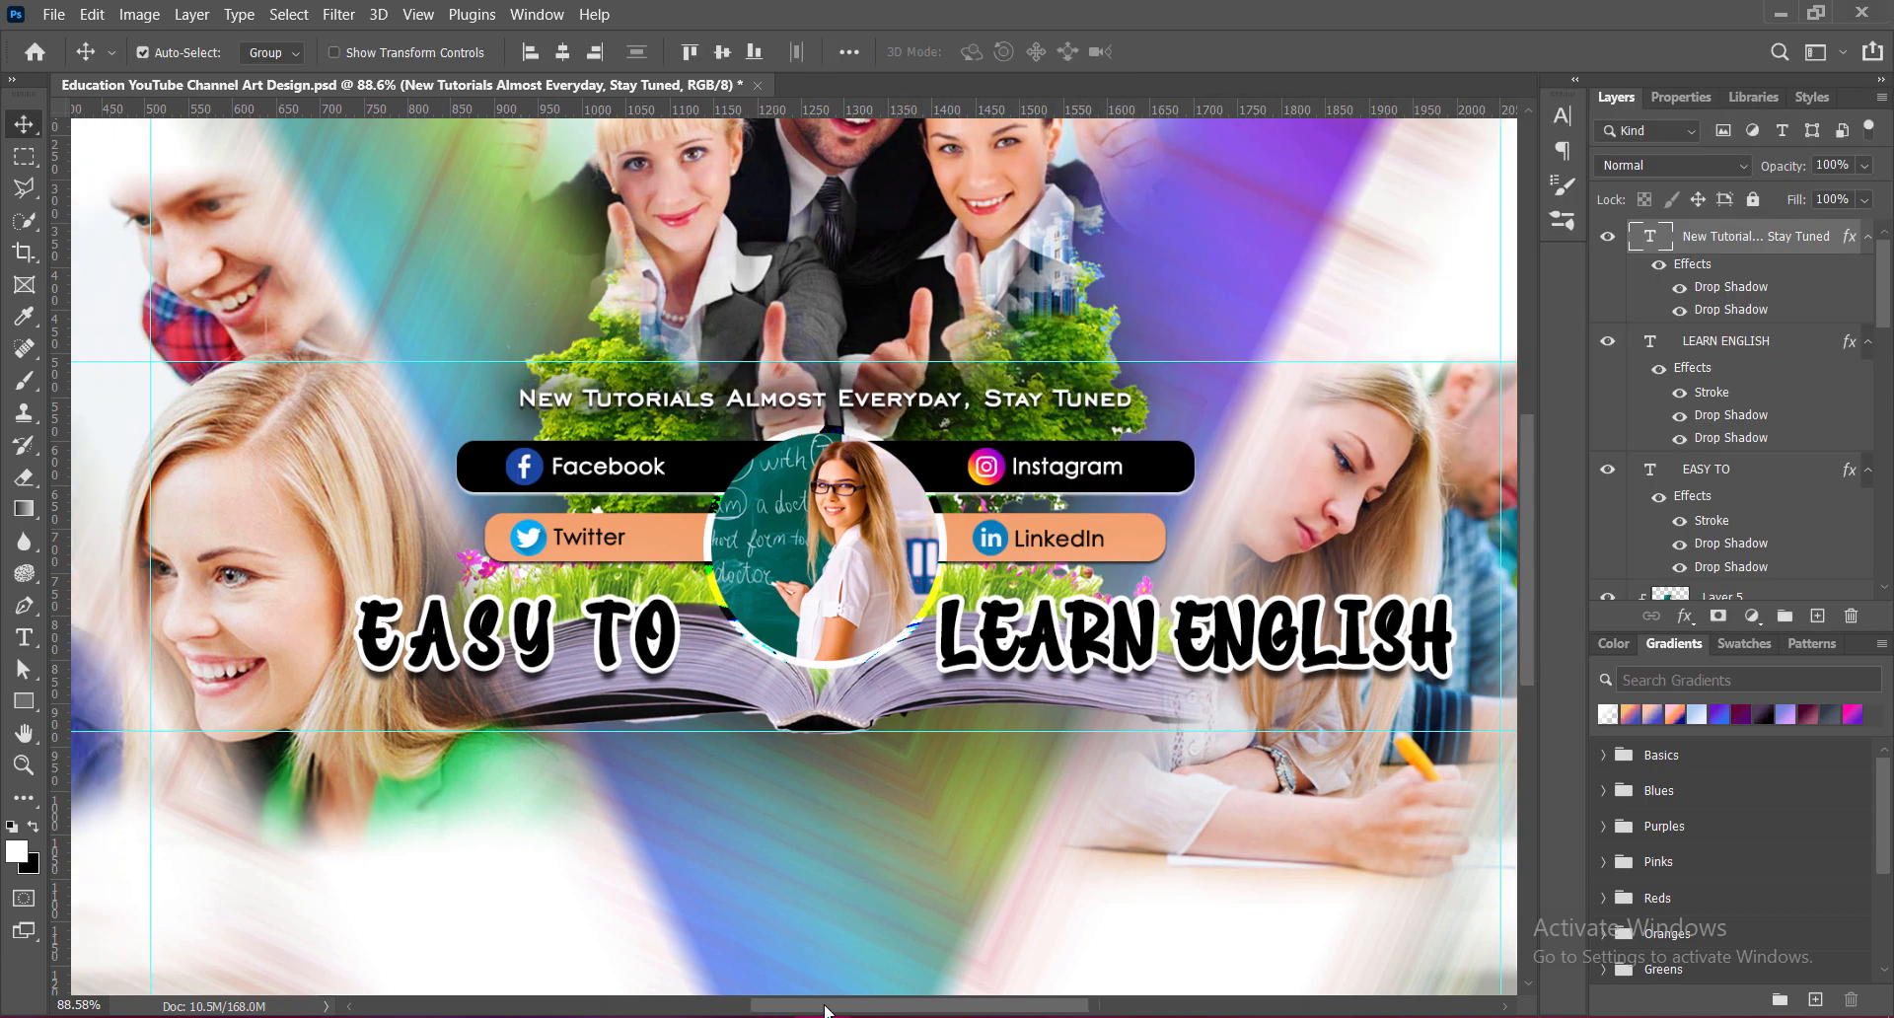
Step: Duplicate the tagline below the headline, over the open book, and replace the copy's text with Never Forget To Subscribe
left_click_drag(1140, 636, 1125, 944)
key("t")
left_click(849, 707)
key("ctrl+a")
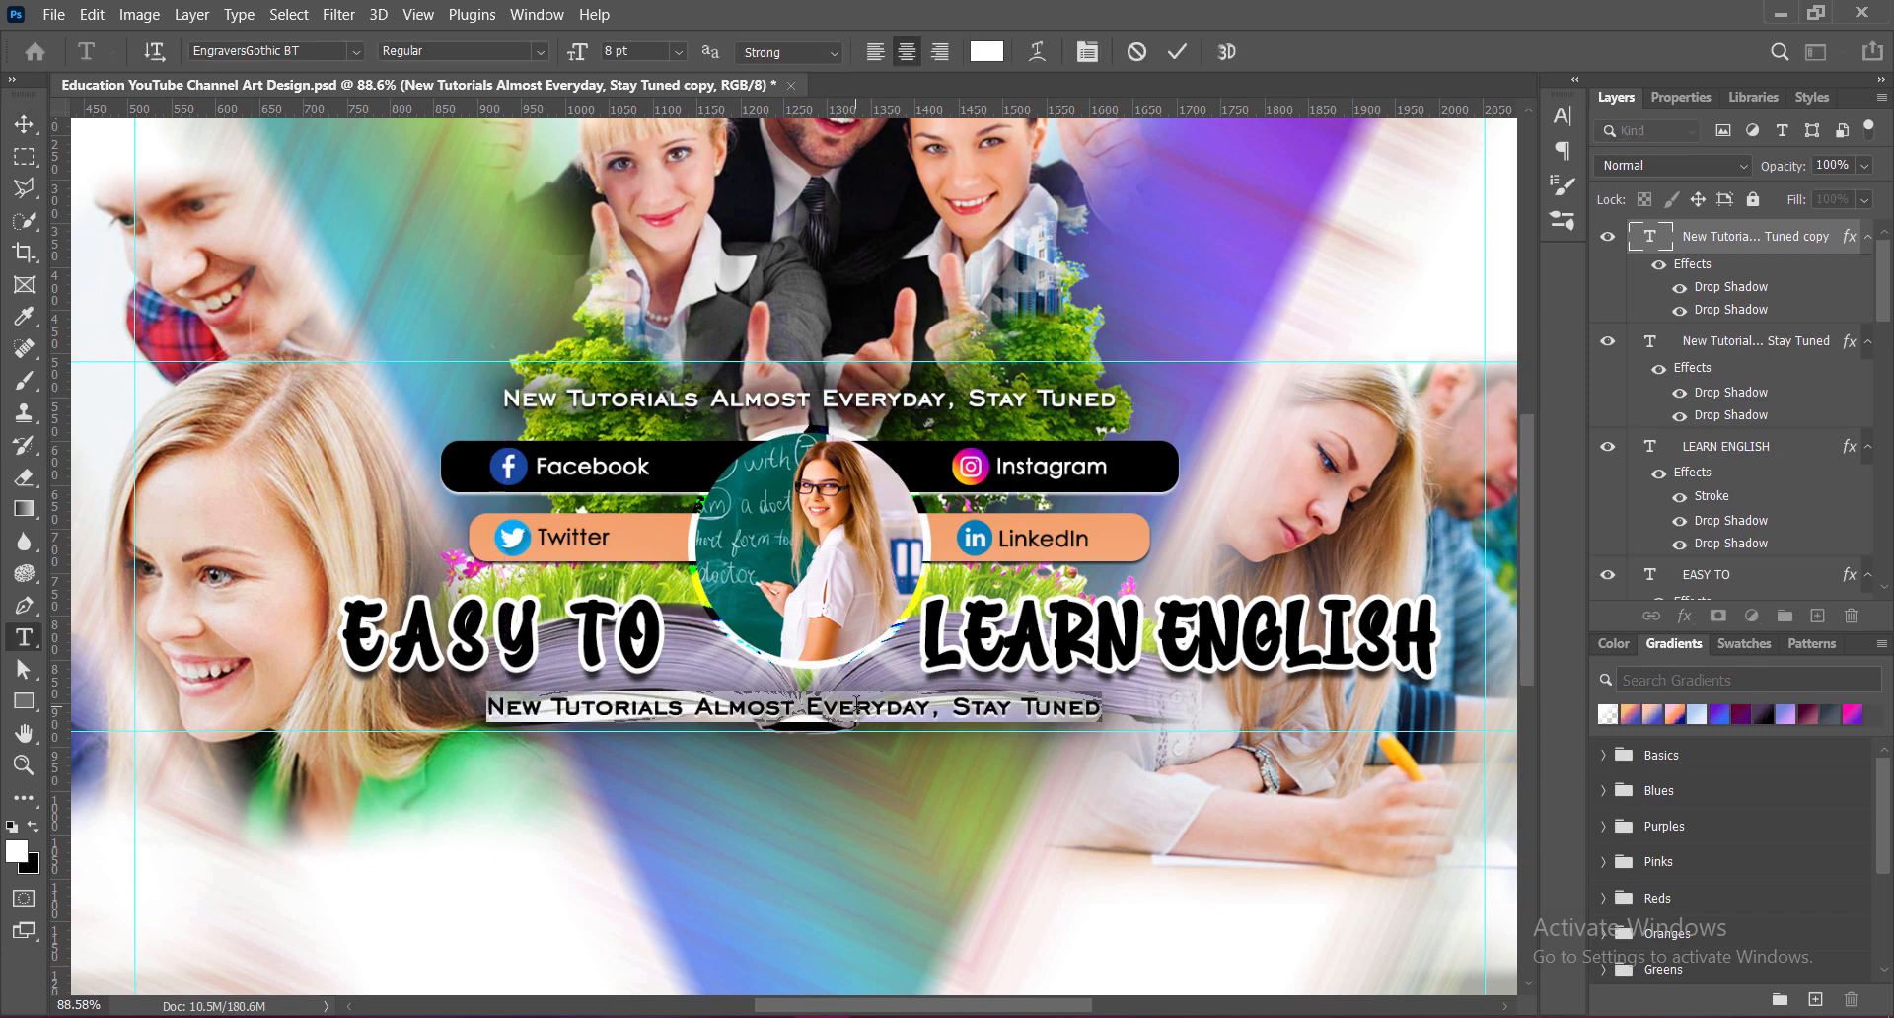
type("Never Forget To Subscribe")
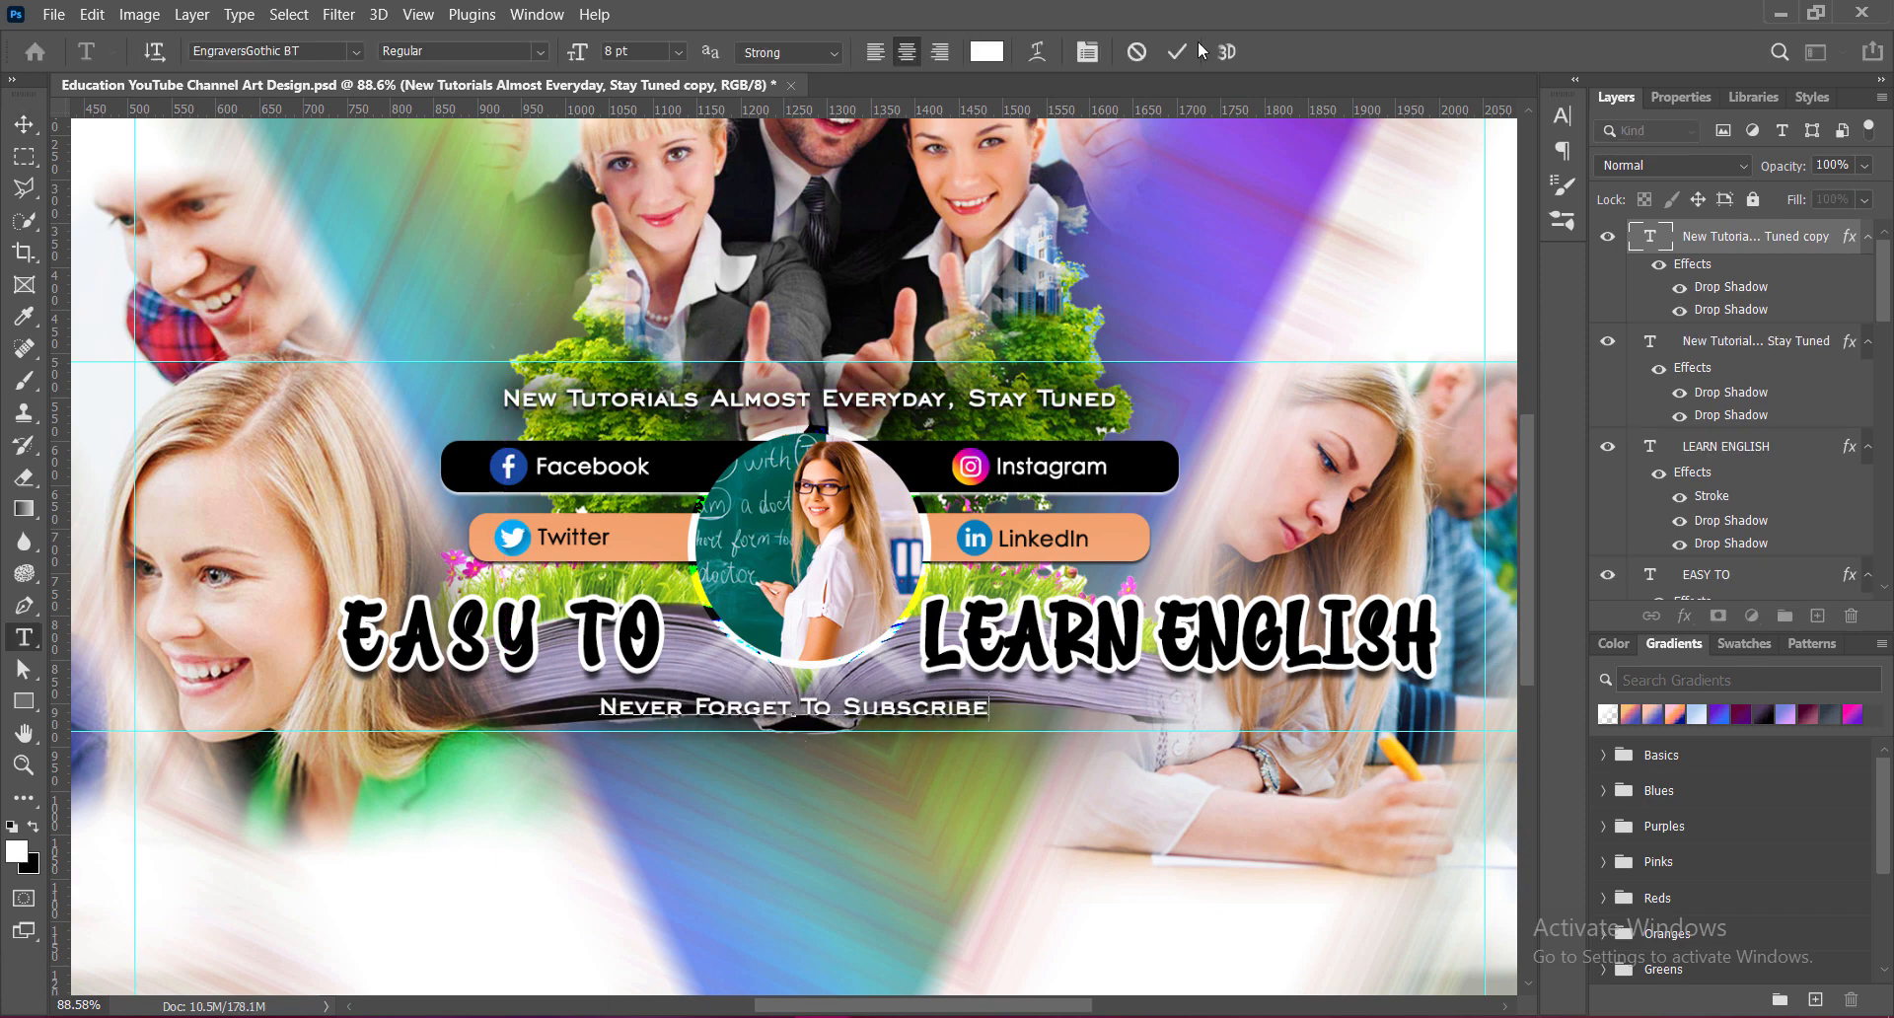
left_click(1176, 51)
Step: Colour the Never Forget To Subscribe text black and give its second Drop Shadow a white colour and 21% spread
double_click(1654, 237)
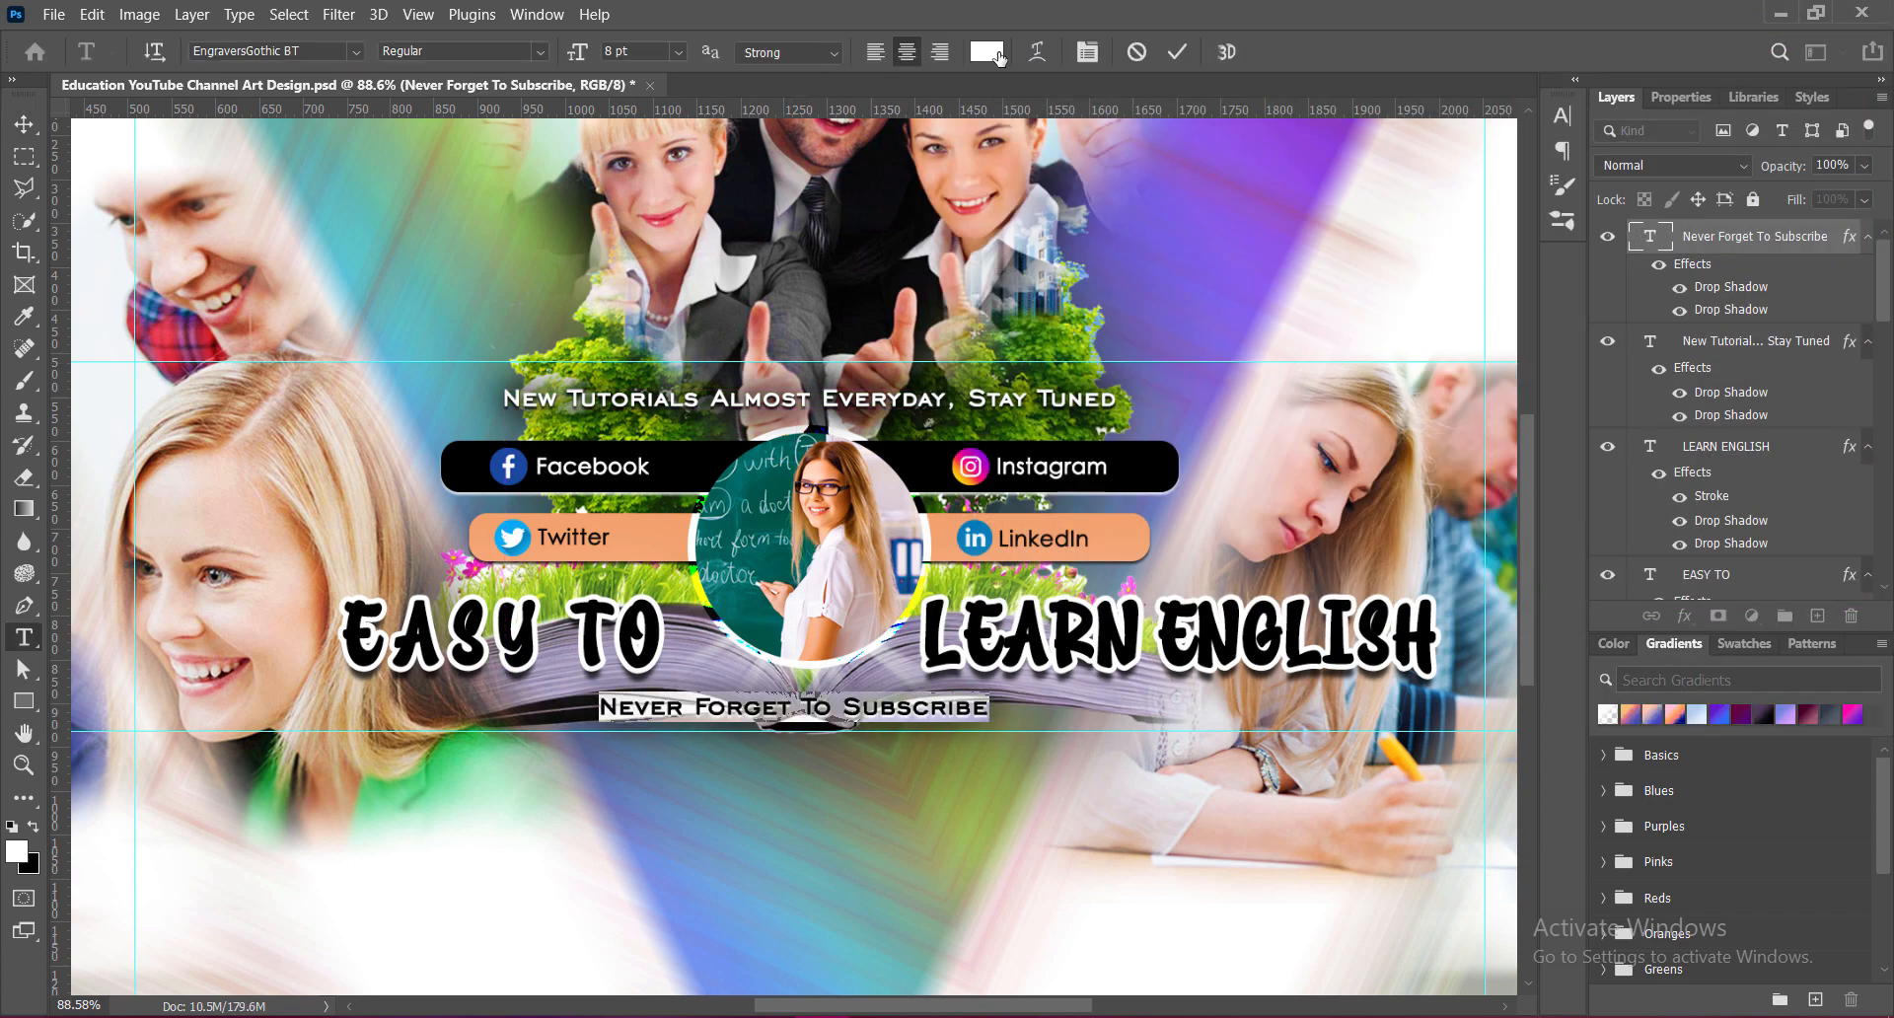
left_click(1095, 527)
left_click(1514, 124)
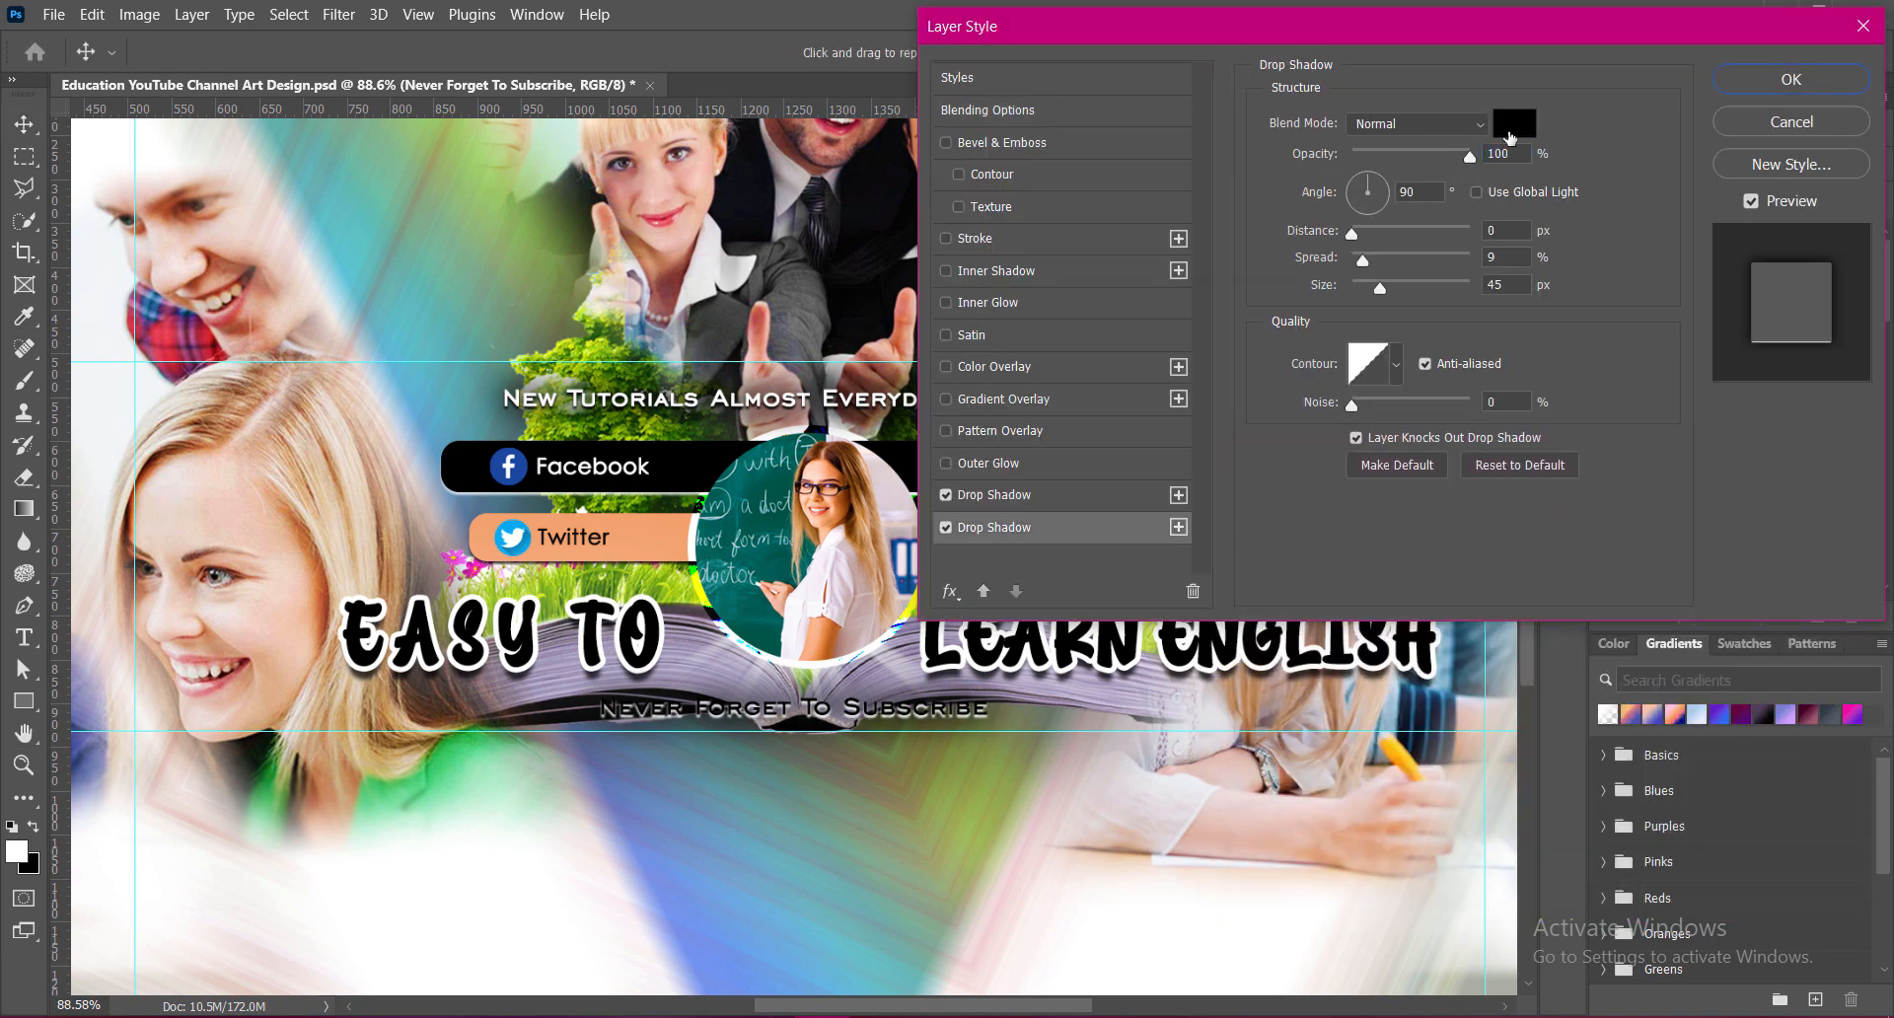
left_click(1729, 509)
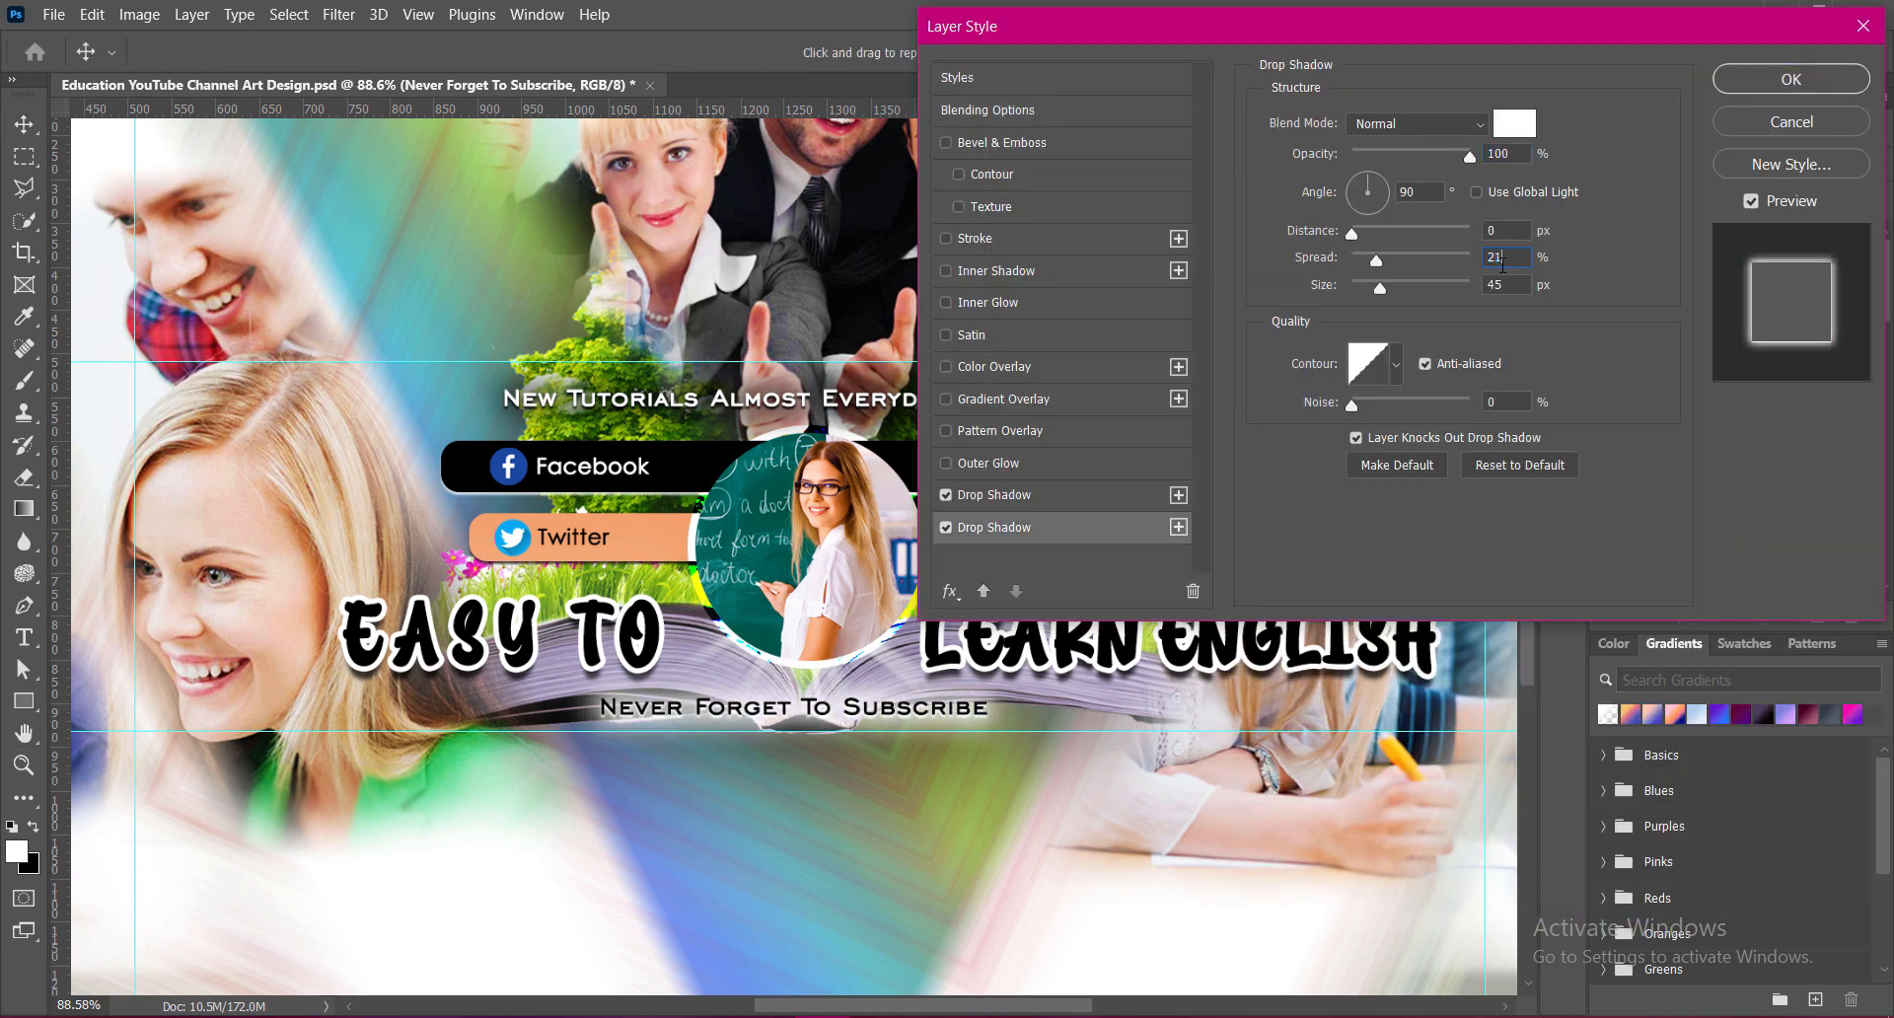
key("Return")
Step: Reposition the Never Forget To Subscribe line so it is centred below the circular photo
left_click_drag(987, 716, 1002, 710)
key("Down")
key("Down")
key("Down")
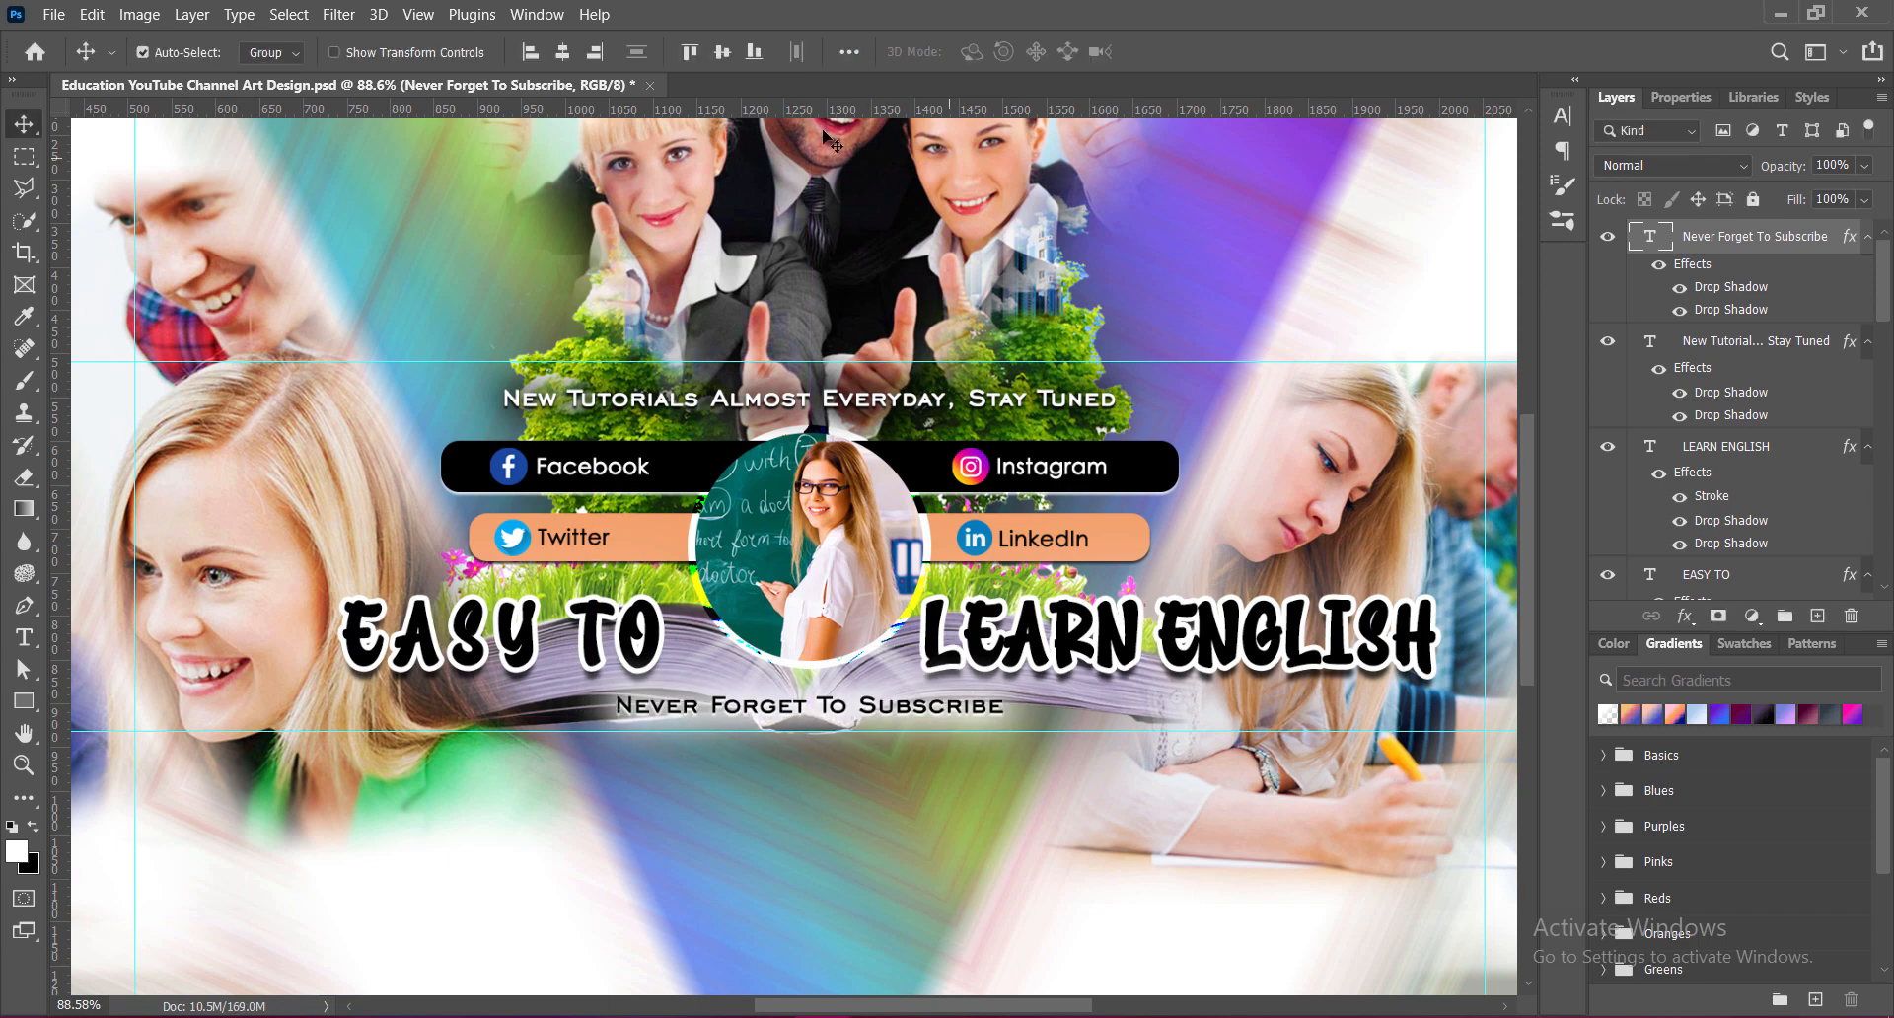
Step: Scale the photo clipped in the circle to about 100.9%, nudge it so it fills the circle, and save the document
left_click(924, 580)
key("ctrl+t")
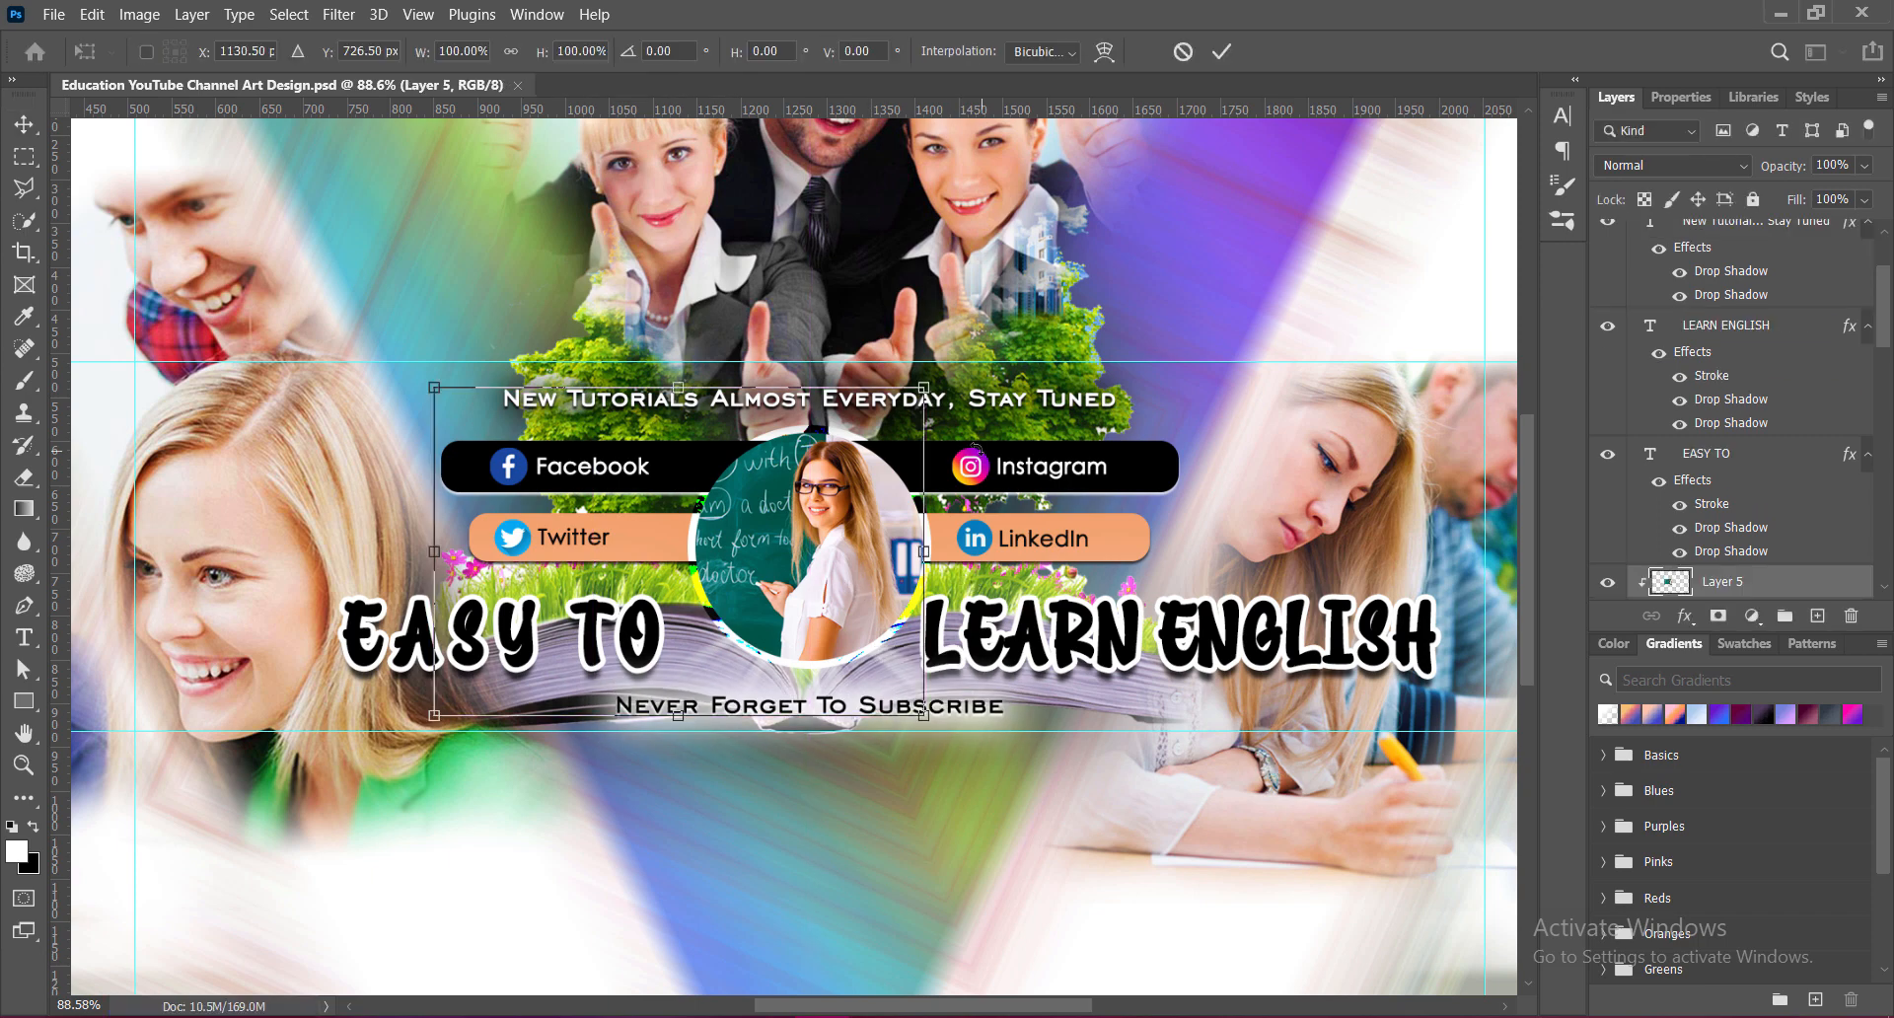
left_click_drag(923, 387, 926, 384)
key("Left")
key("Left")
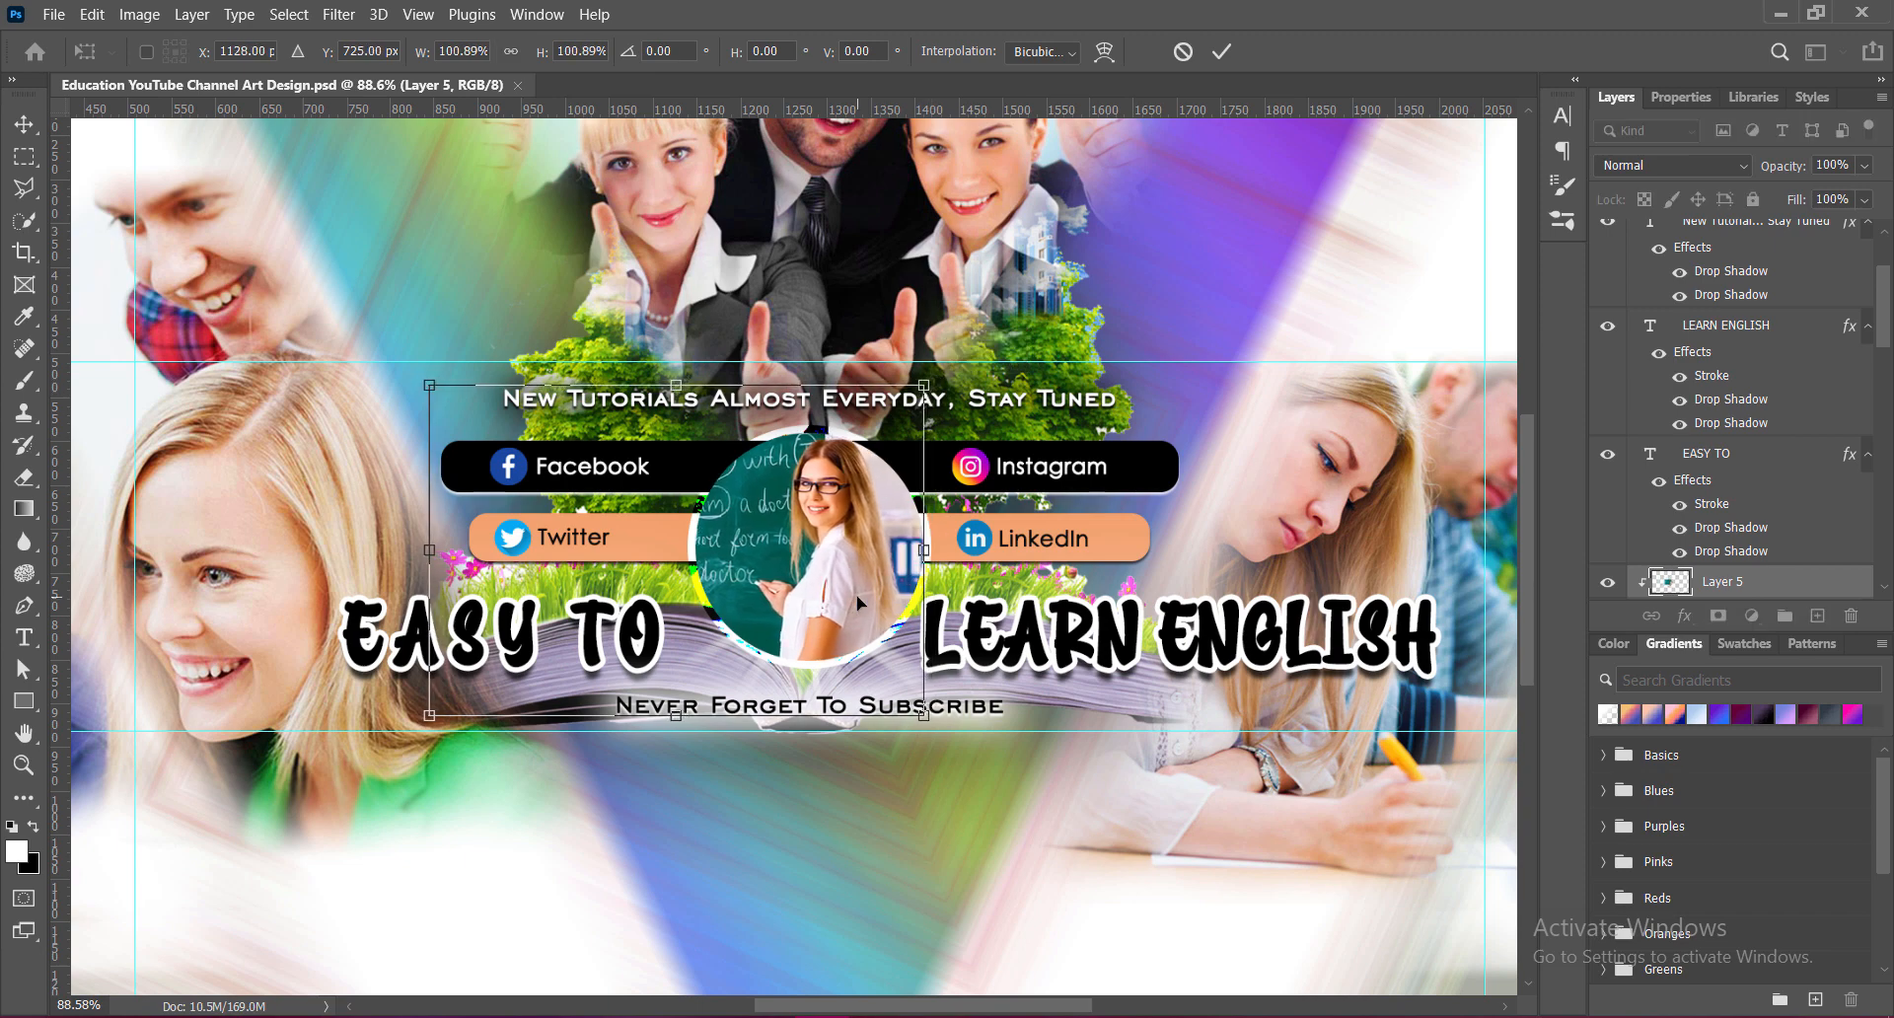
key("Down")
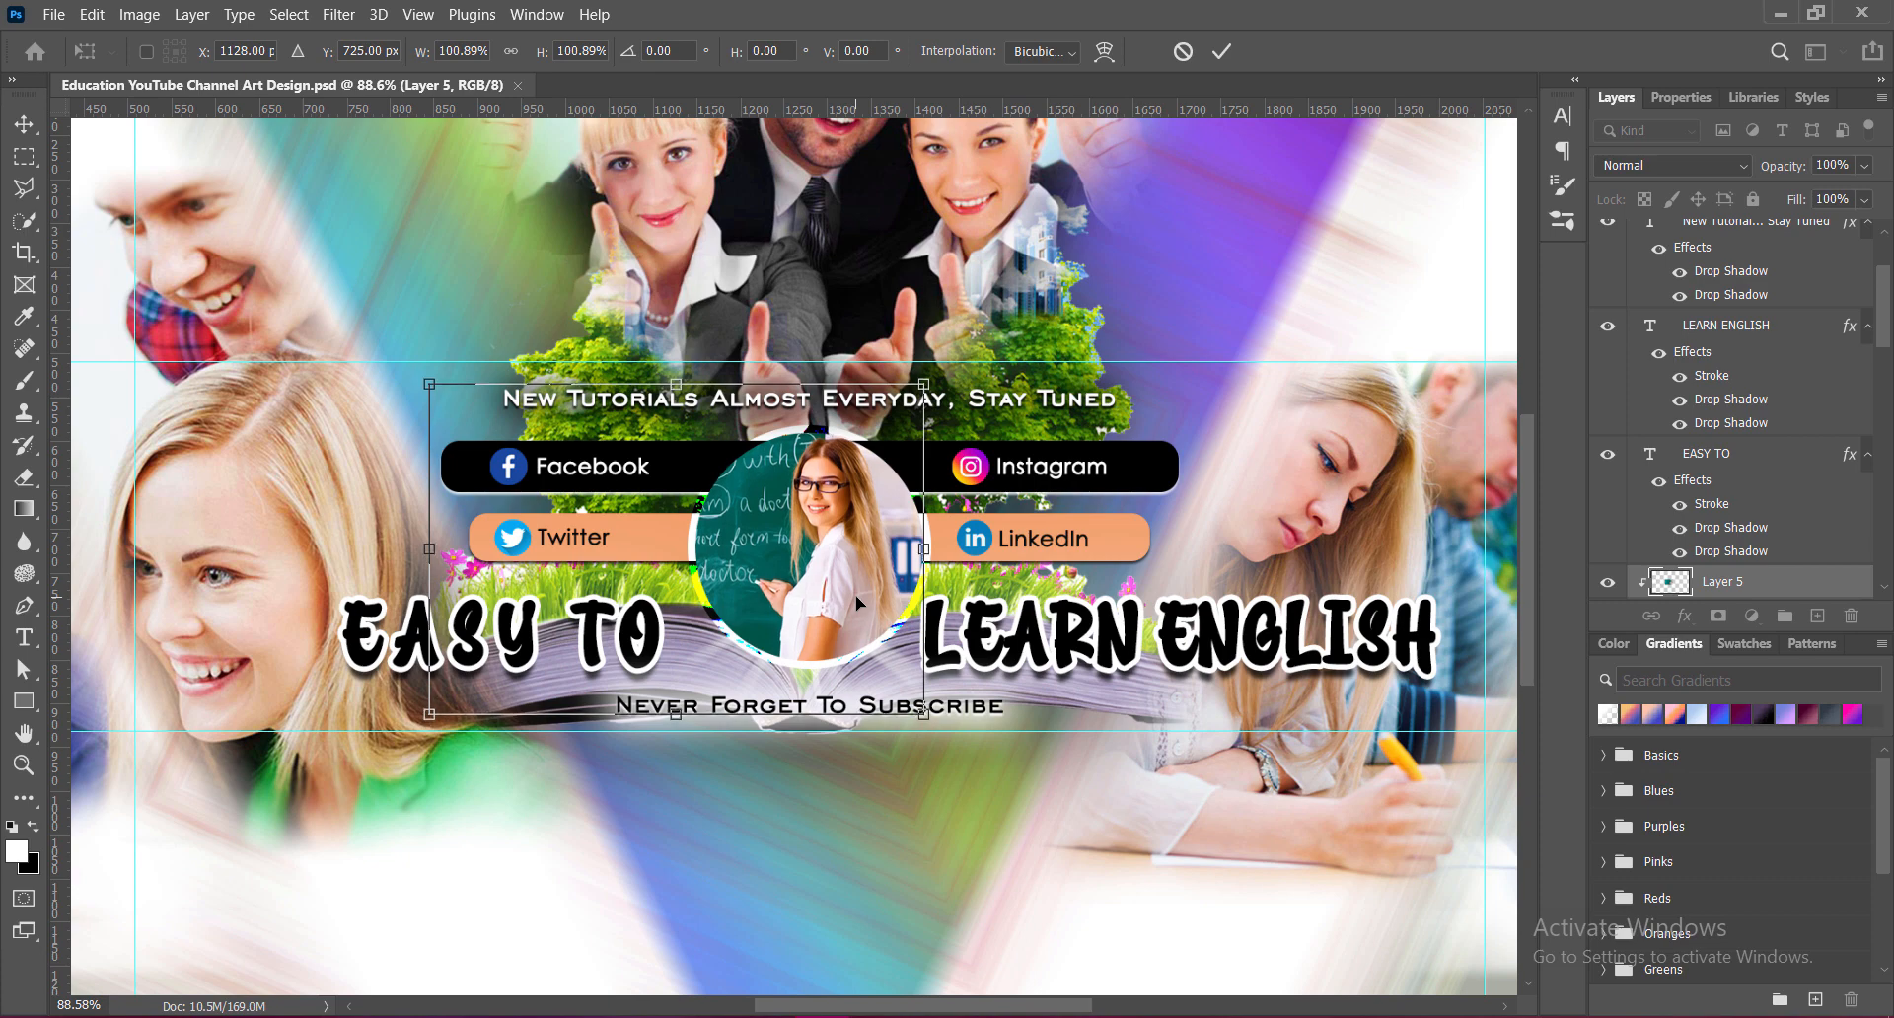
key("Return")
key("ctrl+s")
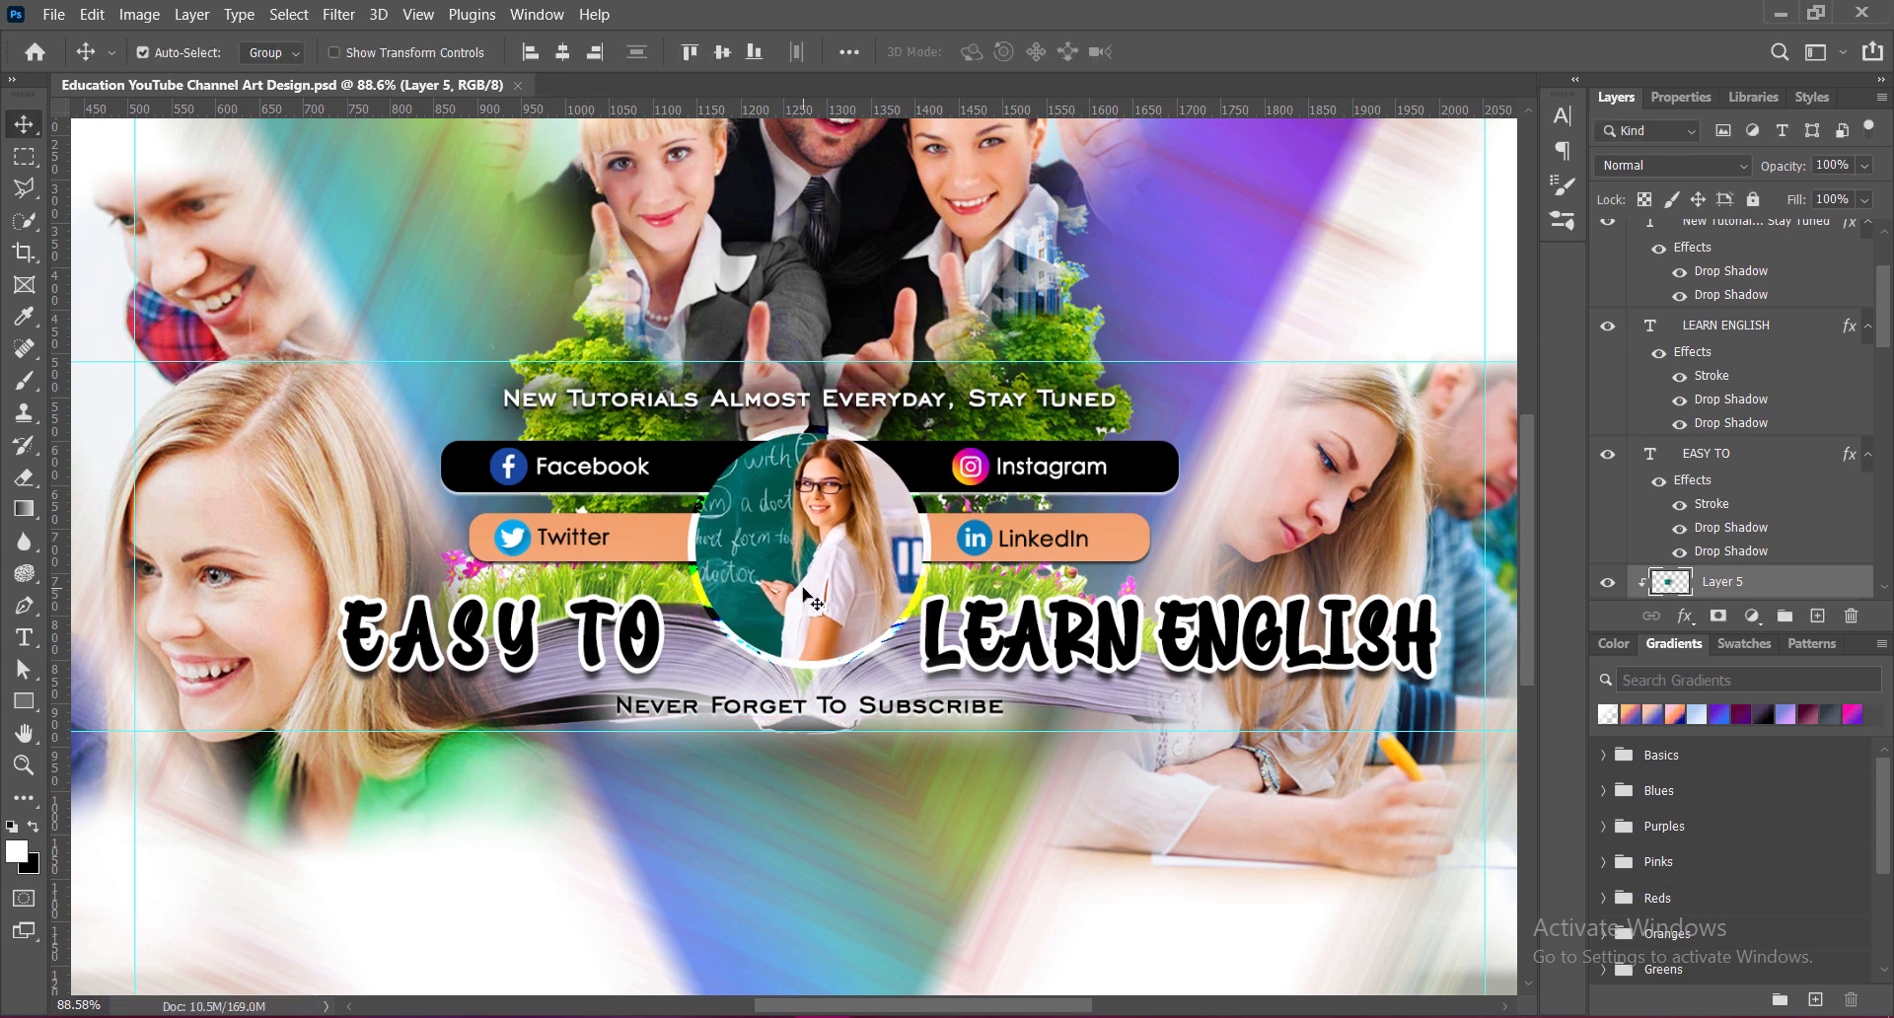
scroll(819, 607, "down", 4)
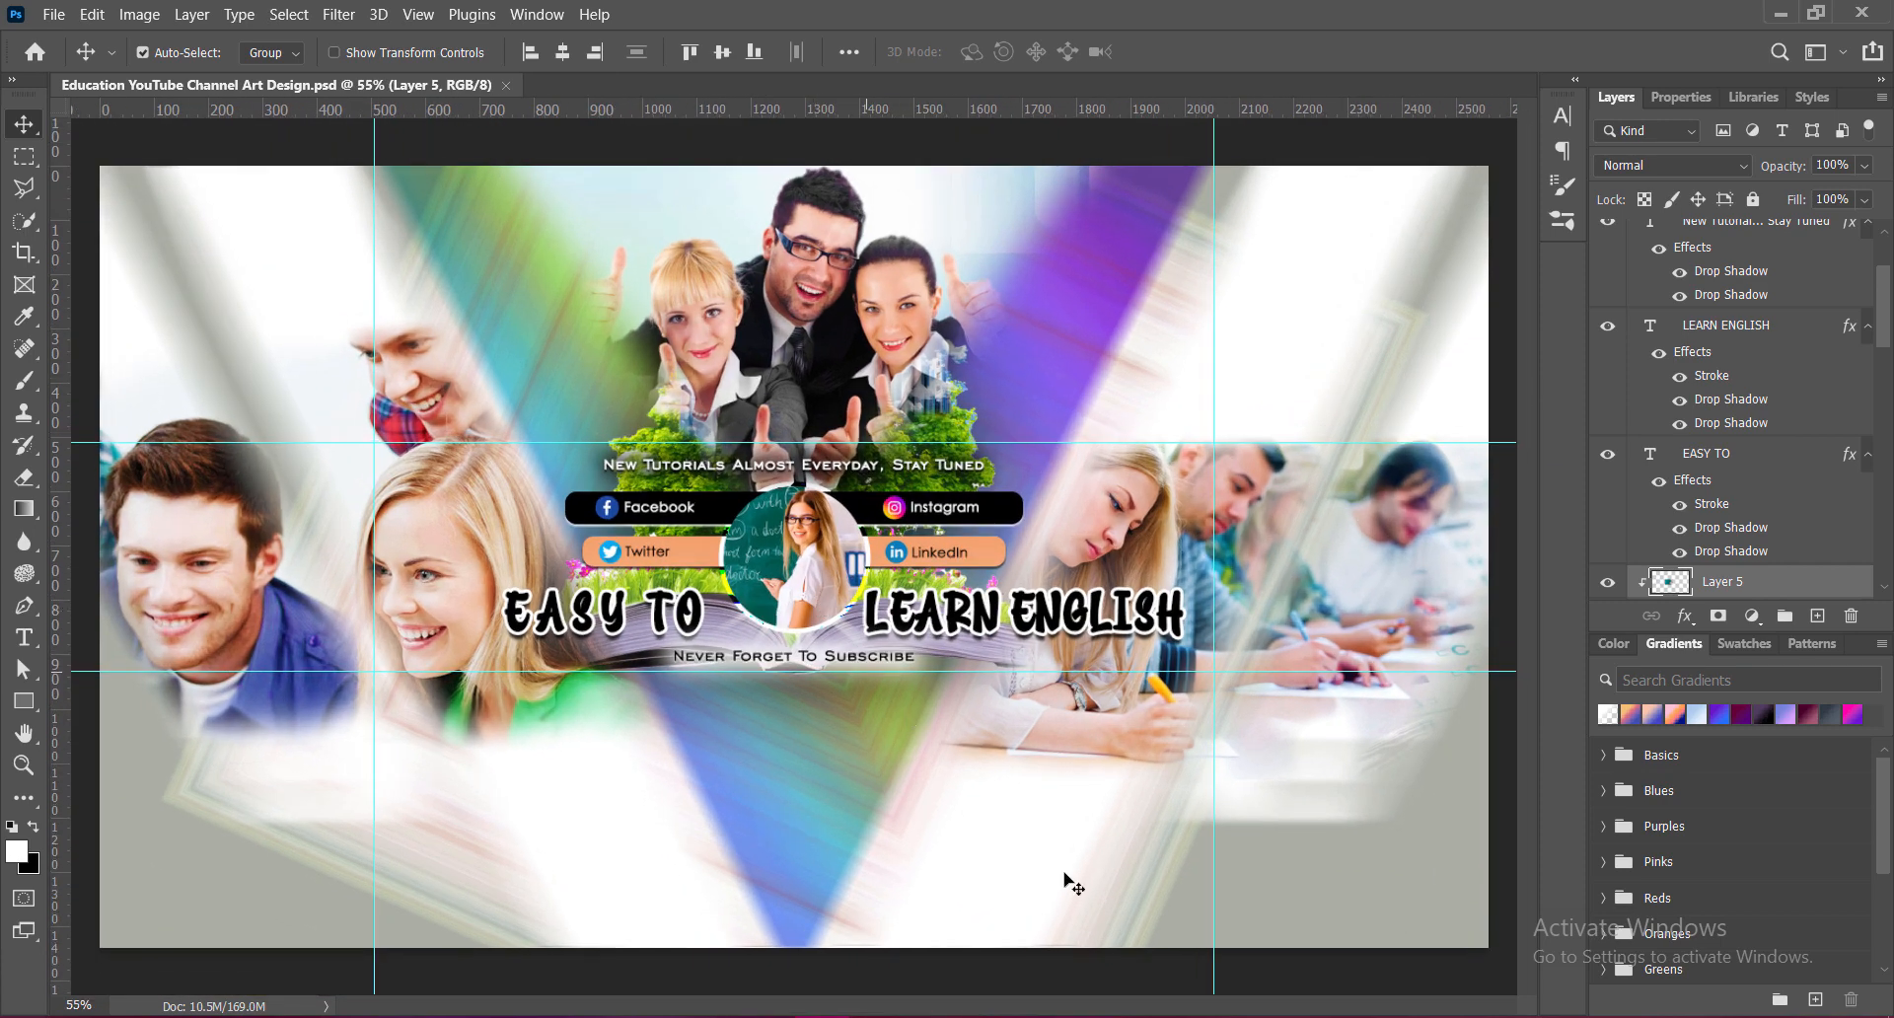
scroll(789, 532, "down", 1)
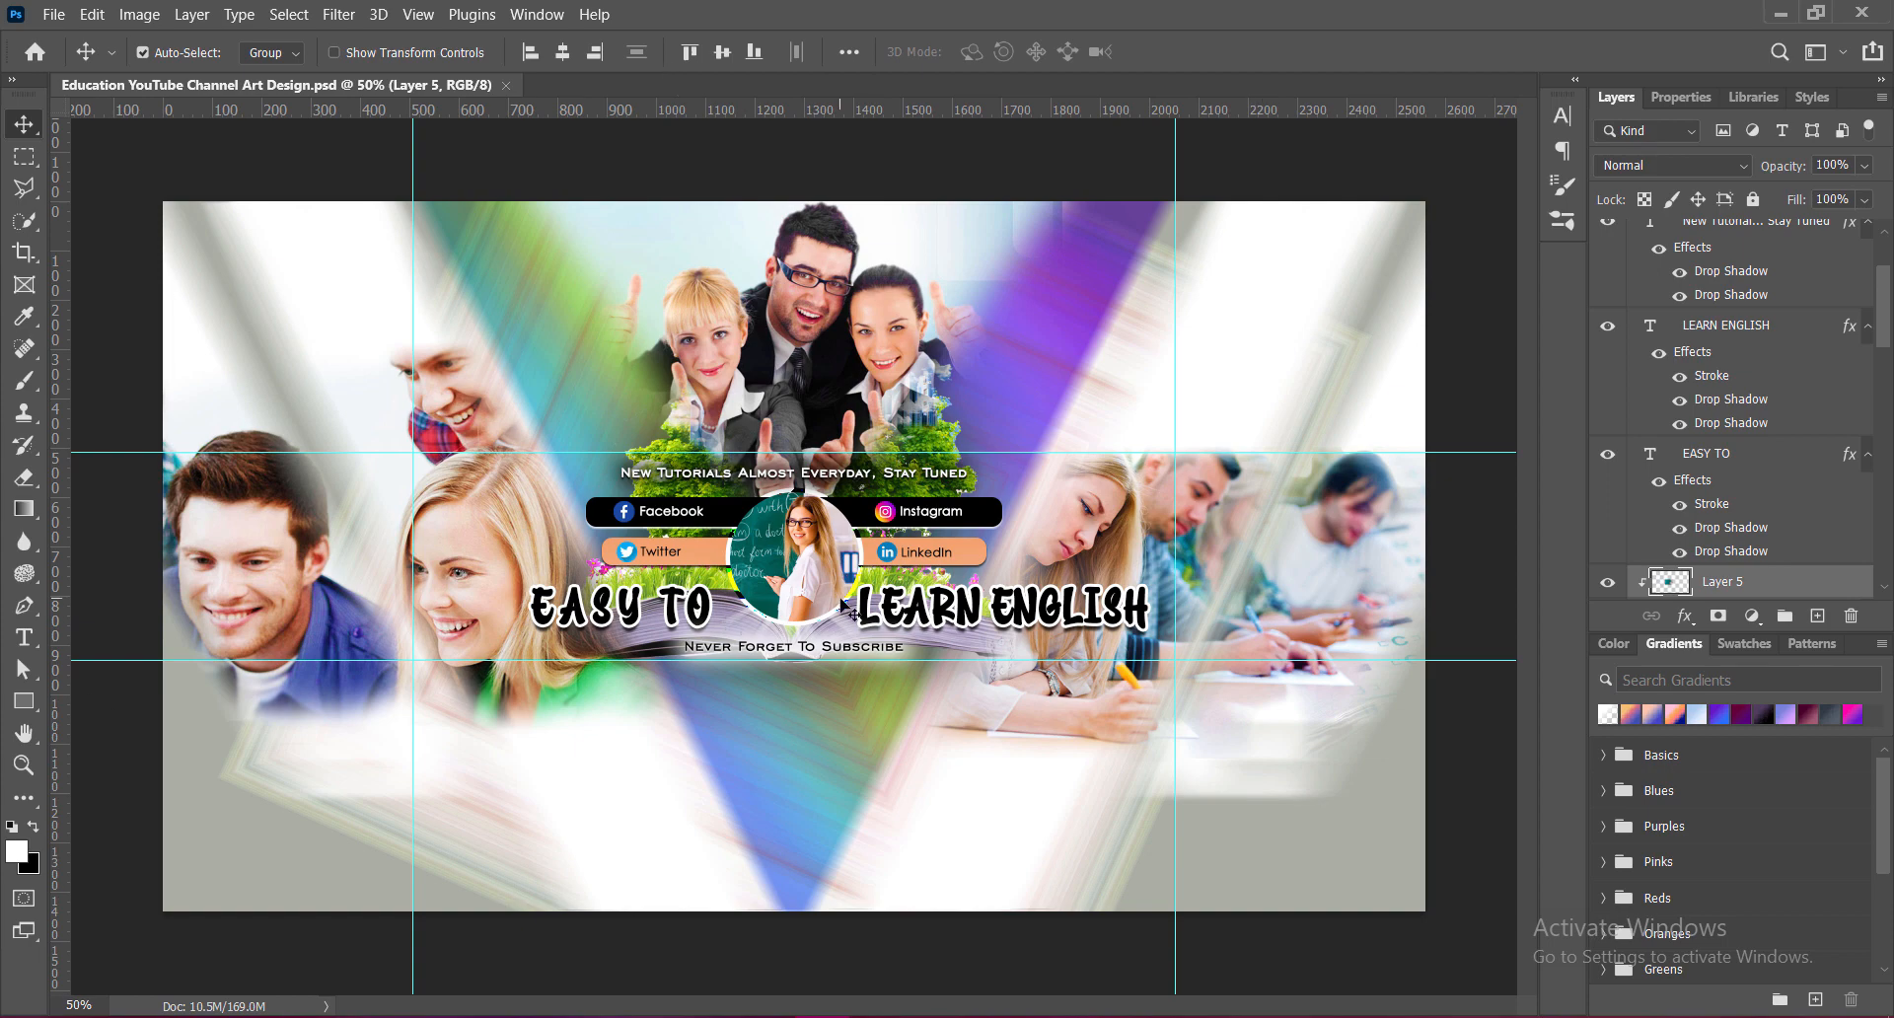
scroll(794, 557, "up", 1)
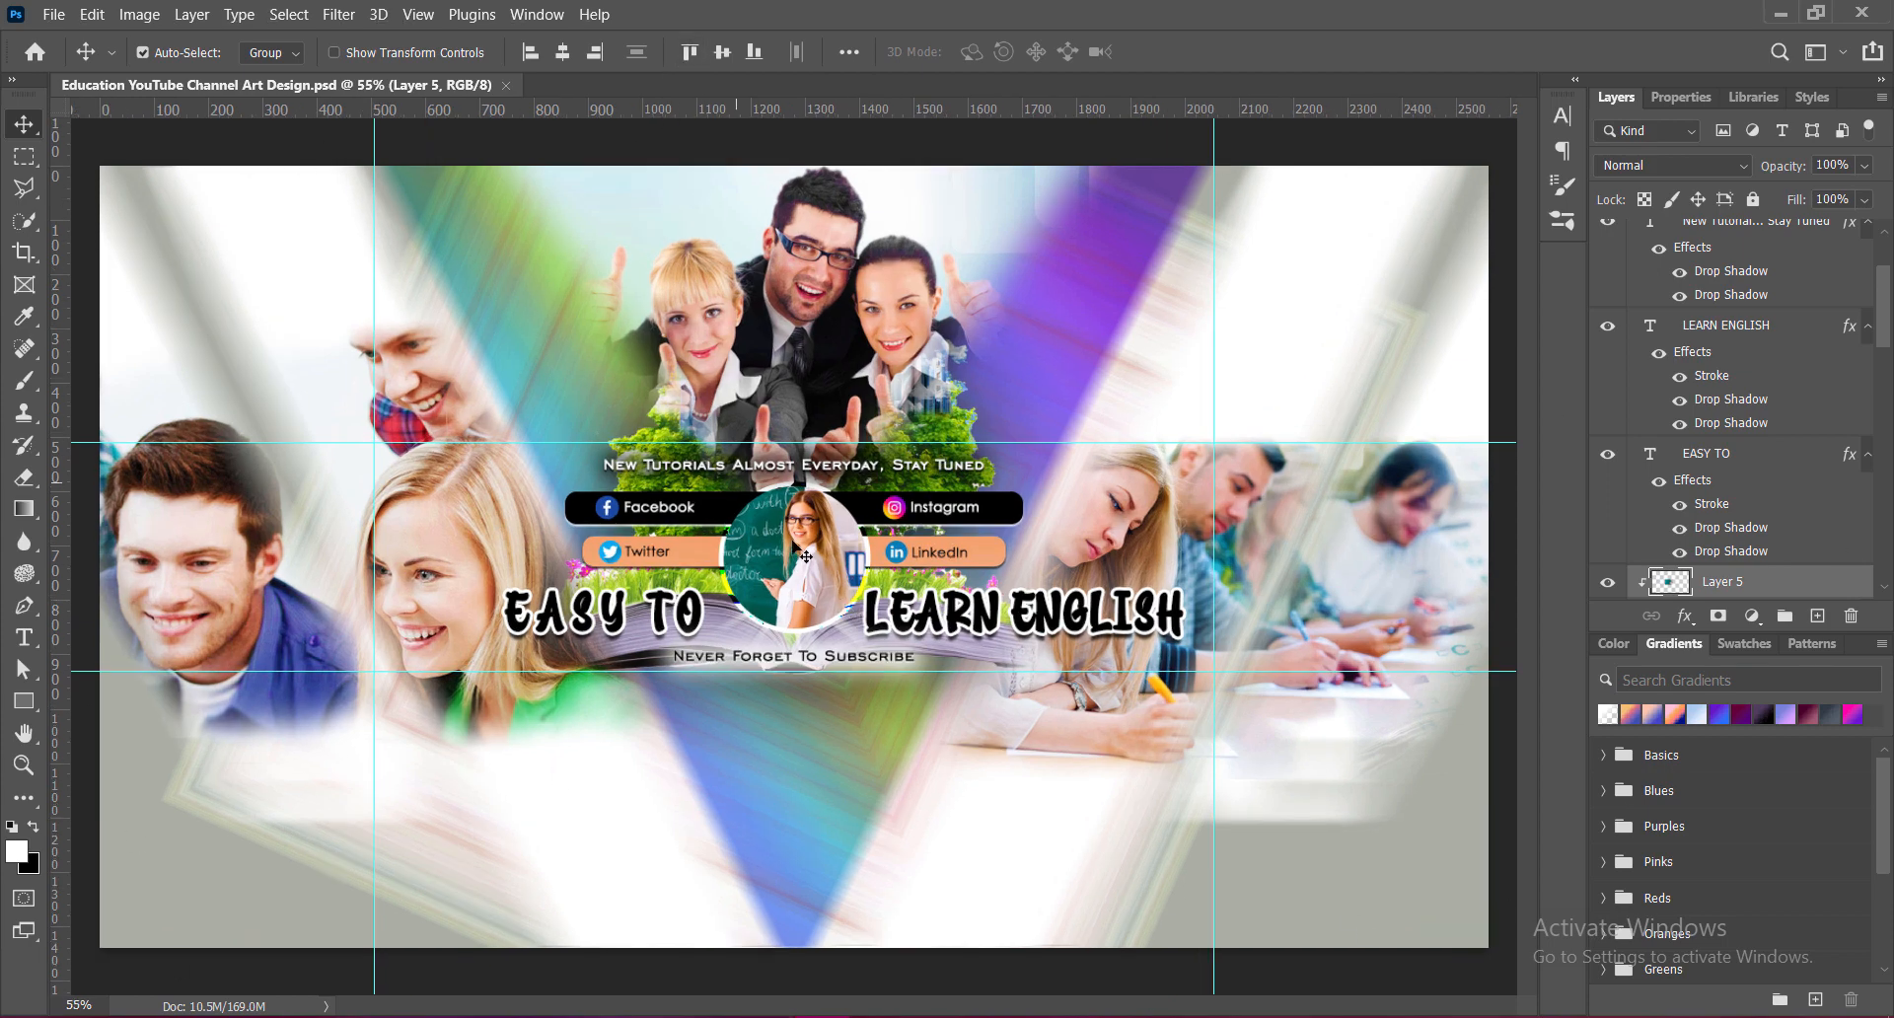
scroll(799, 553, "down", 2)
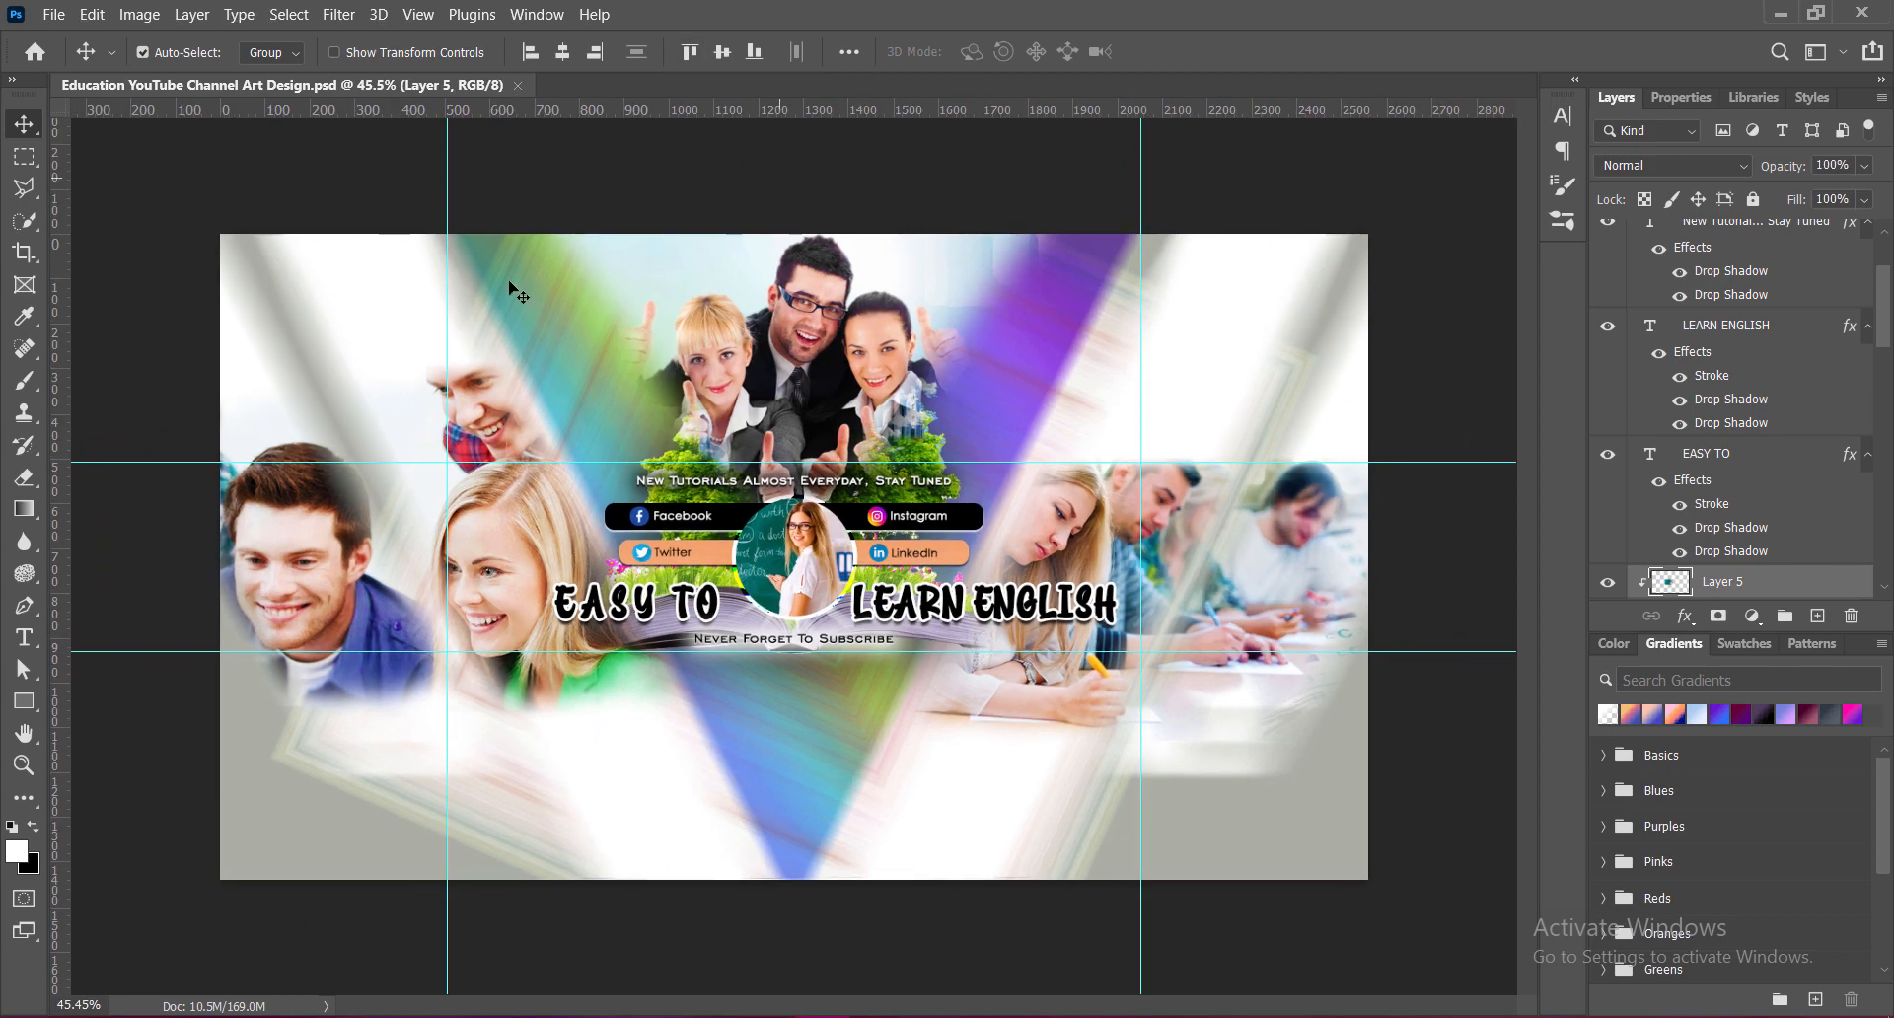
scroll(646, 641, "up", 2)
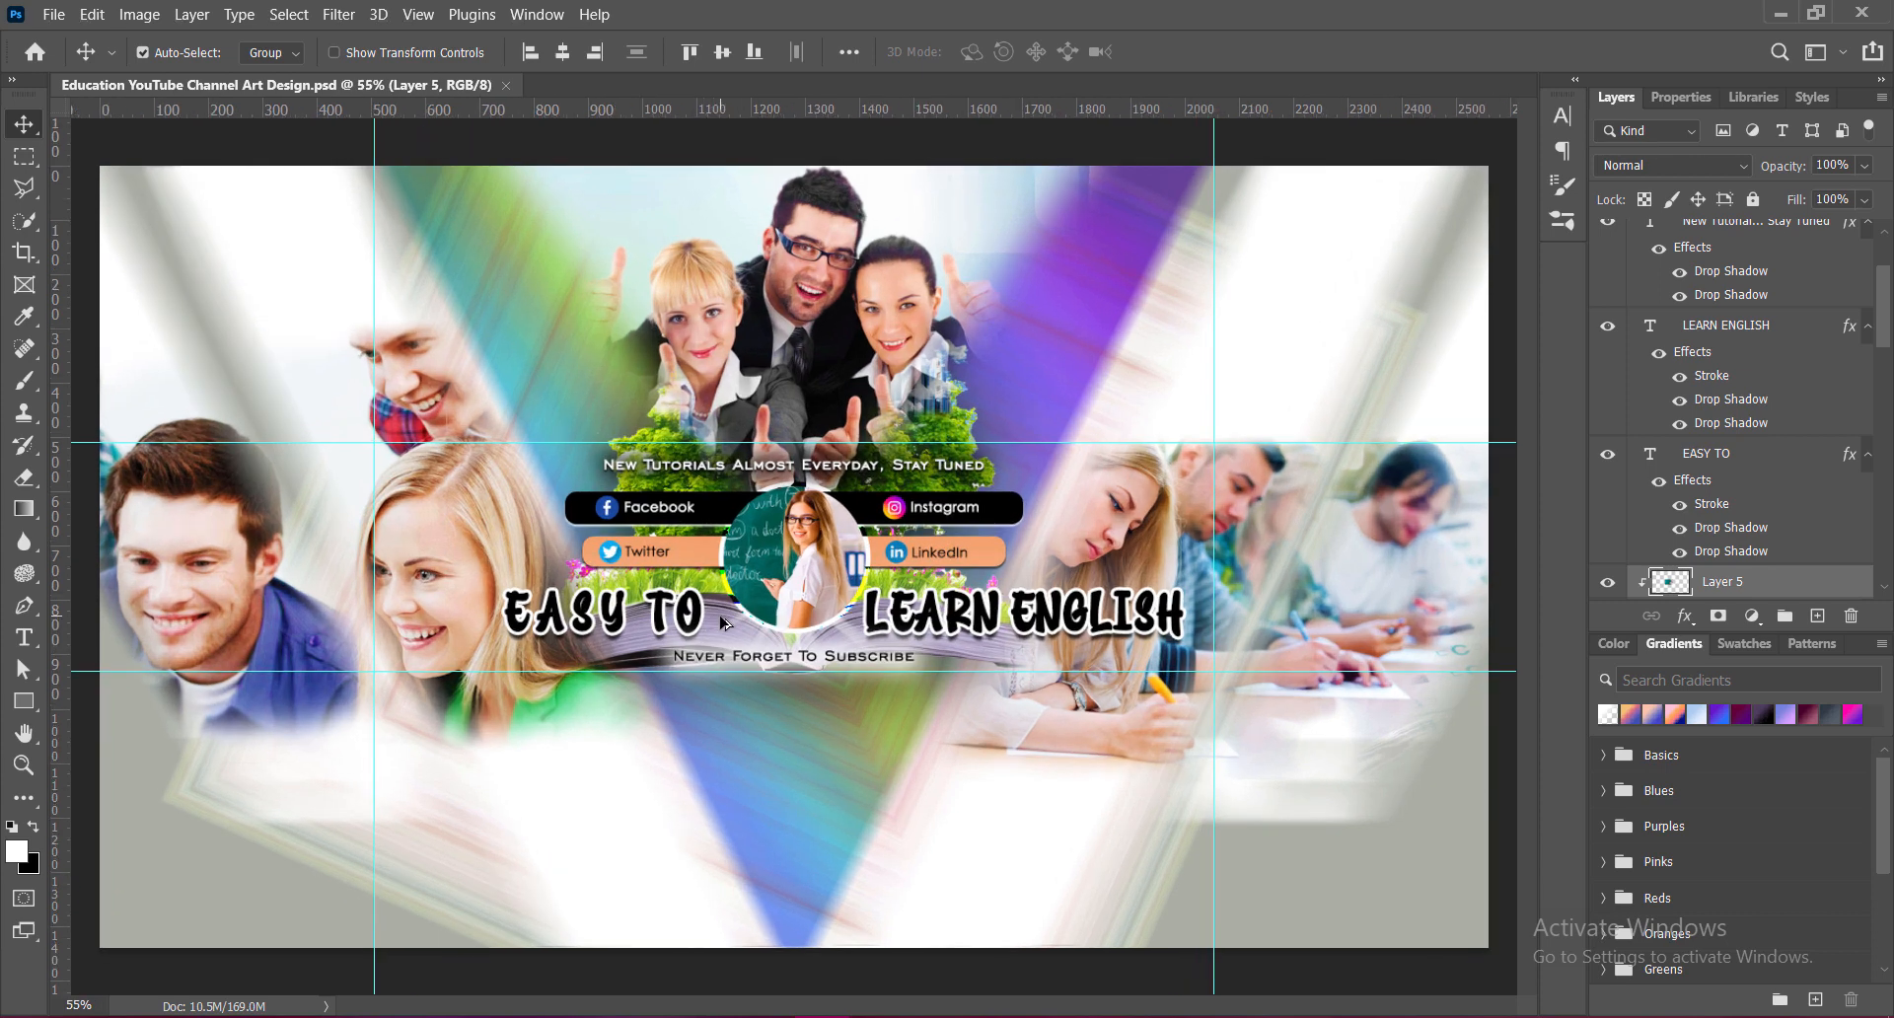
Step: Shift the EASY TO headline slightly left, widen the gap between its words with an extra space, and save the document
left_click(691, 632)
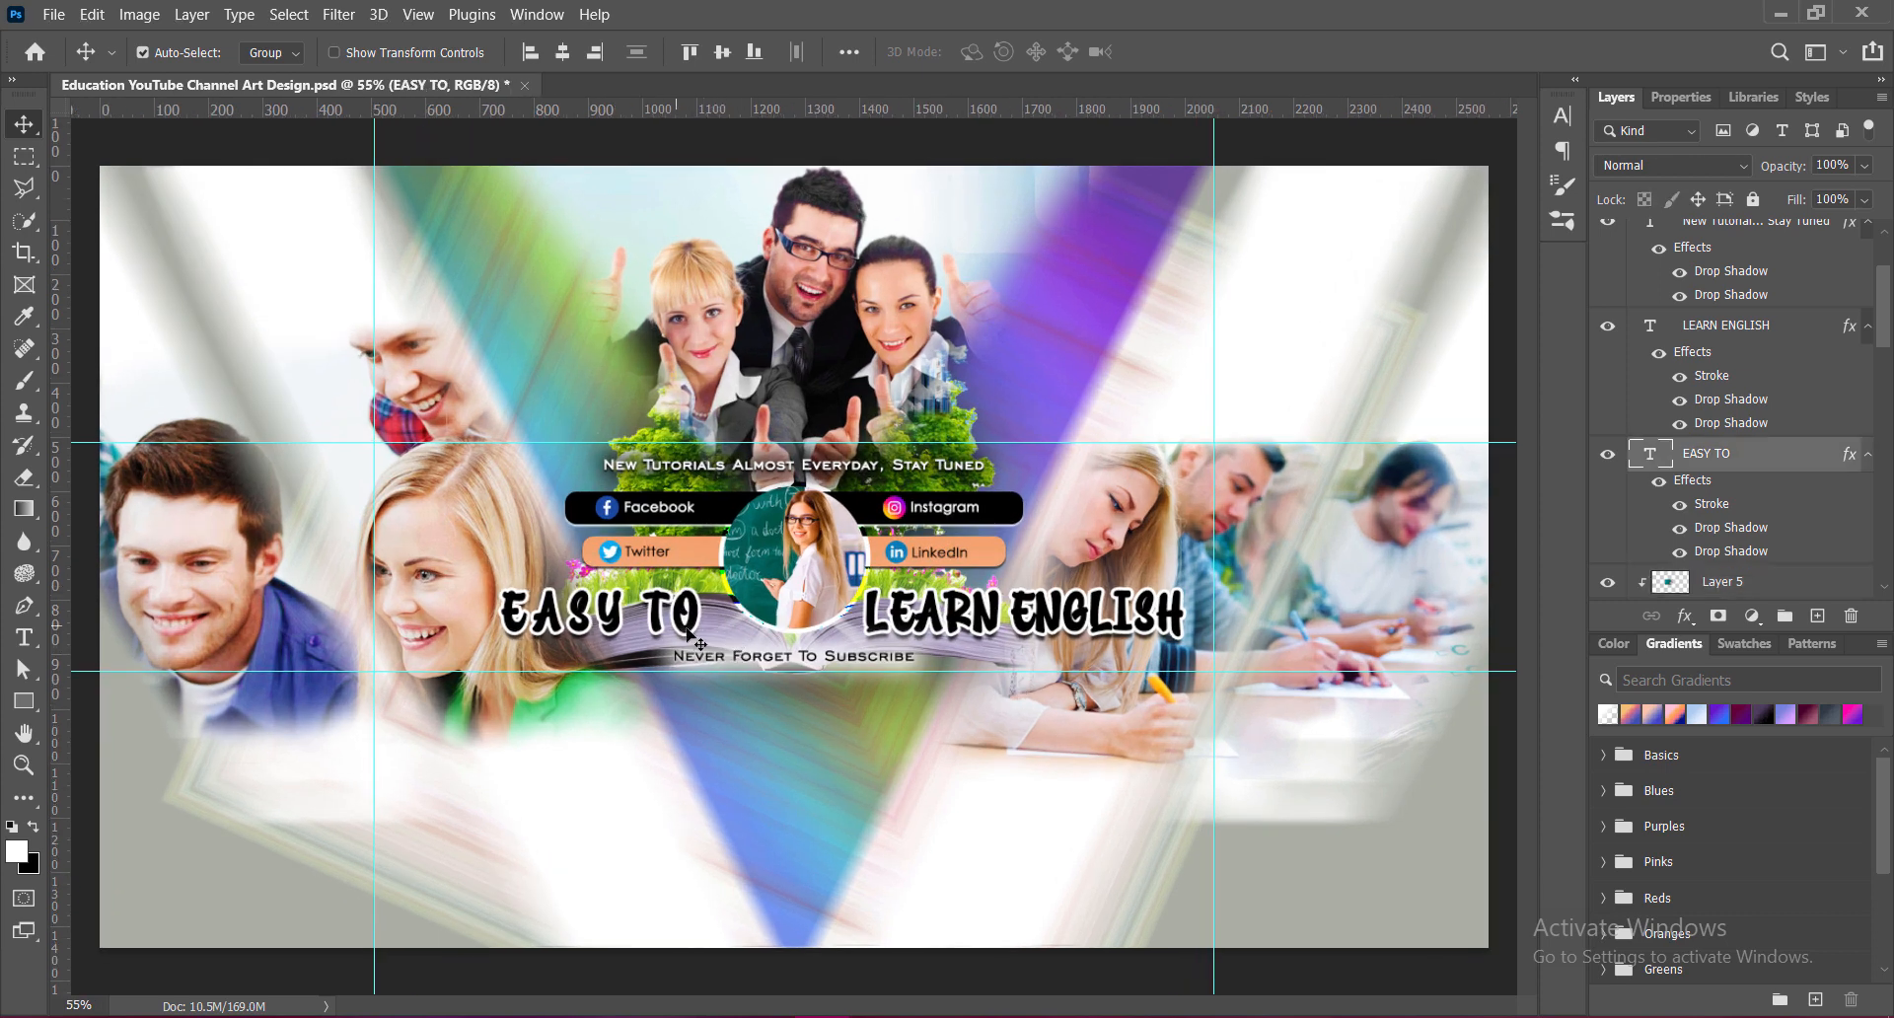
double_click(673, 618)
left_click(646, 600)
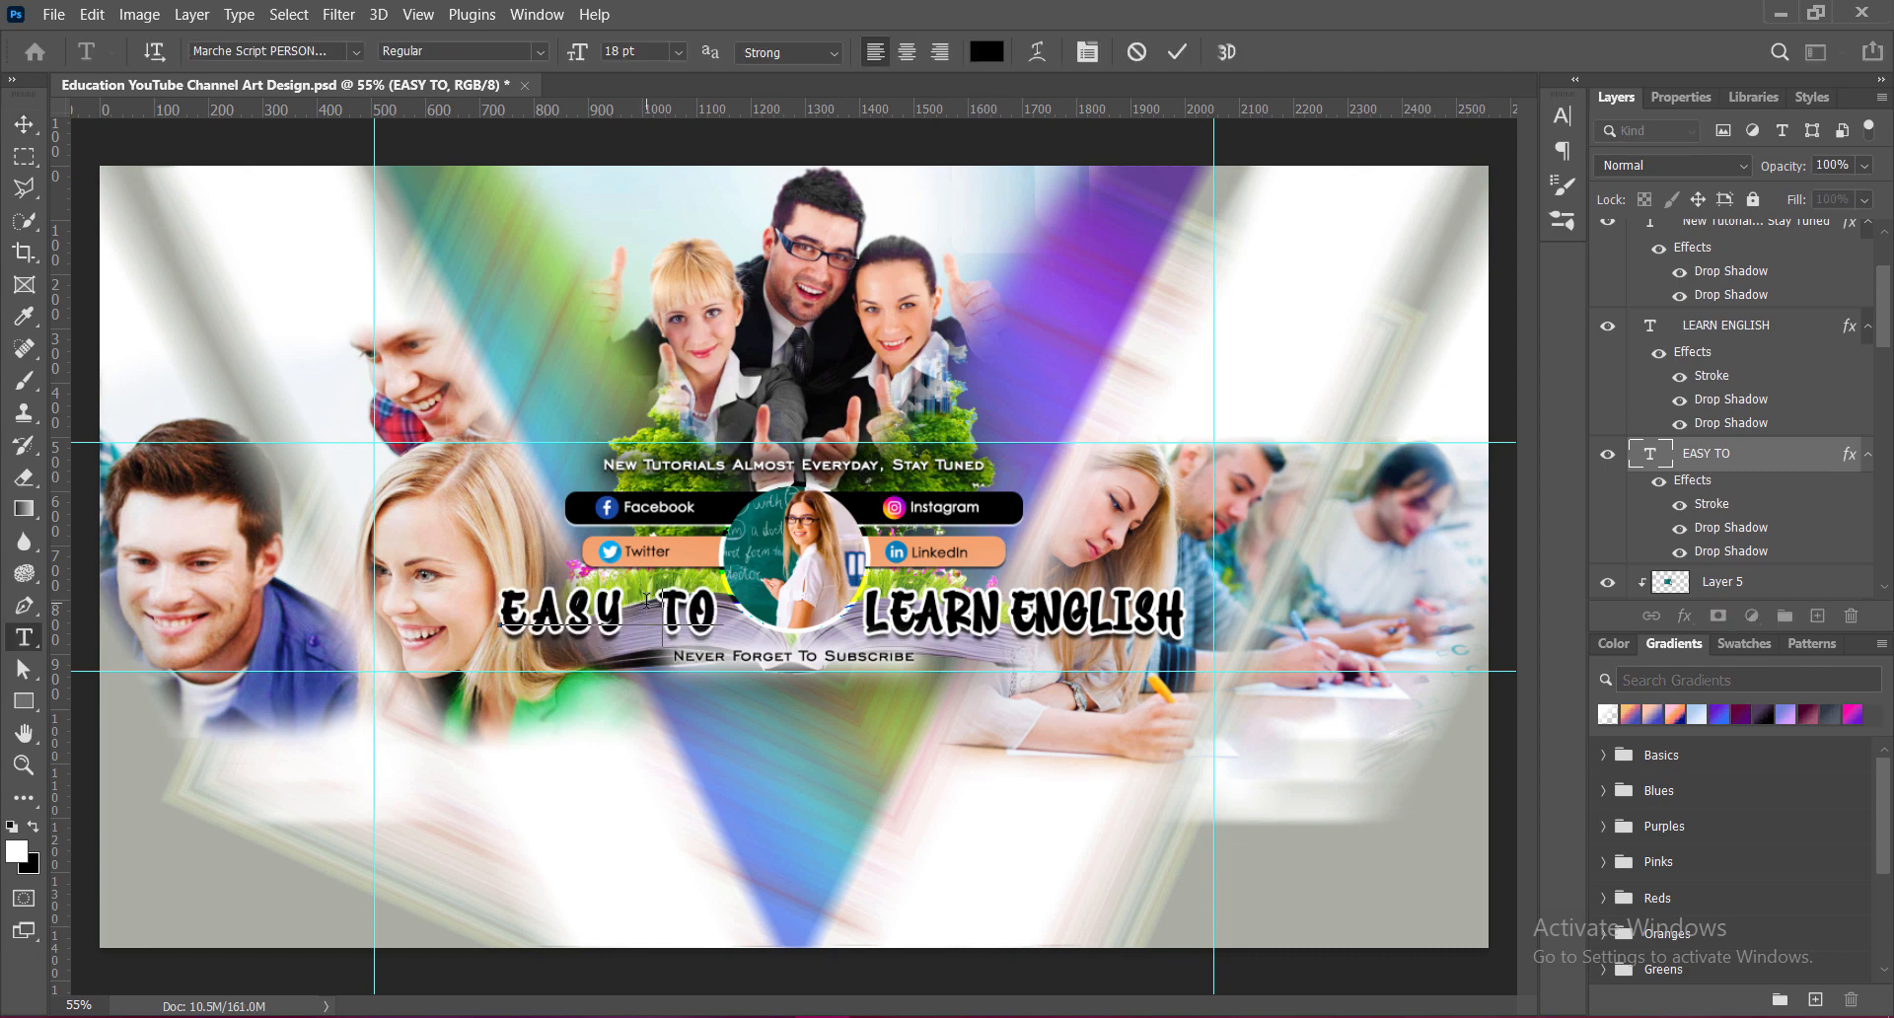
key("BackSpace")
left_click(1177, 52)
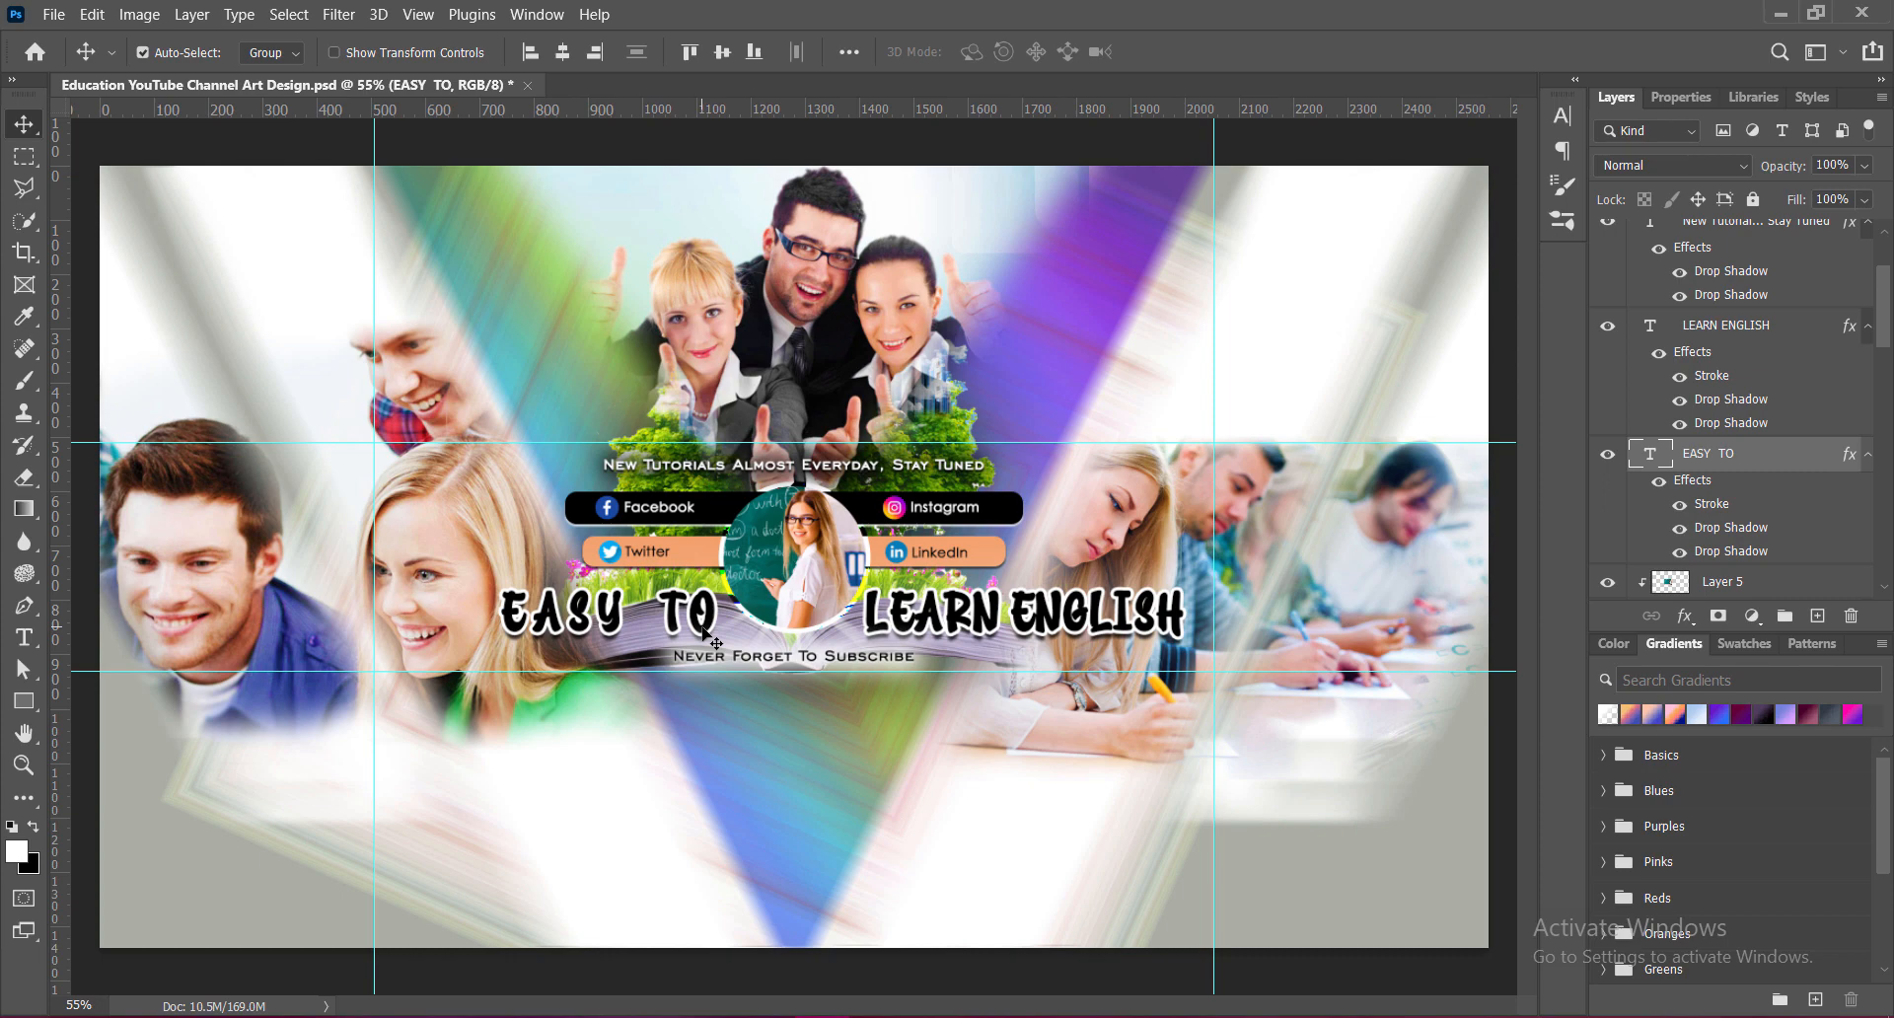
key("ctrl+s")
key("ctrl+minus")
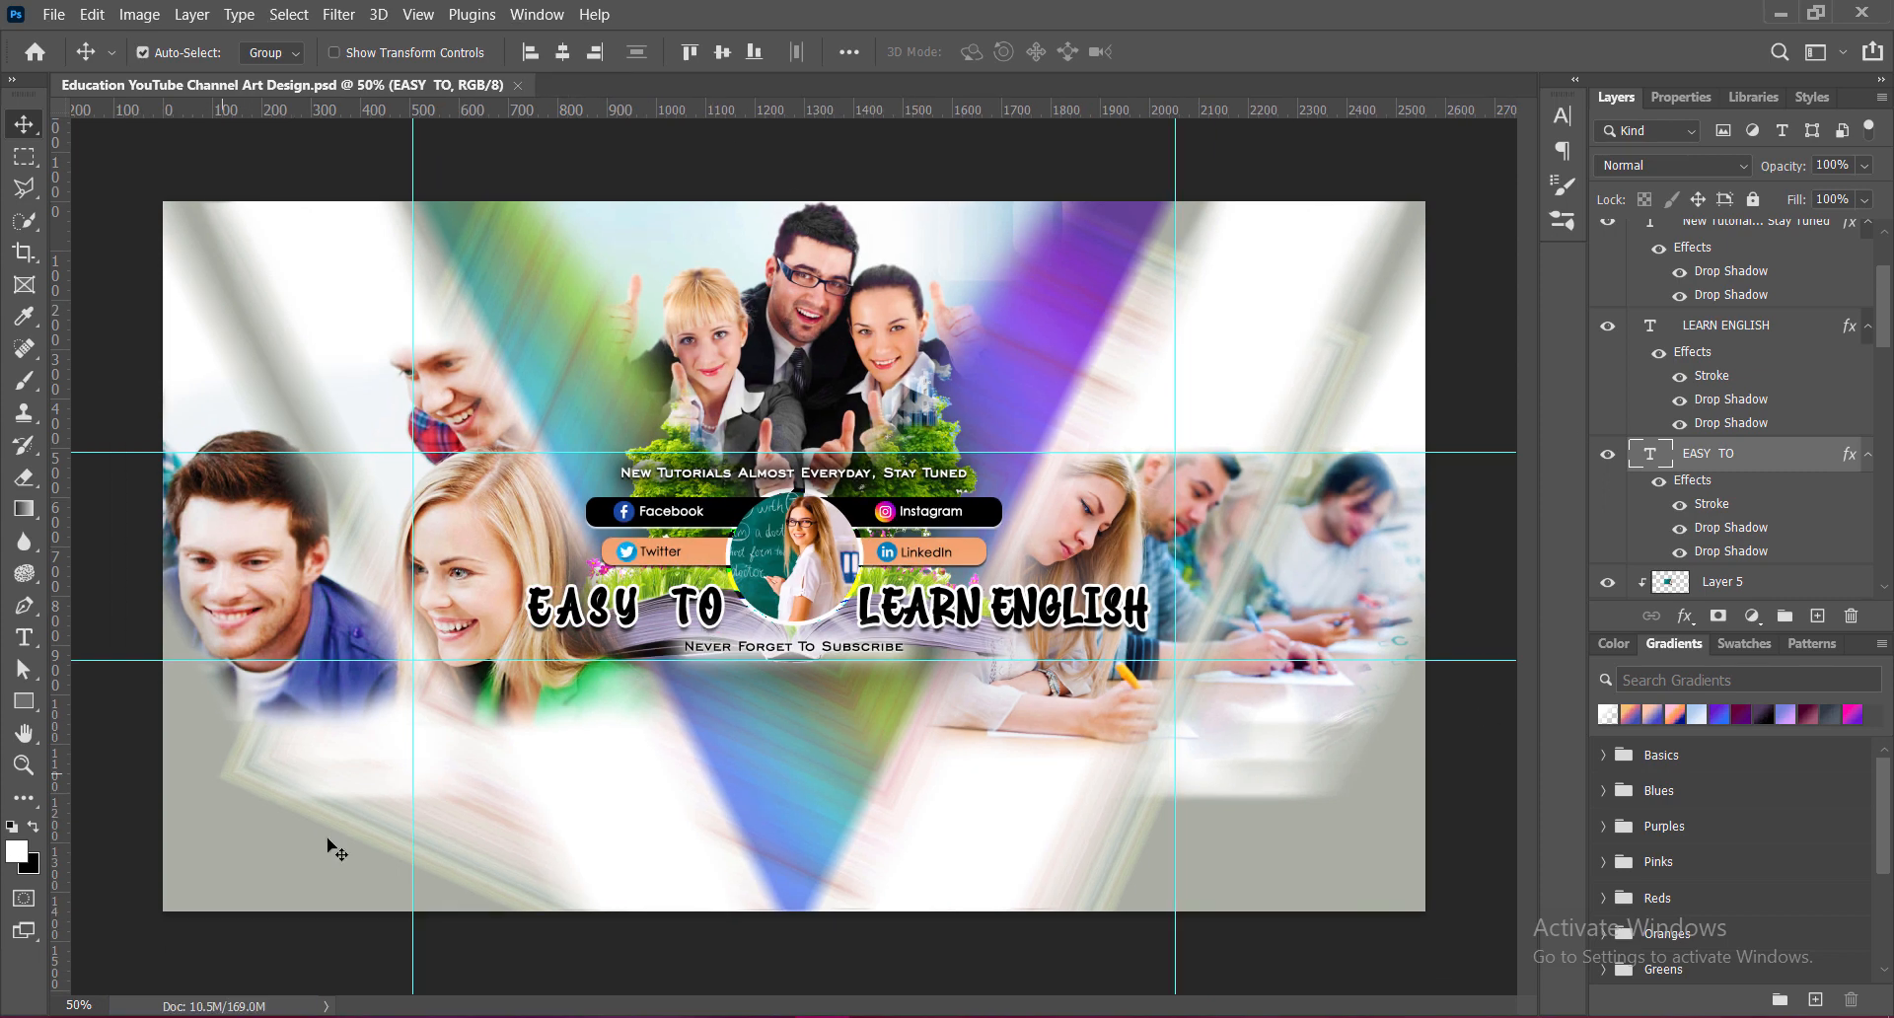
key("ctrl+plus")
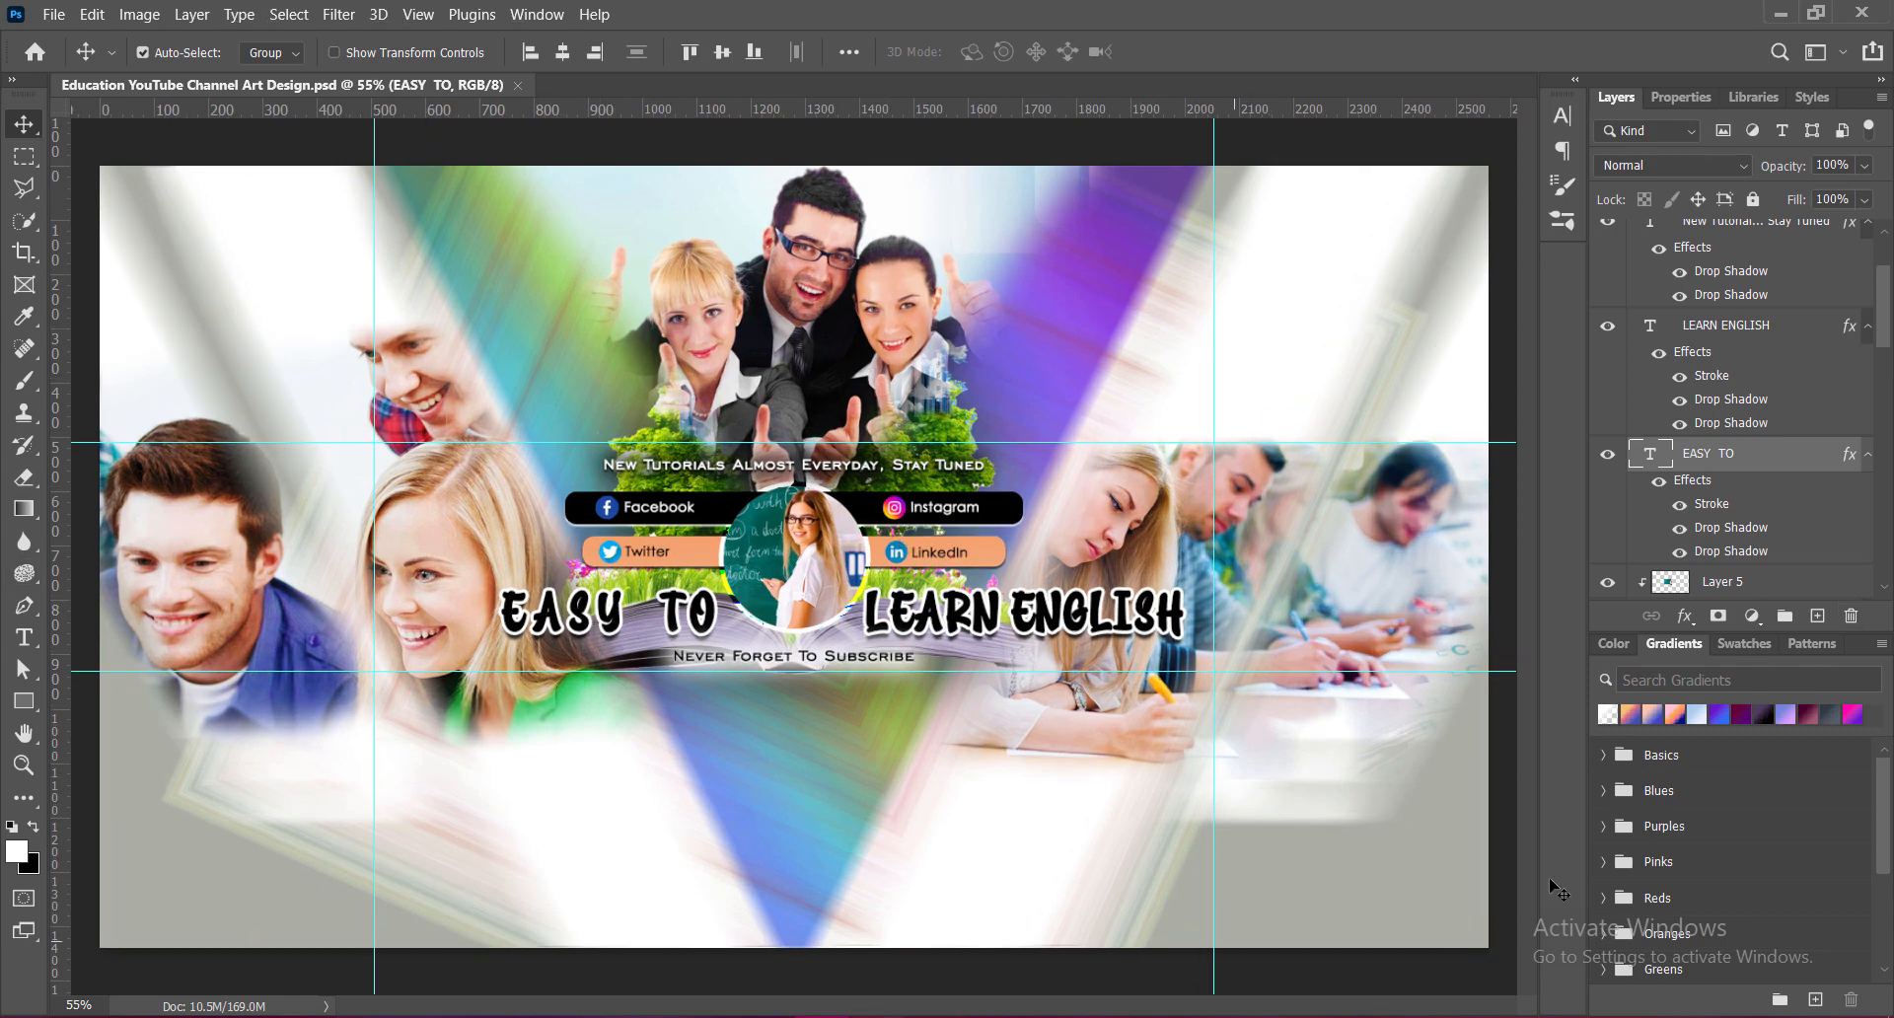